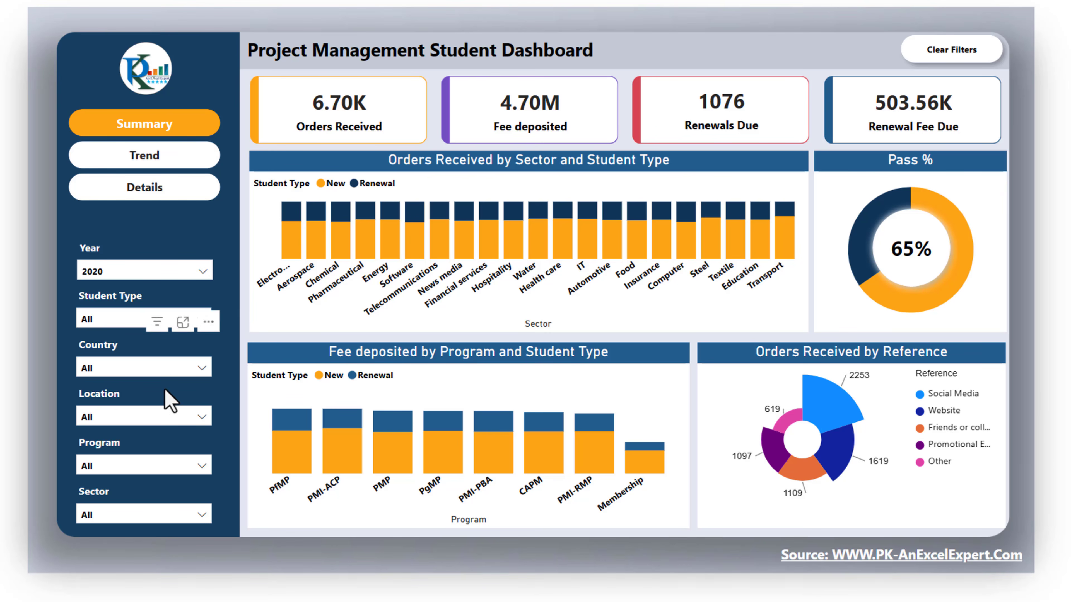
Filter the summary page by the country Singapore, open the Student Type slicer, and clear all filters again
click(147, 369)
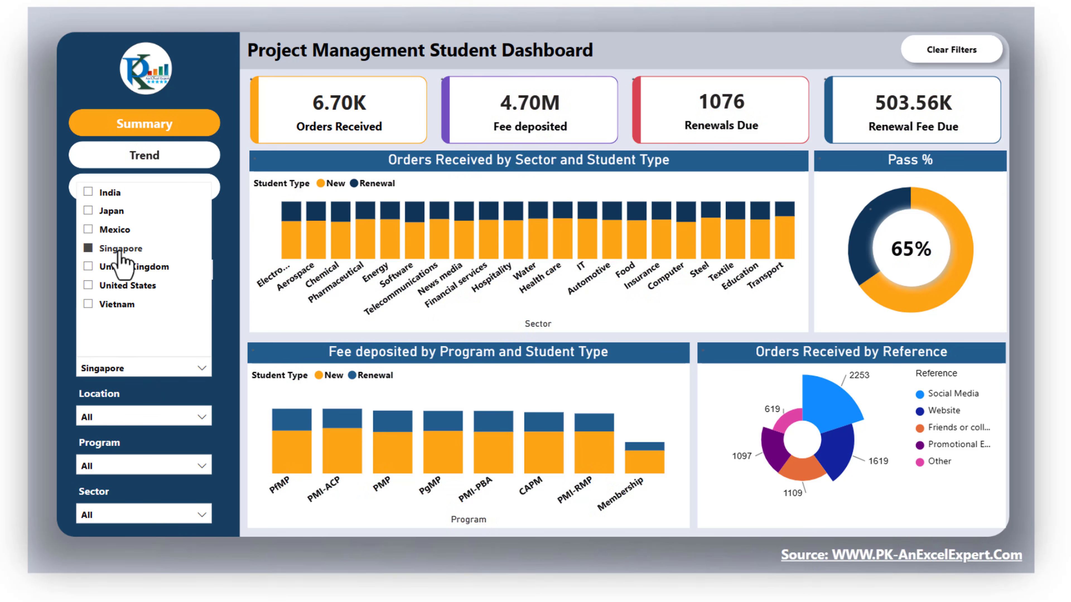
click(39, 359)
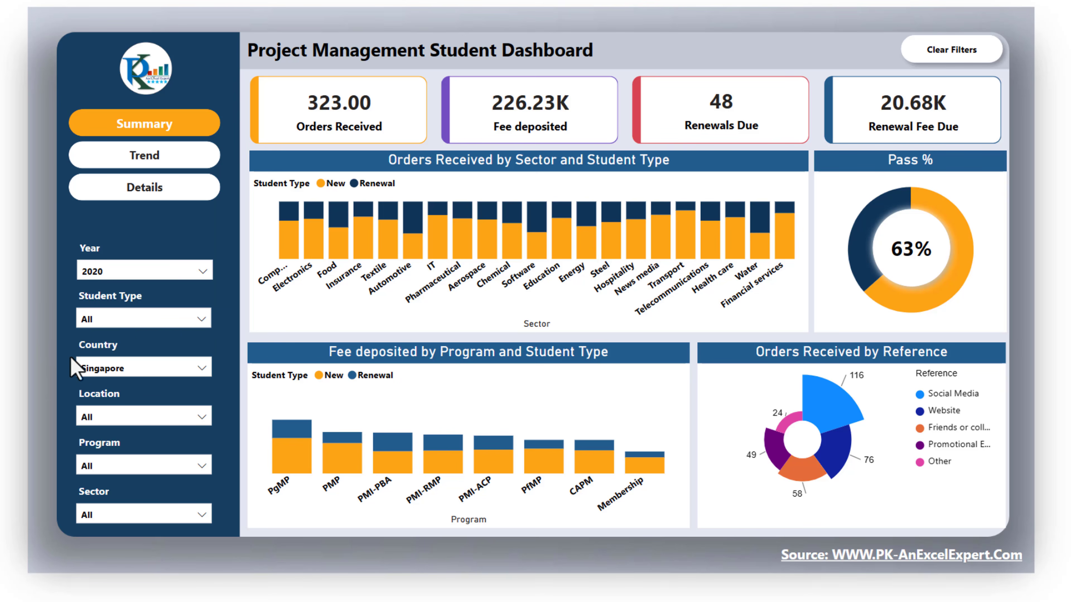
click(156, 515)
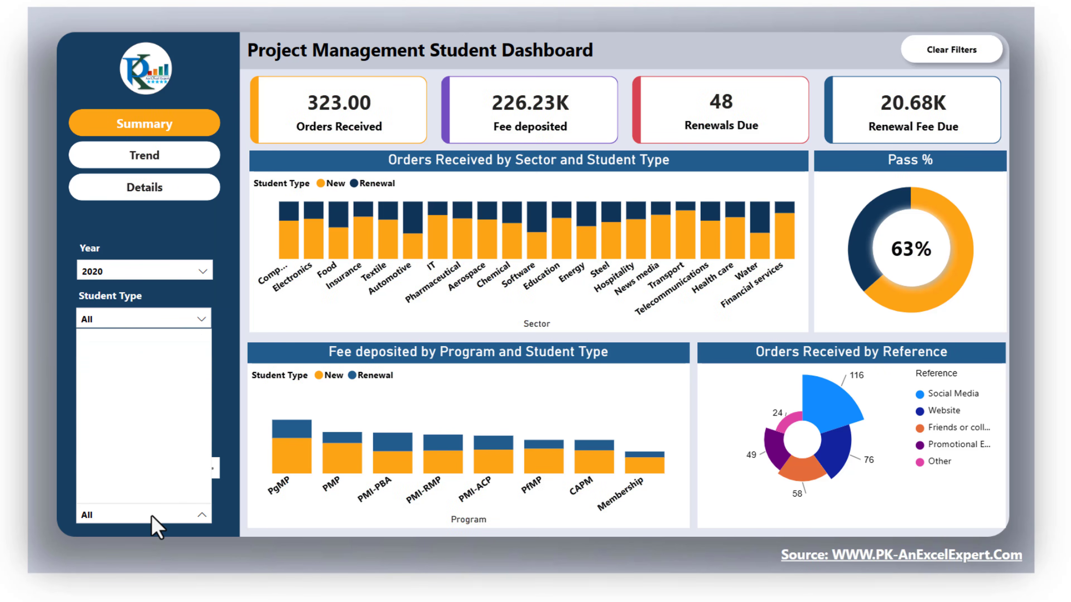
click(206, 248)
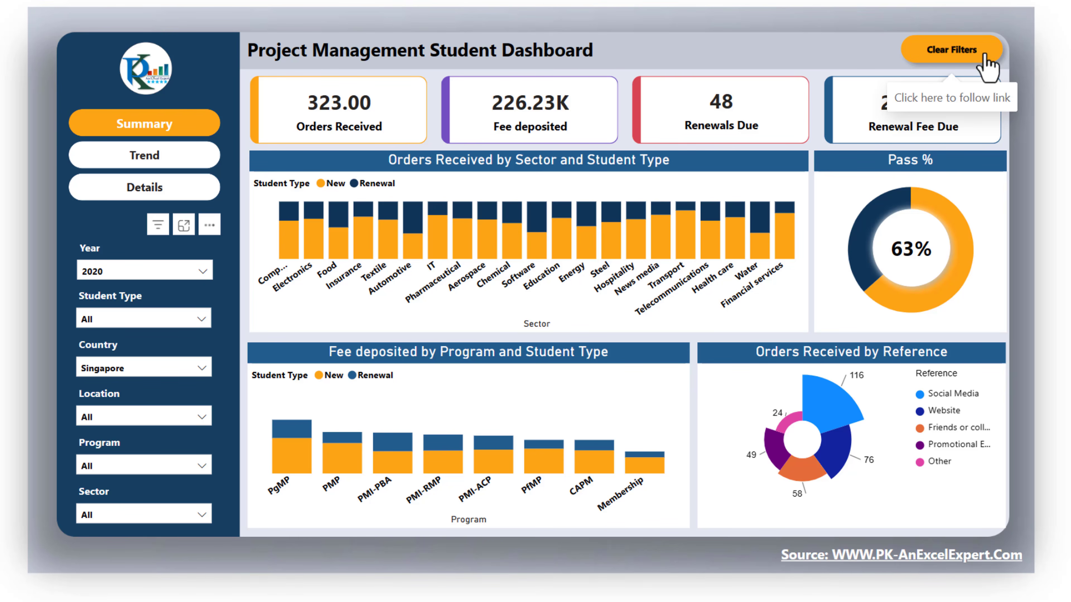
click(923, 54)
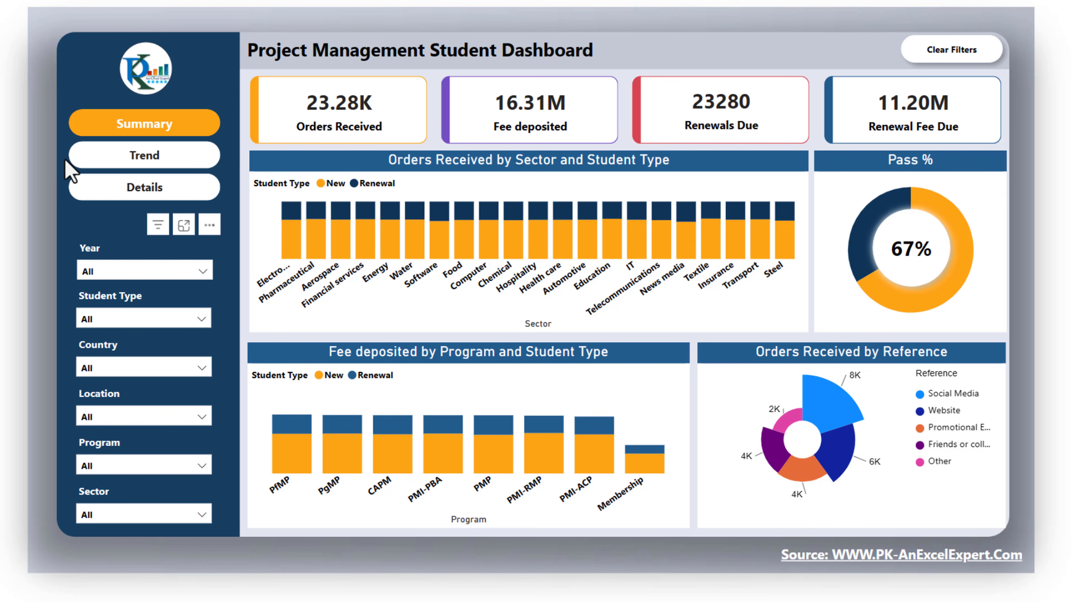
View the Trend page and switch to the Details page of the dashboard
click(144, 159)
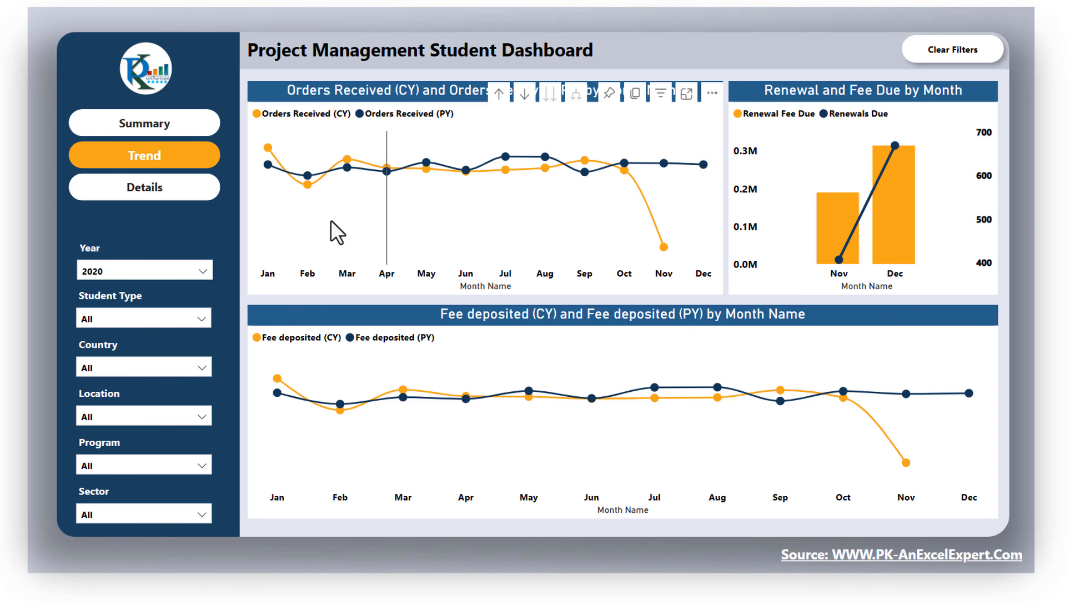
click(155, 194)
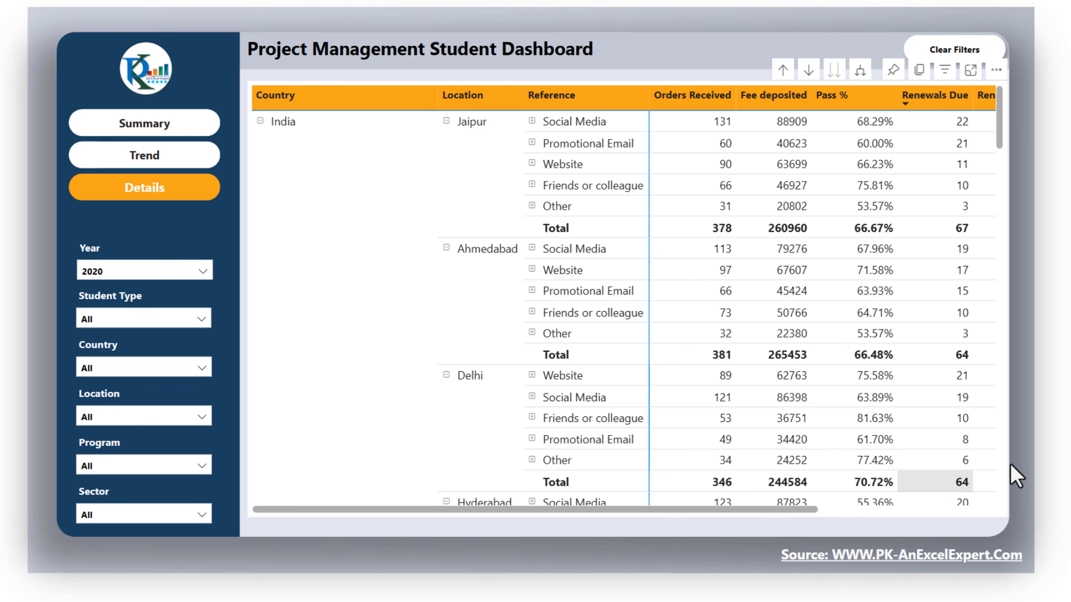
Explore the Details matrix hierarchy by drilling up, going to the next levels and expanding all down one level
click(783, 71)
click(783, 71)
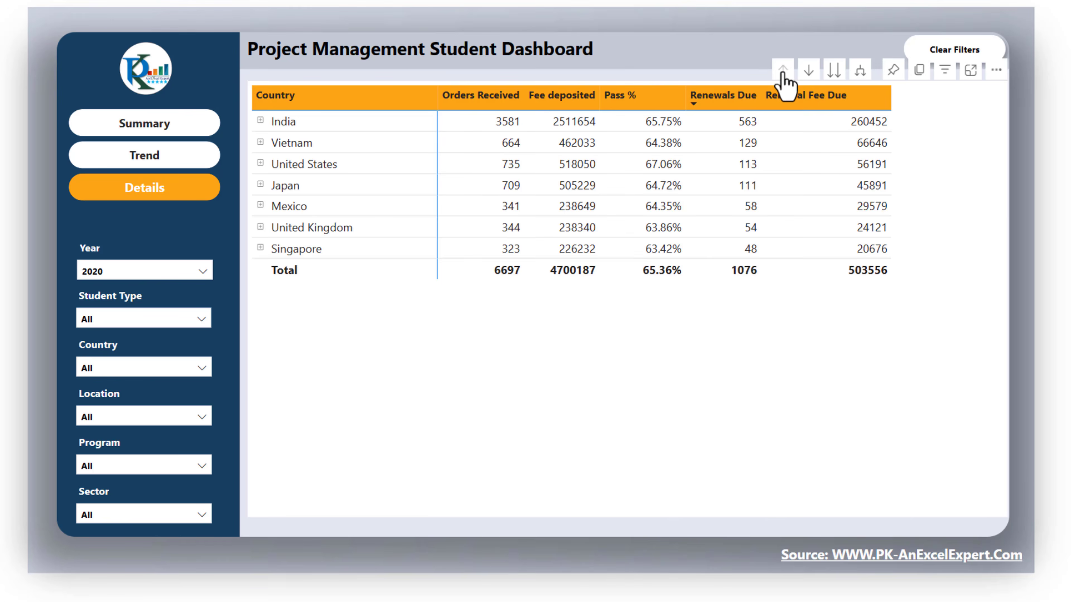
click(833, 72)
click(833, 72)
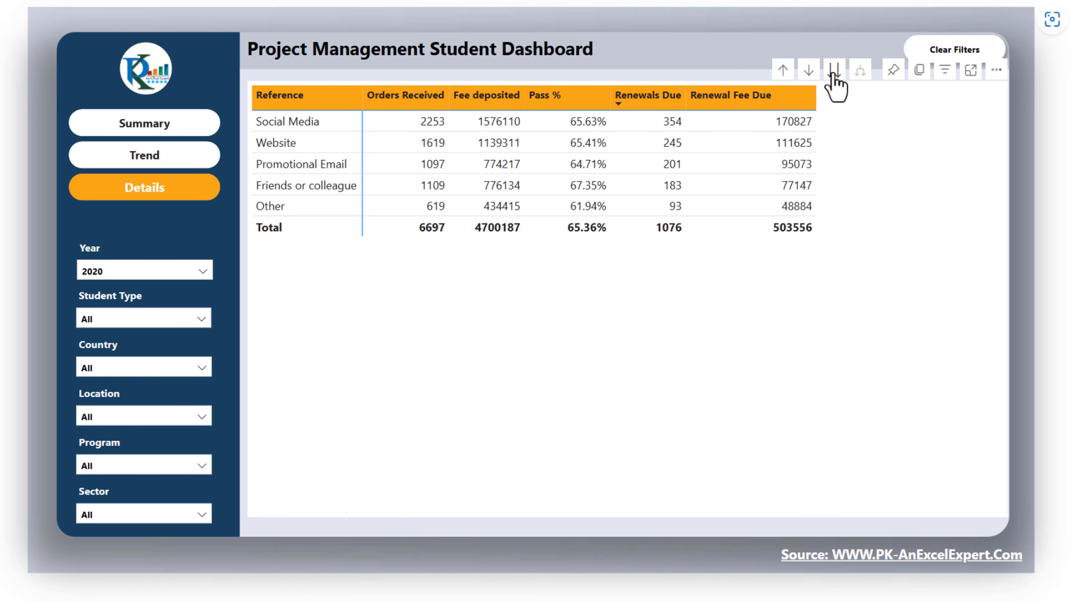
click(834, 72)
click(834, 71)
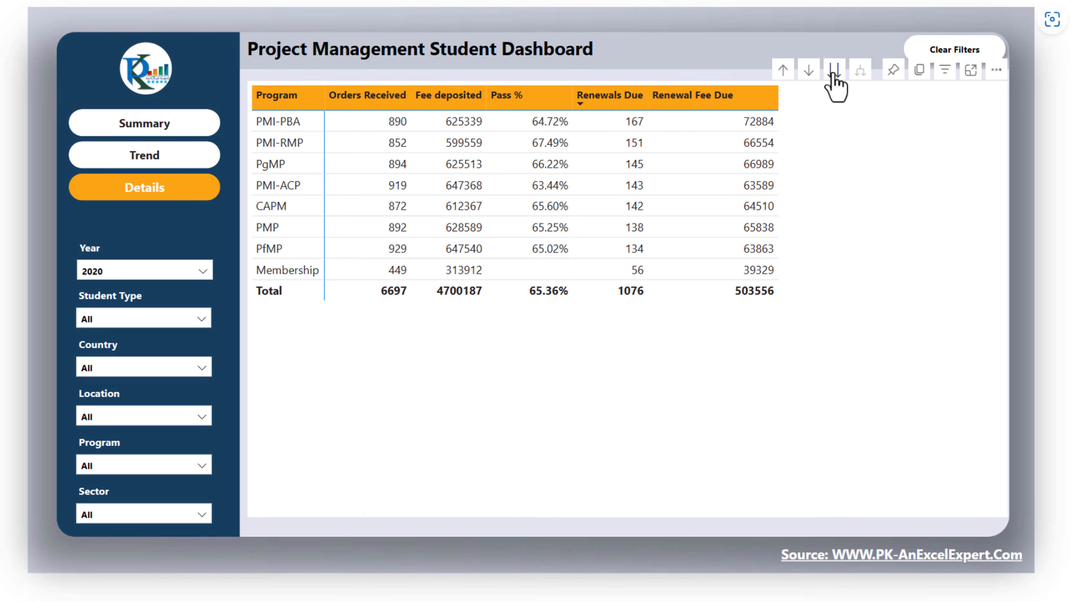
click(783, 70)
click(783, 70)
click(782, 70)
click(782, 69)
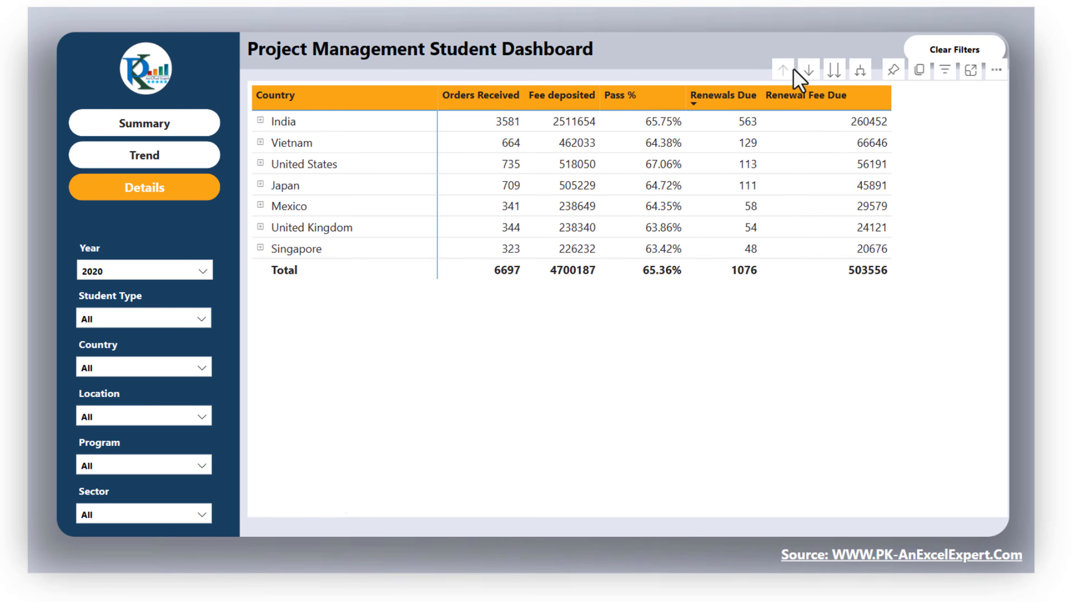
click(861, 72)
click(860, 71)
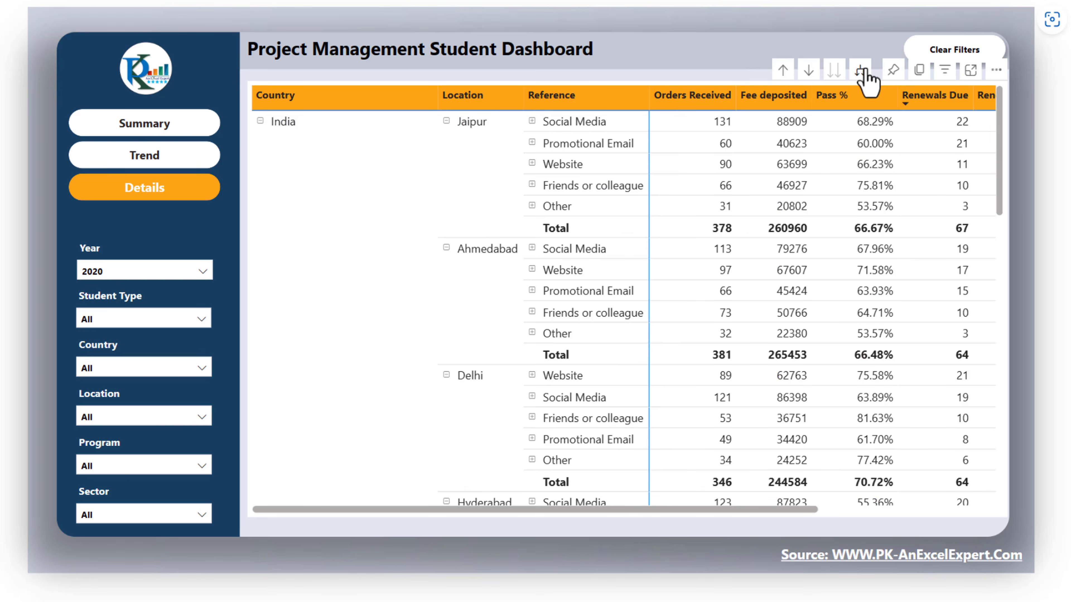
click(861, 71)
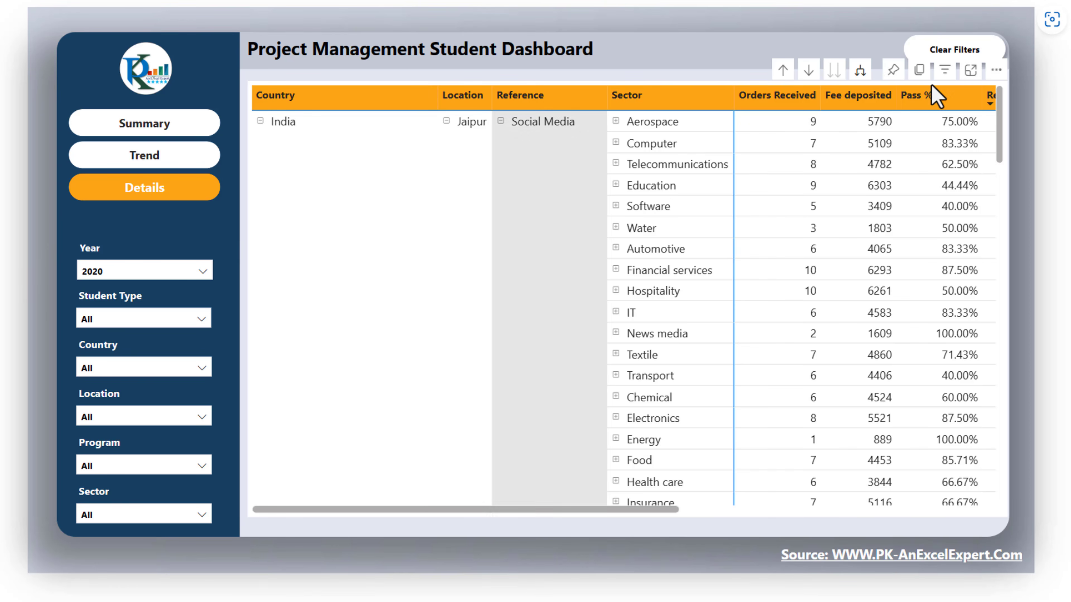
Drill the matrix back up to the location level and return to the Summary page
click(782, 71)
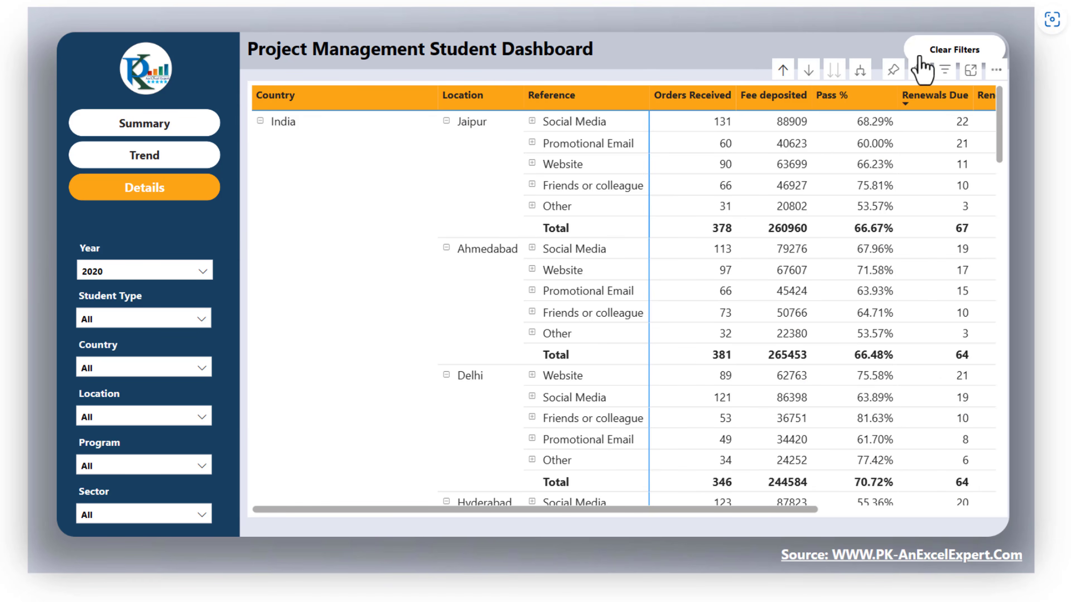
click(782, 71)
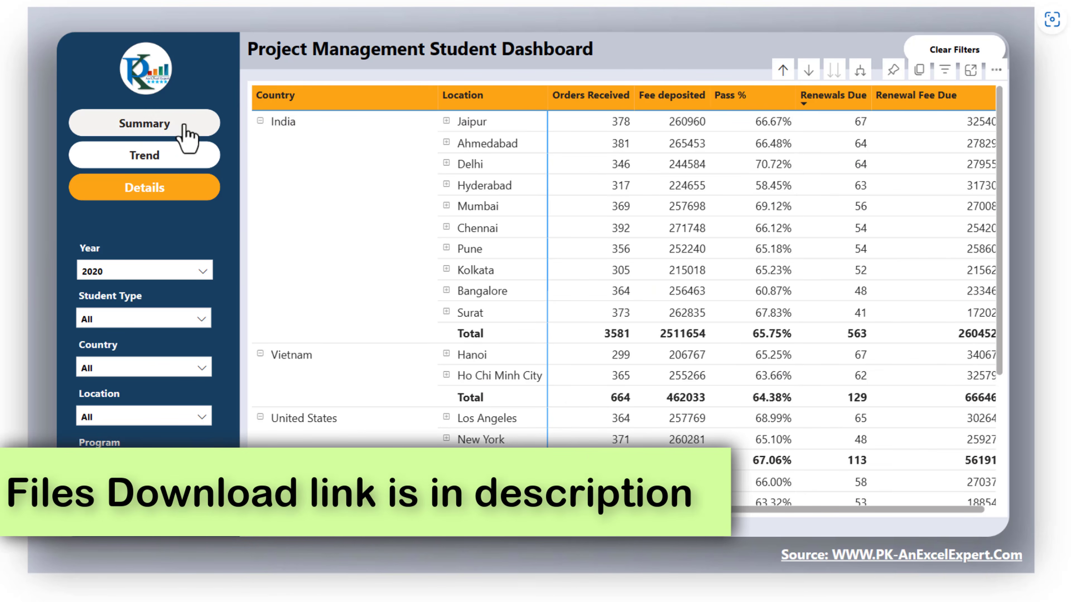
click(194, 125)
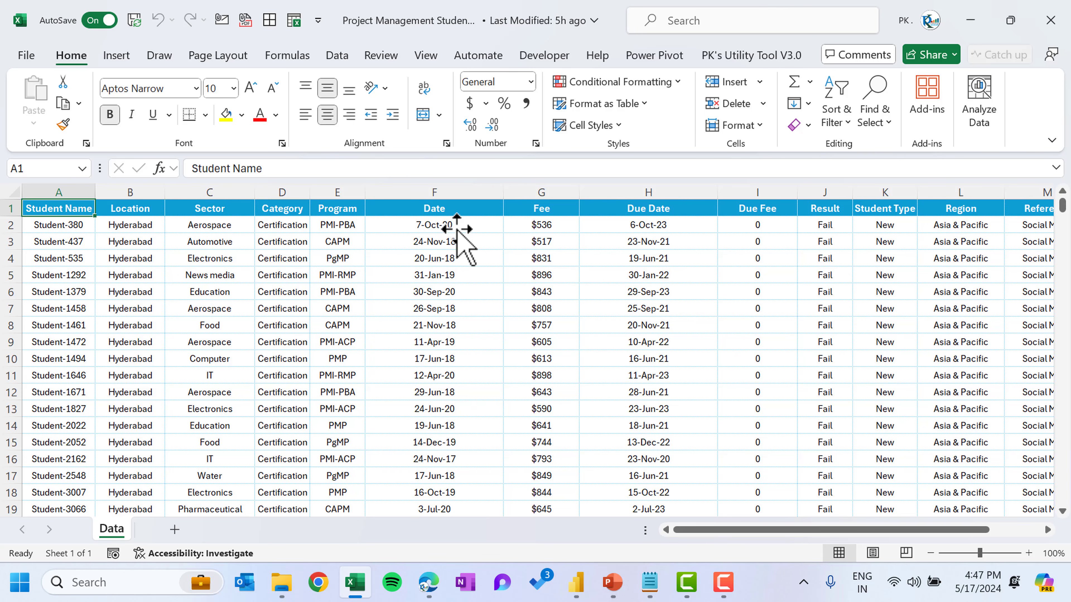
Examine the columns of the student data sheet in the Excel workbook
key(Right)
key(Right)
key(Right)
key(Right)
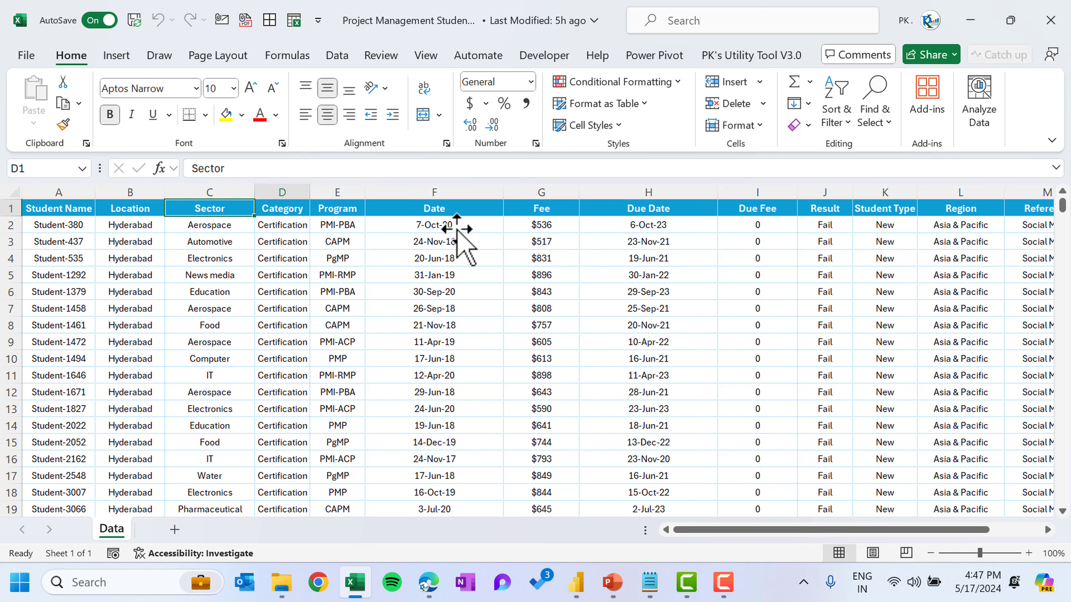
key(Right)
key(Right)
key(Right)
key(Right)
key(Right)
key(Right)
key(Right)
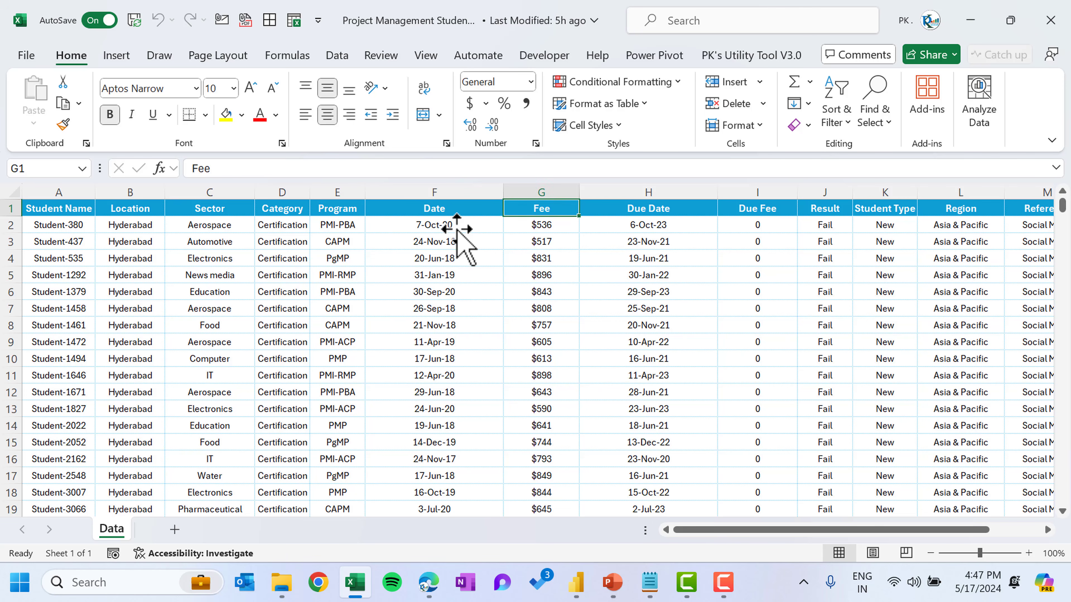
key(Right)
key(Right)
key(Right)
key(Right)
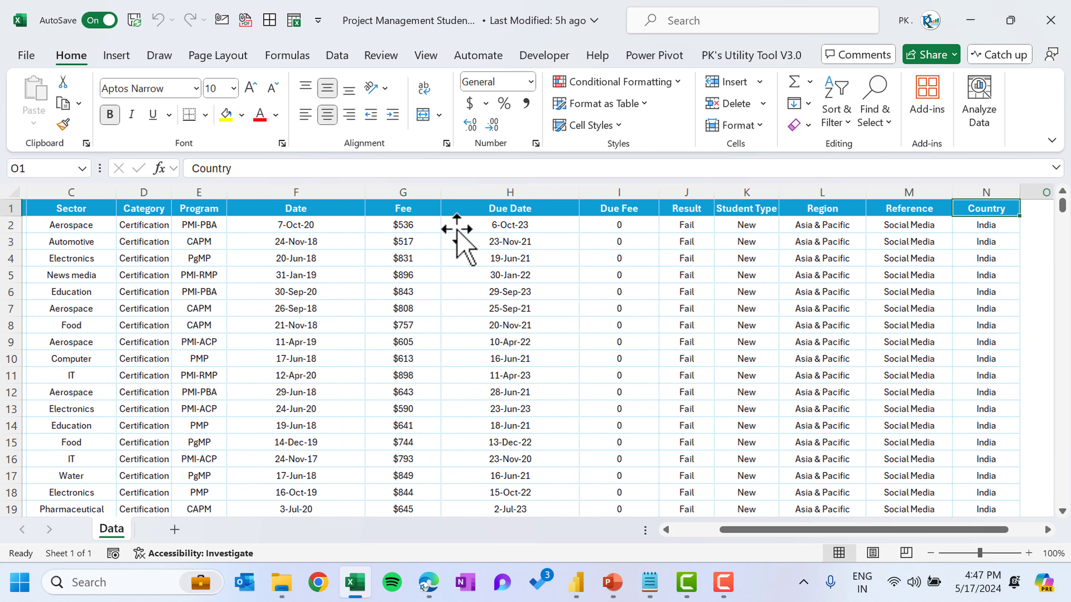
key(Left)
key(Left)
key(Left)
key(Left)
key(Left)
key(Left)
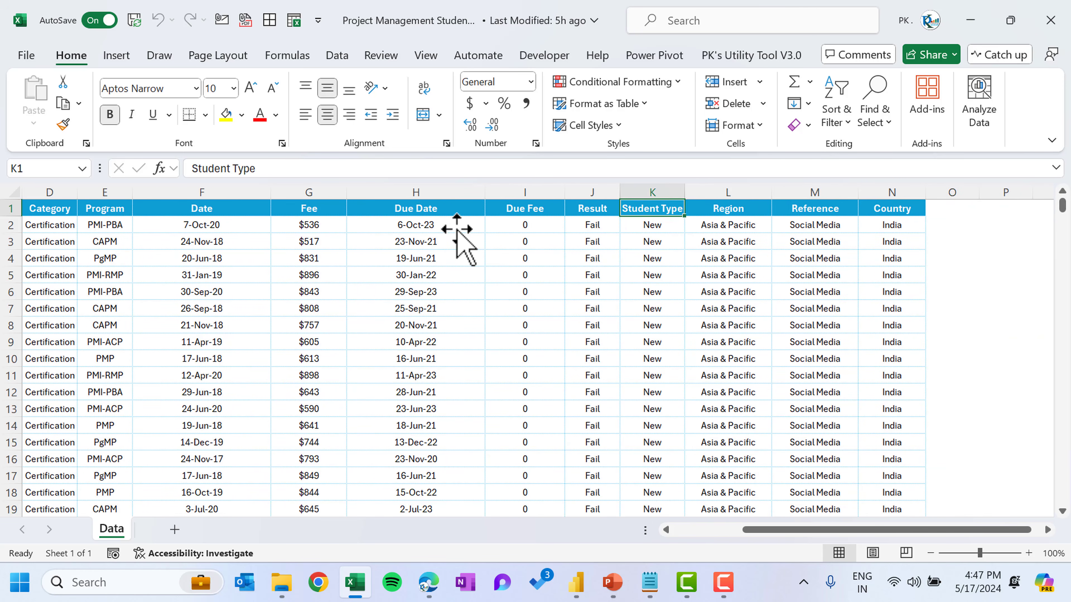
key(Home)
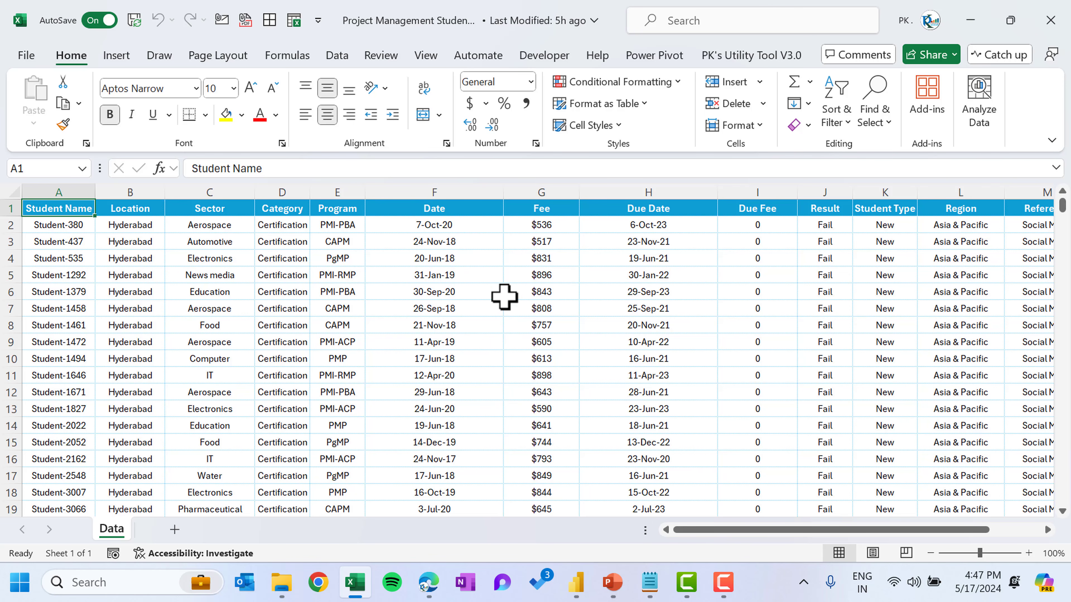
click(543, 278)
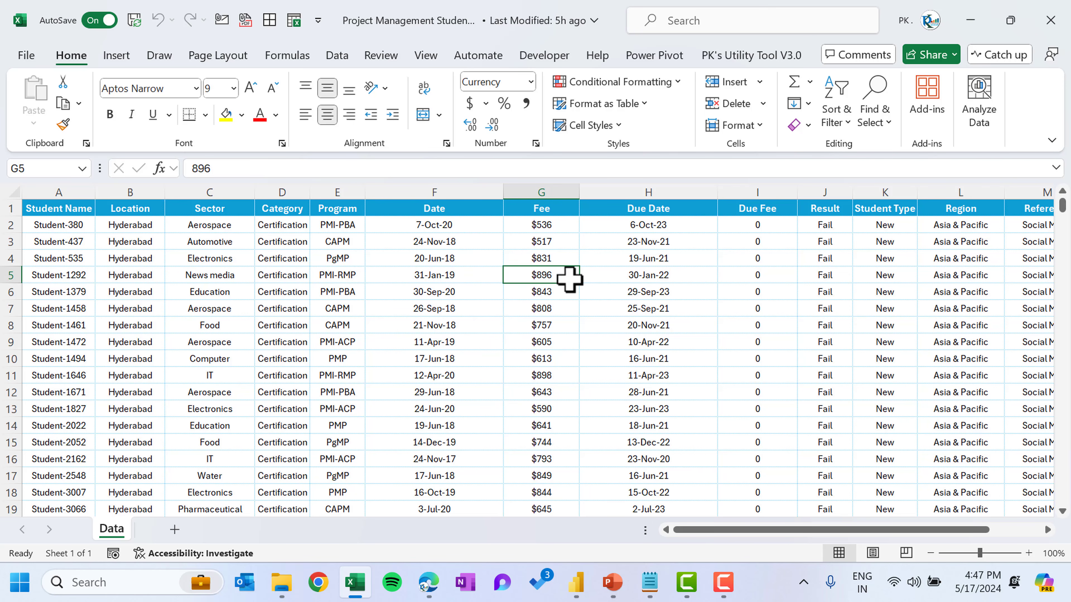
Close the Excel workbook and switch to a blank Power BI Desktop report
key(ctrl+w)
click(577, 582)
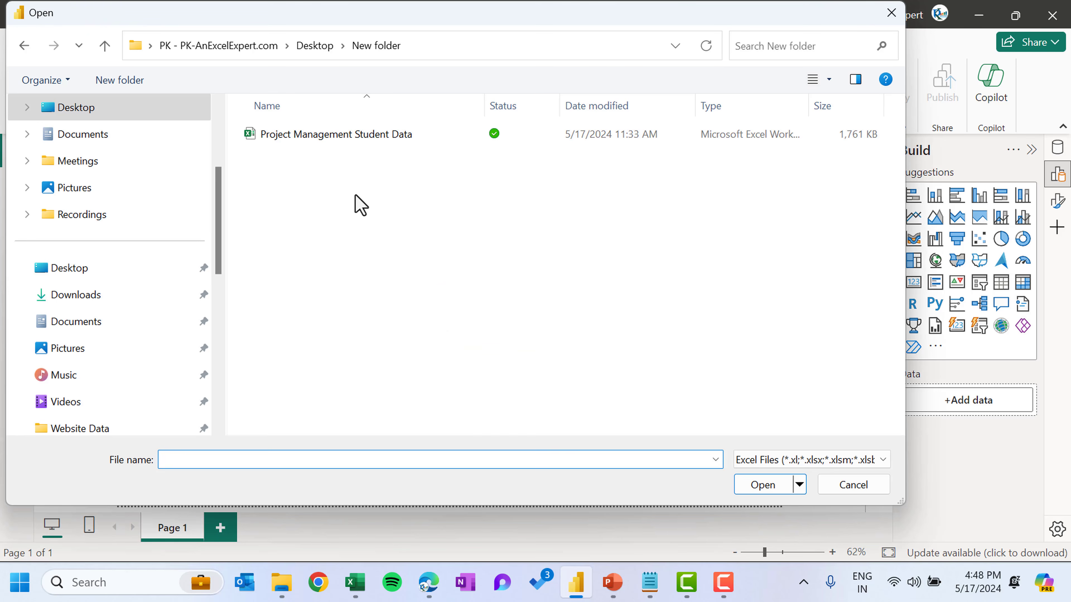
Import the Data sheet from Project Management Student Data.xlsx and open it in Power Query Editor
click(337, 141)
click(755, 475)
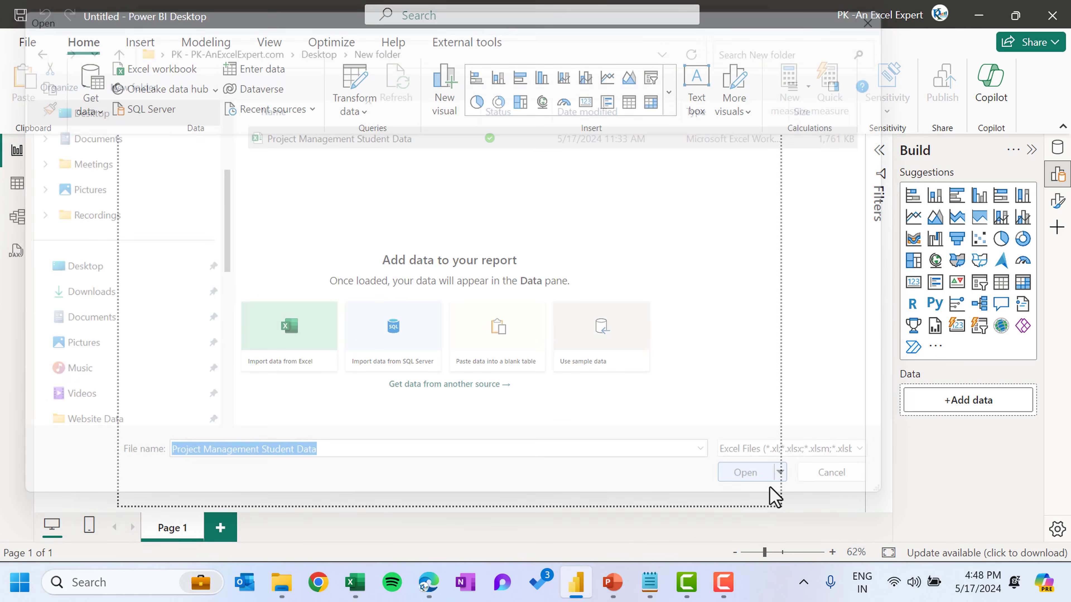
click(219, 140)
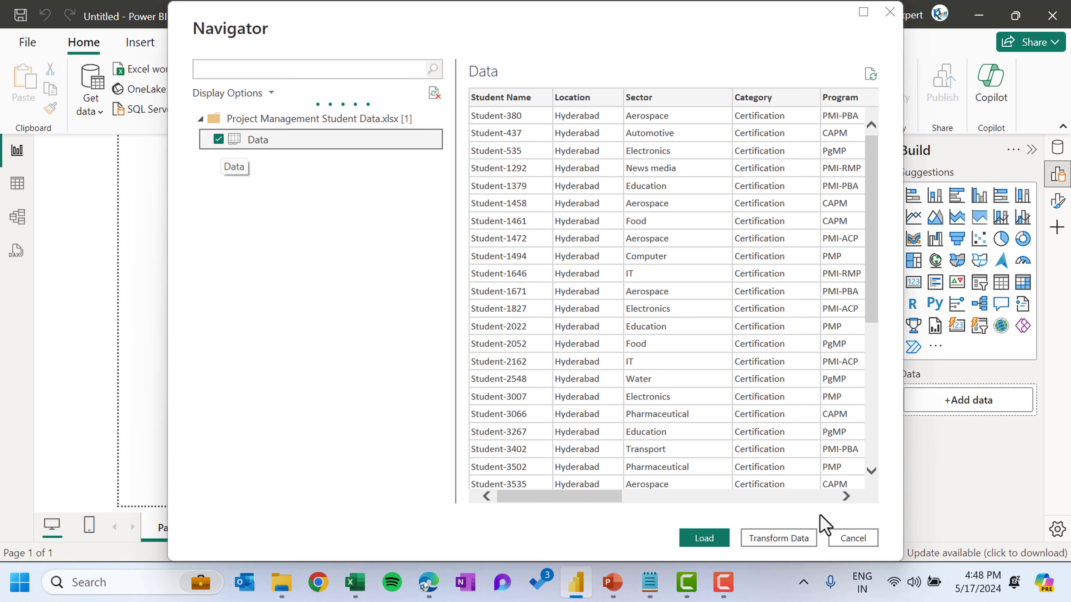
click(803, 542)
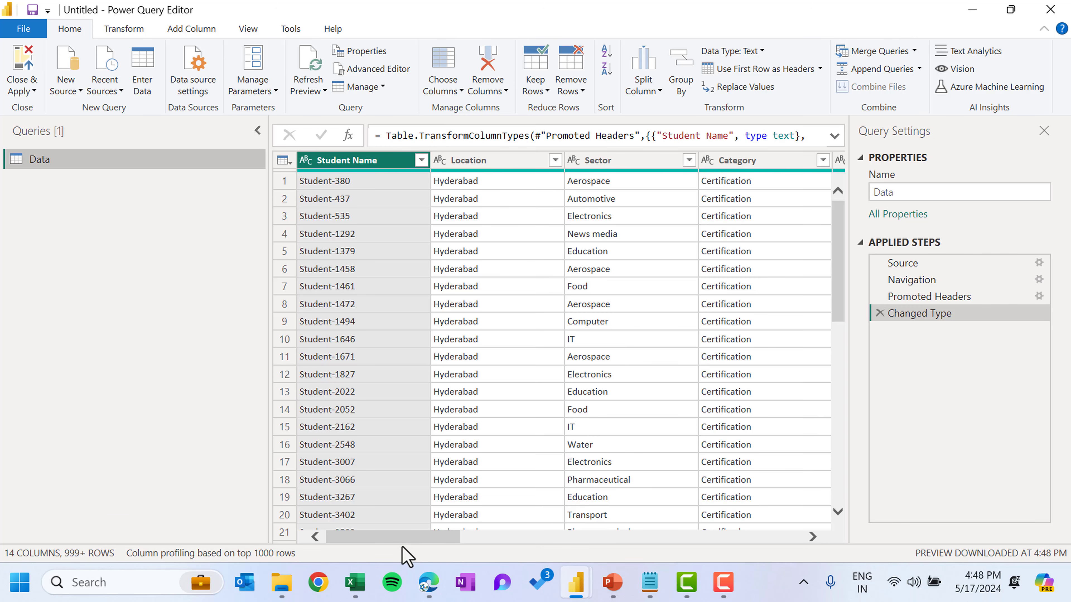
drag(409, 538, 808, 547)
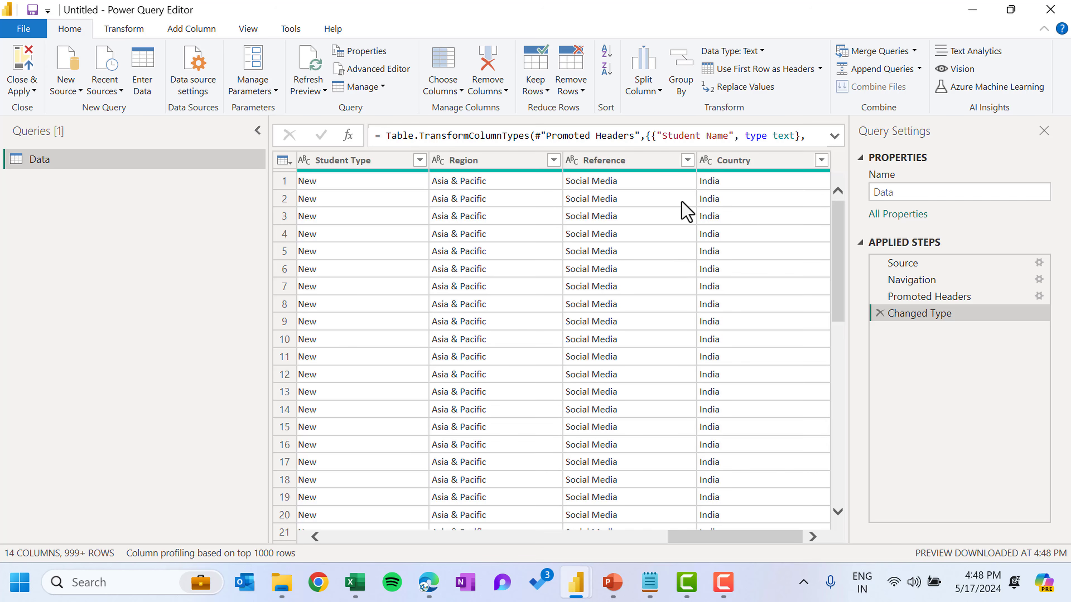
Close and apply the query, and save the report as PM Student Dashboard
click(34, 91)
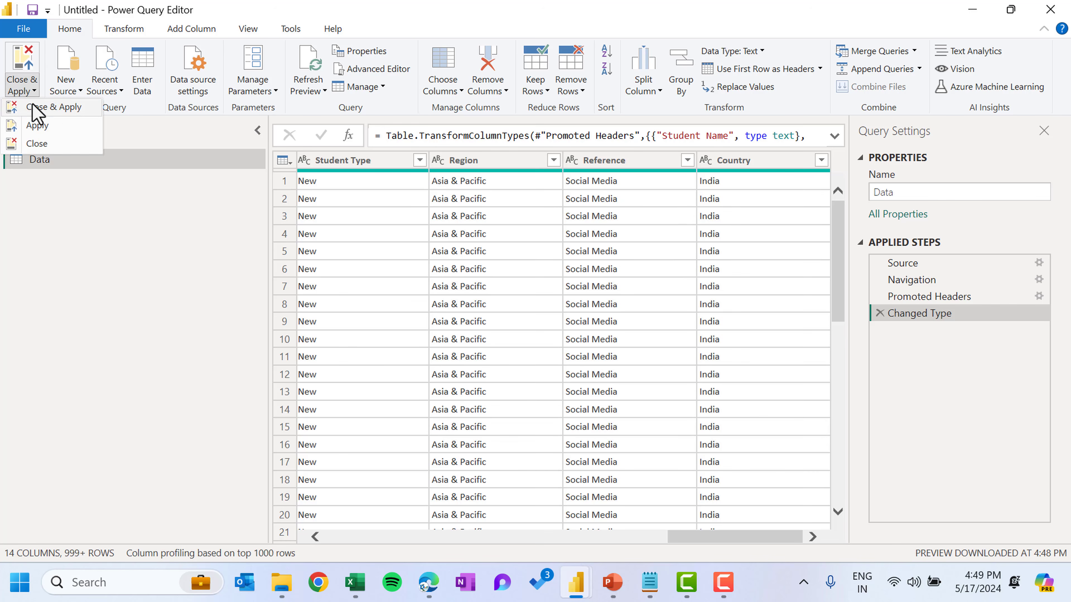
click(33, 105)
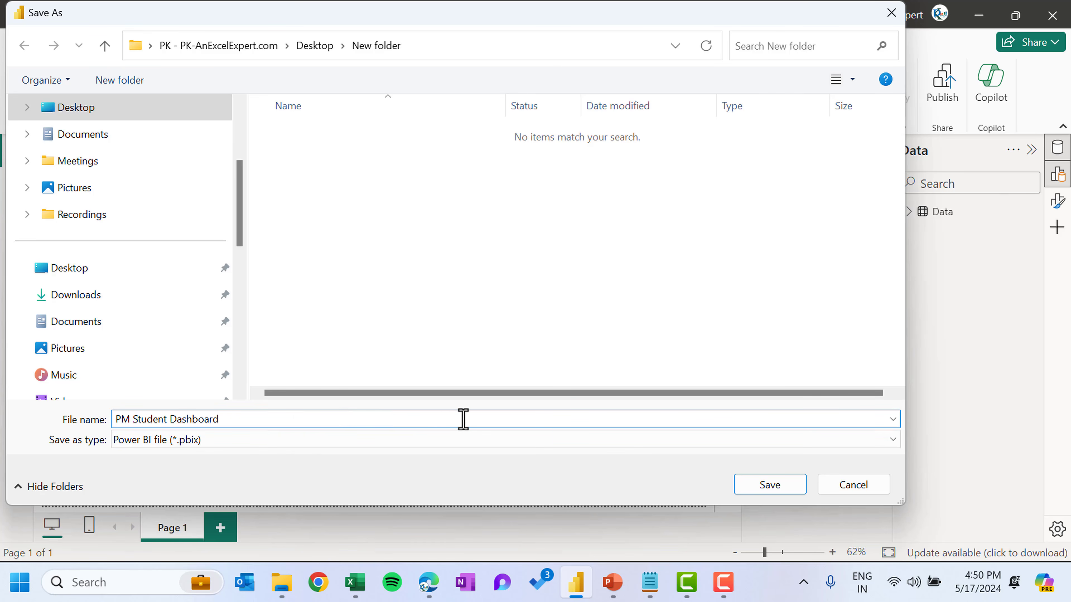
click(770, 485)
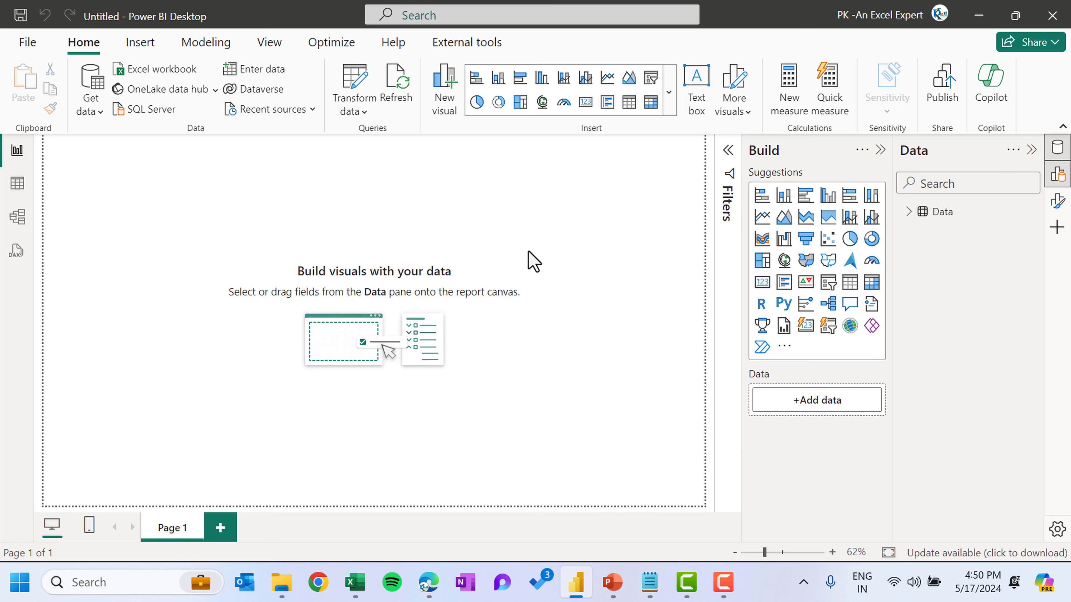
Create a new calculated table named Calendar using the formula CALENDARAUTO()
click(17, 183)
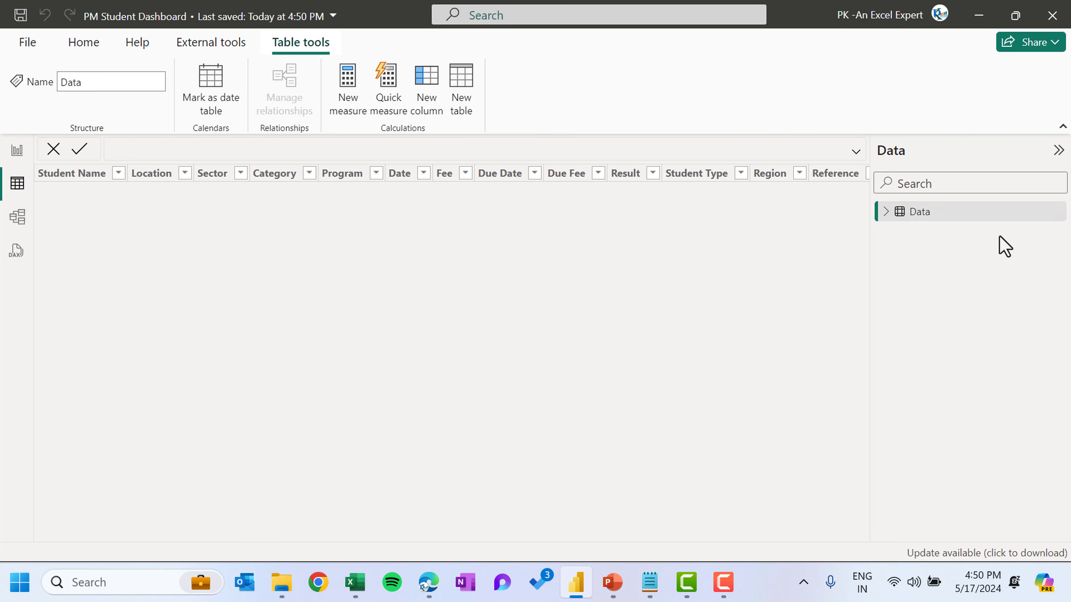
click(888, 212)
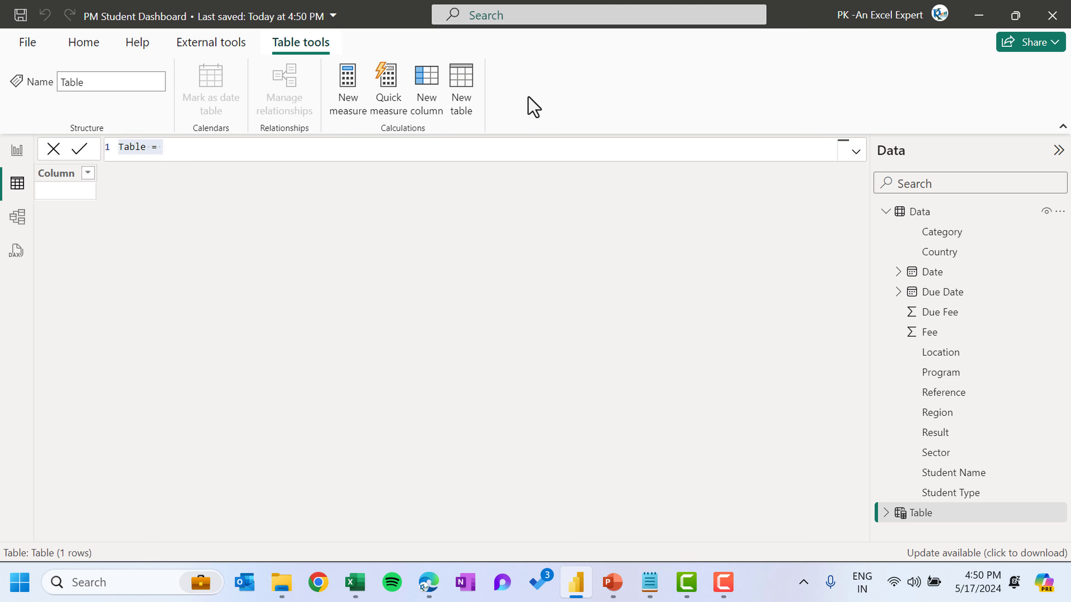
double_click(134, 147)
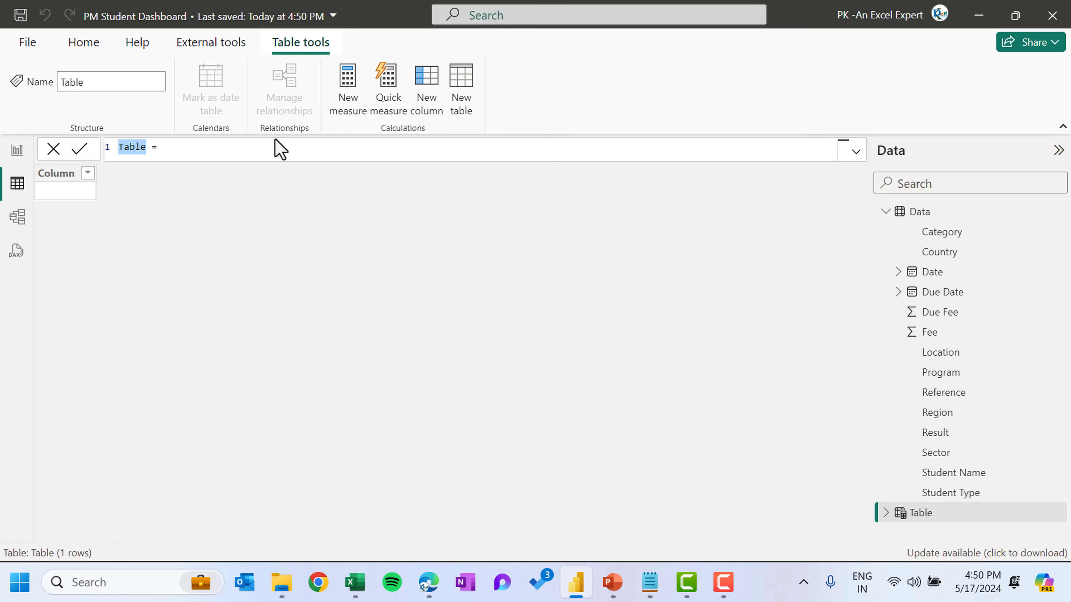
text(Cal)
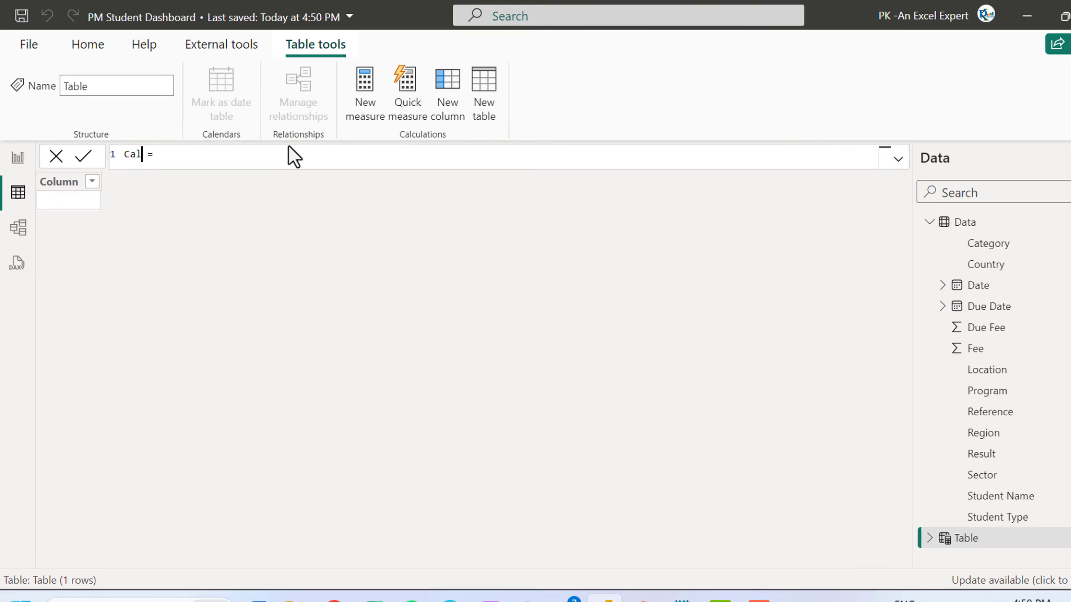
text(endar)
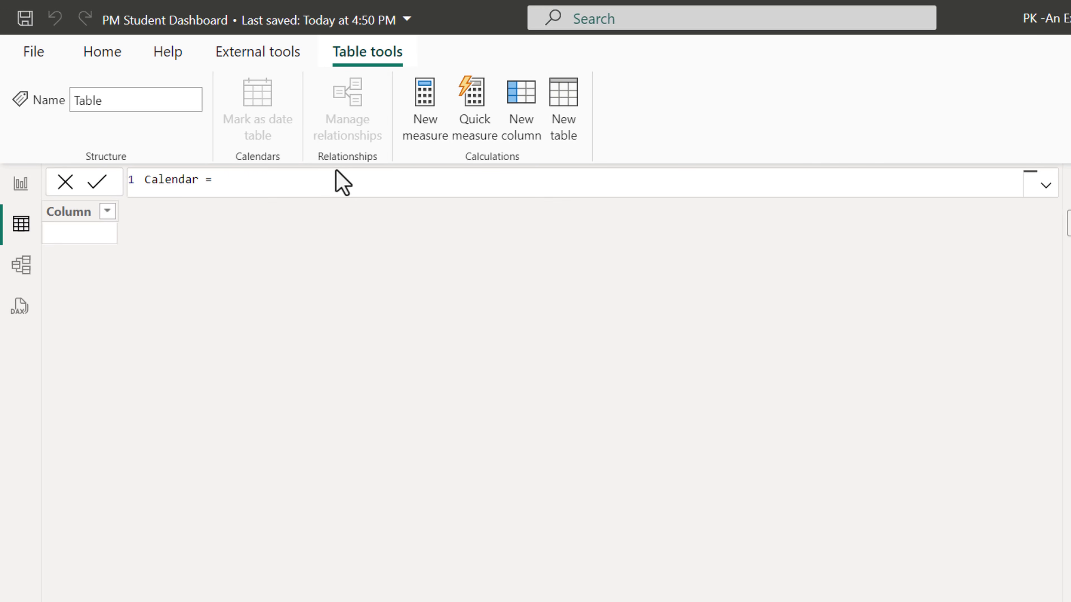
click(423, 192)
text(cal)
key(Down)
key(Down)
key(Tab)
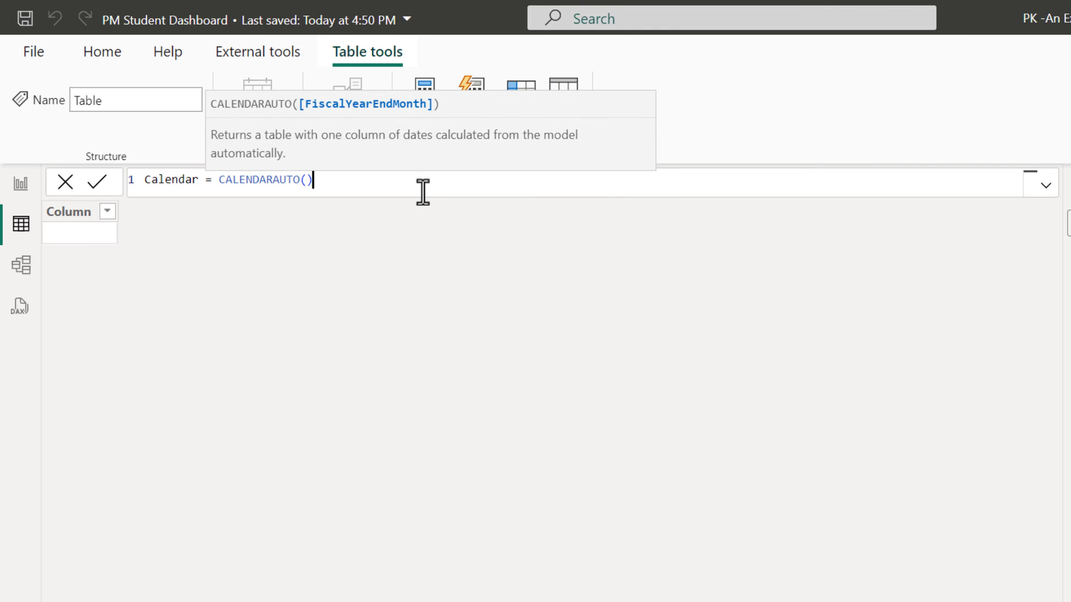
text())
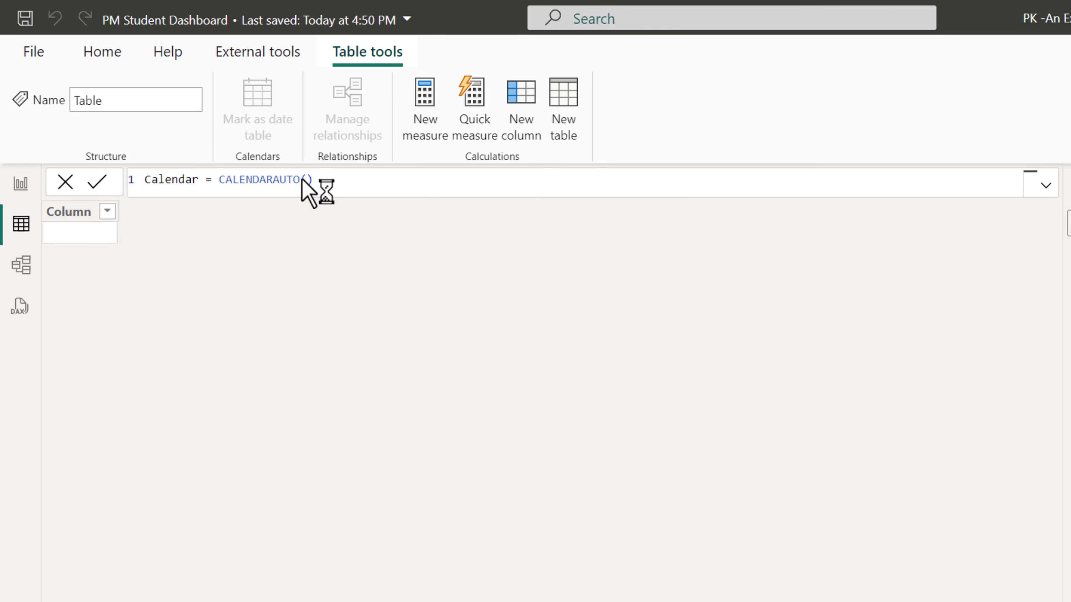
key(Return)
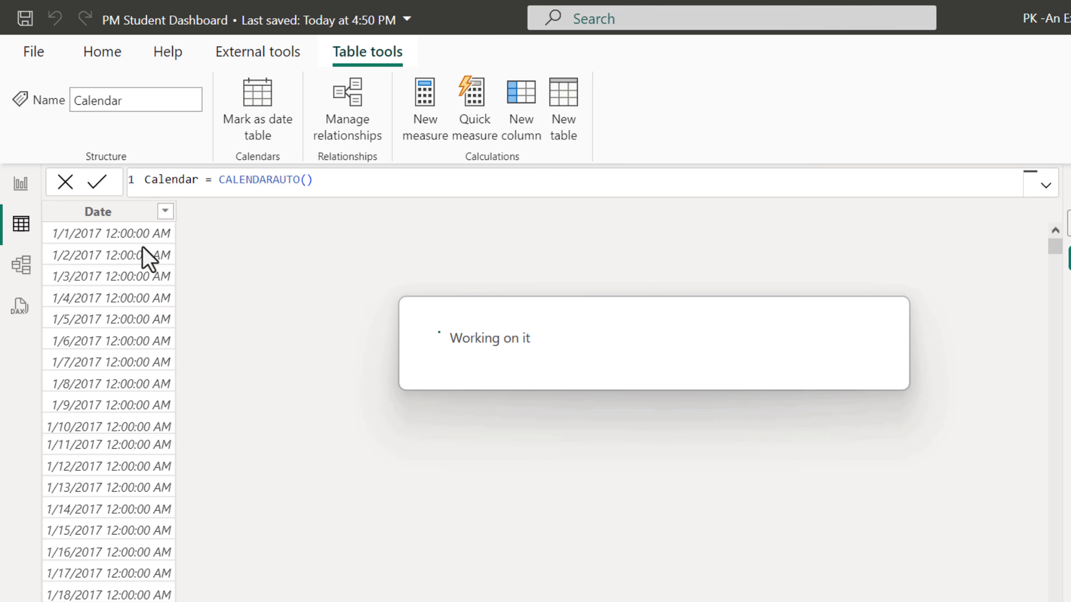
Set the Calendar Date column's data type to Date with the short date format 3/14/2001, and save the report
click(134, 217)
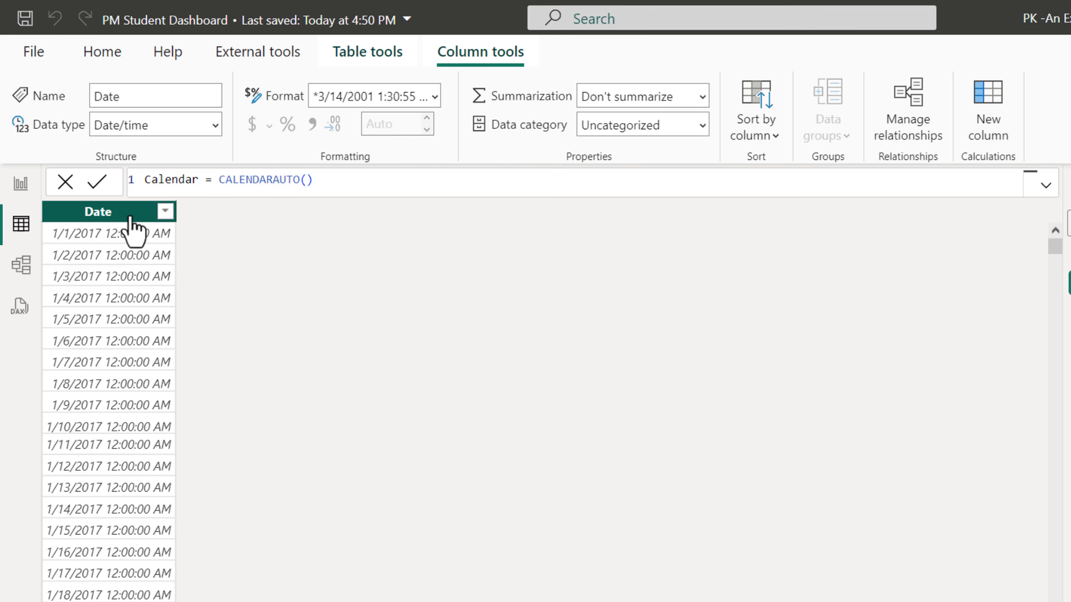
click(215, 126)
click(157, 278)
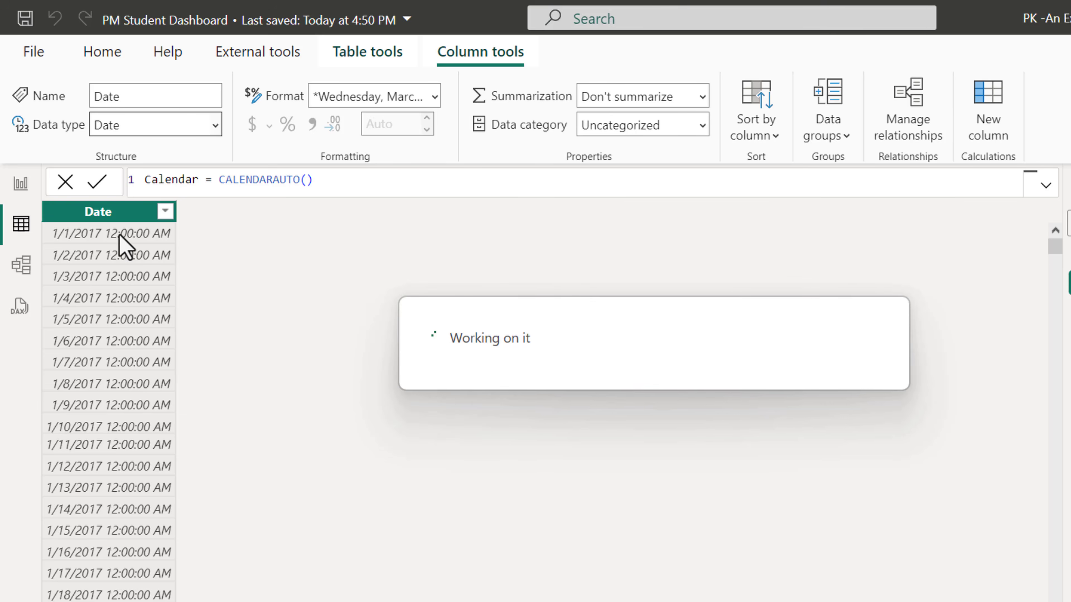
click(435, 101)
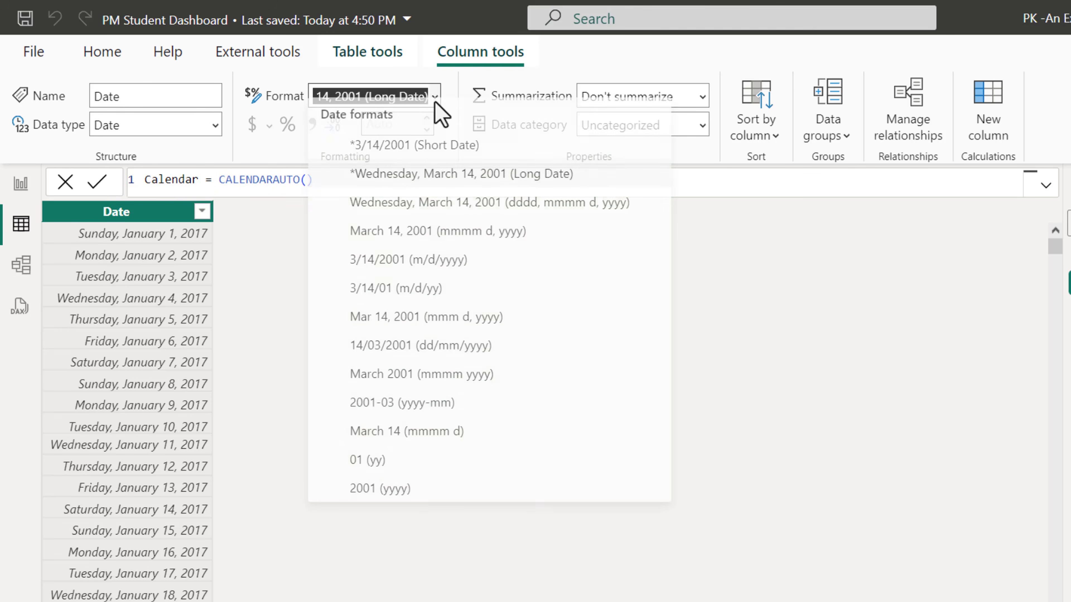
click(402, 173)
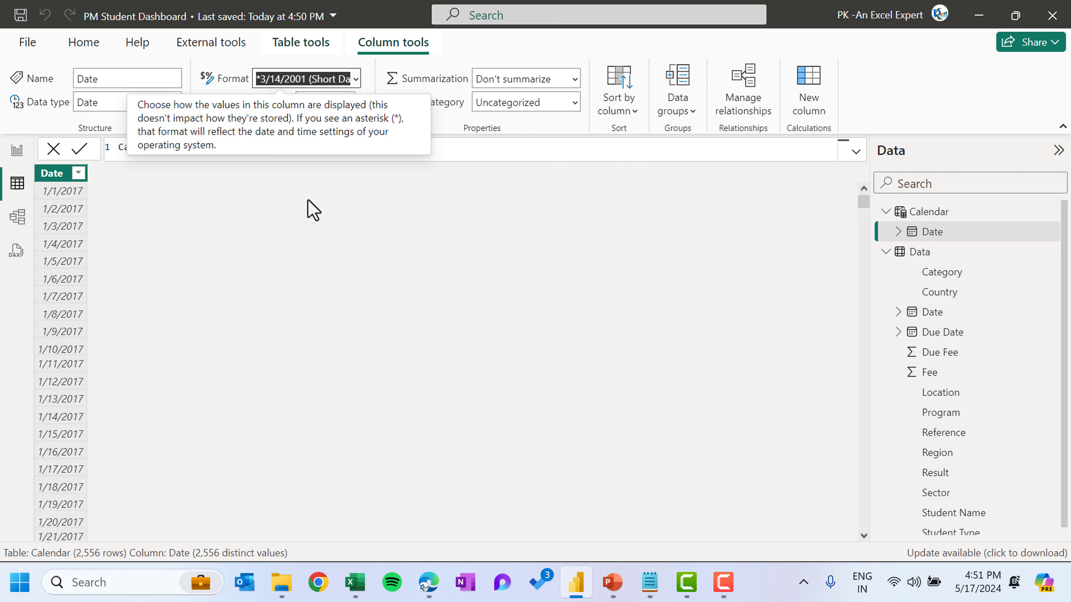
click(273, 228)
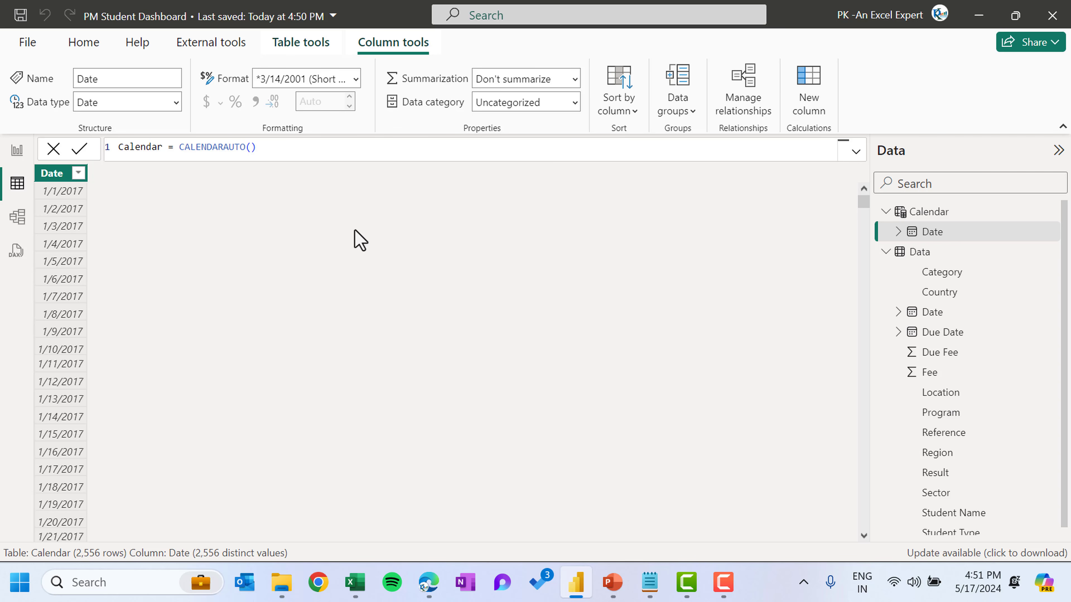
key(ctrl+s)
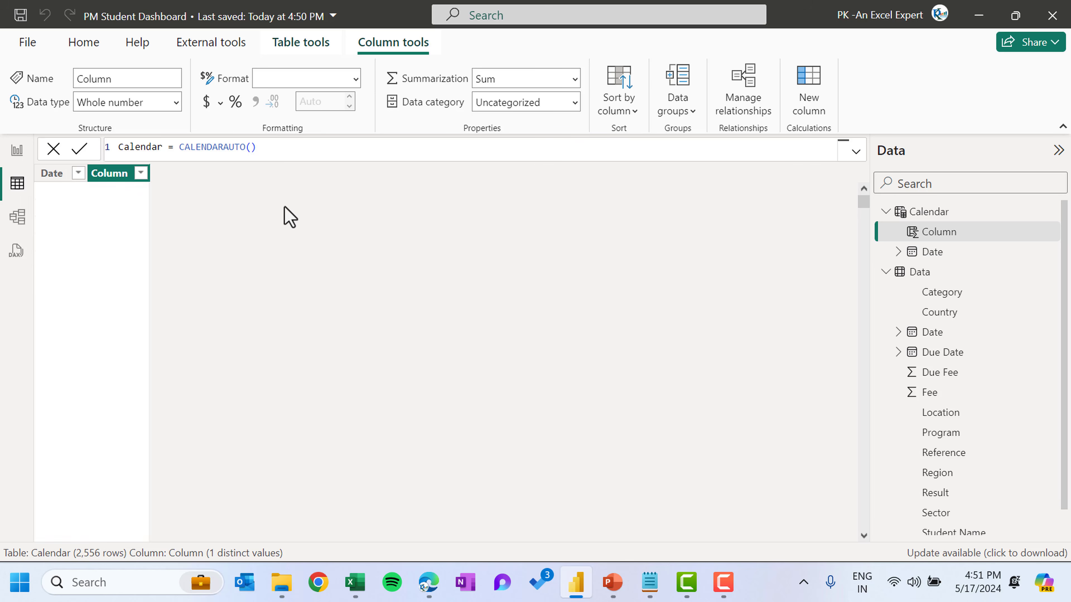
Add a calculated column Year = YEAR('Calendar'[Date]) to the Calendar table
text(Ue =)
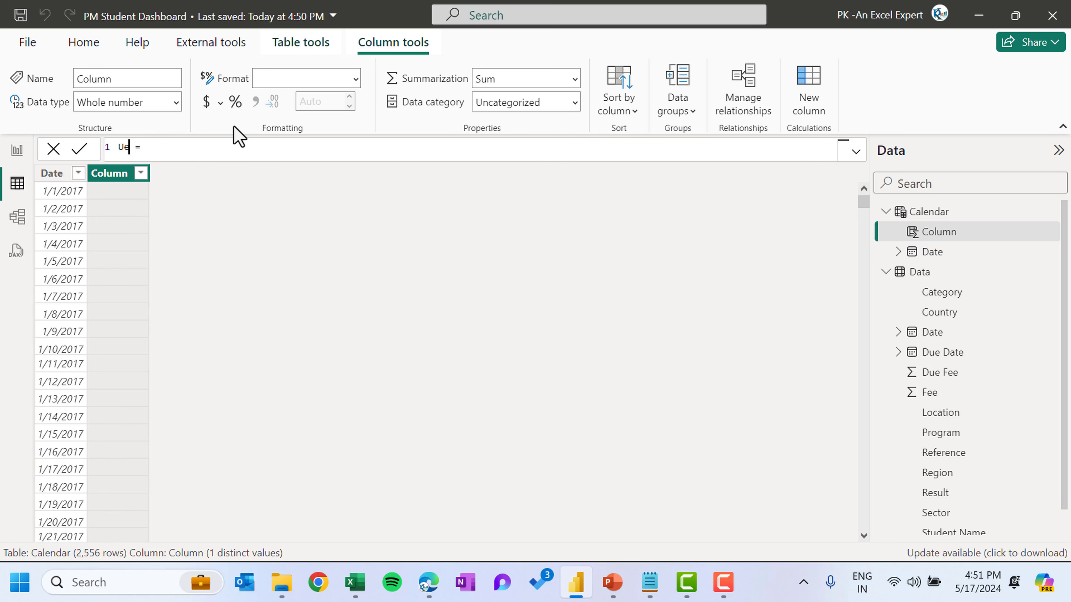
text(ar)
key(End)
text(year)
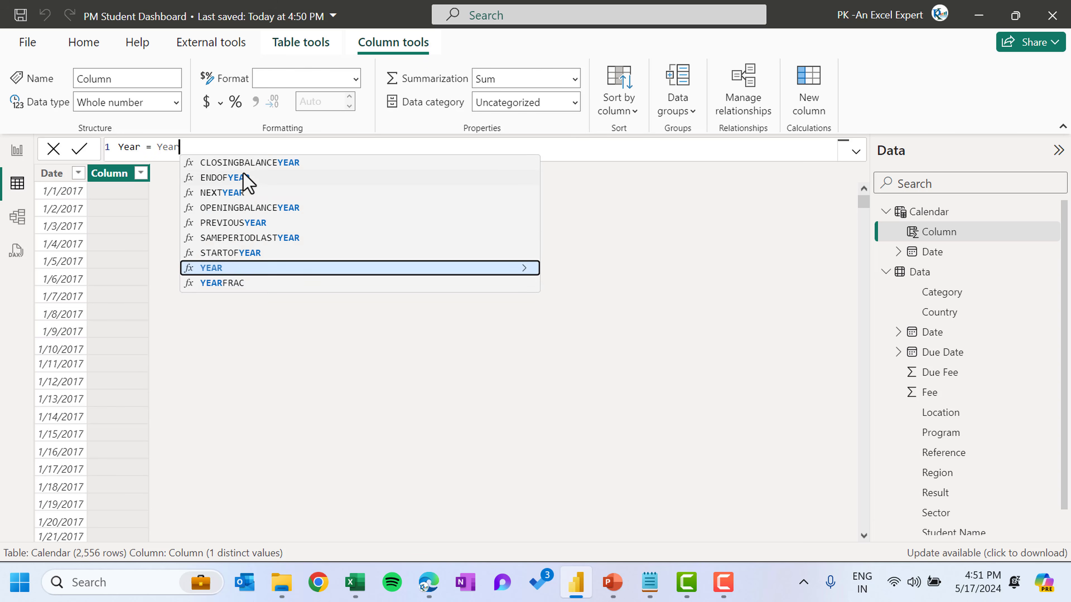
key(Tab)
text(da)
key(BackSpace)
key(BackSpace)
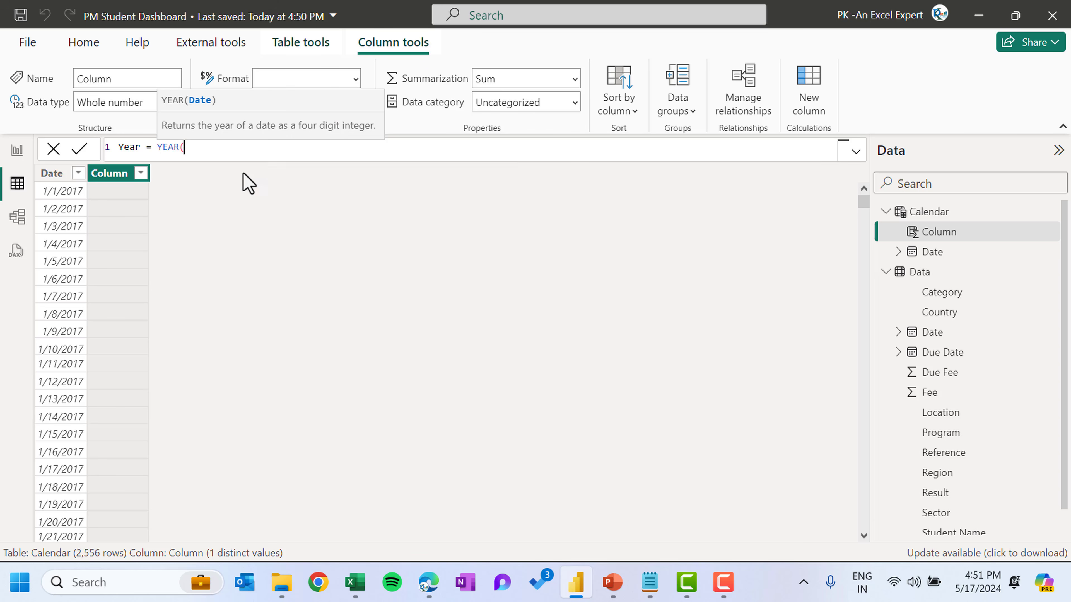
text(cal)
click(245, 177)
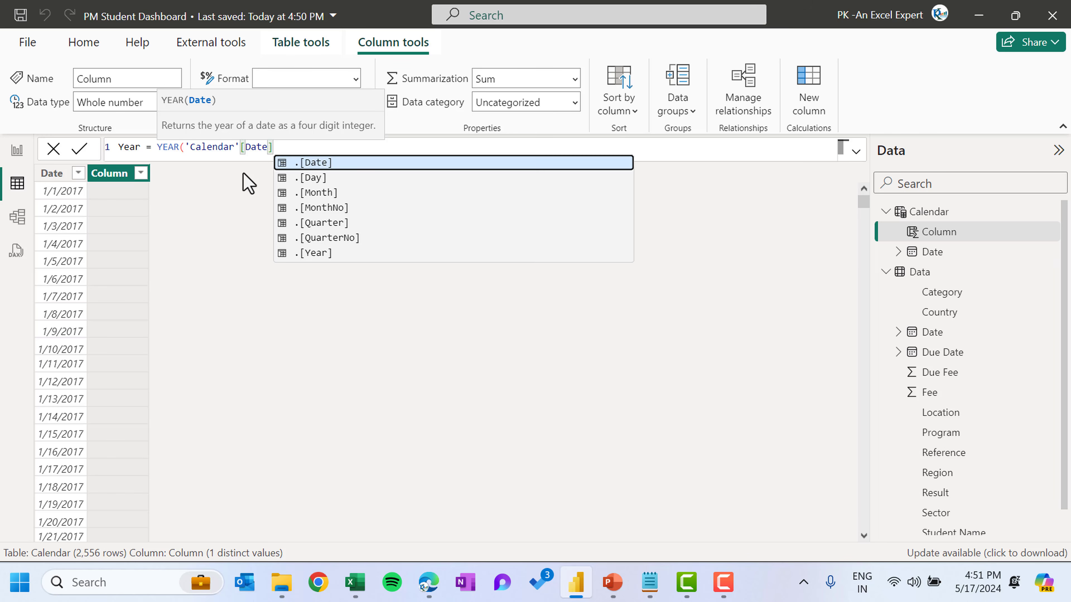
text())
key(Return)
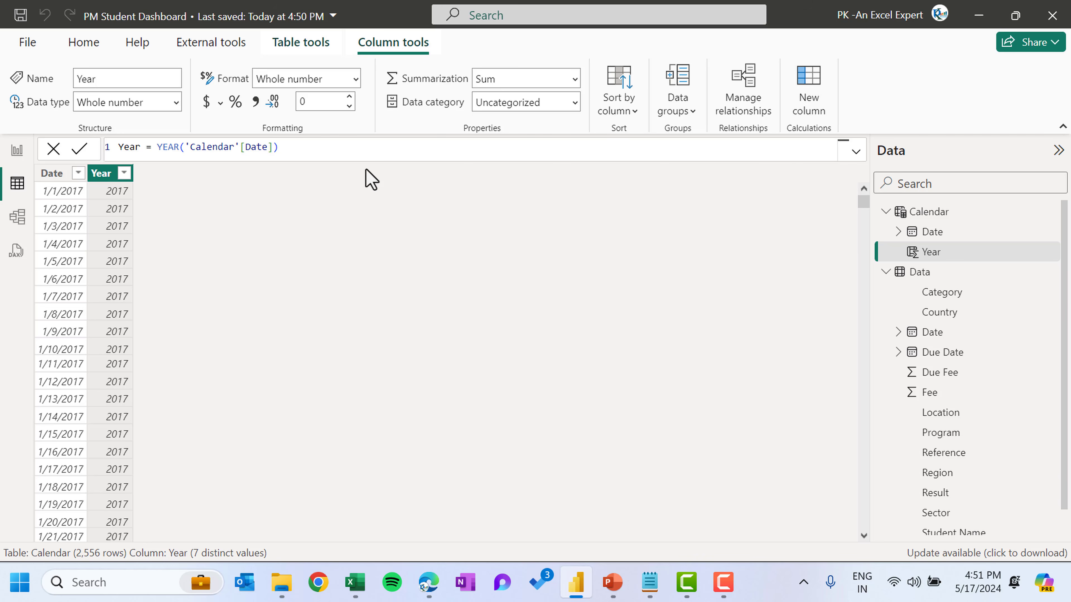
Add a calculated column Month = FORMAT('Calendar'[Date],"MMM") to the Calendar table
double_click(141, 152)
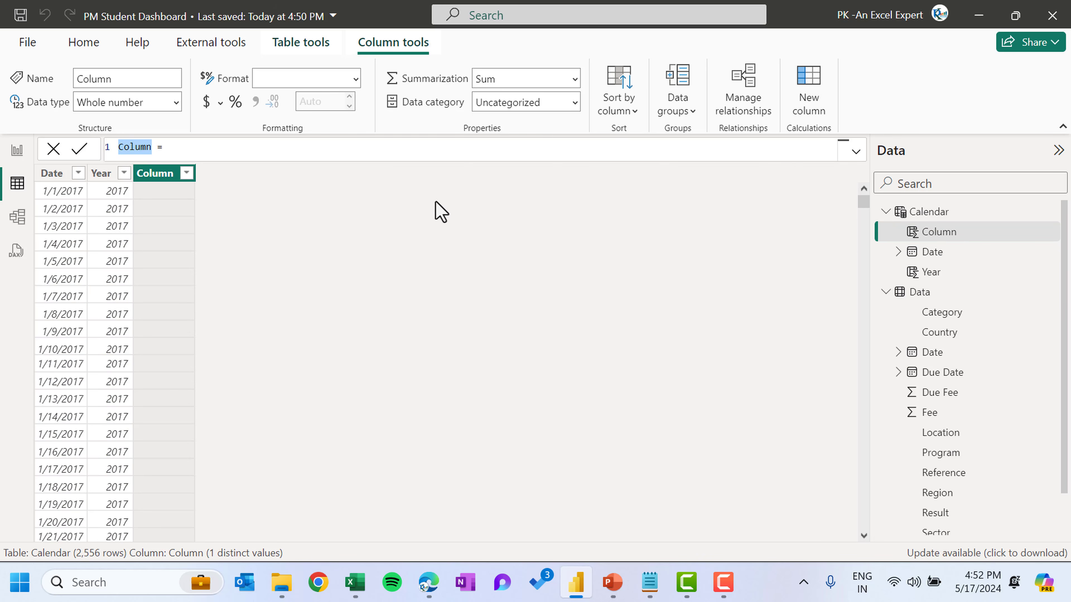
text(Month)
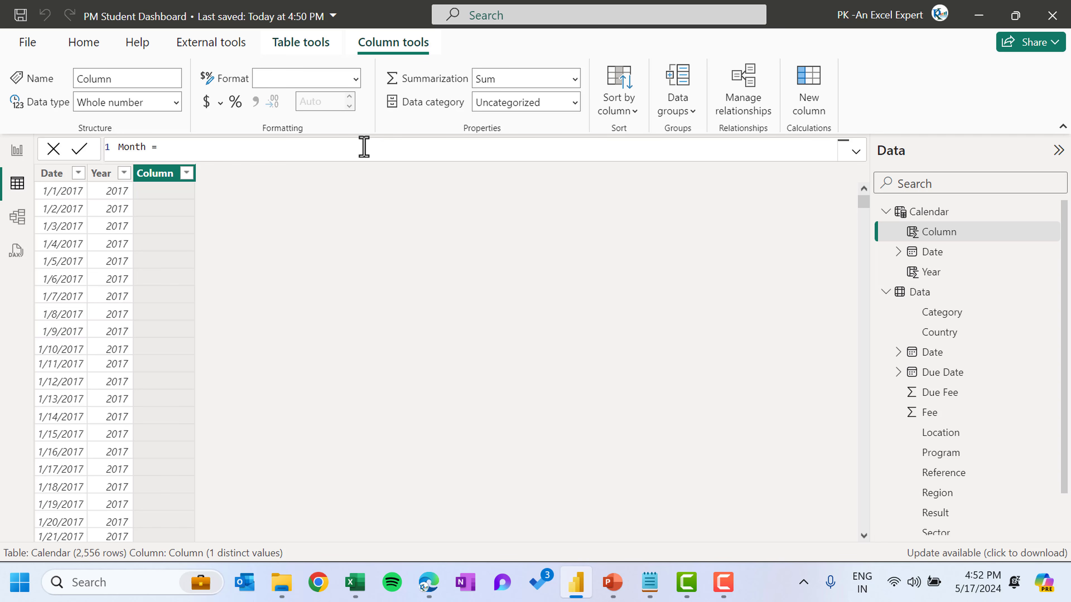
text( = FORMAT()
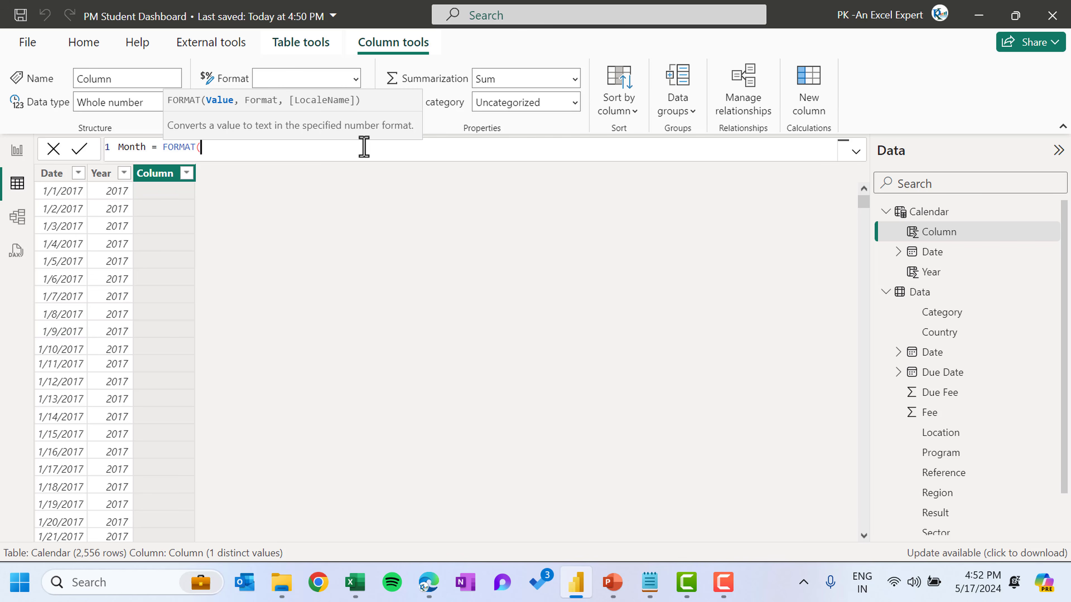
text(date)
key(BackSpace)
key(BackSpace)
key(BackSpace)
key(BackSpace)
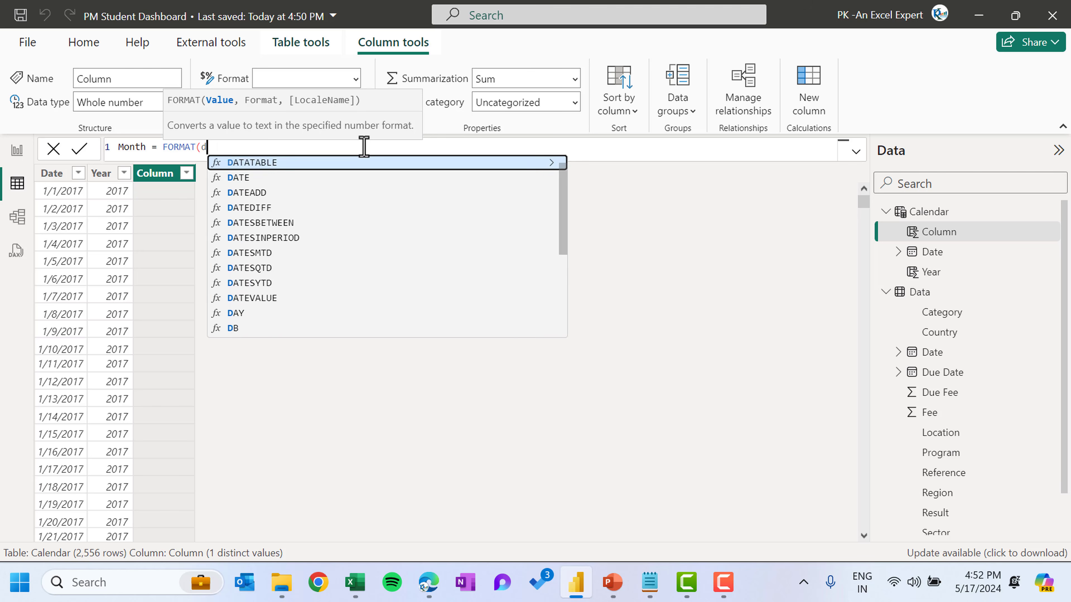
text(cal)
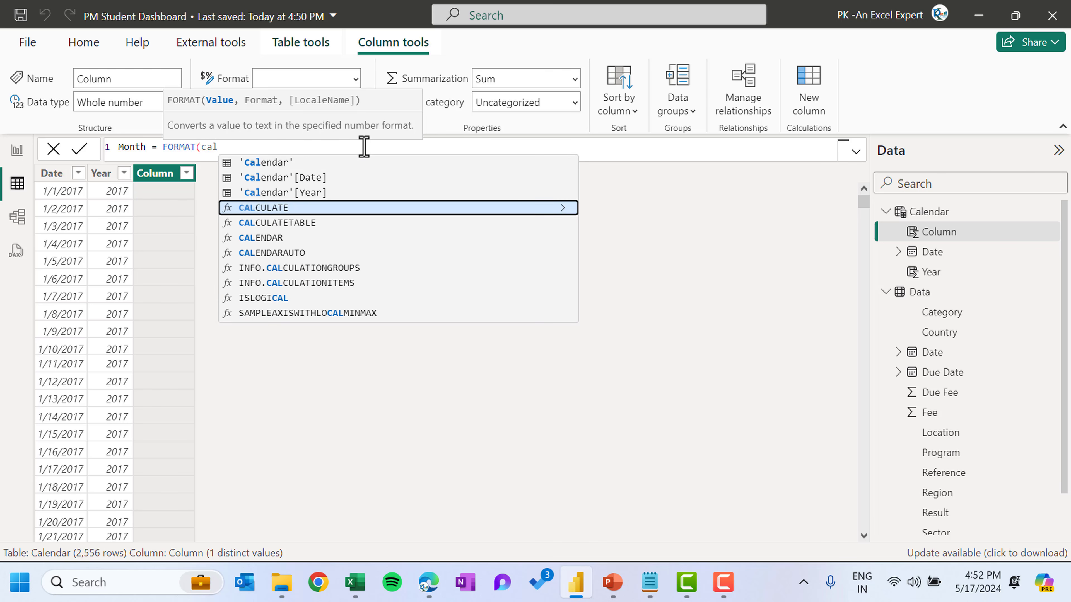
key(Up)
key(Up)
key(Tab)
text(,)
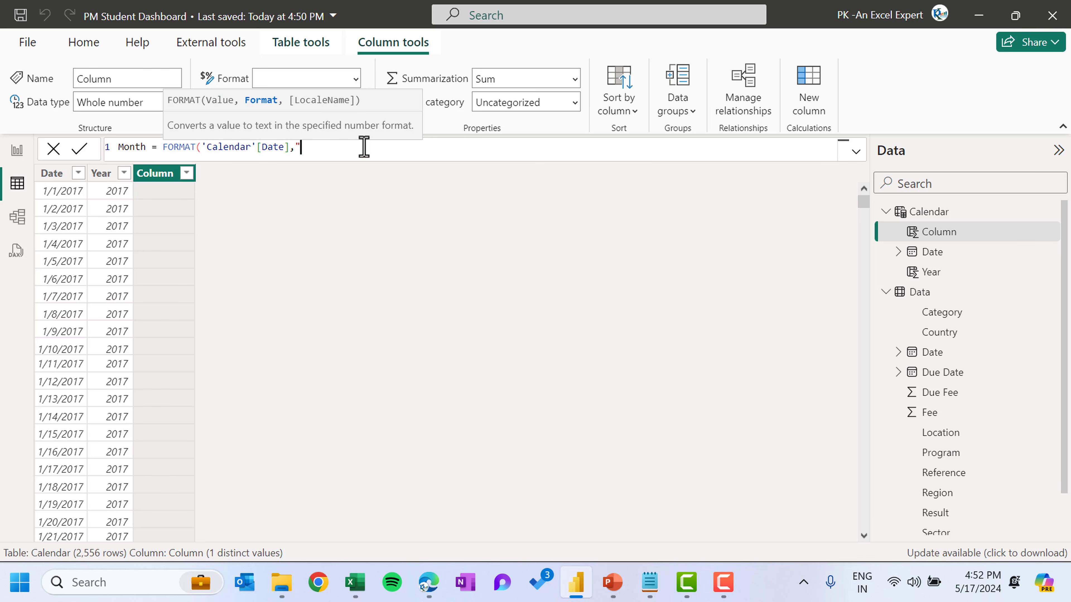
text("MMM"))
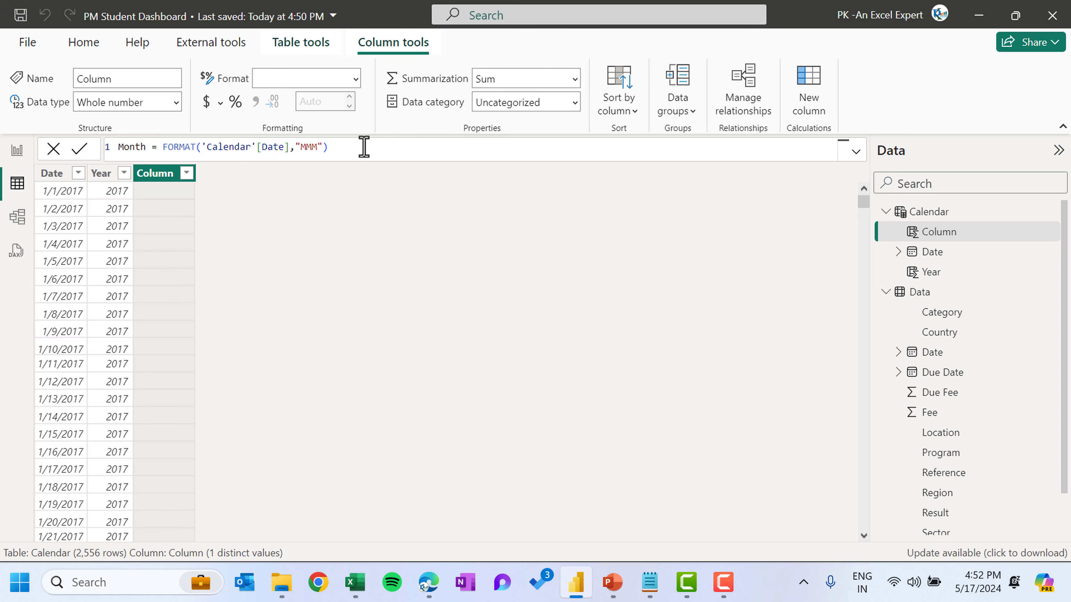
key(Return)
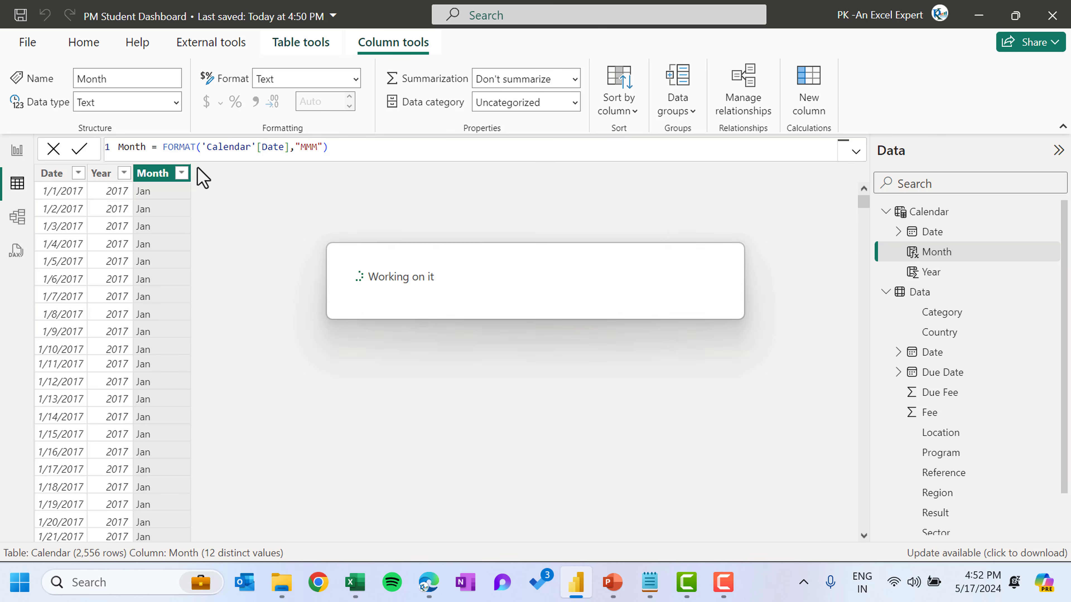
Add a calculated column Qtr = 'Calendar'[Date].[Quarter] to the Calendar table
double_click(139, 147)
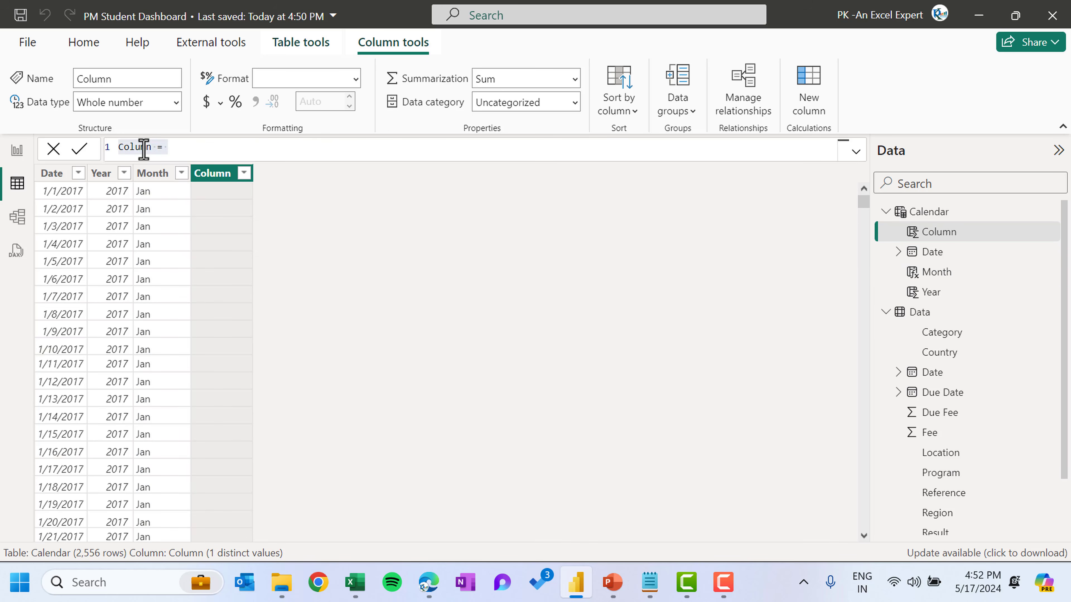
text(Qtr = date)
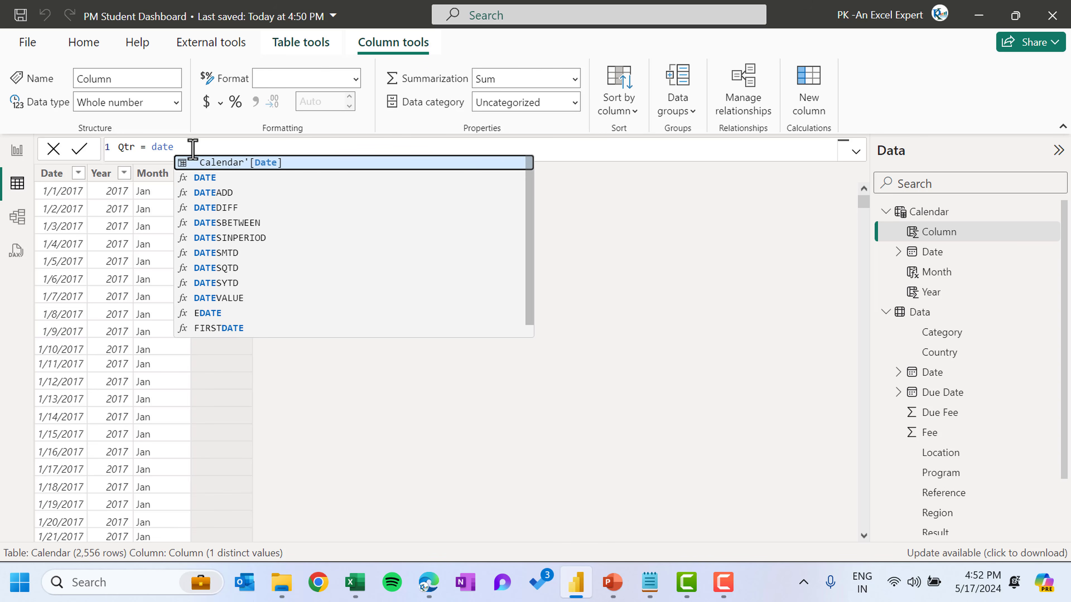
key(Tab)
key(Down)
key(Down)
key(Down)
key(Down)
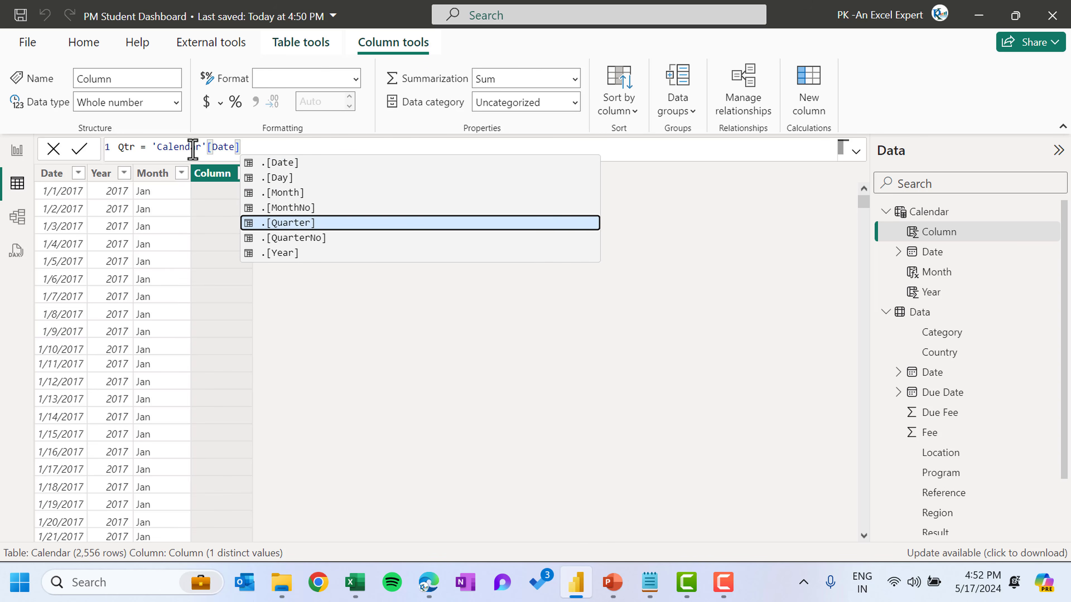
key(Tab)
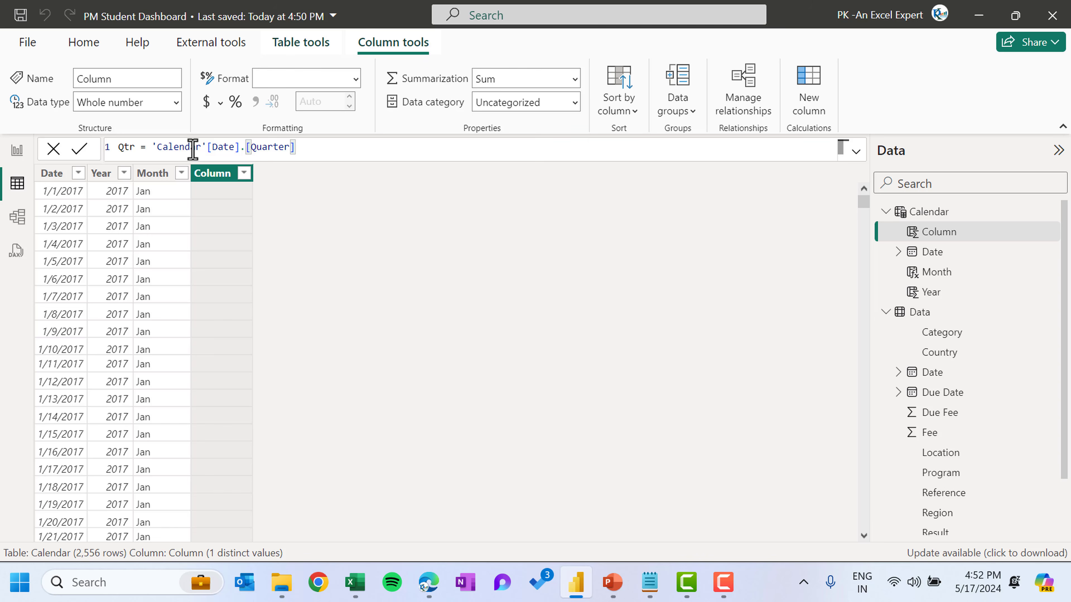
click(80, 149)
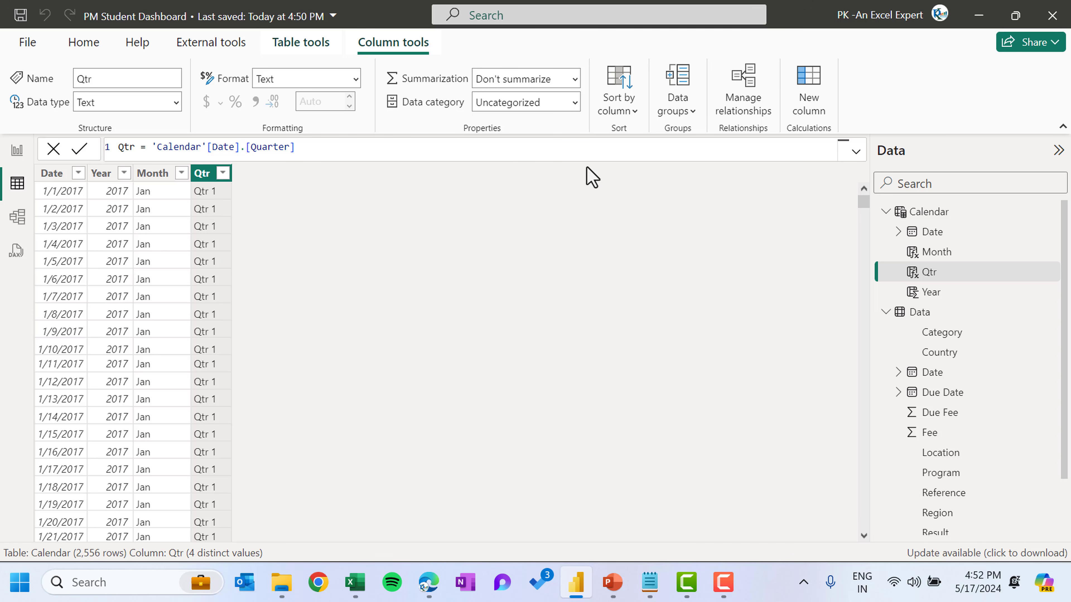
Add a calculated column Month No. = 'Calendar'[Date].[MonthNo] to the Calendar table
click(807, 94)
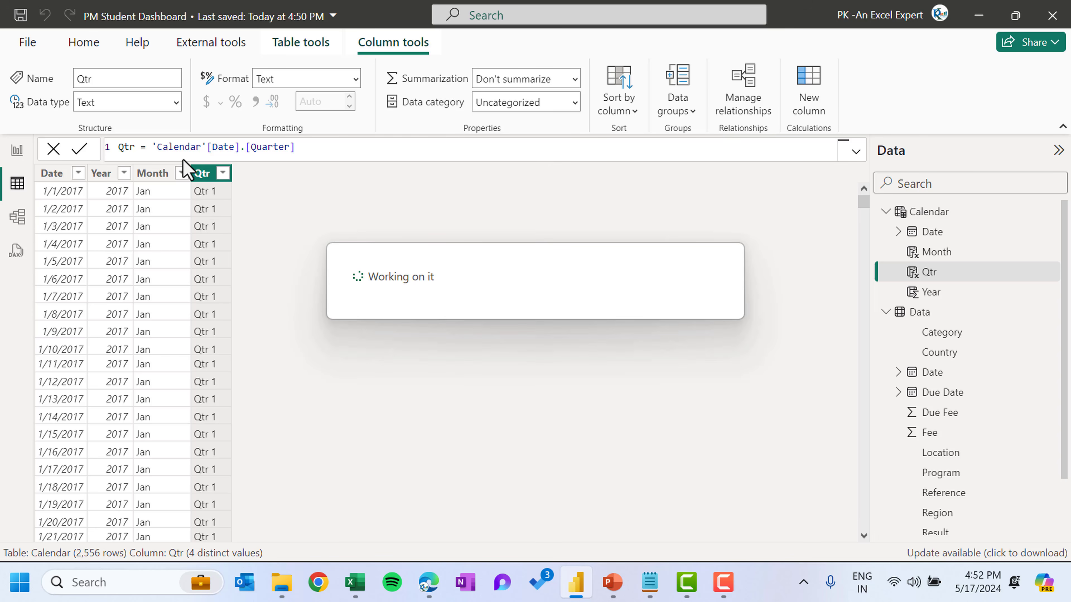
double_click(129, 146)
text(Month No. =)
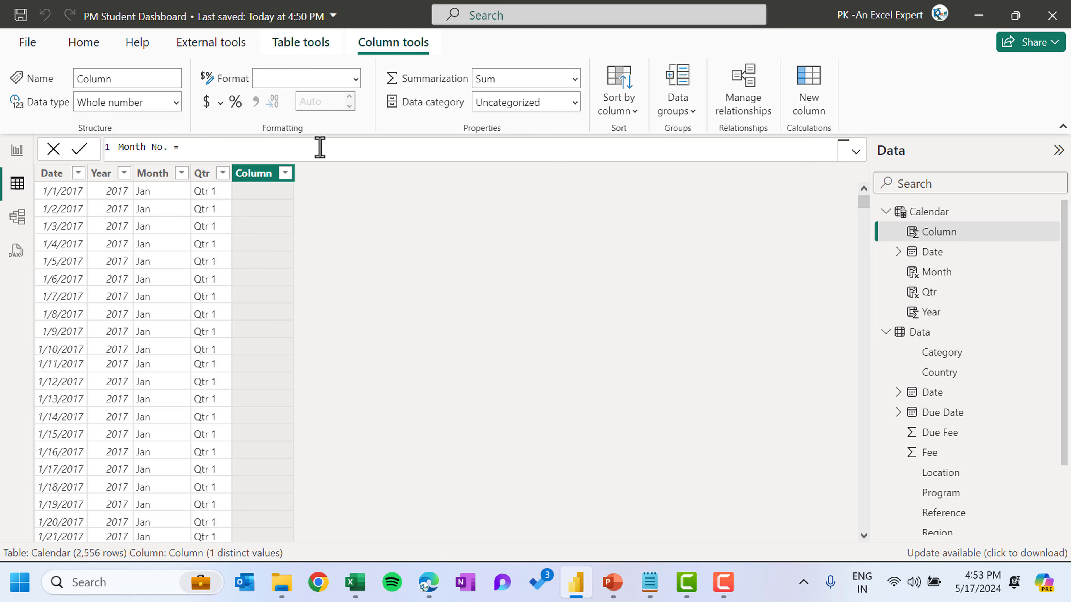
text(Date)
key(Tab)
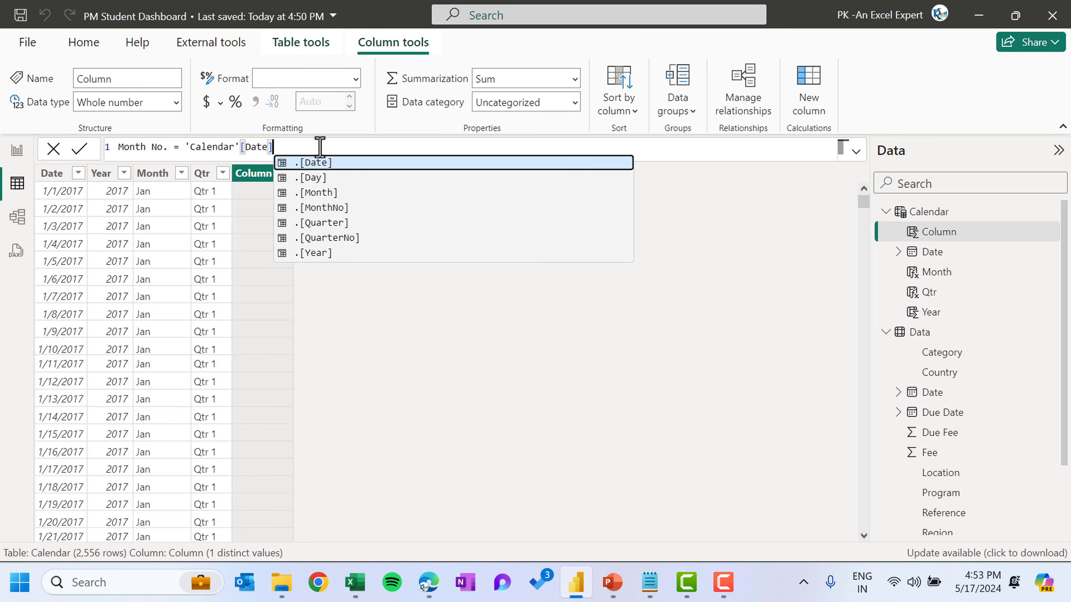
key(Down)
key(Down)
key(Down)
key(Tab)
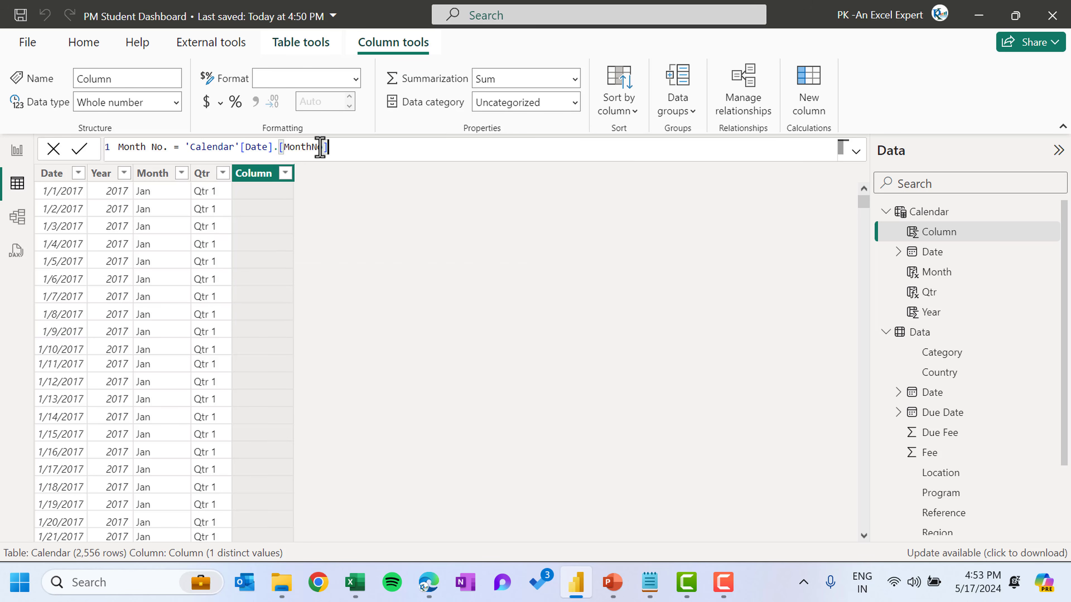
click(79, 148)
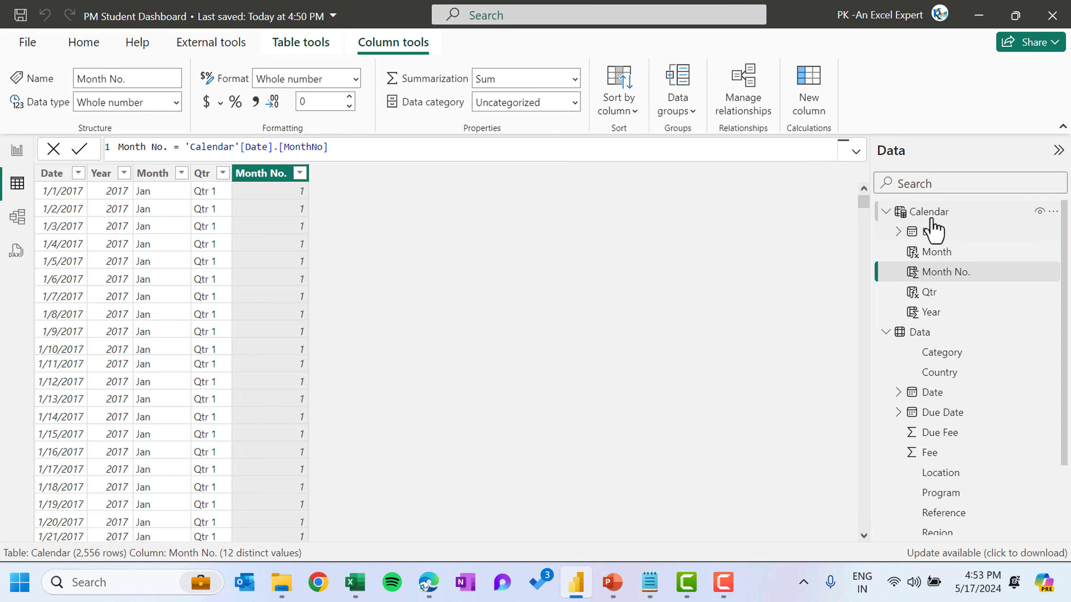
Switch to the model view, rearrange the Calendar and Data table cards, and collapse the Properties pane
click(17, 218)
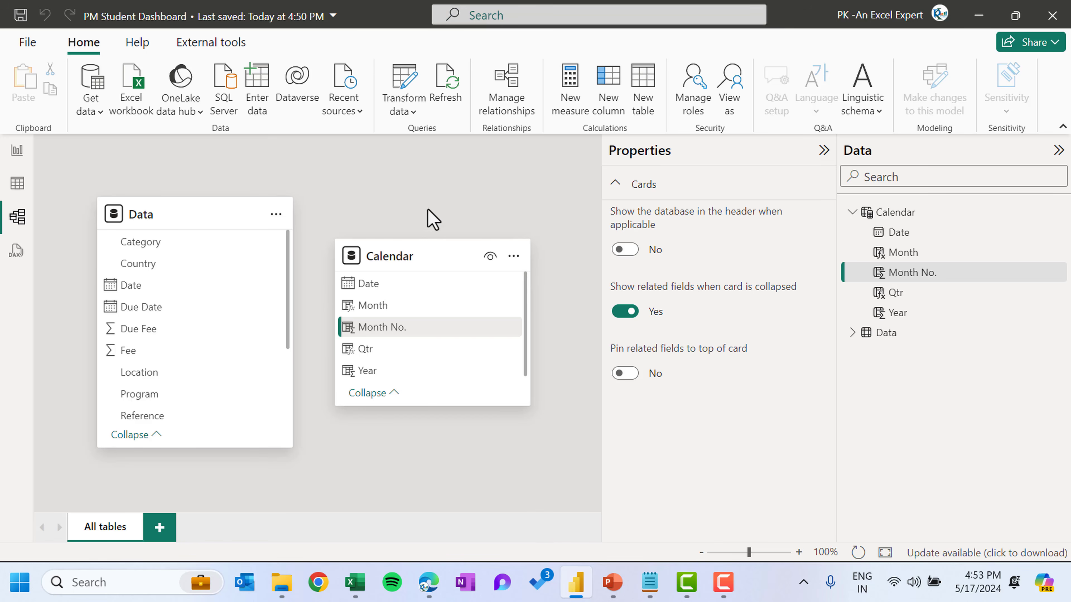
mouse_move(414, 270)
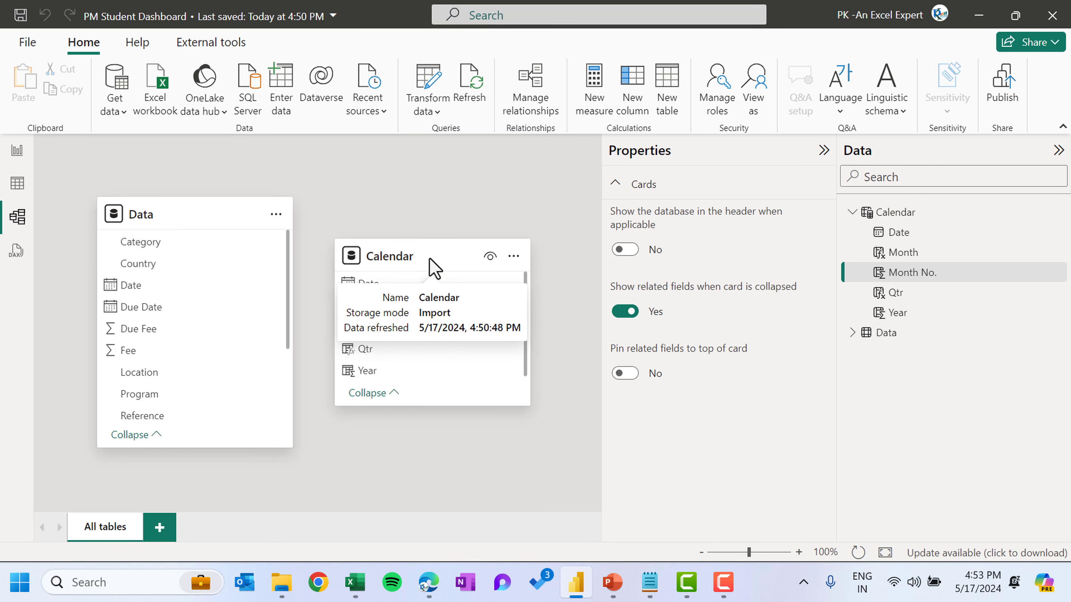
drag(428, 261, 344, 186)
drag(190, 213, 438, 339)
drag(312, 211, 133, 206)
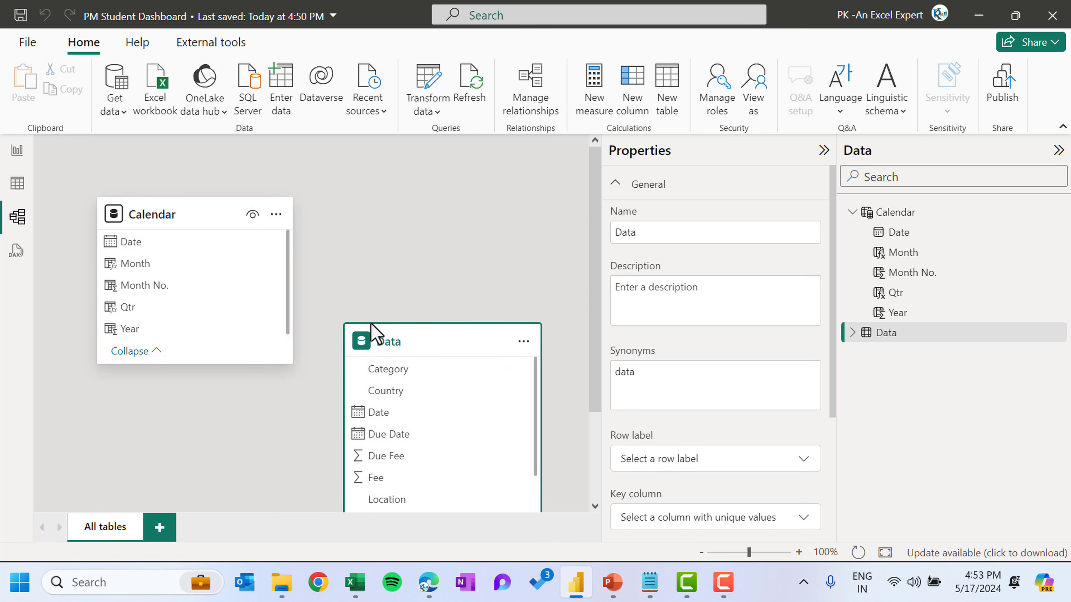
mouse_move(442, 327)
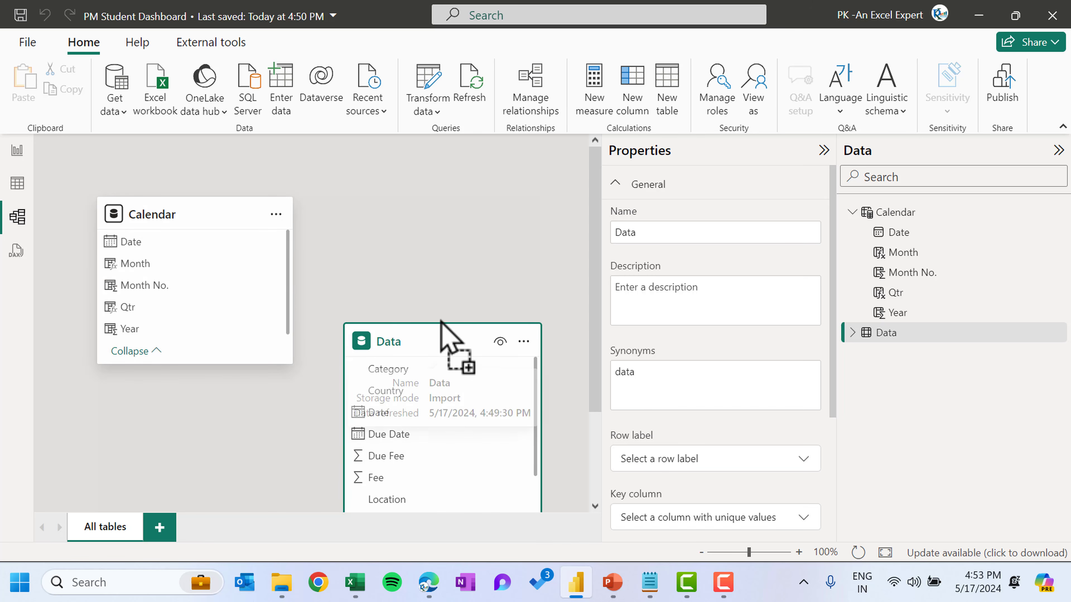
click(823, 150)
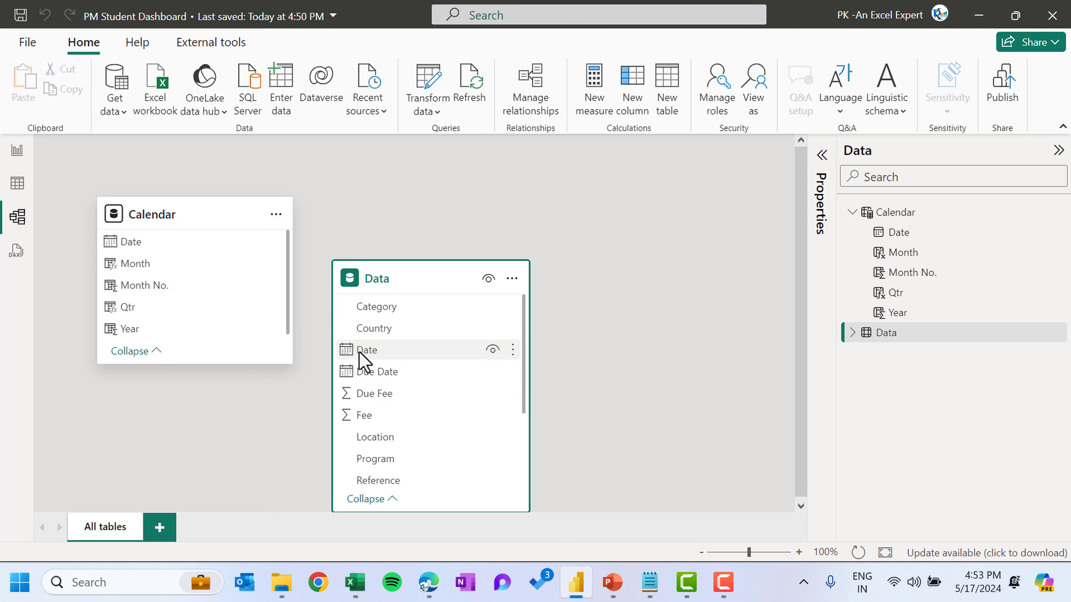
Create relationships from the Calendar table's Date to the Data table's Date and Due Date columns
drag(359, 351, 139, 243)
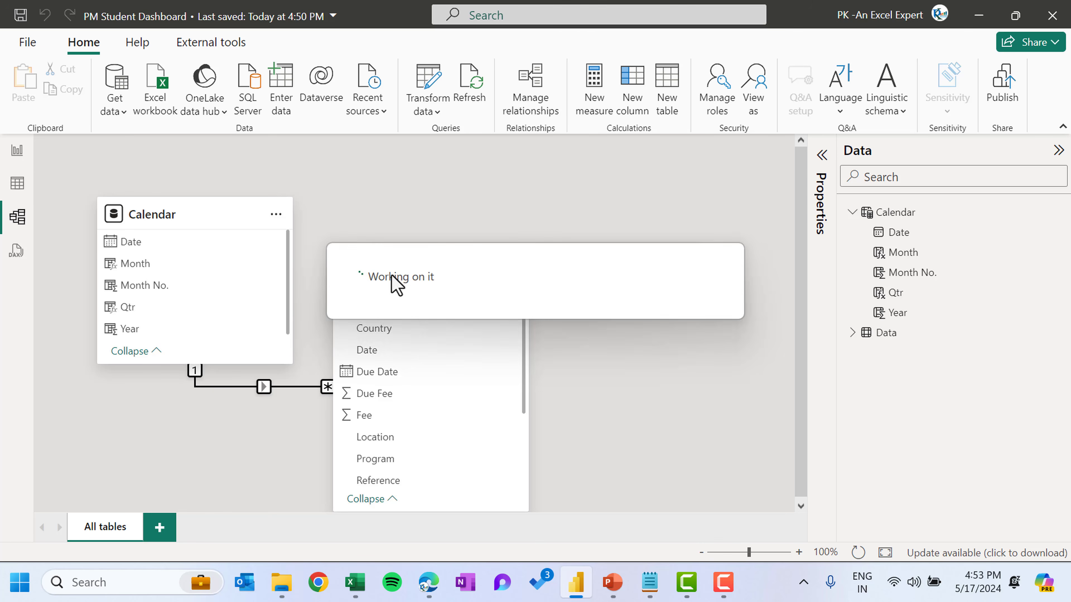
drag(423, 289, 459, 287)
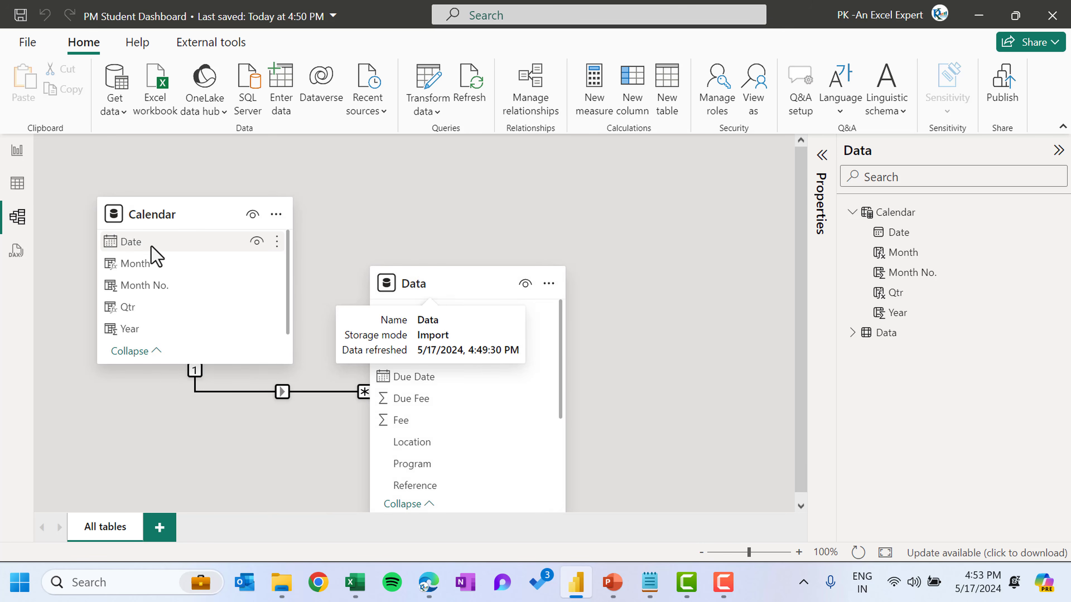
drag(132, 247, 440, 386)
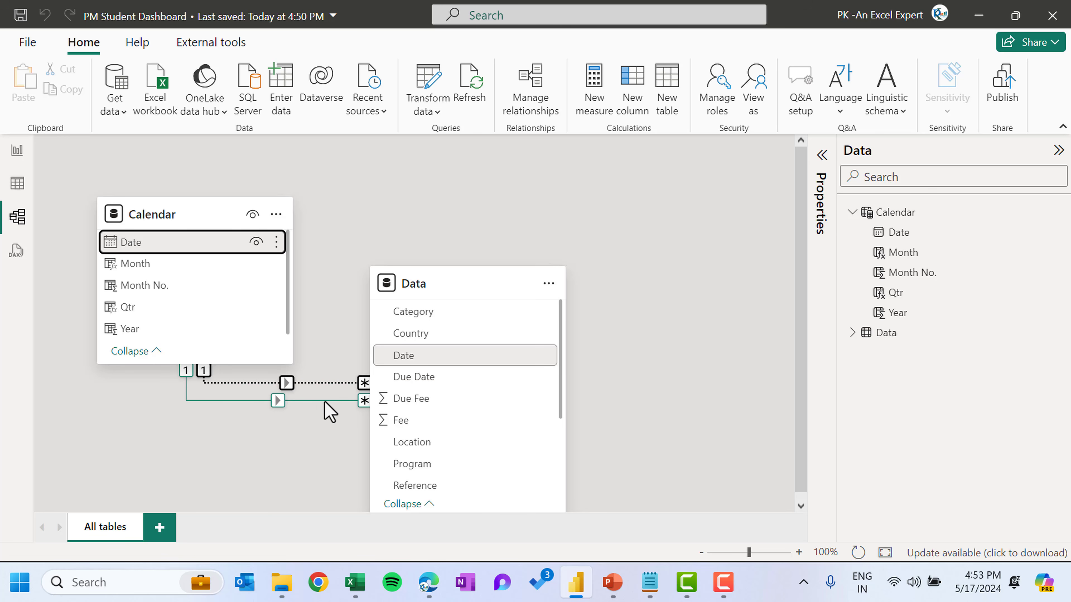
click(491, 217)
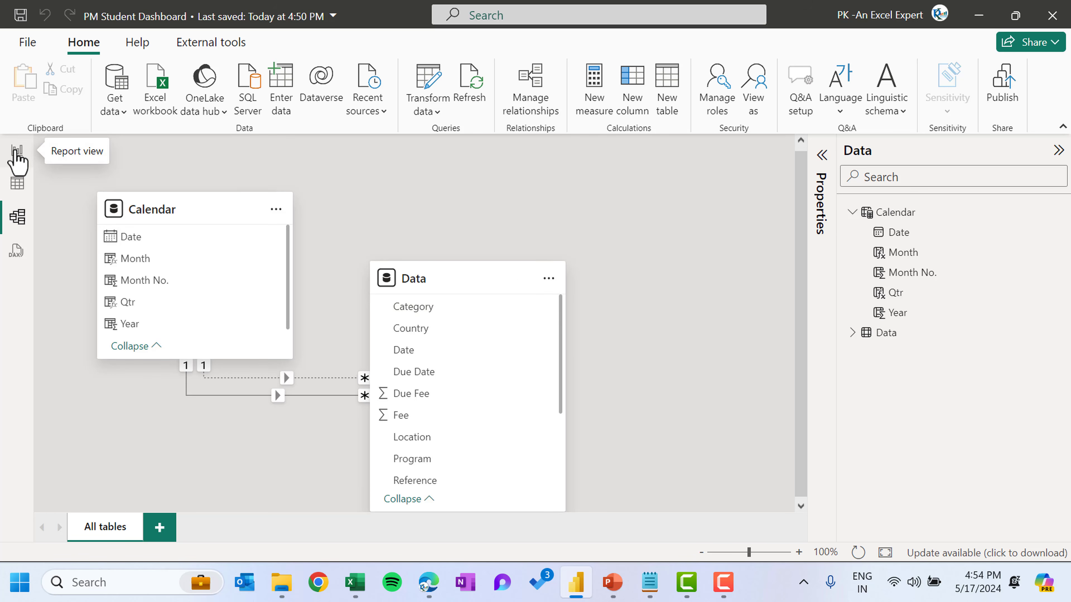
Return to the report view and create an empty manually entered table named Calculations
click(16, 151)
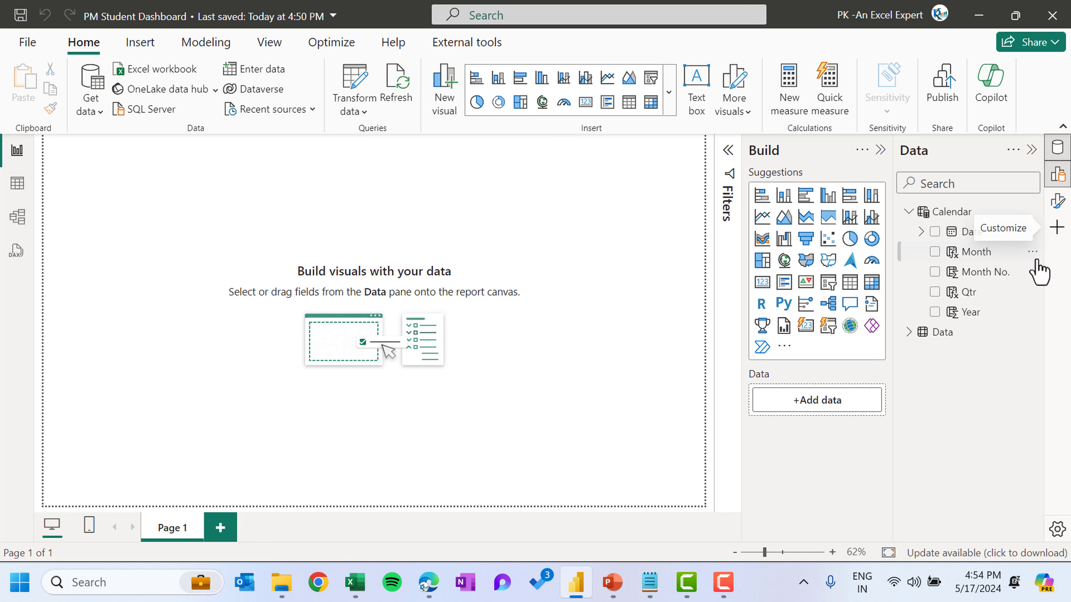
click(1046, 207)
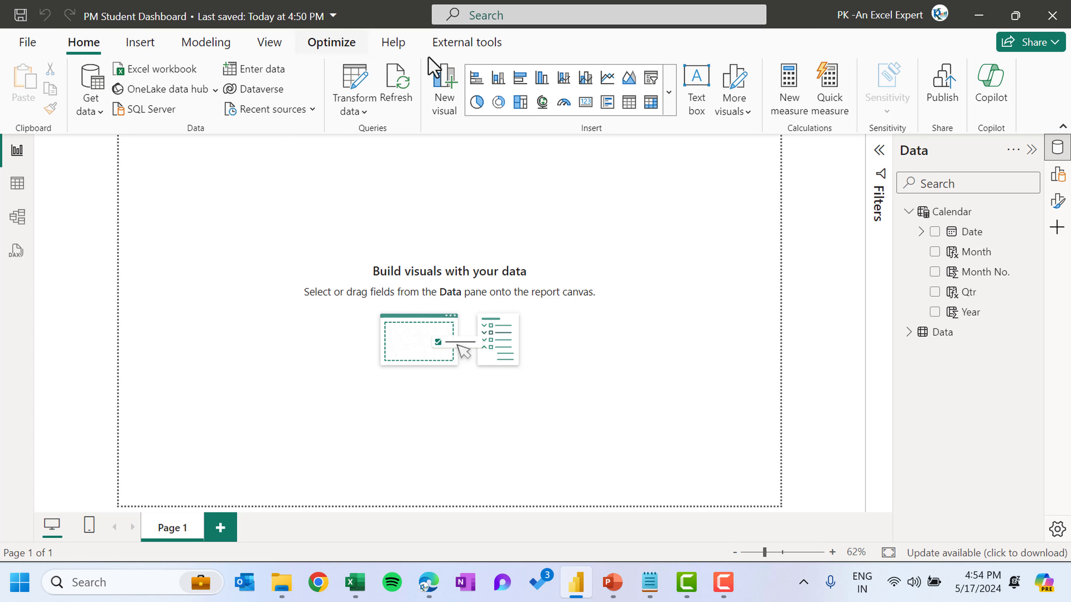
click(256, 70)
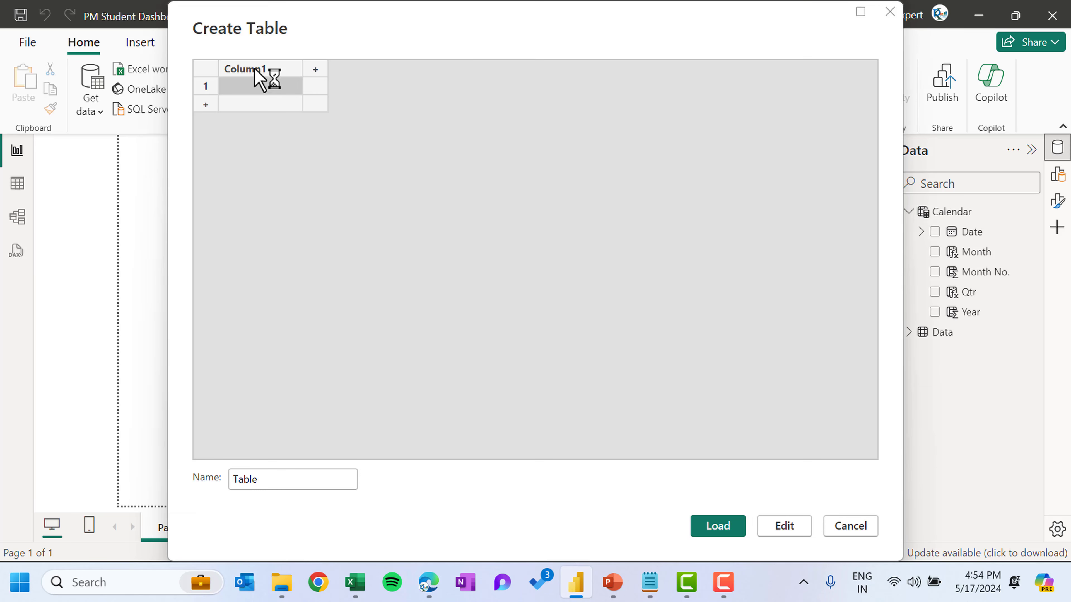
double_click(266, 481)
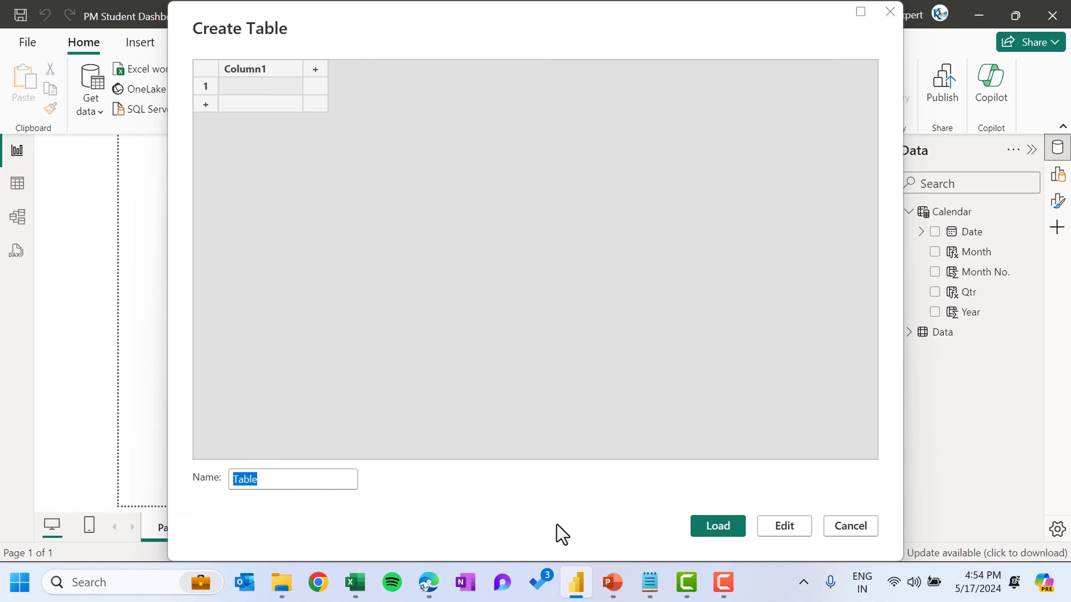
text(Calculation)
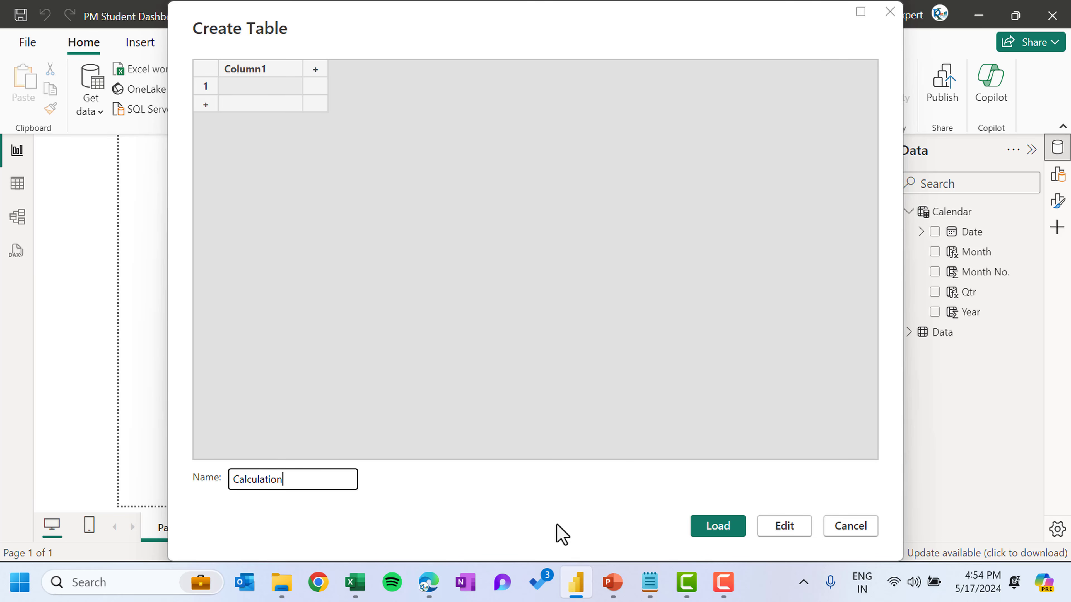
text(s)
click(729, 526)
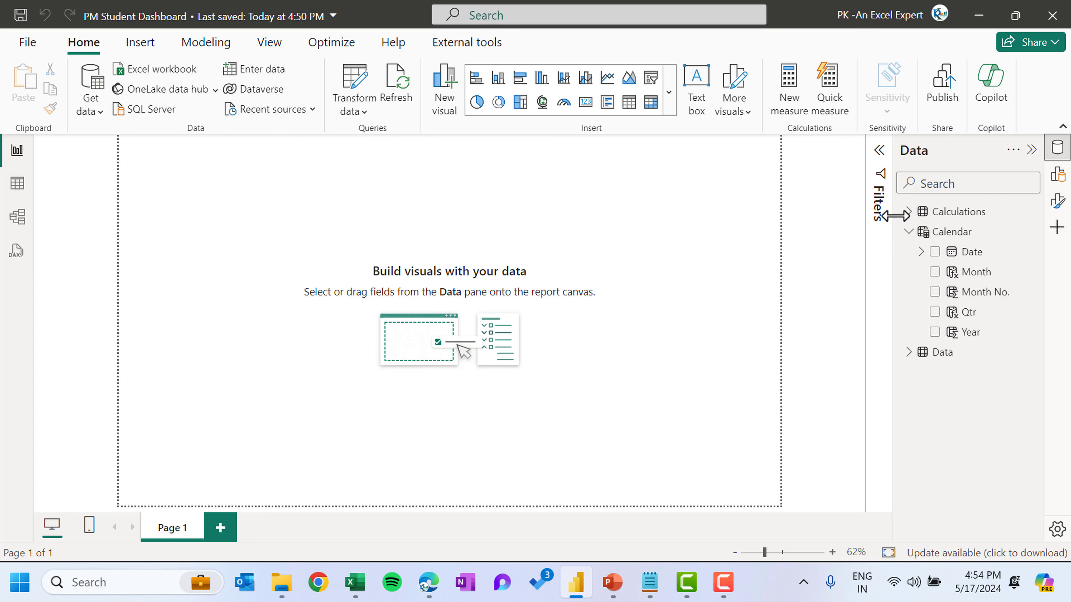
Add a measure Fee Deposite = SUM(Data[Fee]) to the Calculations table
click(910, 212)
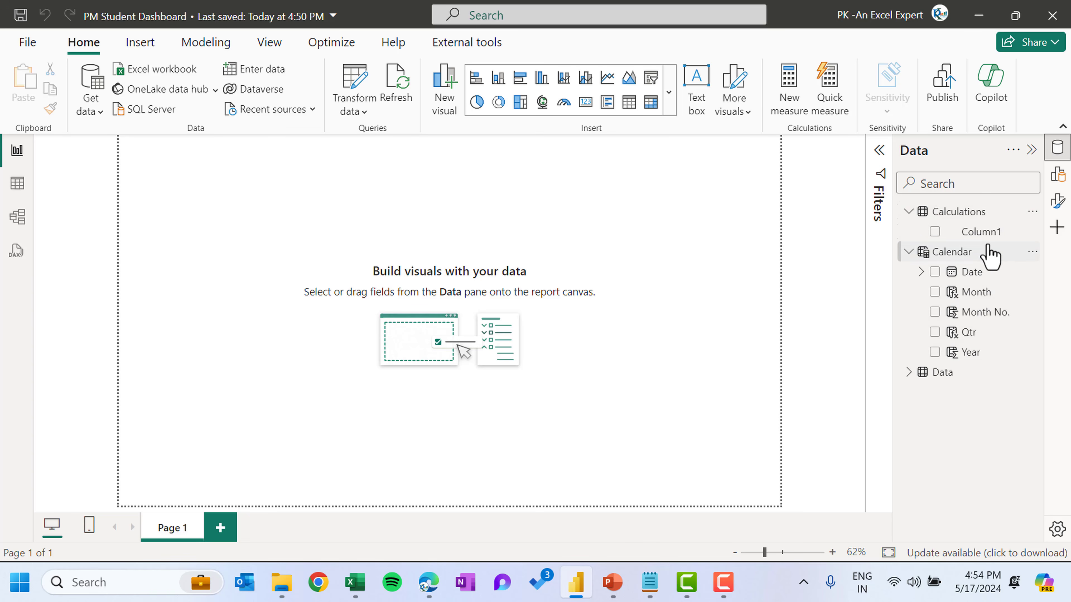
right_click(983, 231)
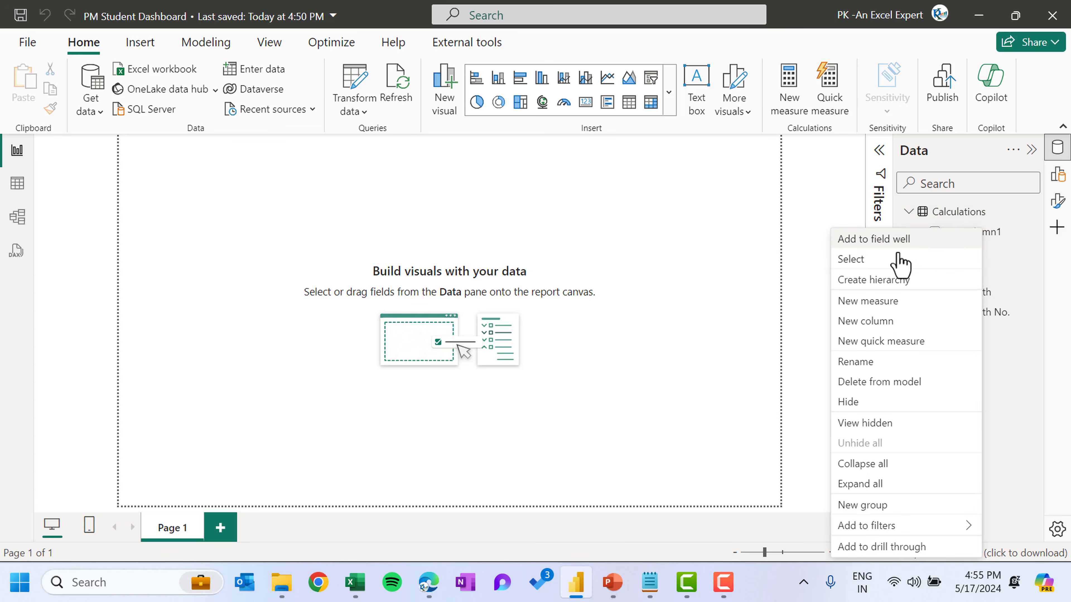
click(822, 304)
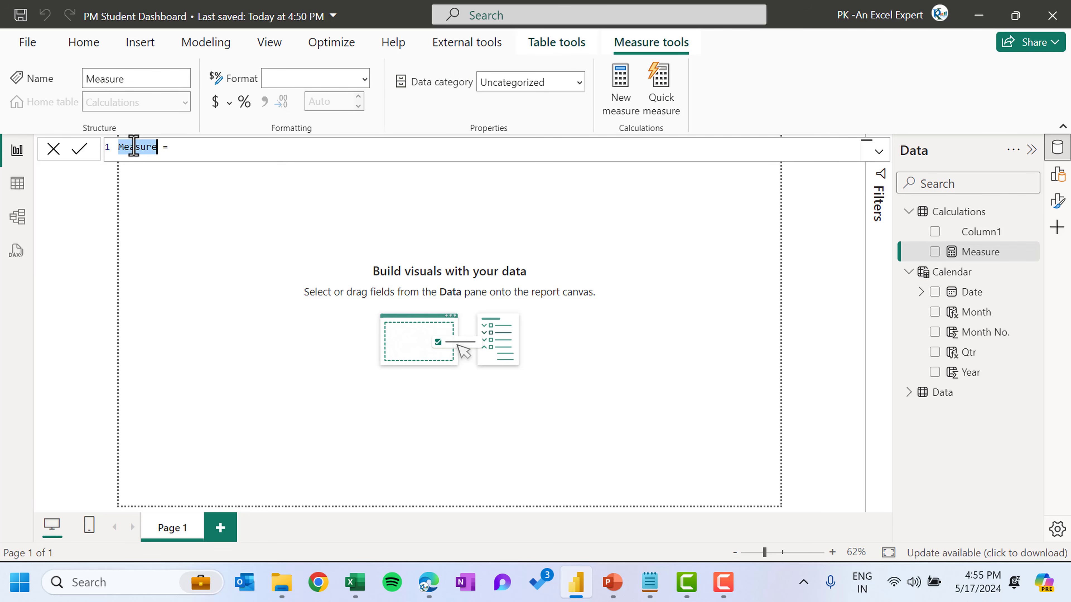
text(De)
key(BackSpace)
key(BackSpace)
text(Fee D)
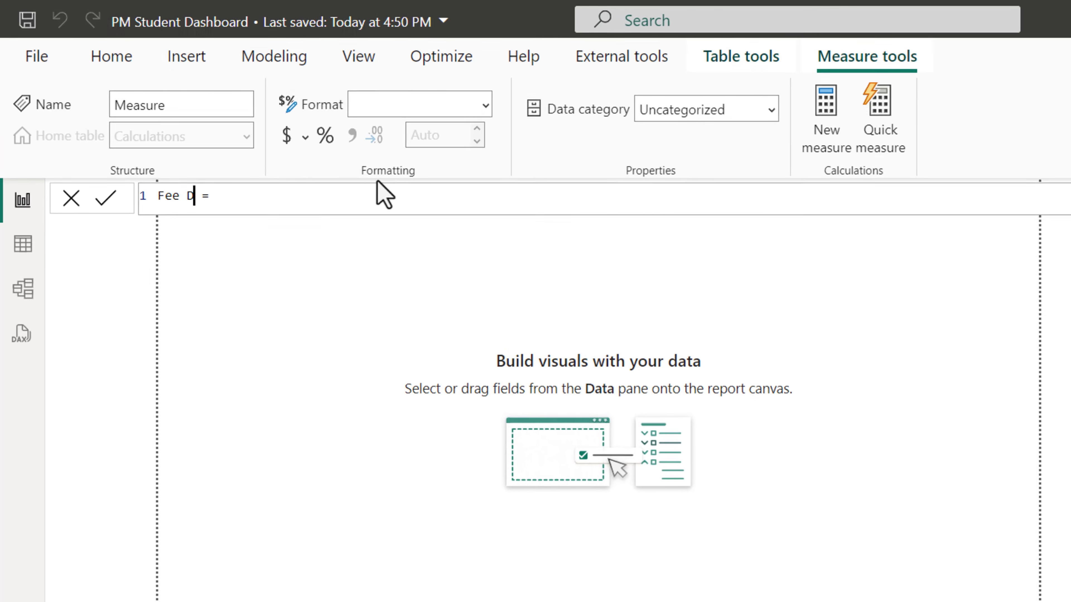
text(eposite)
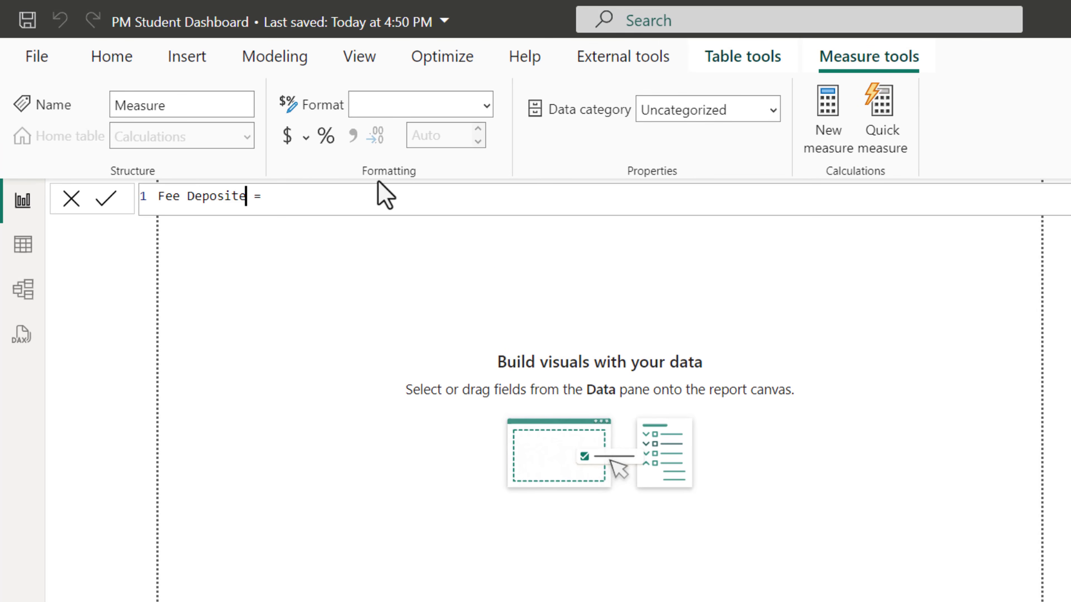
click(383, 196)
text(sum)
key(Tab)
text(fe)
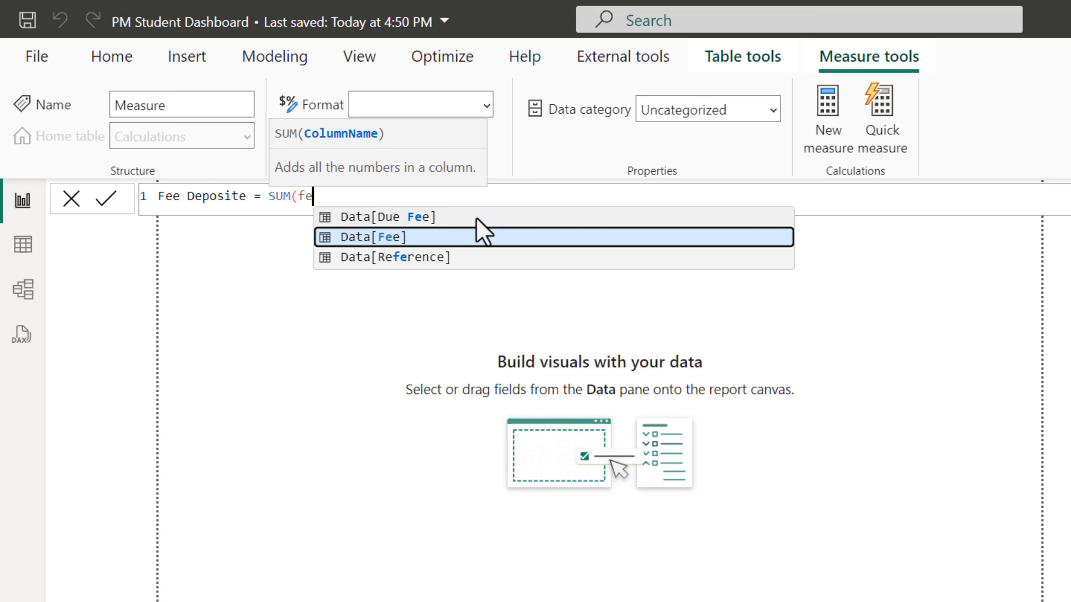
key(Tab)
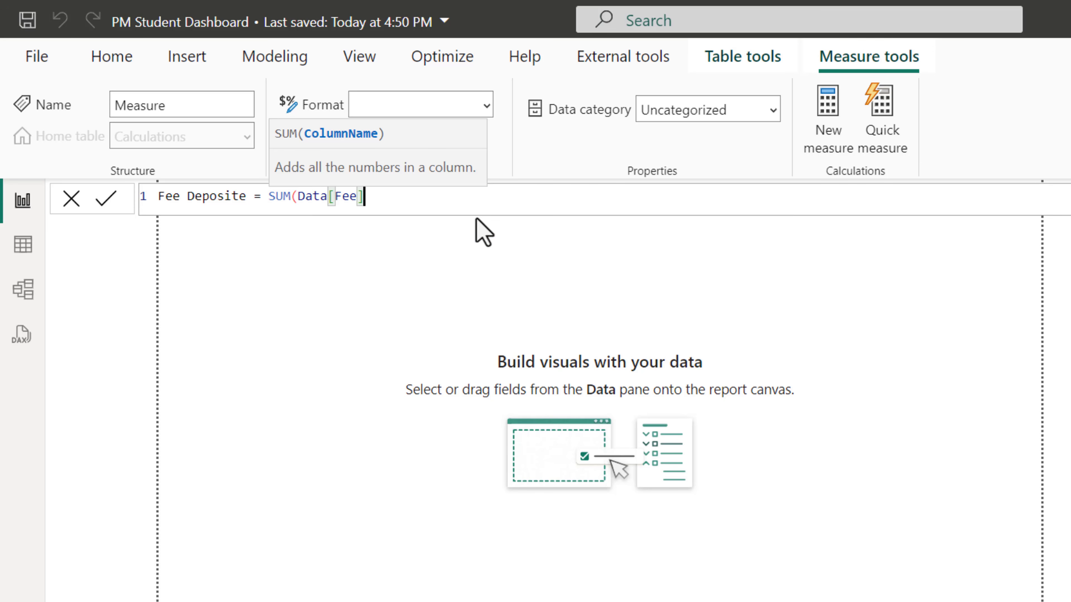
text())
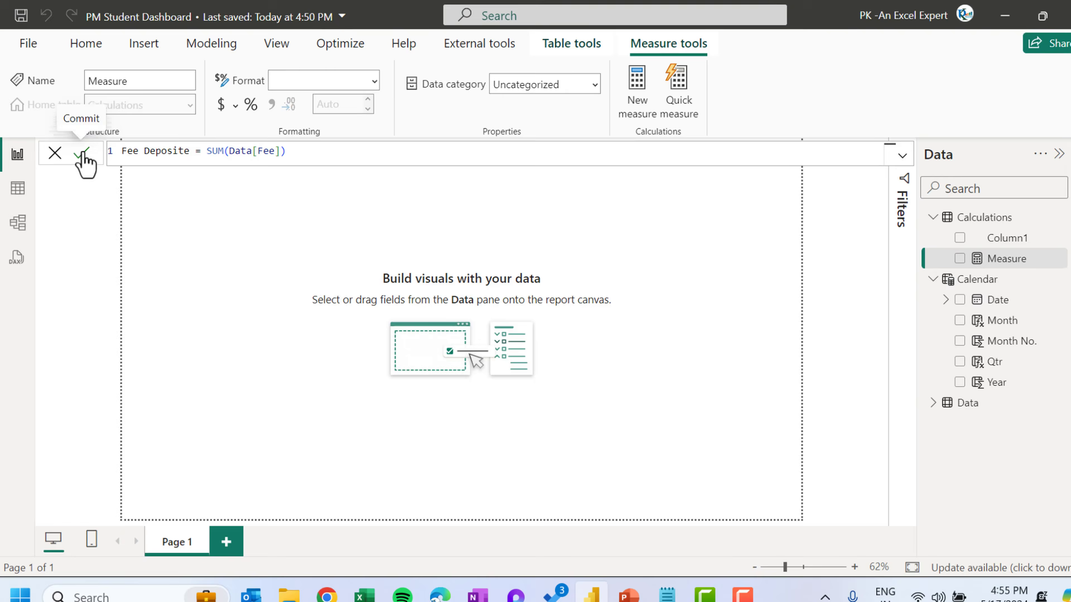
click(104, 190)
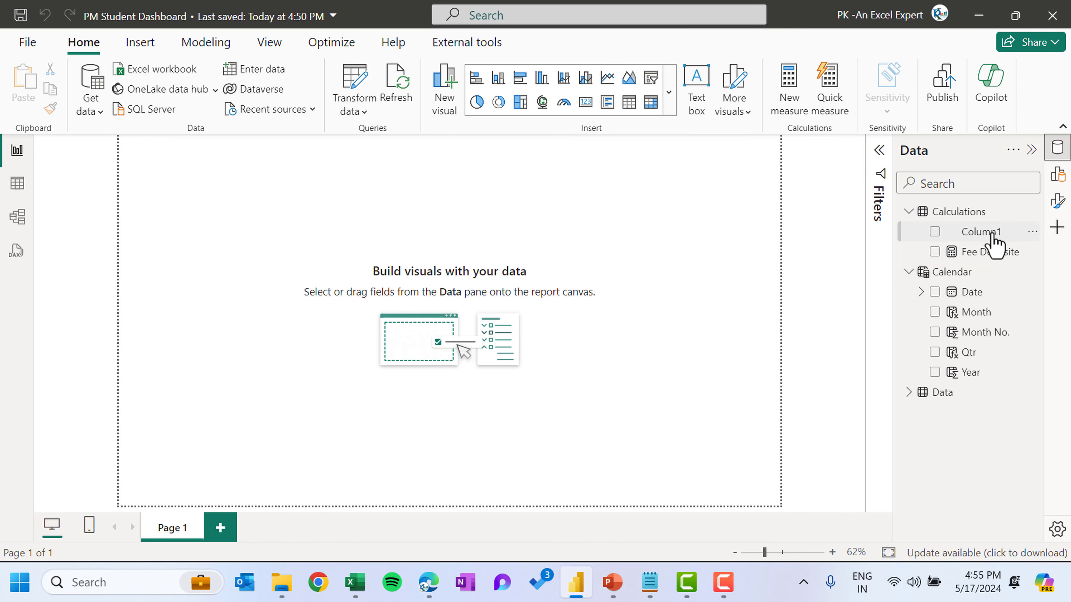
Delete the placeholder Column1 from the Calculations table
click(1032, 231)
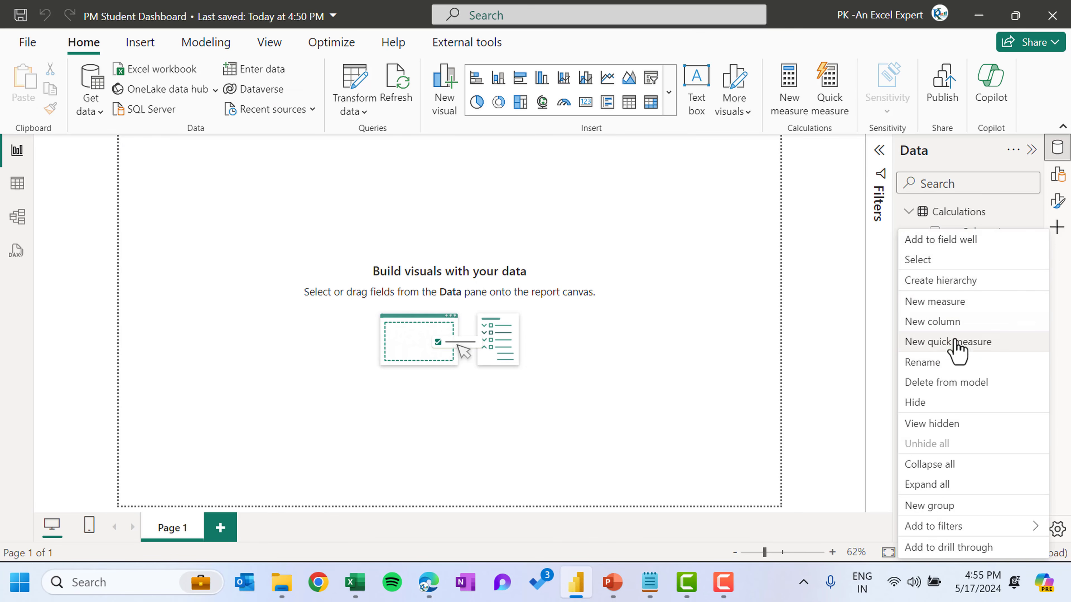
click(956, 383)
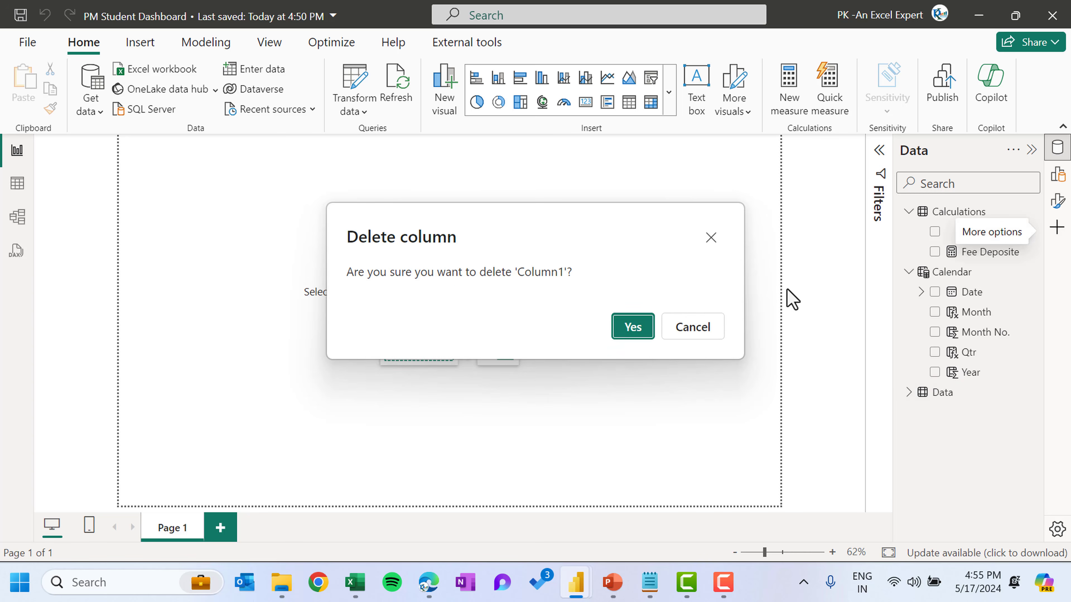
click(634, 328)
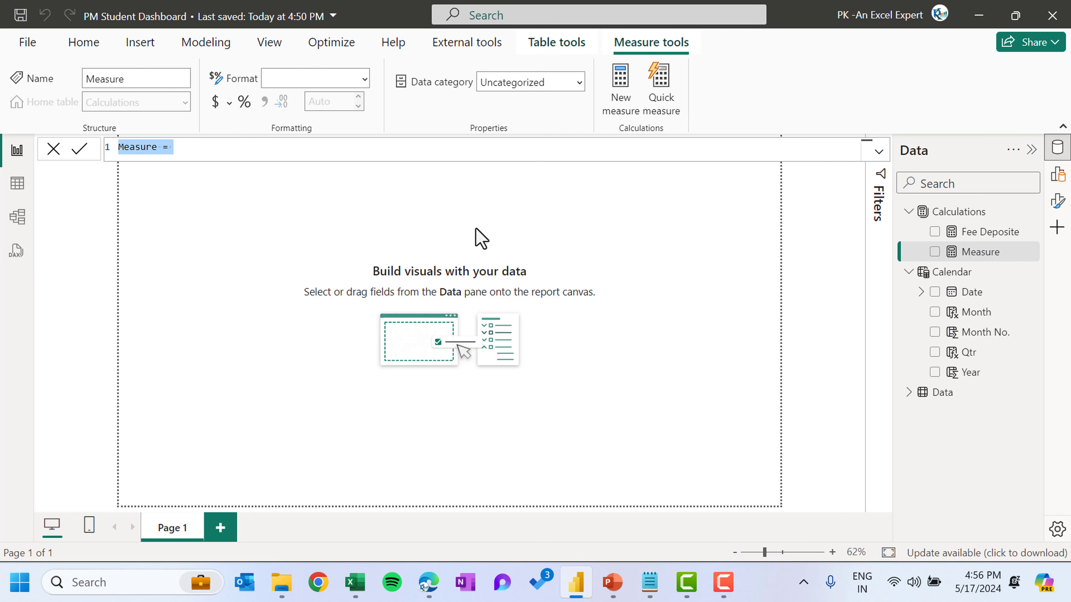
Name the new measure Fee Deposite (PY)
double_click(143, 147)
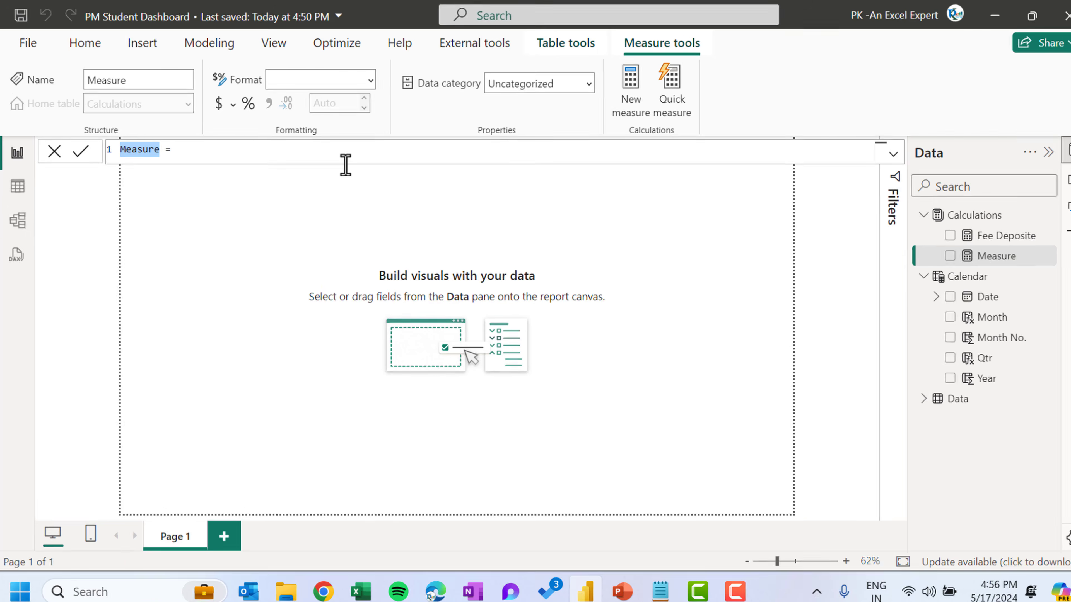
text(Fee Deposite (PY)
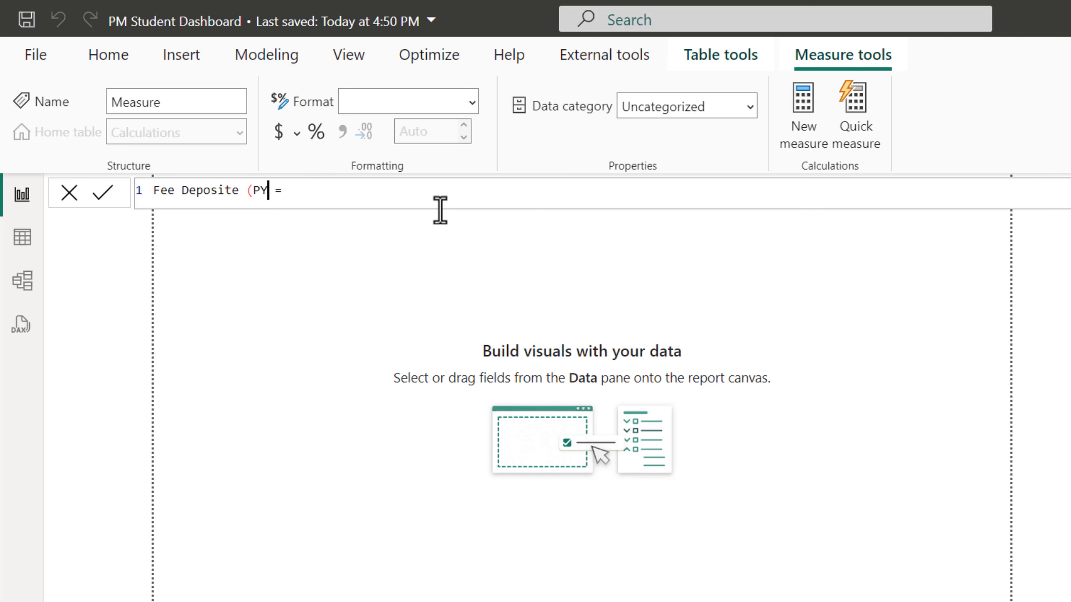
drag(289, 191, 268, 192)
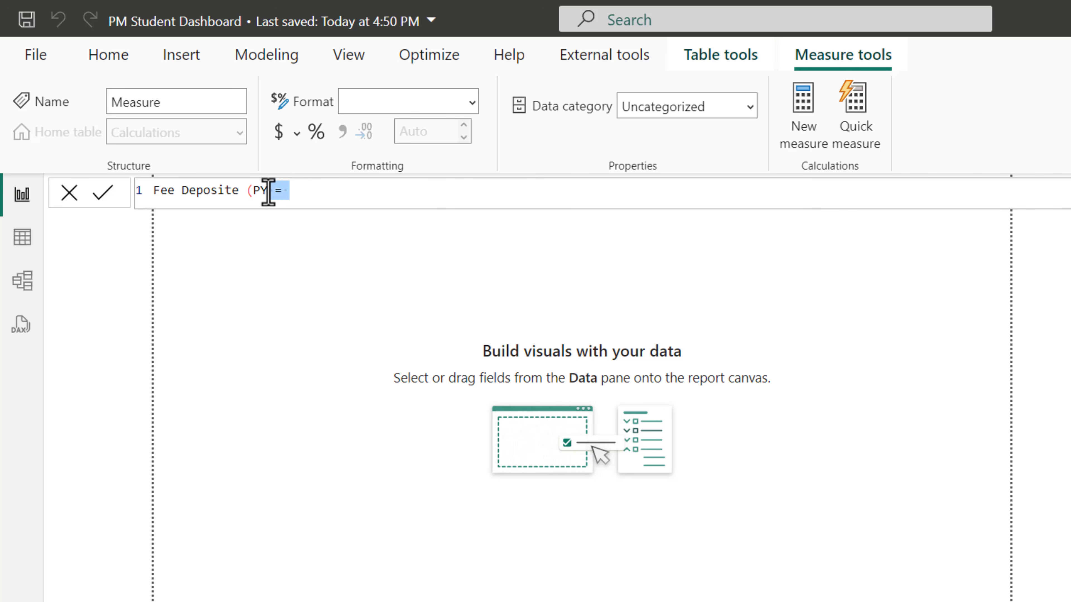
click(268, 193)
text())
Define Fee Deposite (PY) as CALCULATE([Fee Deposite],SAMEPERIODLASTYEAR('Calendar'[Date])) and commit the measure
click(356, 191)
text(cal)
key(Tab)
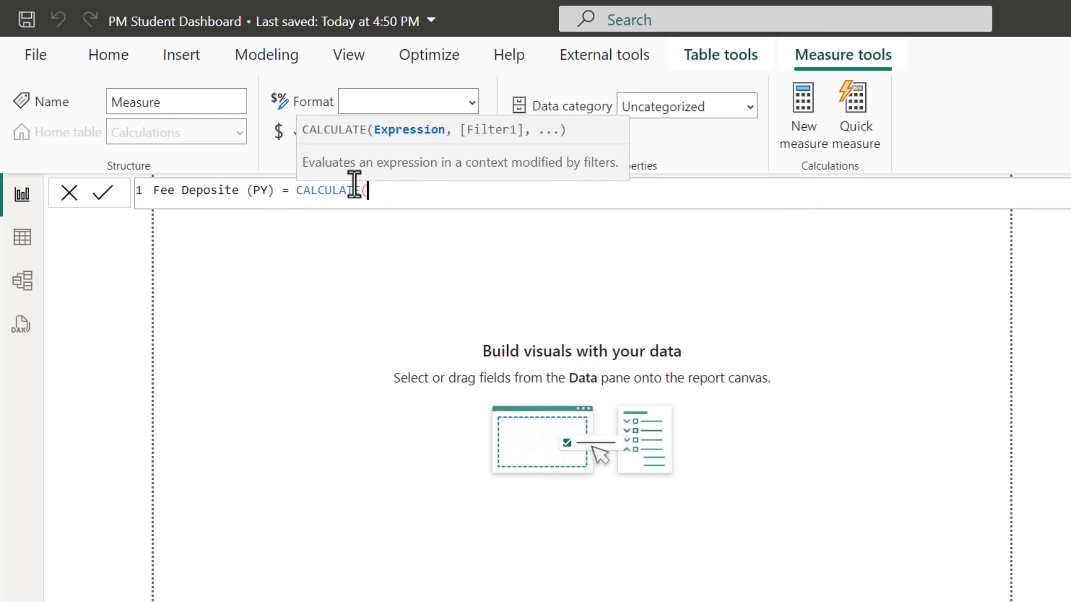
text(fe)
key(Tab)
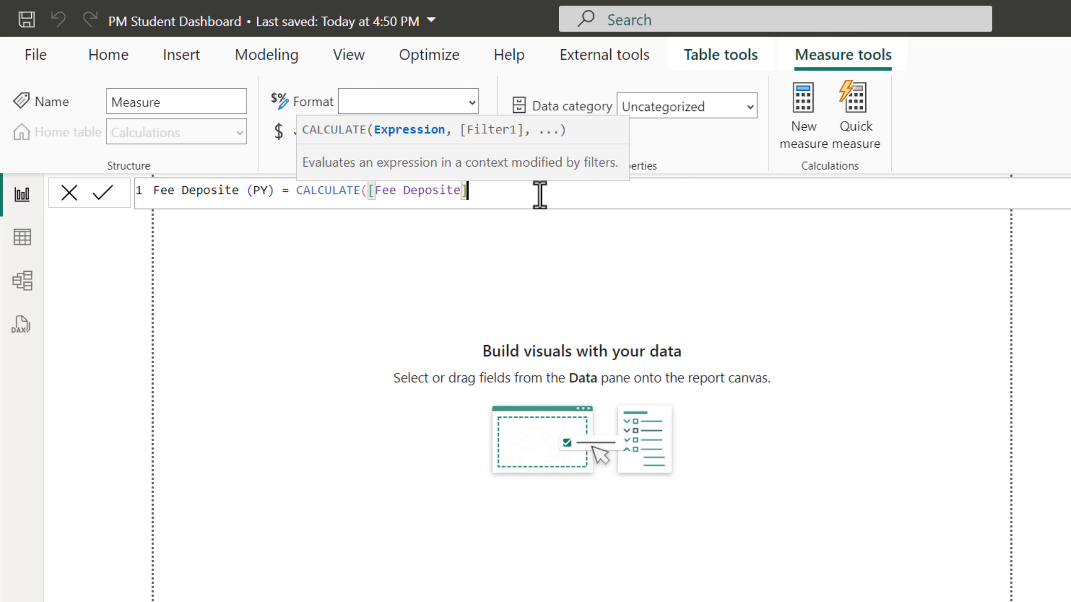
text(,)
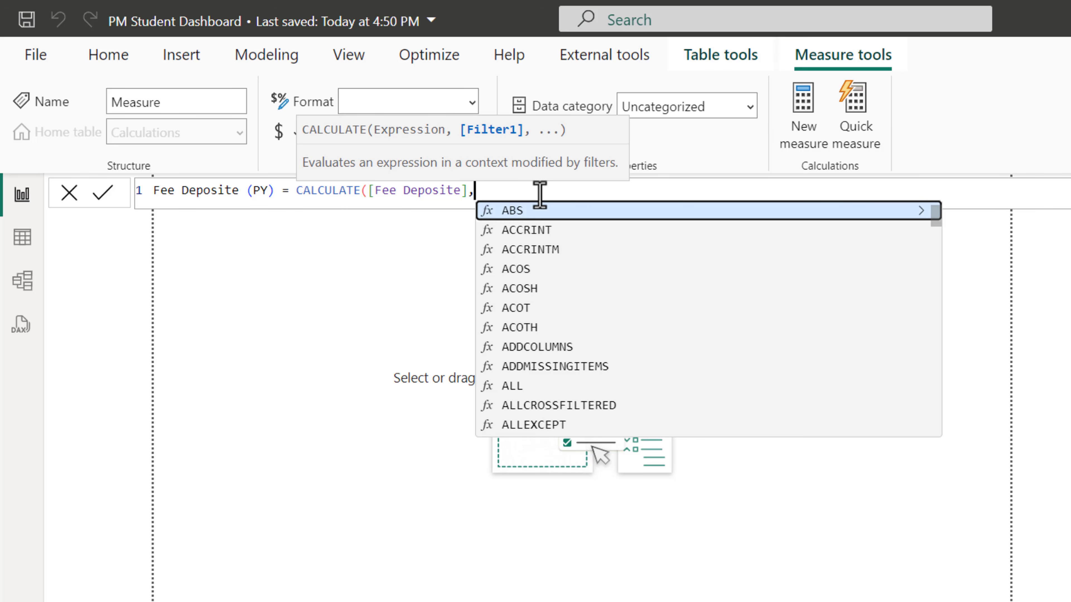
text(same)
key(Tab)
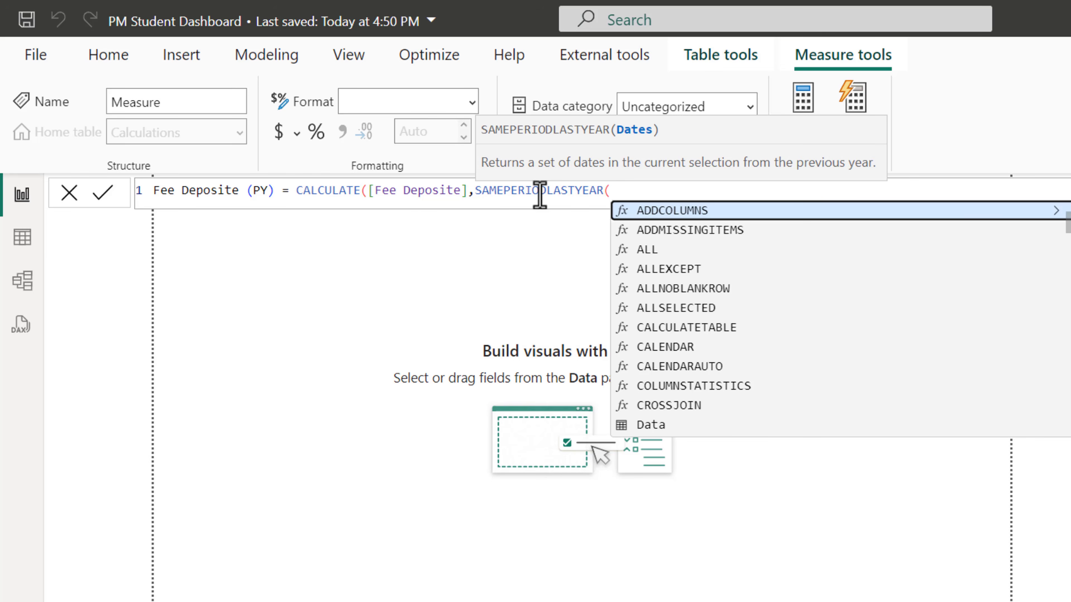
text(d)
key(BackSpace)
text(cal)
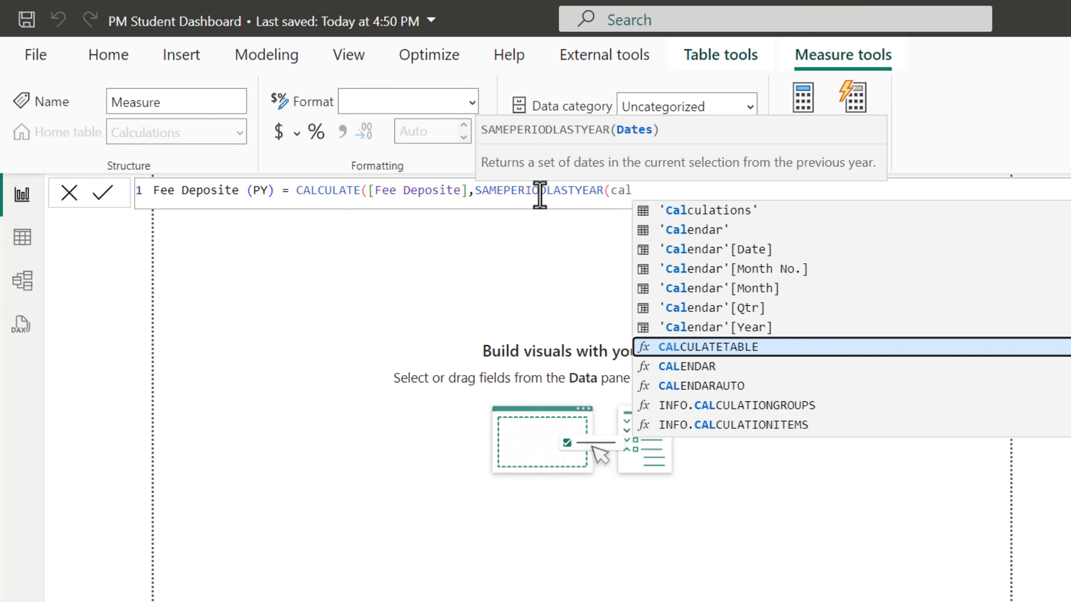
key(Up)
key(Up)
key(Up)
key(Up)
key(Up)
key(Tab)
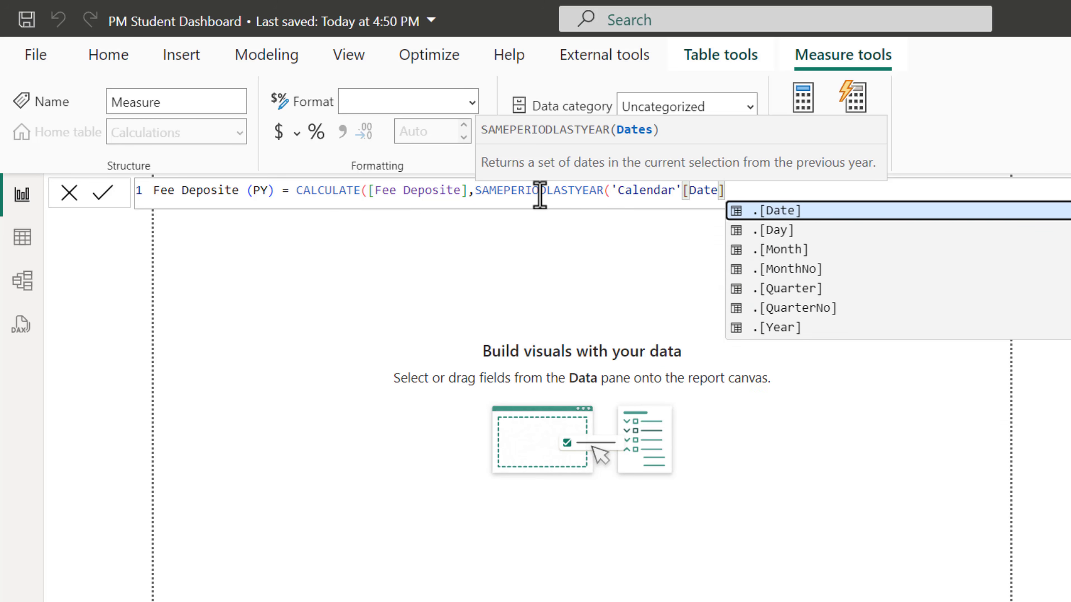
text()))
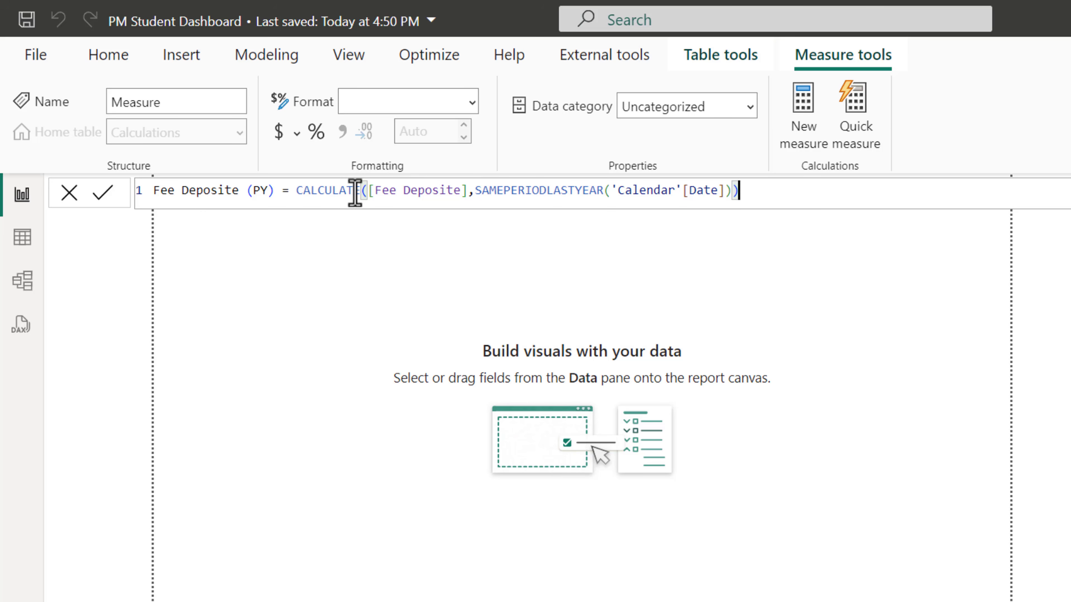
click(102, 194)
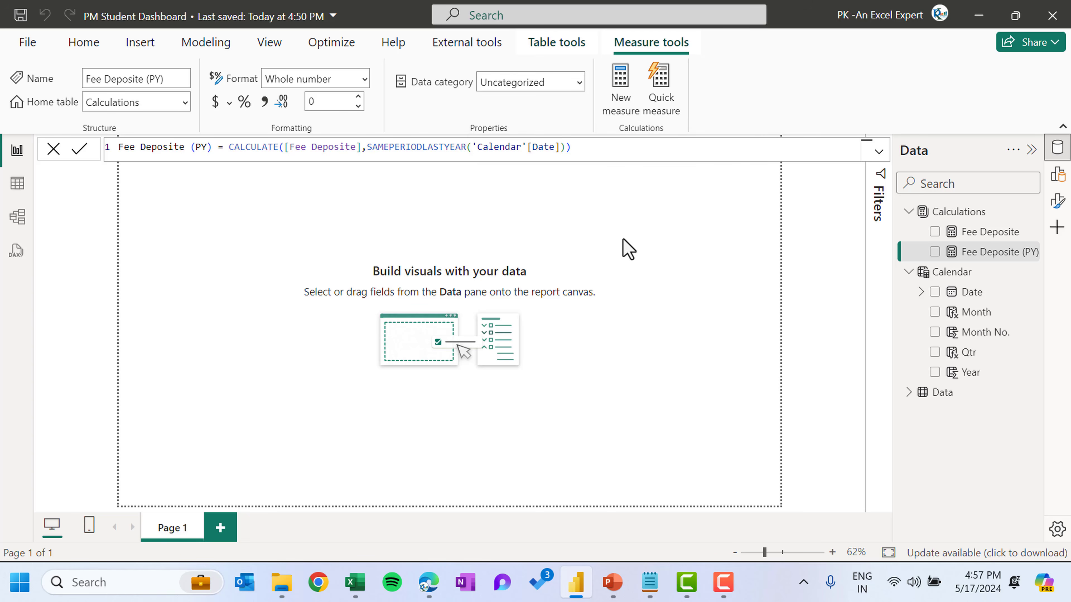
Create a new measure Order Received = COUNTROWS(Data) in the Calculations table
click(622, 105)
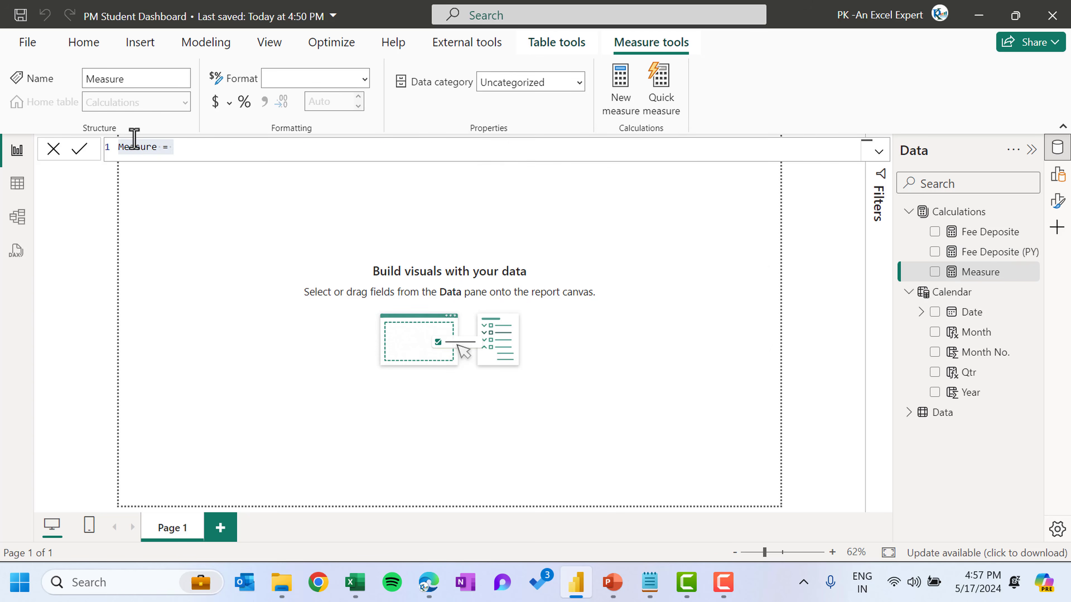
text(Order Received)
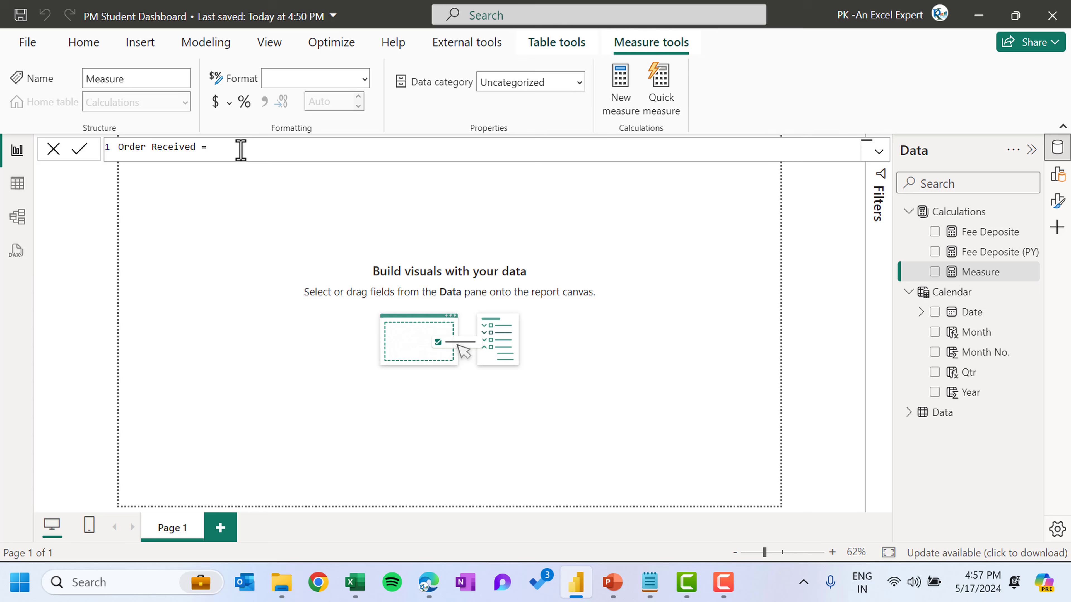
click(238, 149)
text(ca)
key(BackSpace)
text(ou)
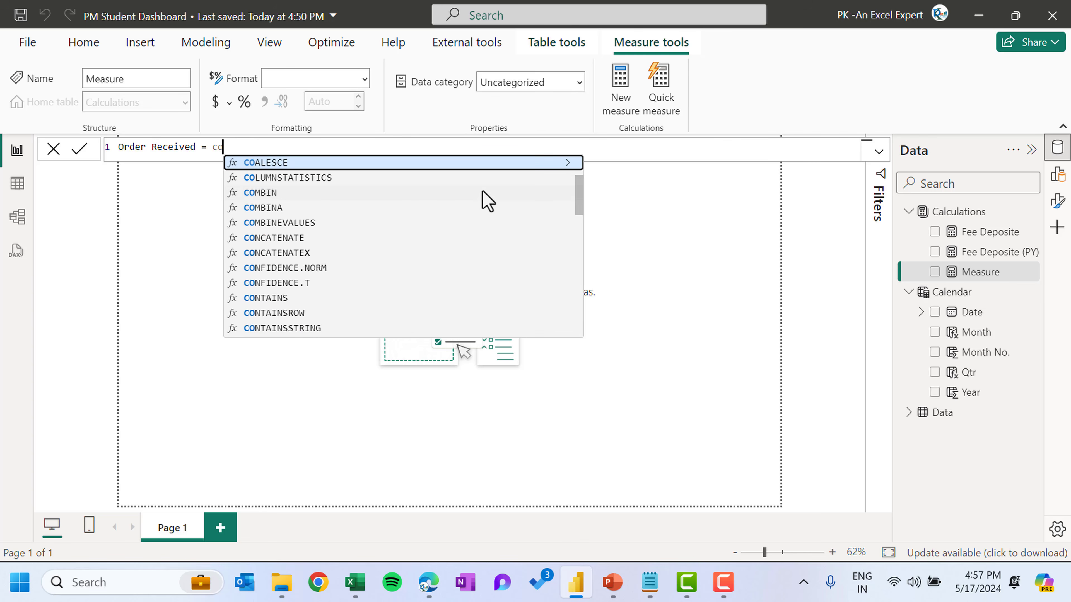
key(Down)
key(Down)
key(Down)
key(Down)
key(Tab)
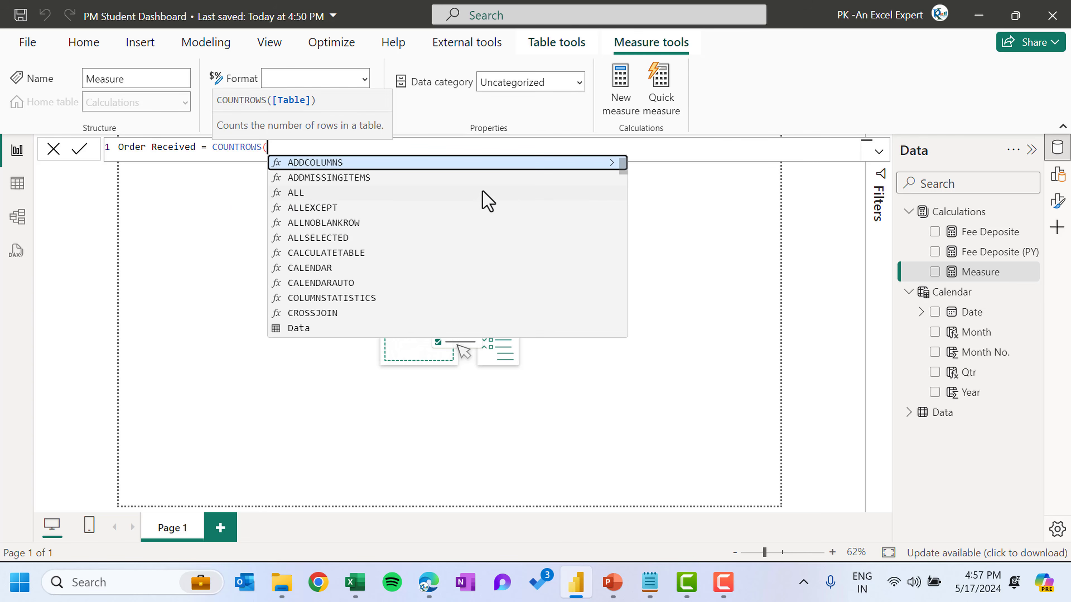
text(da)
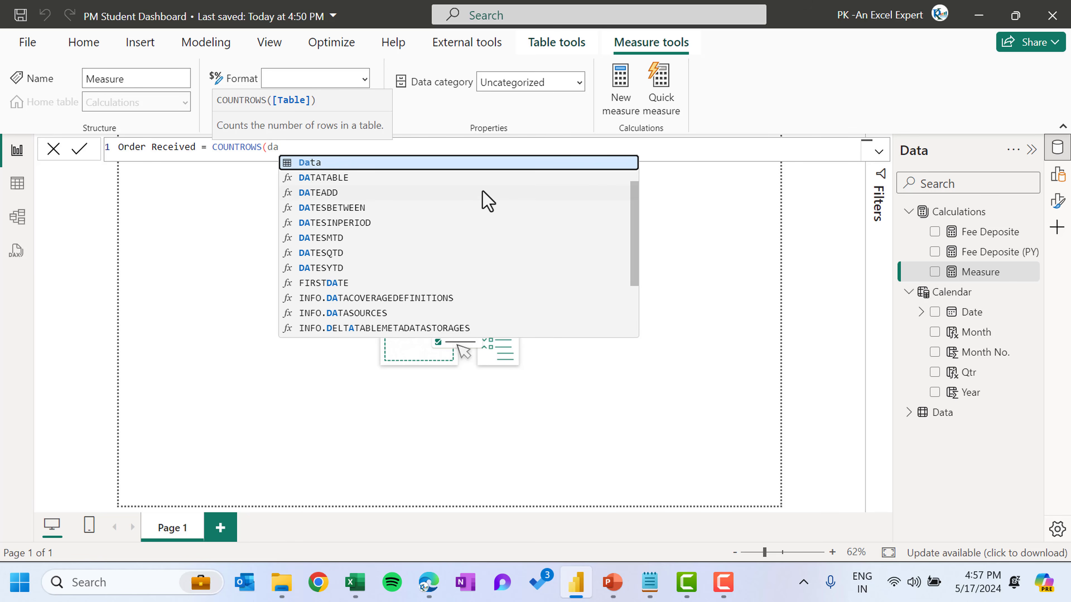
key(Tab)
text())
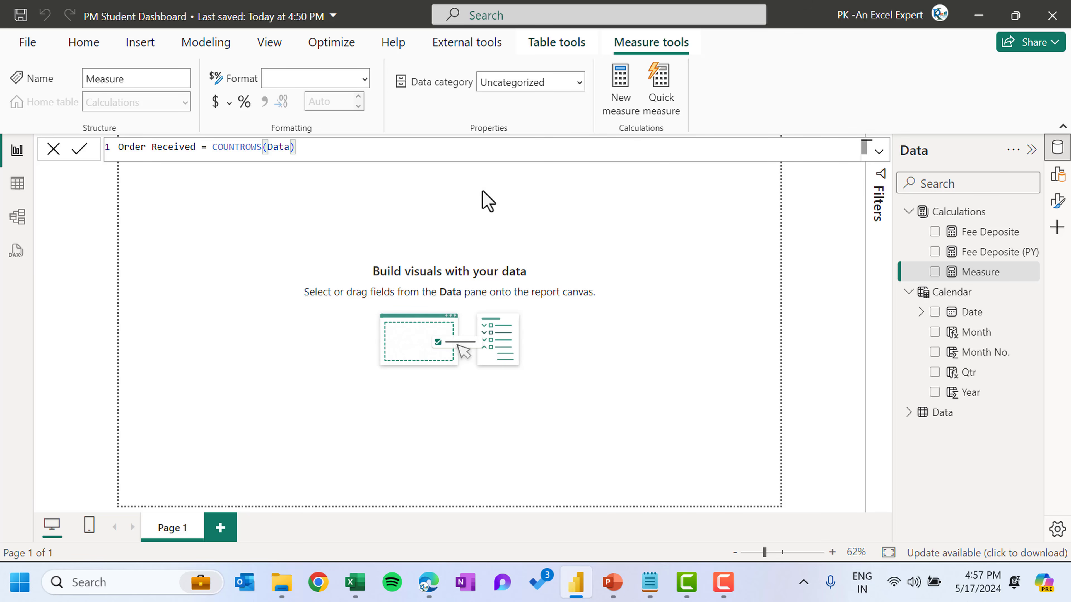
key(Return)
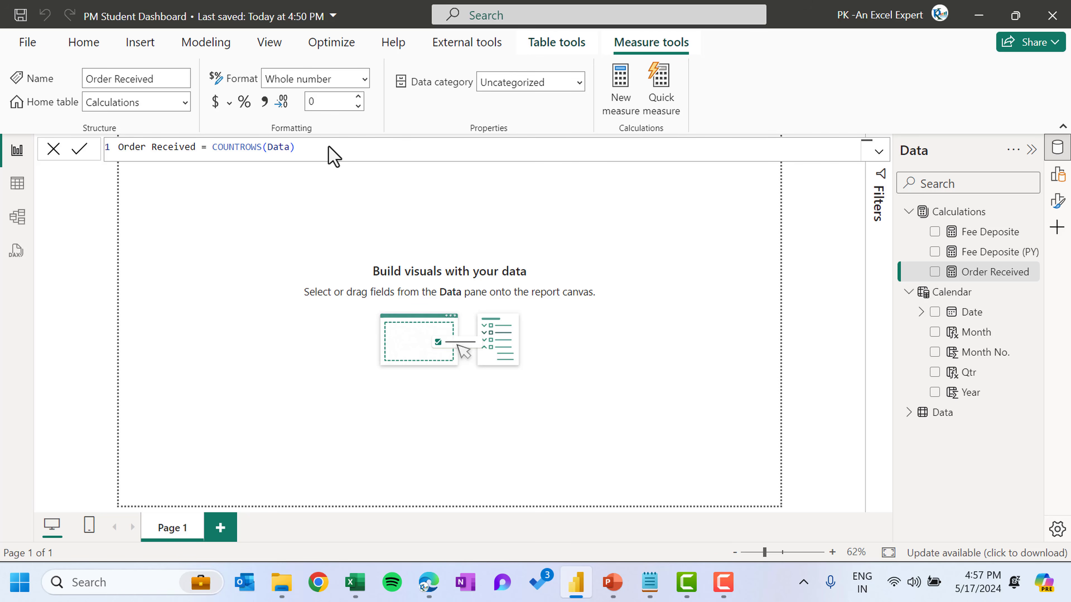
Create a measure Order Received (PY) = CALCULATE([Order Received],SAMEPERIODLASTYEAR('Calendar'[Date]))
text(Order Received (PY))
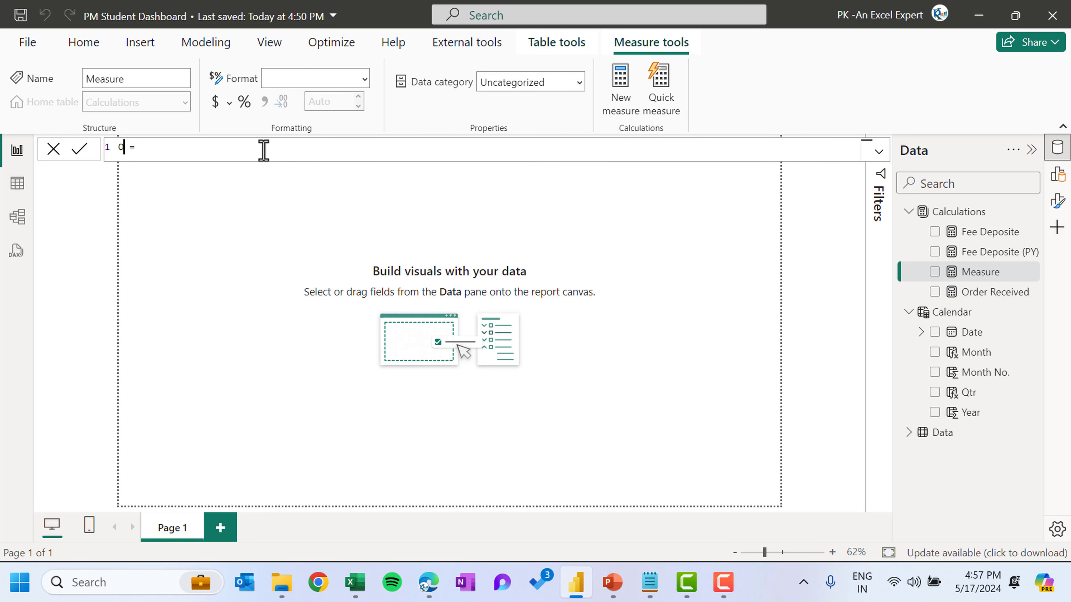
key(End)
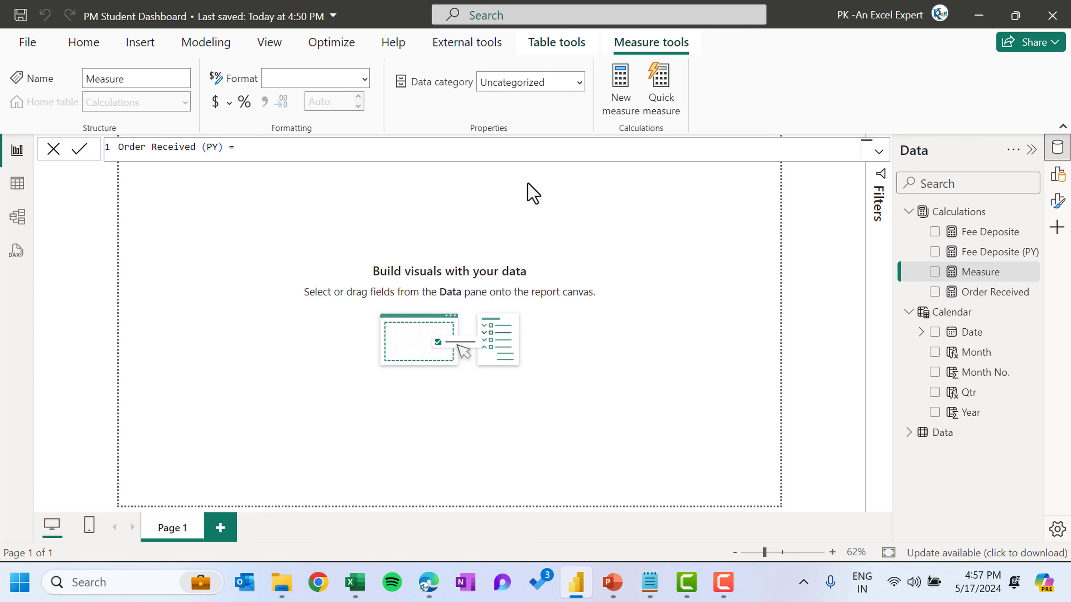
text(cal)
key(Tab)
text(ord)
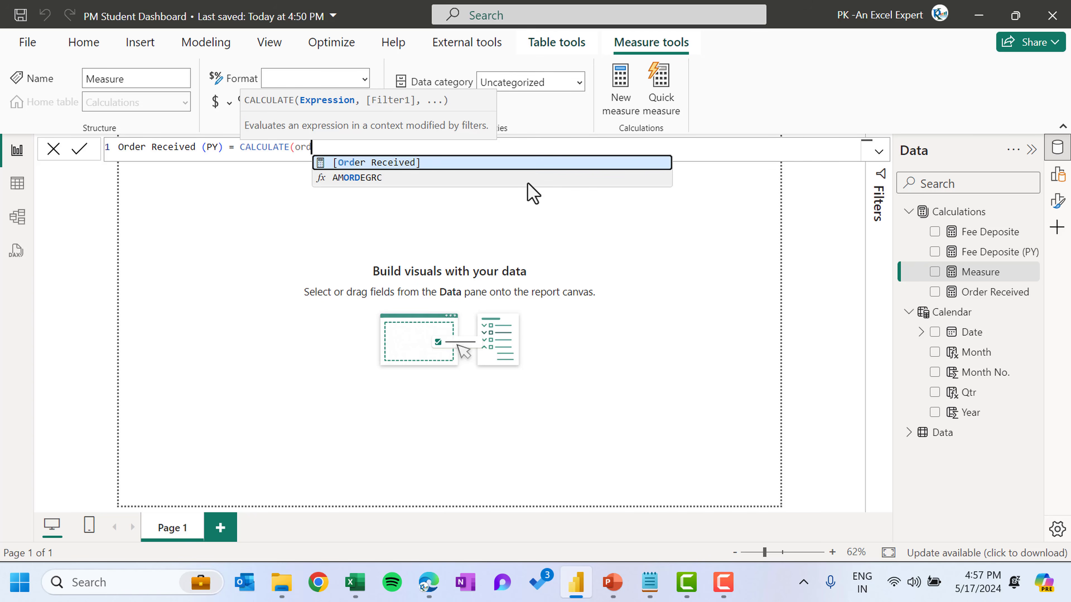
key(Tab)
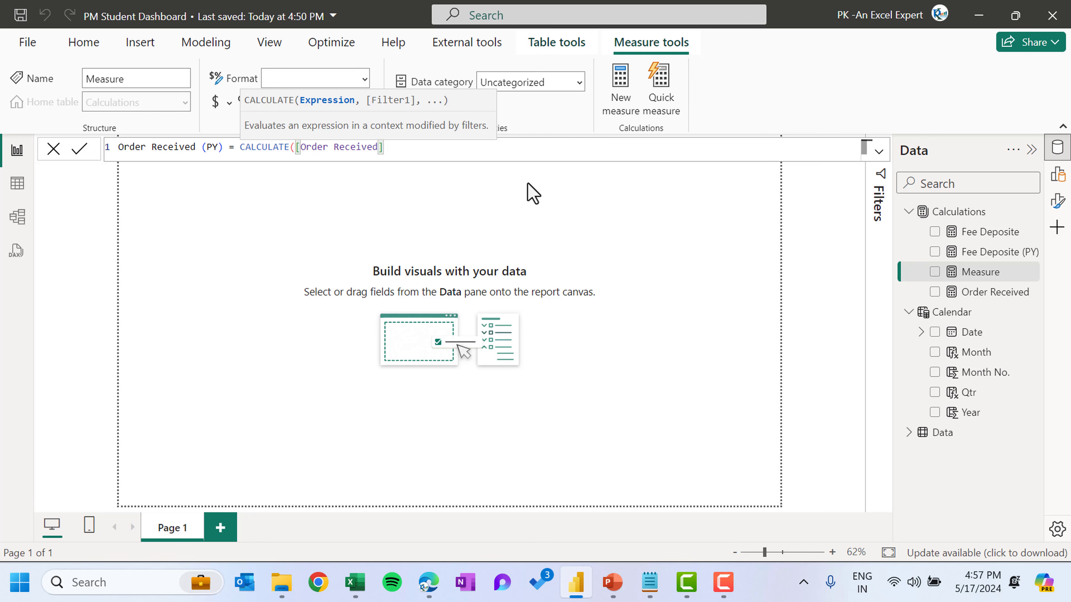
text(,sam)
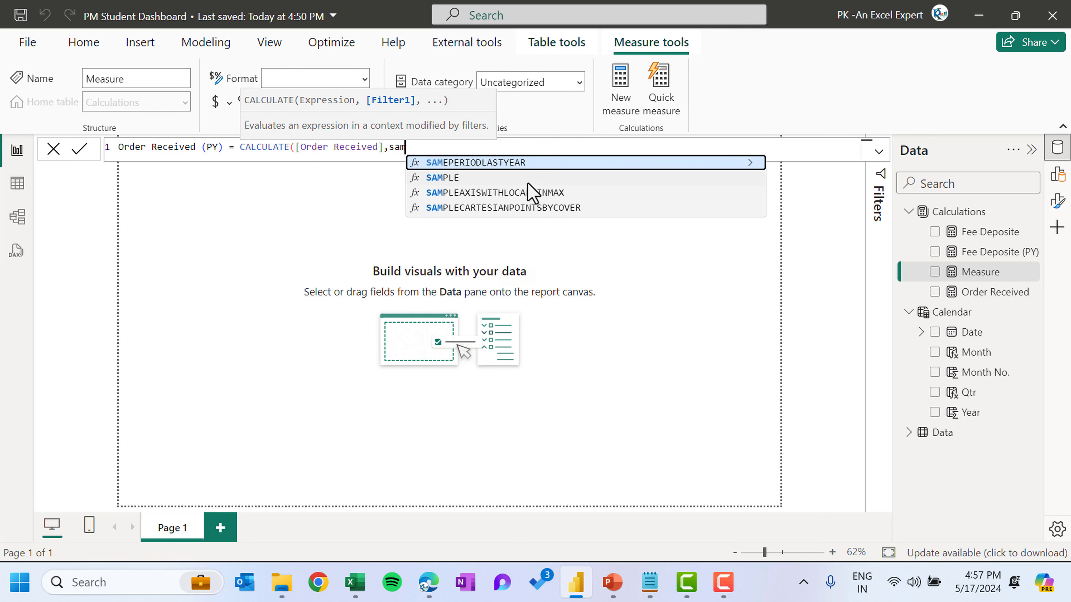
key(Tab)
text(d)
key(BackSpace)
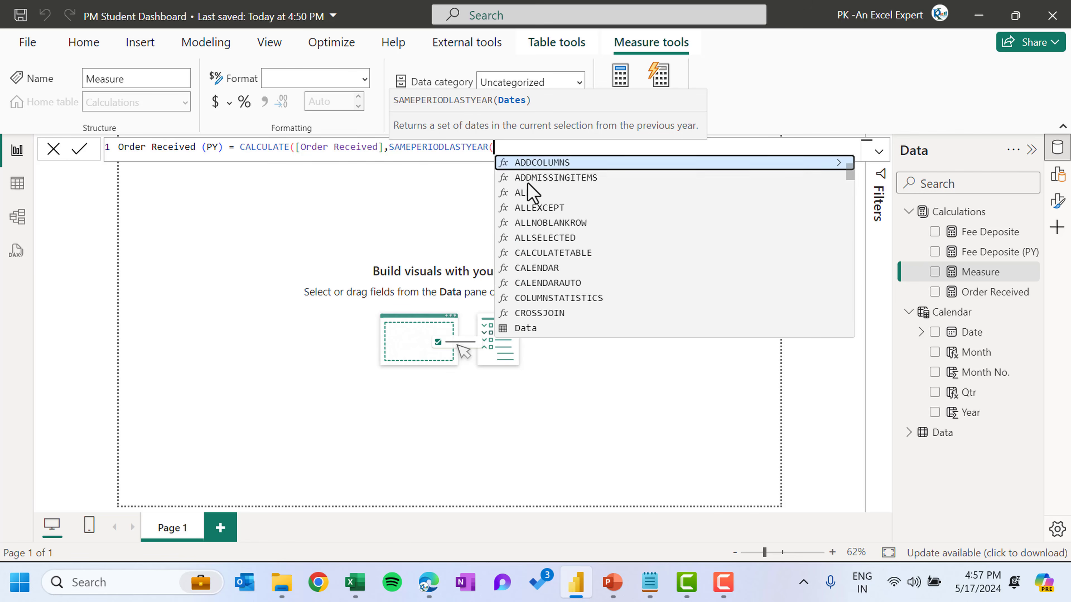
text(cal)
key(Up)
key(Up)
key(Up)
key(Up)
key(Up)
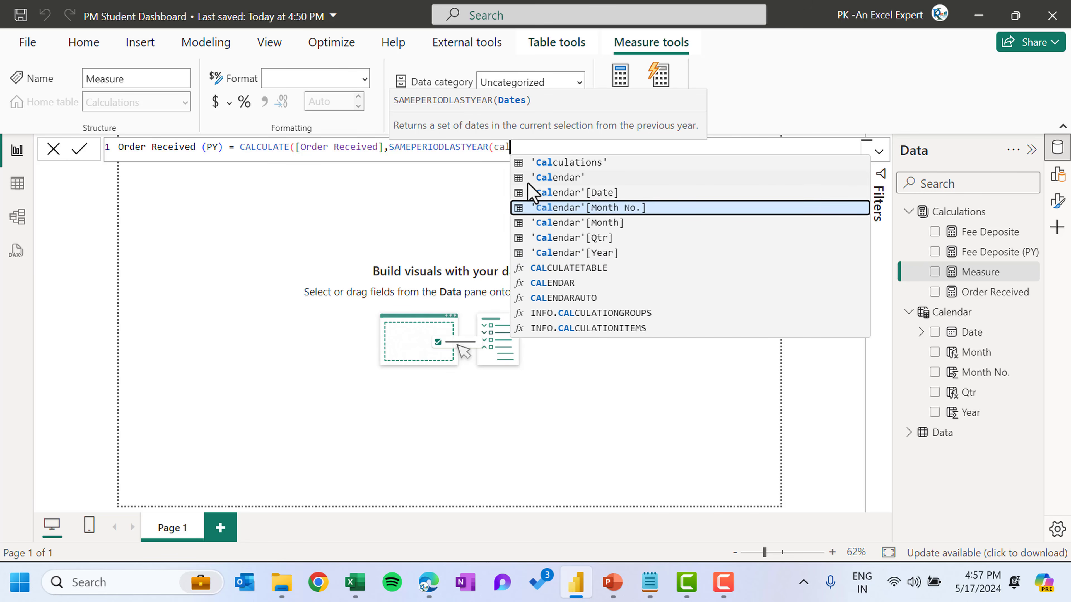
key(Tab)
text()))
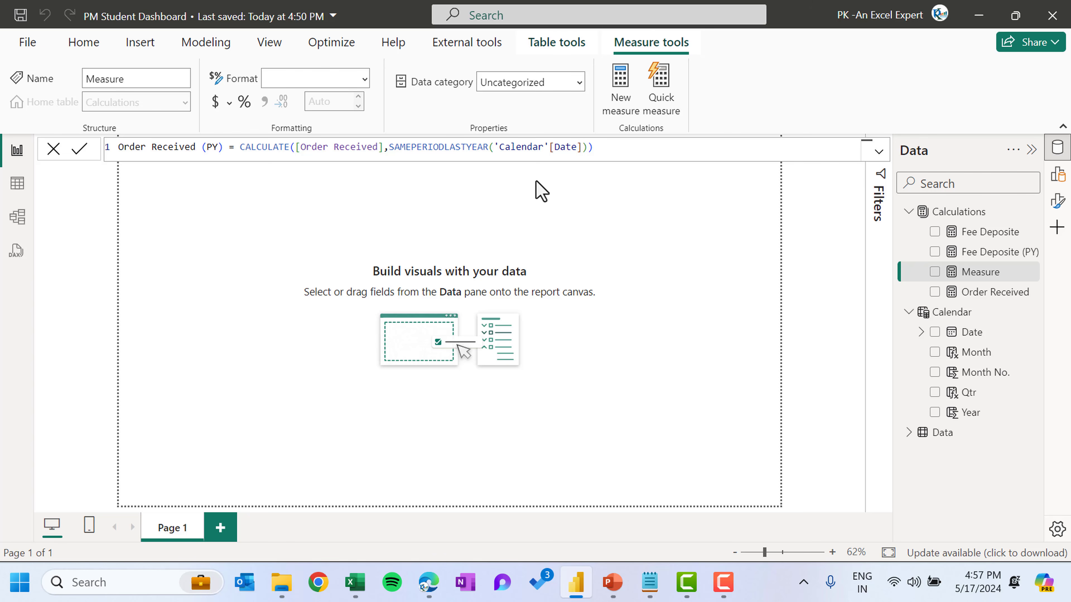
key(Return)
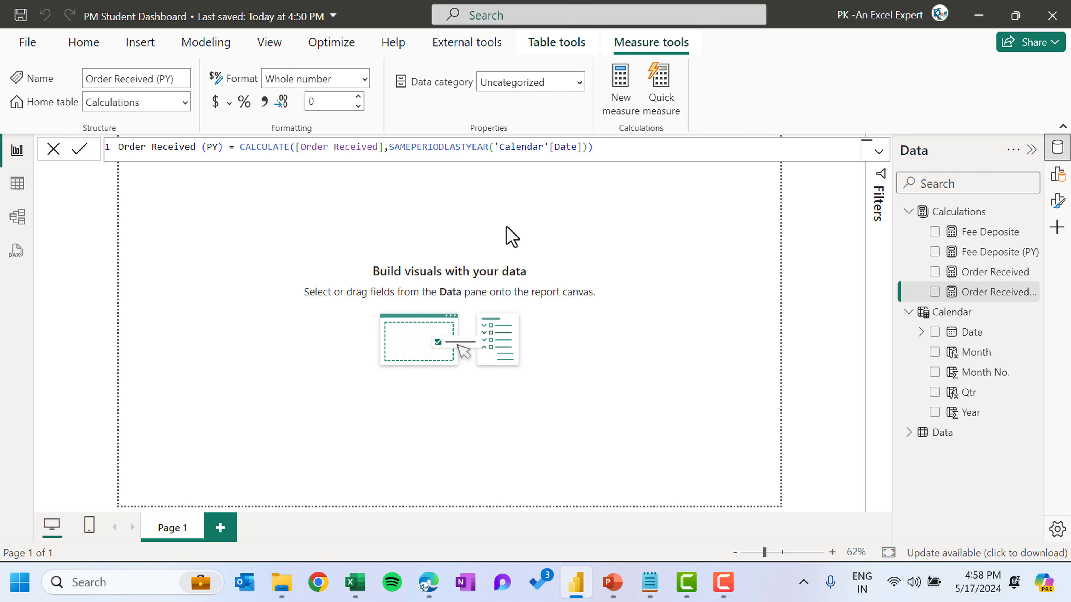
Inspect the Data table's Due Date column and the model's table relationships, then return to the report
click(609, 232)
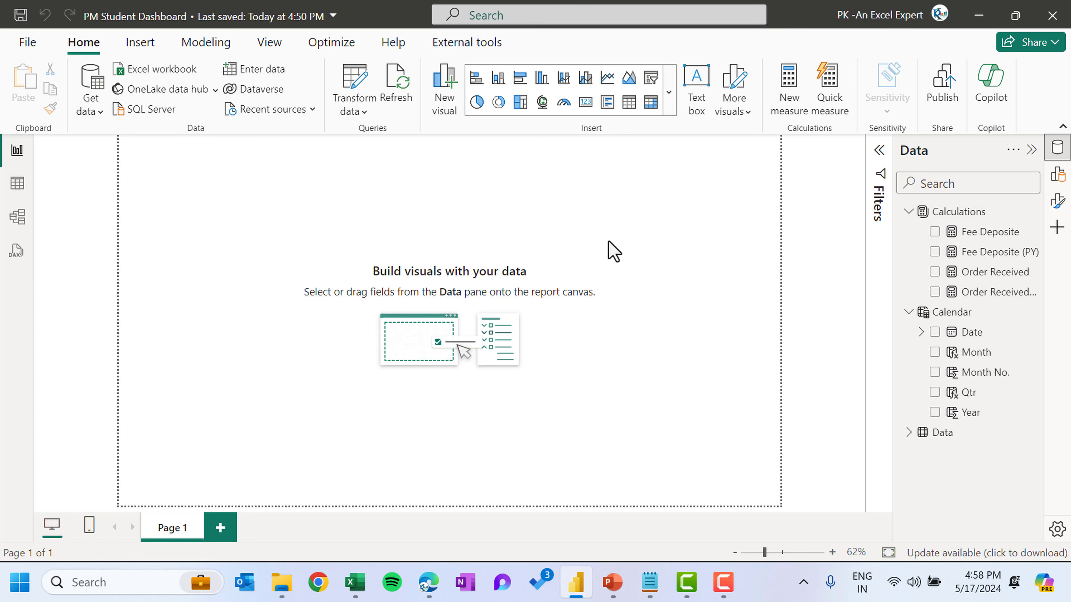
click(25, 192)
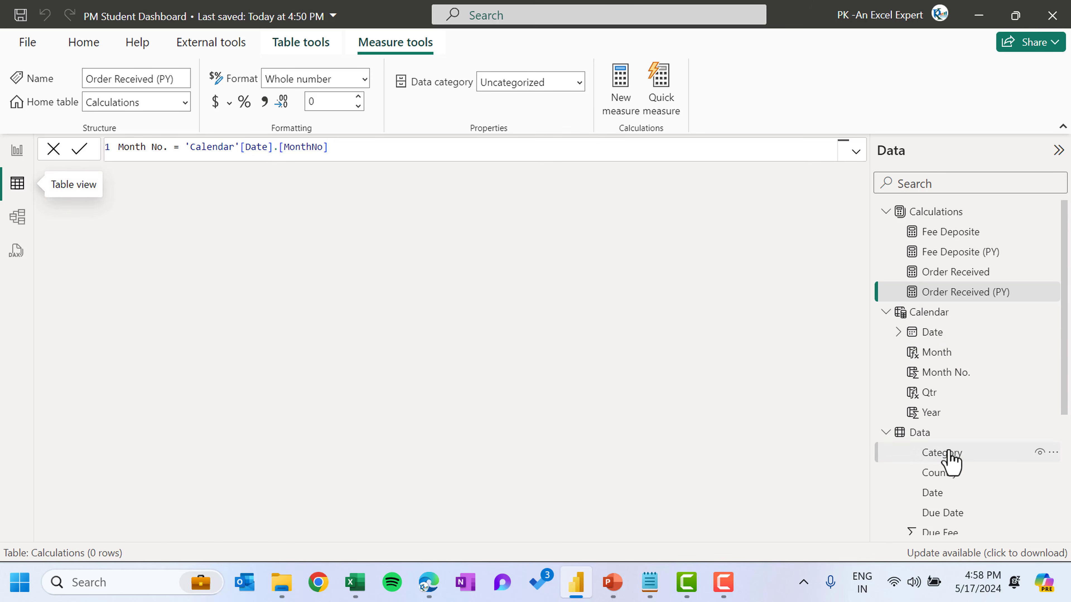
click(927, 435)
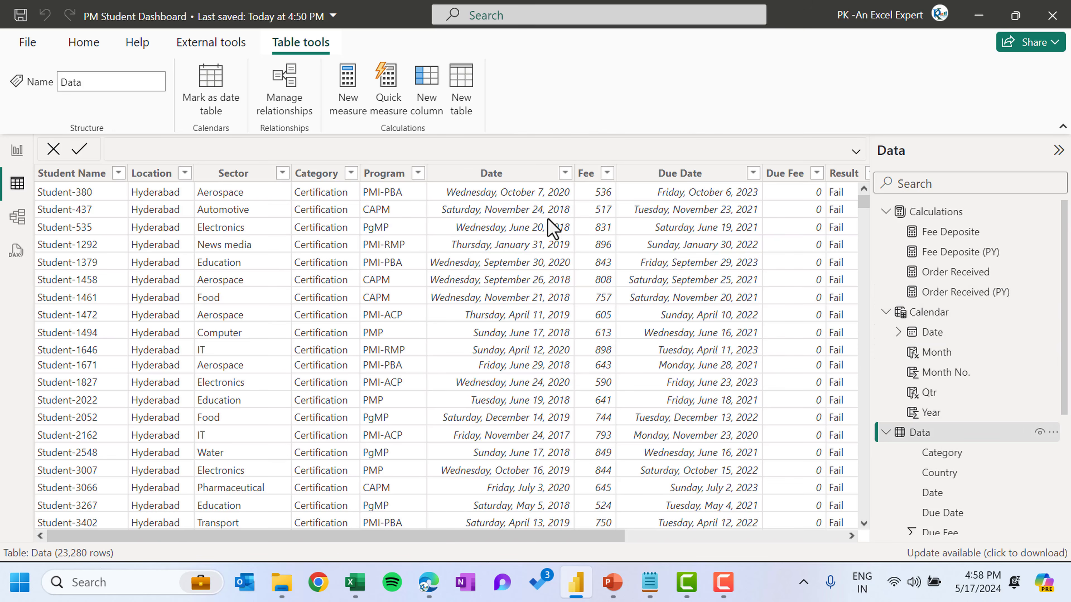
click(697, 177)
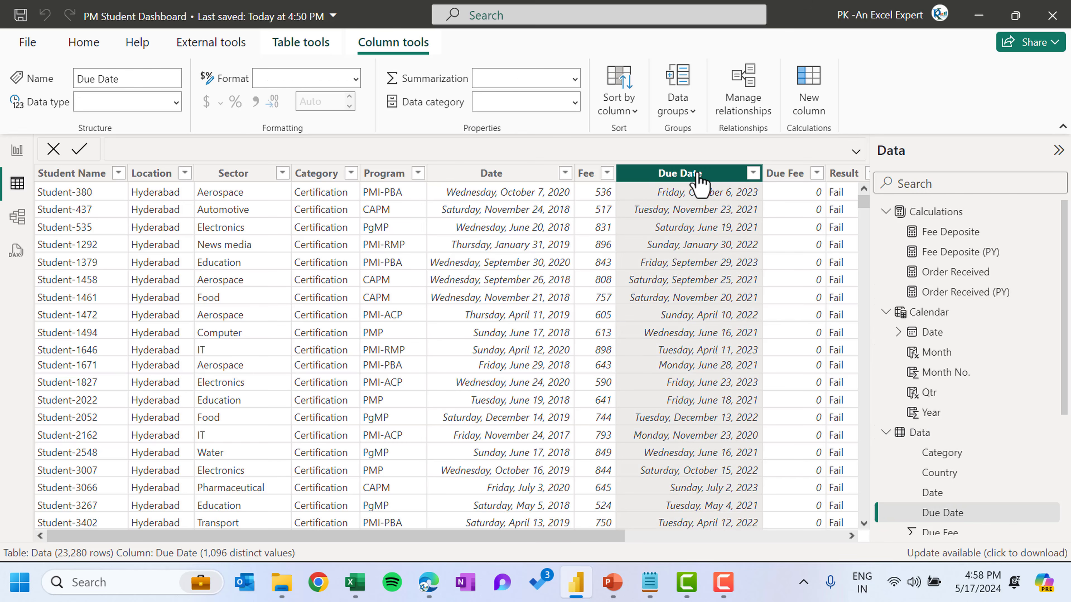
click(21, 220)
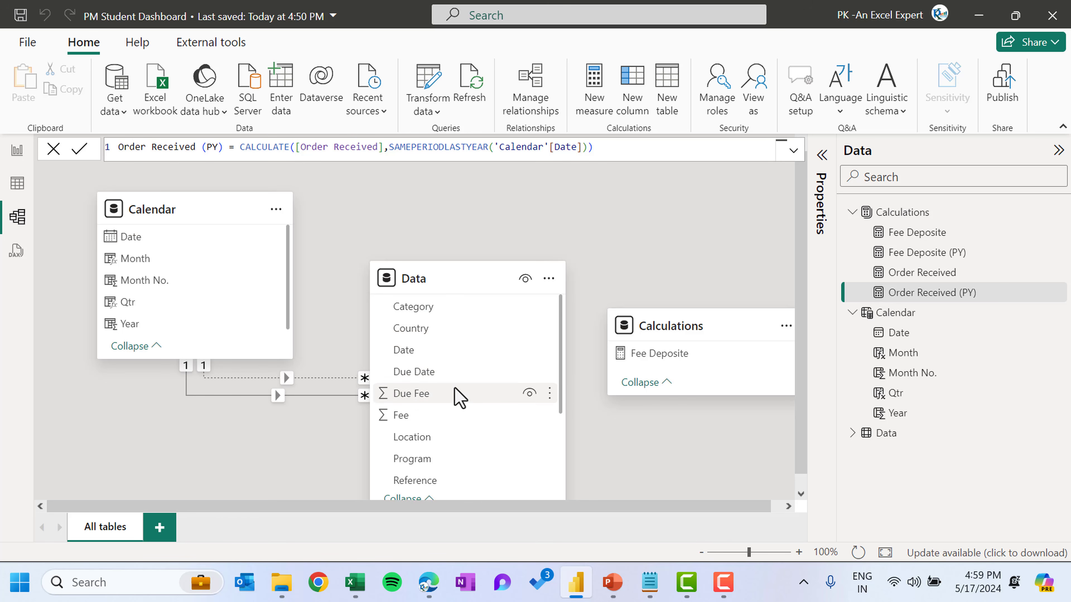
scroll(421, 401, down, 1)
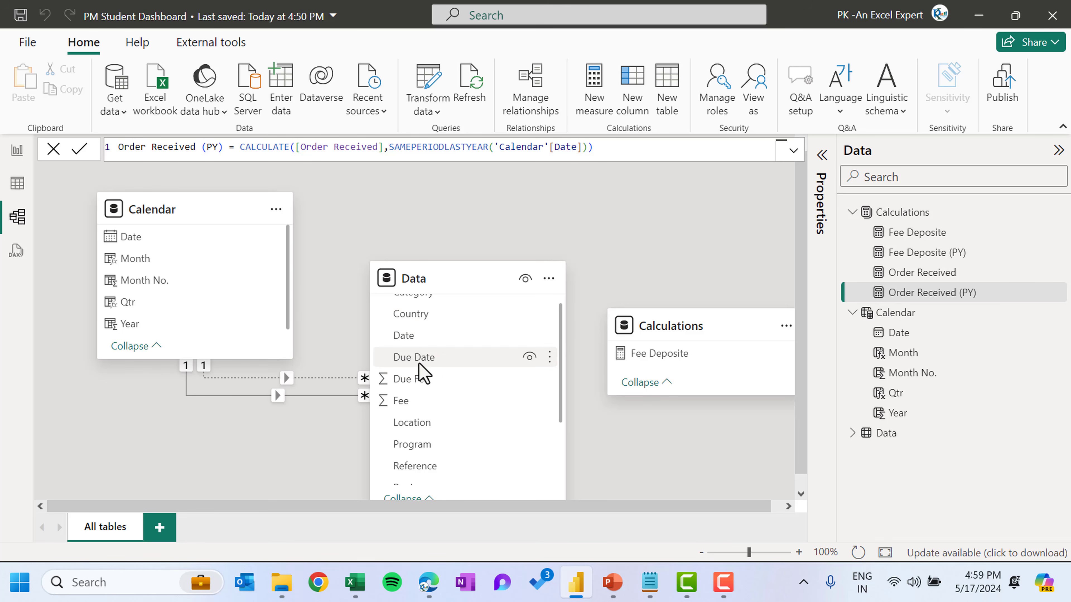
click(16, 157)
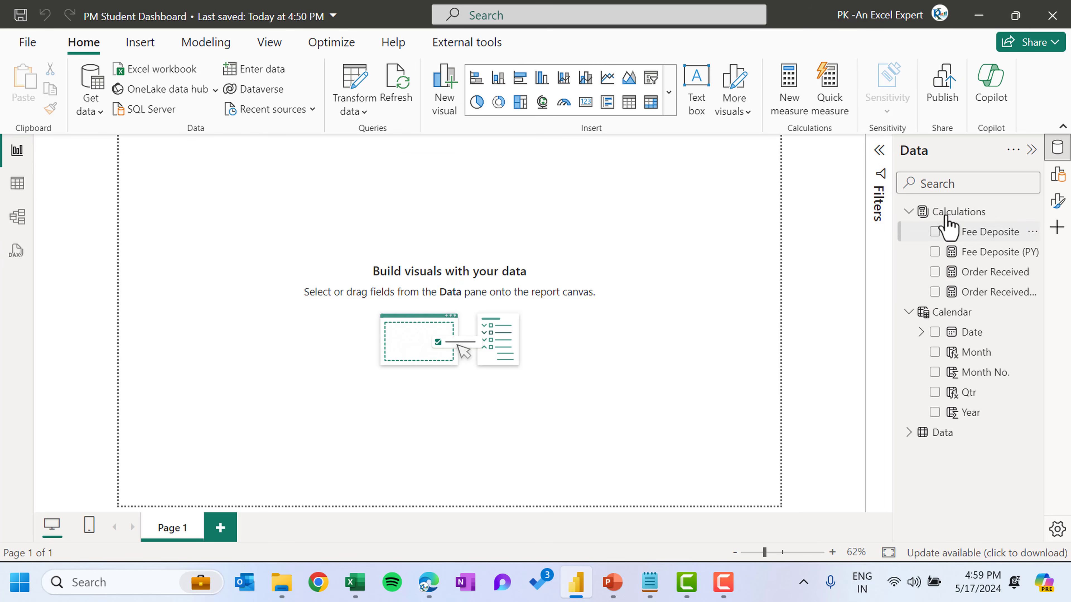
Start a new measure Renewals Due = CALCULATE(COUNTROWS(Data), in the Calculations table
text(Renewals Due = )
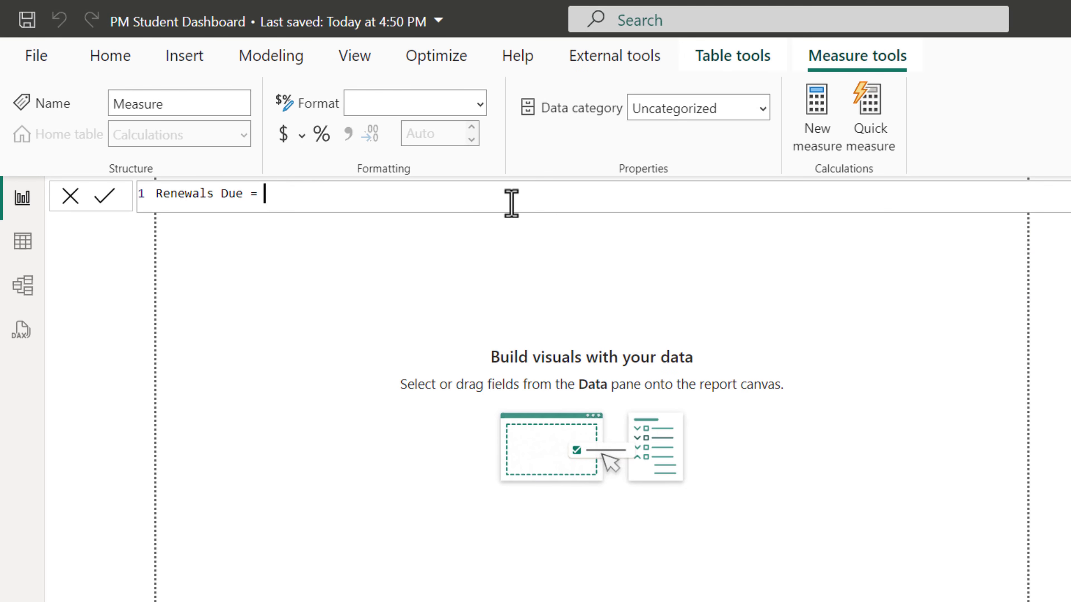
text(cal)
key(Tab)
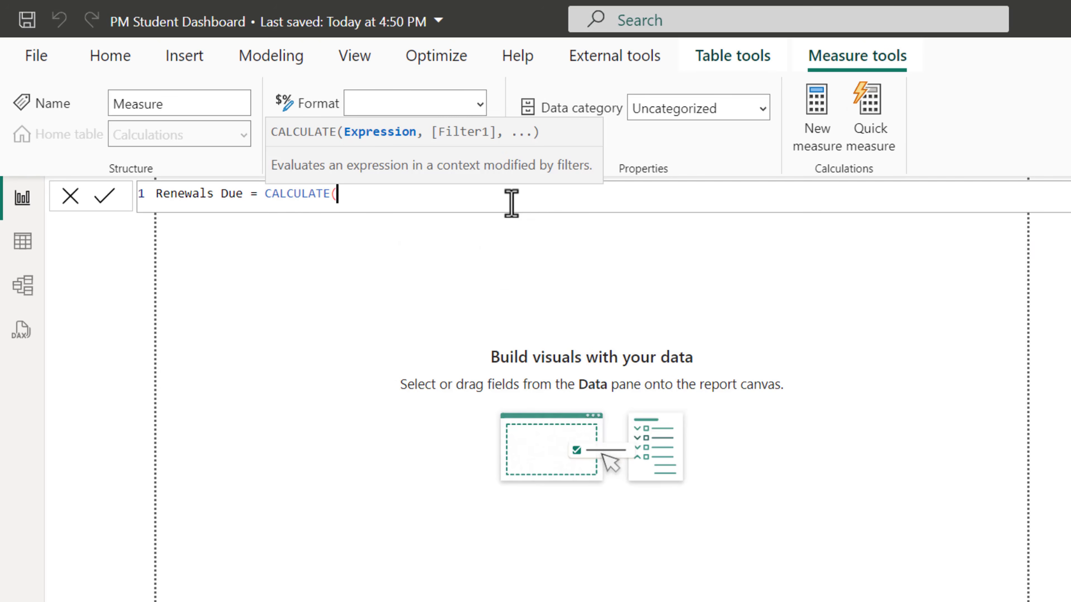
text(cou)
key(Down)
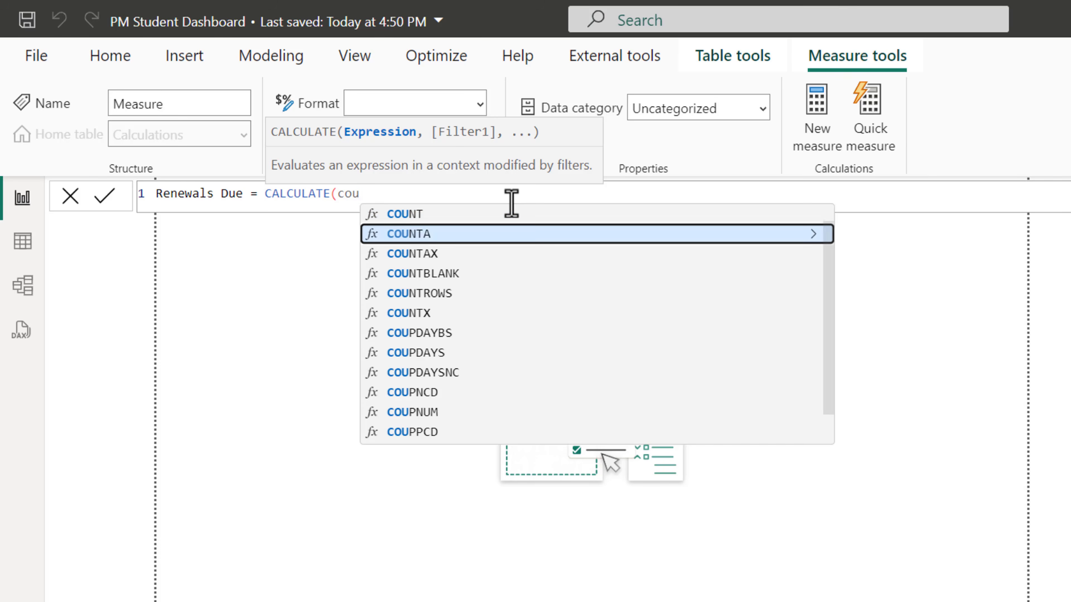
key(Down)
key(Down)
key(Down)
key(Tab)
text(dat)
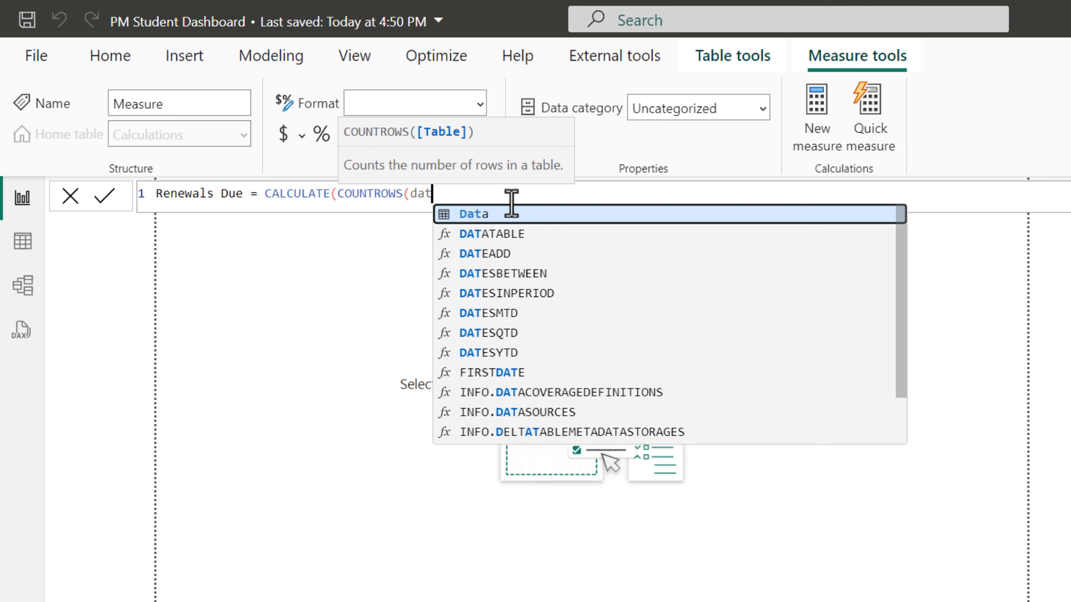
key(Tab)
text(),)
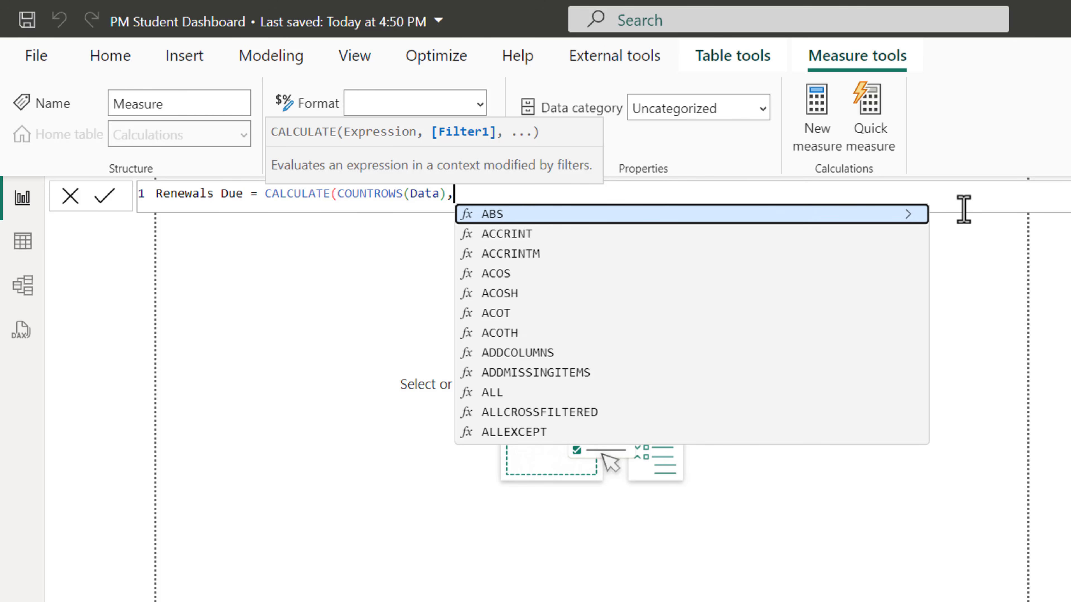
Add USERELATIONSHIP('Calendar'[Date],Data[Due Date]) as the filter, close the formula and commit the Renewals Due measure
text(use)
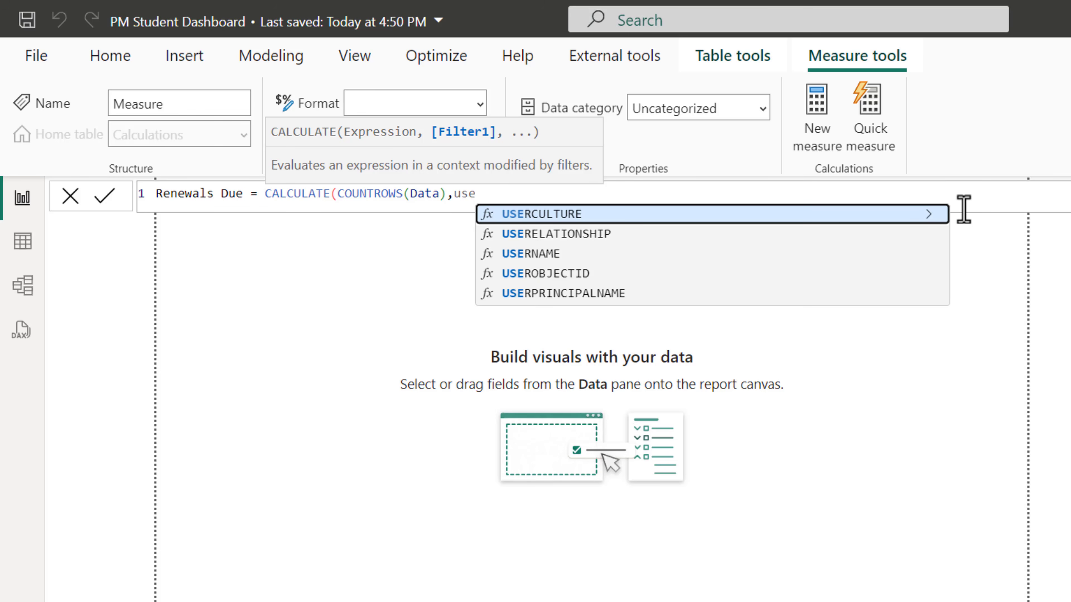
key(Down)
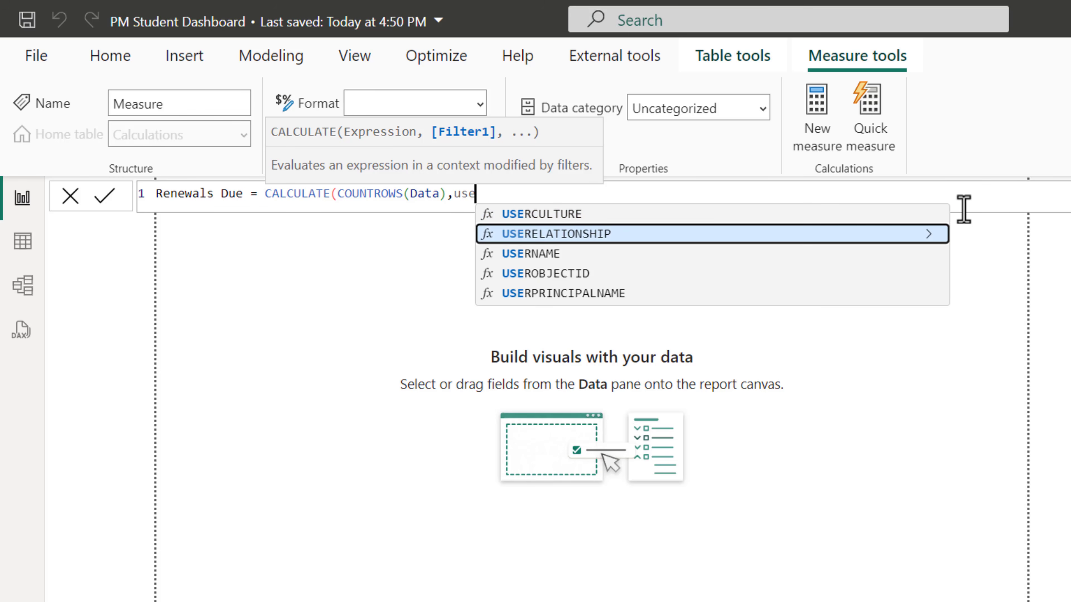
key(Tab)
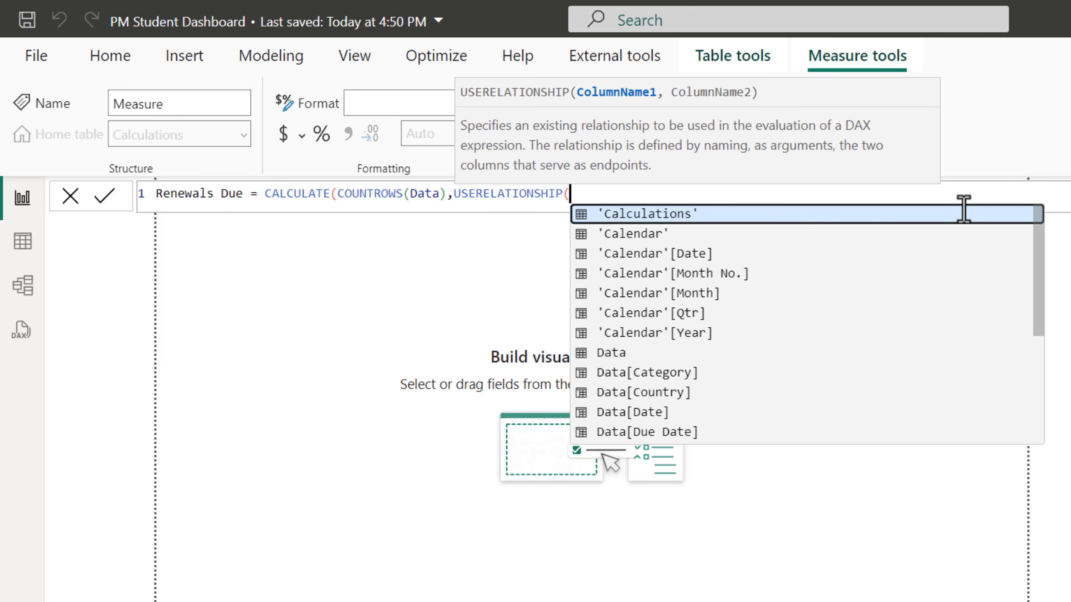
key(Down)
key(Down)
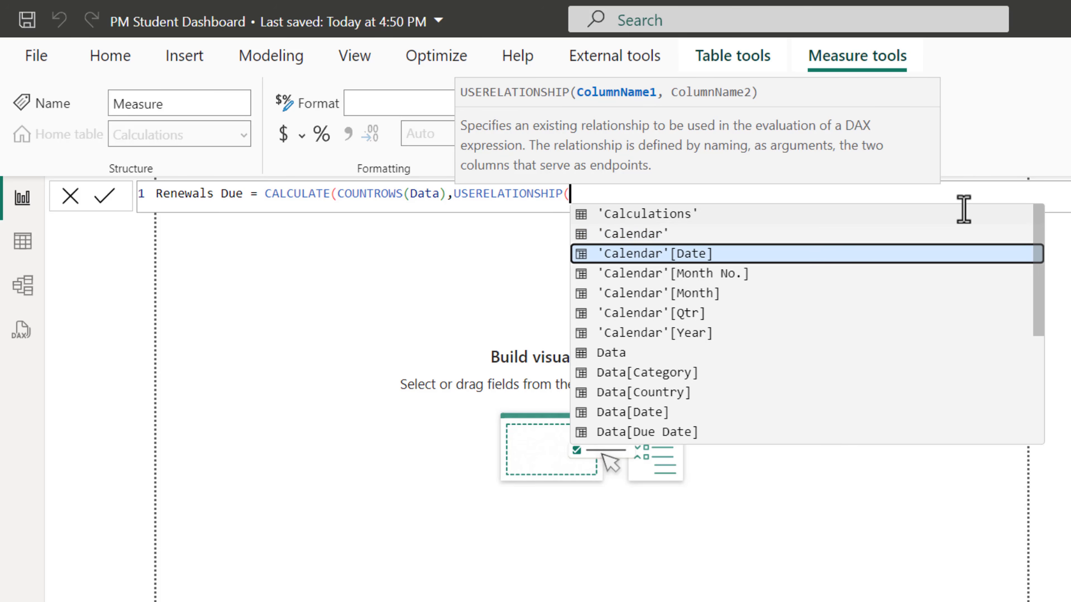
key(Tab)
text(,dat)
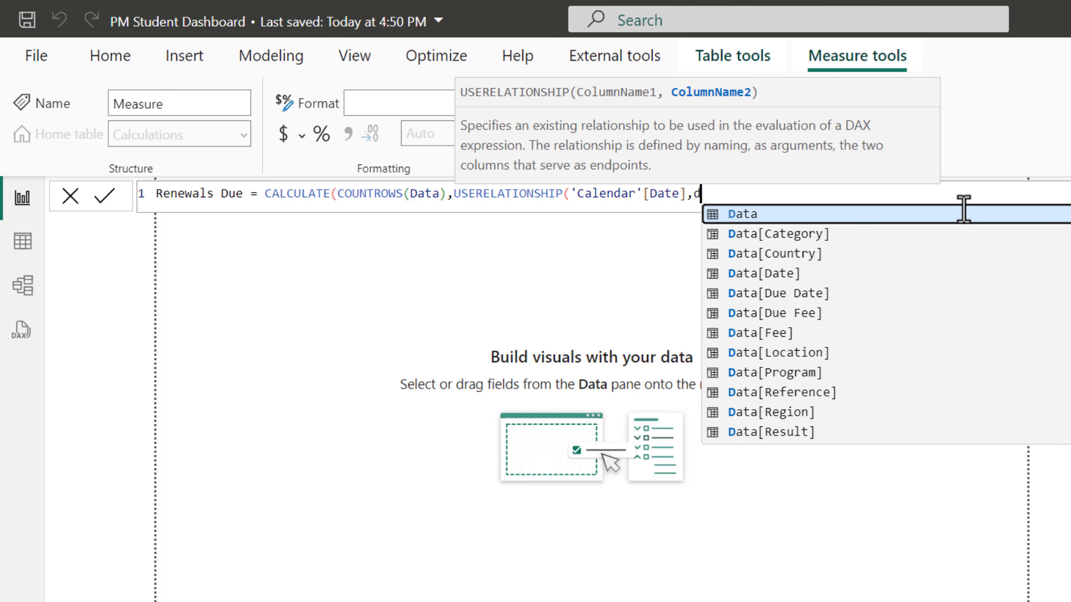
key(Down)
key(Down)
key(Down)
key(Down)
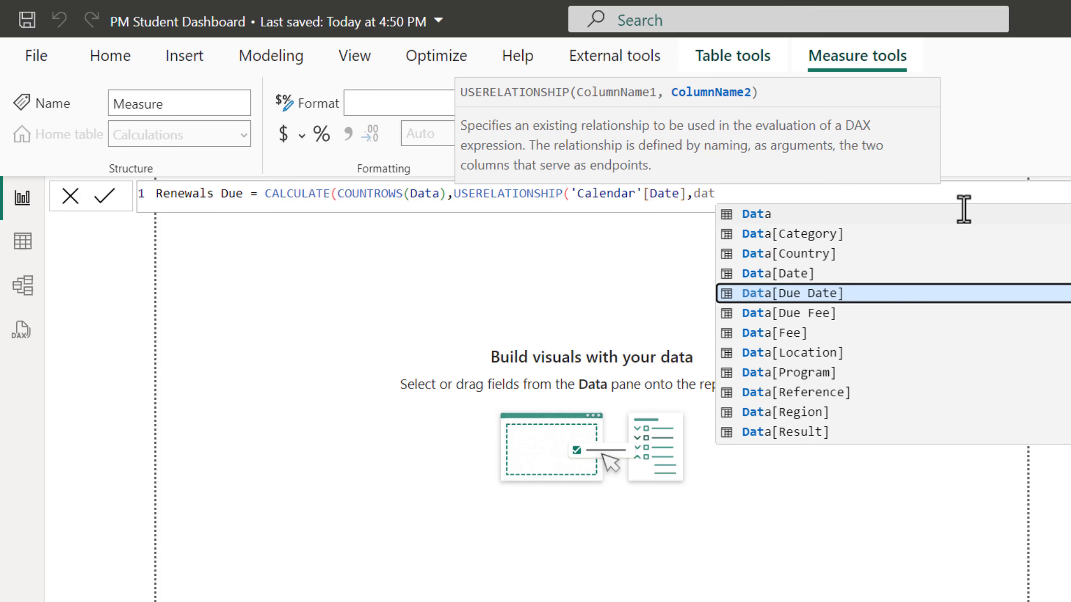
key(Tab)
text()))
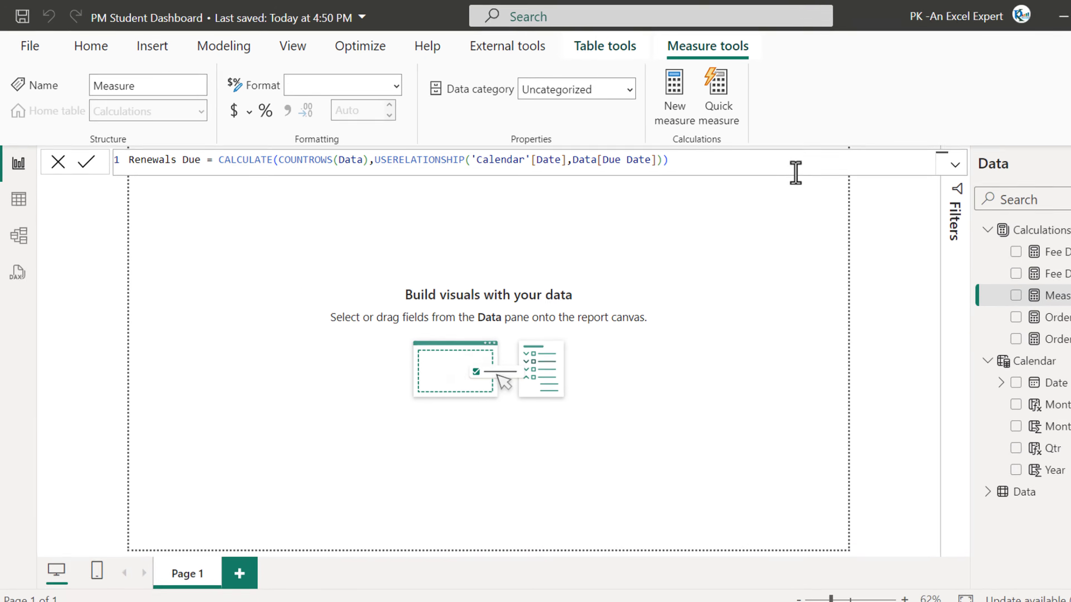
key(Return)
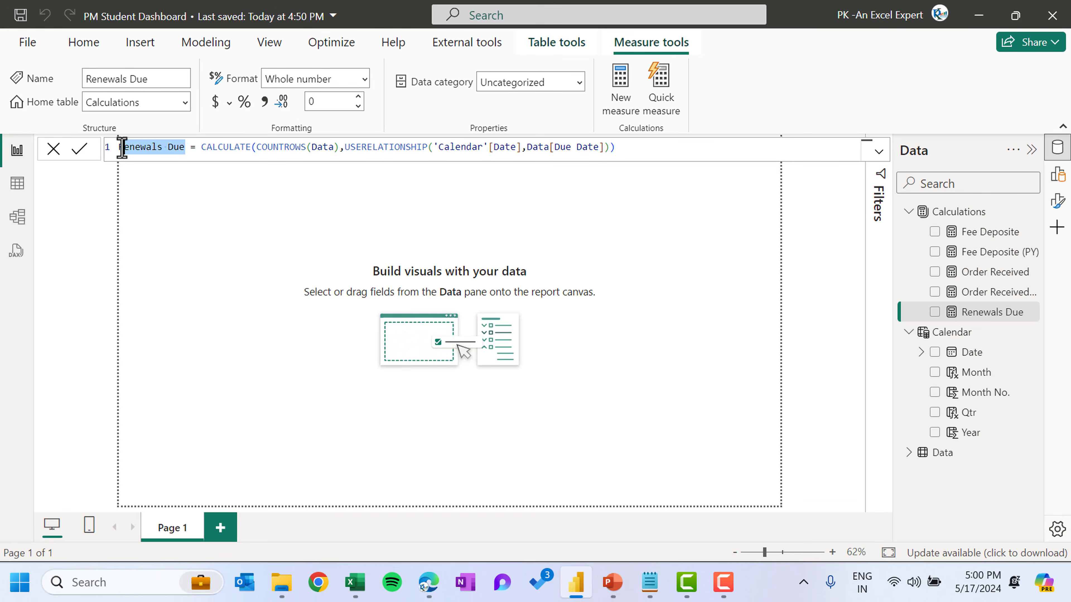
Copy the measure name into a new measure, rename it Renewals Fee Due and begin a CALCULATE formula
drag(135, 160, 110, 148)
key(ctrl+c)
click(624, 101)
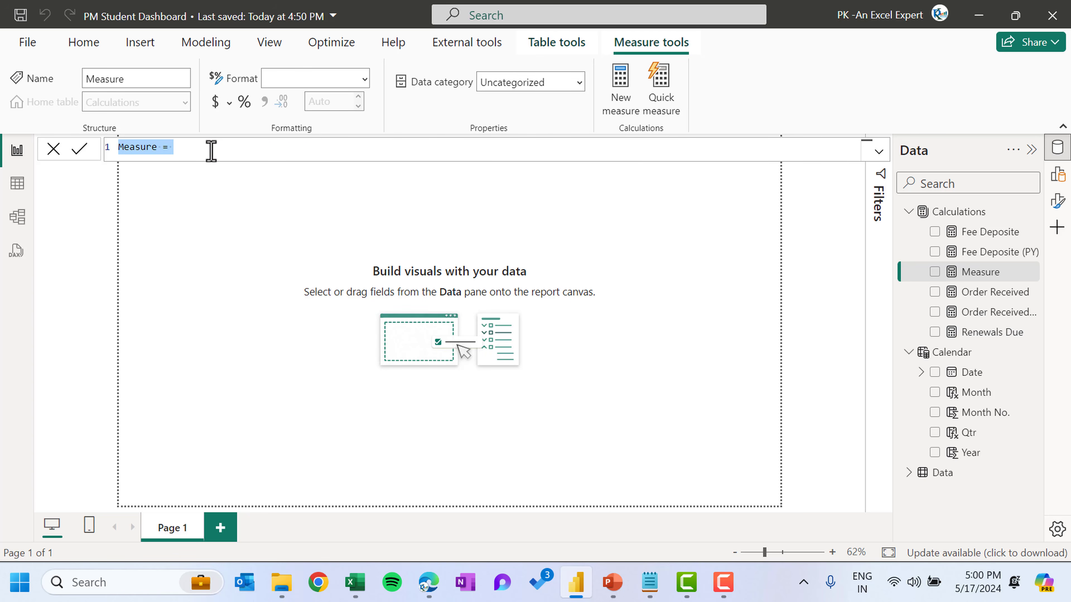
key(ctrl+v)
click(169, 149)
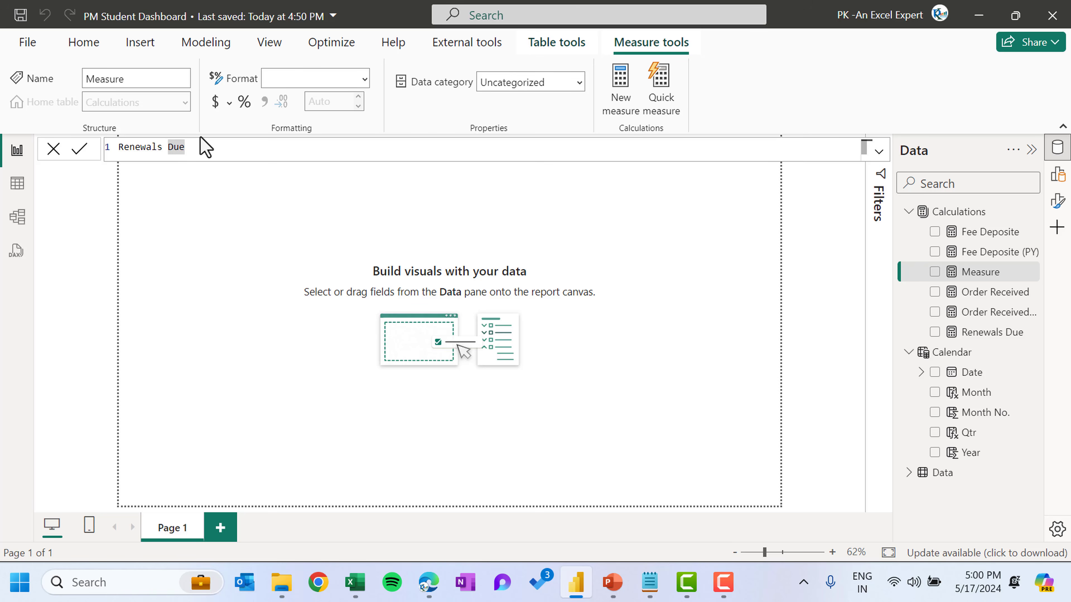
key(Left)
text(F)
click(245, 144)
text(c)
key(Tab)
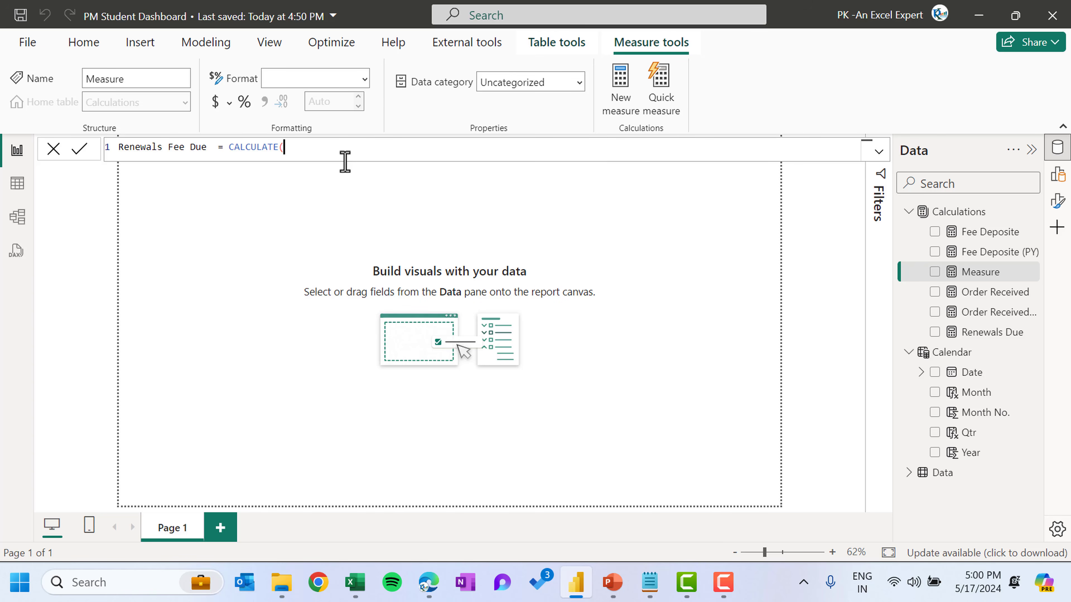
Complete Renewals Fee Due as CALCULATE(SUM(Data[Due Fee]),USERELATIONSHIP('Calendar'[Date],Data[Due Date])) and commit it
text((sum)
key(Tab)
text(()
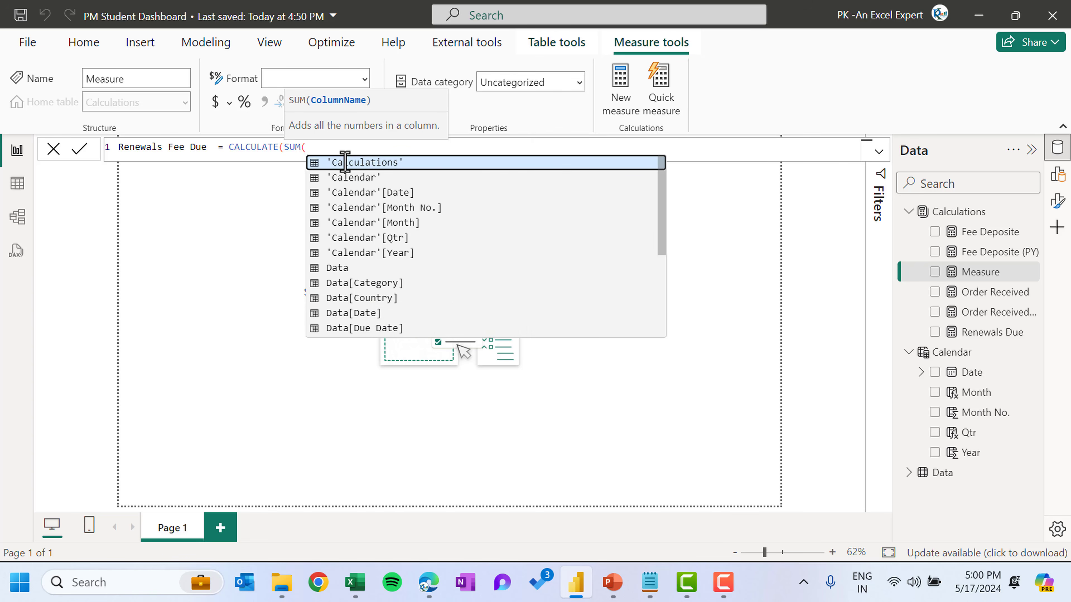
text(du)
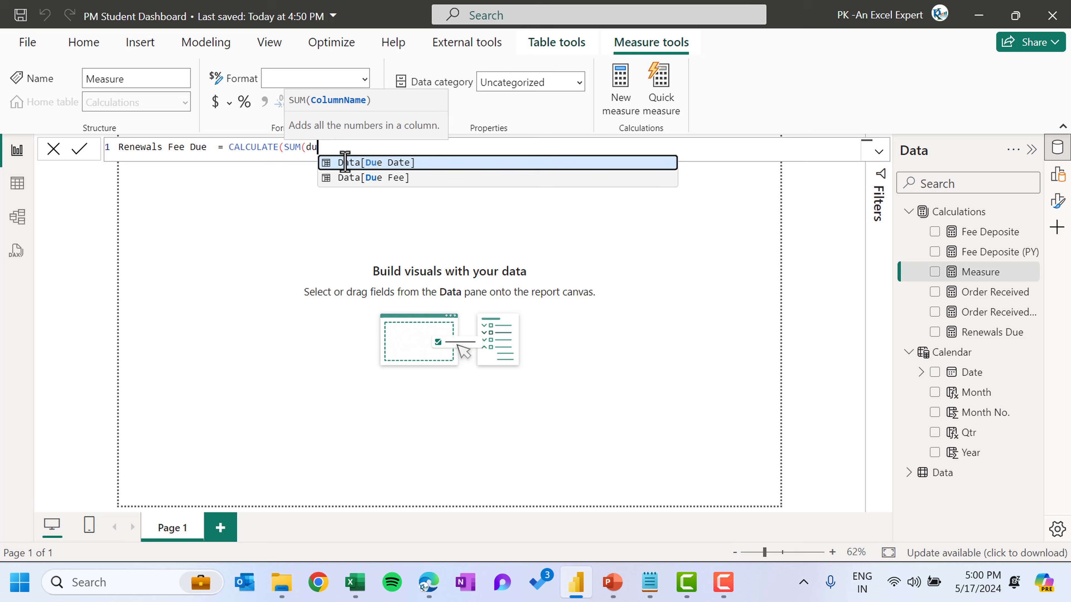
click(405, 178)
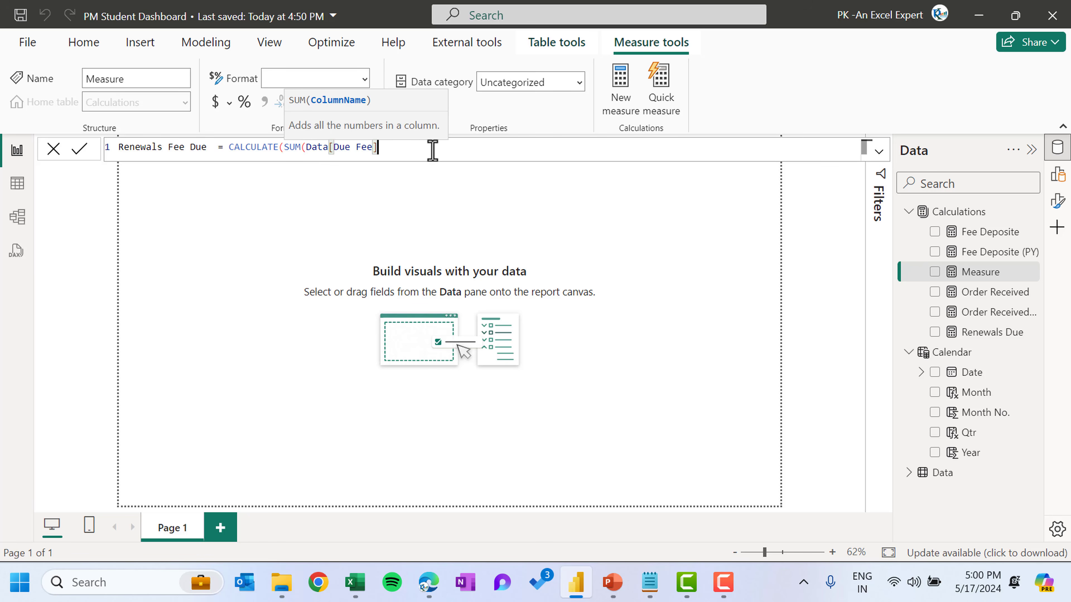
text(),u)
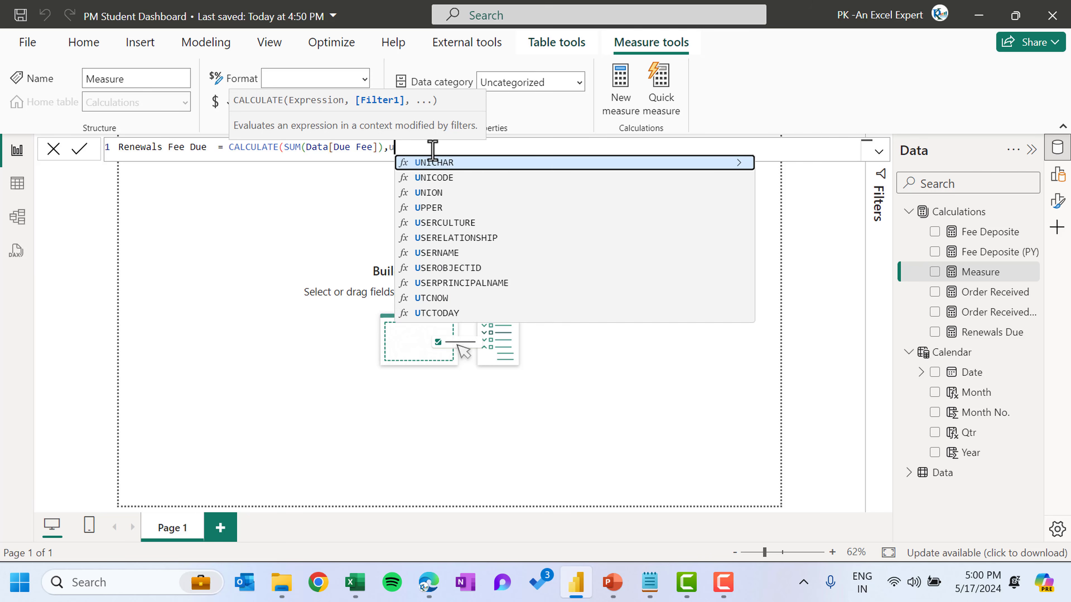
text(se)
key(Down)
key(Tab)
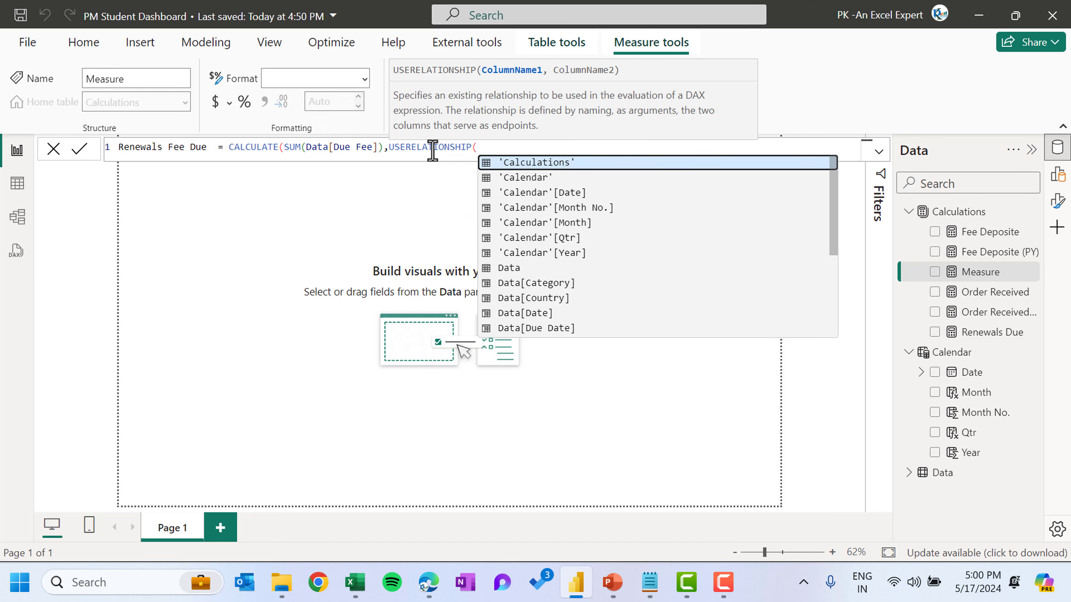
key(Down)
key(Down)
key(Tab)
text(,du)
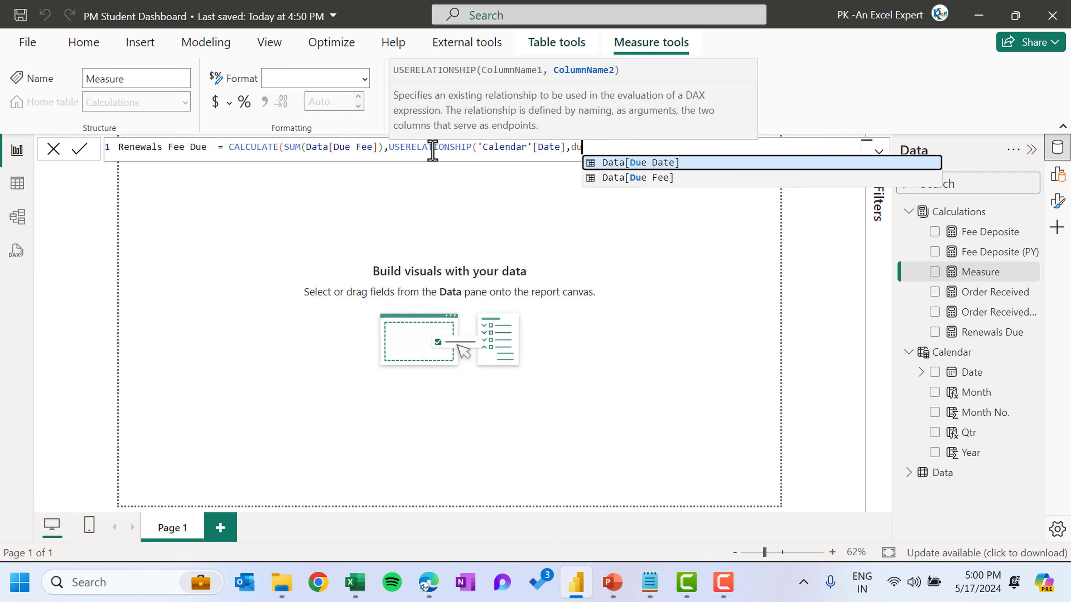
key(Tab)
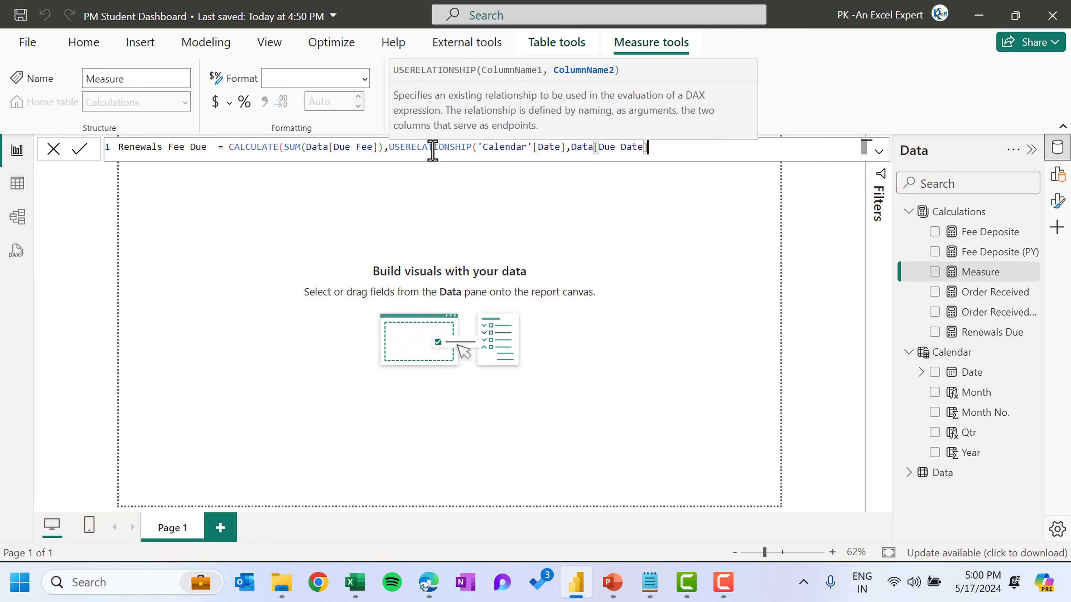
text()))
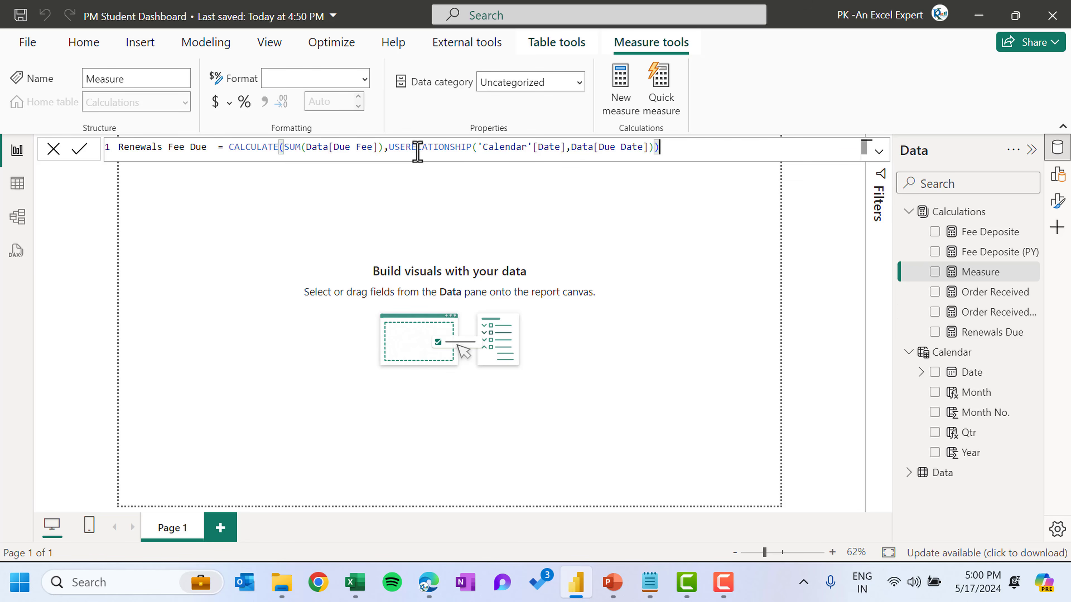
click(79, 149)
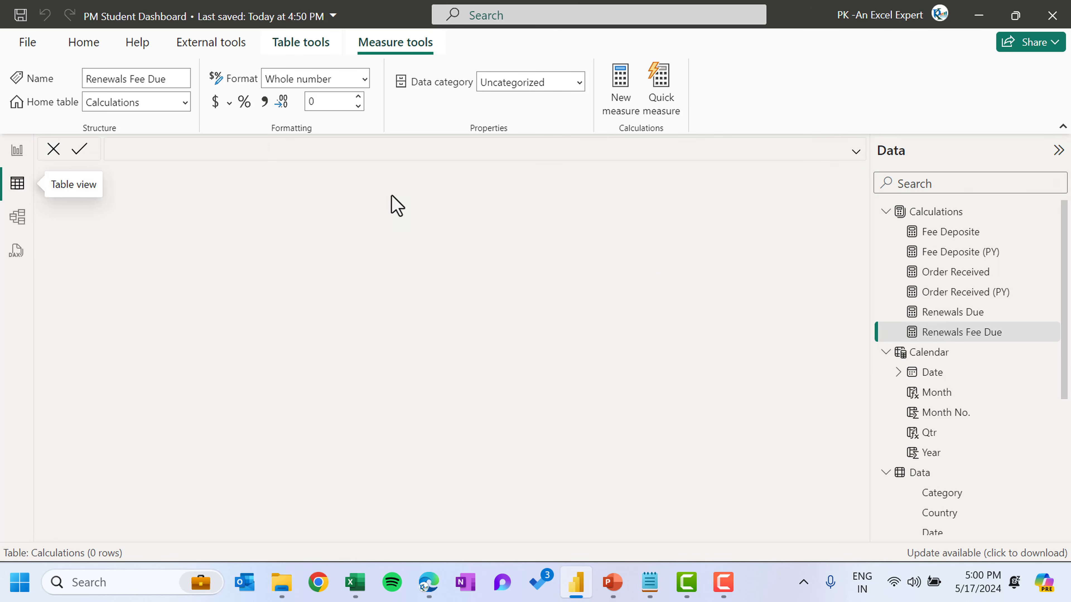
Open the Data table and examine the values of the Result column, then return to the report
click(933, 474)
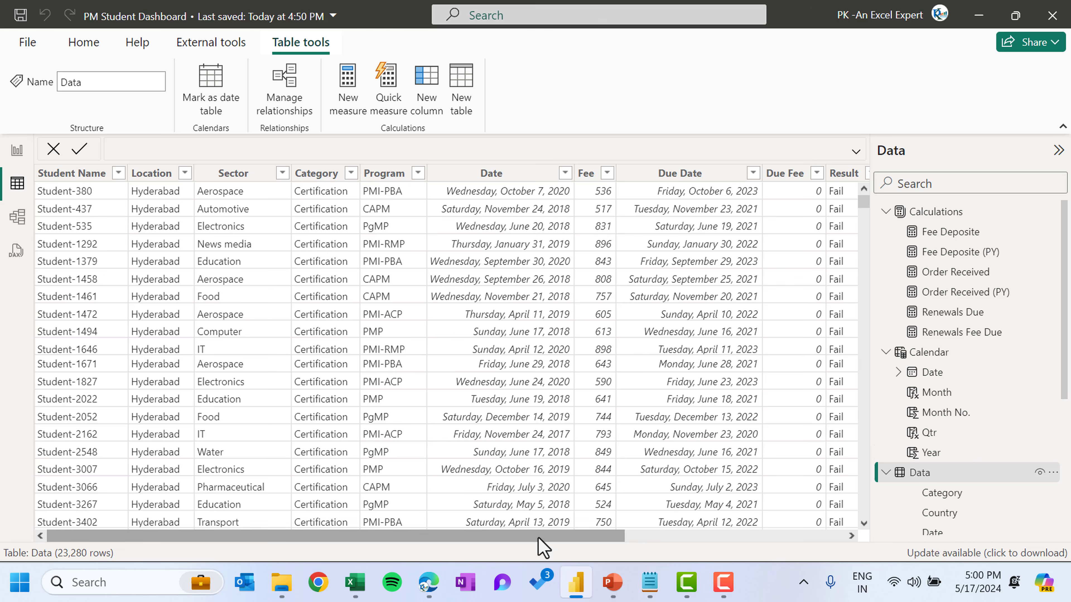
drag(543, 536, 718, 548)
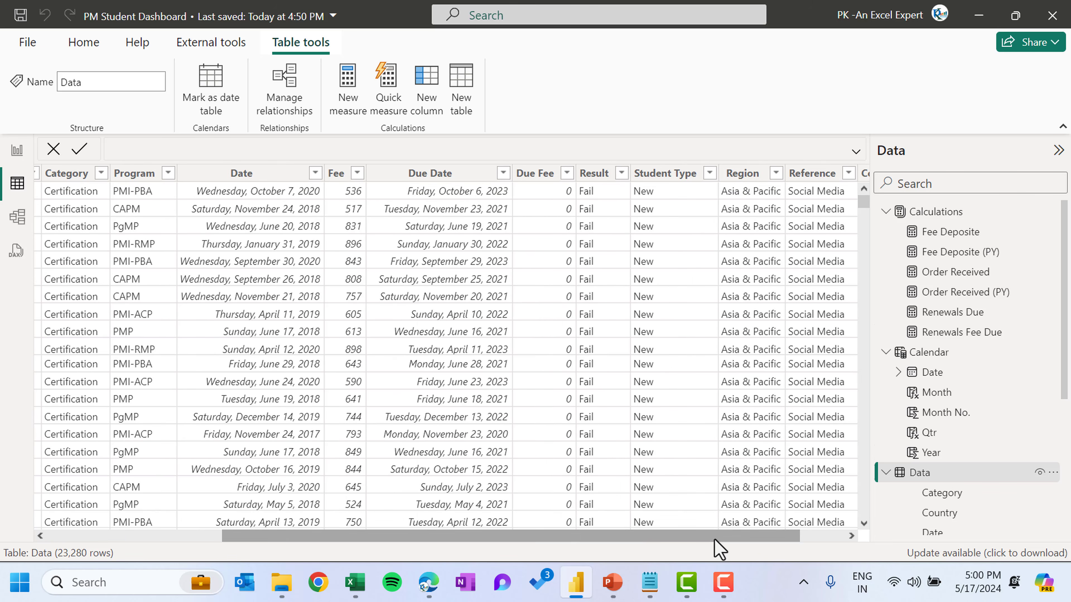
click(621, 173)
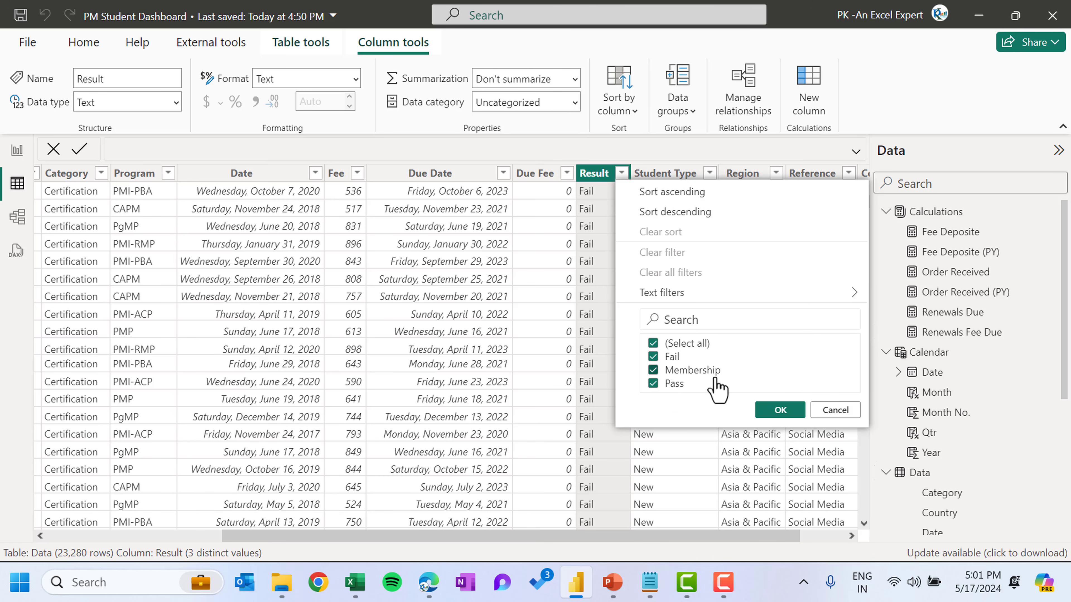
click(835, 410)
click(16, 150)
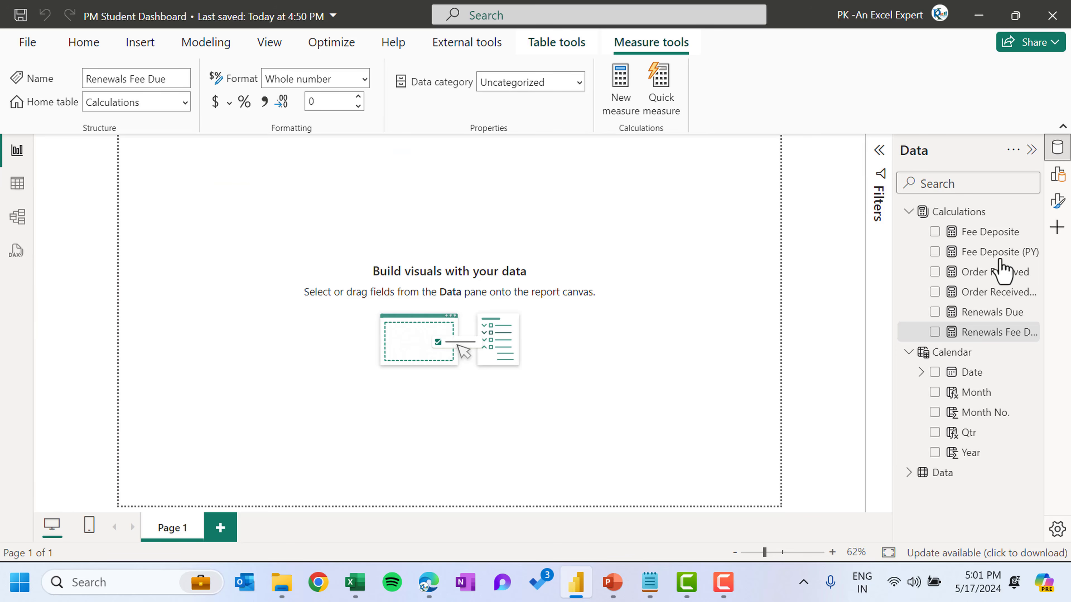
Create a new measure named Pass% on multiple lines and start a Pass_Count variable with CALCULATE
click(822, 101)
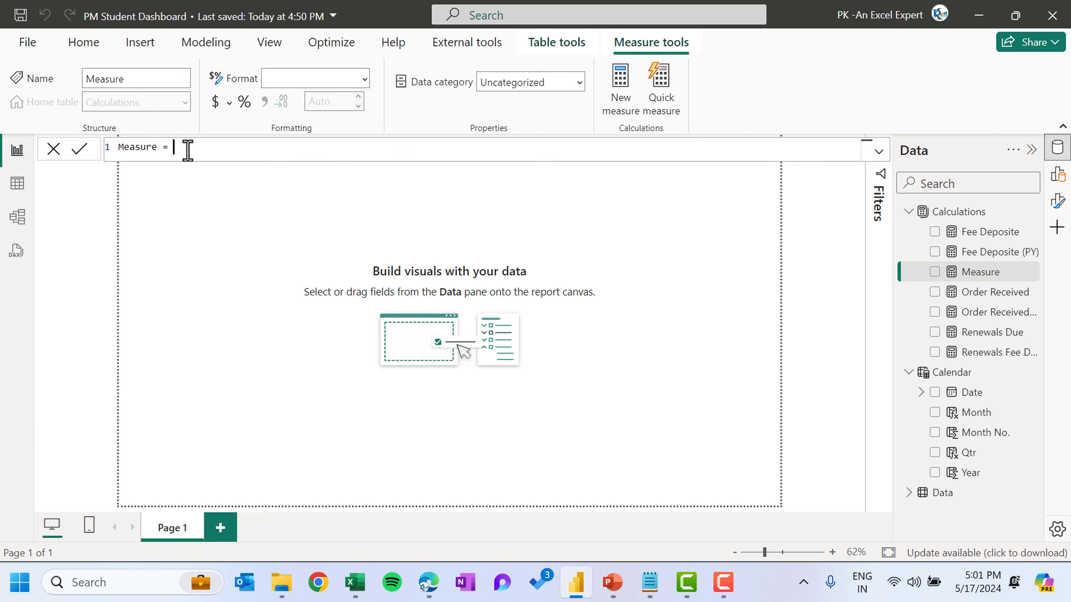
double_click(137, 148)
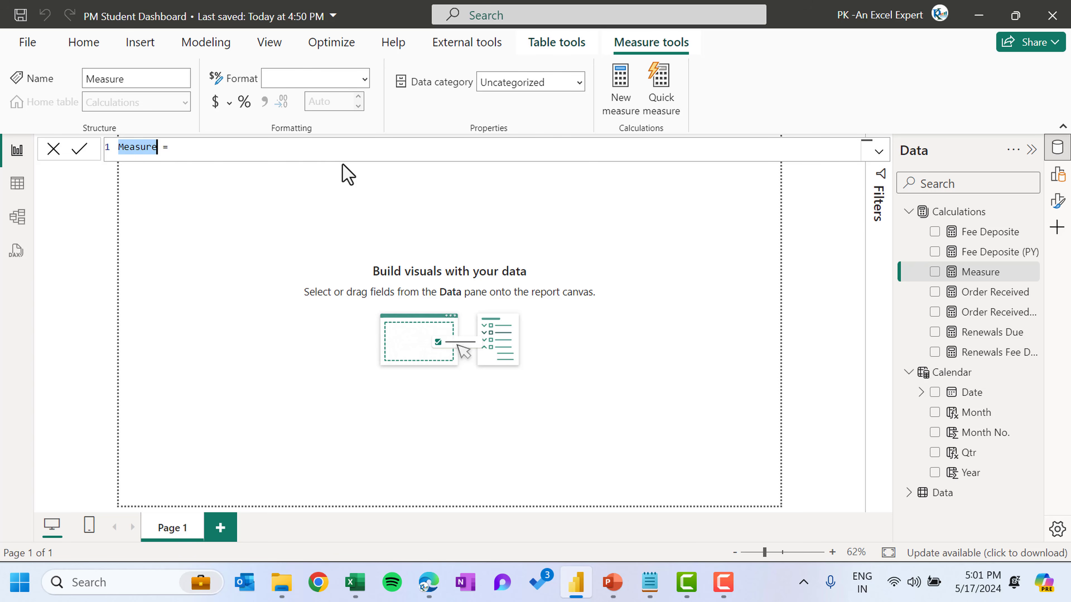
text(Pass%)
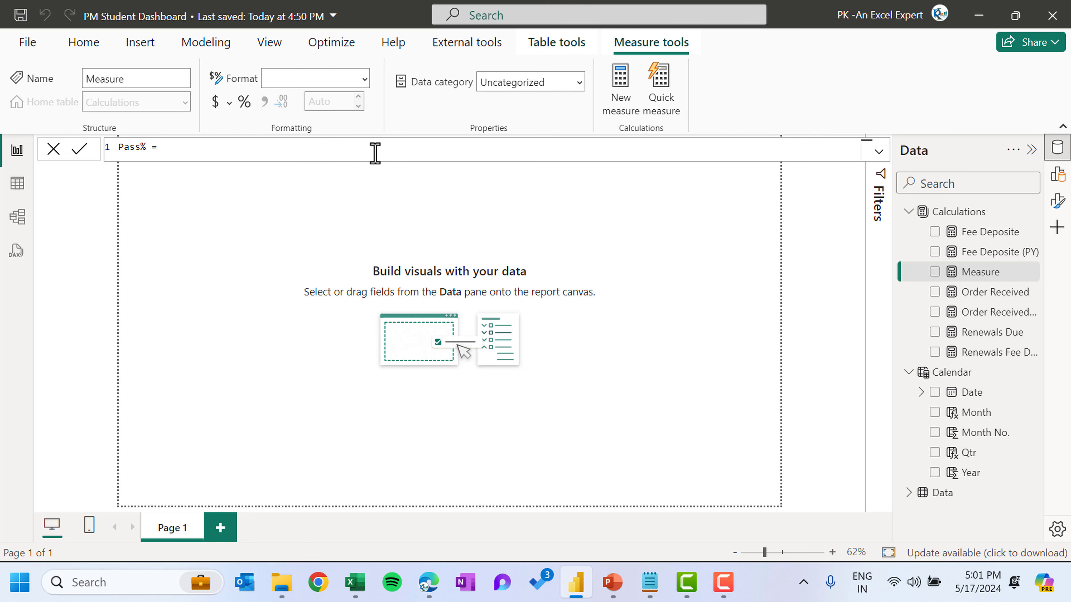
key(shift+Return)
key(shift+Return)
key(shift+Return)
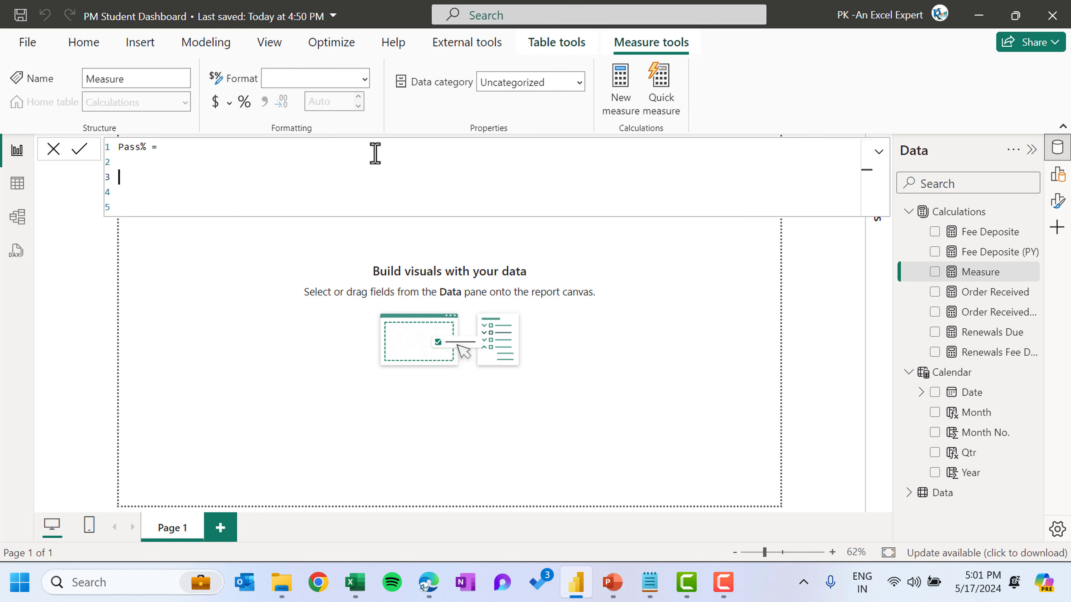
key(Up)
text(Var Pas)
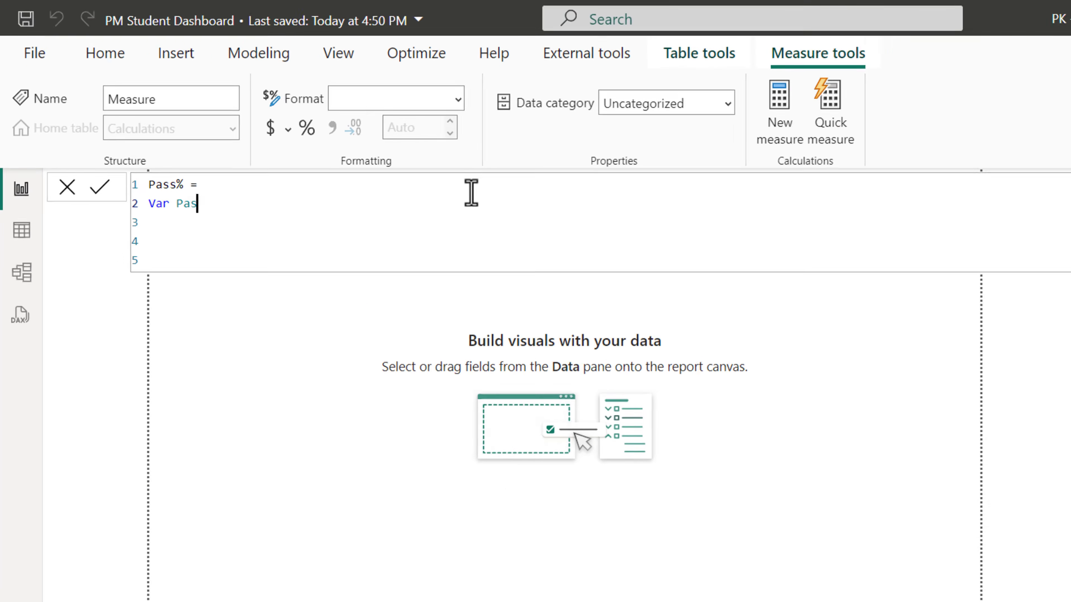
text(s_Count)
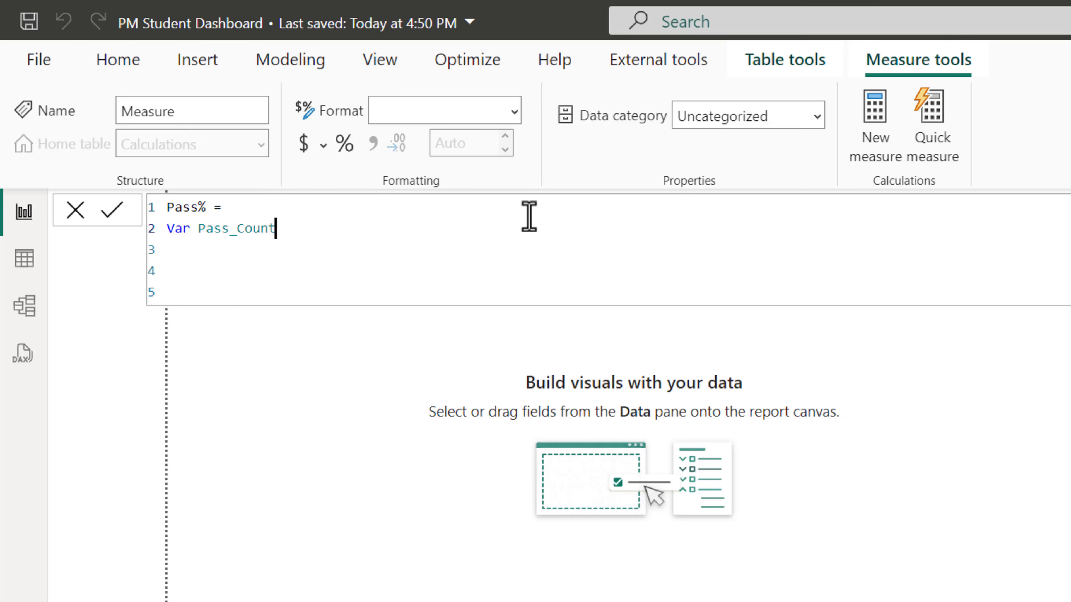
text( = Cal)
key(Tab)
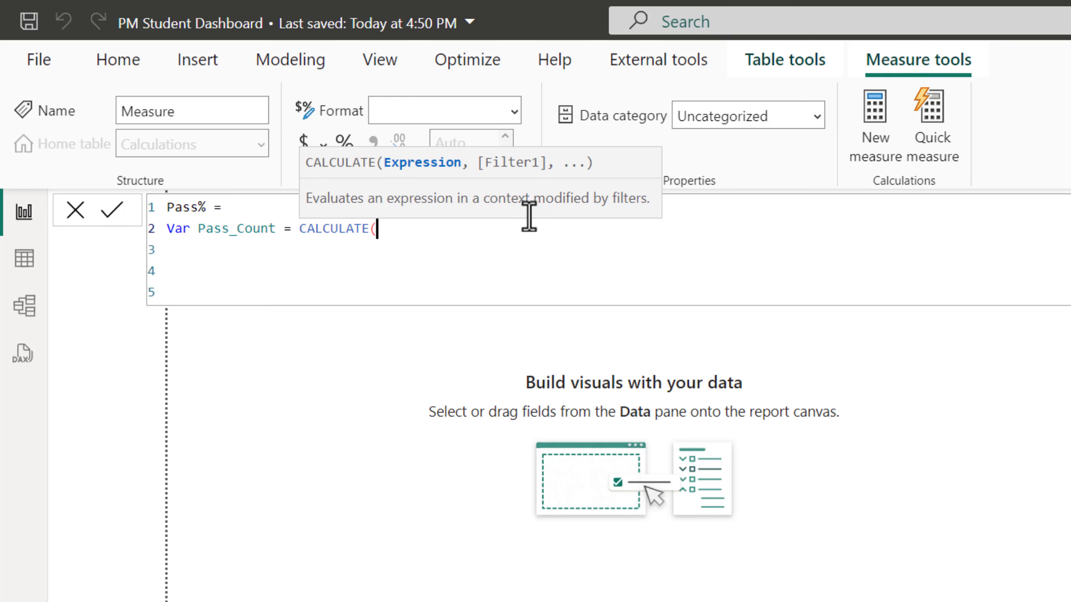
Complete Pass_Count as CALCULATE(COUNTROWS(Data),Data[Result]="Pass") and start a new line
text(cou)
key(Down)
key(Down)
key(Down)
key(Down)
key(Tab)
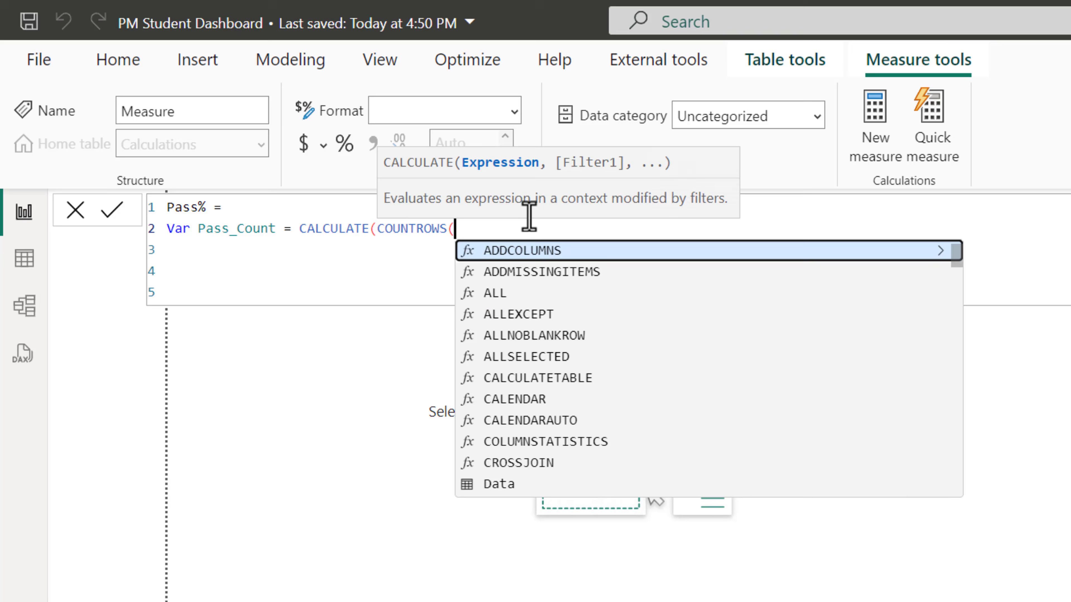
text(Da)
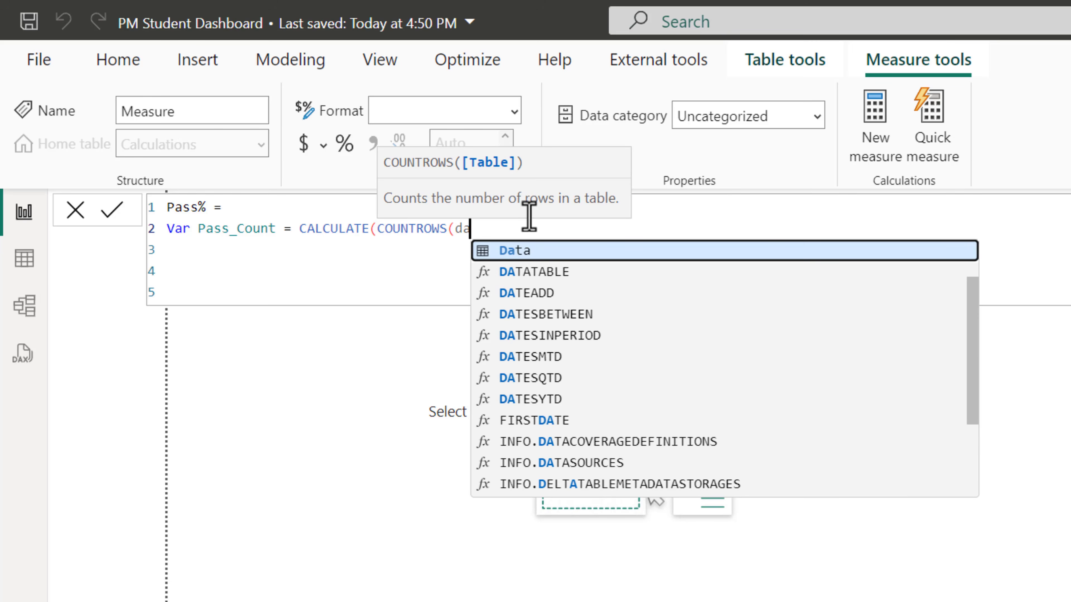
key(Tab)
text(),)
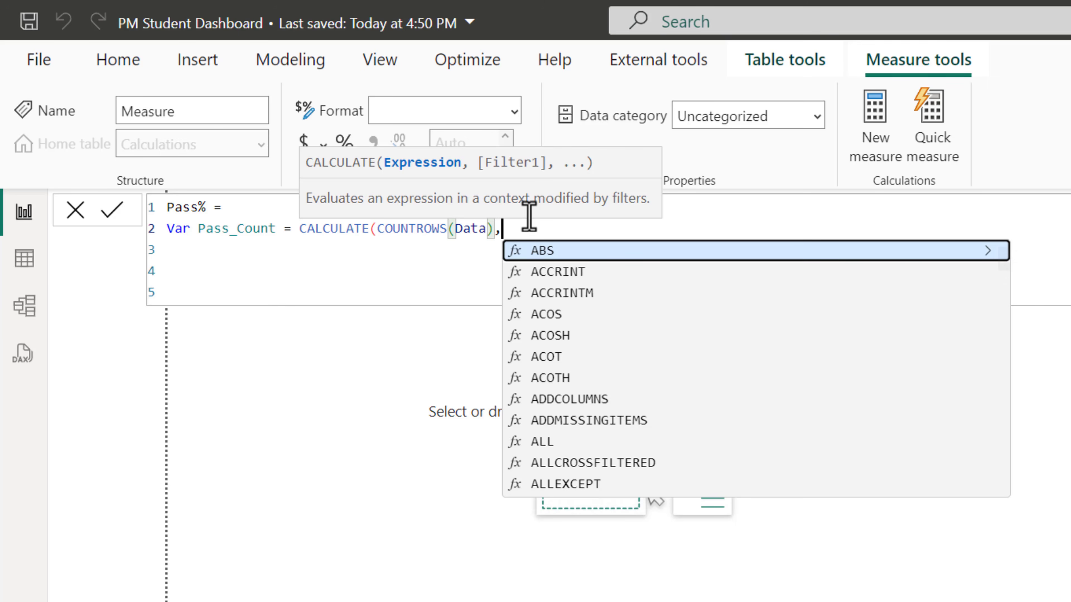
text(res)
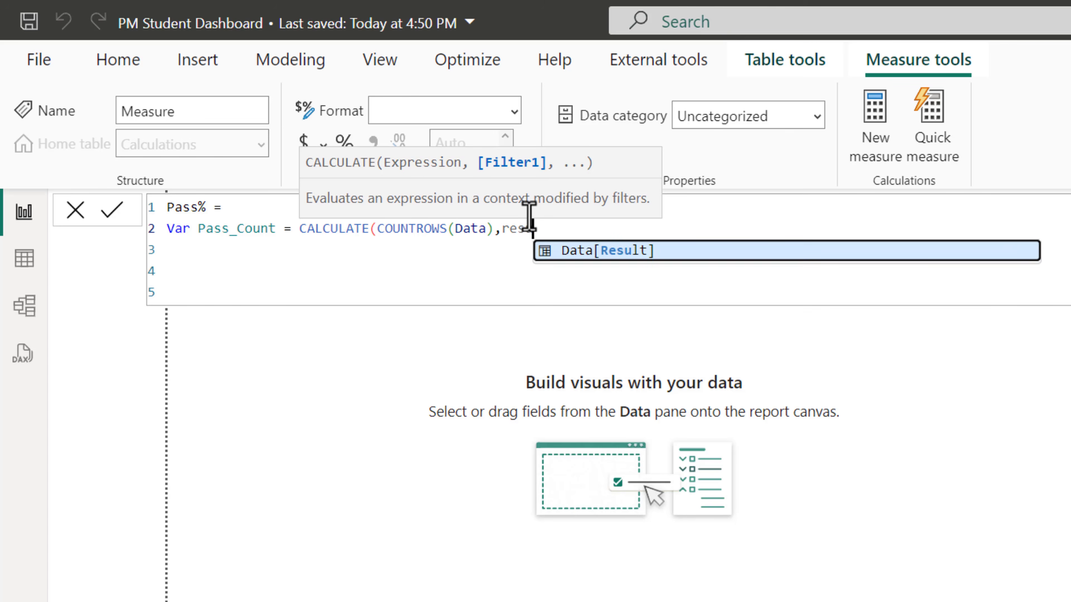
key(Tab)
text(=)
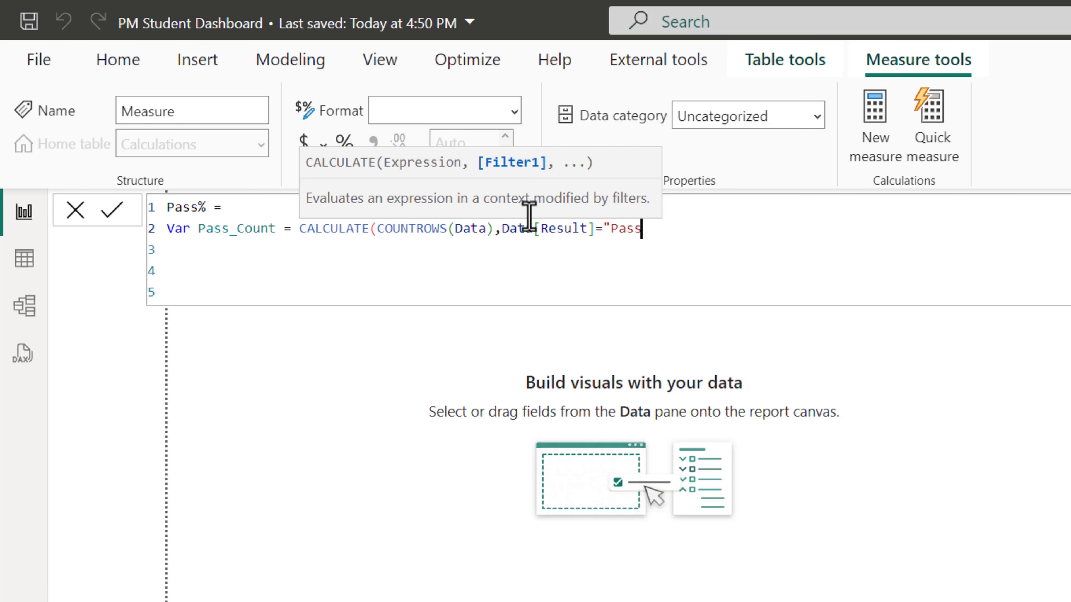
text("Pass"))
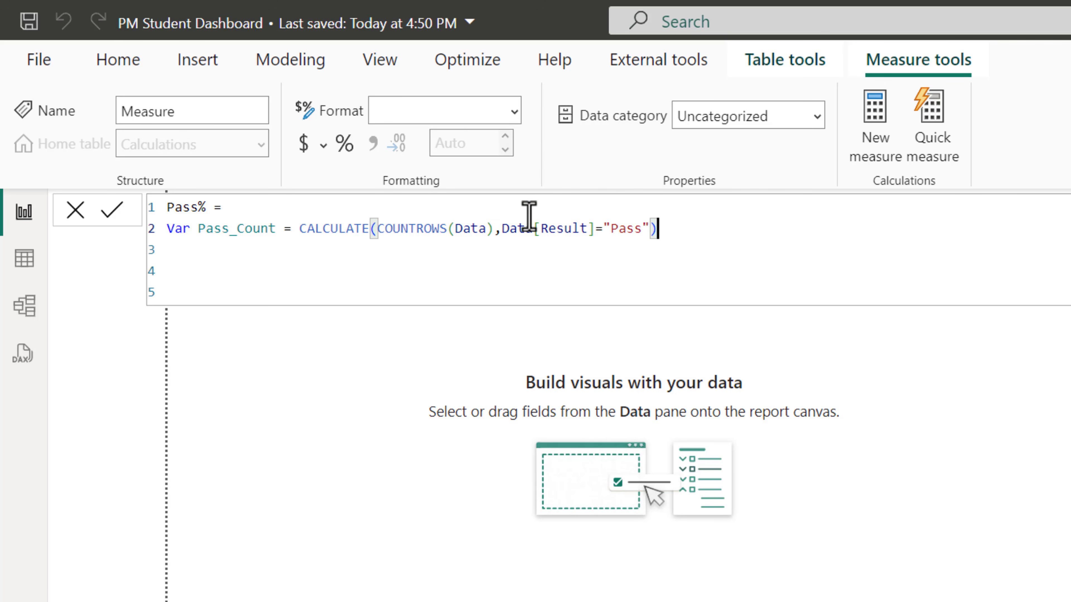
key(Return)
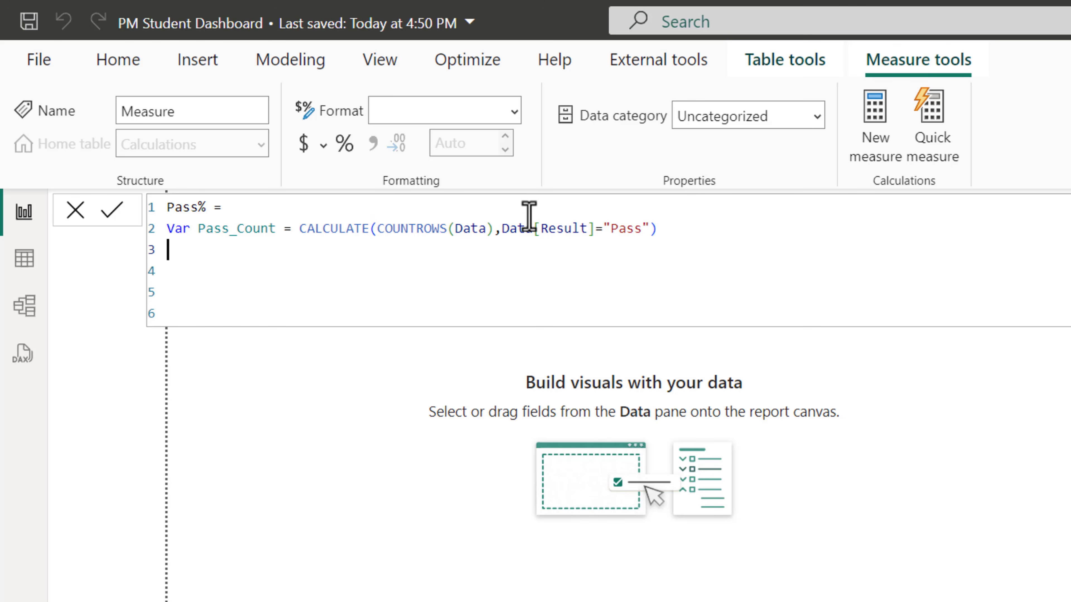
Add a Total_Count variable reusing the Pass_Count CALCULATE expression
text(Var Total_Count =)
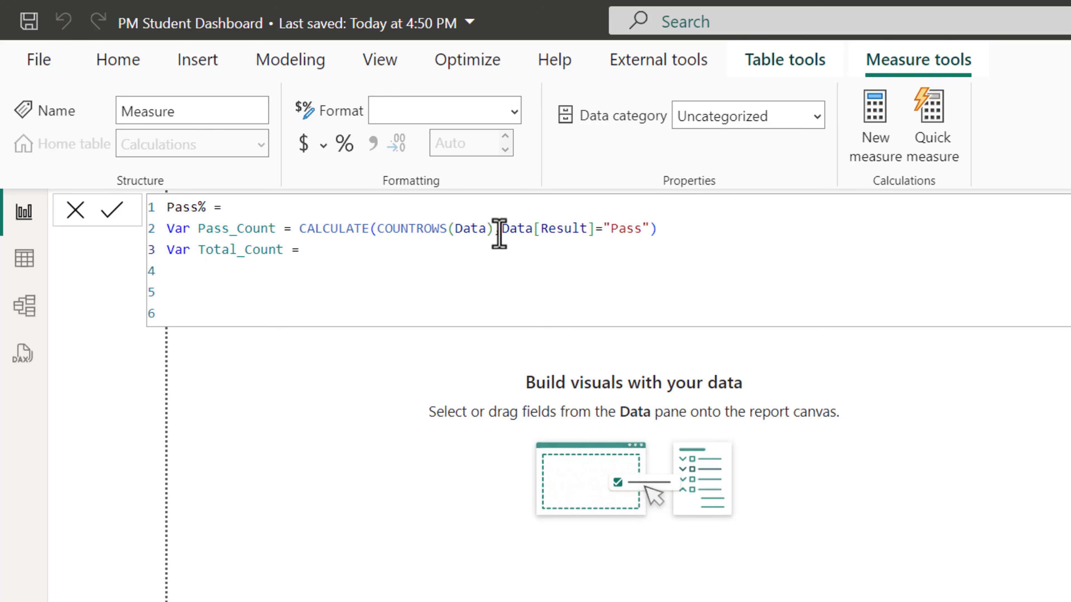
drag(300, 228, 659, 231)
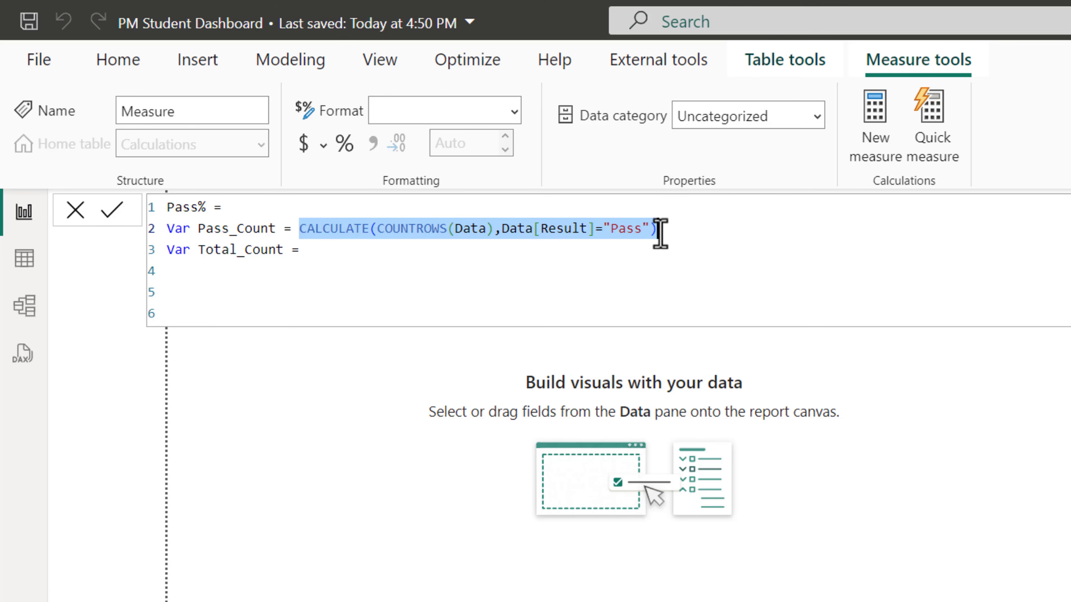
key(ctrl+c)
click(652, 257)
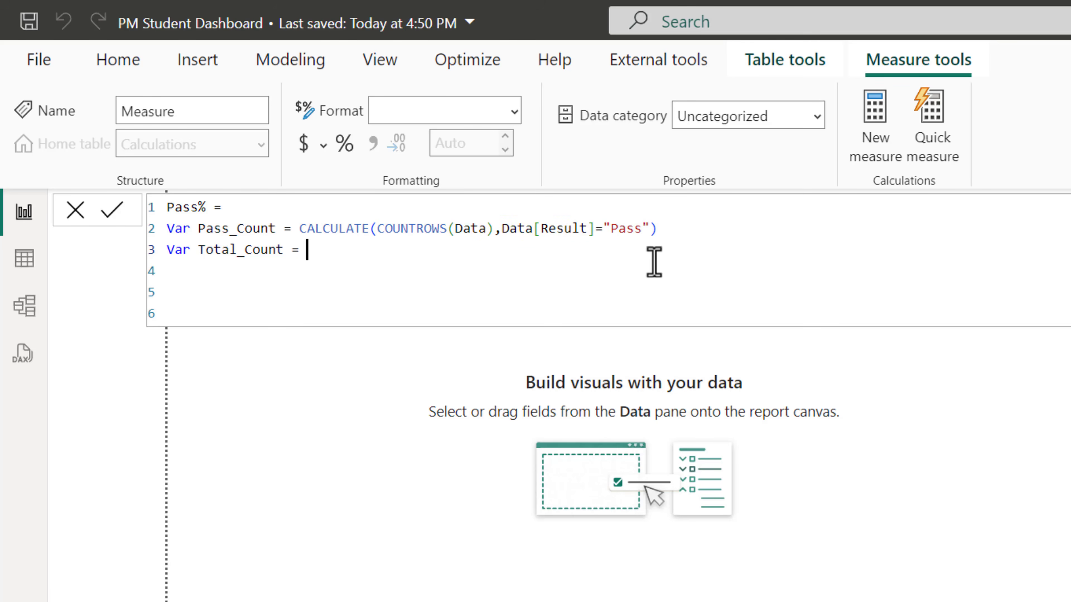
key(ctrl+v)
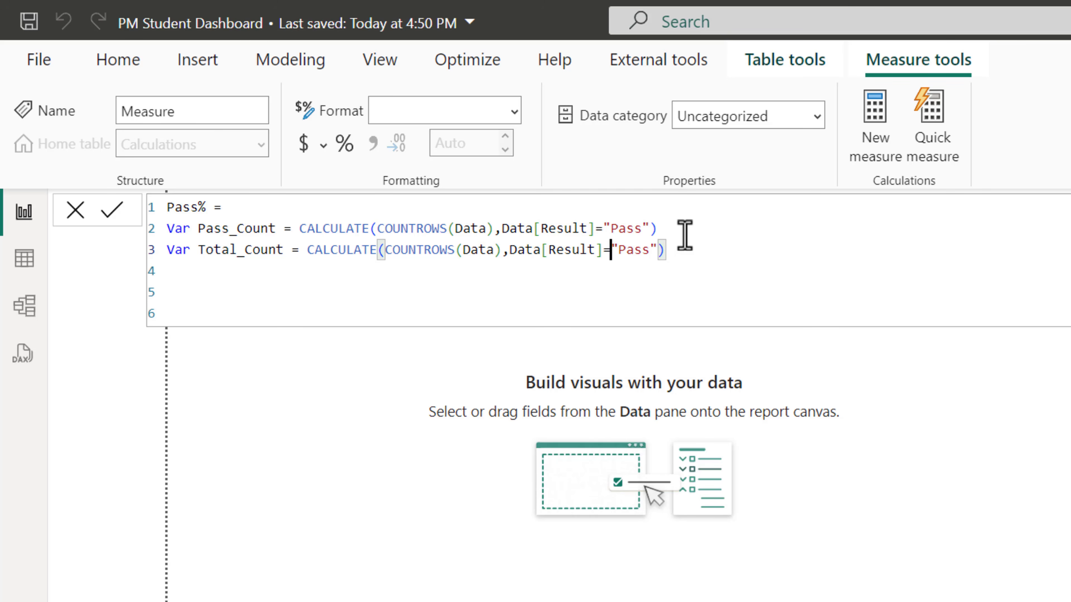
Change the Total_Count filter to Data[Result]<>"Membership"
key(Left)
key(Left)
key(Left)
key(Left)
key(Left)
key(Left)
key(Left)
key(Left)
text(<>)
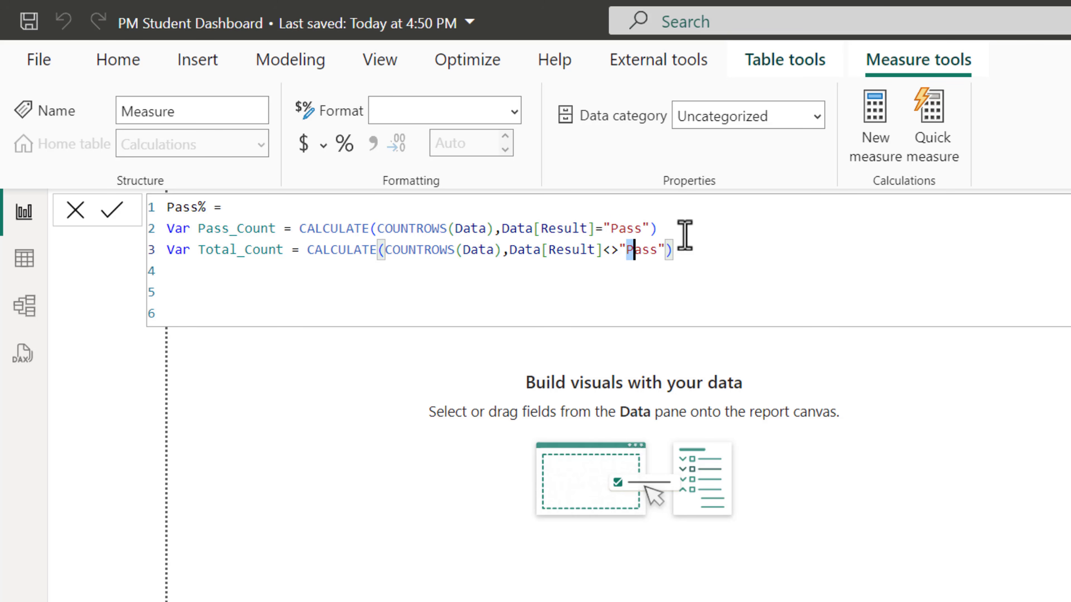
key(shift+Right)
key(shift+Right)
key(shift+Right)
text(Me)
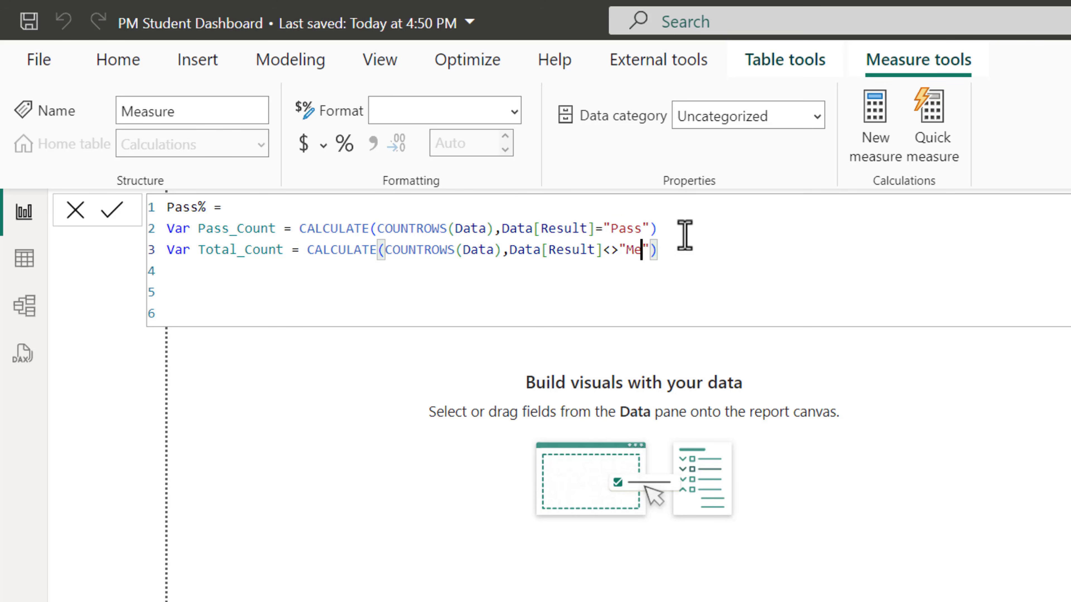
text(mbership)
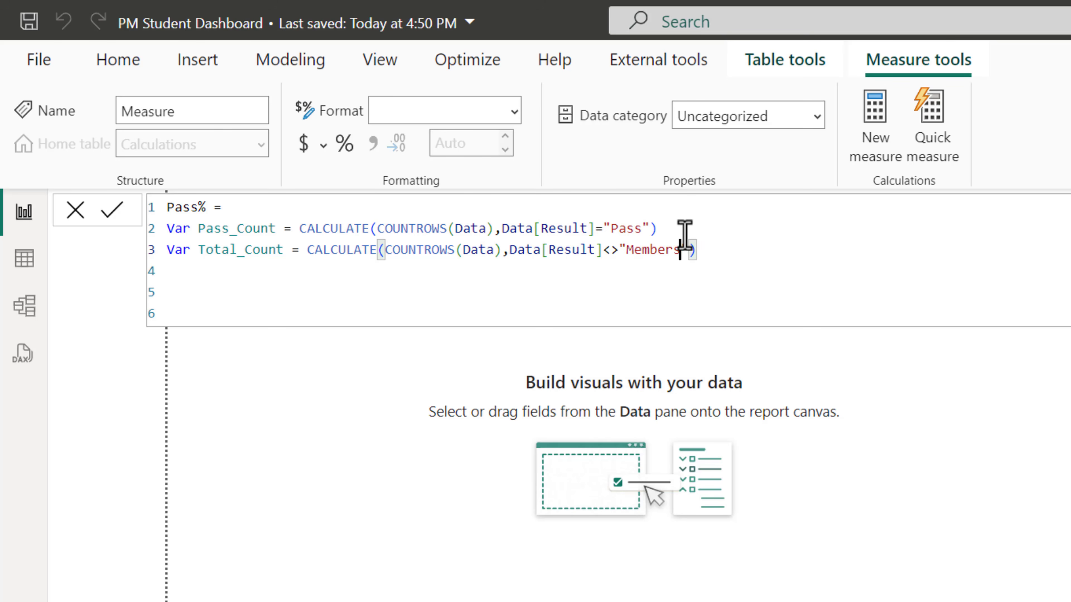
Add a RETURN line and begin a DIVIDE with Pass_Count as the numerator
click(760, 274)
text(Retu)
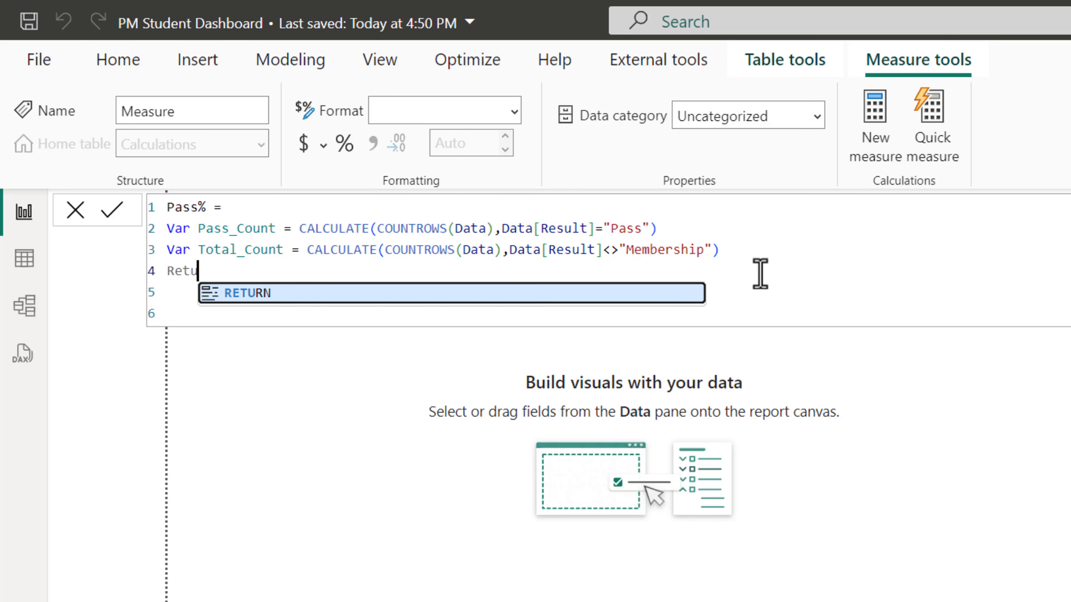
key(BackSpace)
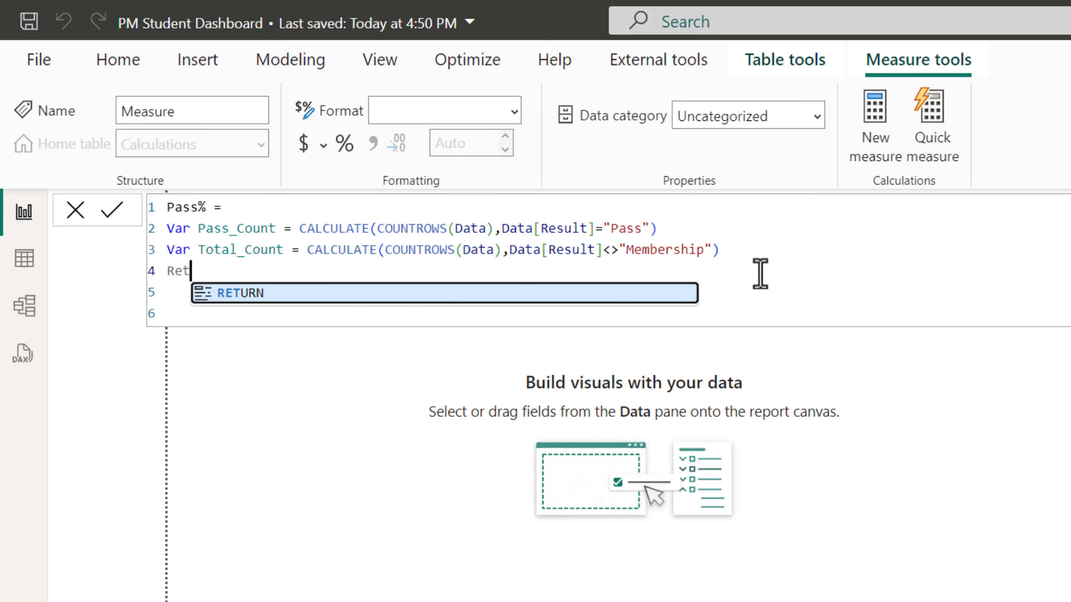
key(BackSpace)
text(tur)
key(Tab)
key(Return)
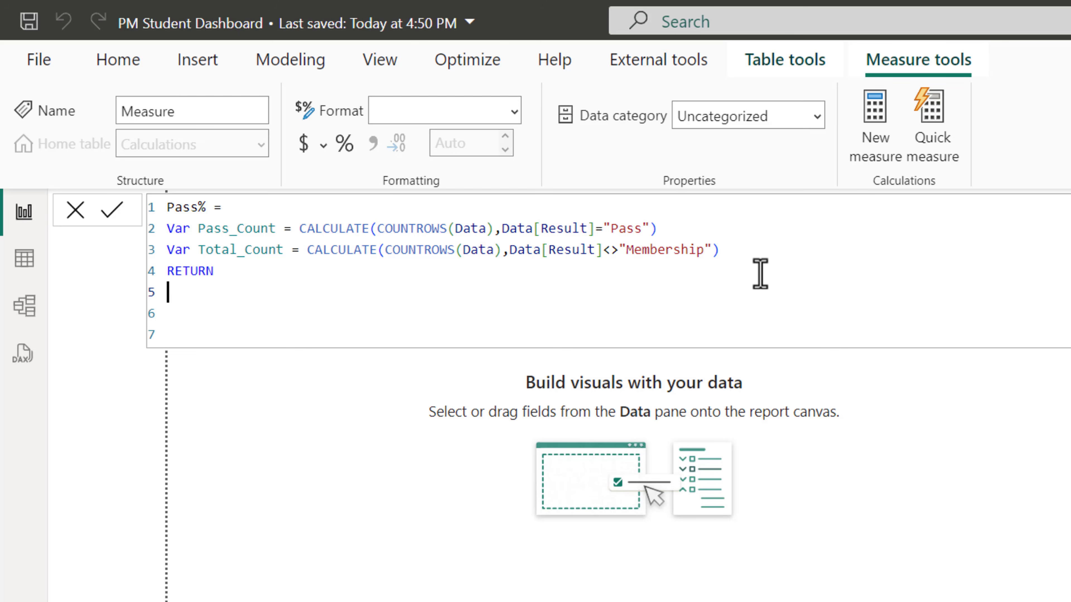
text(div)
key(Tab)
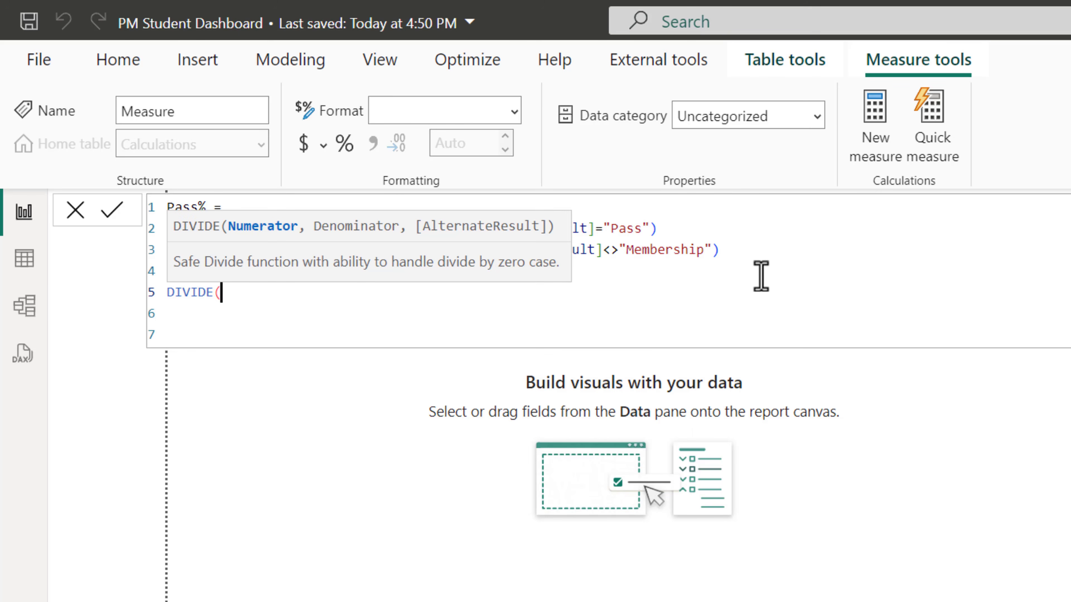
text(pas)
key(Tab)
text(,)
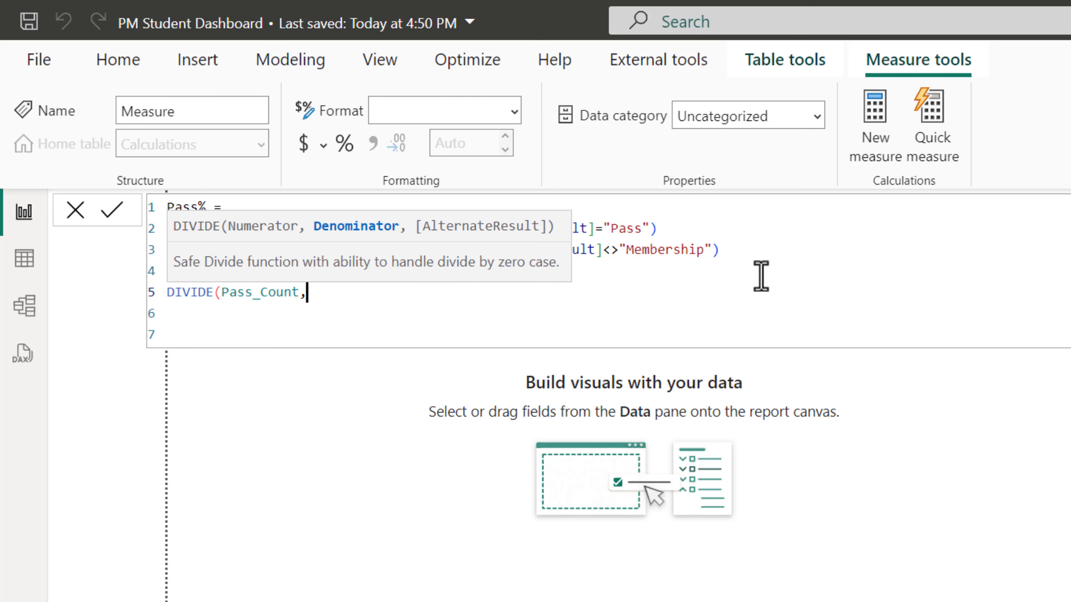
text(tot)
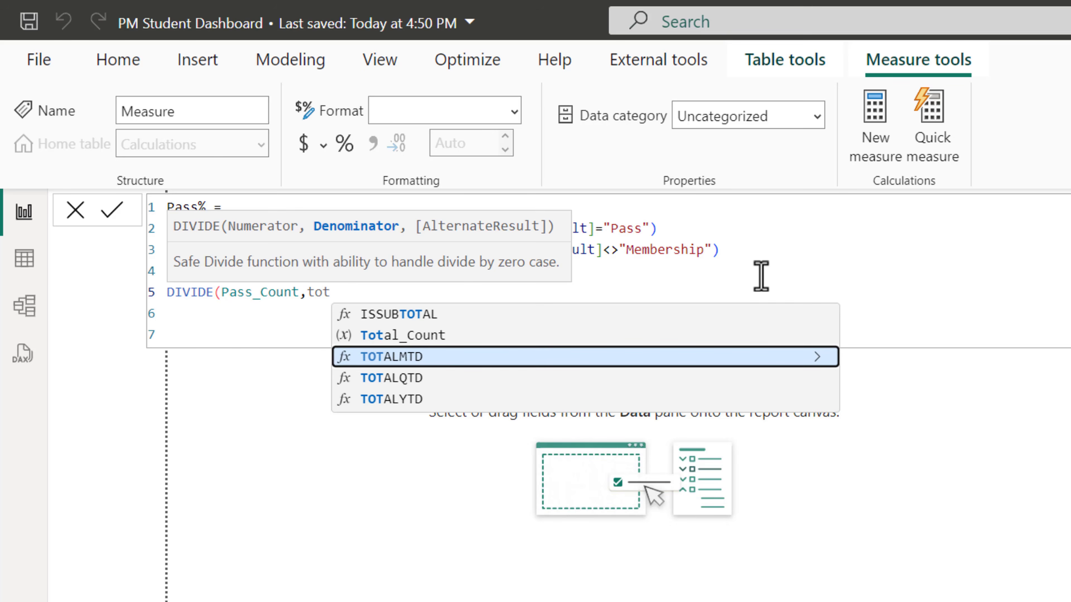
Finish the return as DIVIDE(Pass_Count,Total_Count,BLANK()) and commit the Pass% measure
key(Up)
key(Tab)
text(,)
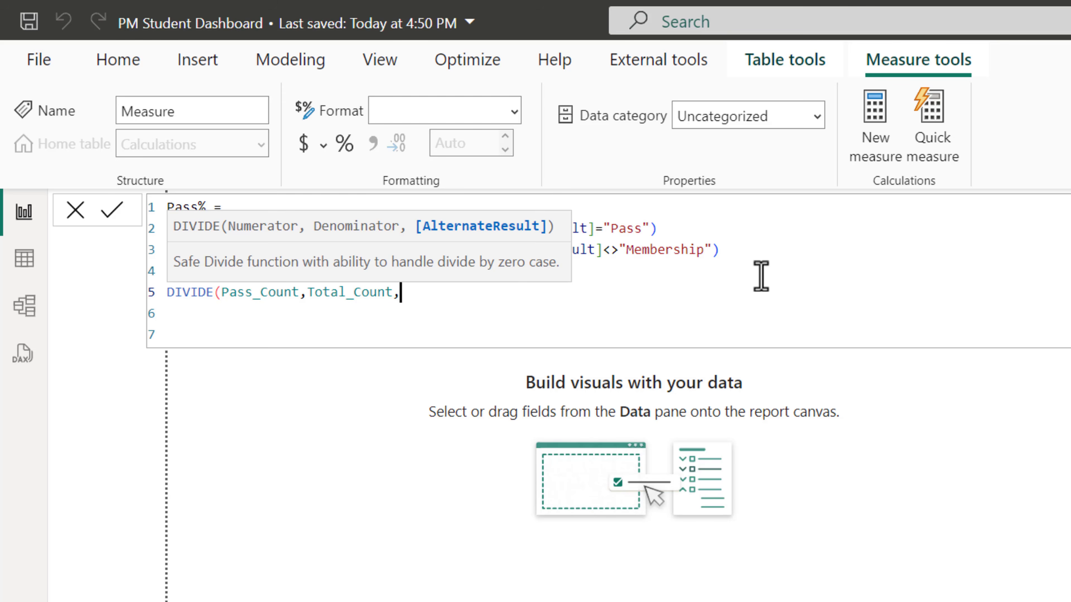
text(bl)
key(Tab)
text()))
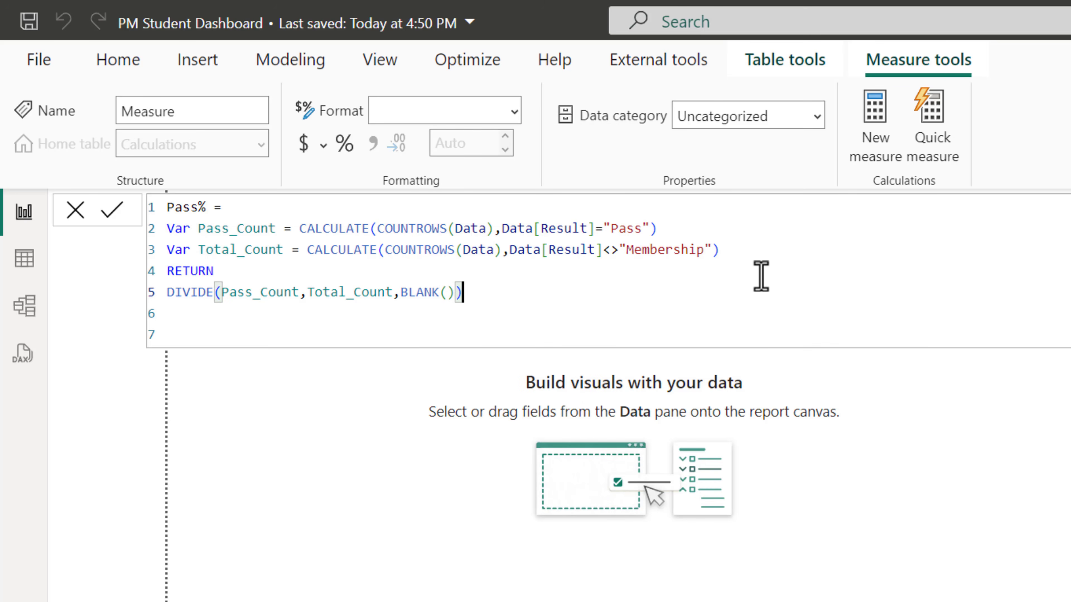
key(Return)
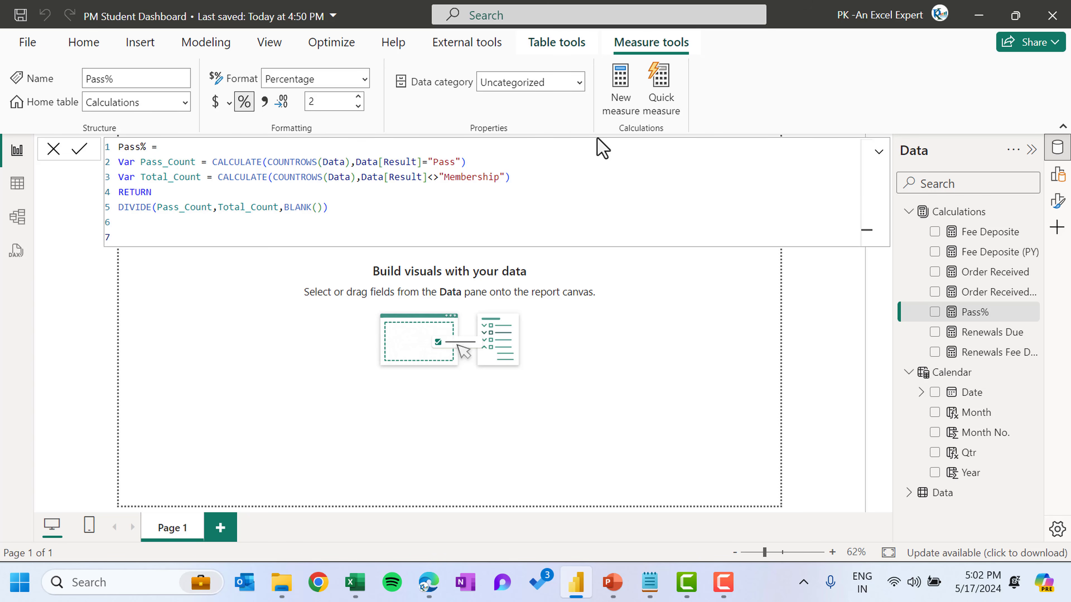
Create a new measure Fail% defined as 1-[Pass%]
click(440, 192)
click(621, 110)
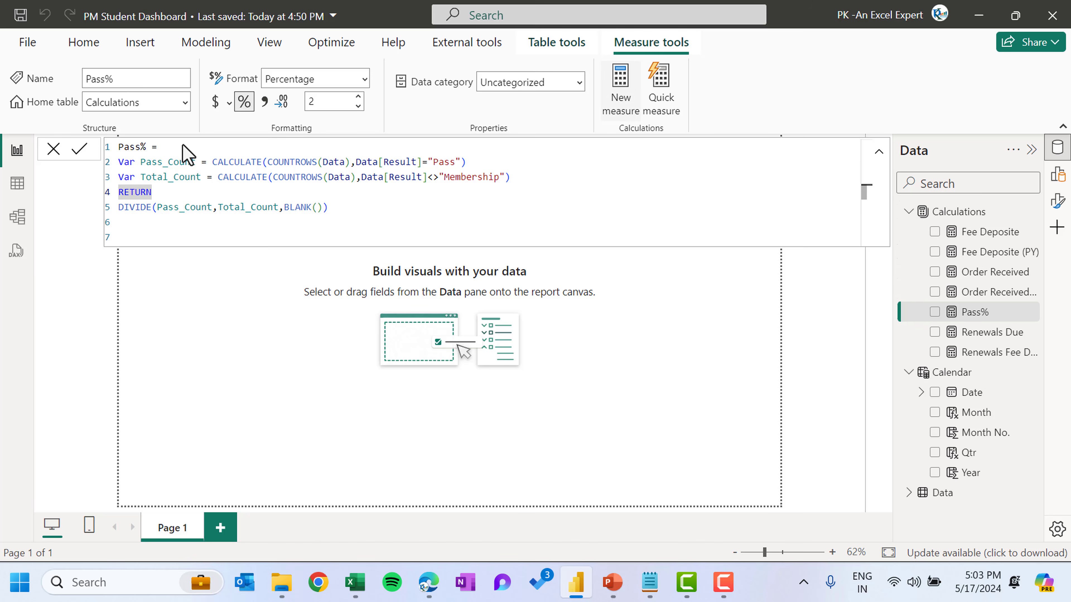
text(Fail)
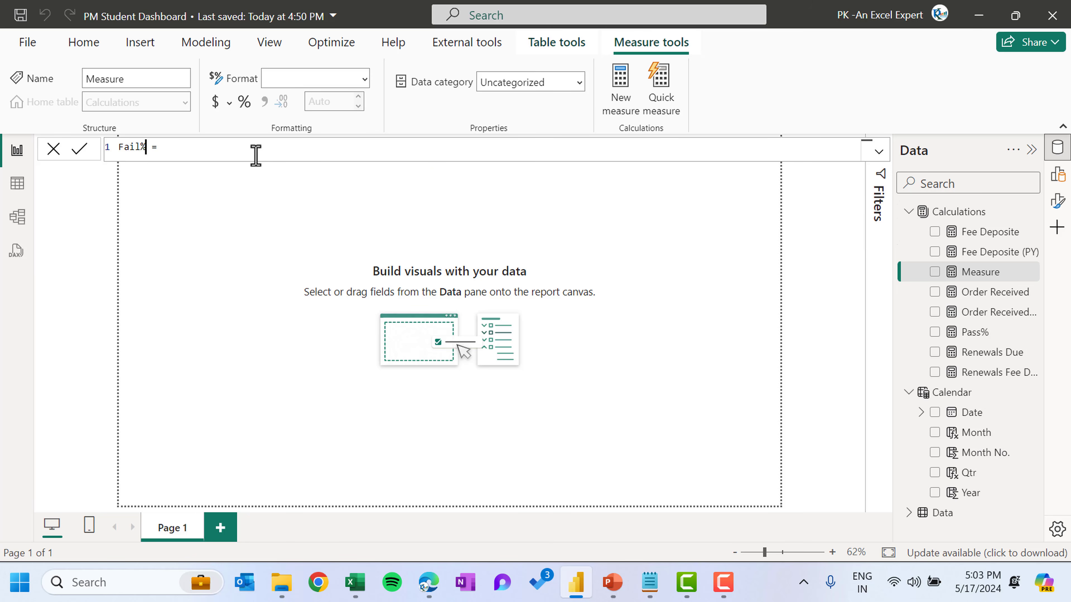
click(260, 156)
text(1-[Pass%])
key(Tab)
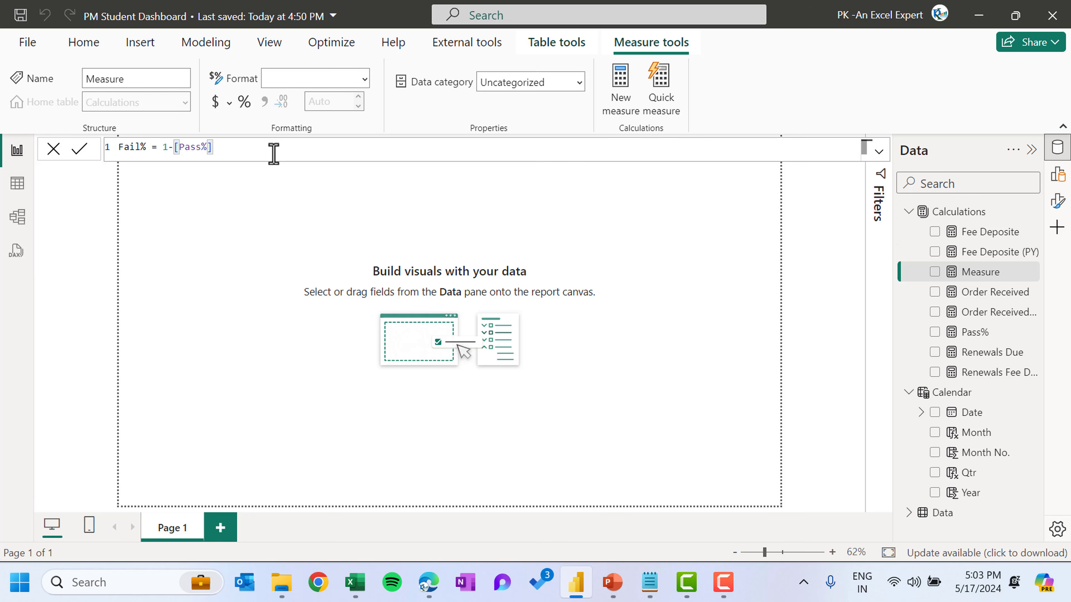
Format Fail% as a percentage and save the report
click(246, 104)
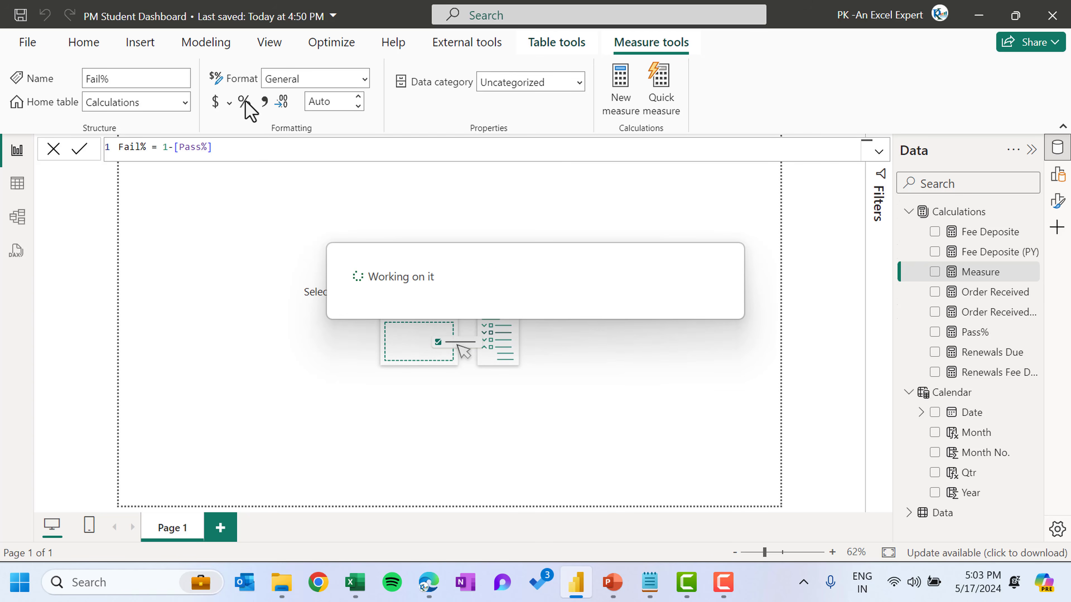
click(244, 105)
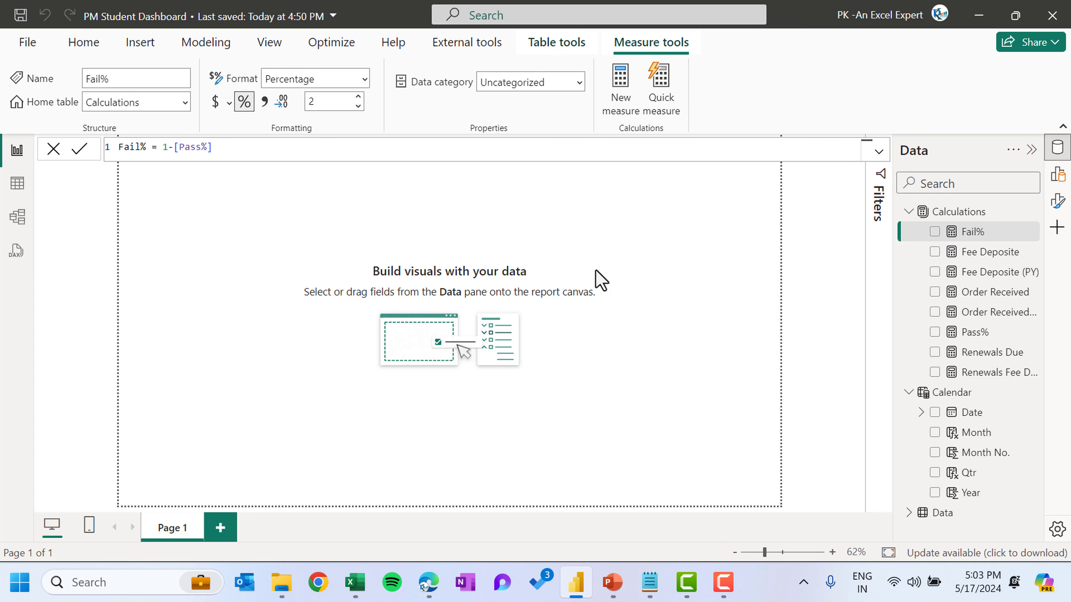
key(ctrl+s)
key(F9)
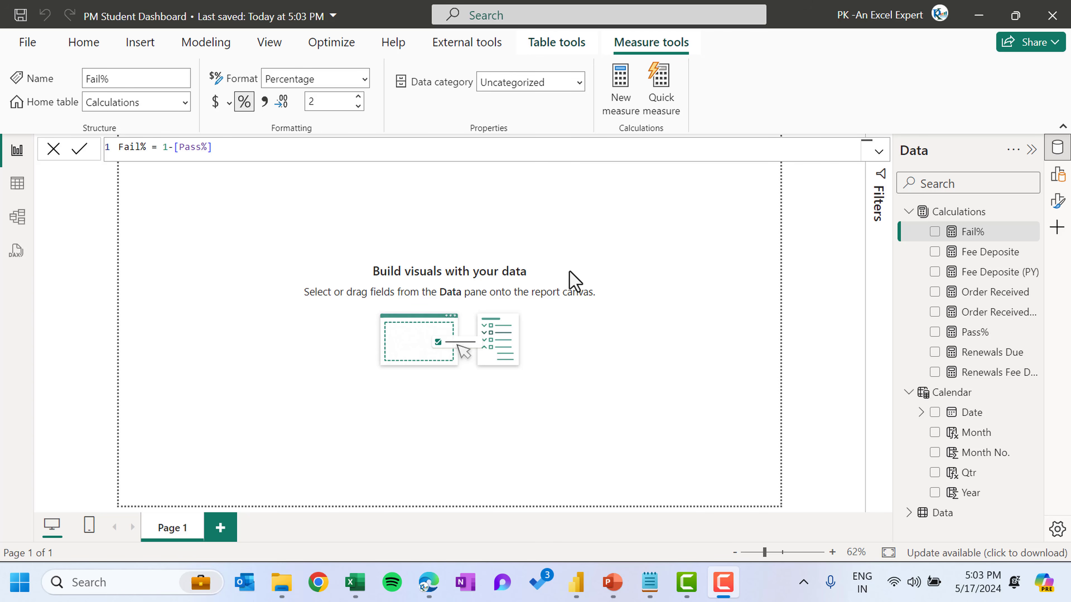
Switch to the Background and Colors presentation in PowerPoint
click(618, 590)
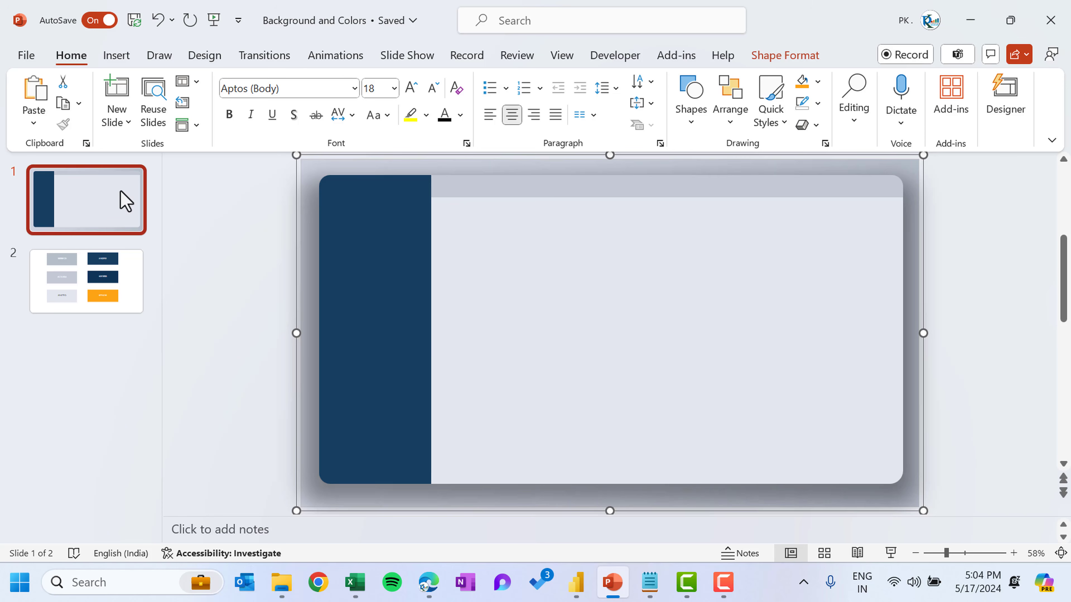
Move the individual background shapes on the first slide one at a time, undoing each move
click(118, 202)
click(526, 251)
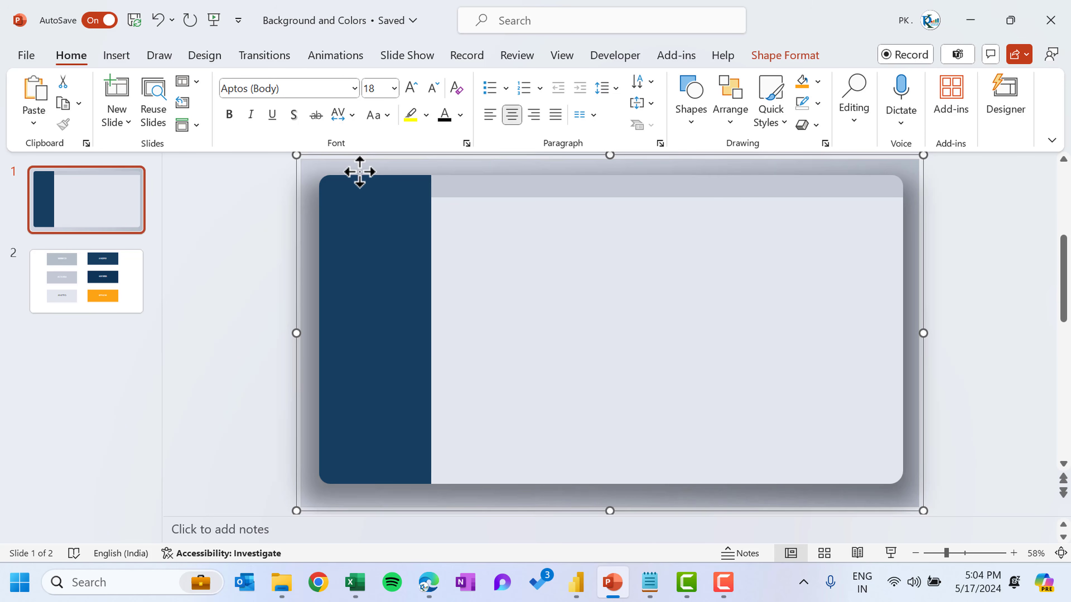
drag(344, 166, 456, 160)
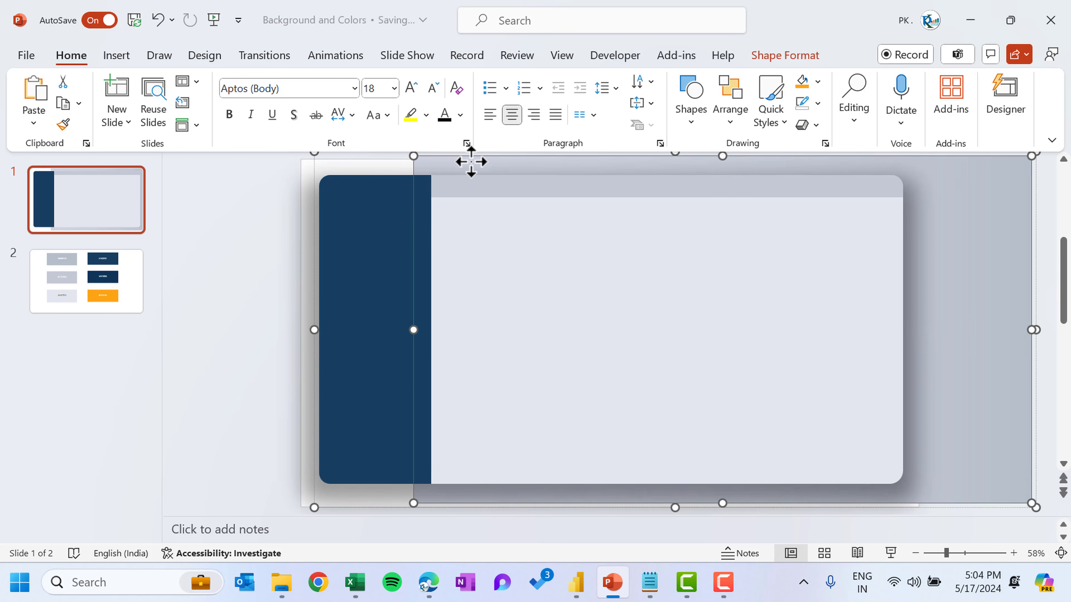
key(ctrl+z)
click(414, 194)
drag(414, 194, 333, 215)
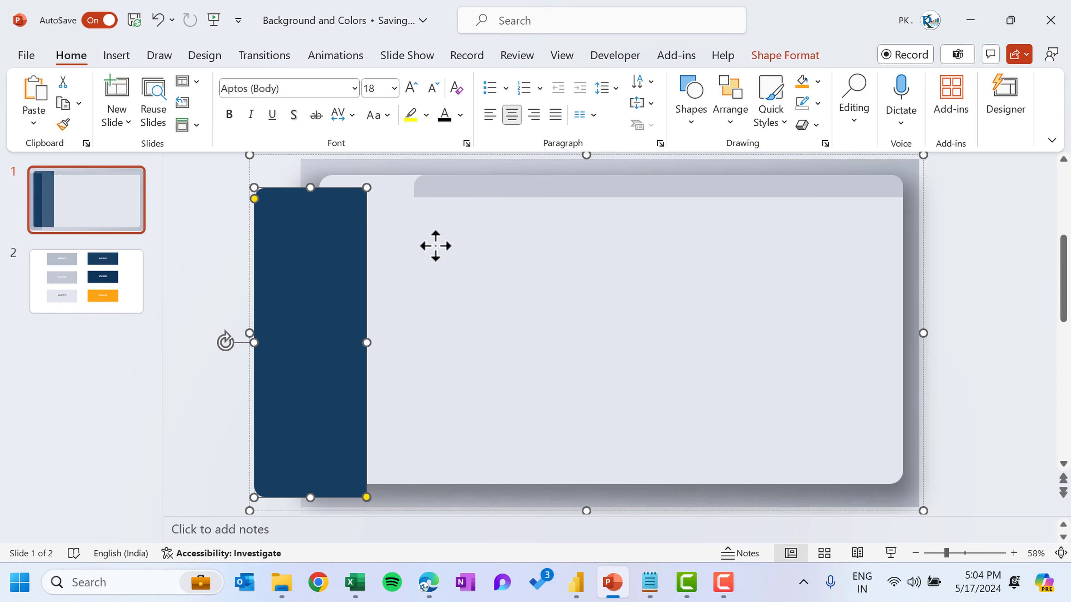
key(ctrl+z)
click(533, 186)
drag(533, 186, 617, 229)
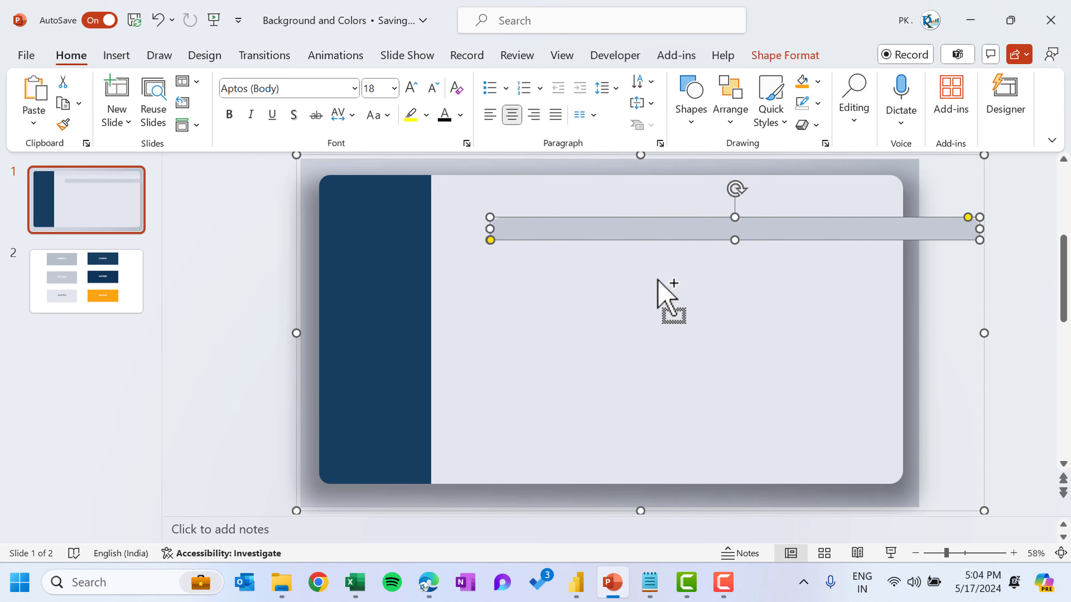
key(ctrl+z)
click(621, 280)
drag(622, 280, 764, 296)
key(ctrl+z)
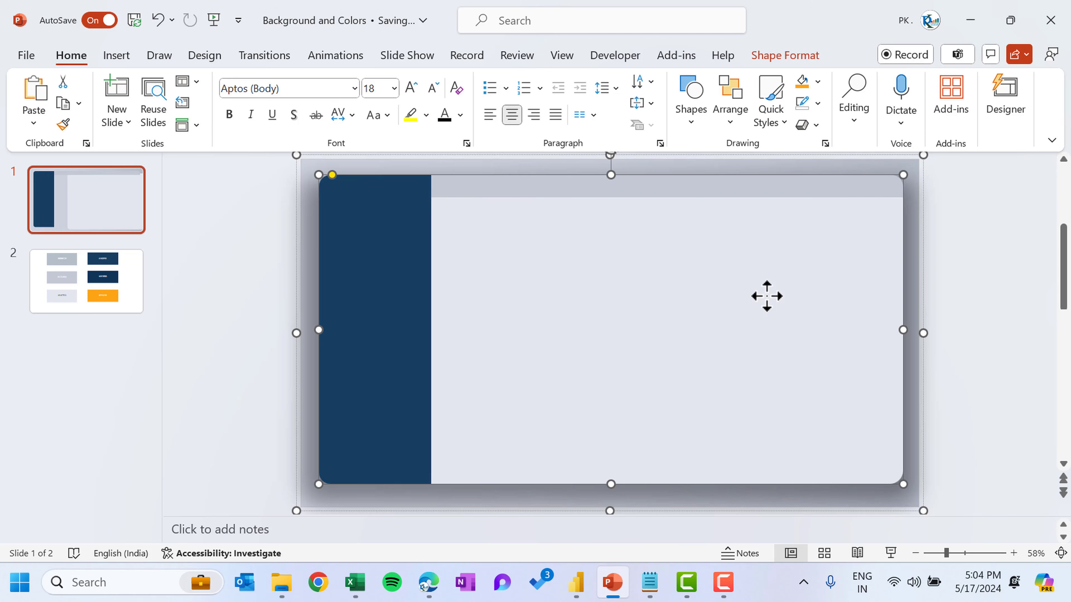
click(255, 218)
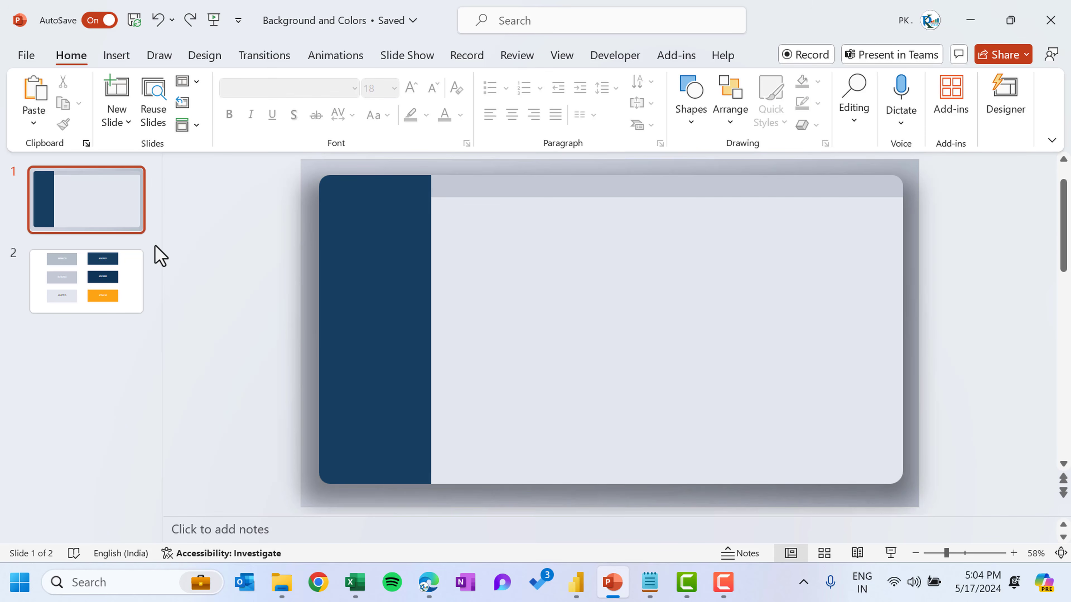
Review the colour palette slide and the shapes on the background slide
click(119, 279)
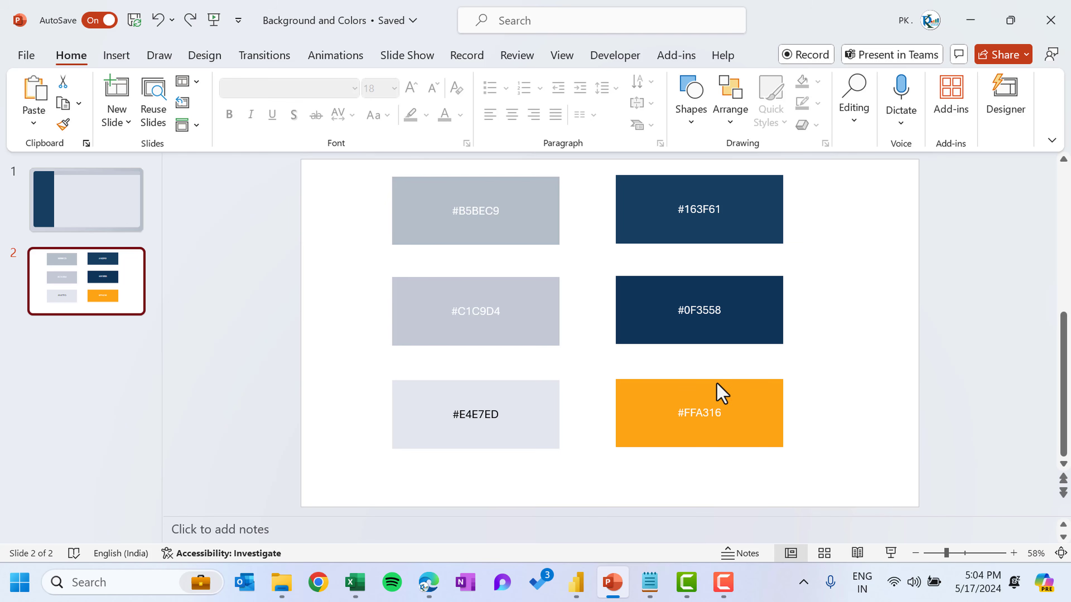
click(89, 194)
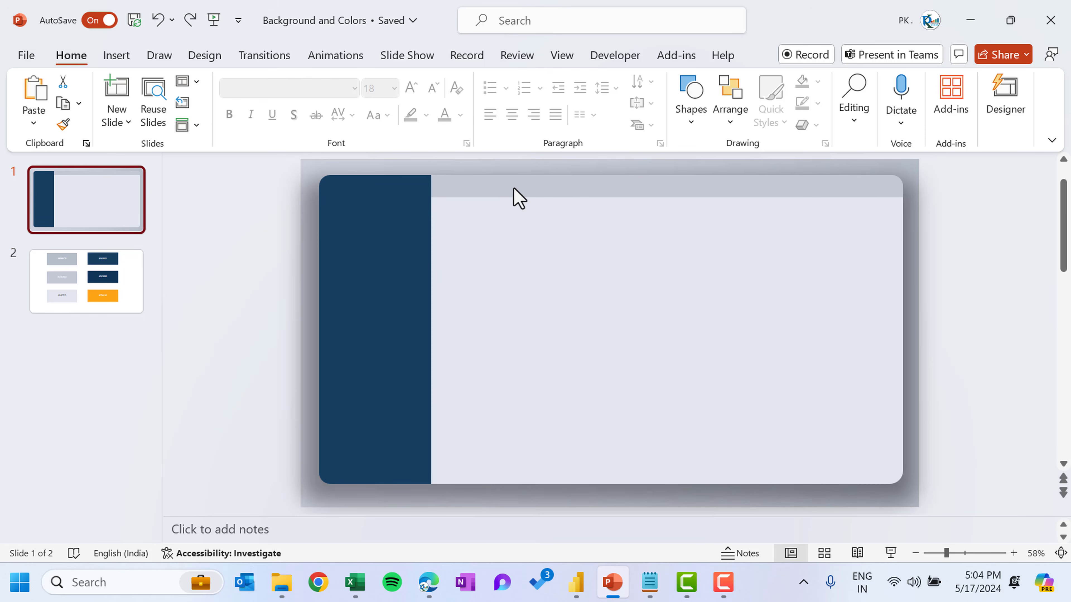
click(524, 185)
right_click(530, 180)
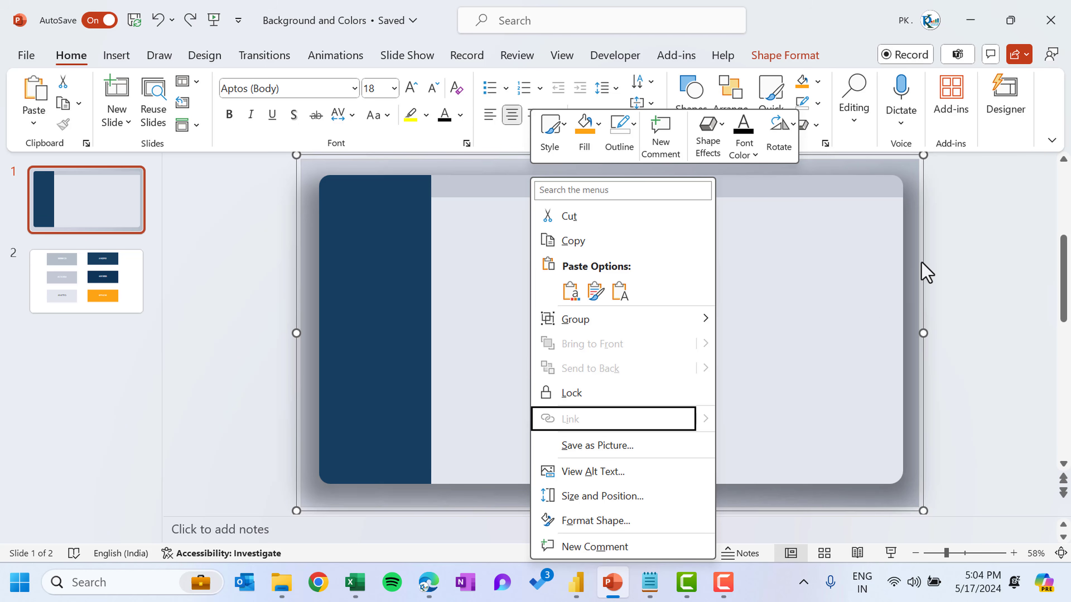
click(986, 238)
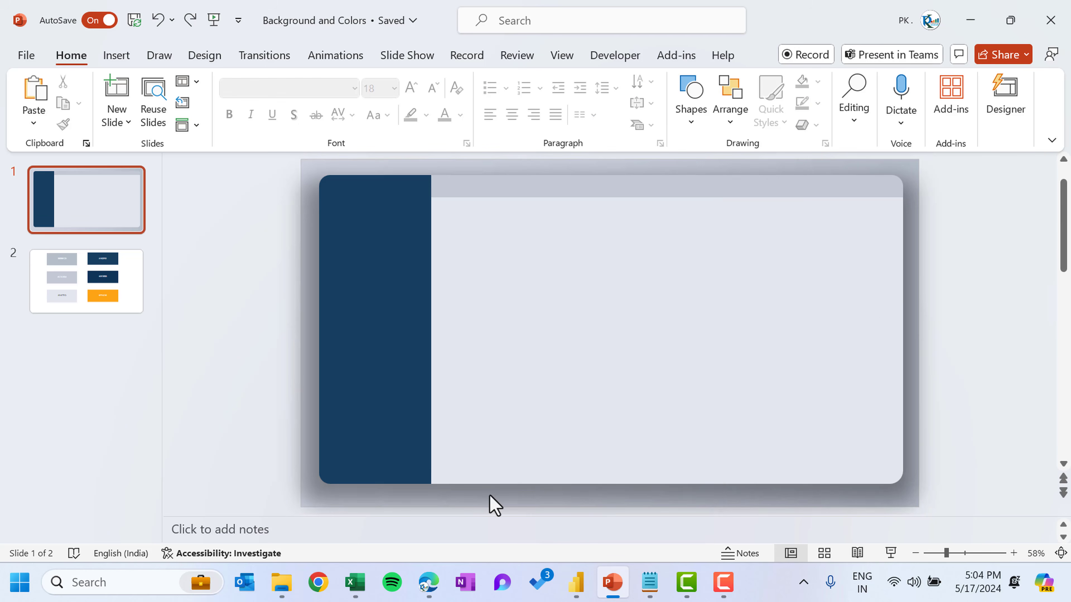
Preview the exported Background image from the project folder, then close the viewer
click(282, 582)
click(333, 475)
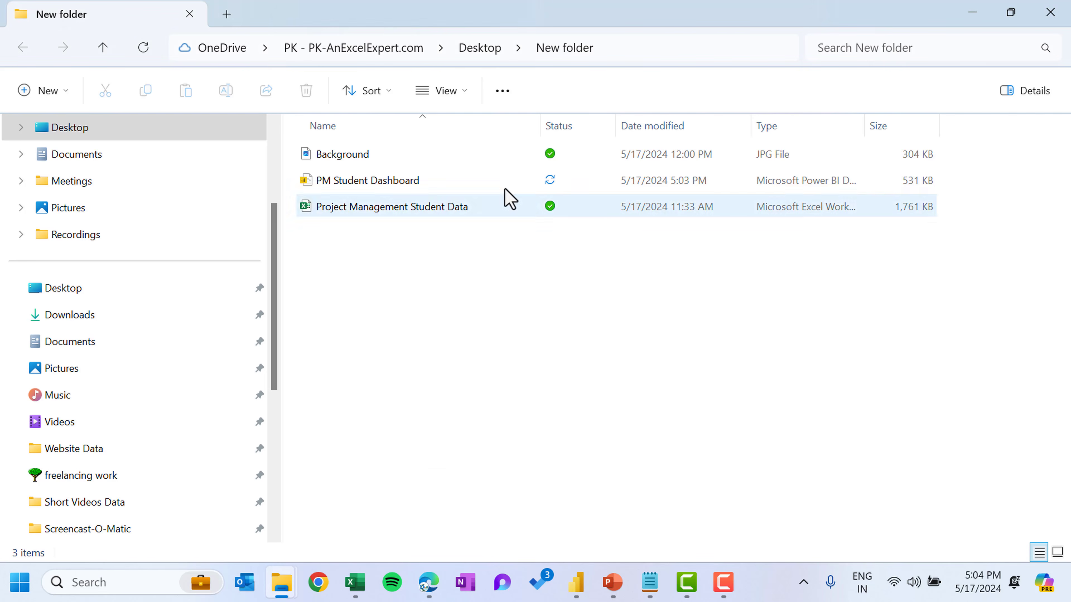
double_click(375, 158)
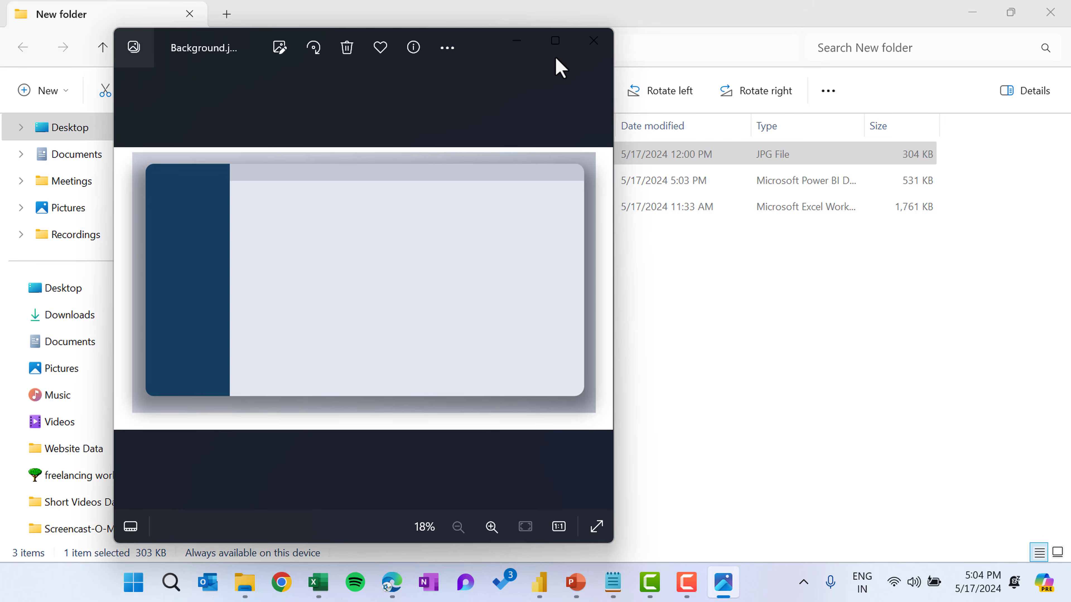
click(593, 42)
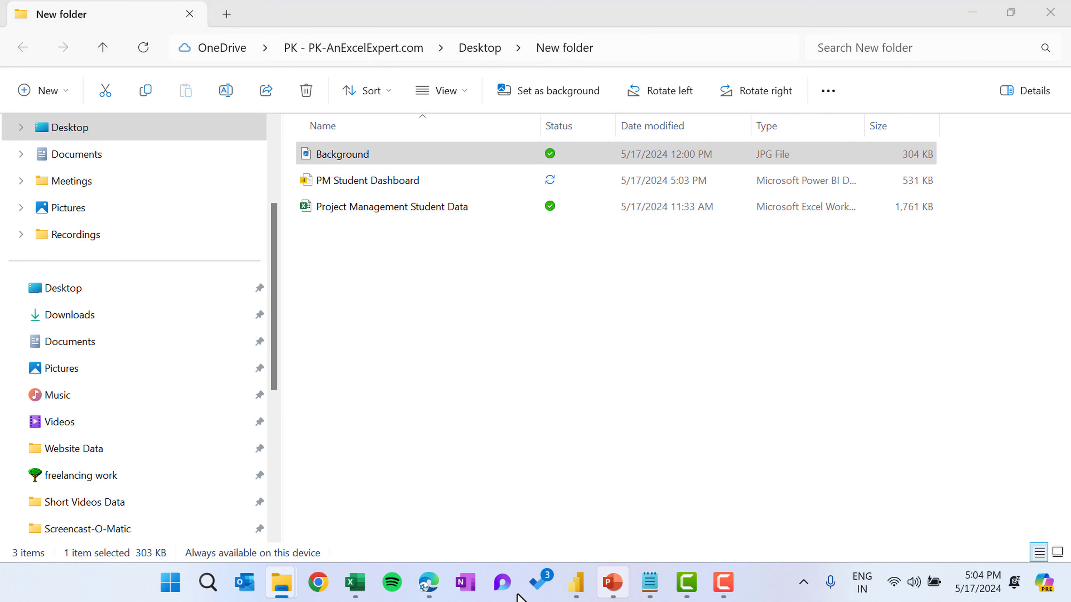
In Power BI, set the report canvas background image to the Background picture file
click(576, 582)
right_click(543, 240)
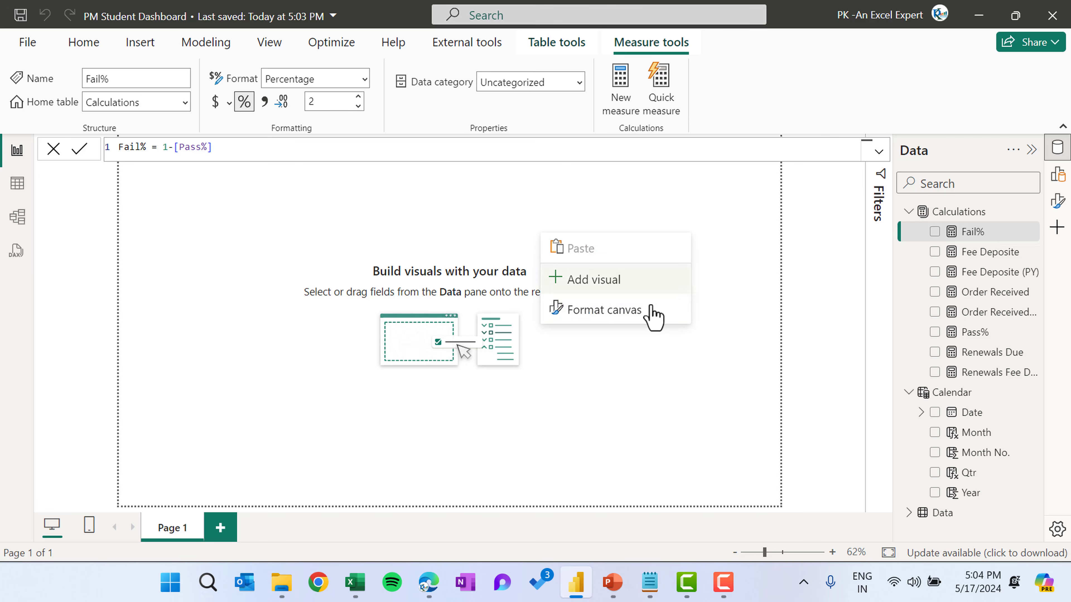
click(632, 311)
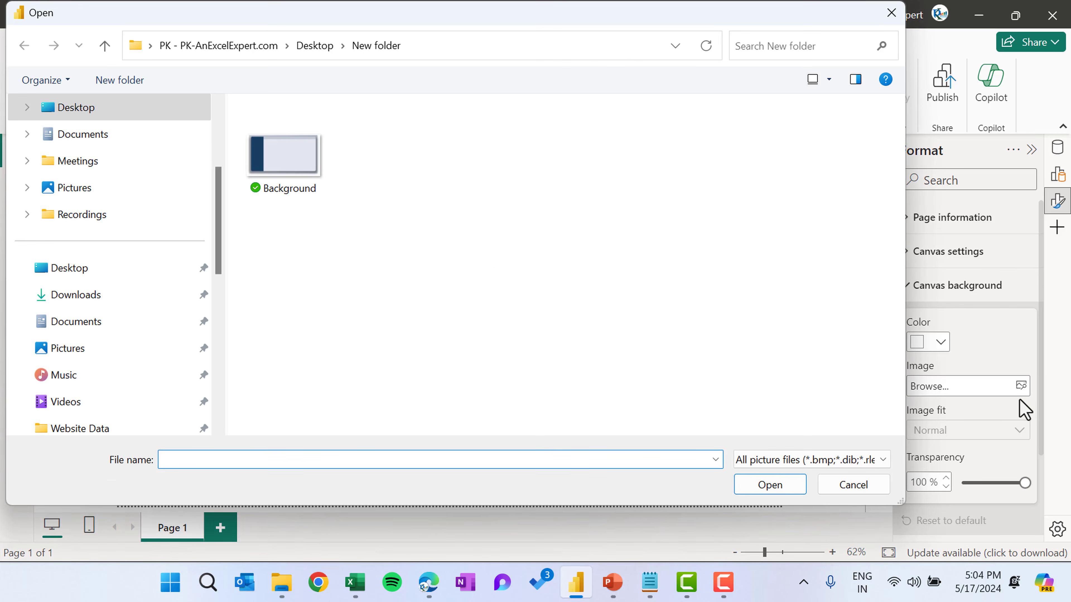
click(292, 155)
click(788, 486)
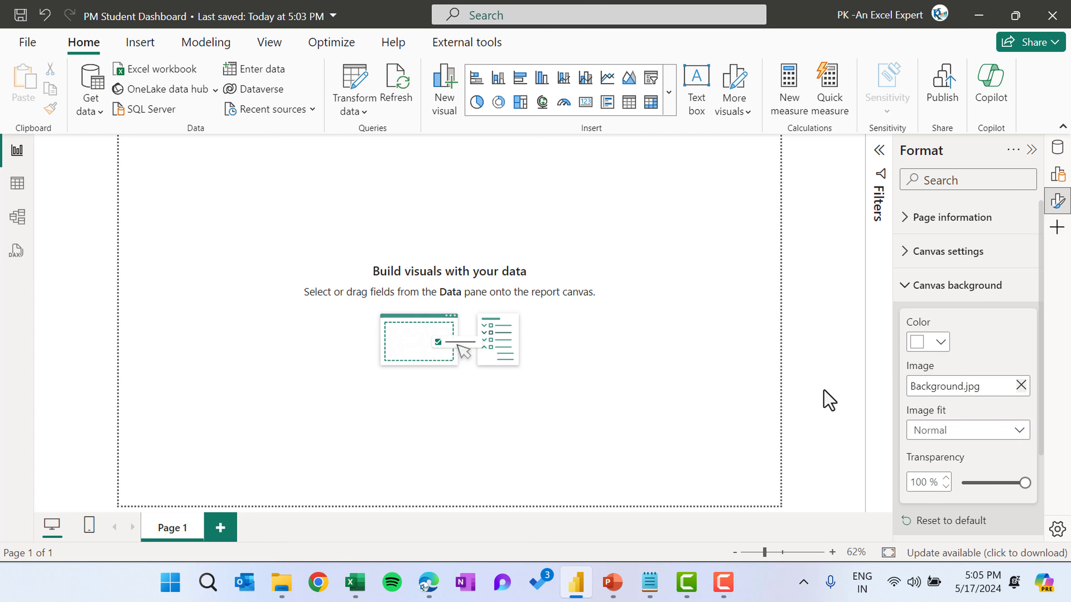
Set the canvas background image fit to Fill and its transparency to 0%
click(939, 432)
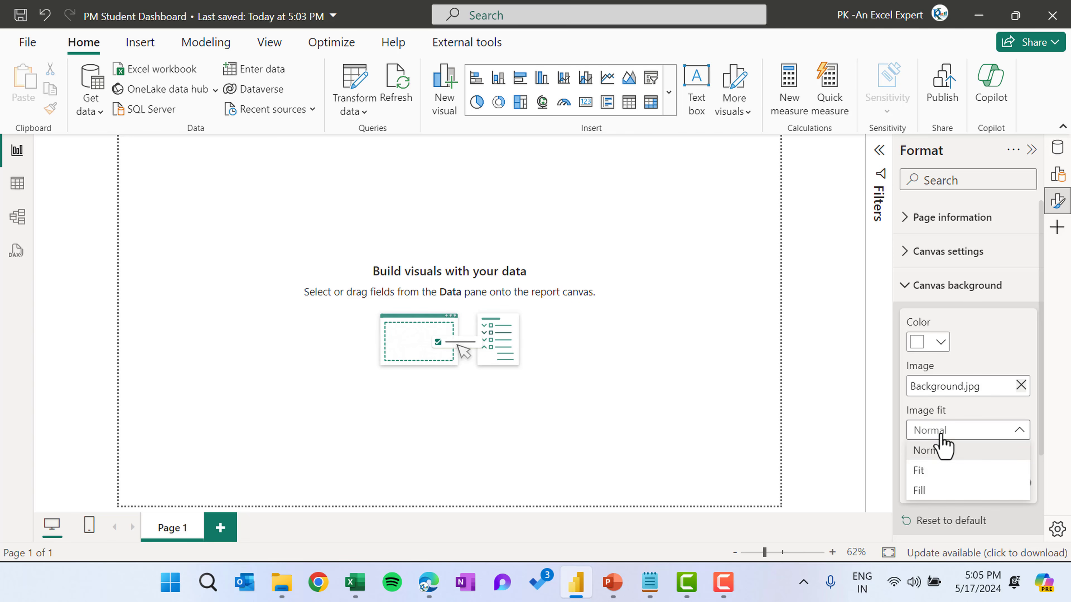
click(925, 490)
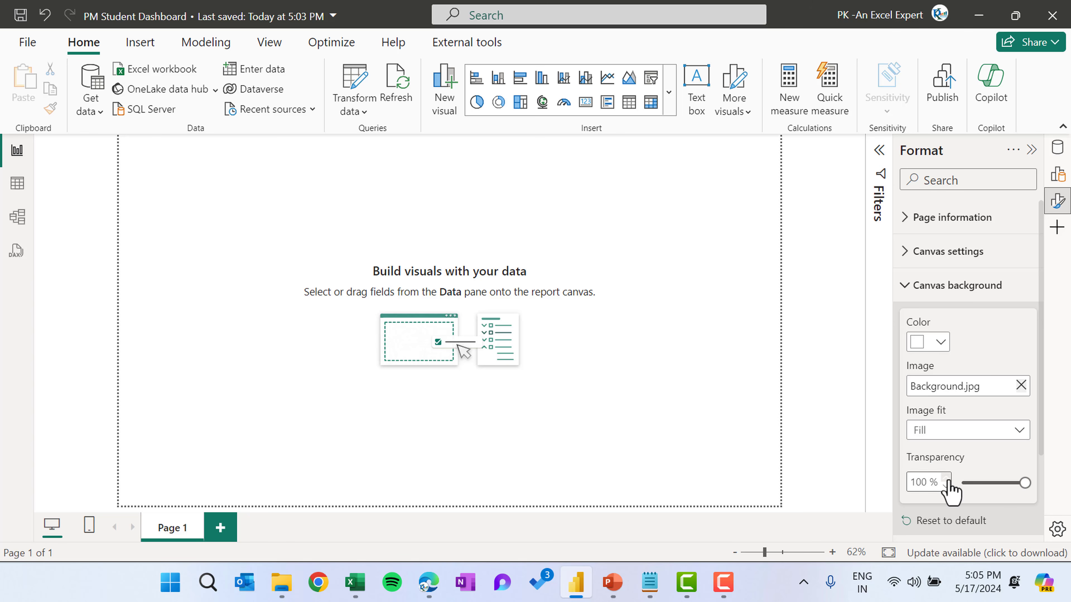
drag(1024, 482, 918, 486)
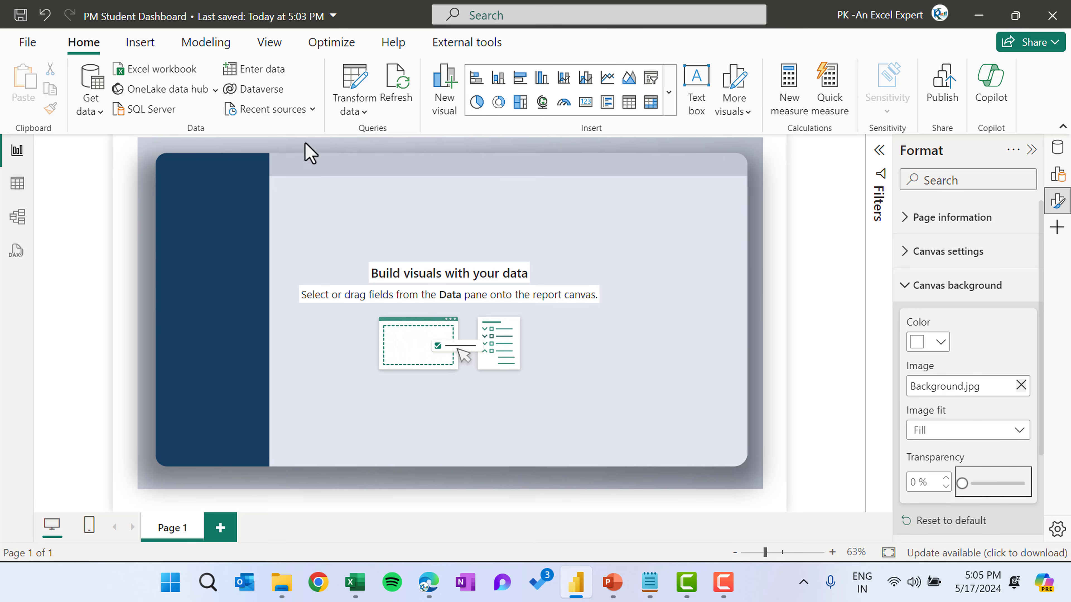
click(549, 321)
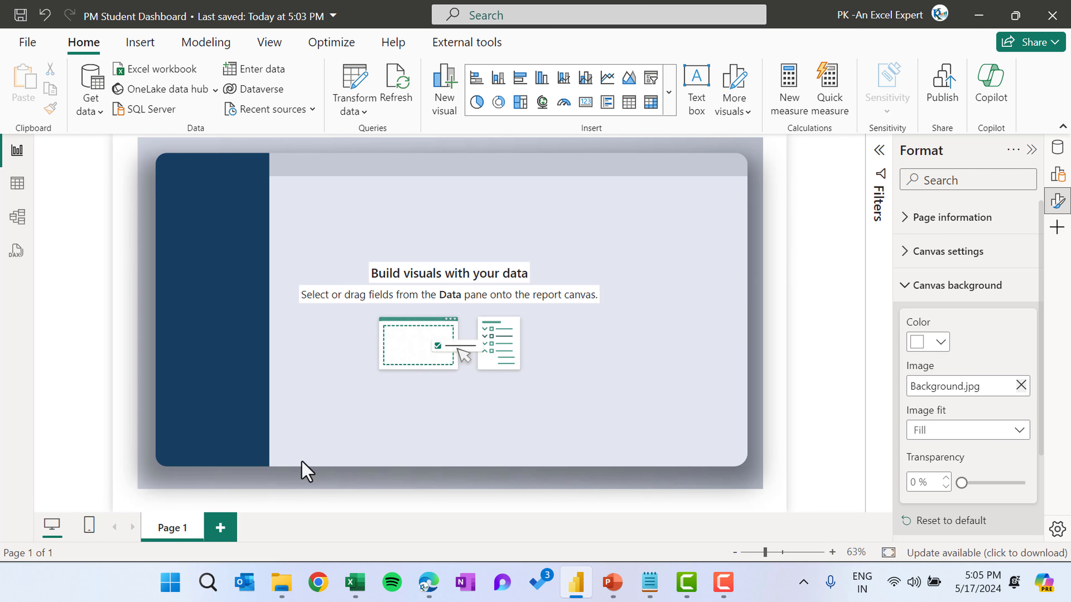
Rename the report page to Summary
double_click(184, 534)
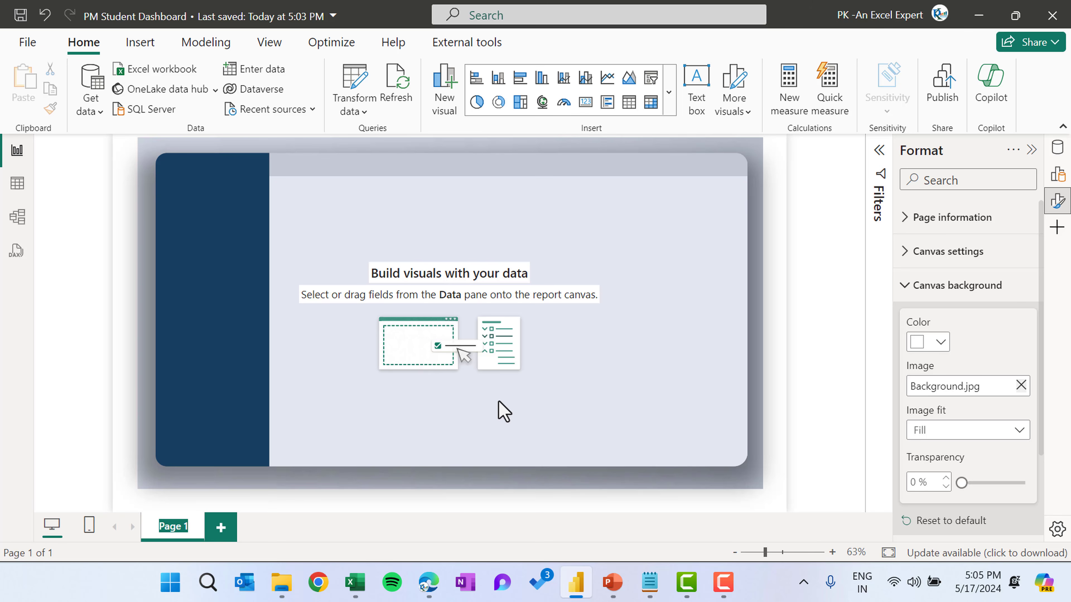
text(Supp)
key(BackSpace)
key(BackSpace)
text(mmary)
key(Return)
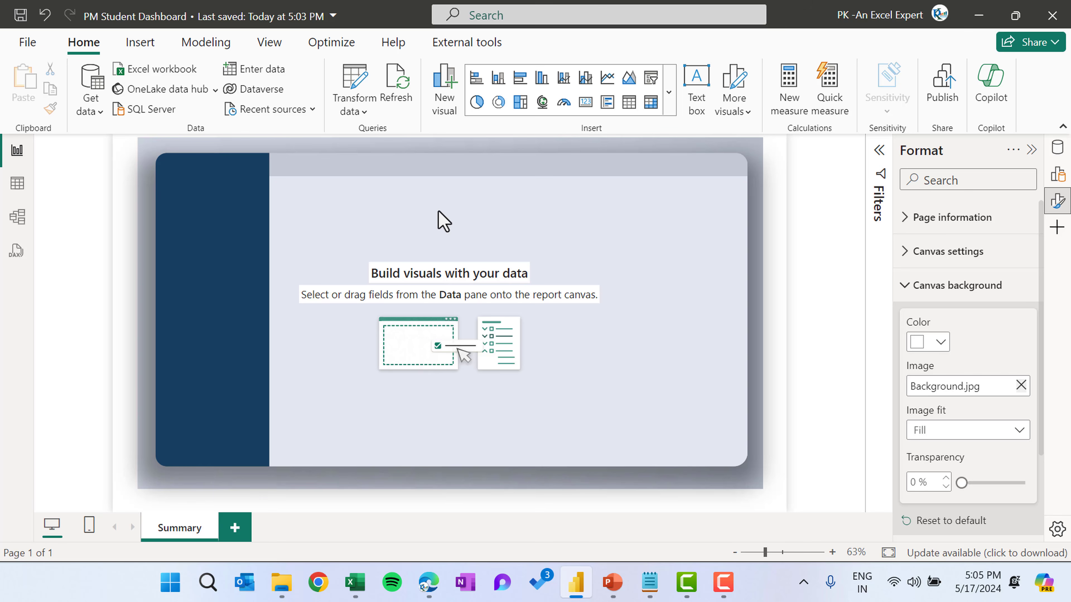
Insert a slicer, add the Calendar Year field to it, and shrink its height
click(670, 103)
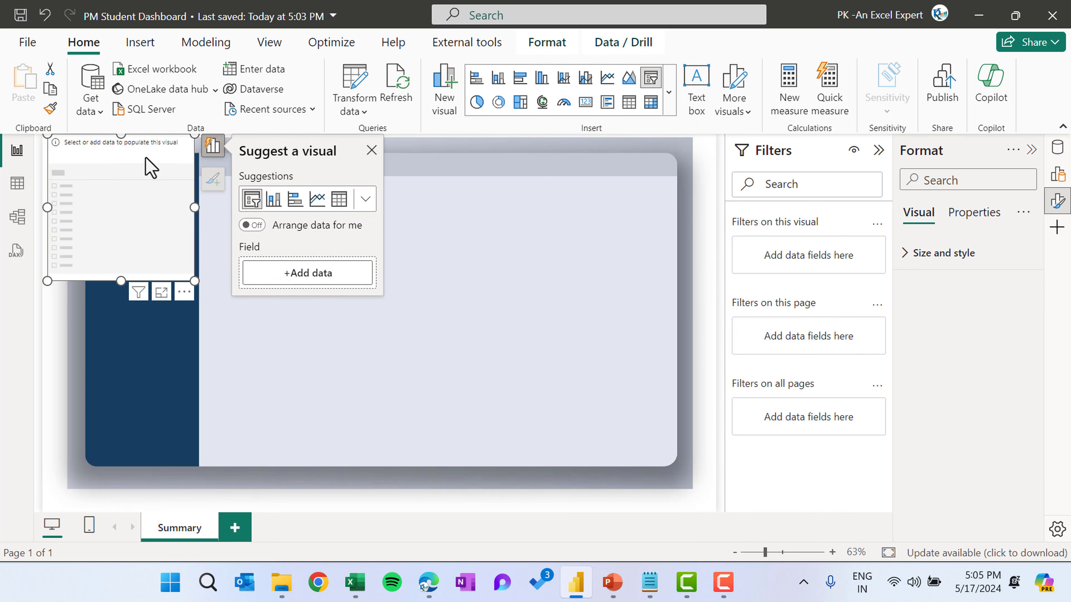
drag(237, 184, 380, 226)
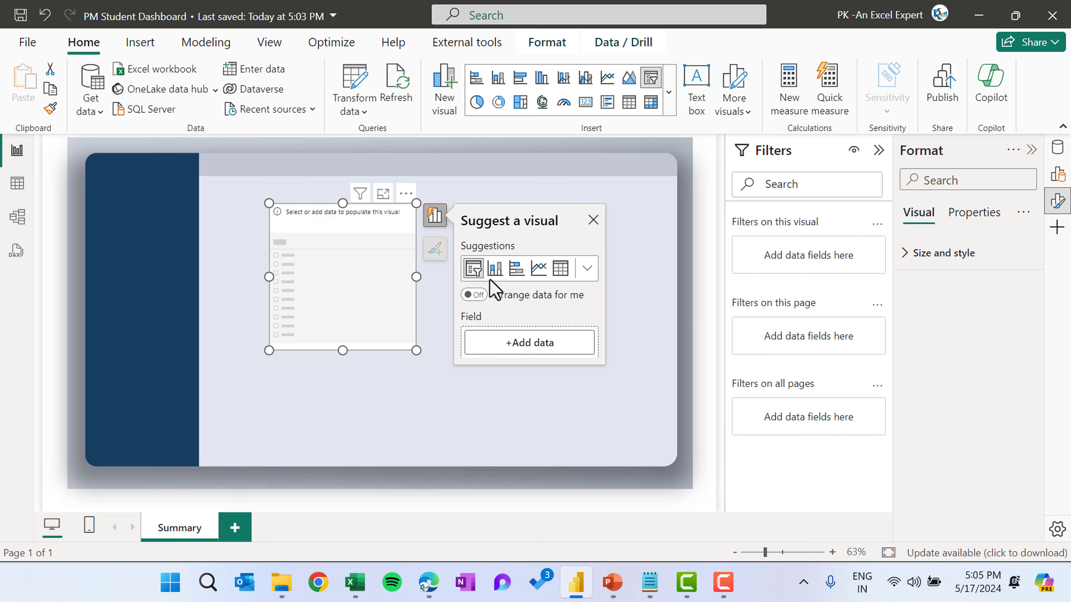
click(521, 349)
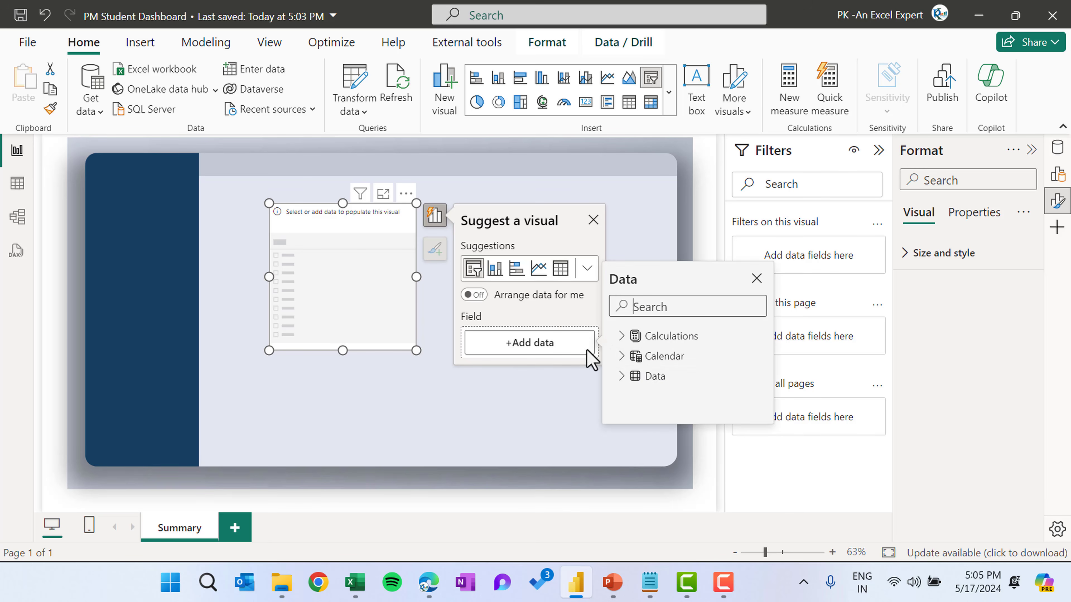
click(624, 358)
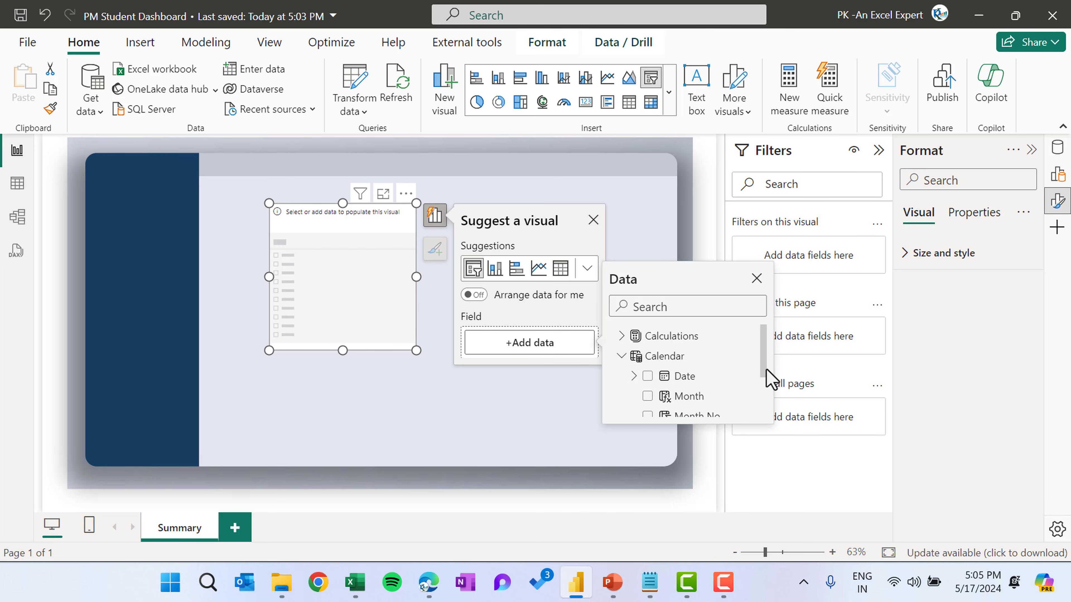
drag(764, 369, 764, 391)
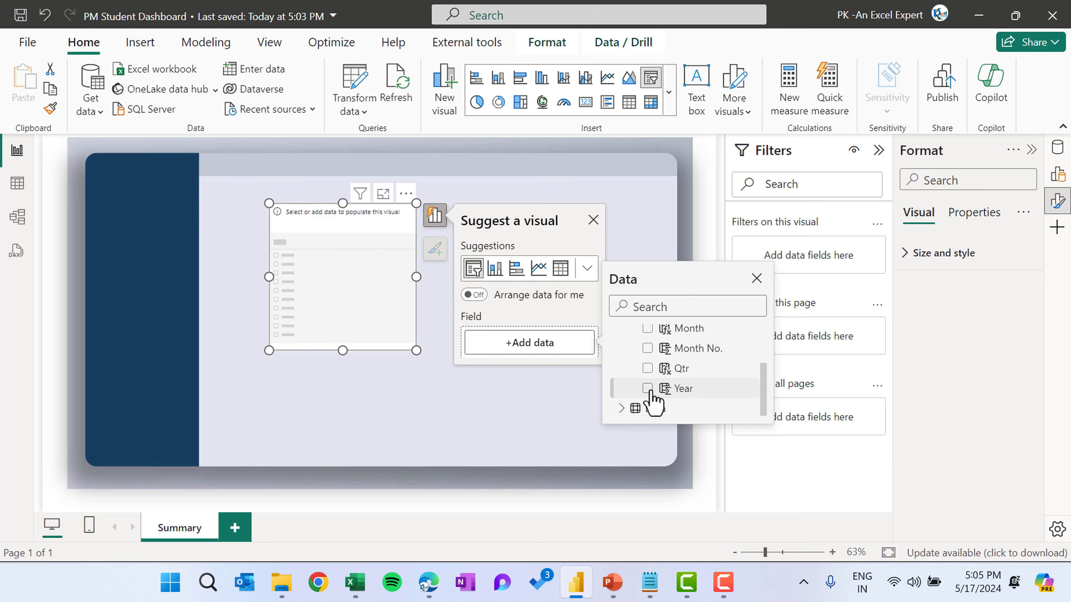
click(635, 386)
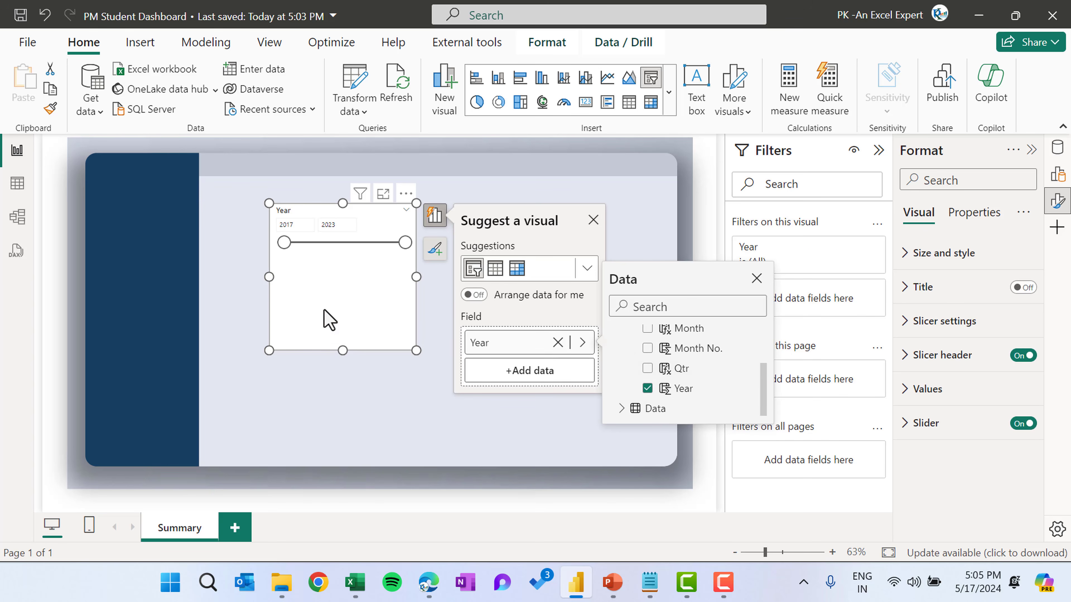
drag(342, 351, 350, 269)
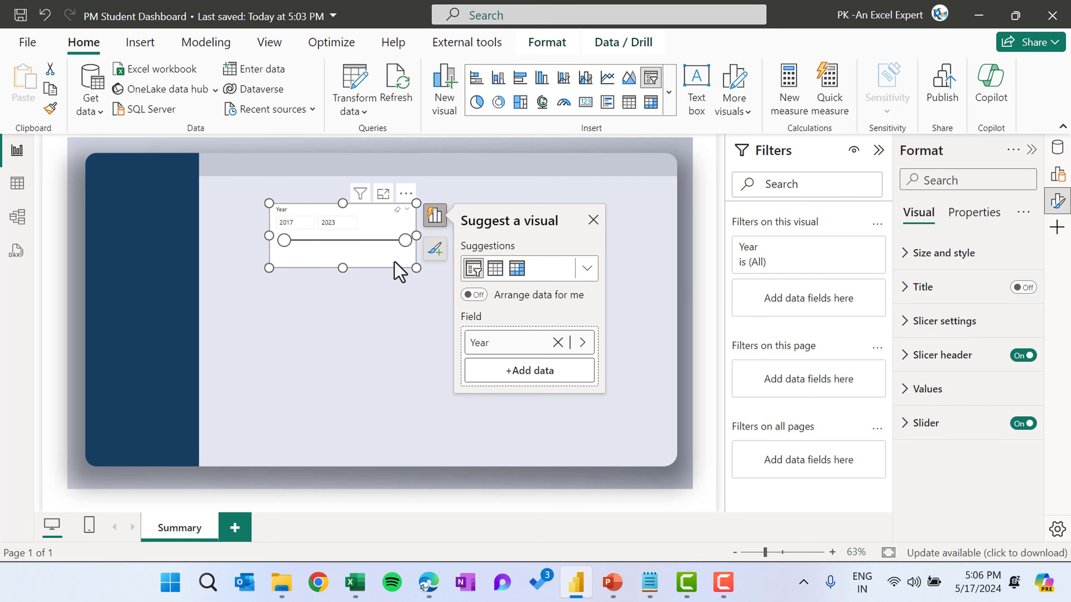
Set the Year slicer's style to Dropdown
click(440, 254)
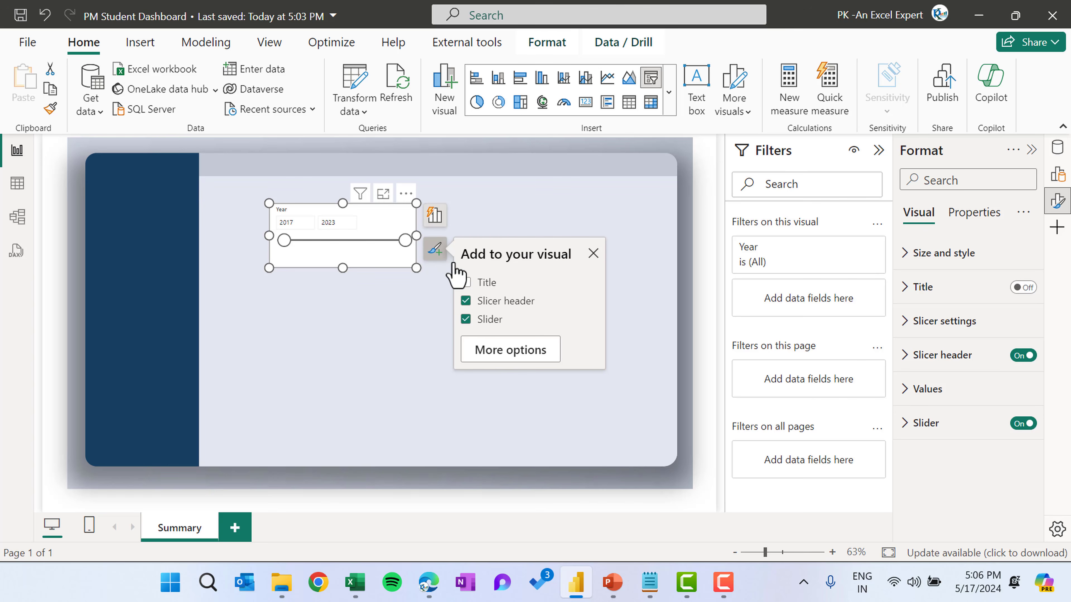
click(518, 355)
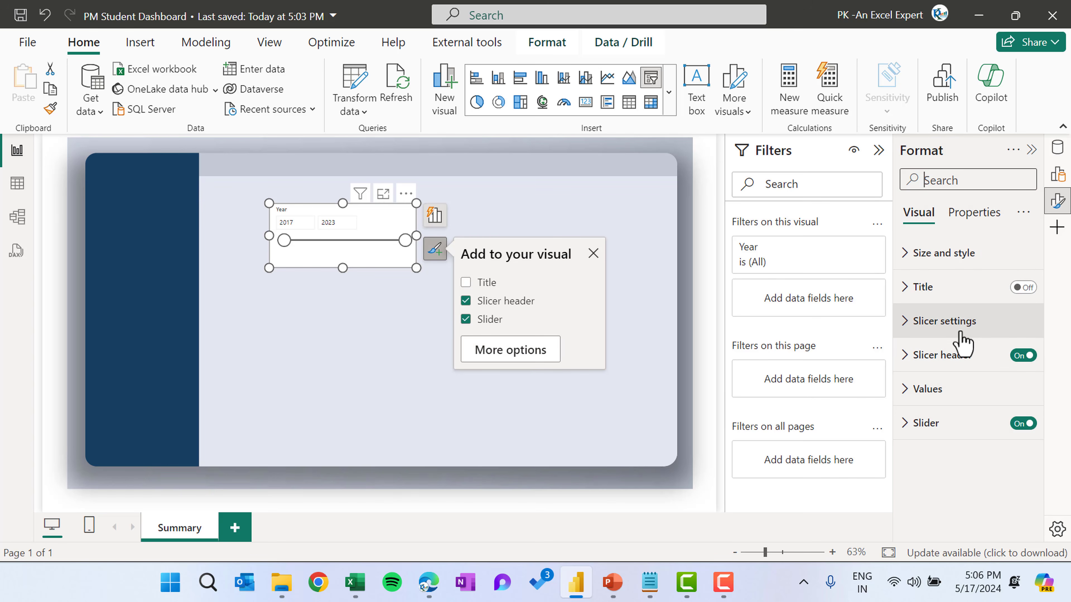
click(957, 322)
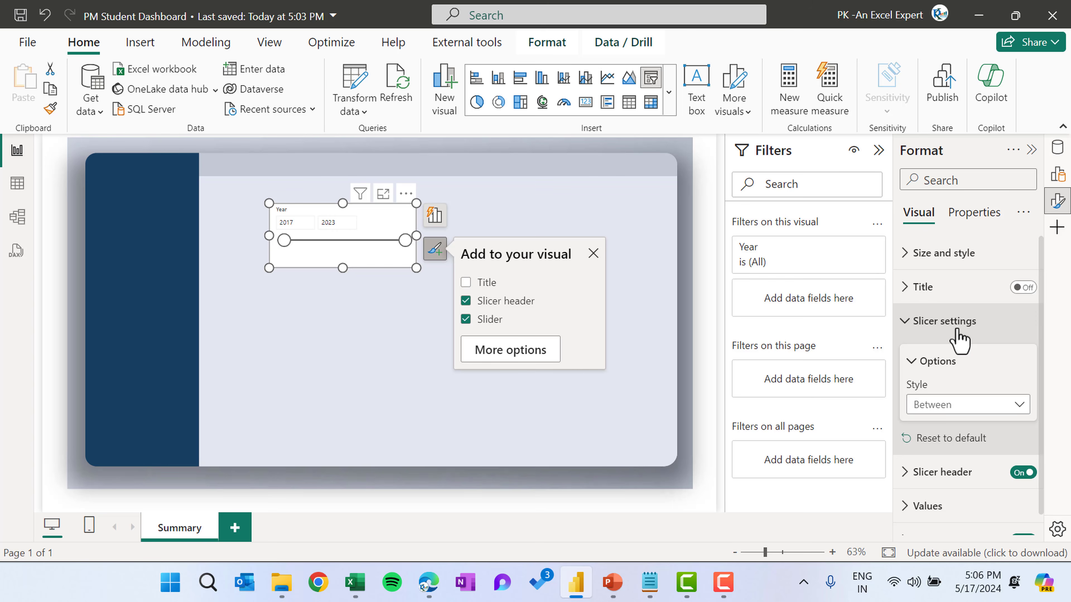
click(967, 415)
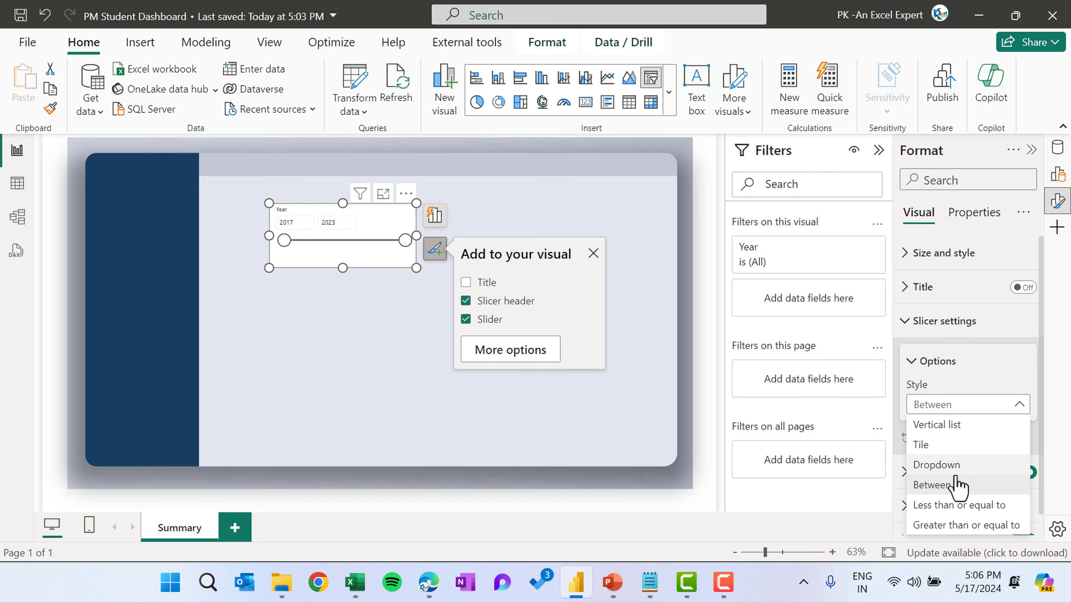
click(958, 466)
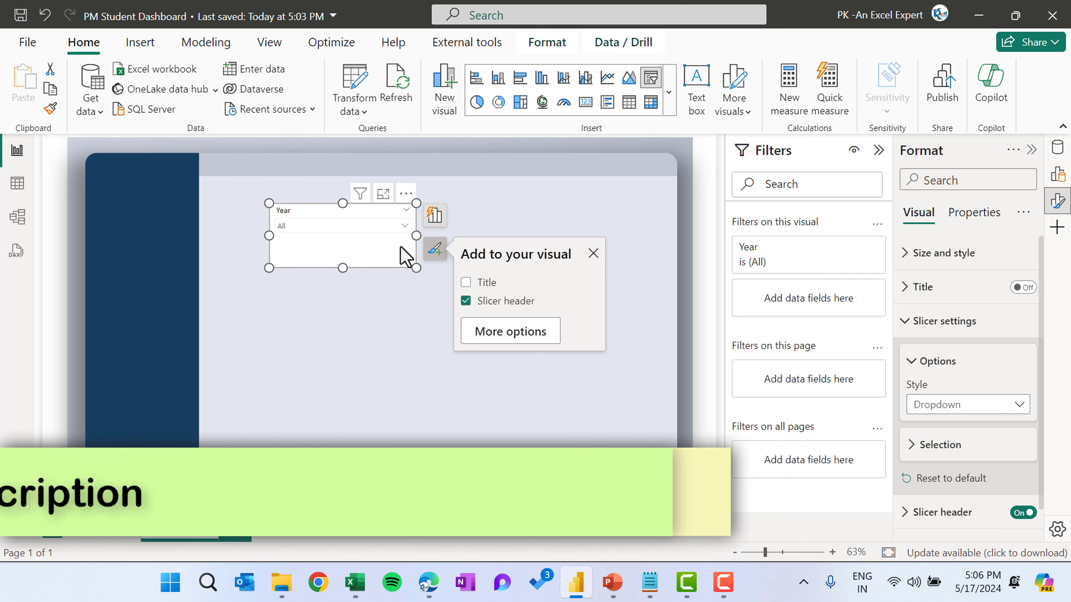
Resize the slicer to fit the dropdown and turn off its visual background
drag(418, 265, 395, 242)
click(934, 302)
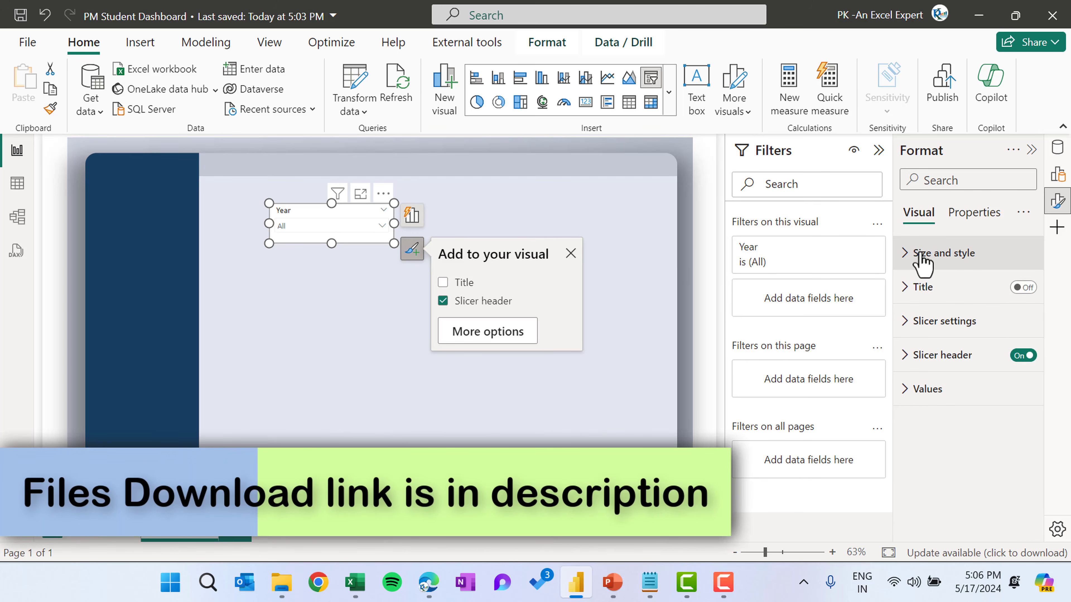
click(936, 255)
scroll(1023, 353, down, 5)
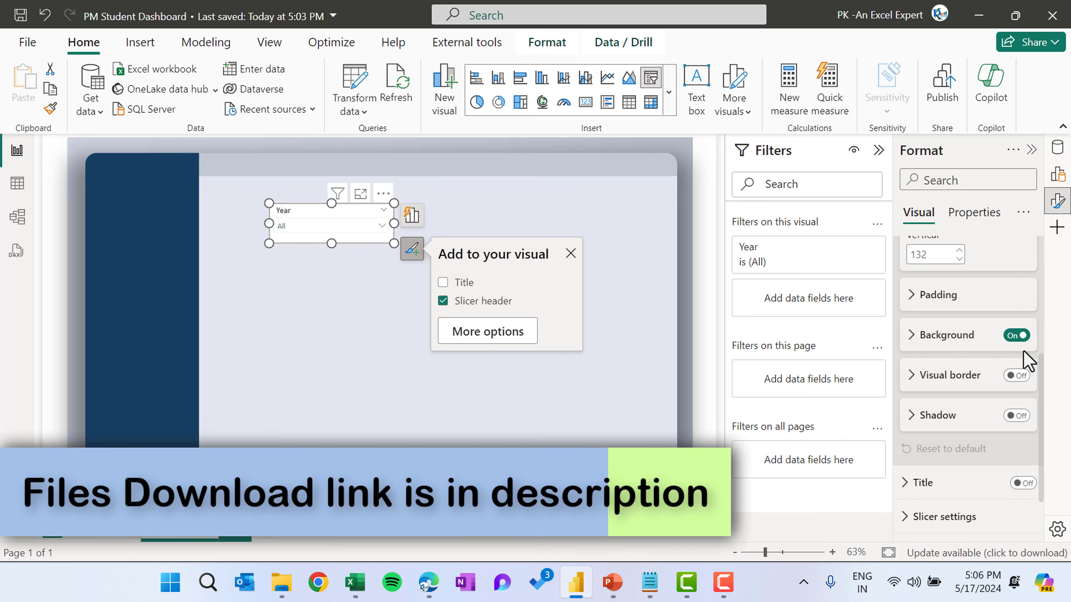
click(1012, 339)
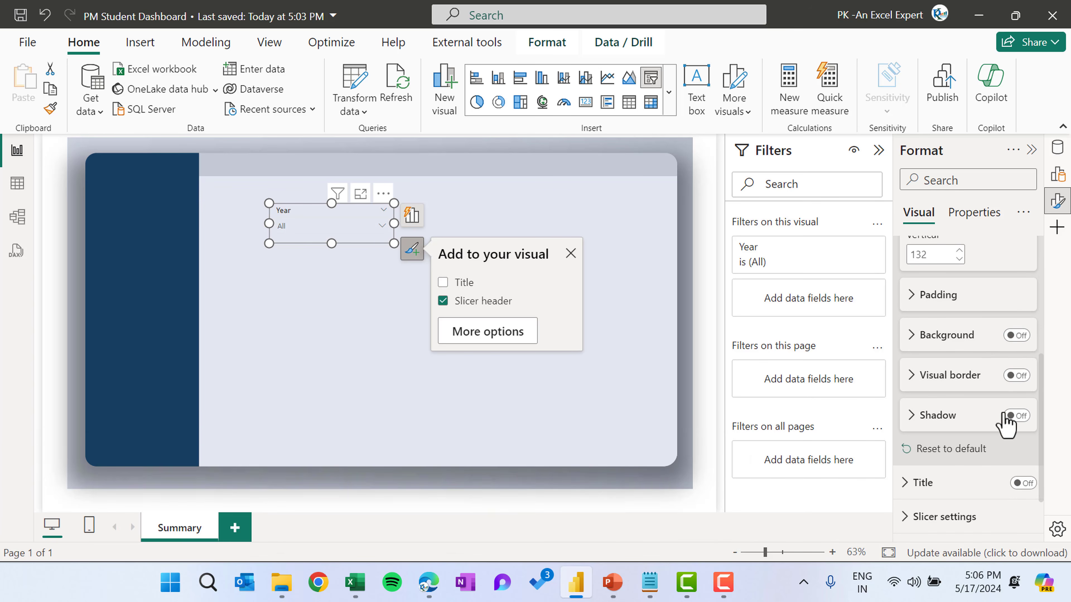
Set the slicer header text to white font at size 10
scroll(996, 451, down, 2)
click(969, 485)
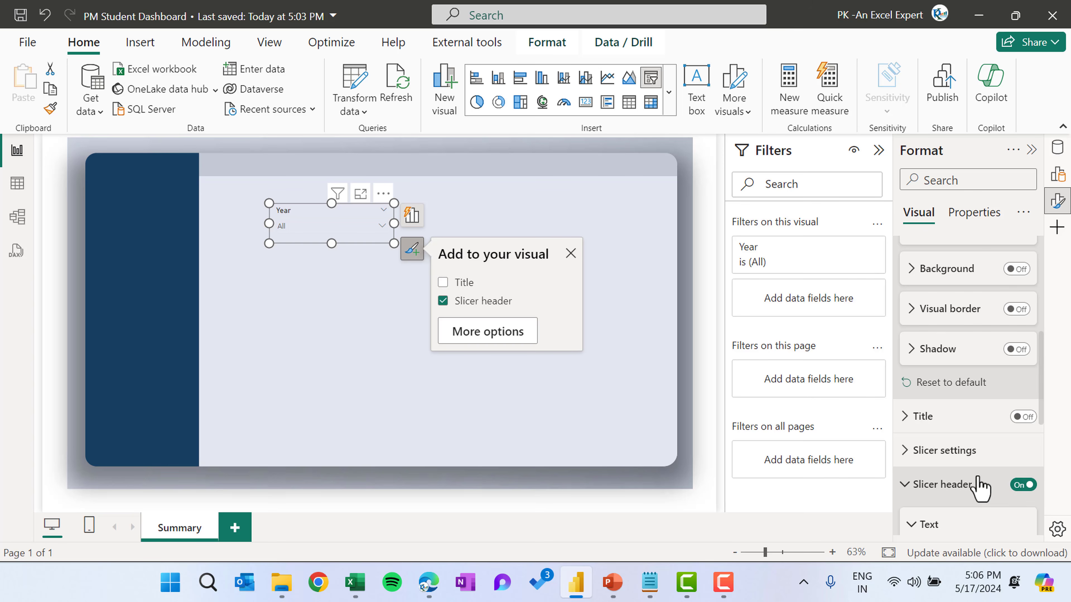
scroll(976, 473, down, 3)
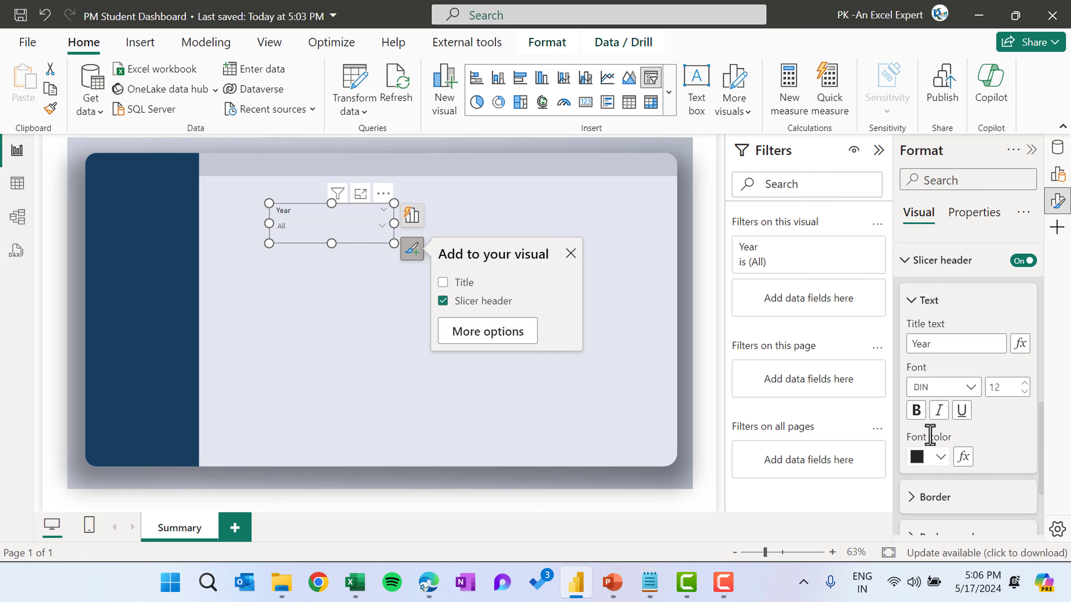
click(940, 456)
click(821, 194)
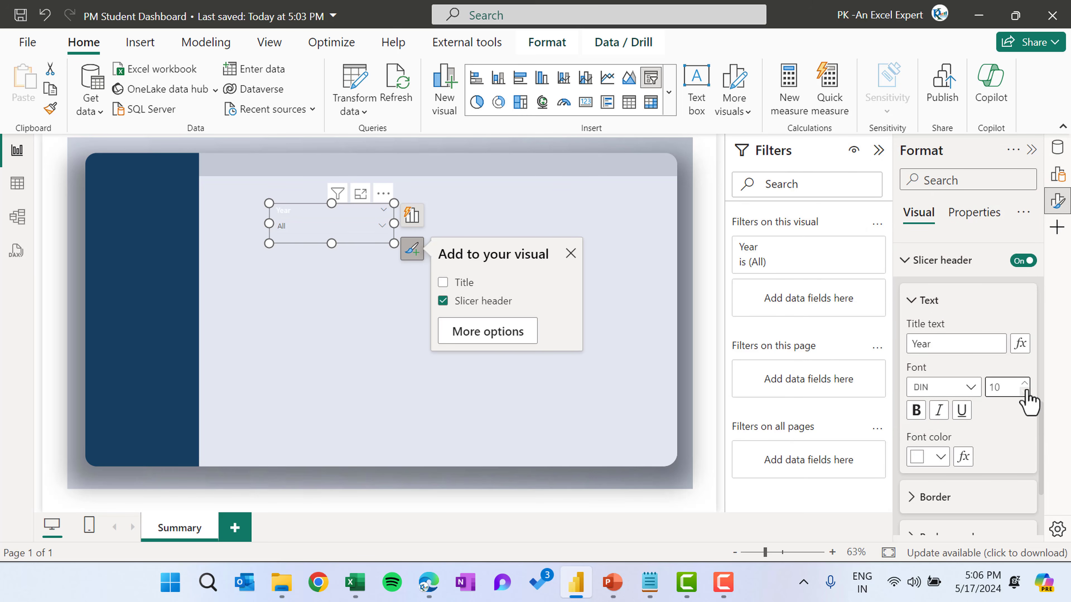
click(925, 300)
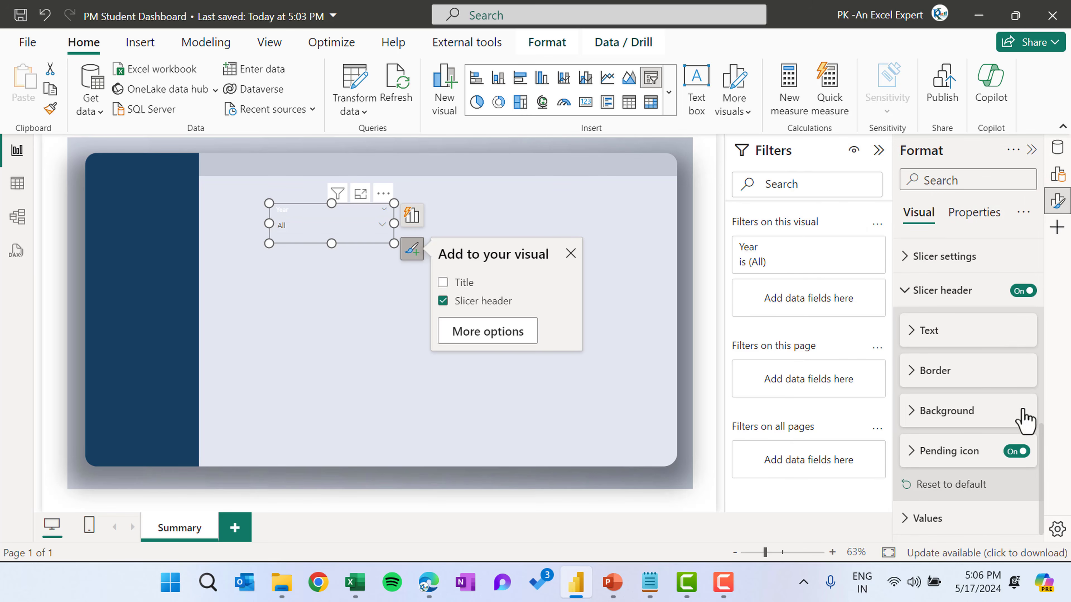
Set the slicer values font to Segoe UI Bold at size 9
click(949, 532)
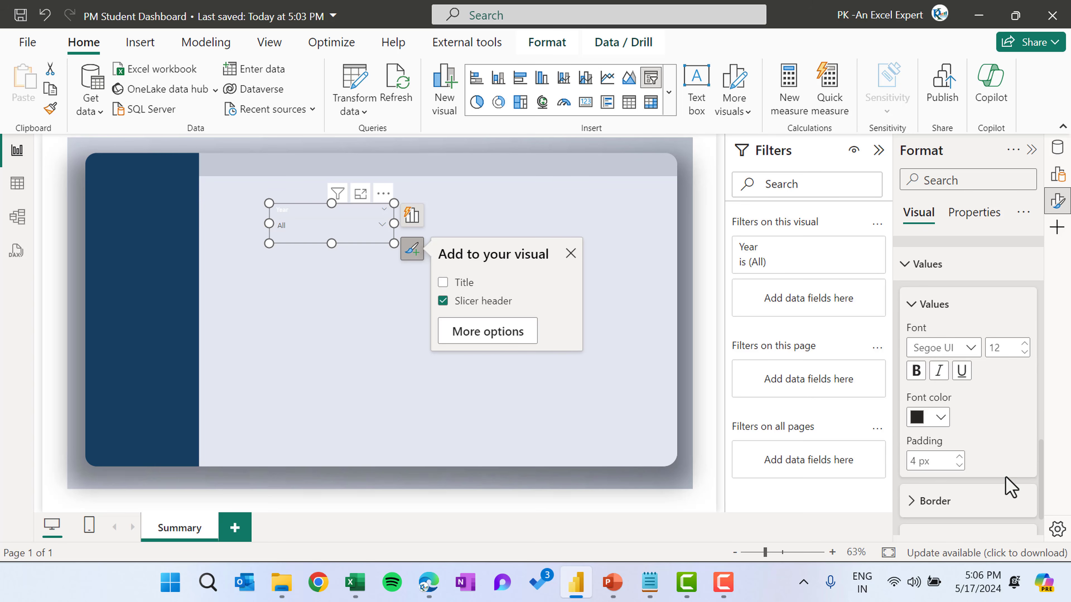
click(969, 348)
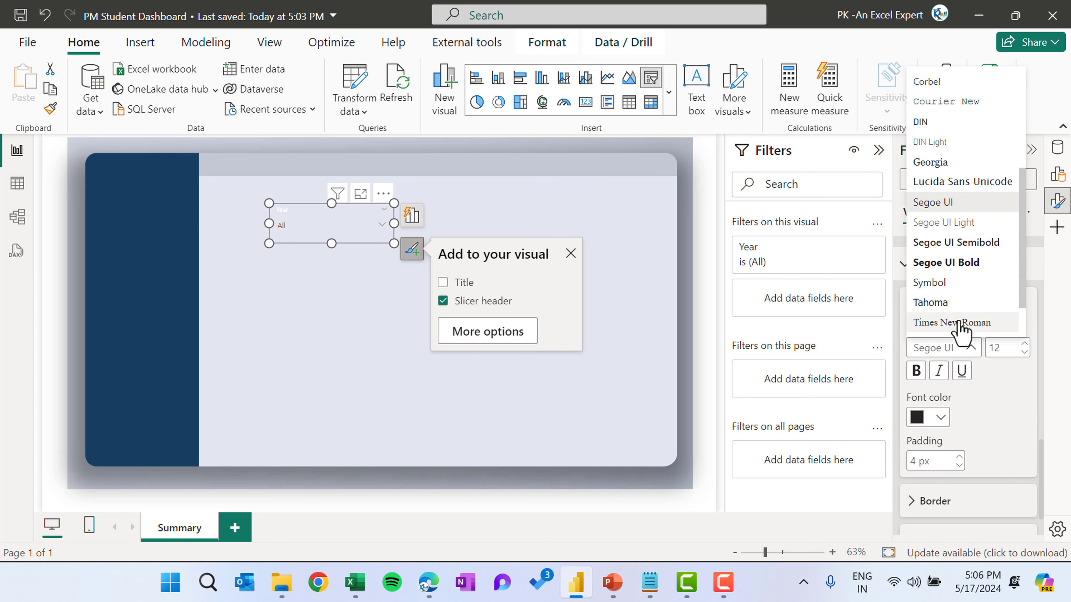
scroll(963, 303, down, 1)
click(956, 232)
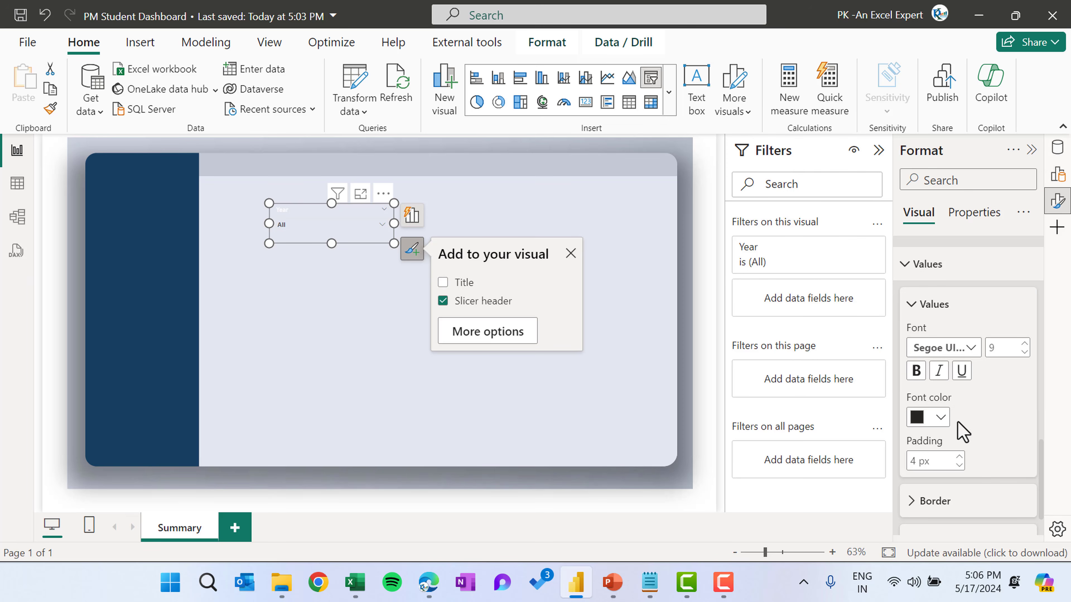
Set the slicer values background colour to white
scroll(1008, 444, down, 1)
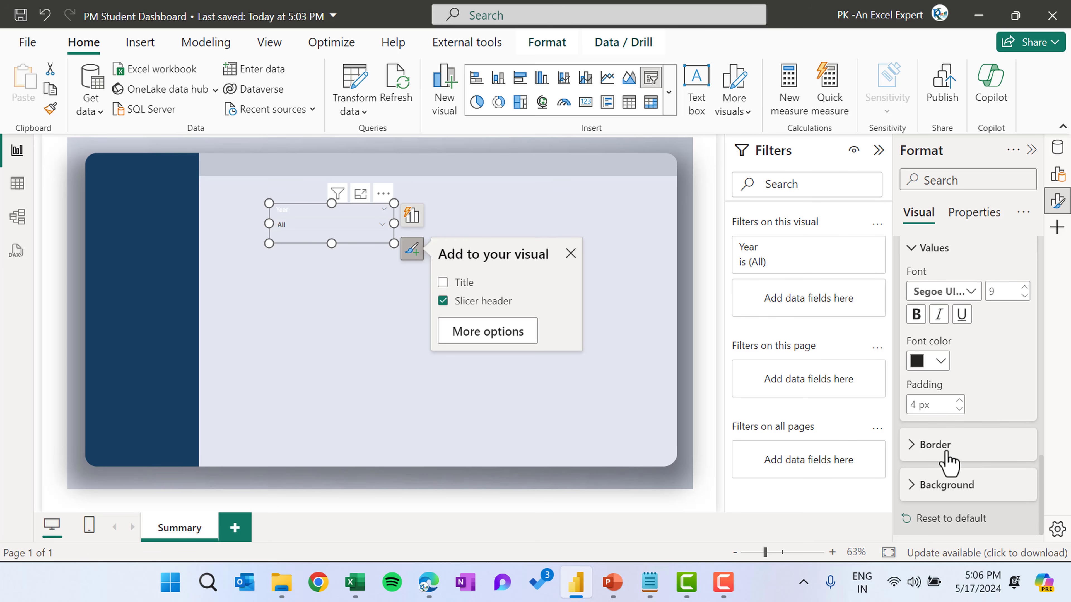
click(940, 485)
click(940, 485)
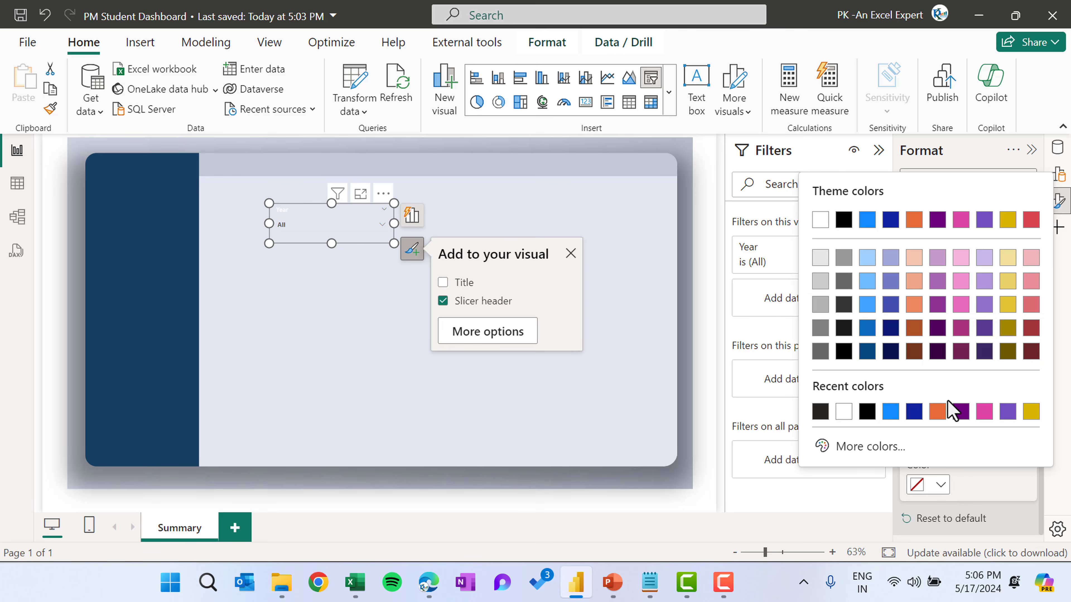
click(821, 215)
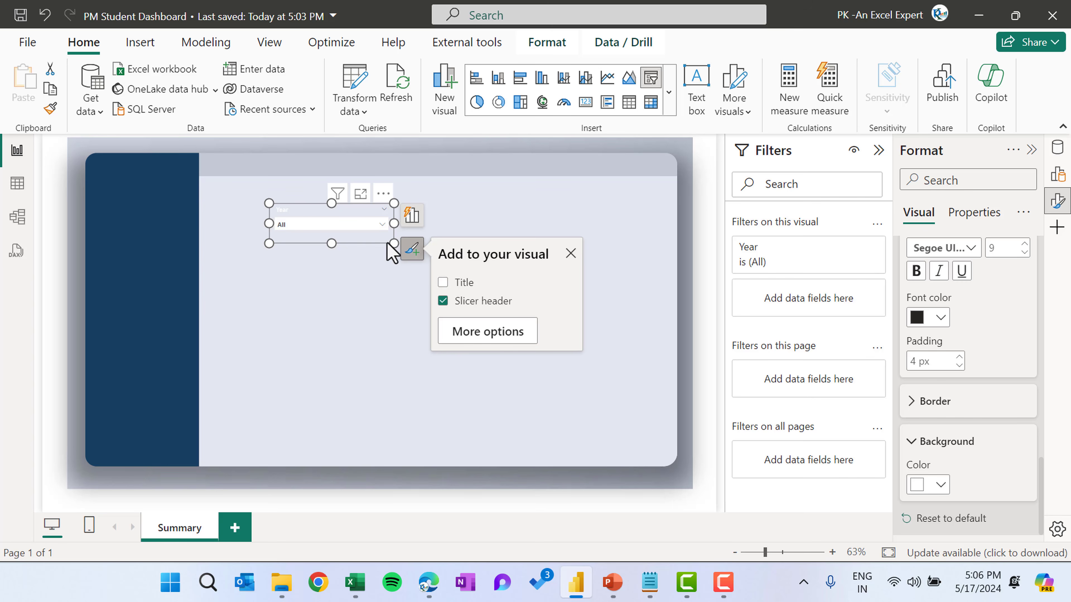
Move the Year slicer into the dark blue sidebar of the background
drag(390, 241, 138, 267)
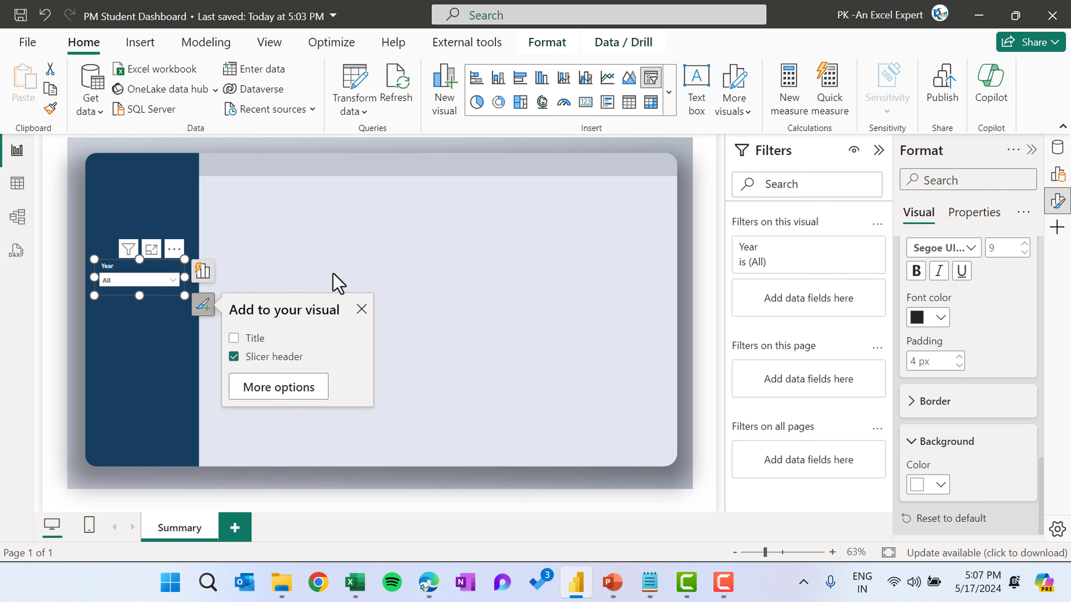
click(332, 264)
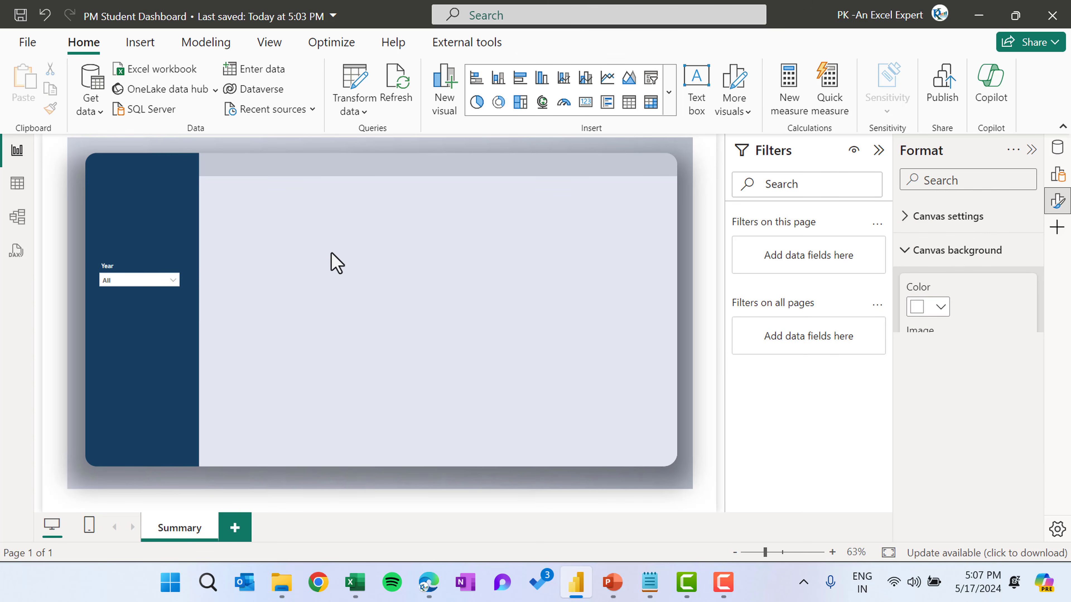
Duplicate the Year slicer into five copies stacked down the sidebar
click(132, 278)
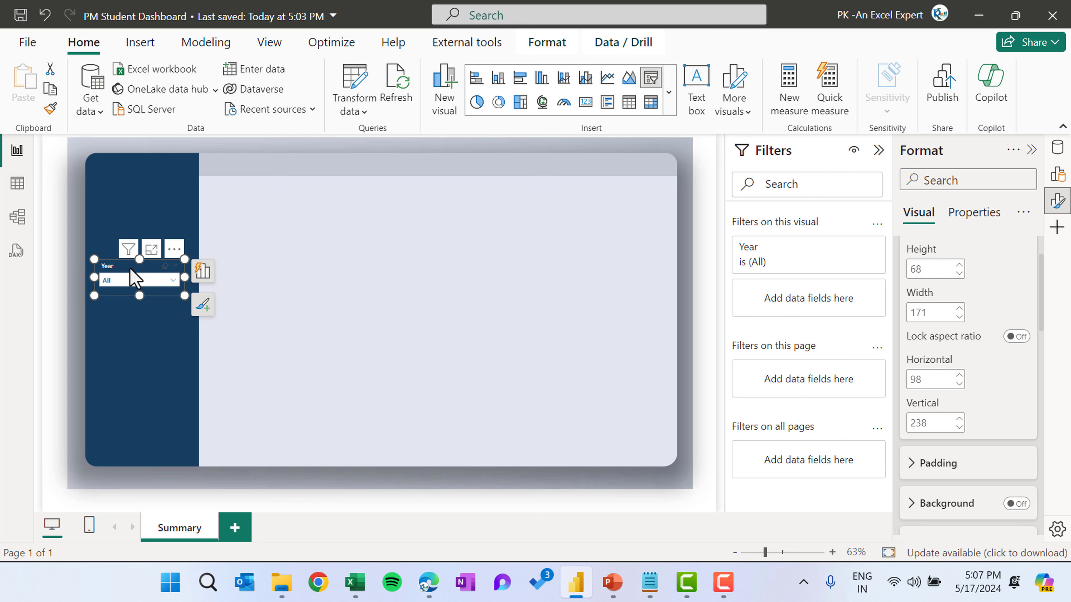
drag(131, 268, 136, 338)
key(ctrl+v)
key(ctrl+v)
ctrl+click(157, 294)
key(ctrl+c)
key(ctrl+v)
drag(163, 302, 162, 382)
click(329, 318)
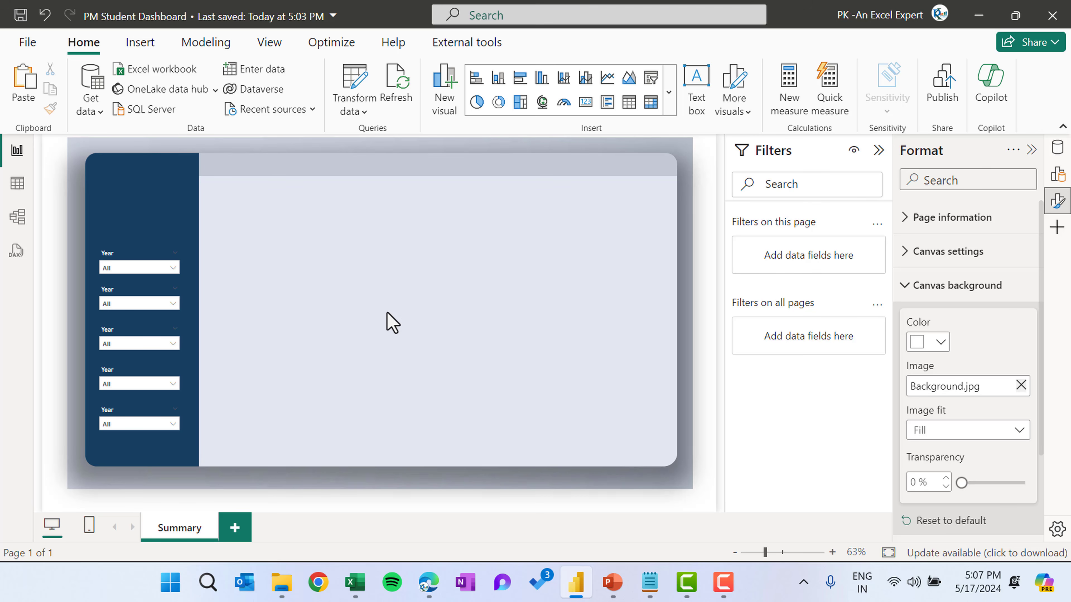
Select all five slicers and distribute them vertically
drag(242, 226, 102, 462)
drag(260, 205, 78, 468)
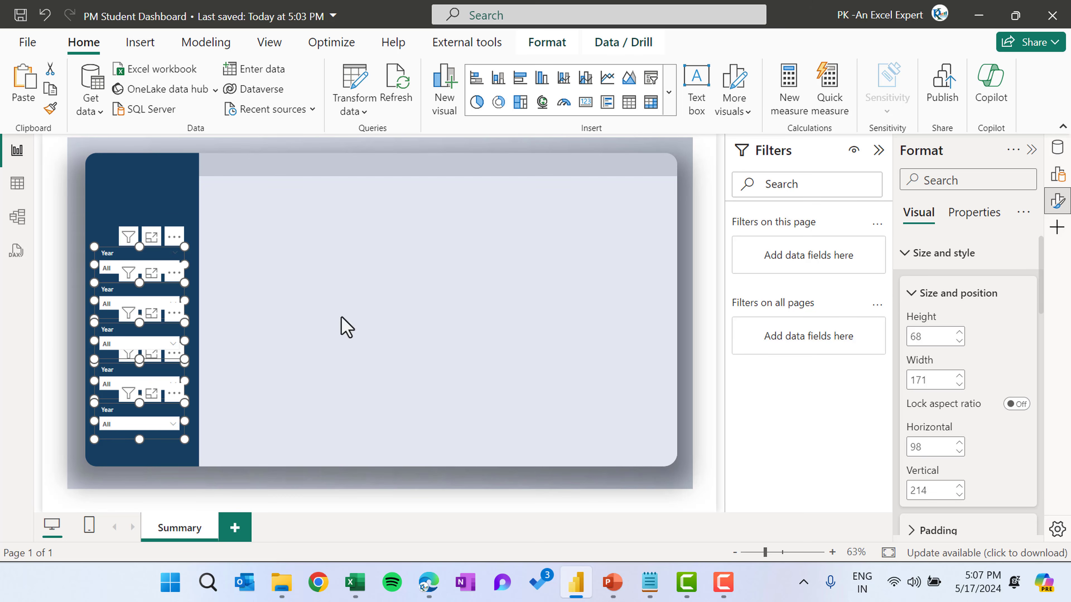
click(533, 47)
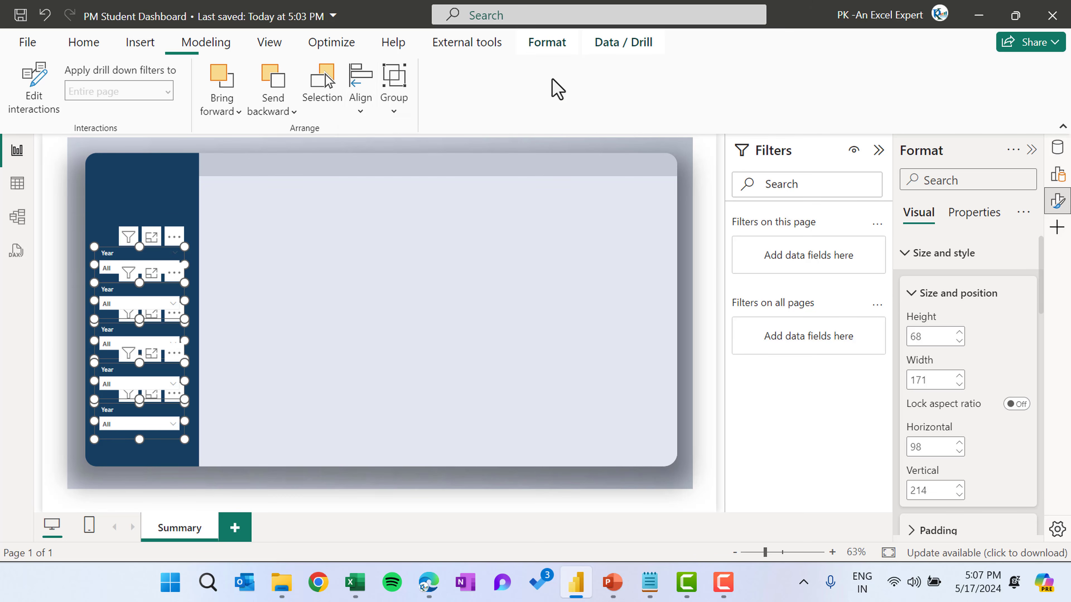
click(362, 103)
click(360, 105)
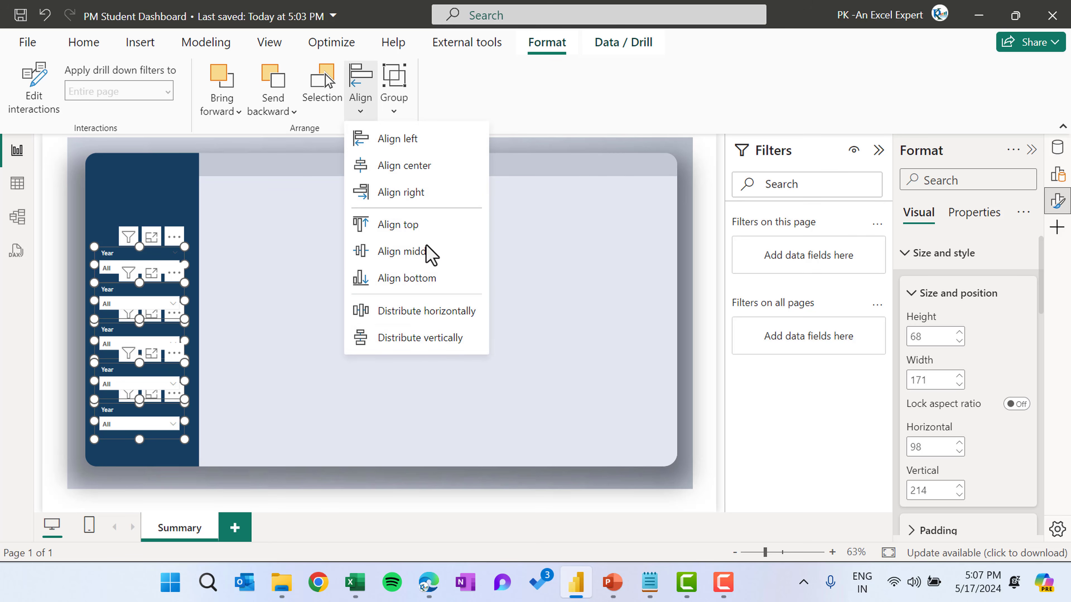
click(427, 340)
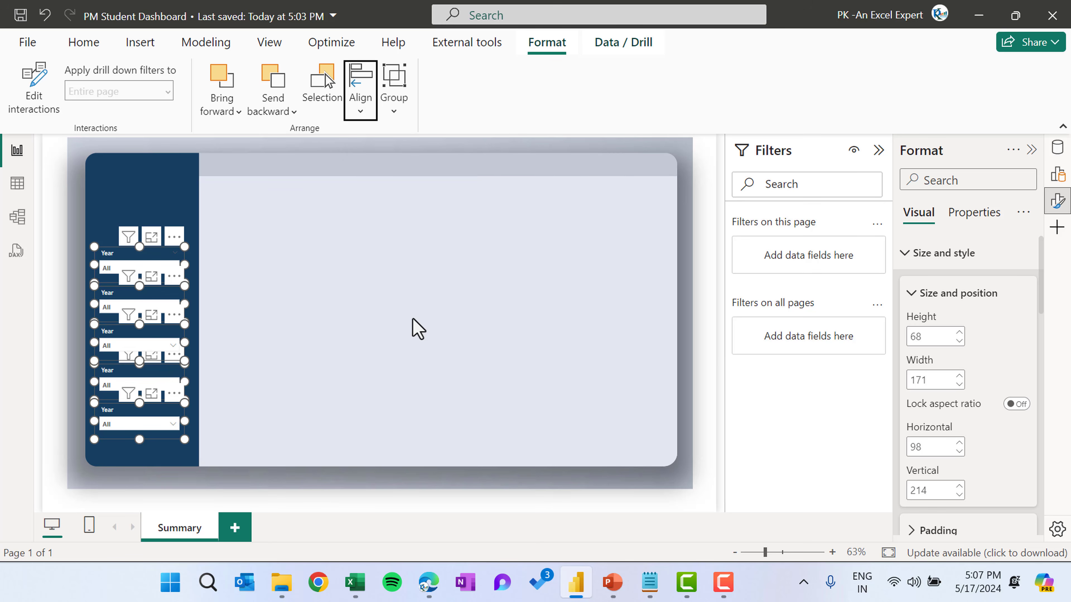
click(378, 289)
Change the second and third slicers' fields to Country and Category
click(126, 295)
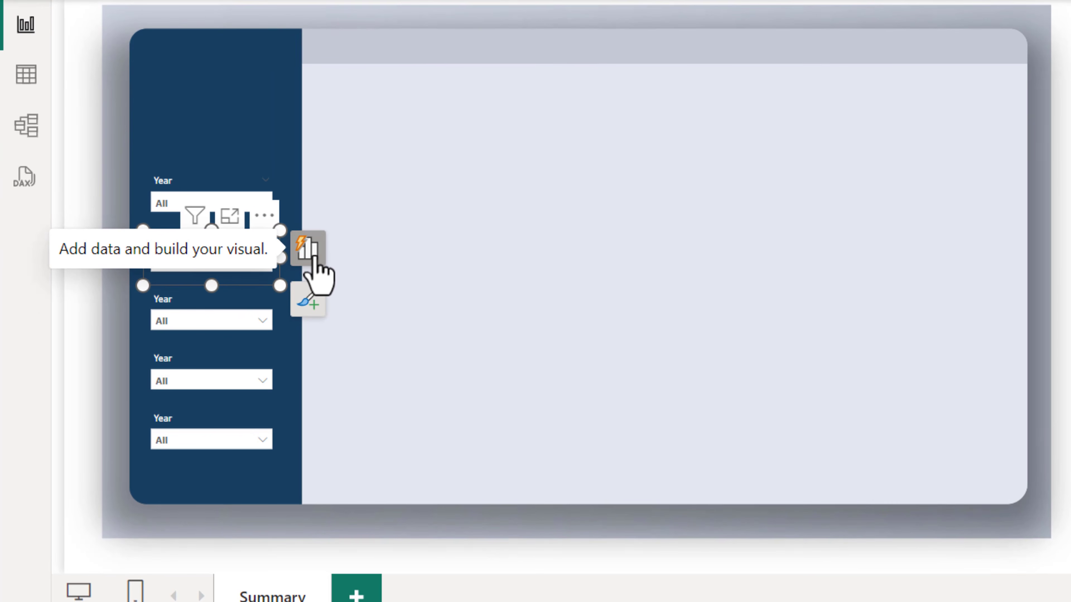
click(314, 255)
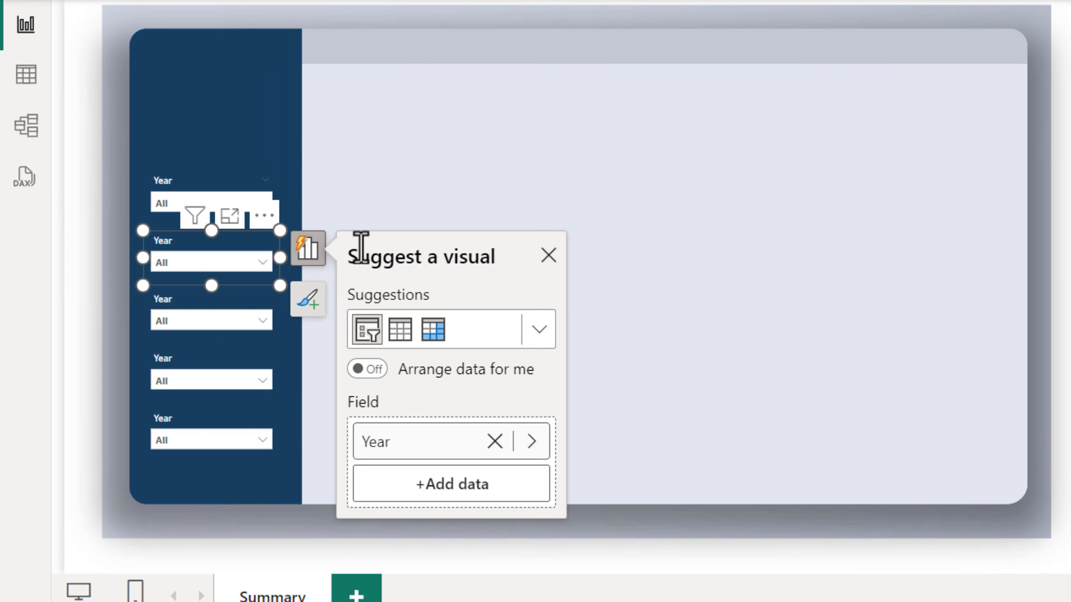
click(401, 447)
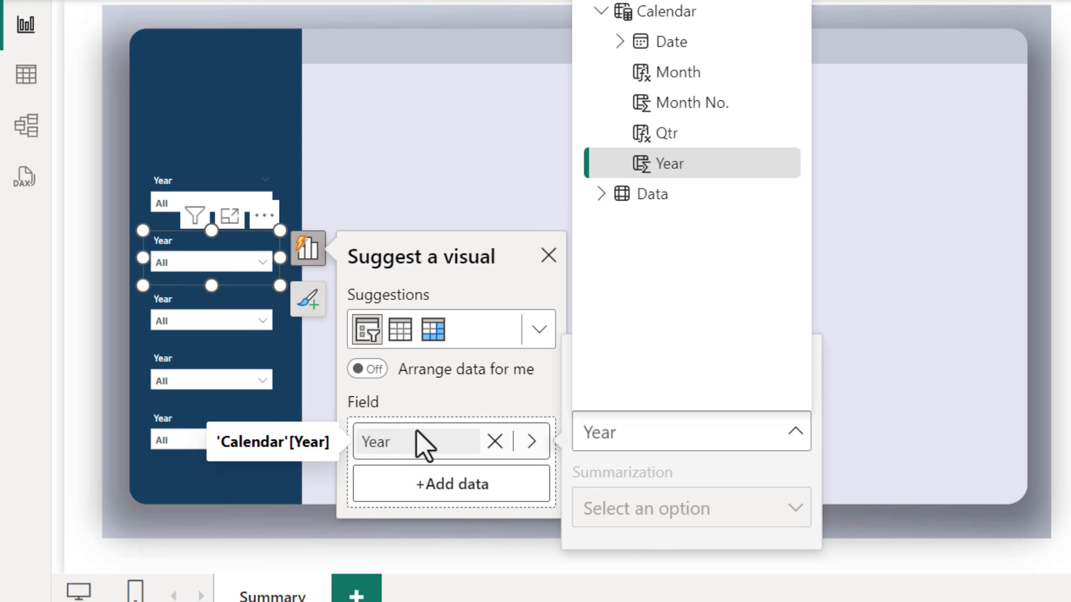
click(600, 194)
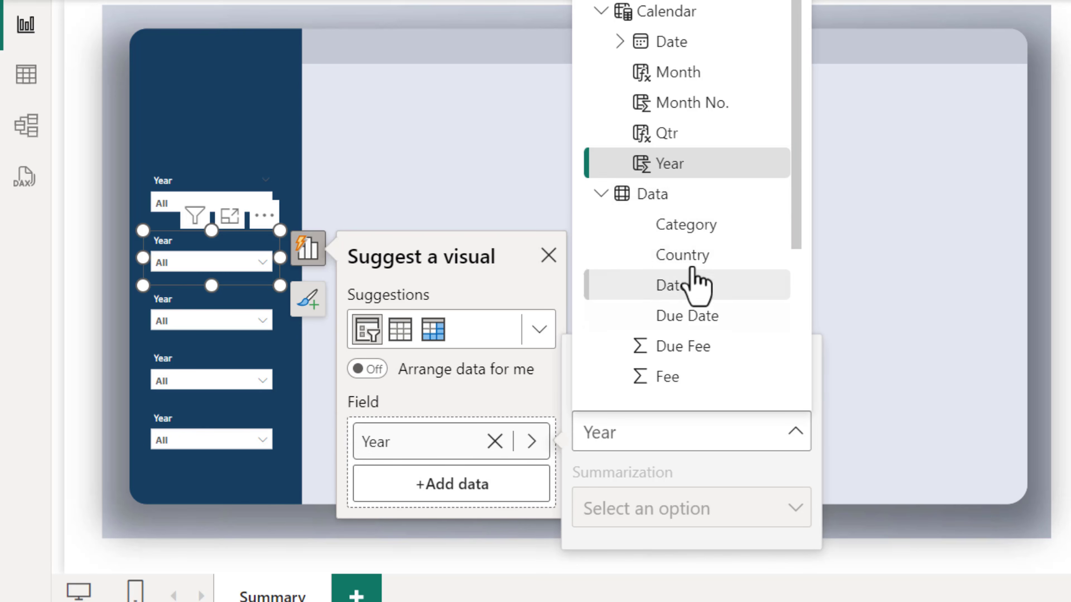
click(687, 257)
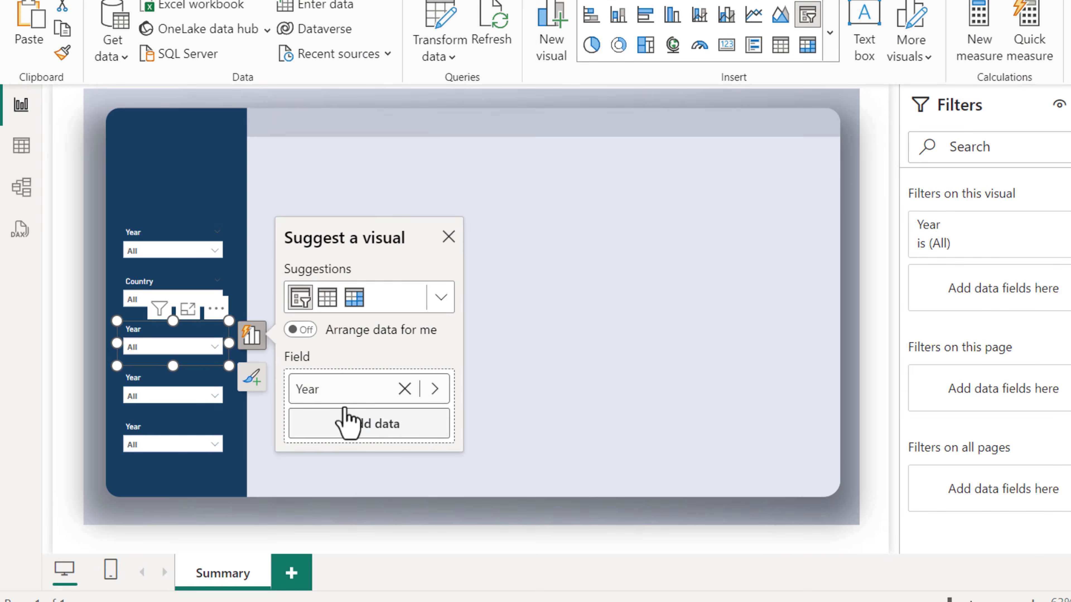
click(399, 395)
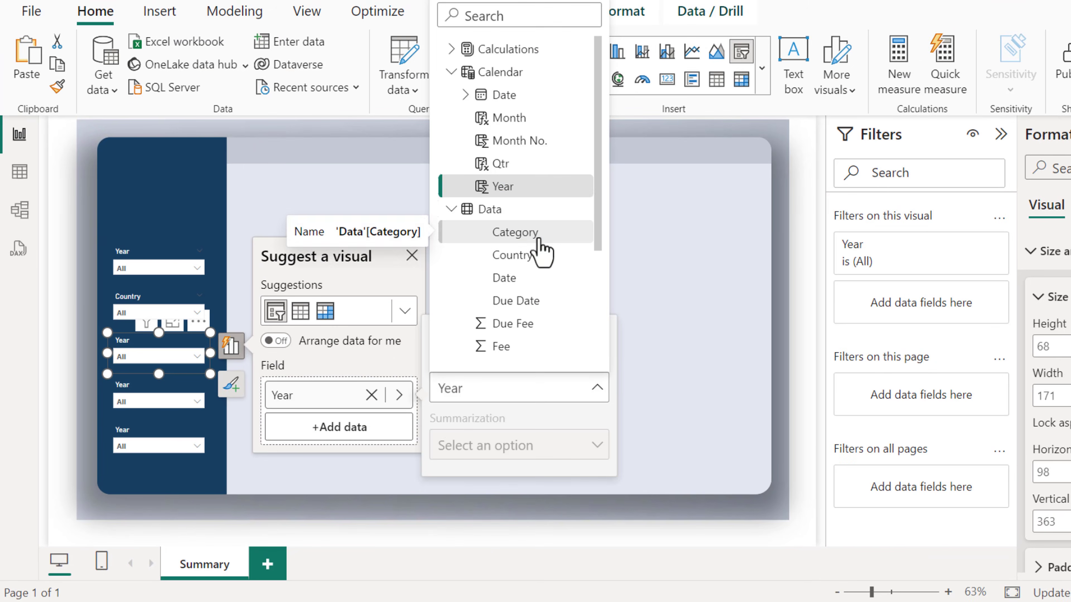
click(539, 239)
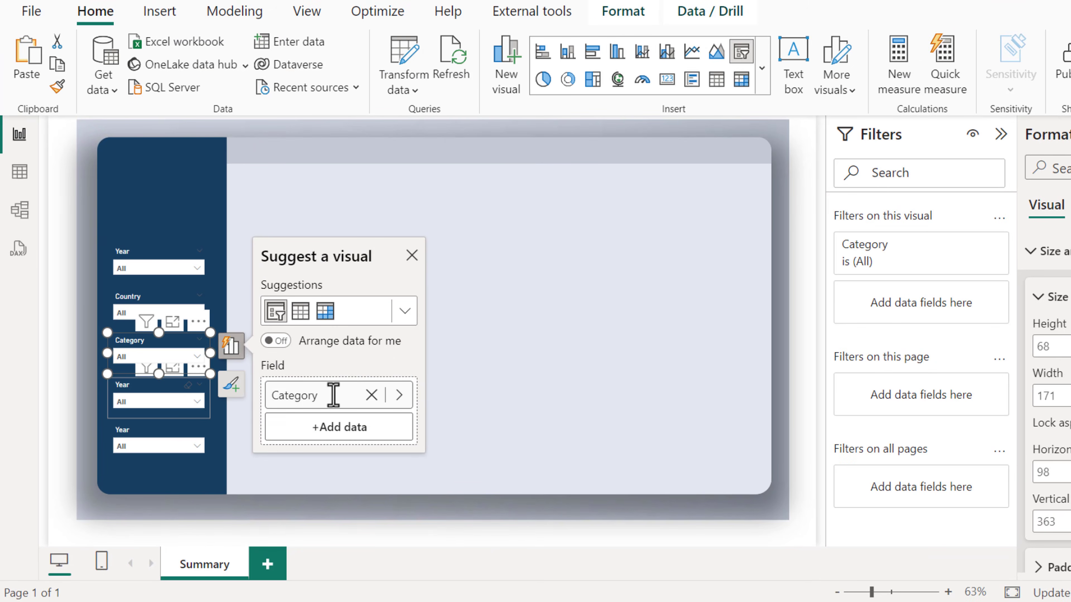
Change the fourth slicer's field to Program from the Data table
click(323, 445)
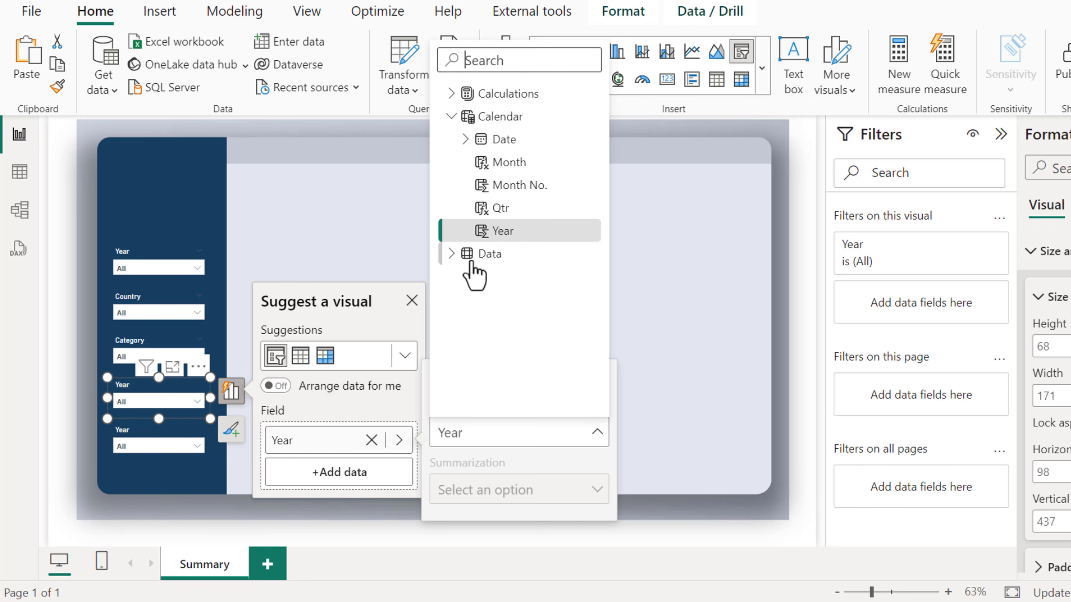
click(450, 254)
scroll(548, 312, down, 4)
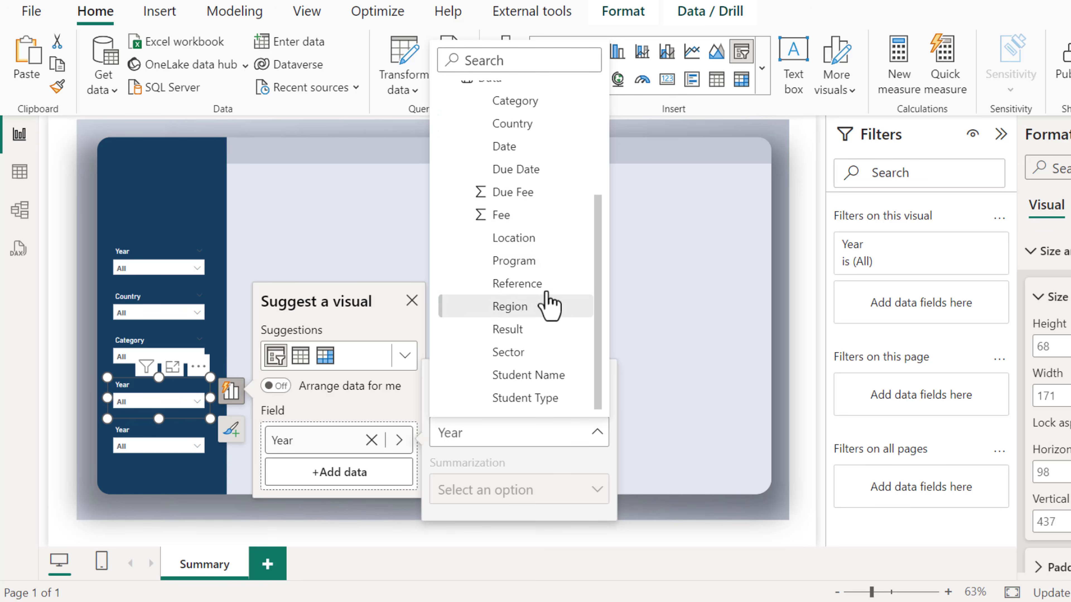
click(526, 264)
Change the fifth slicer's field to Student Type from the Data table
click(190, 438)
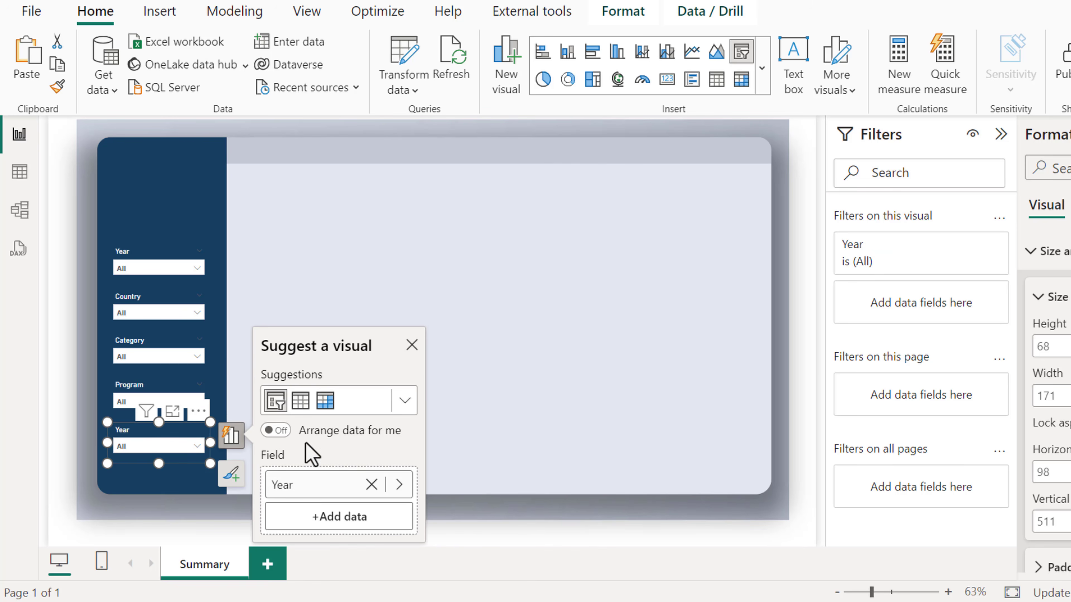
click(317, 487)
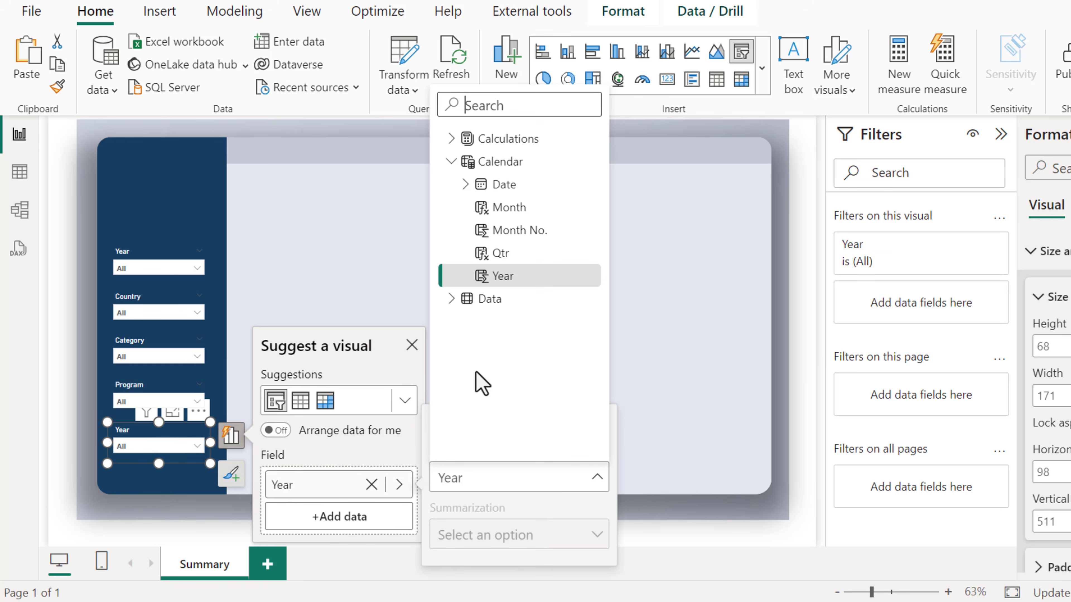
click(451, 299)
scroll(549, 374, down, 3)
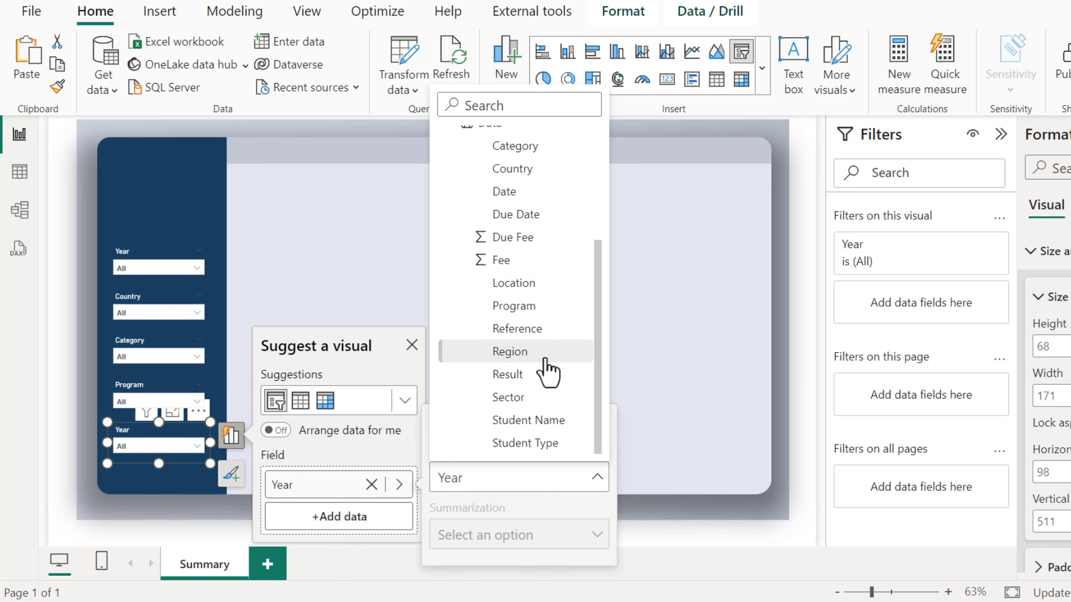
click(548, 444)
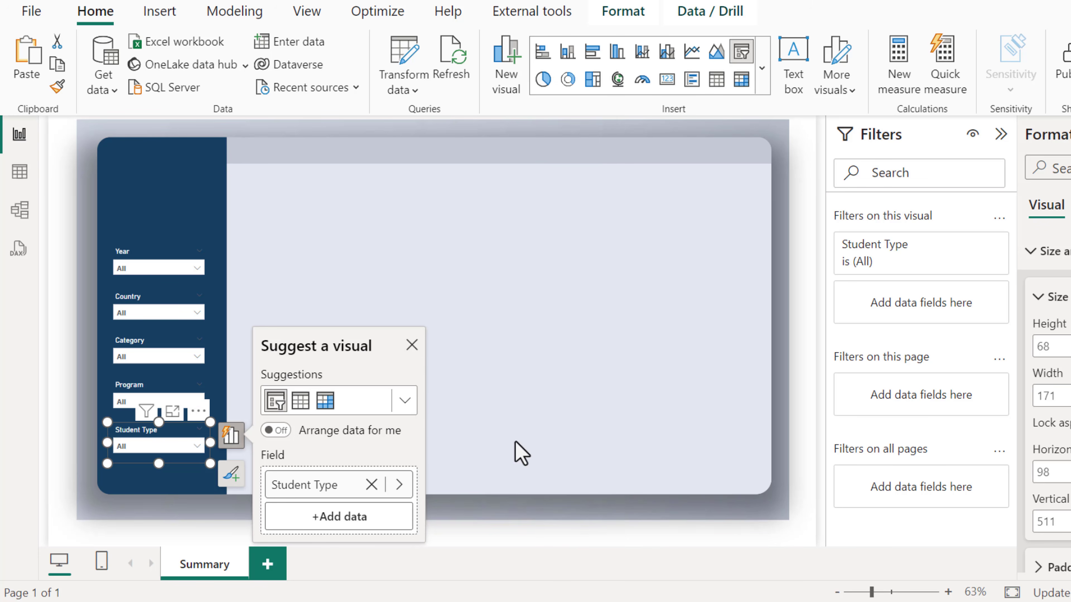
click(463, 302)
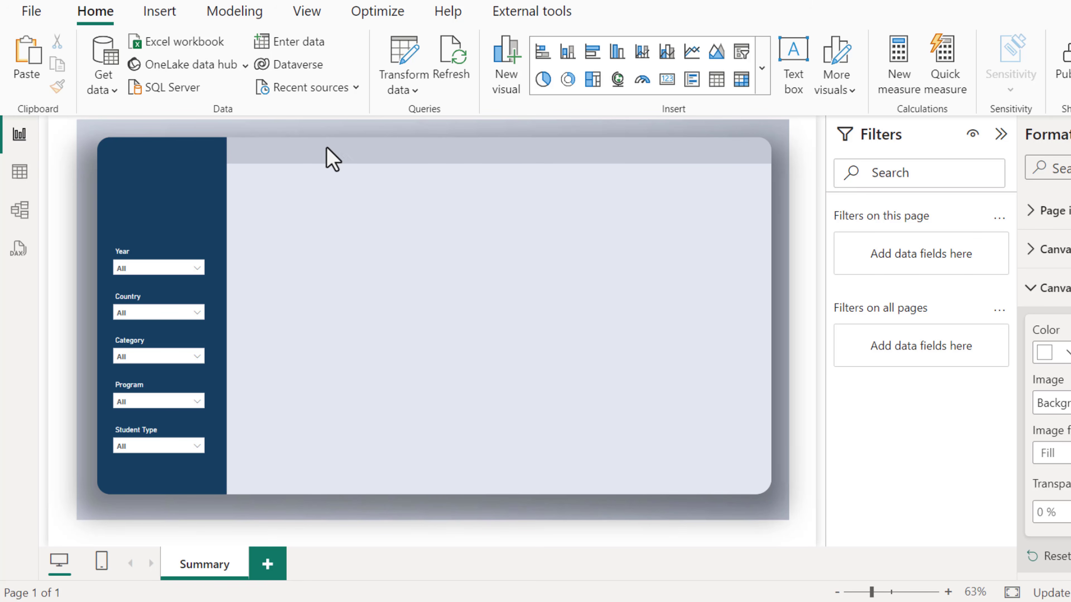
Insert a text box across the top of the page with the title Project Management Student Dashboard
click(165, 12)
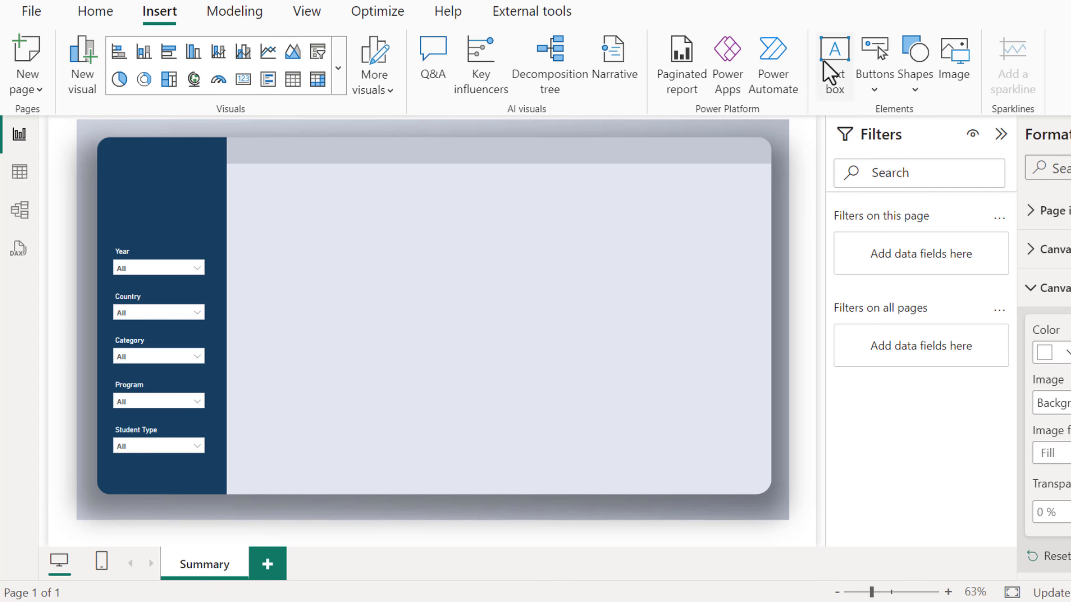
click(830, 68)
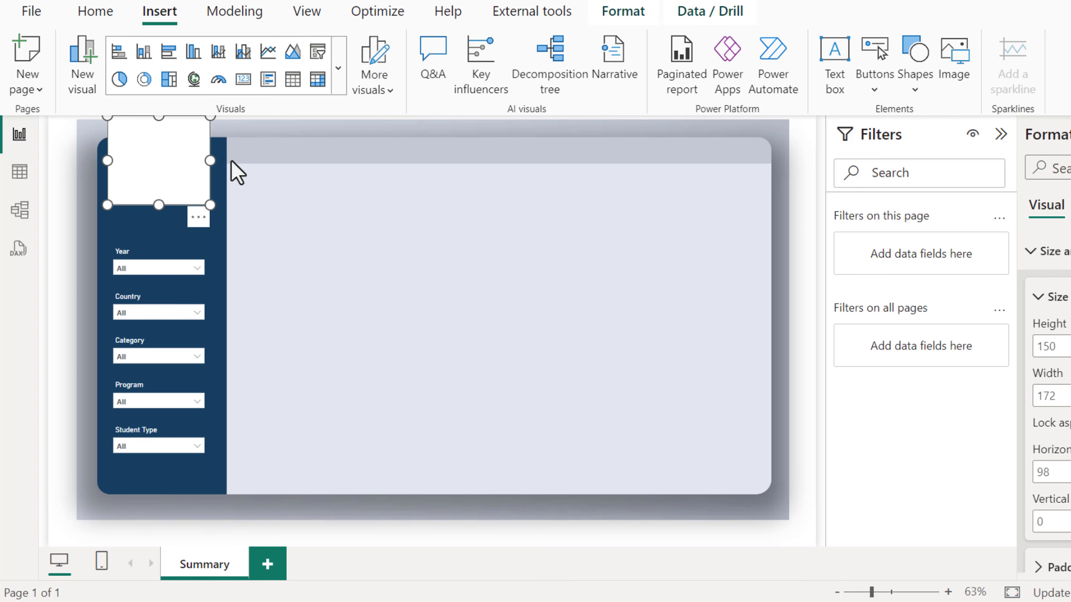
drag(210, 161, 486, 161)
text(Pro)
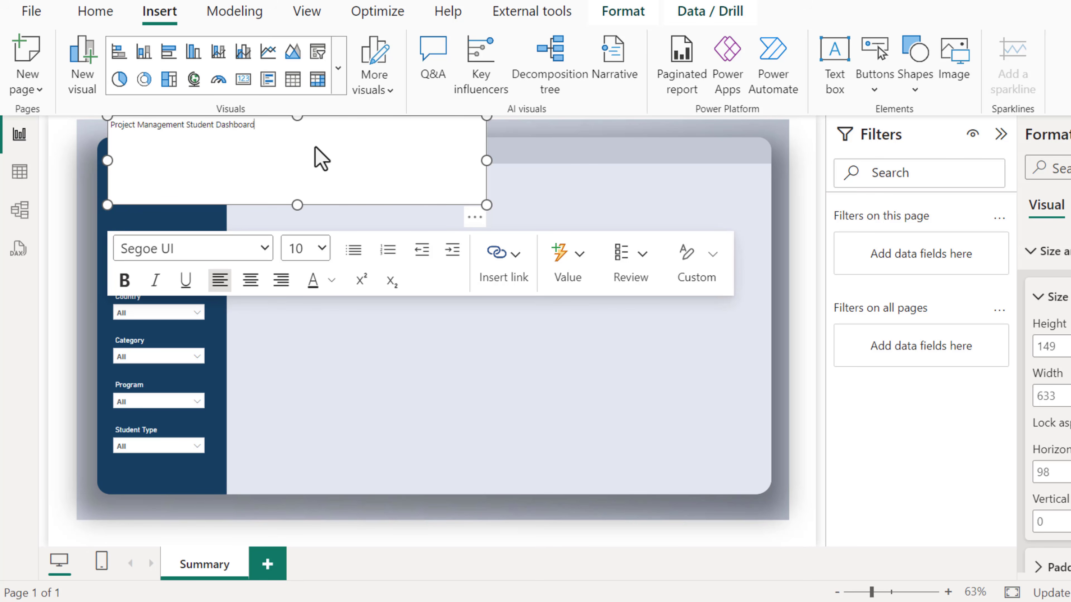
Format the whole title text as 18 pt bold
key(ctrl+a)
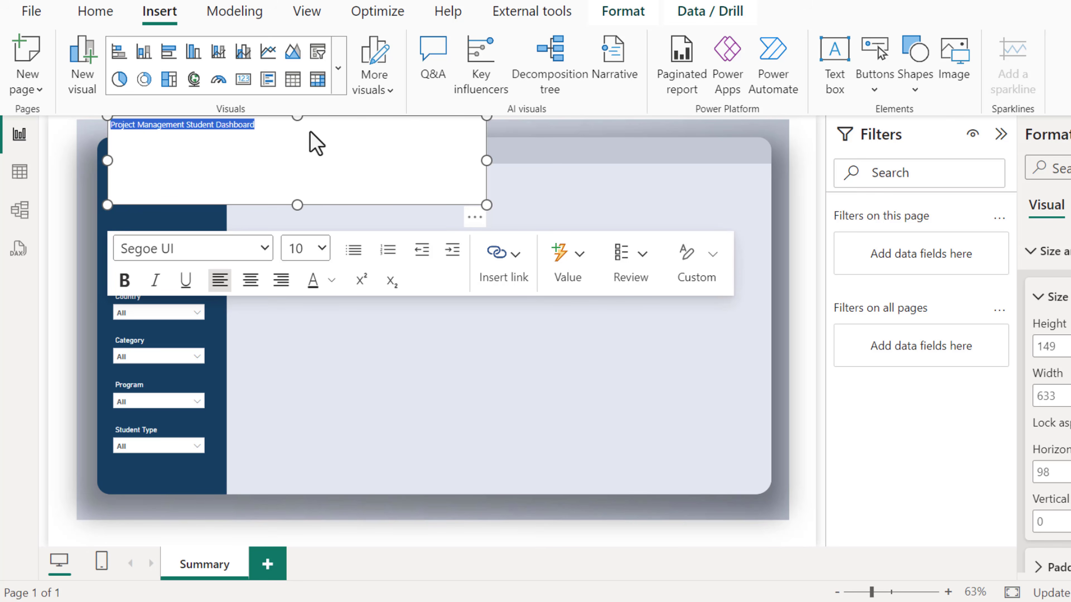
click(321, 248)
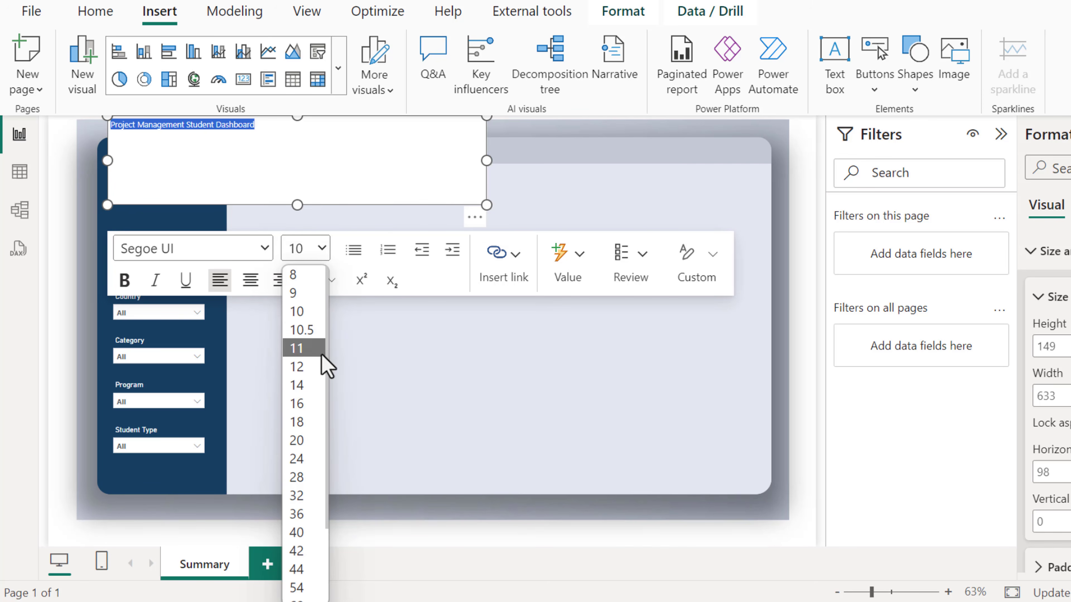
click(302, 422)
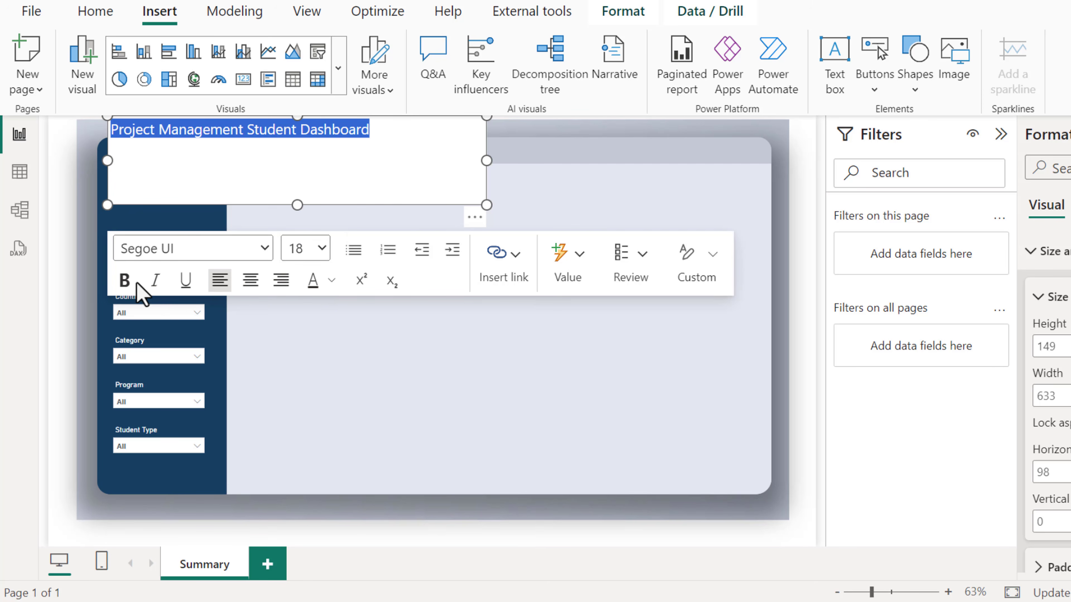
click(125, 282)
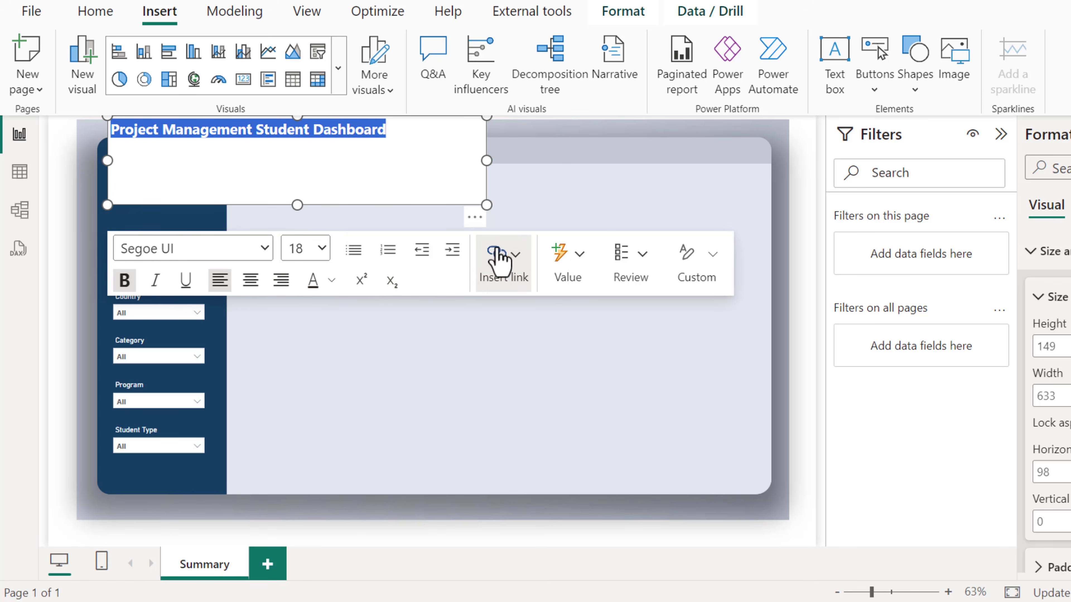
Resize the title text box to fit the header bar and turn off its background
drag(487, 205, 518, 172)
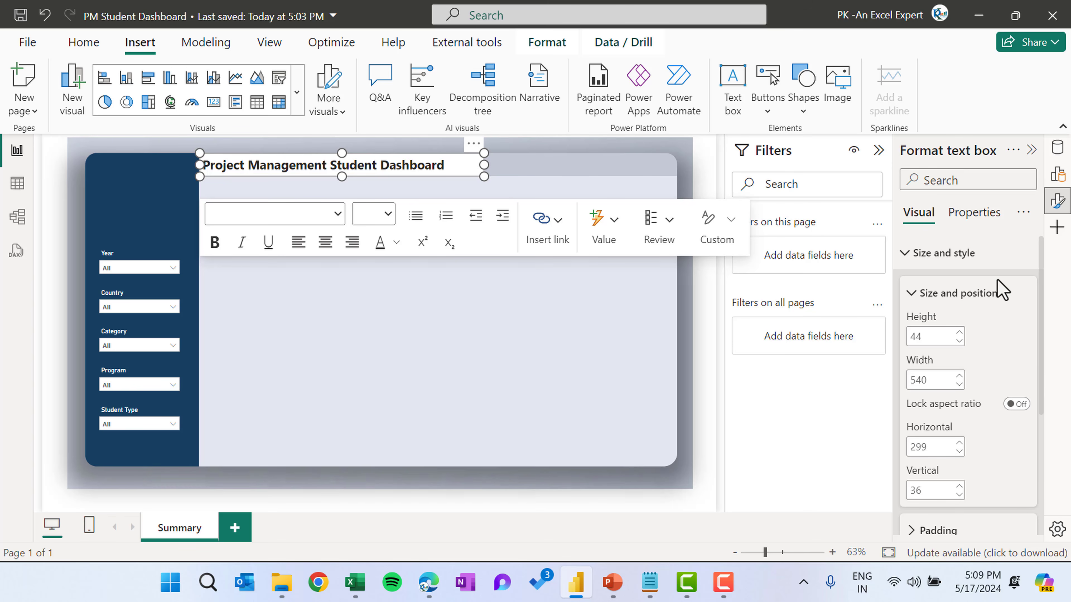
scroll(1001, 291, down, 4)
click(1015, 404)
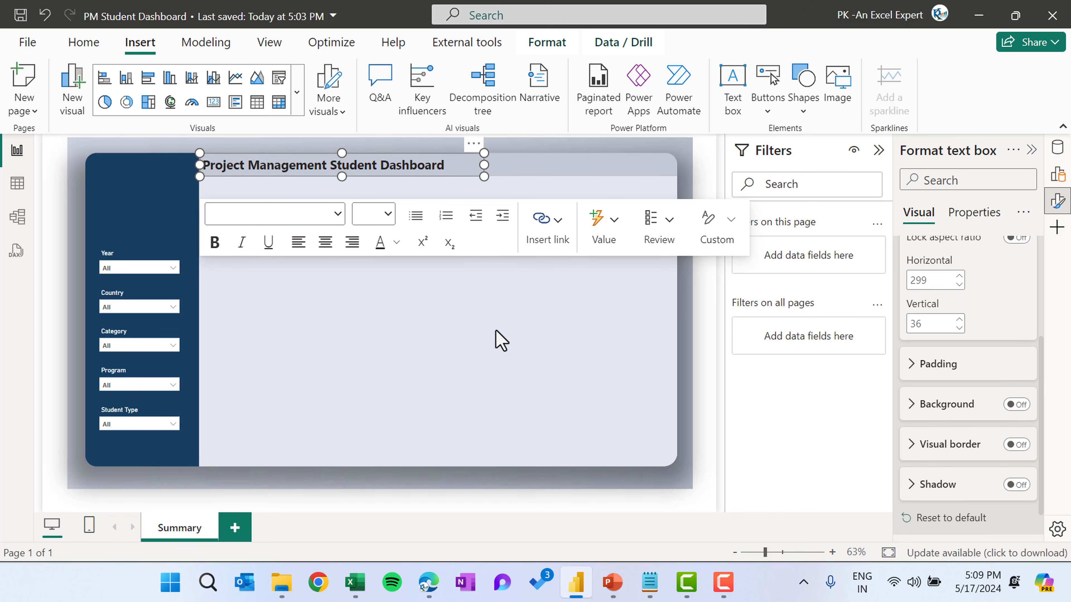
click(502, 319)
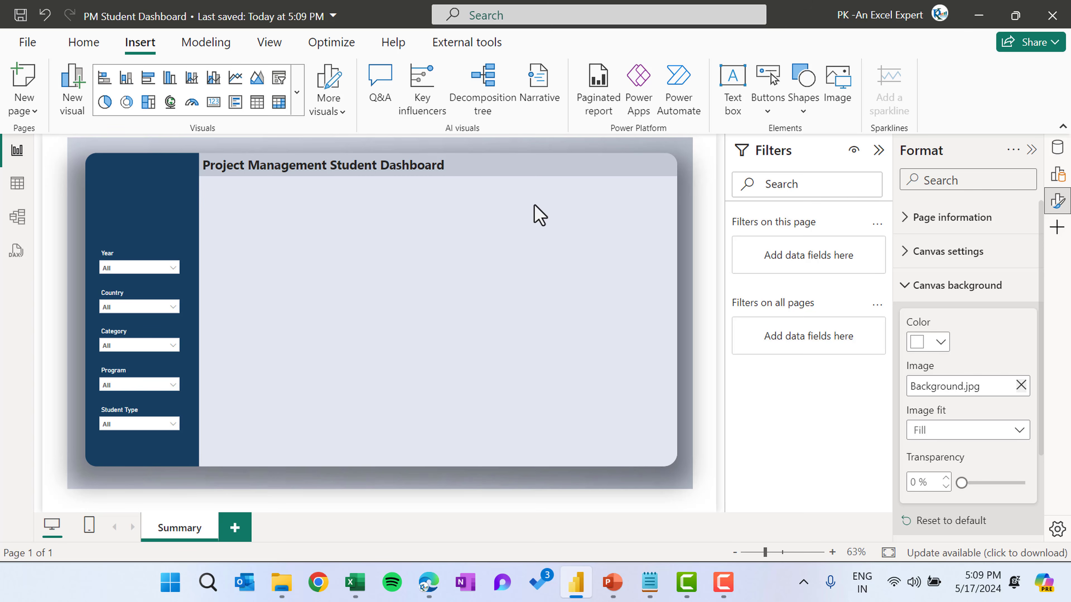
Insert a new Card visual below the title, about 354 wide and 133 high
click(299, 102)
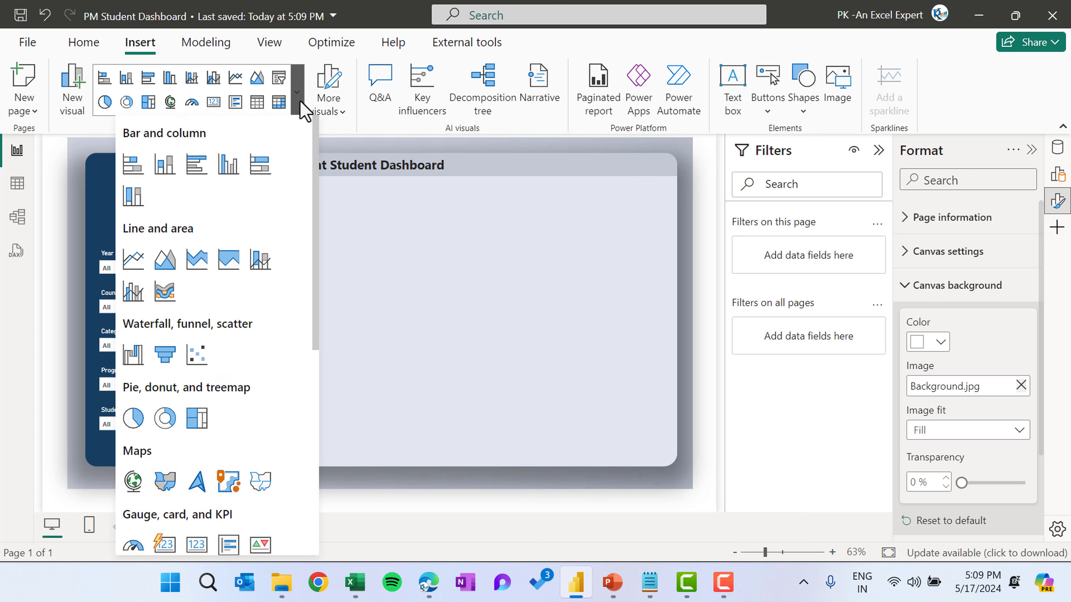
scroll(251, 343, down, 3)
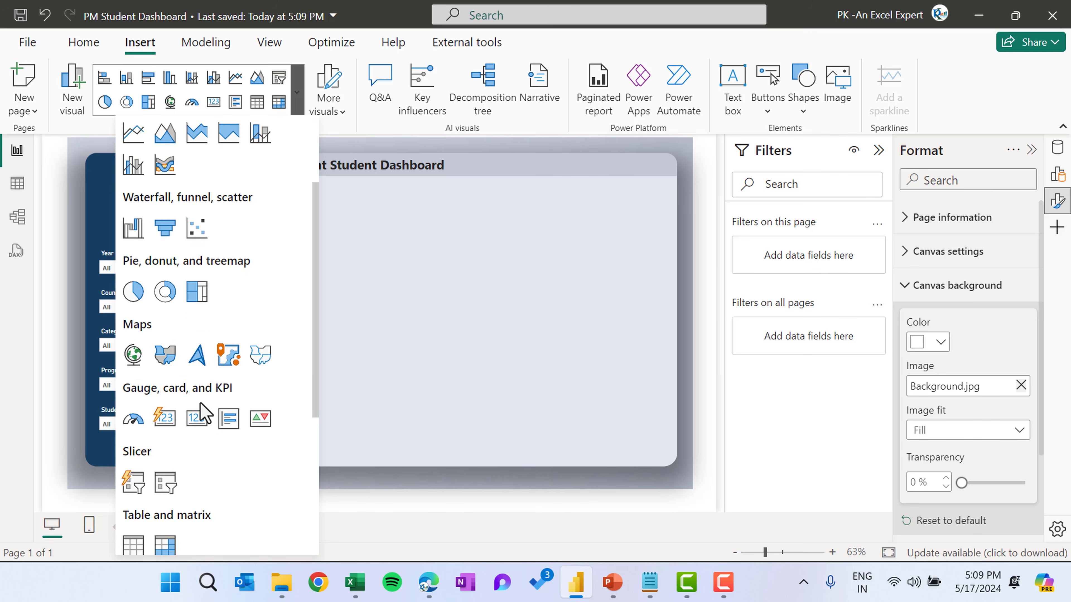
click(166, 420)
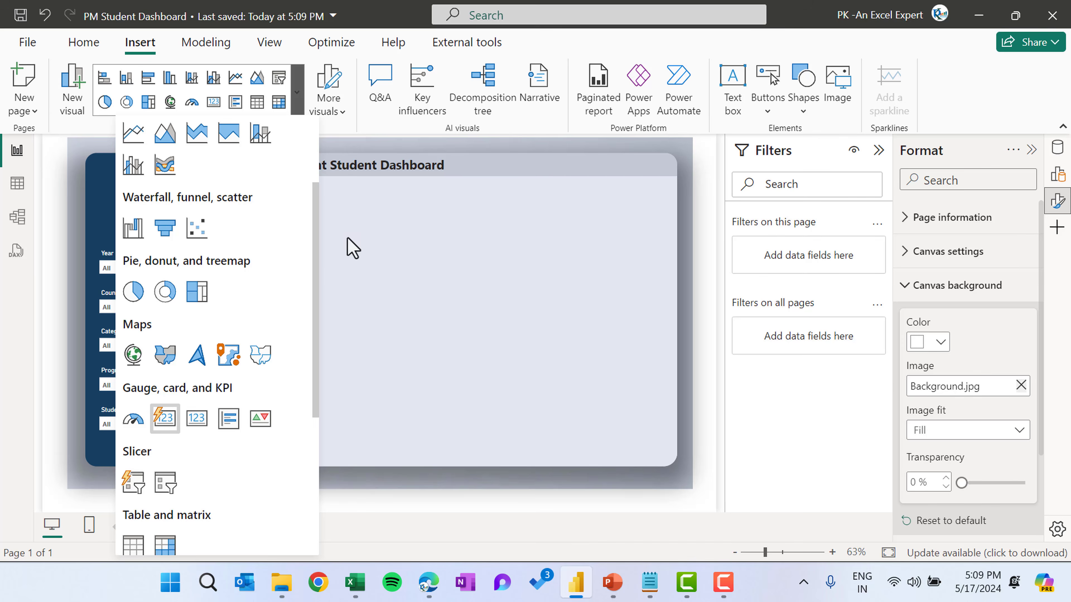
drag(131, 169, 237, 197)
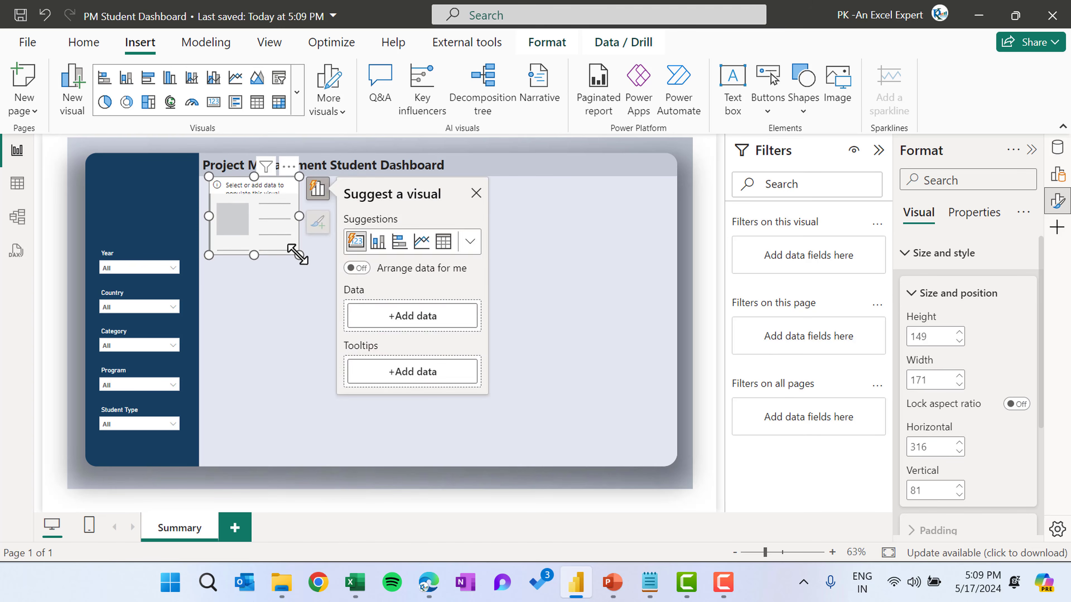
drag(297, 254, 396, 251)
drag(350, 188, 359, 215)
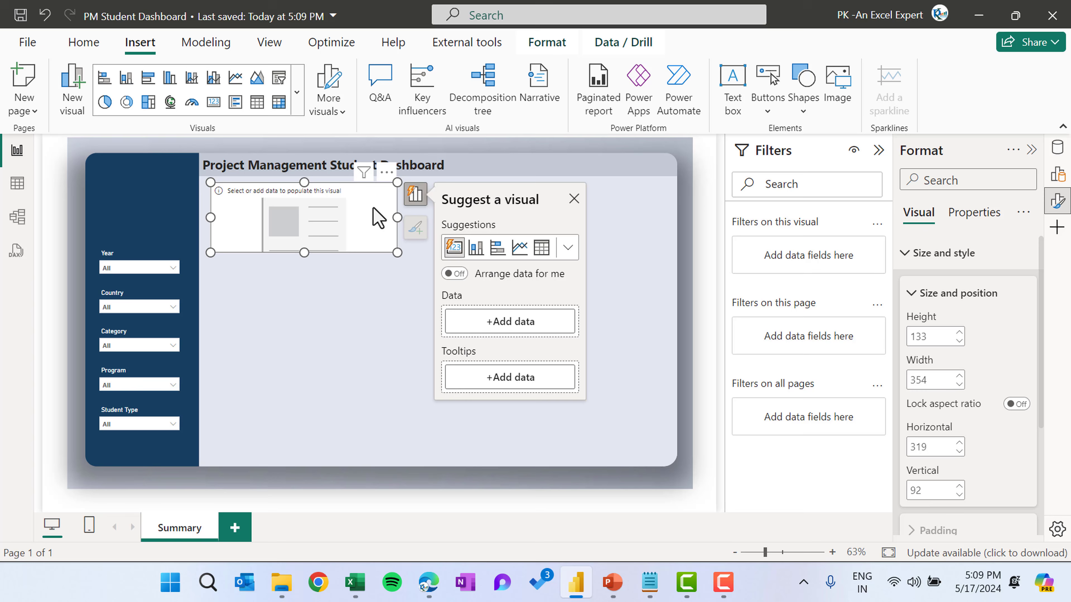
Add the Order Received measure from Calculations to the new card
click(416, 194)
click(415, 195)
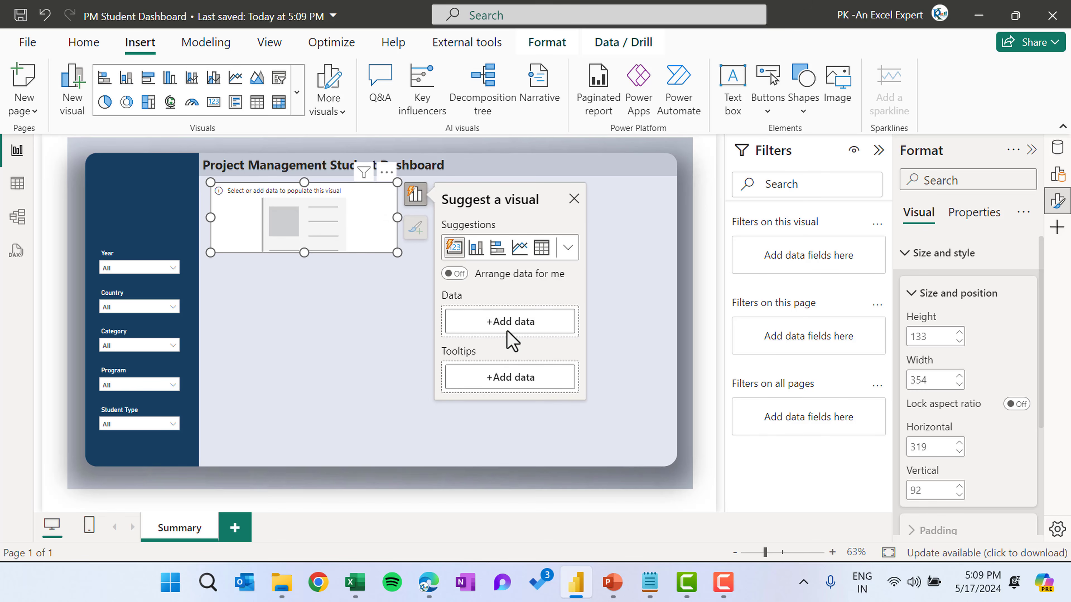
click(539, 327)
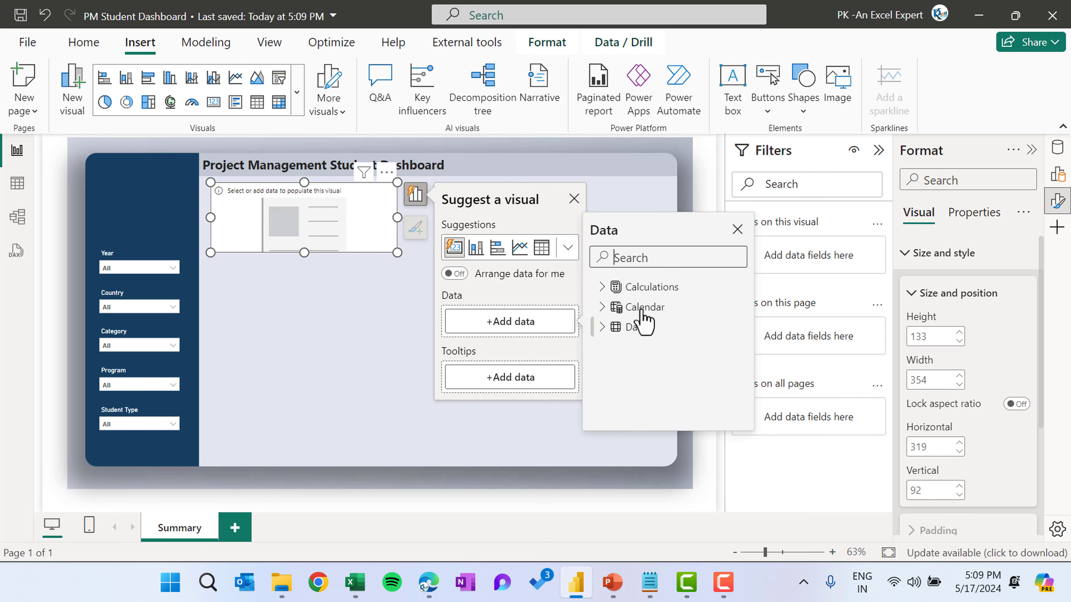
click(601, 287)
scroll(713, 359, down, 1)
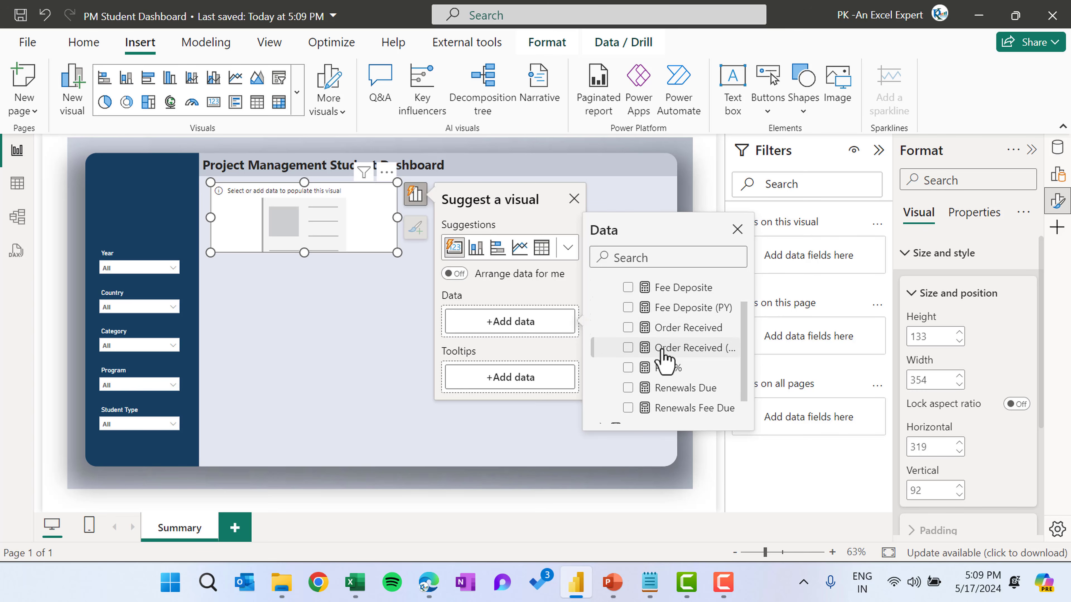
click(638, 333)
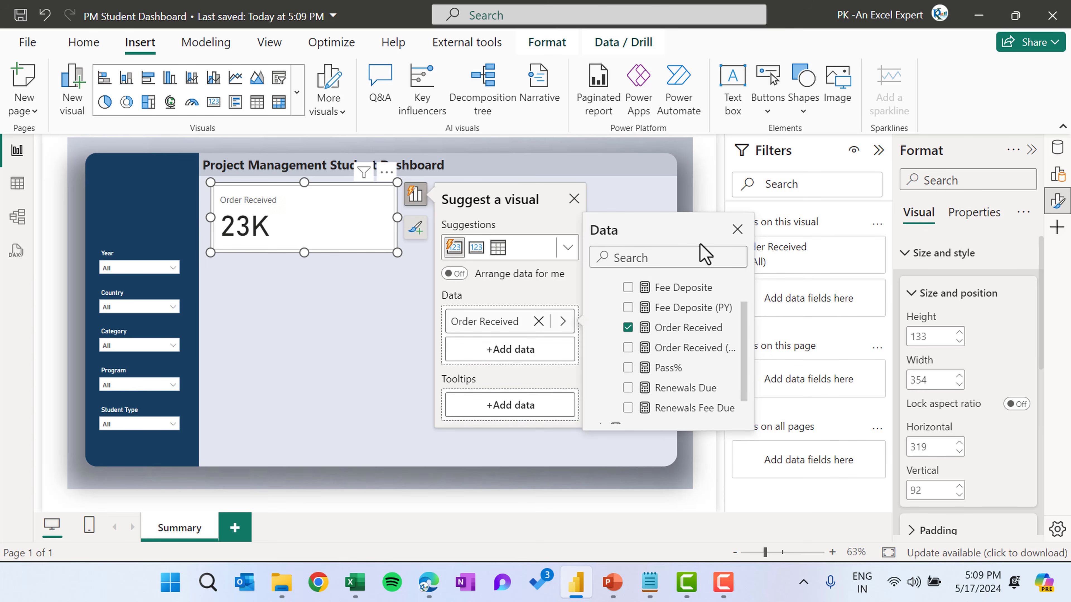
click(737, 230)
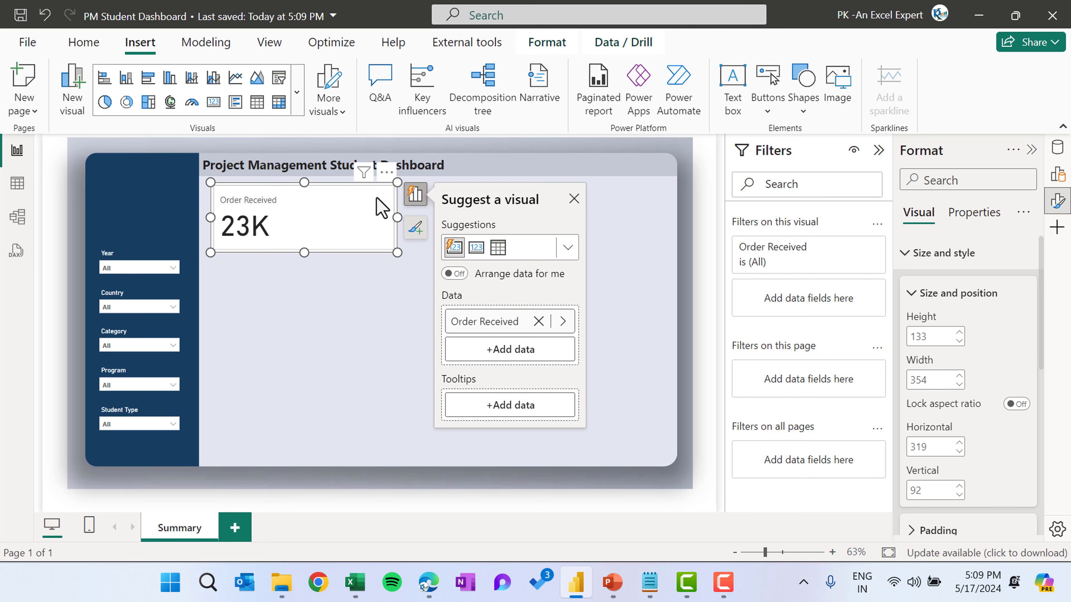
click(346, 307)
click(345, 211)
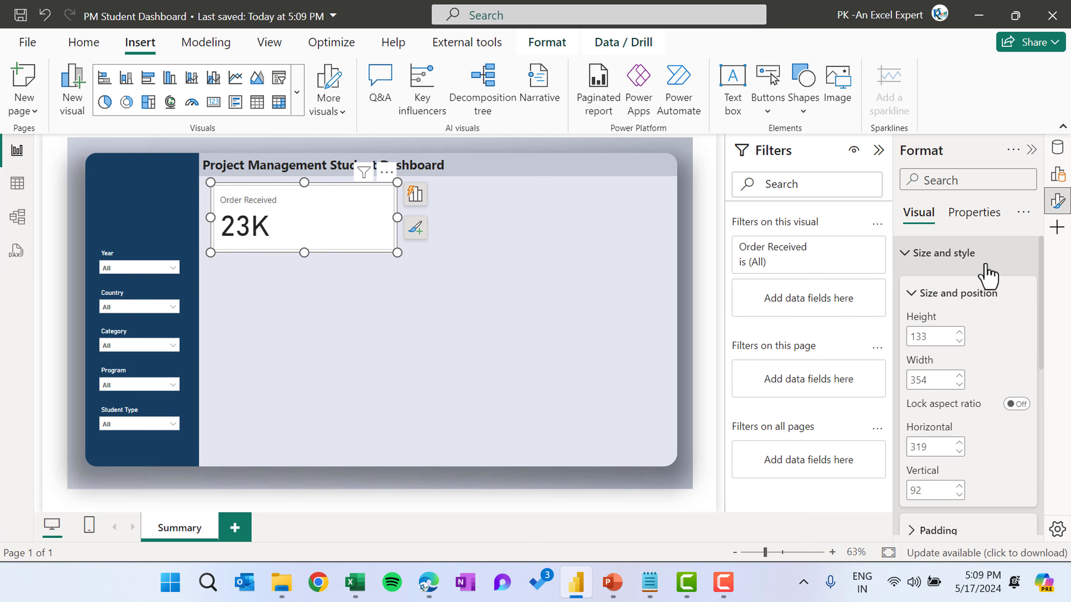
Turn off the card visual's background
scroll(1018, 363, down, 3)
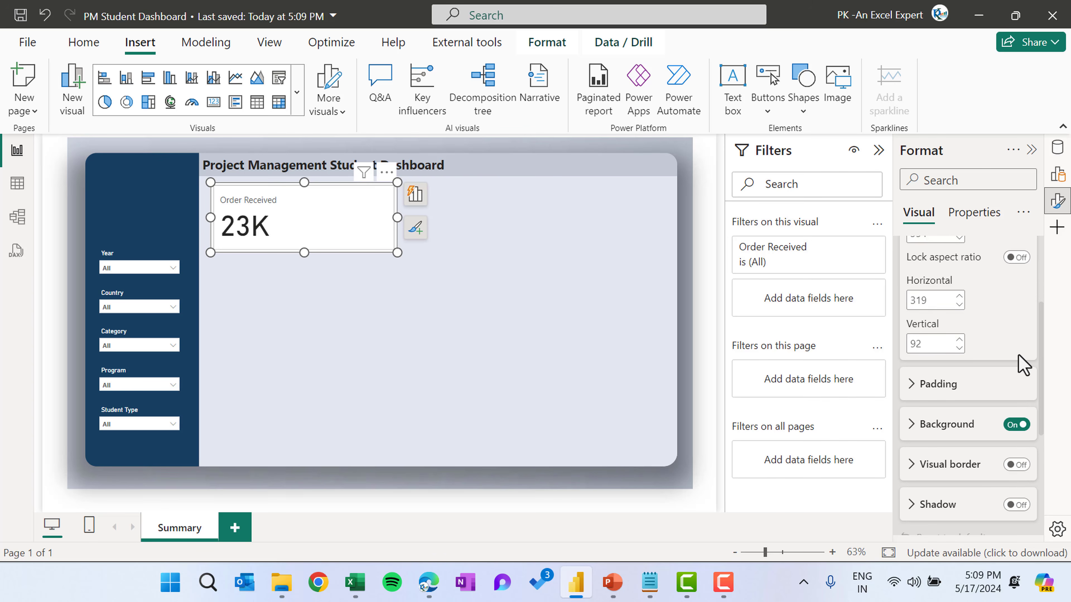
scroll(1024, 416, down, 1)
click(1015, 392)
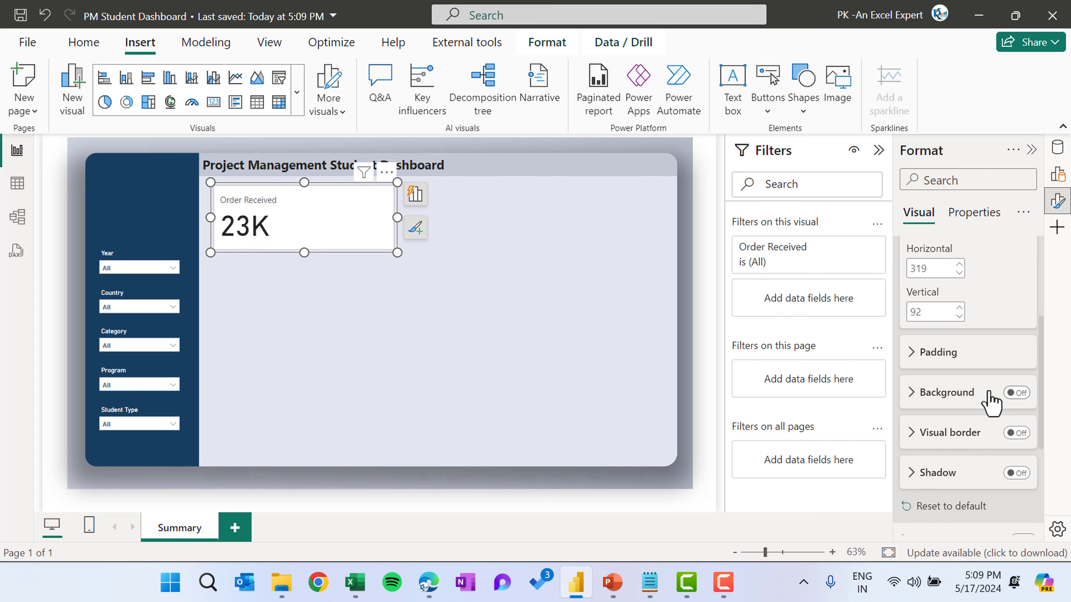
Change the card's shape to Rounded Rectangle
scroll(1011, 401, down, 5)
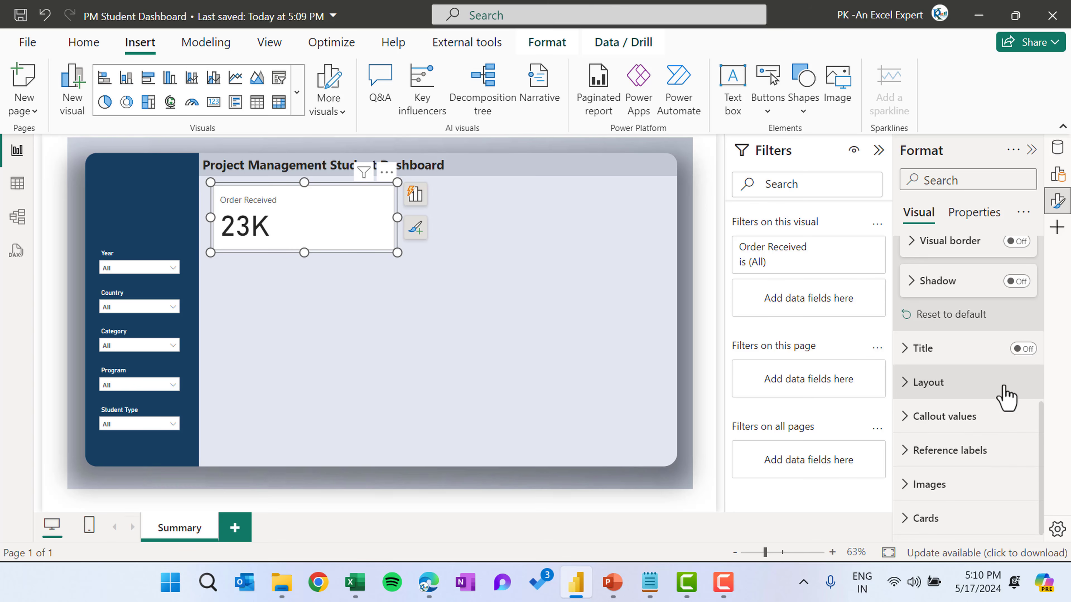
click(959, 518)
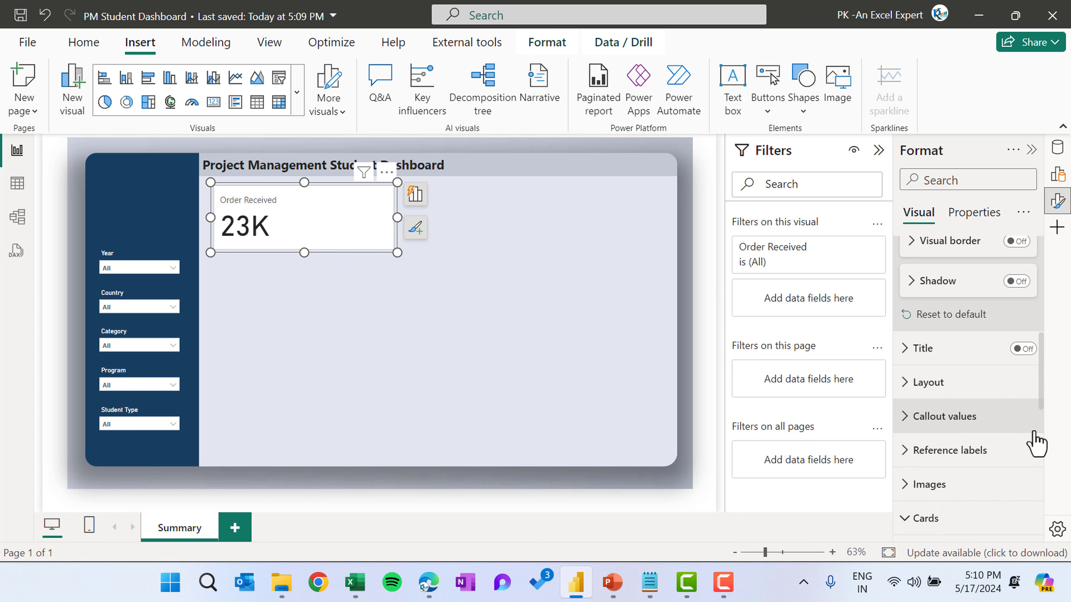
scroll(1030, 441, down, 5)
scroll(1029, 438, down, 4)
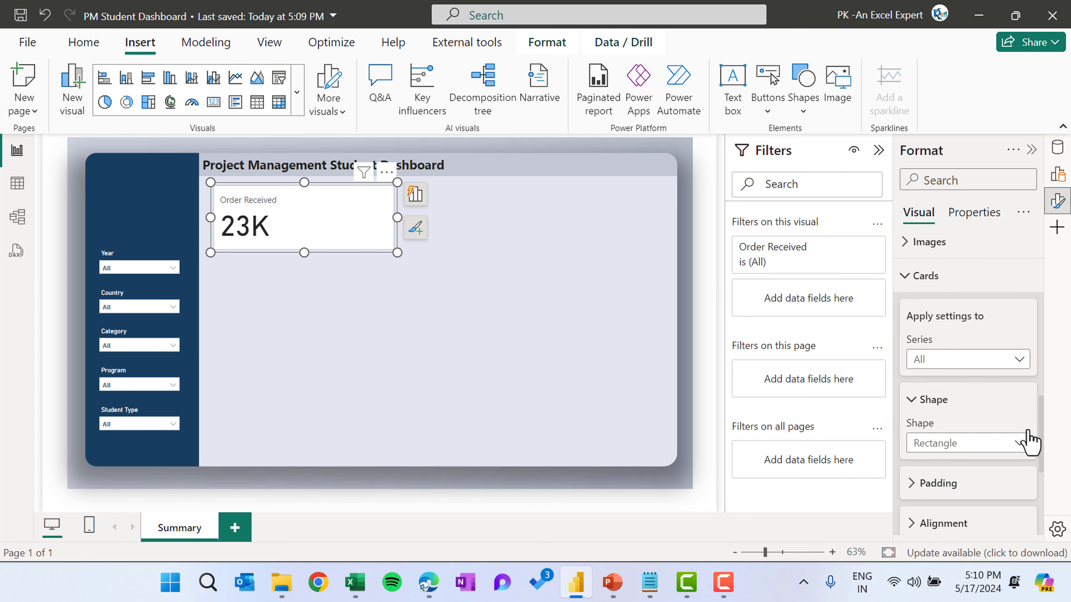
click(971, 359)
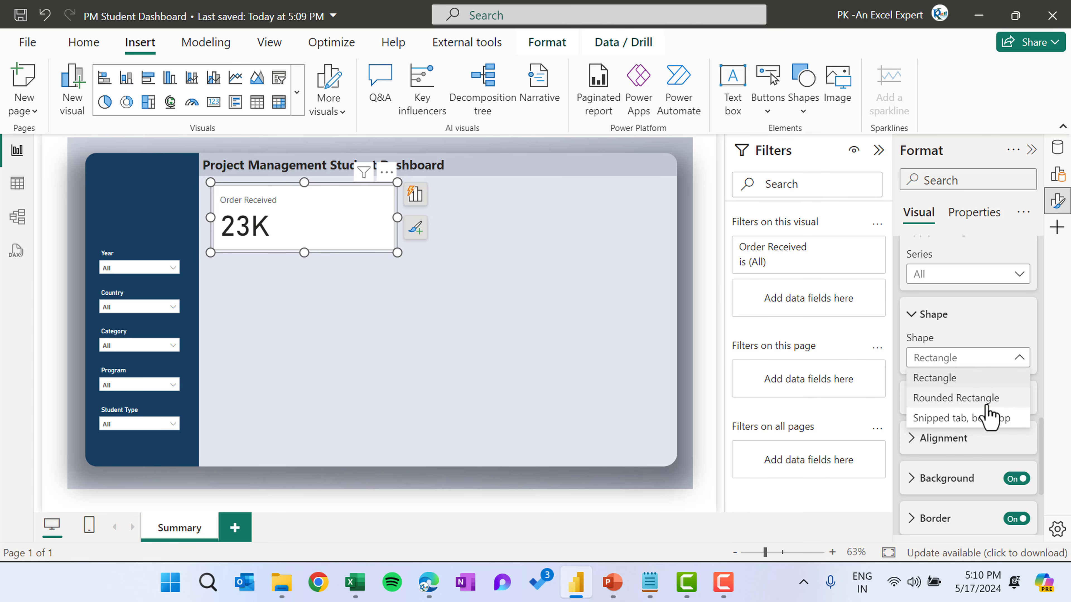
click(995, 400)
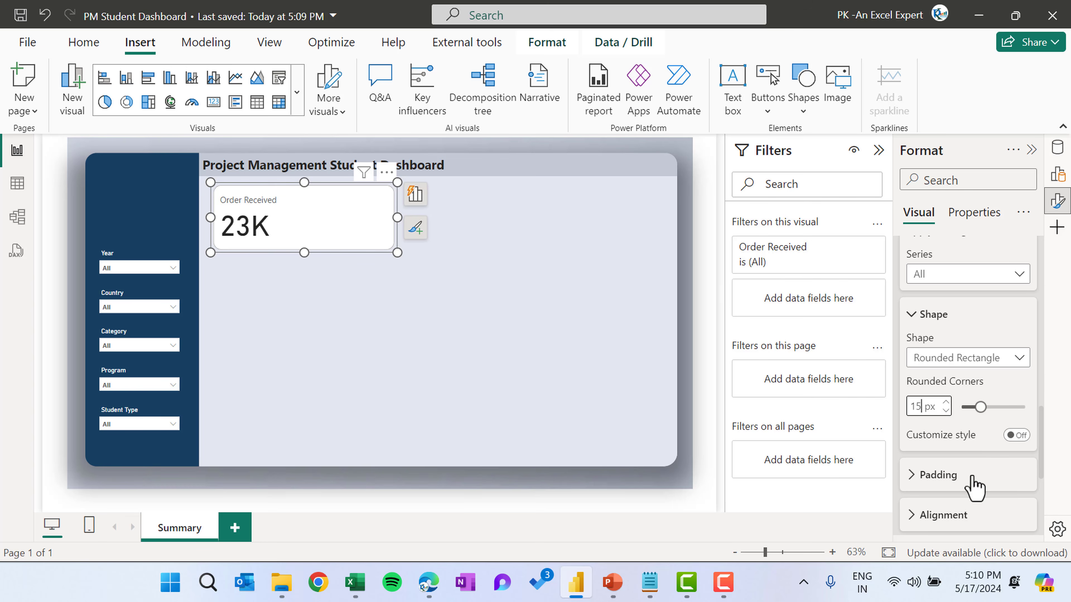
Open the card border colour picker, then copy the orange hex code #FFA316 from the palette slide in PowerPoint
scroll(978, 481, down, 3)
click(1001, 386)
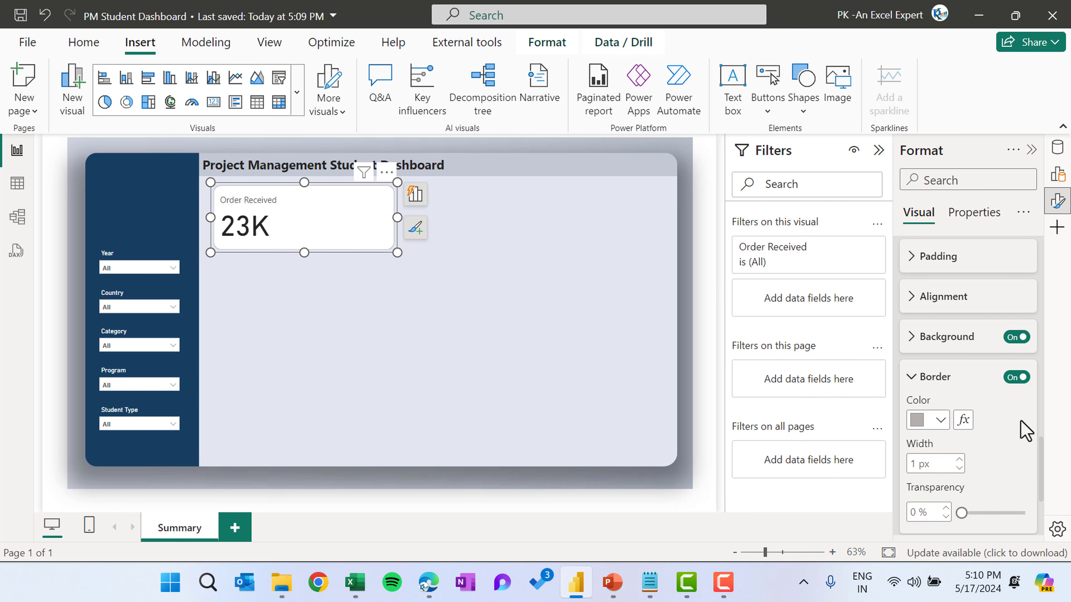
scroll(1011, 422, down, 1)
click(941, 352)
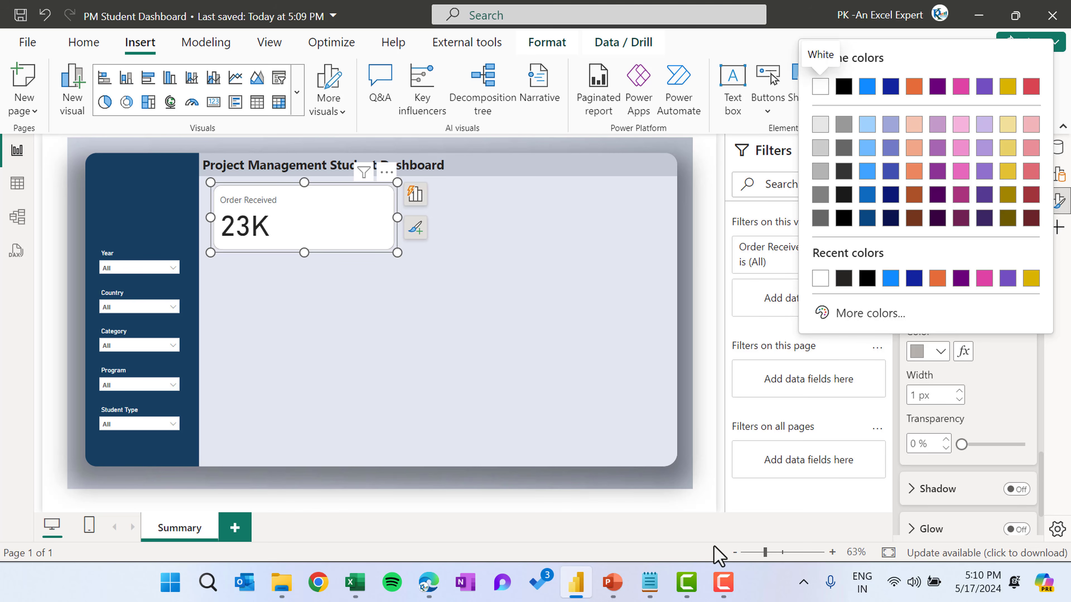
click(612, 582)
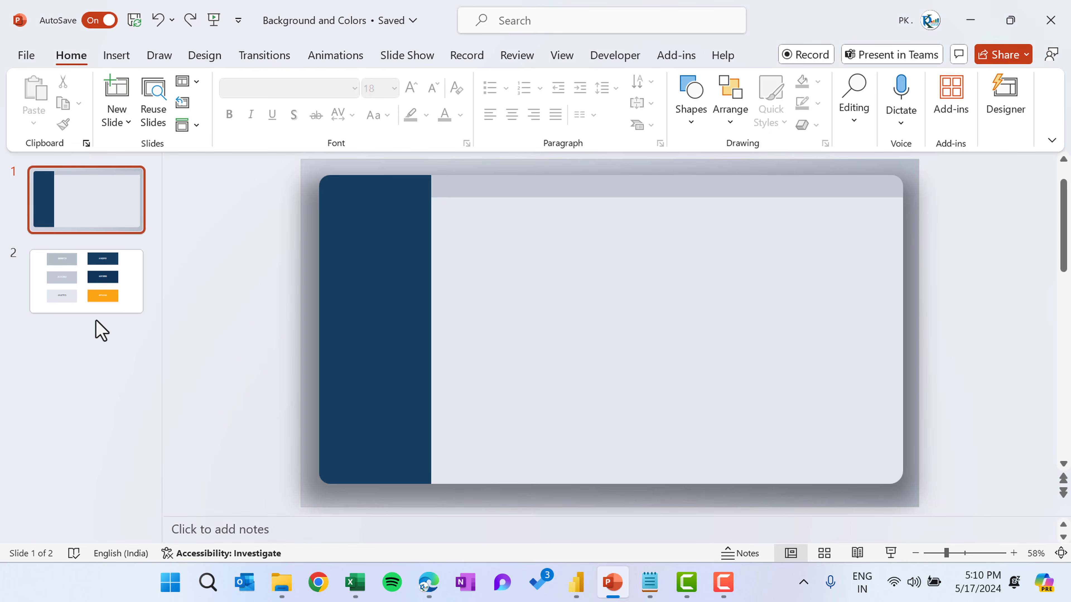
click(102, 300)
click(748, 427)
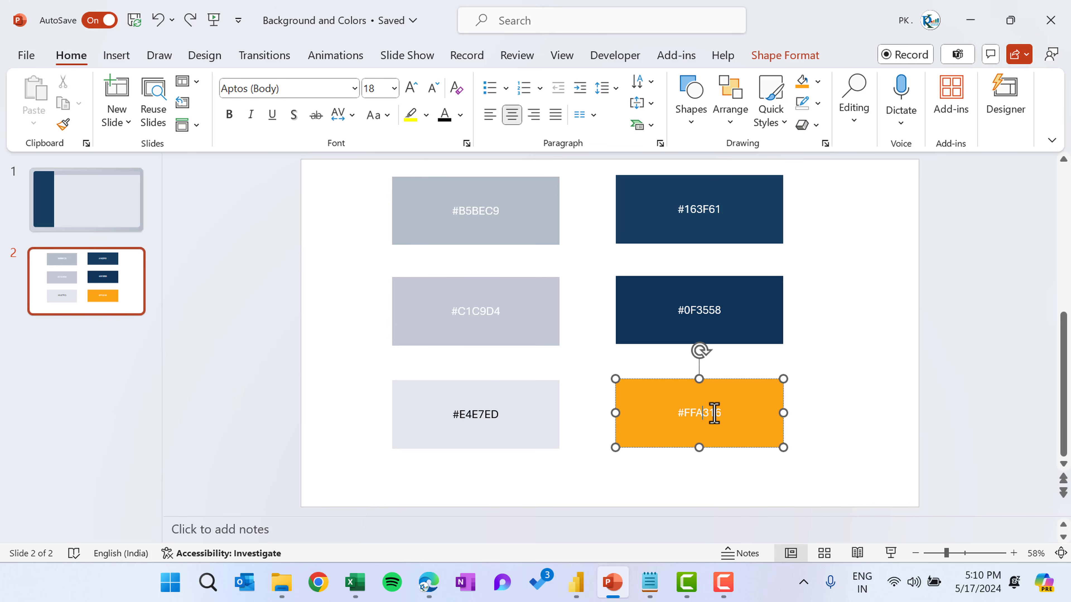
double_click(714, 412)
key(ctrl+c)
Set the card border colour to hex #FFA316 with a 2 px width
key(alt+Tab)
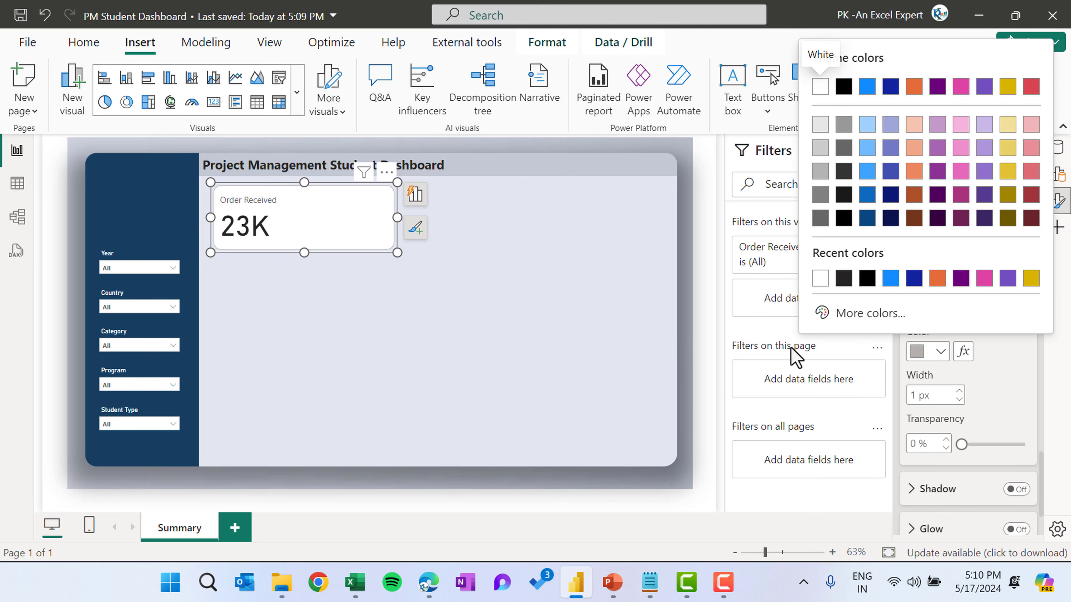
click(871, 314)
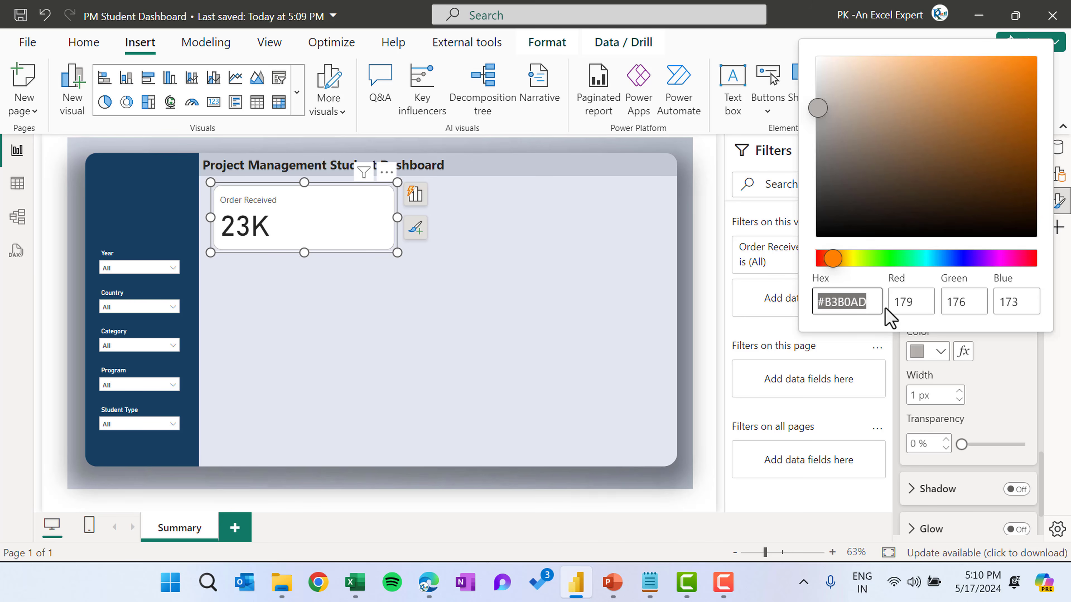
key(ctrl+v)
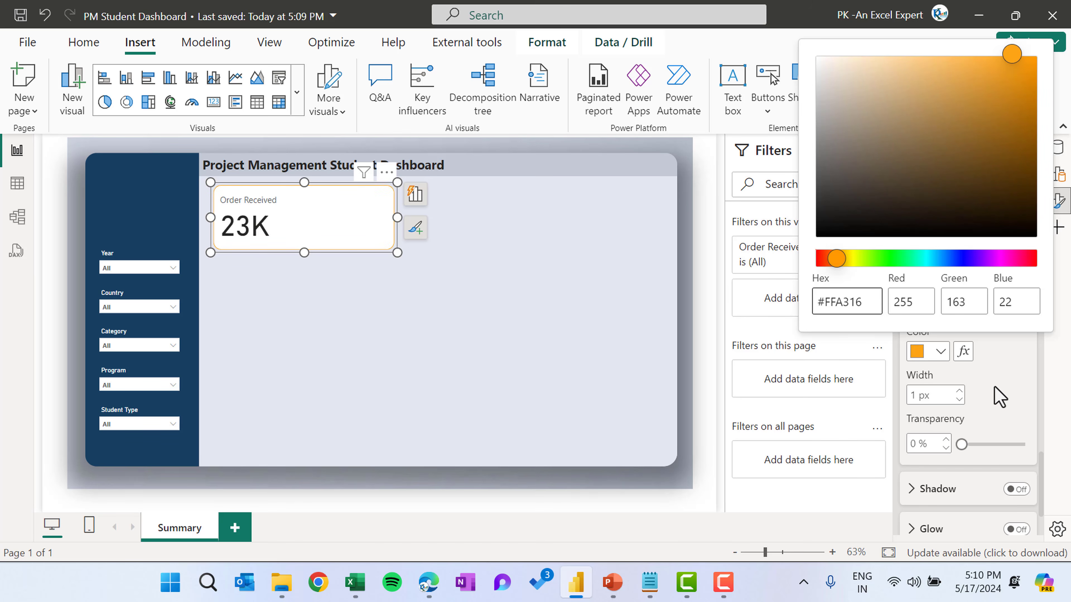
click(1000, 397)
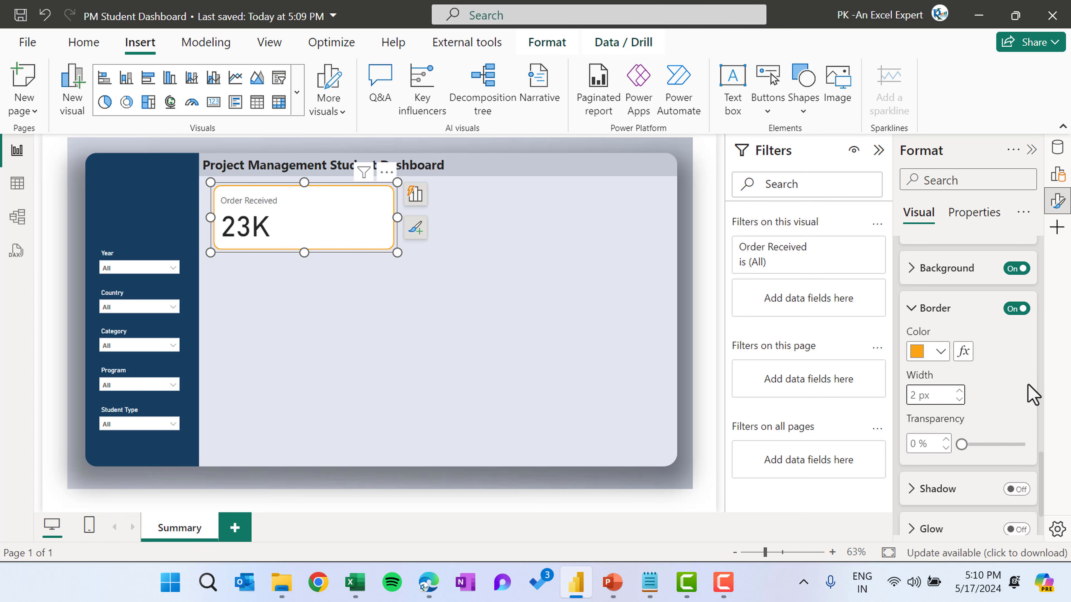
Turn on a left accent bar for the card in the orange #FFA316 colour, 12 px wide
scroll(1029, 392, down, 2)
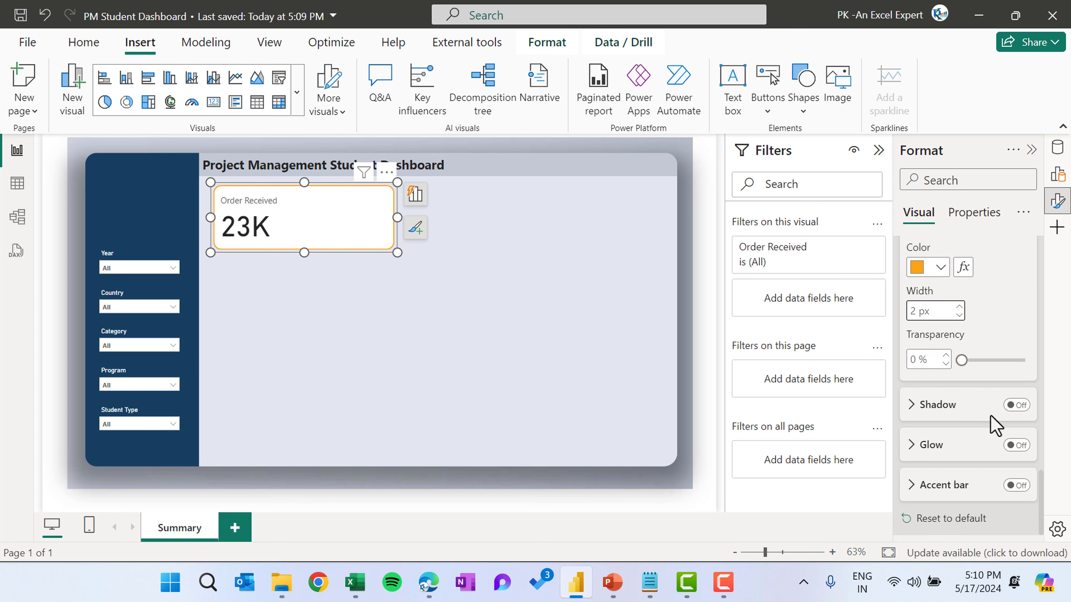
click(948, 491)
scroll(1003, 464, down, 4)
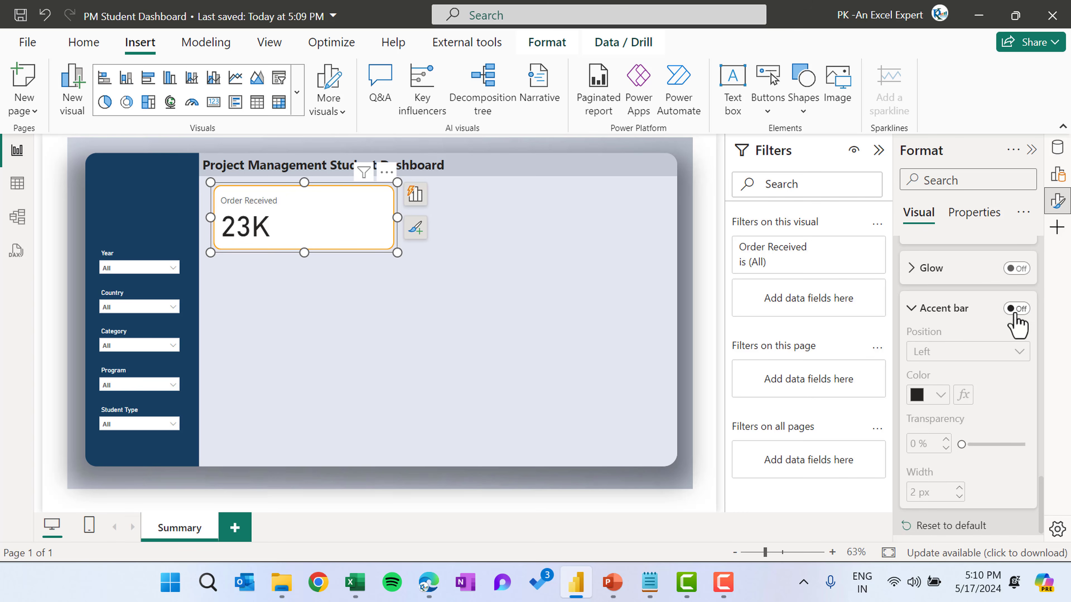
click(1016, 308)
click(934, 389)
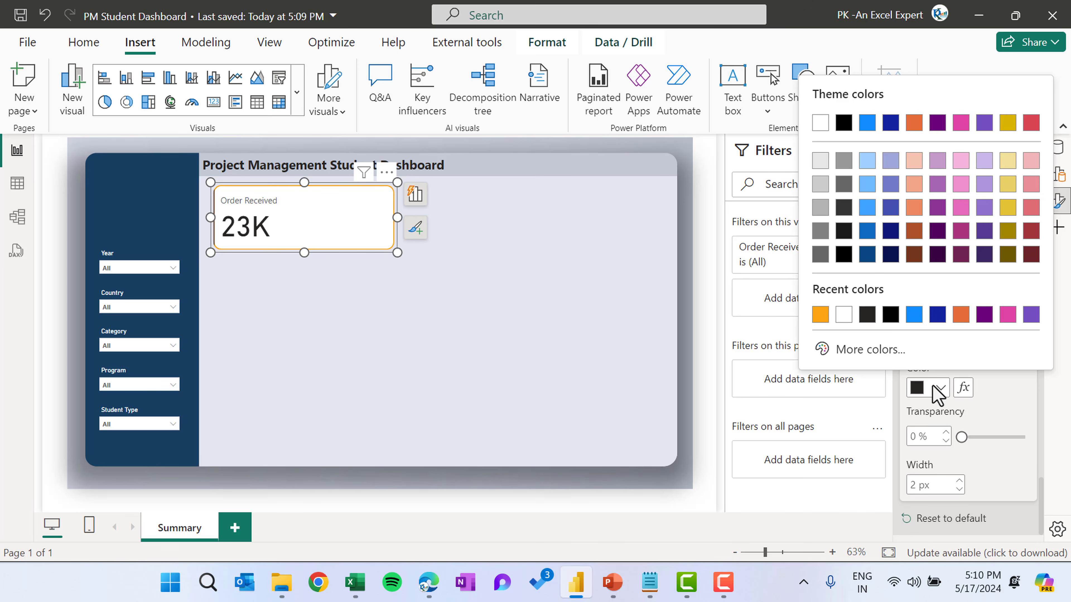
click(820, 315)
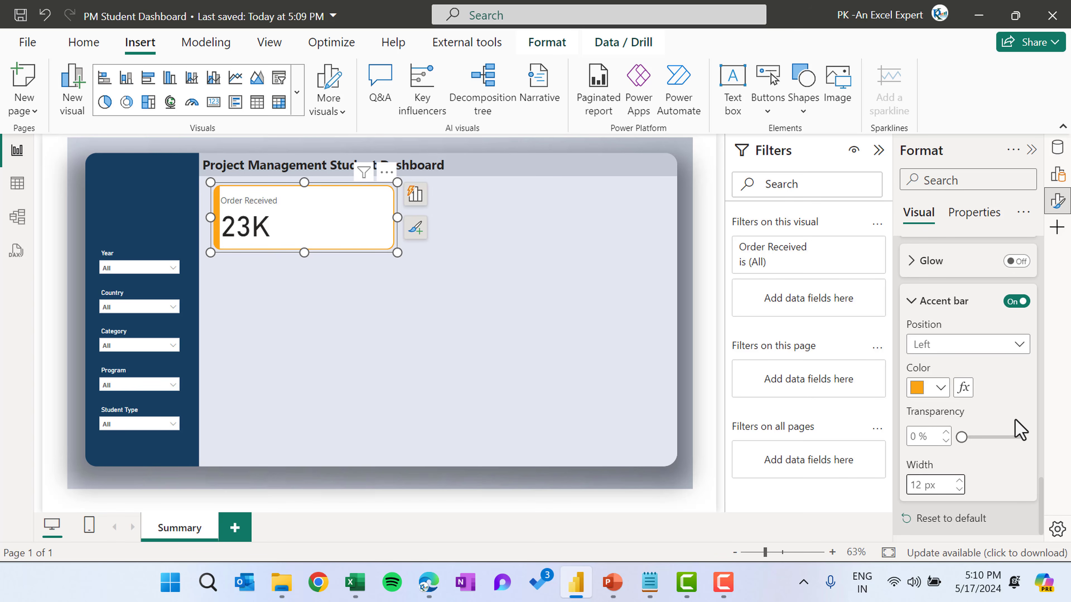
Set the card's callout value font to 20 pt bold
scroll(986, 352, up, 10)
scroll(984, 335, down, 2)
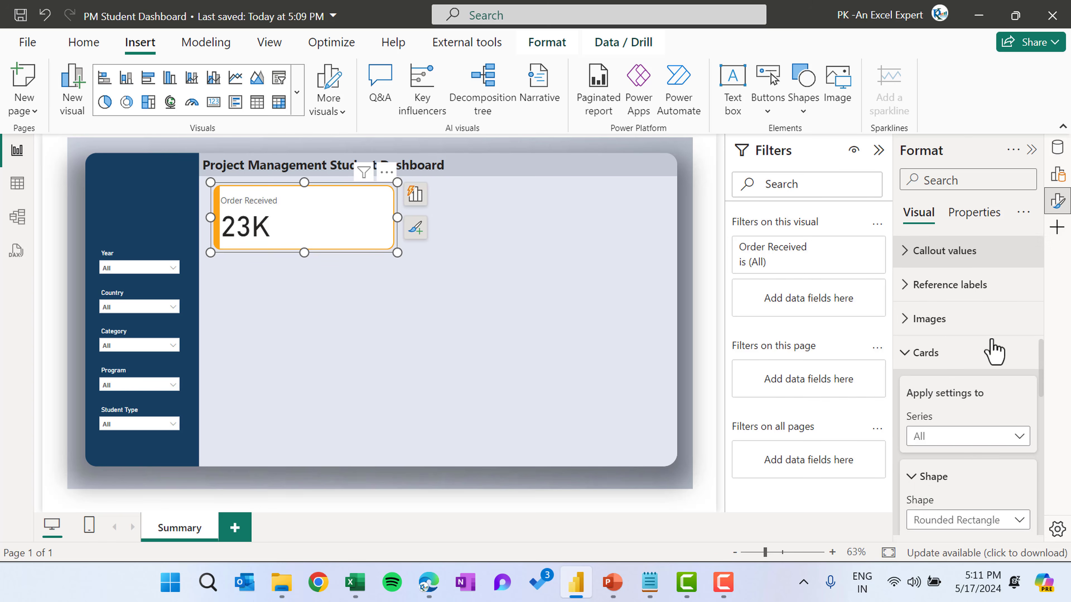
scroll(975, 335, up, 2)
click(940, 329)
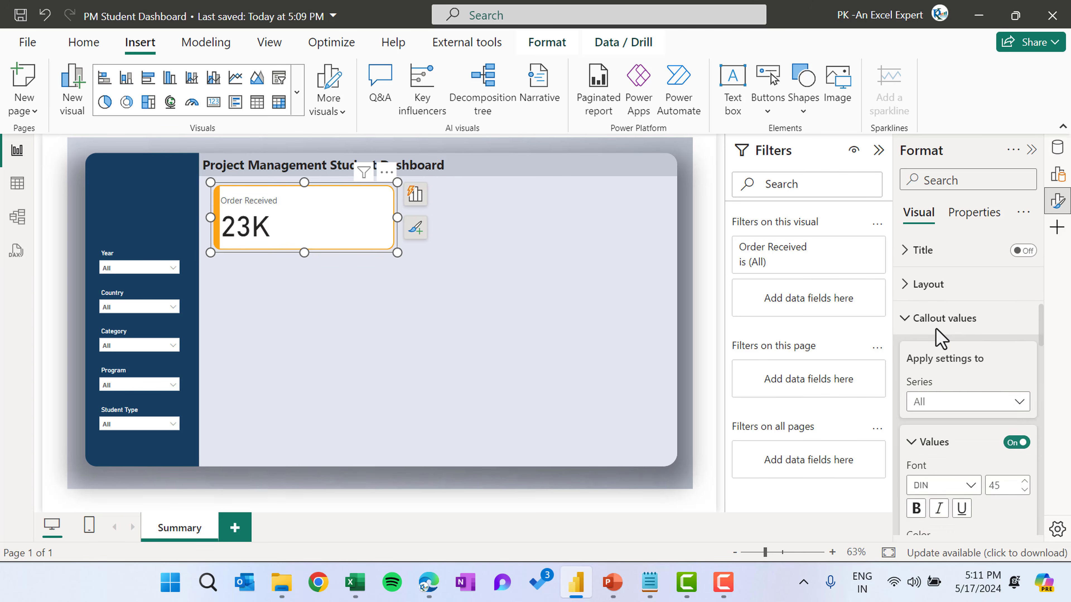
scroll(999, 380, down, 3)
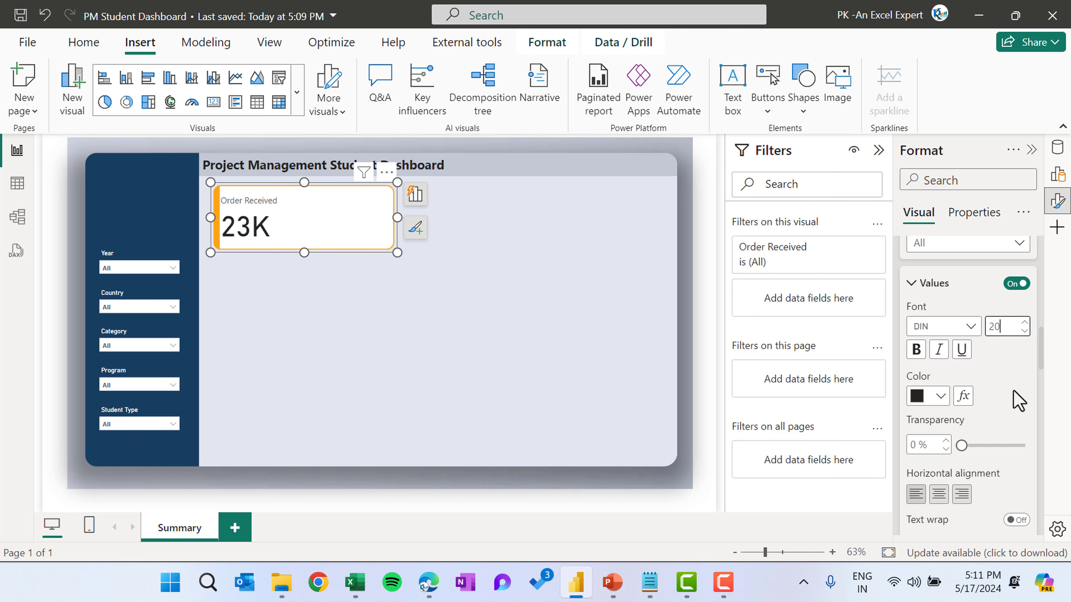
key(Return)
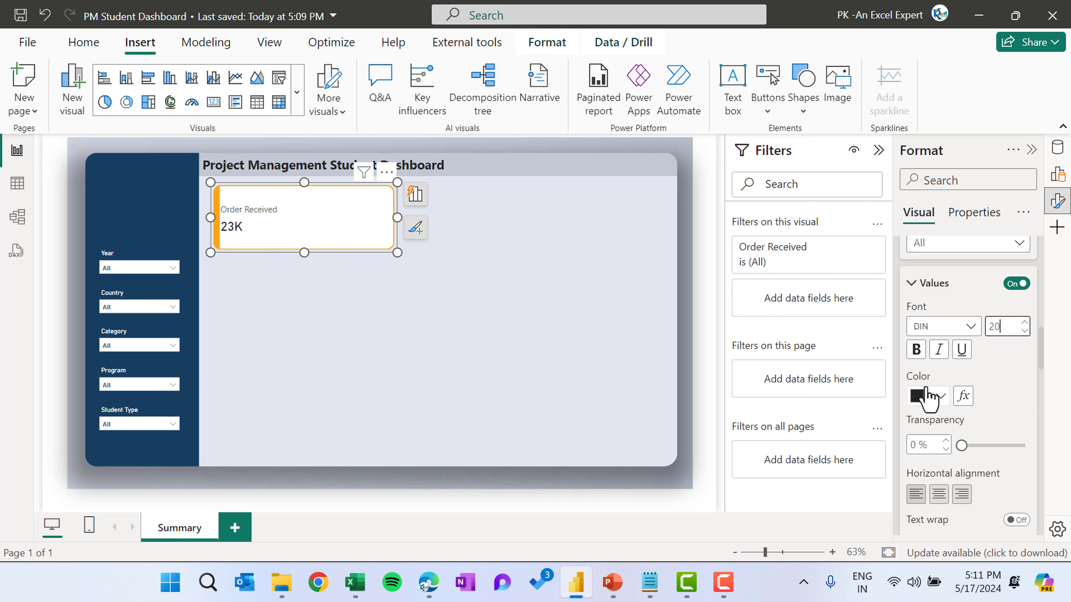
click(921, 351)
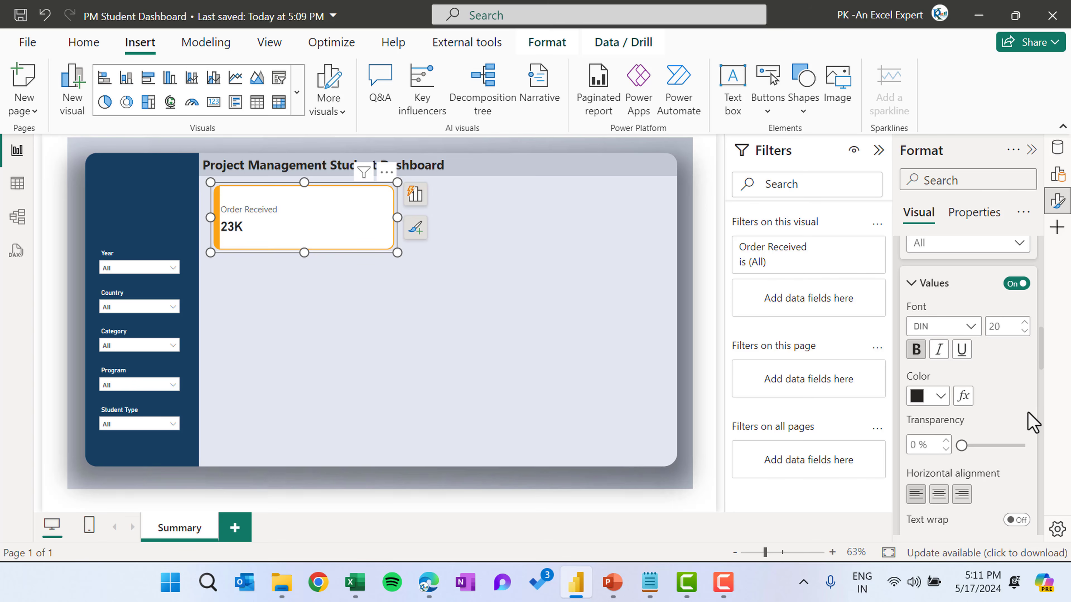
Make the card's label text black and bold
scroll(1032, 422, down, 5)
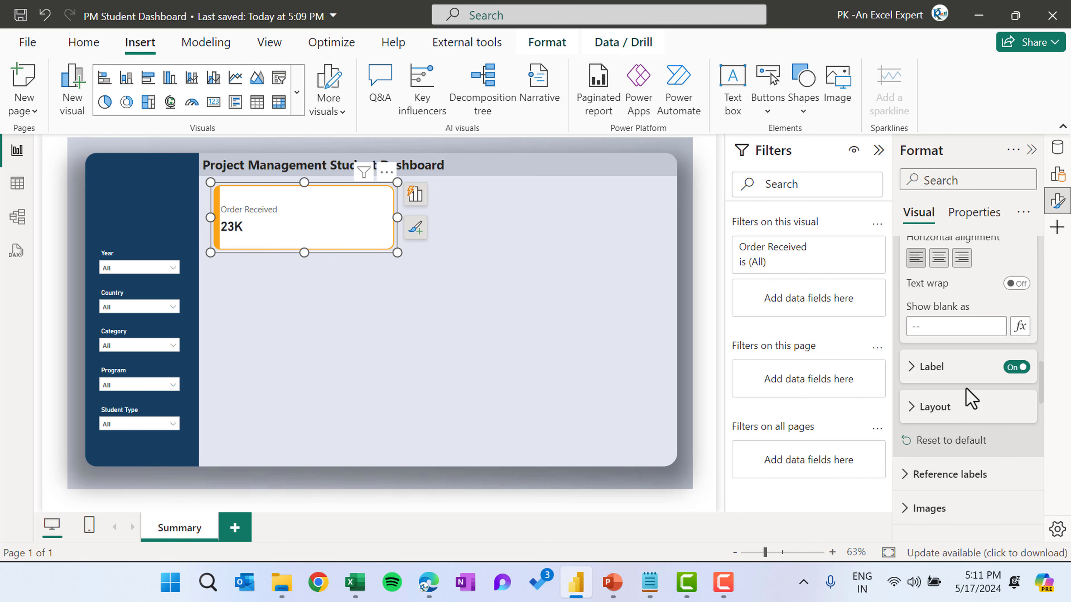
click(969, 367)
scroll(995, 445, down, 3)
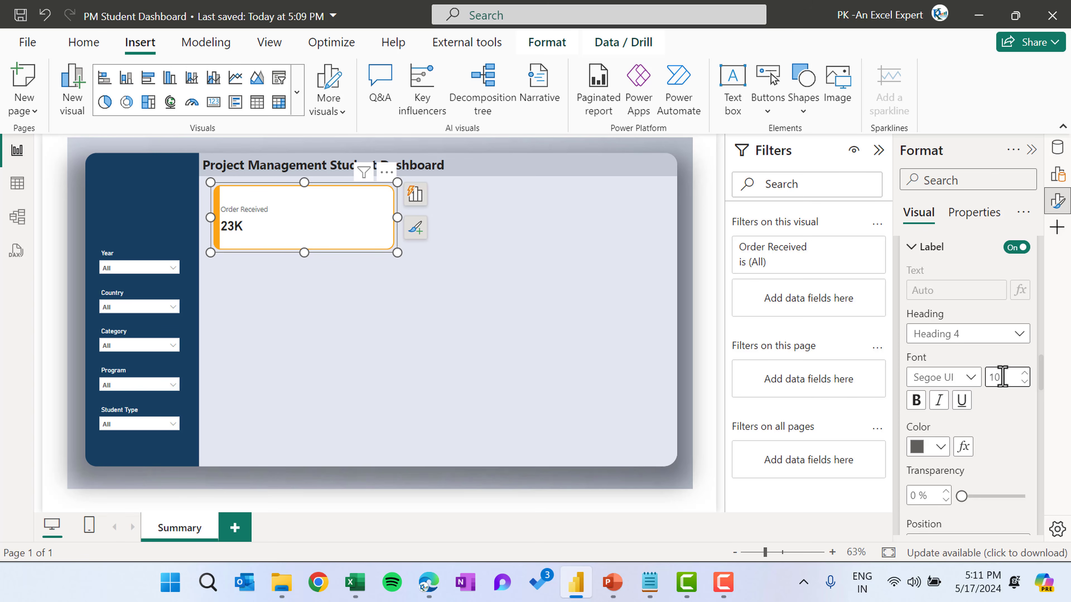
scroll(973, 439, down, 1)
click(934, 394)
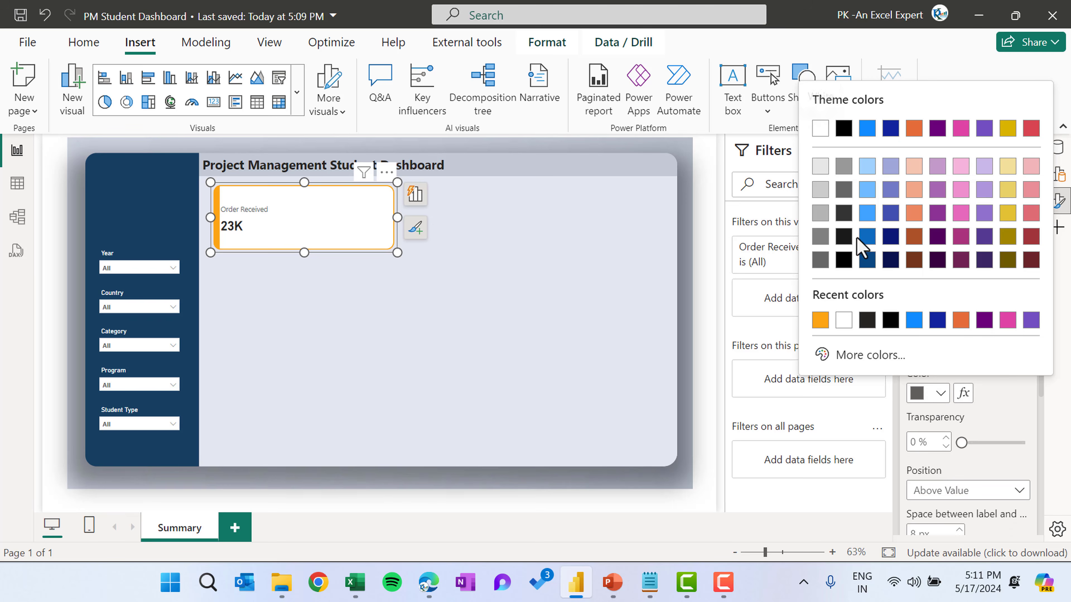
click(844, 129)
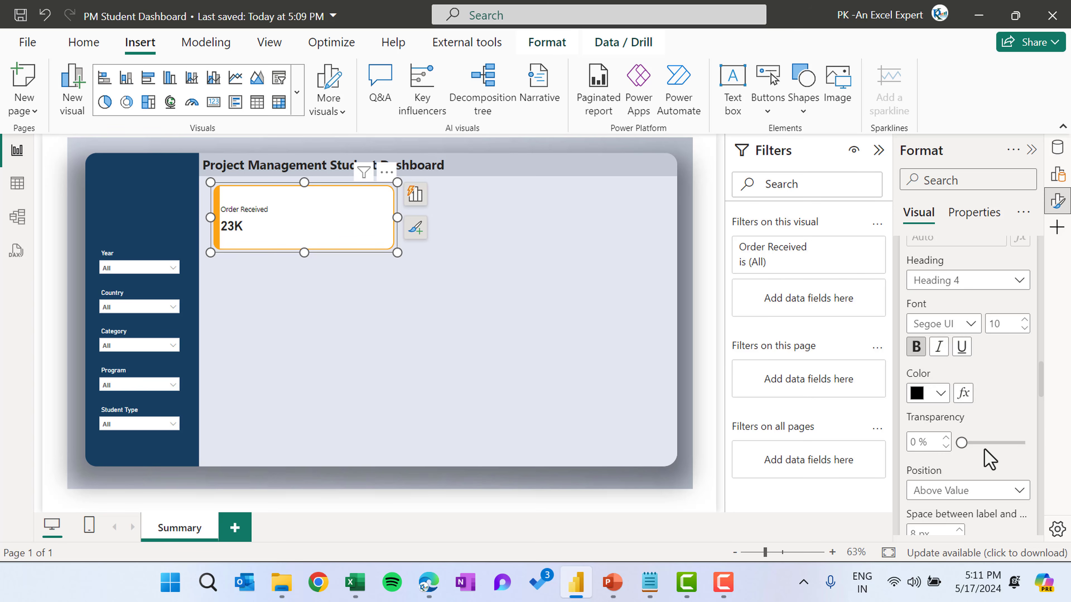
Position the card label below the value
scroll(988, 459, down, 2)
click(977, 407)
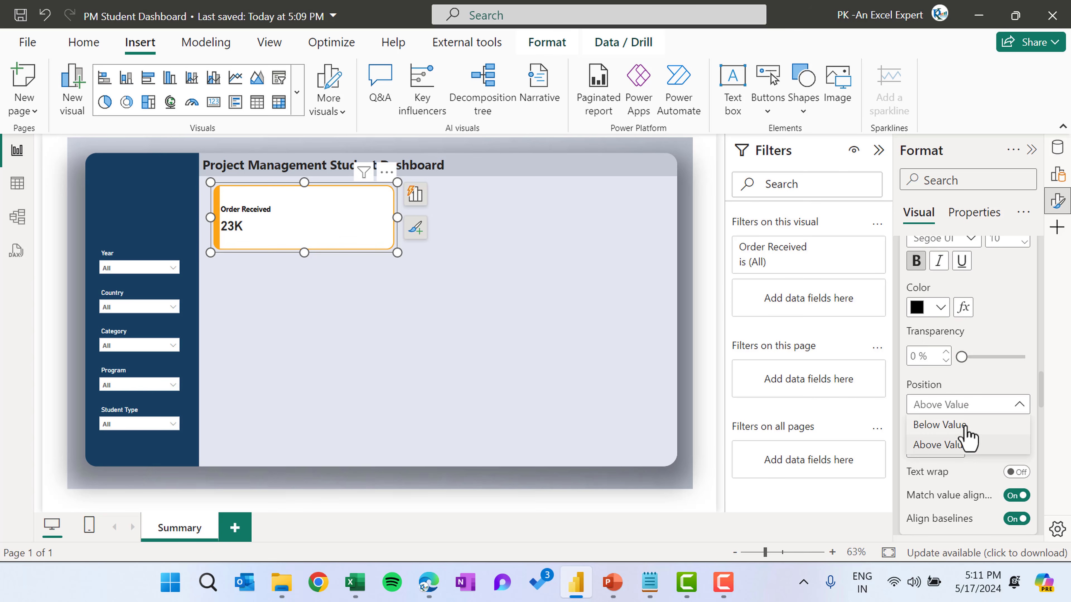
click(963, 426)
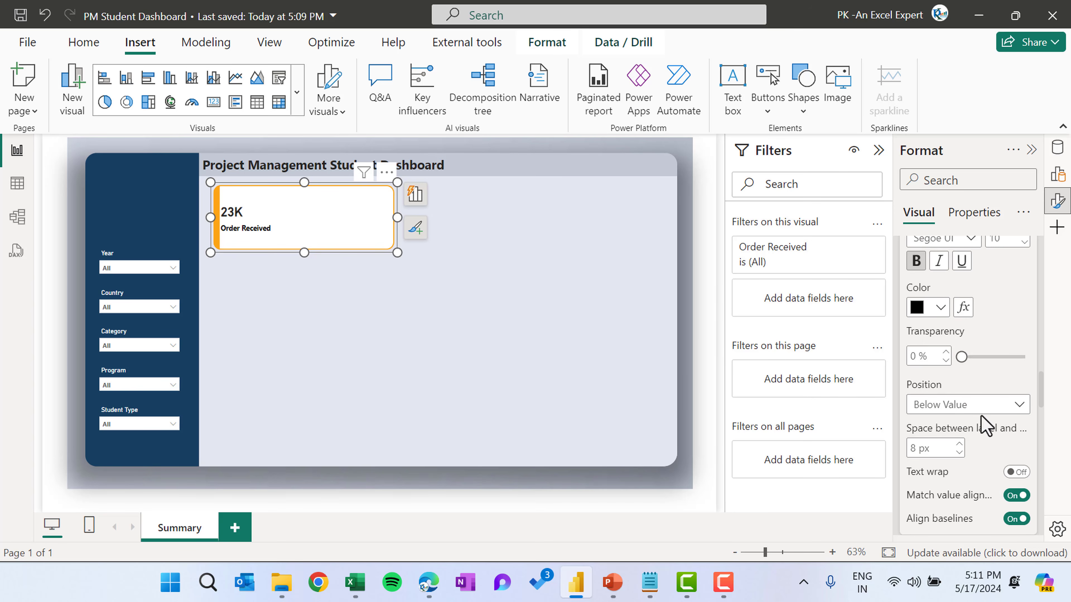
Center-align the card's value and label horizontally
click(310, 239)
click(912, 334)
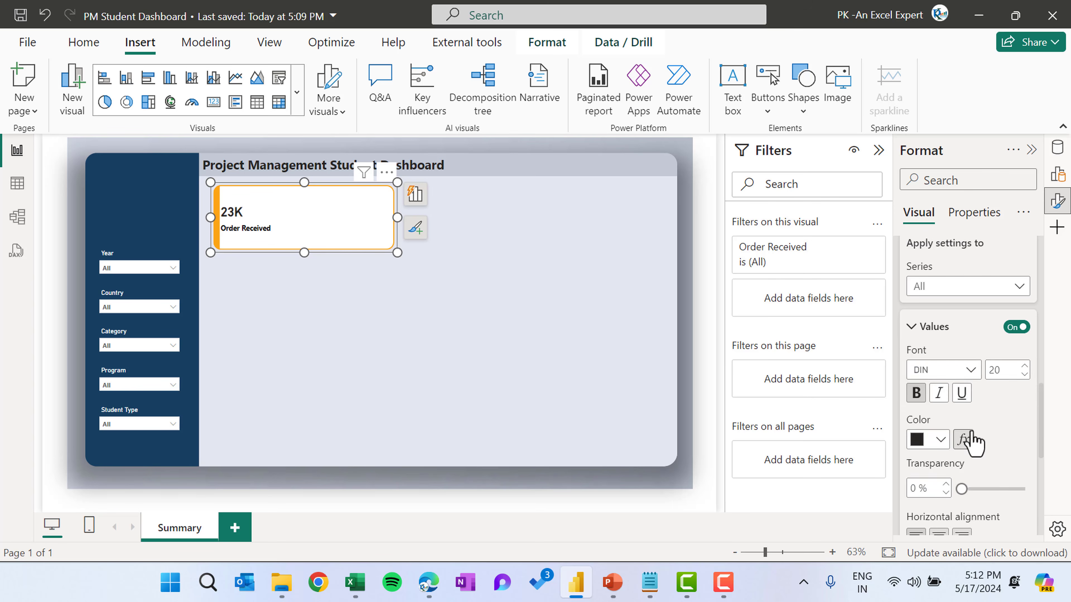
scroll(968, 439, down, 3)
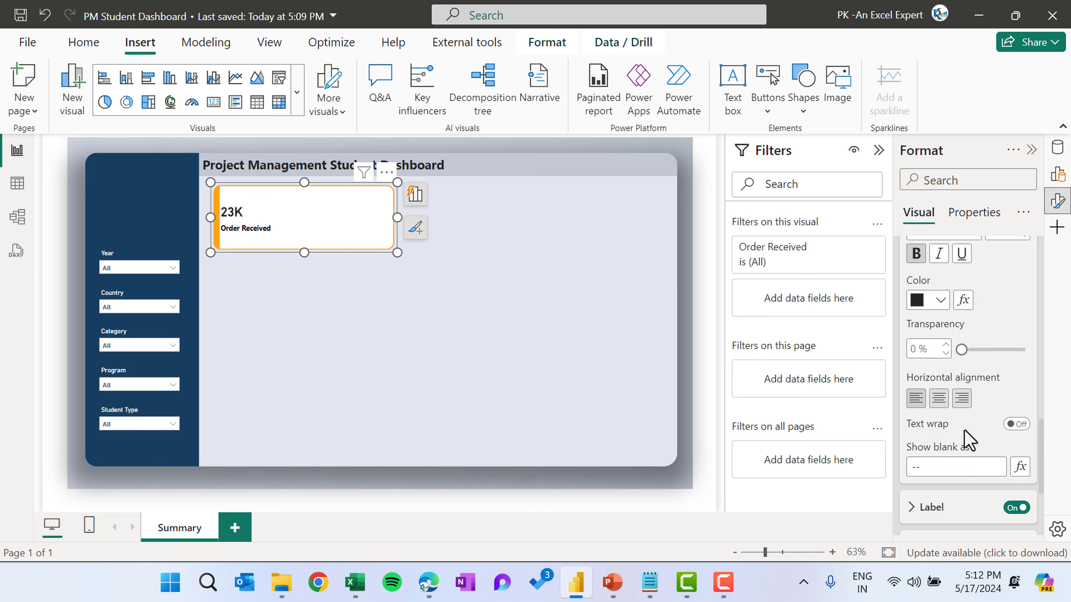
click(935, 399)
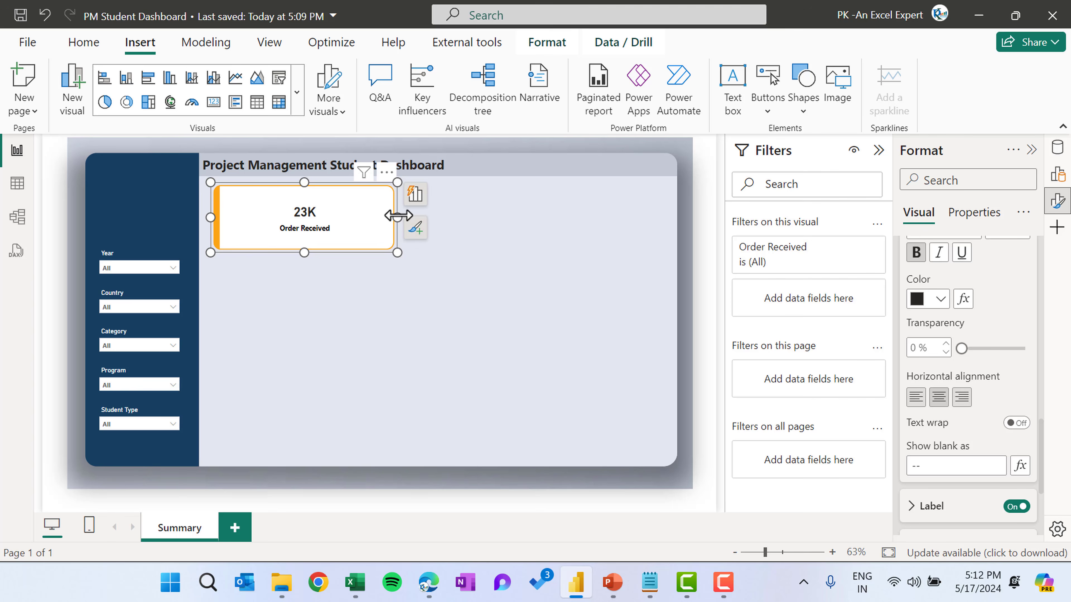
Resize the card to about 216 wide and 106 high
drag(397, 217, 324, 219)
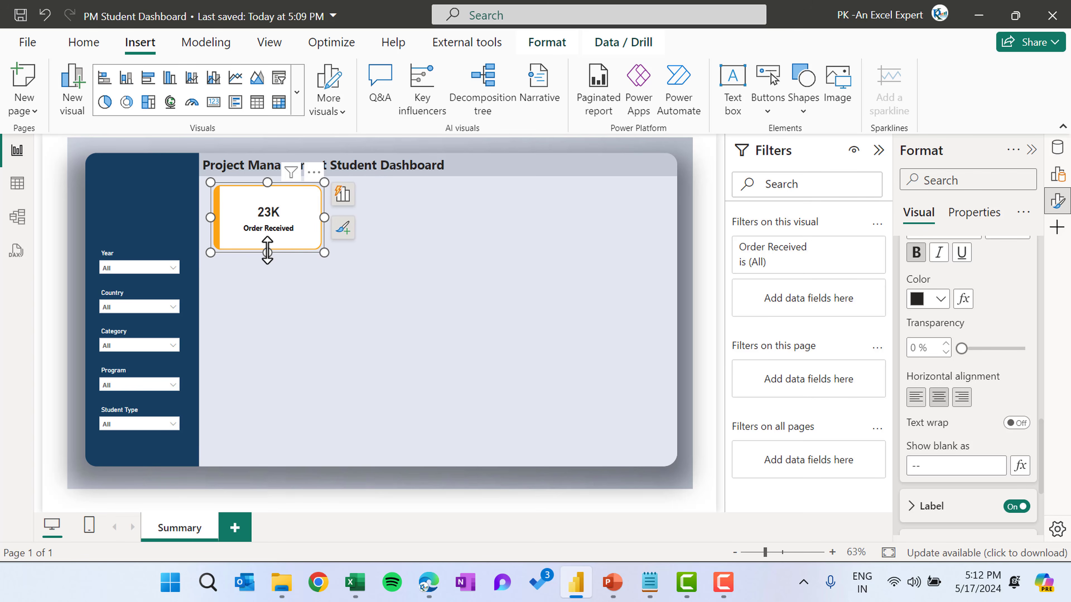
drag(267, 252, 396, 207)
Paste a copy of the card next to the original, to its right
click(428, 251)
click(442, 215)
key(ctrl+v)
Place the copied card to the right and paste another copy, making a row of four Order Received cards
key(ctrl+v)
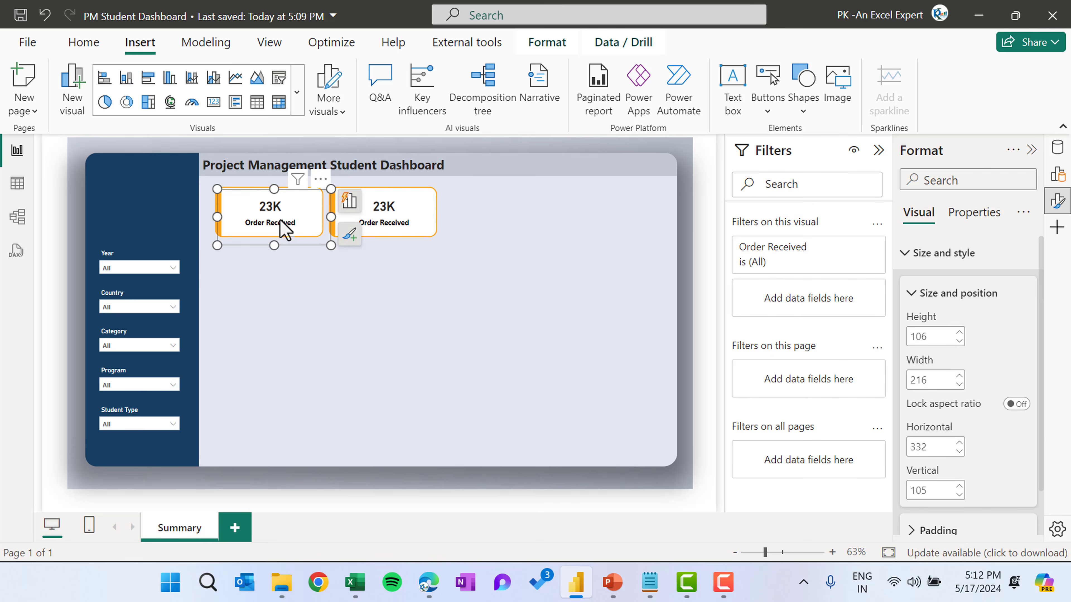
drag(282, 226, 651, 215)
key(ctrl+v)
click(547, 256)
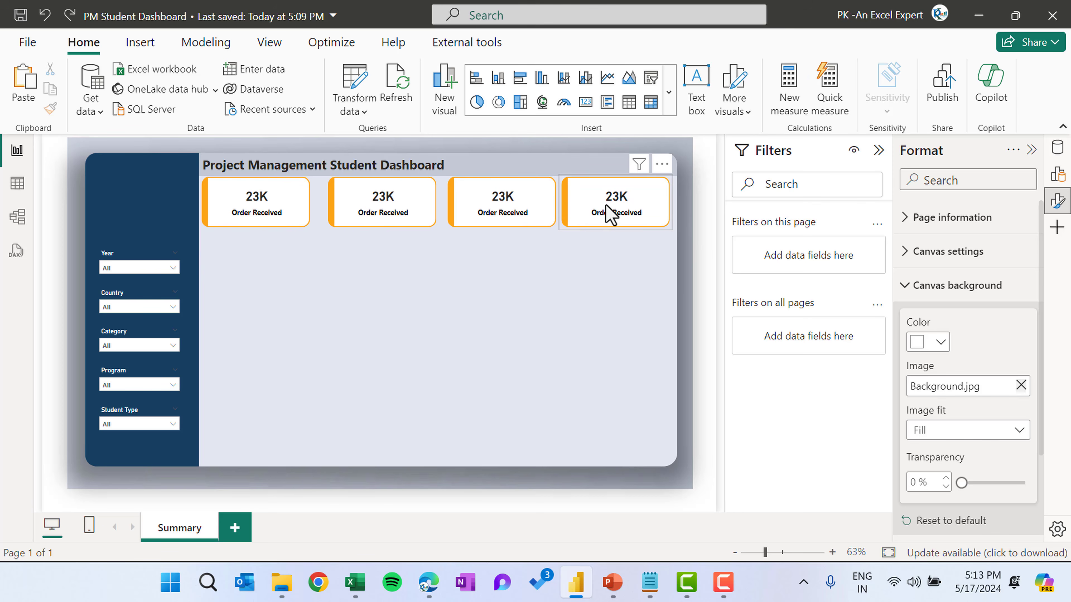
Select all the cards and distribute them evenly horizontally across the top of the canvas
key(ctrl+a)
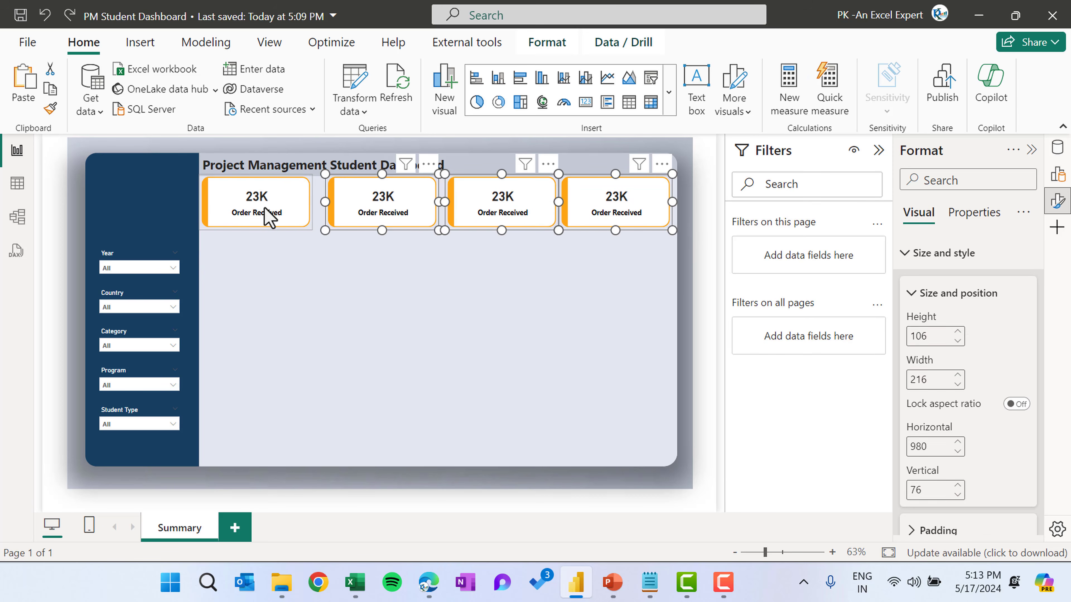
click(562, 44)
click(361, 108)
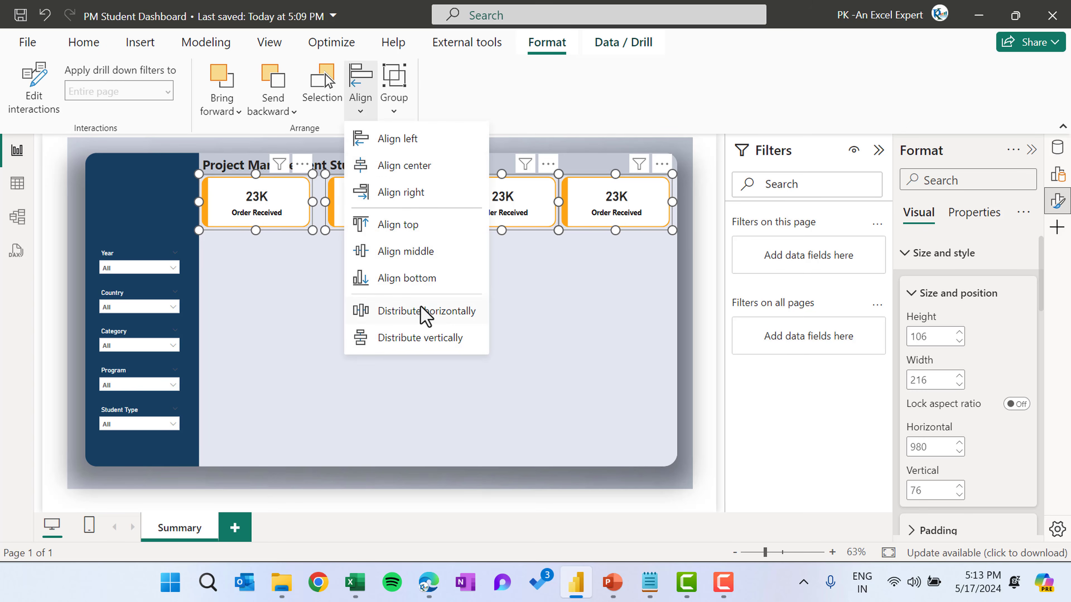
click(453, 316)
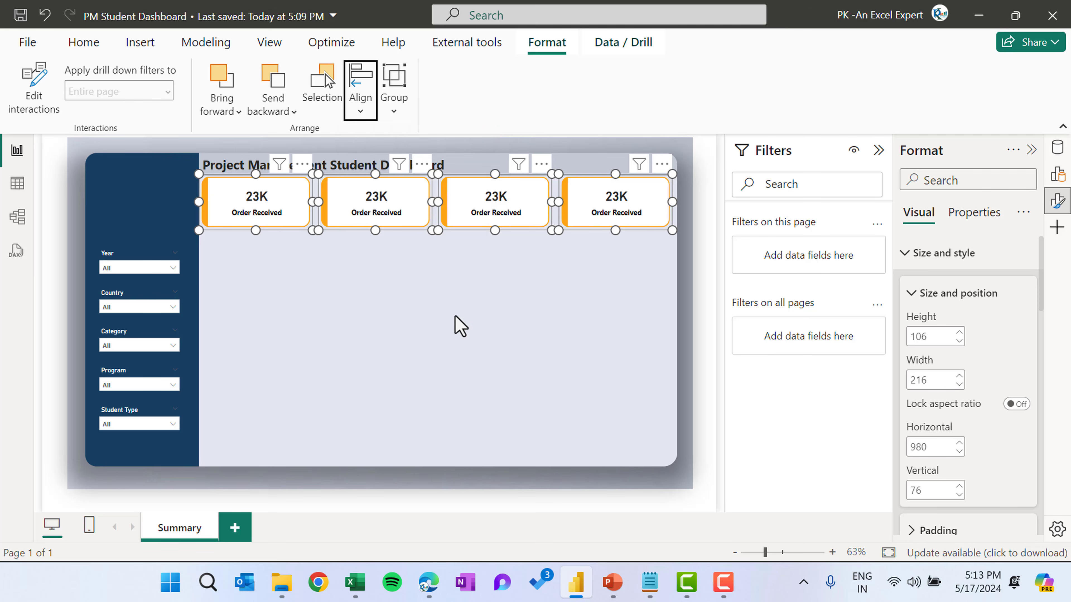
click(567, 317)
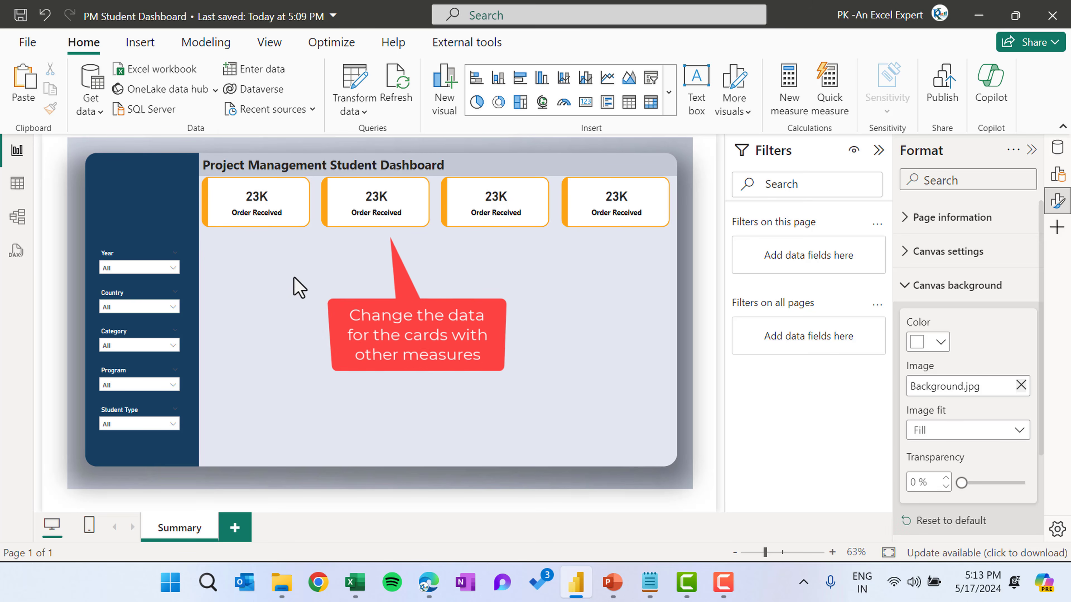
Compare with the reference dashboard, then insert a 100% stacked column chart below the cards, about 569 wide and 190 high
click(435, 592)
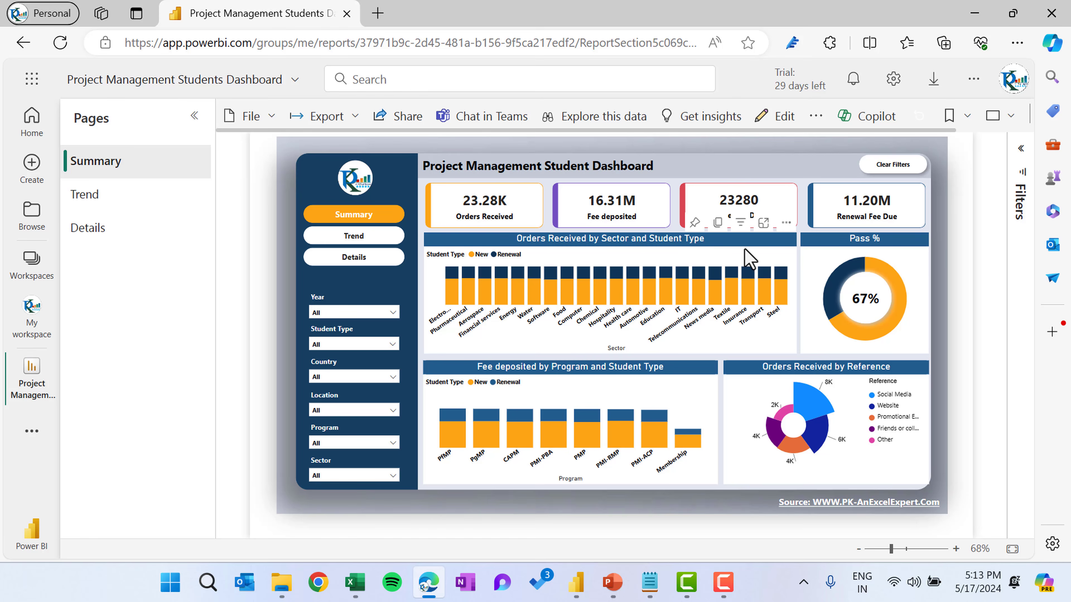
key(alt+Tab)
click(669, 93)
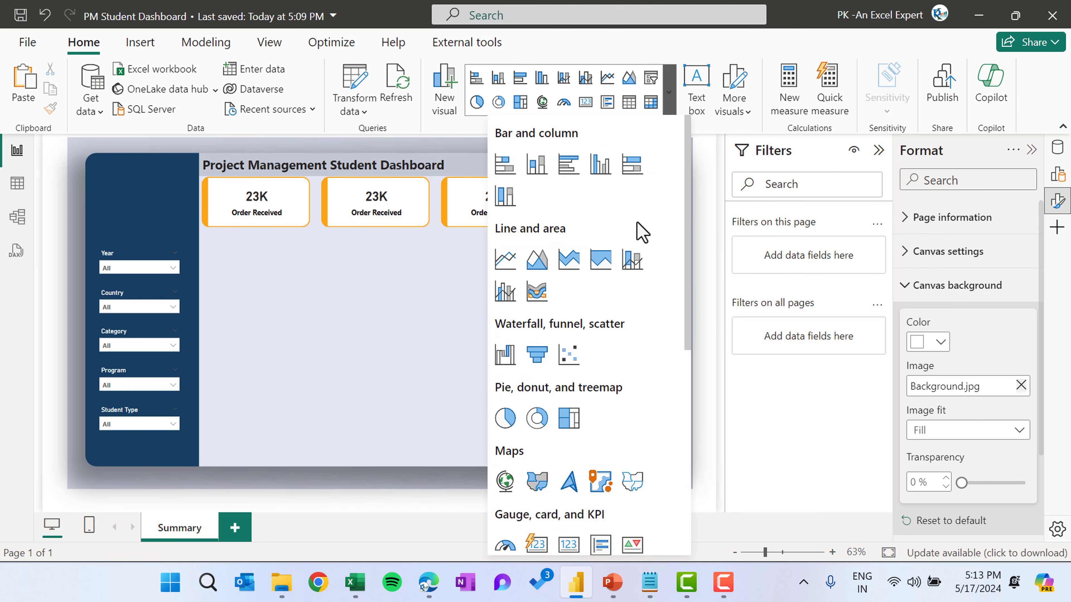
click(511, 200)
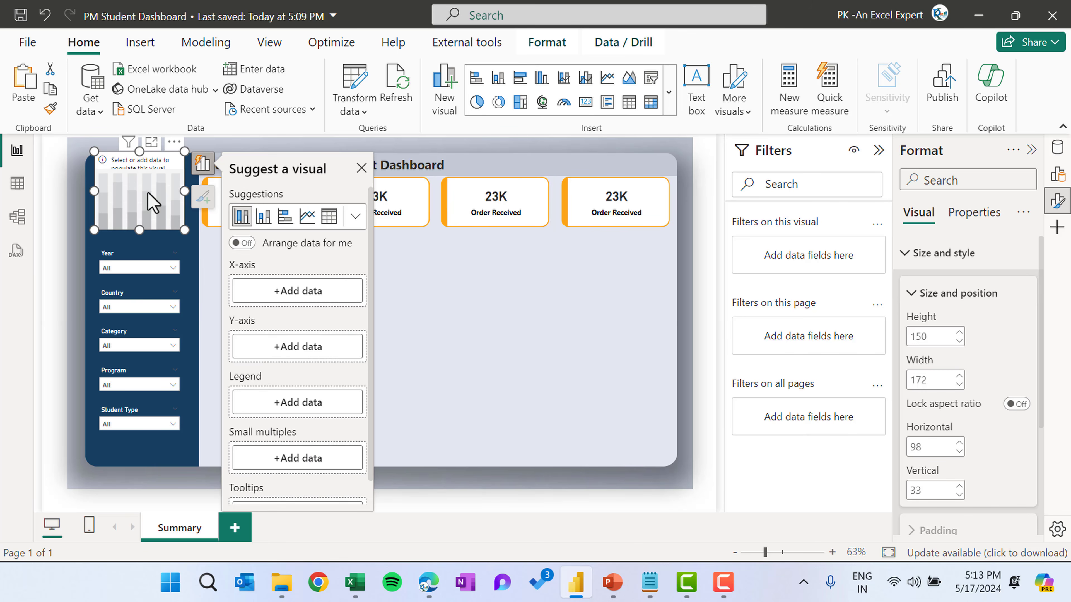
drag(148, 192, 266, 273)
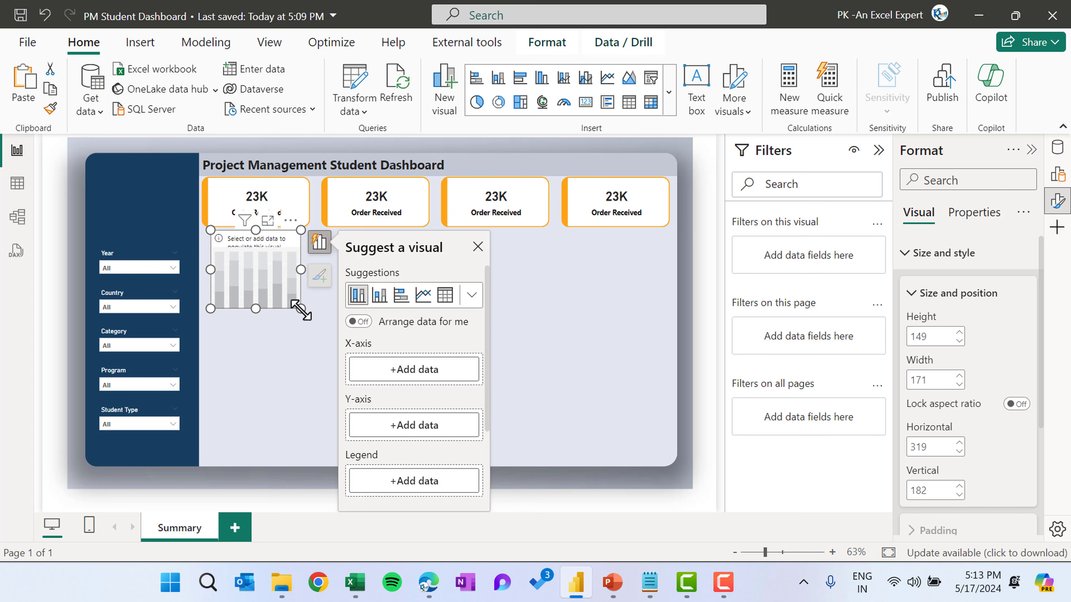
drag(300, 309, 510, 330)
Put Sector on the chart's X-axis and the Order Received measure on its Y-axis
click(638, 378)
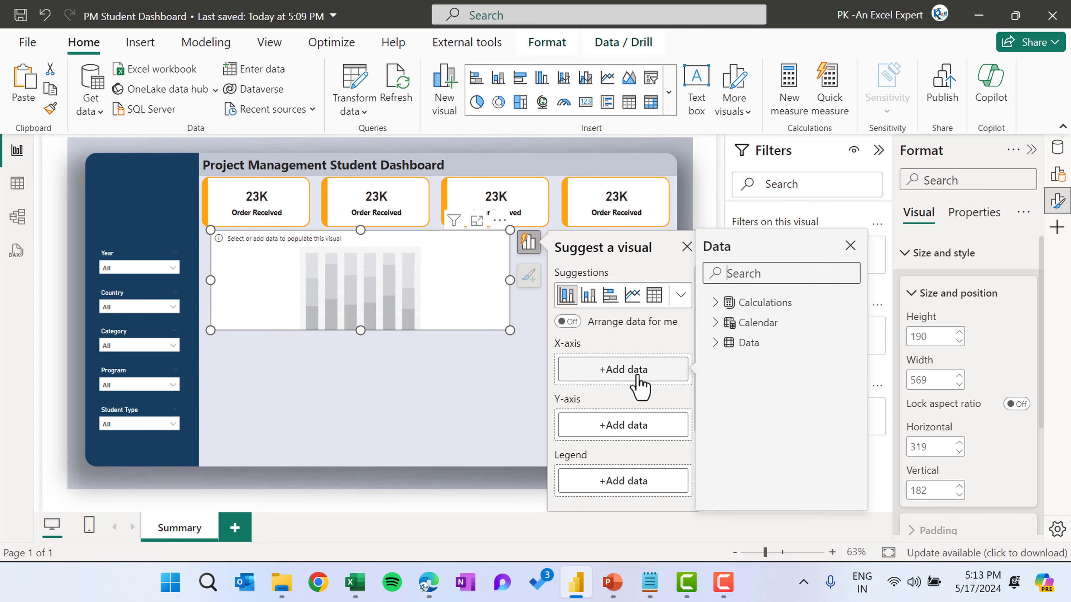
click(729, 270)
text(sec)
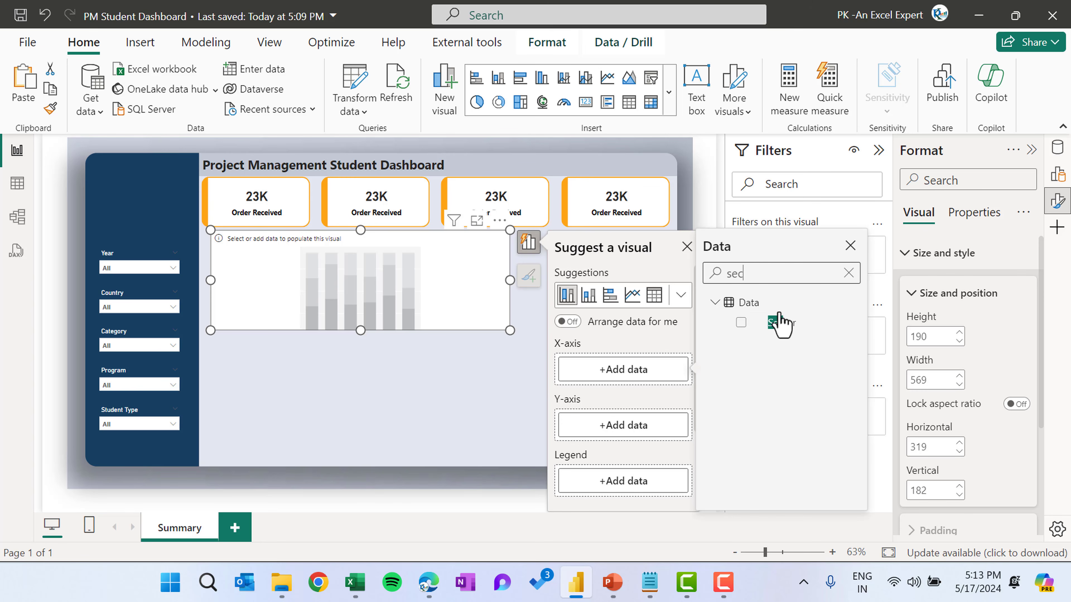
click(742, 324)
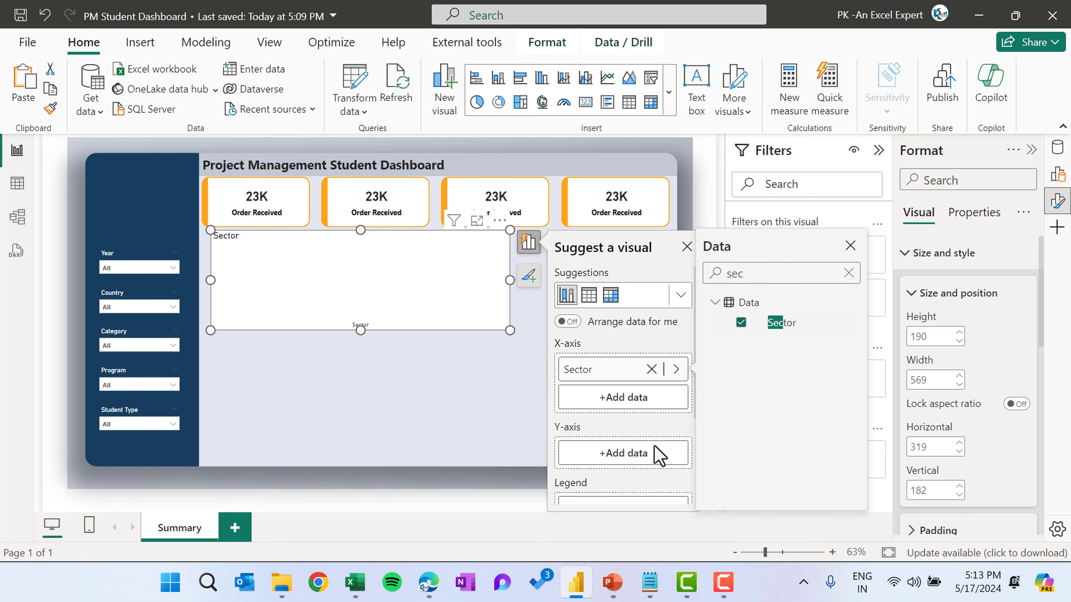
click(644, 454)
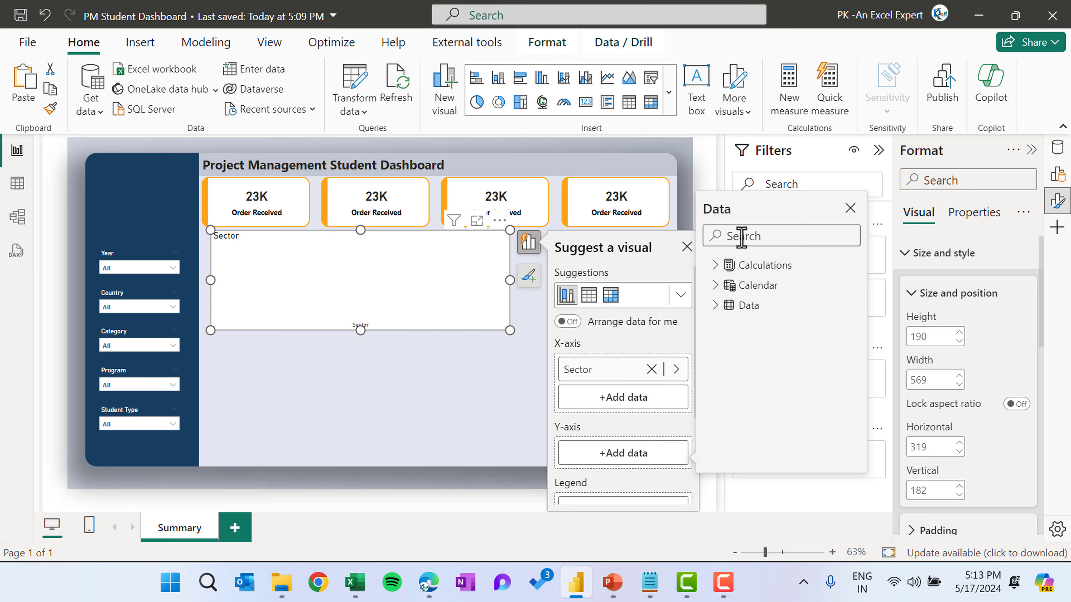
text(ord)
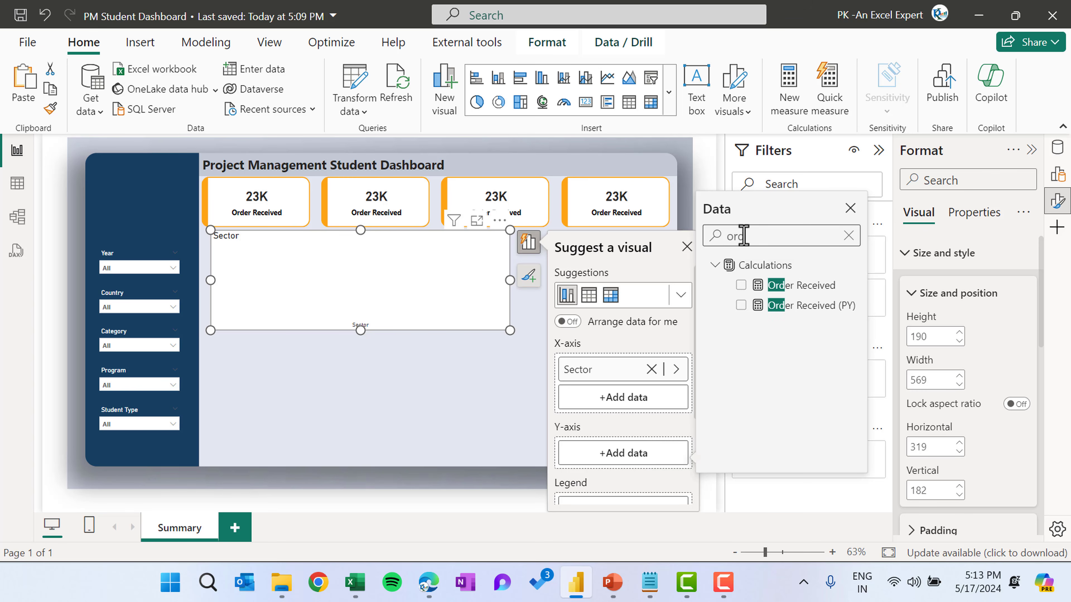
click(741, 285)
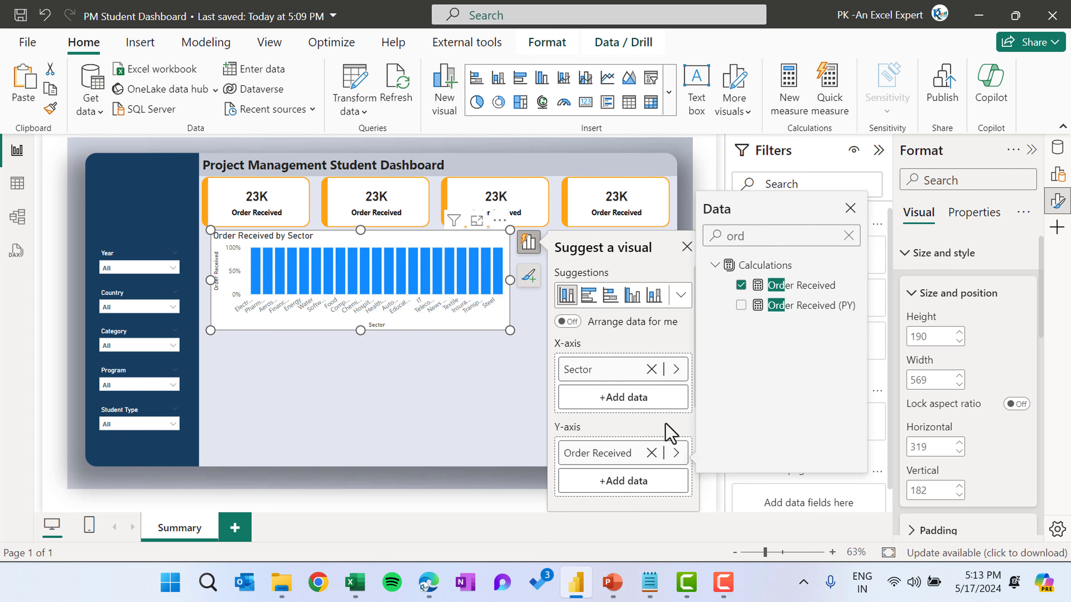
Add Student Type as the chart's legend and close the data list
scroll(671, 428, down, 3)
click(638, 422)
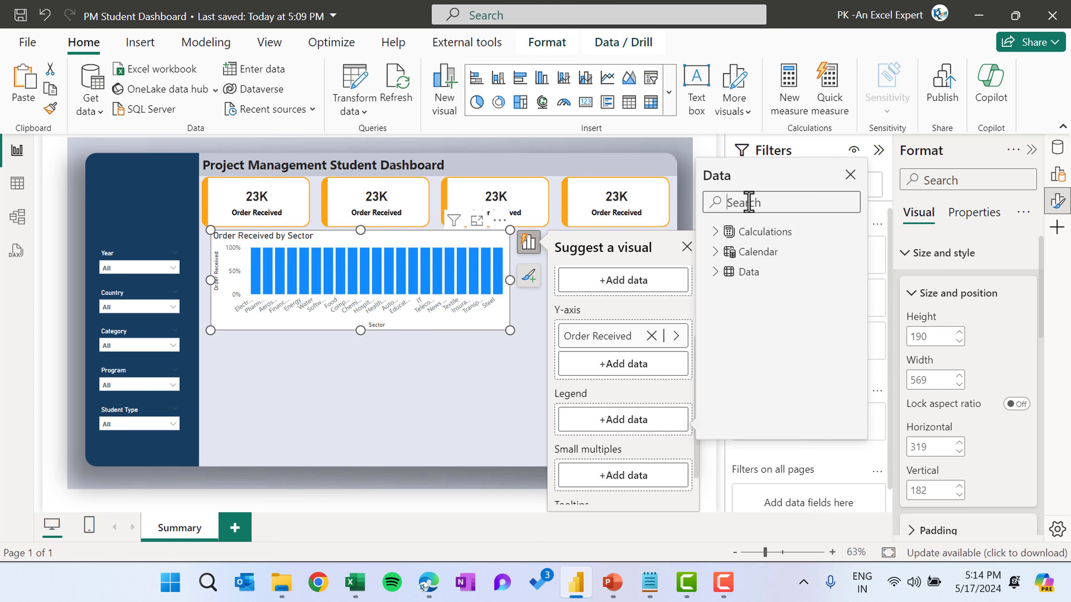
text(stu)
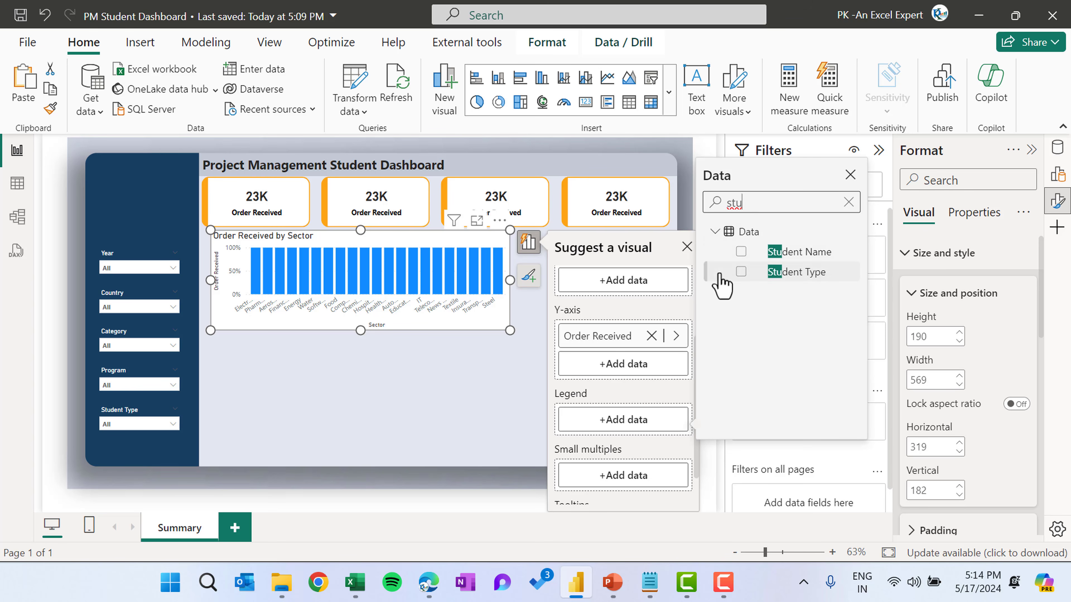
click(741, 274)
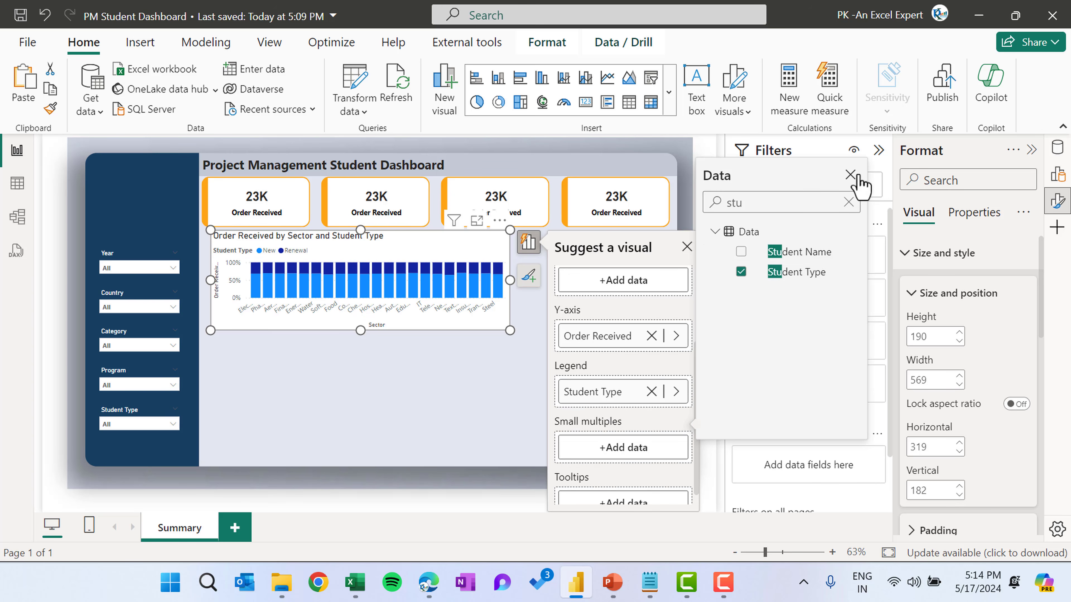
click(850, 174)
Stretch the chart to about 233 high and make its title centered and bold at size 12
drag(360, 340, 362, 357)
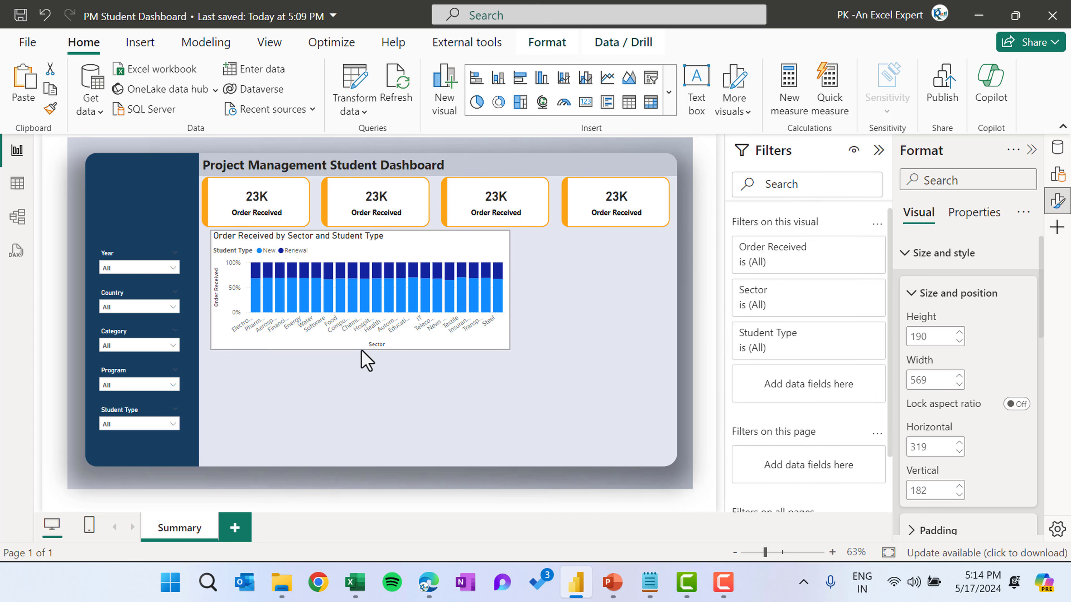
double_click(360, 239)
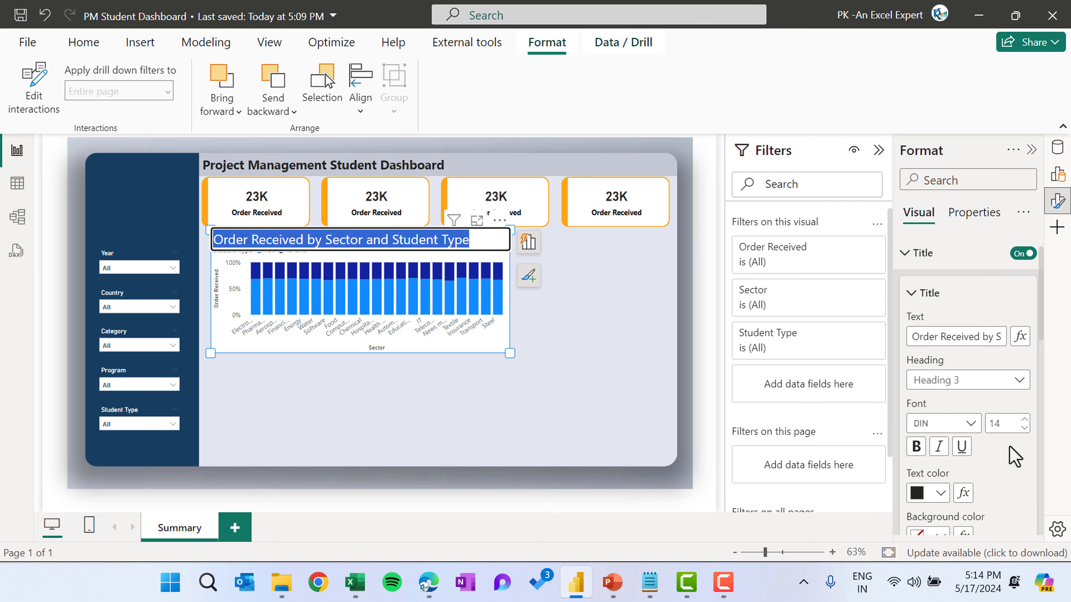
scroll(1014, 463, down, 3)
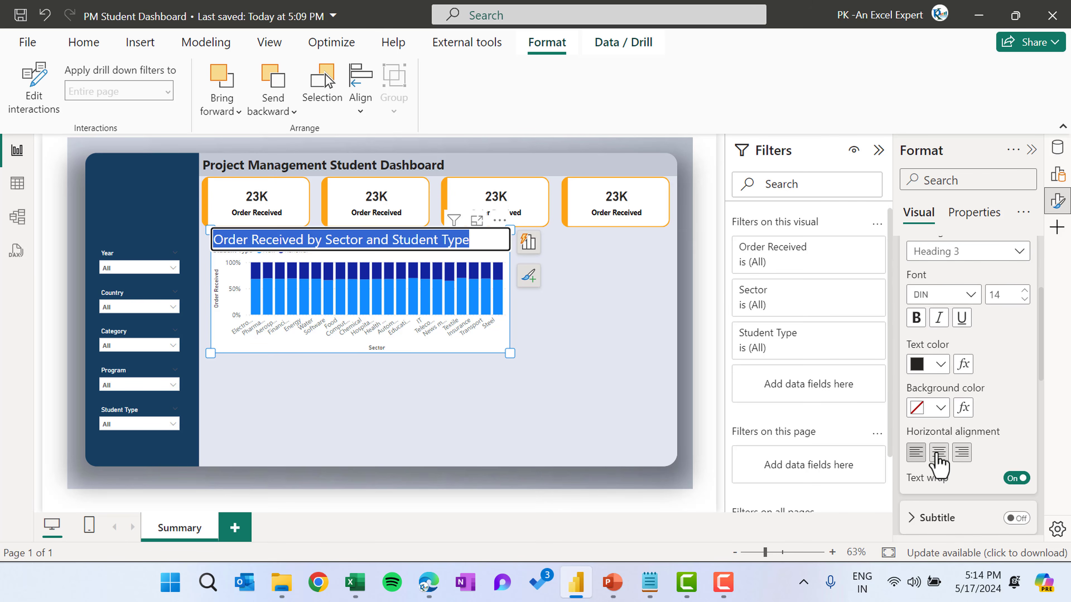
click(939, 456)
scroll(1012, 380, up, 1)
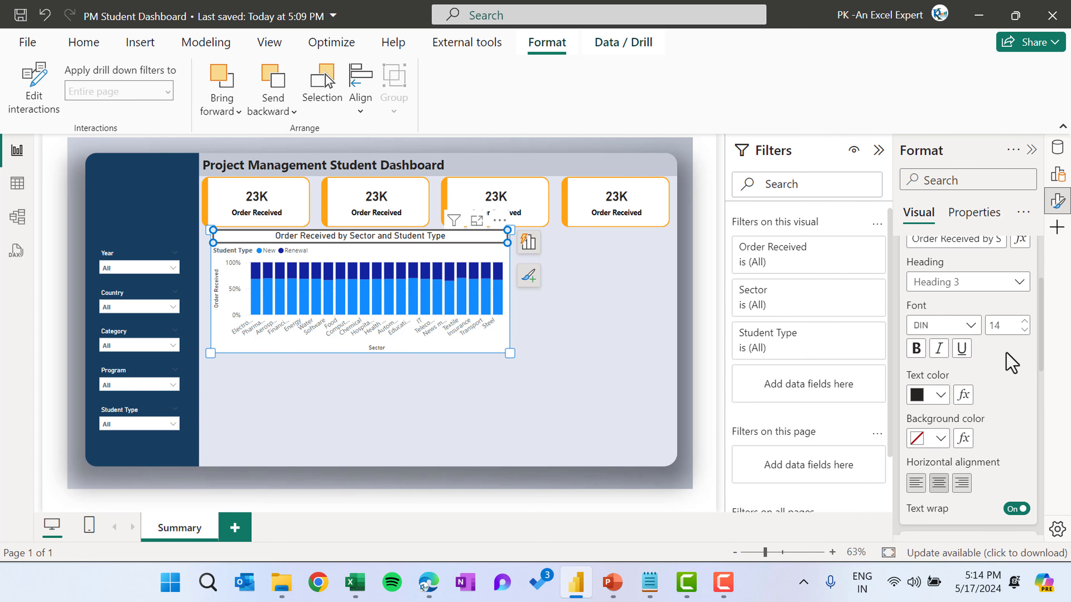
click(916, 350)
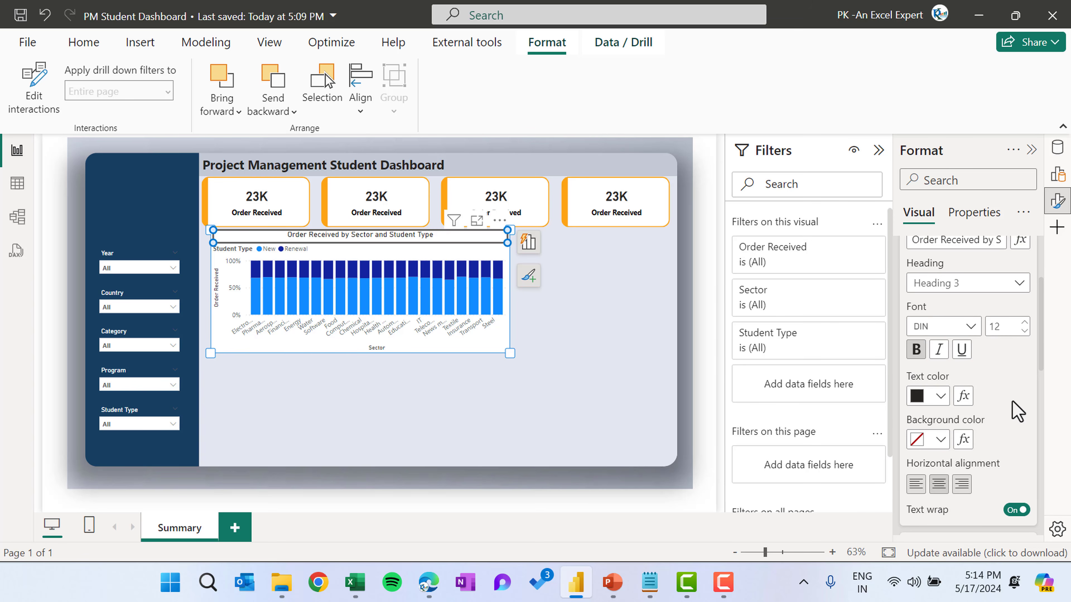
Set the chart title's background color to hex #163F61, copied from the PowerPoint color slide
click(940, 442)
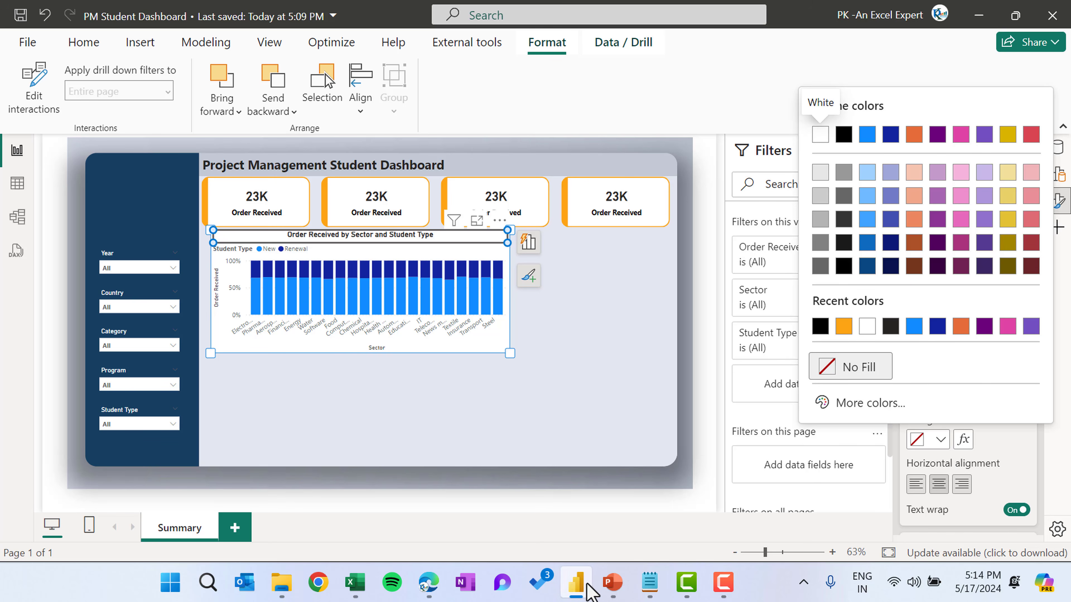
click(599, 588)
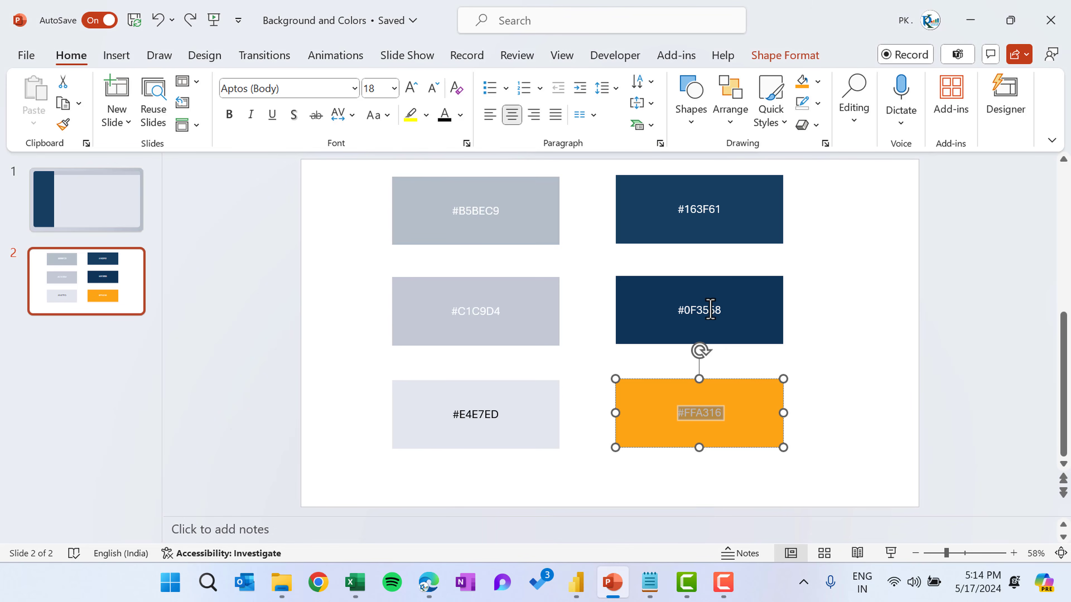
double_click(700, 213)
key(ctrl+c)
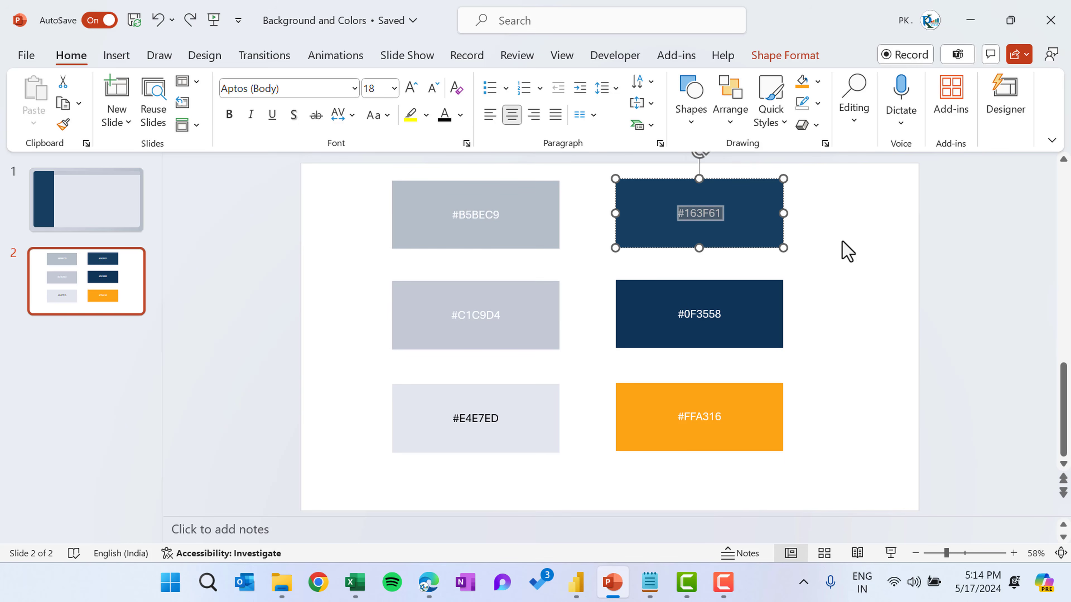
key(alt+Tab)
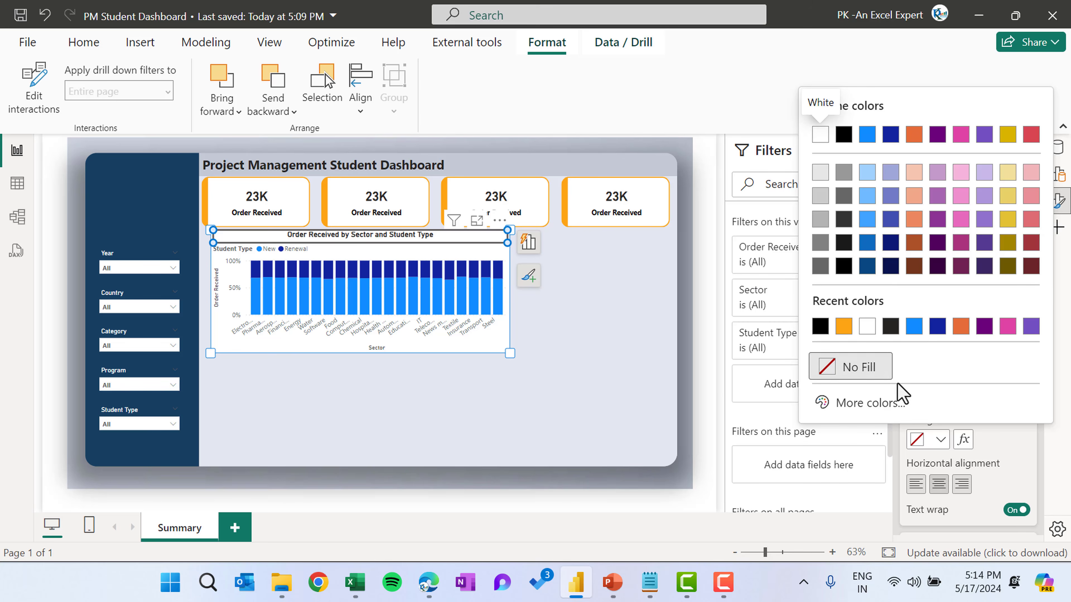
click(888, 408)
key(ctrl+v)
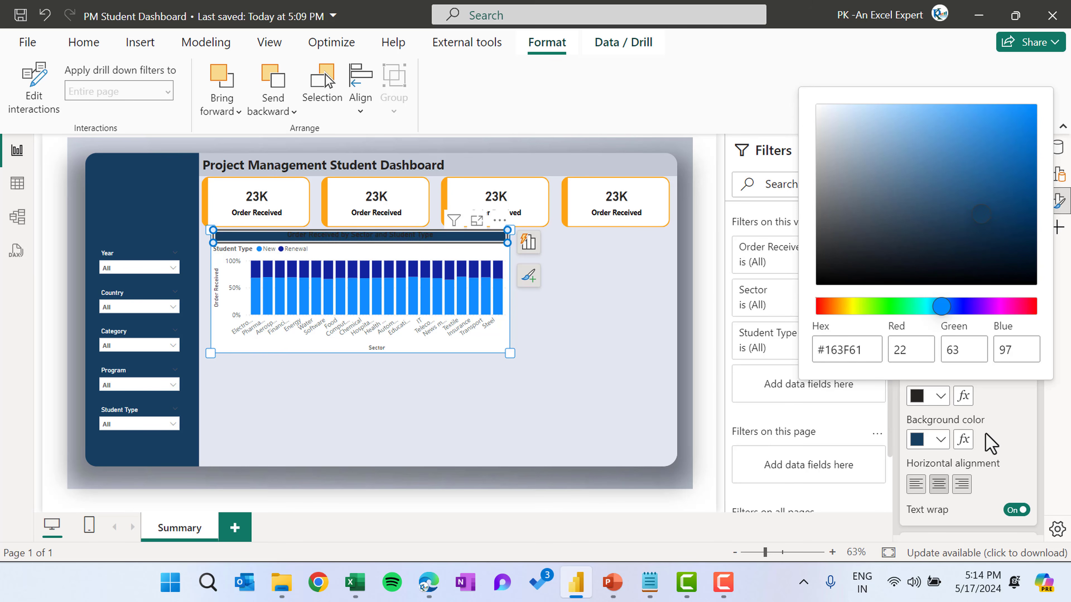
click(939, 442)
click(939, 441)
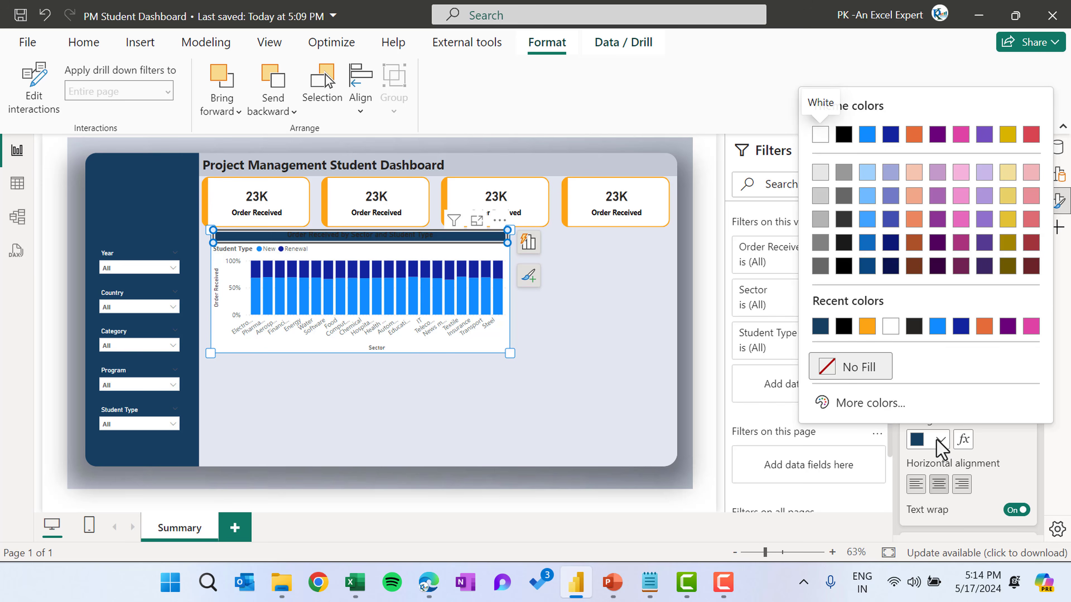
click(1010, 449)
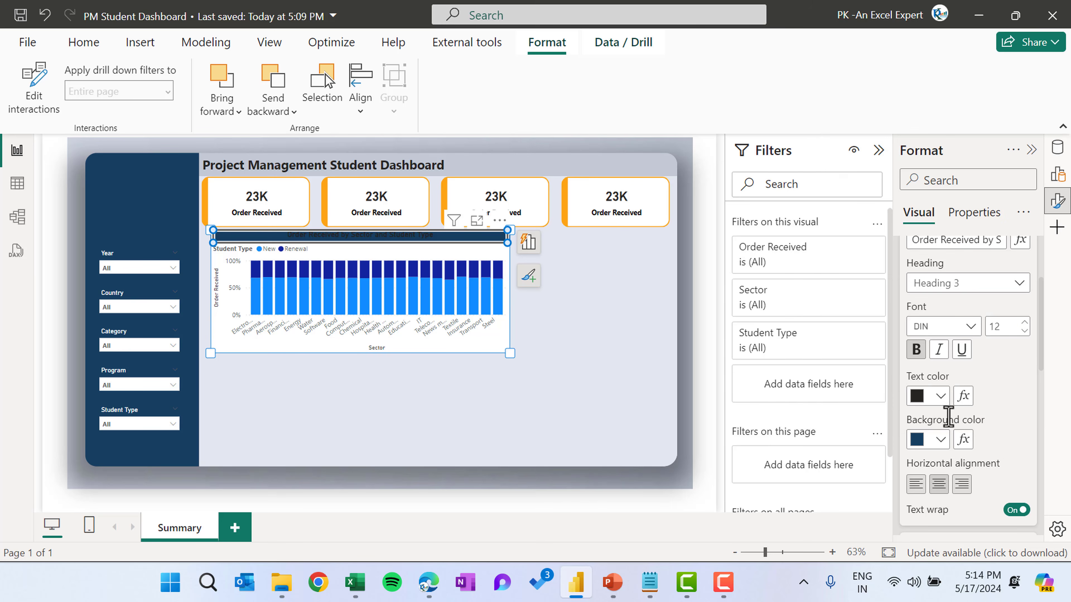
Set the chart title's text color to White and collapse the title settings
click(939, 395)
click(820, 135)
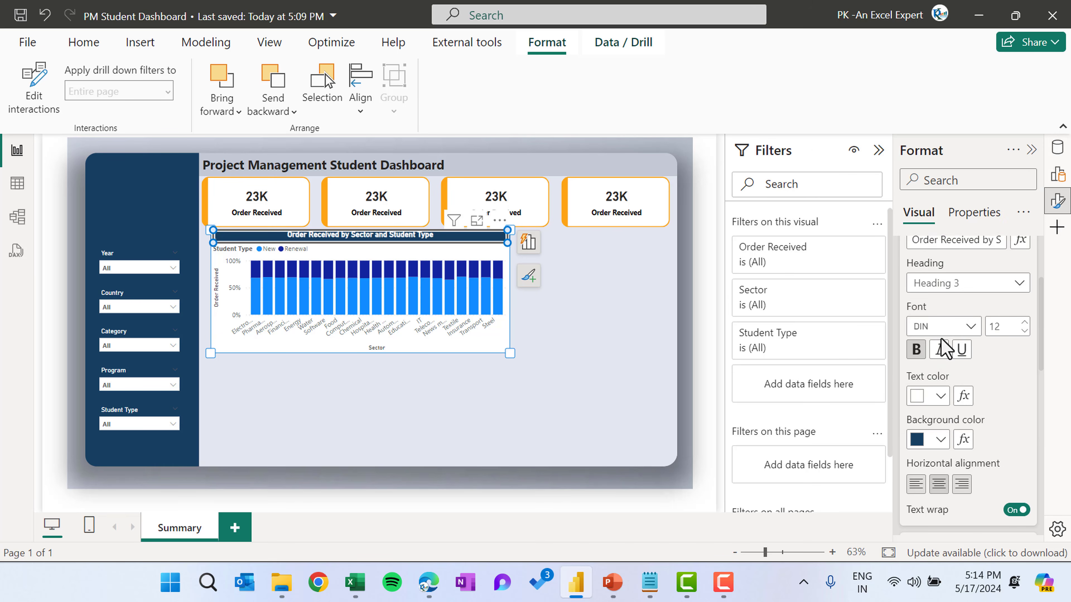
scroll(1004, 387, up, 3)
click(913, 327)
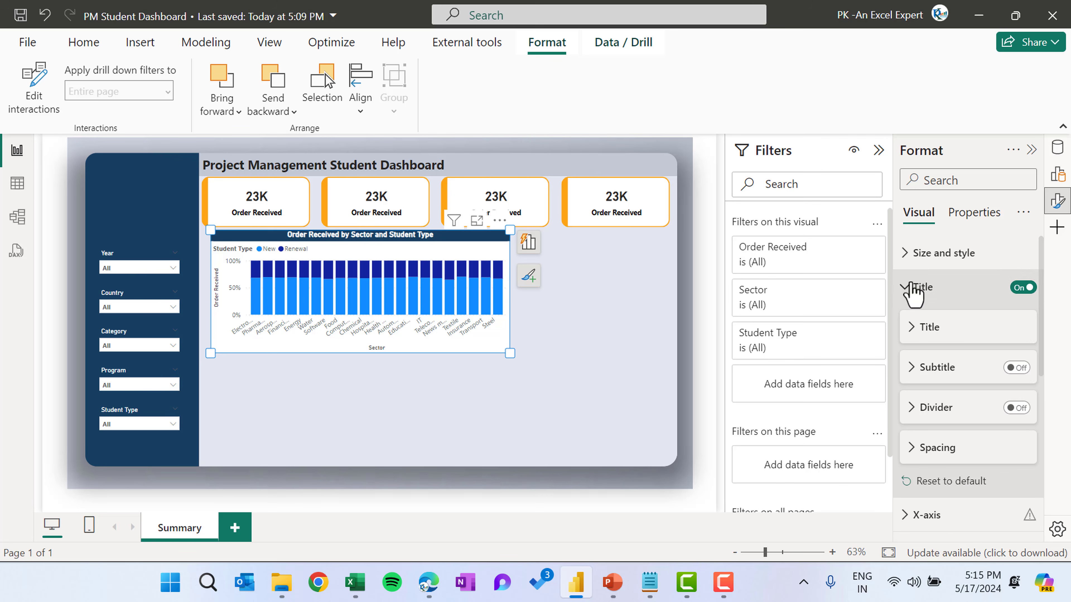
key(Escape)
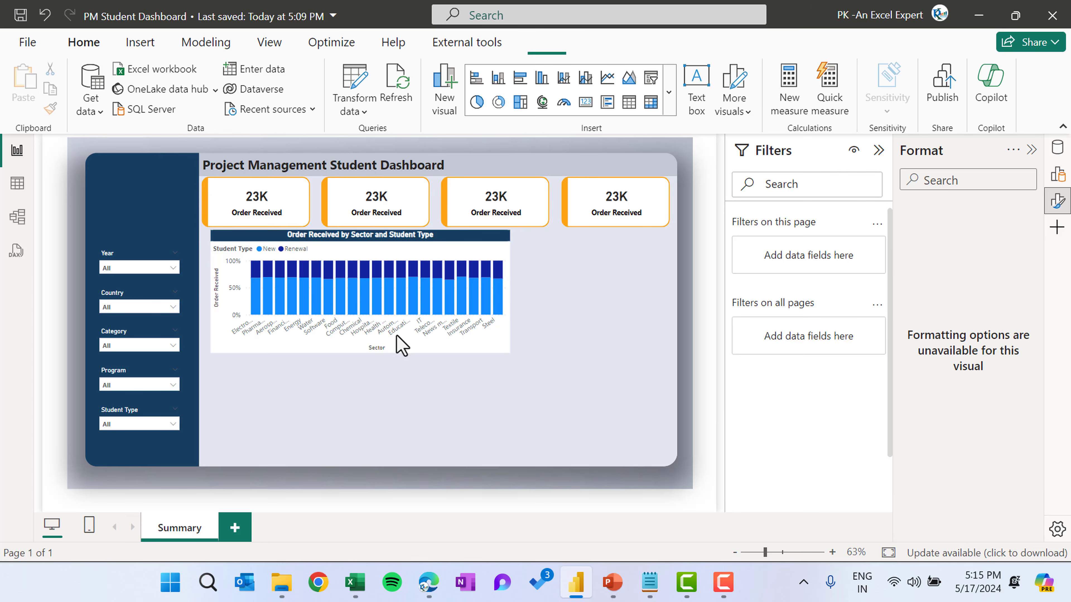
Turn off the Y-axis values on the Order Received by Sector and Student Type chart
click(469, 332)
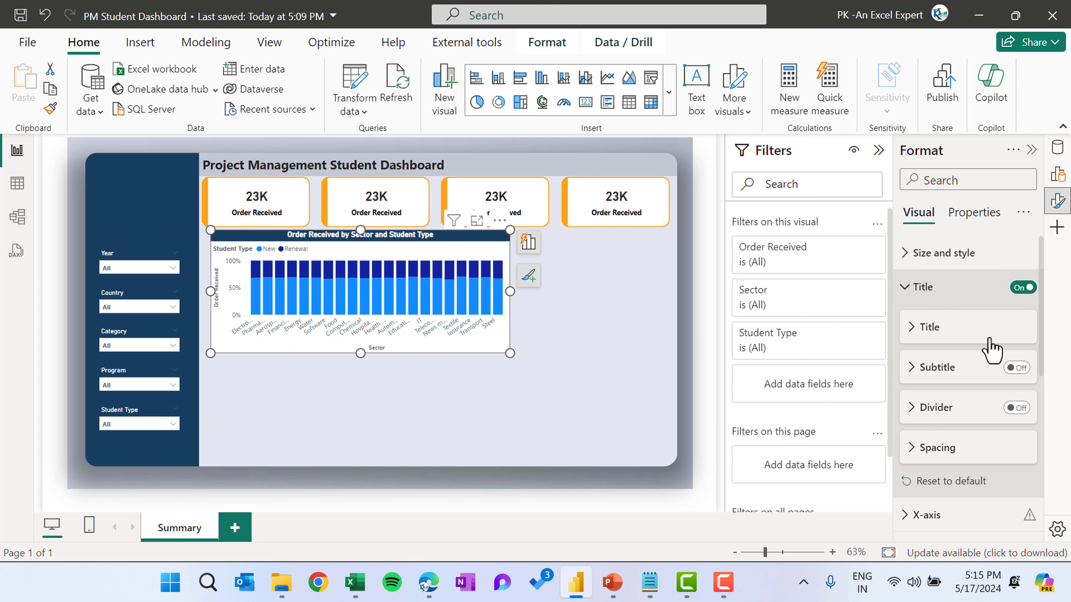
scroll(944, 303, down, 5)
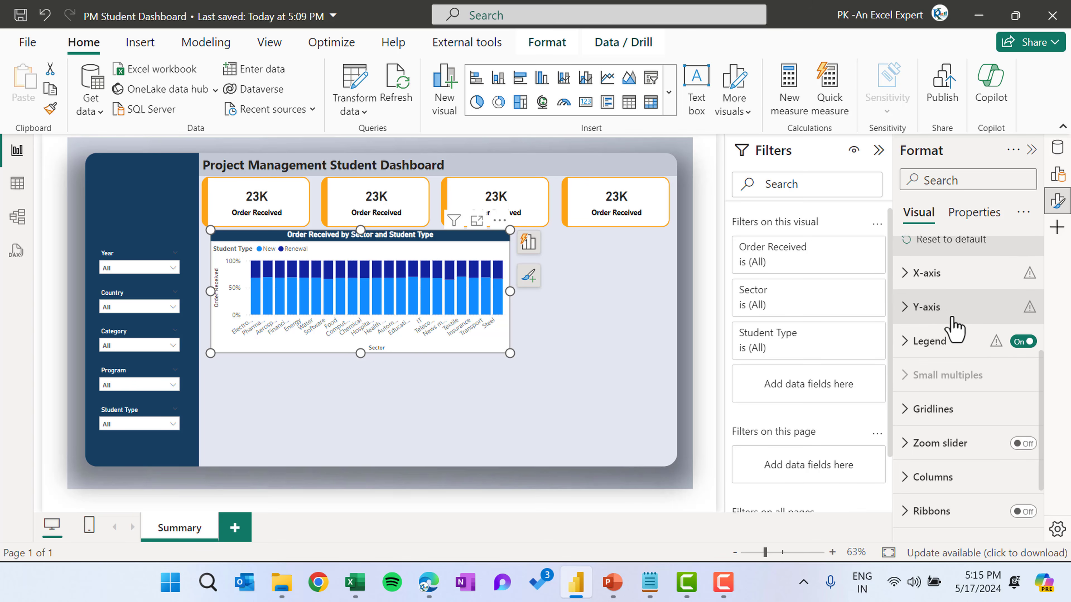
click(951, 310)
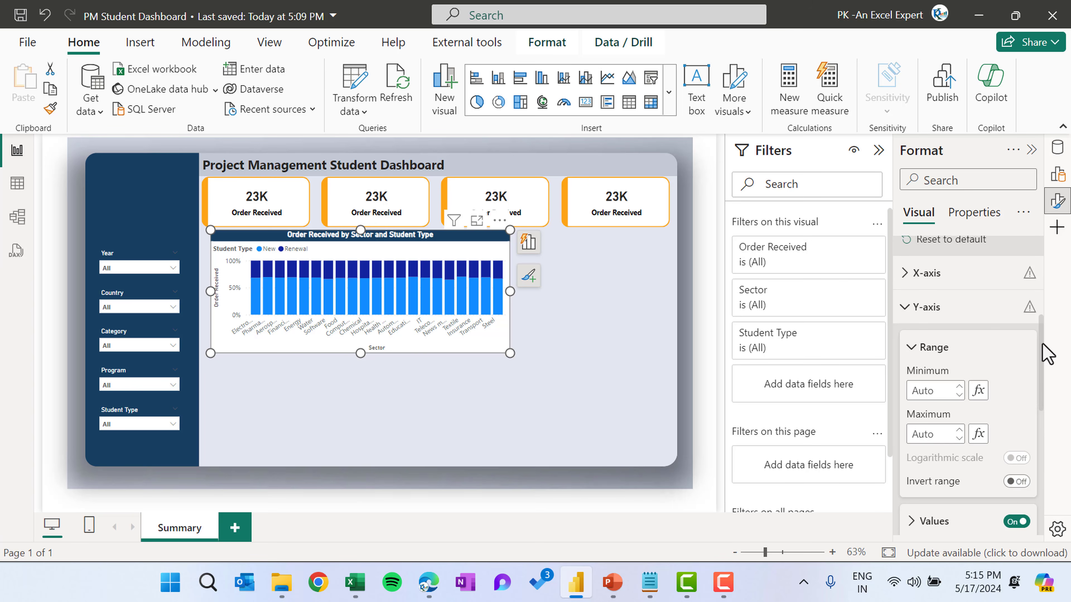
scroll(1018, 485, down, 3)
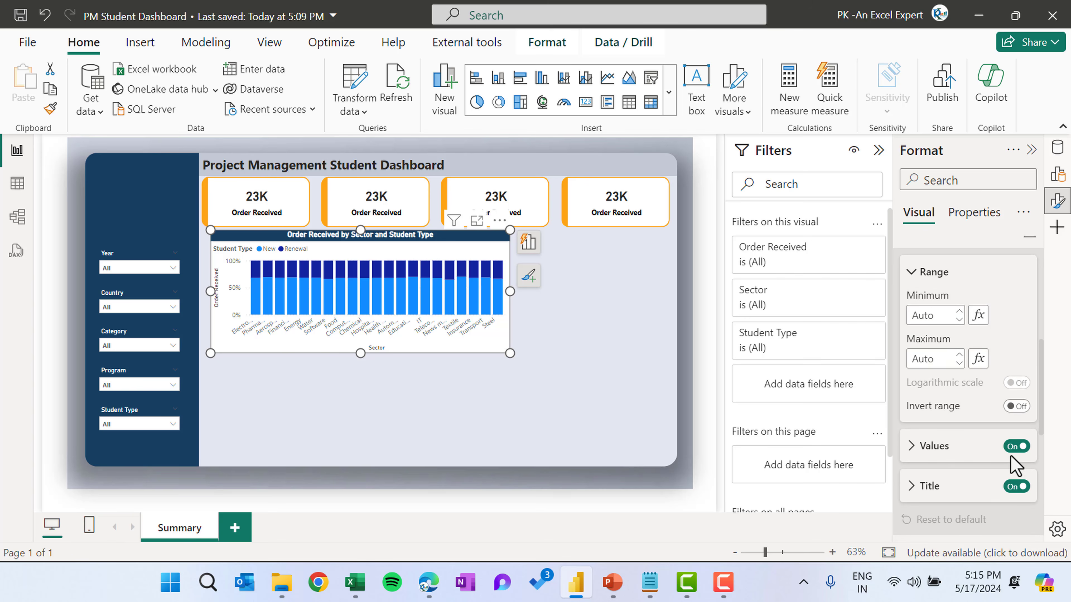
click(1016, 447)
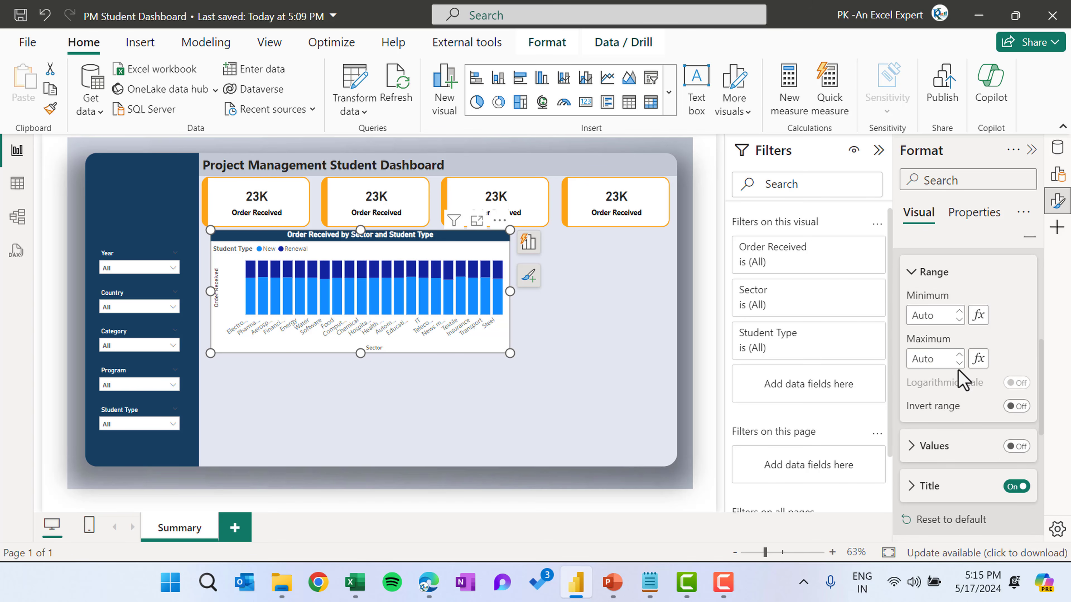
Set the chart's X-axis label font to Segoe UI Bold
scroll(992, 466, down, 2)
scroll(991, 463, up, 5)
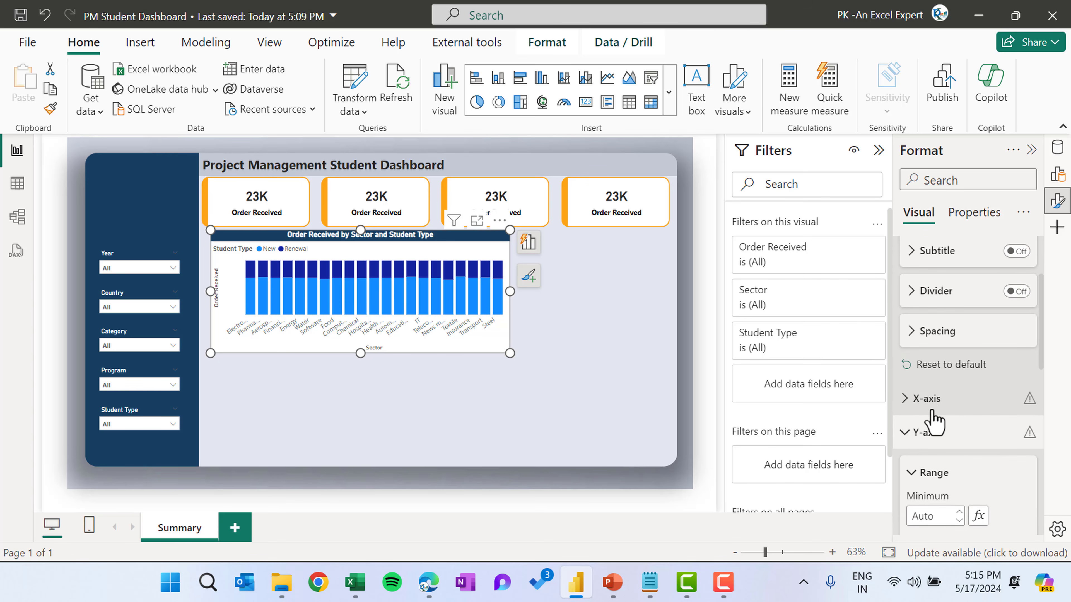
click(934, 400)
scroll(967, 431, down, 3)
click(1024, 345)
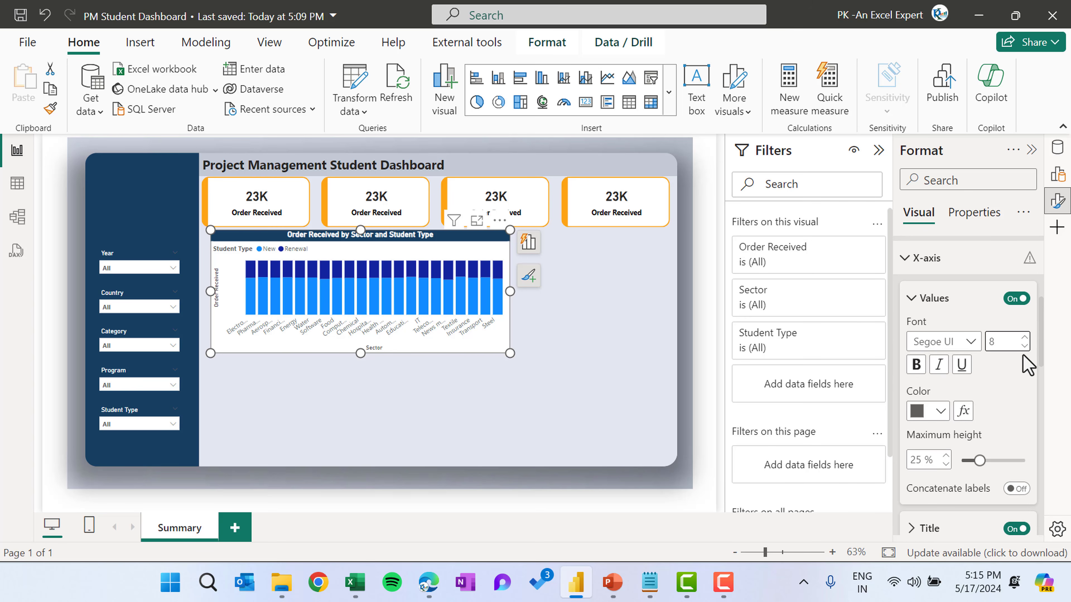
click(968, 341)
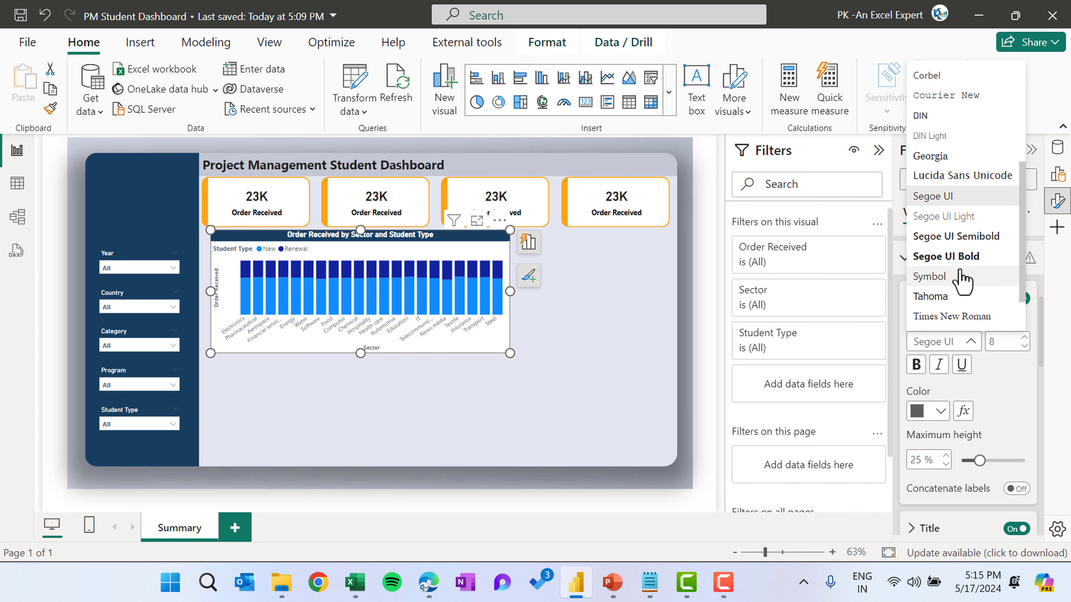
click(965, 257)
Set the X-axis label color to black and raise the labels' maximum height to 50%
scroll(999, 409, down, 2)
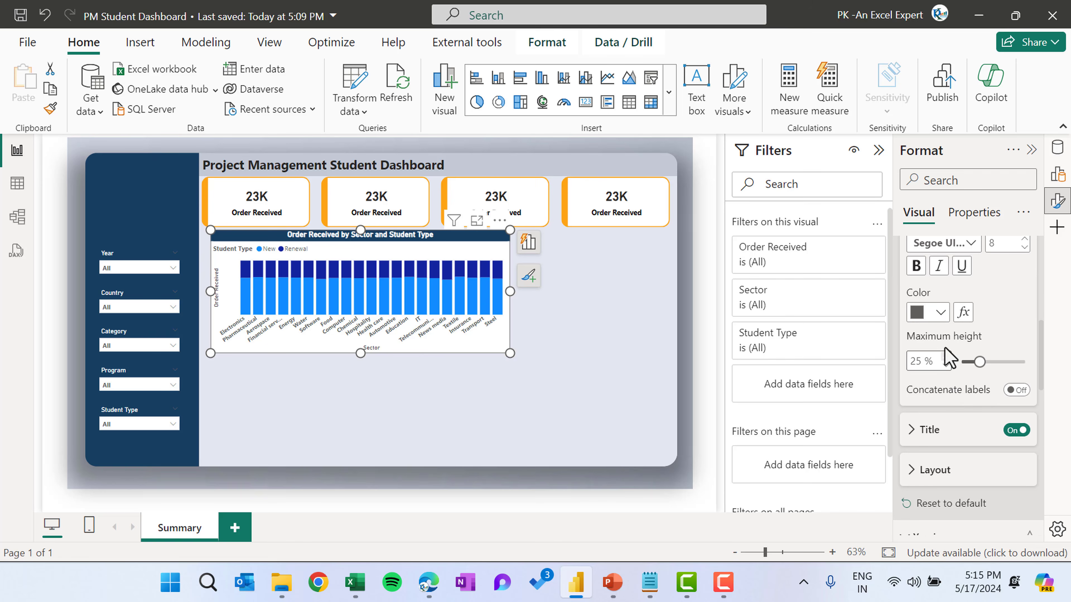
click(940, 313)
click(844, 49)
drag(979, 358, 1025, 361)
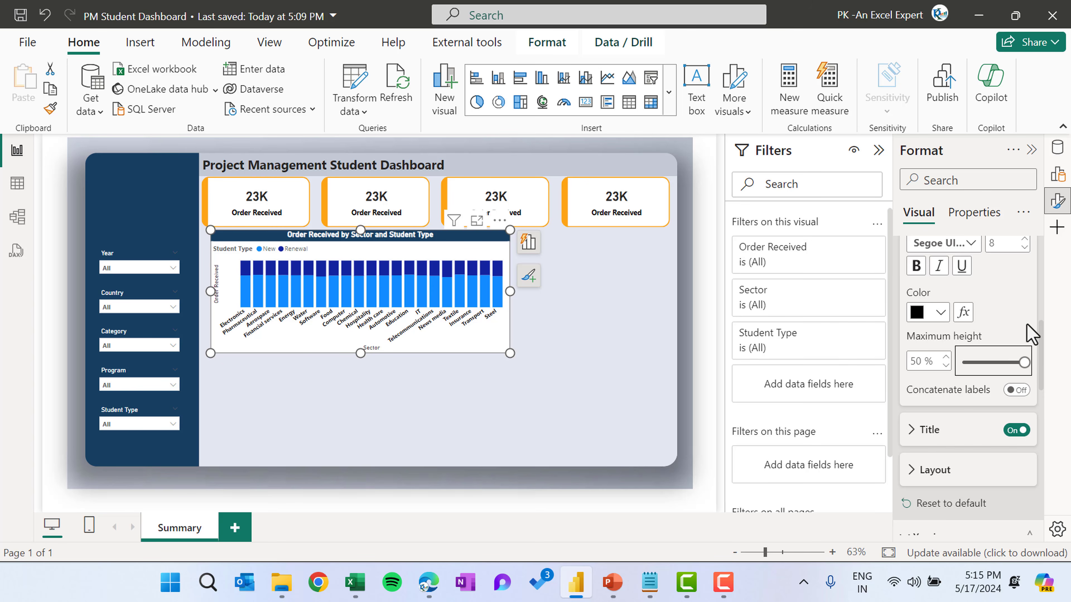
Color the New series columns orange
scroll(995, 362, down, 10)
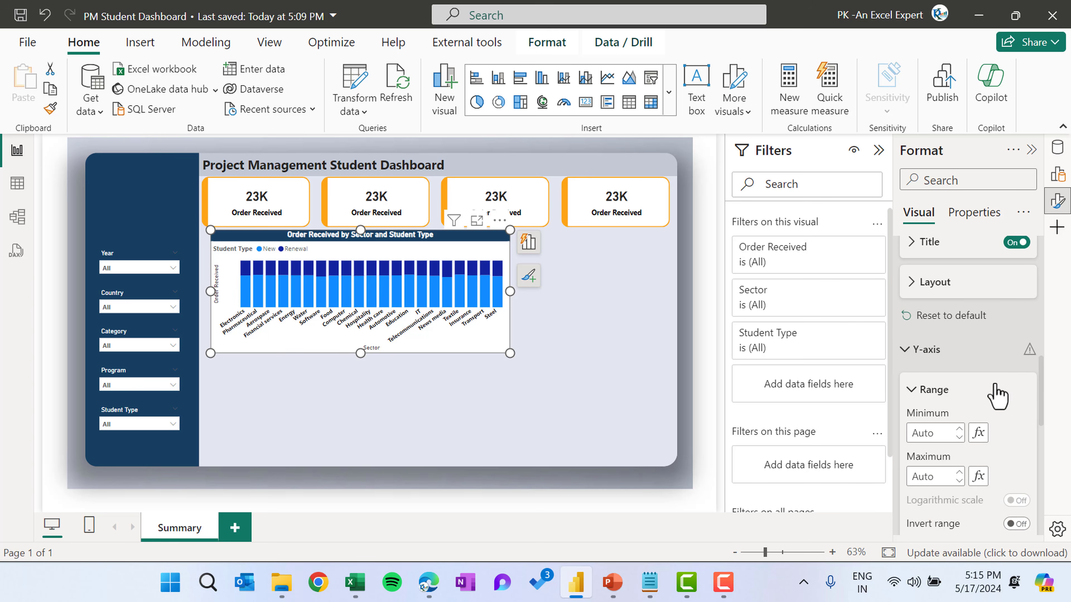
scroll(991, 358, down, 2)
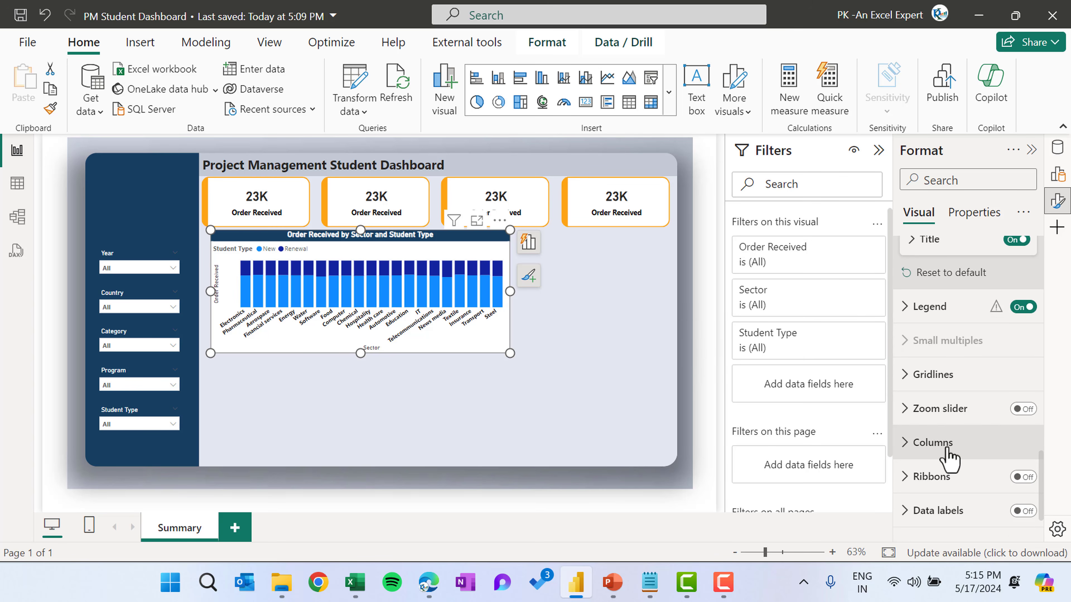
click(986, 443)
click(956, 306)
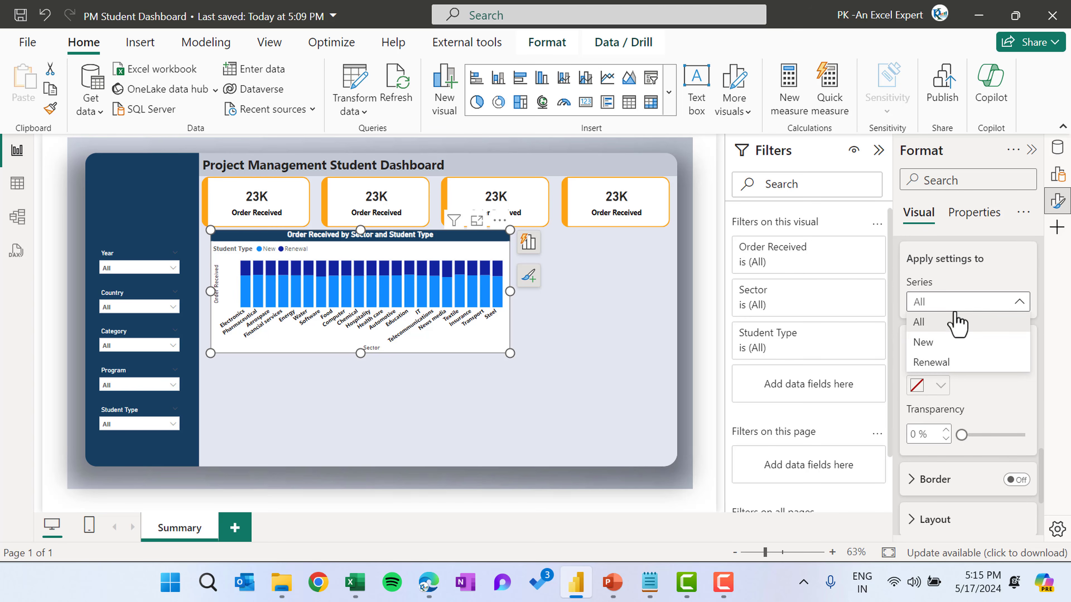
click(947, 350)
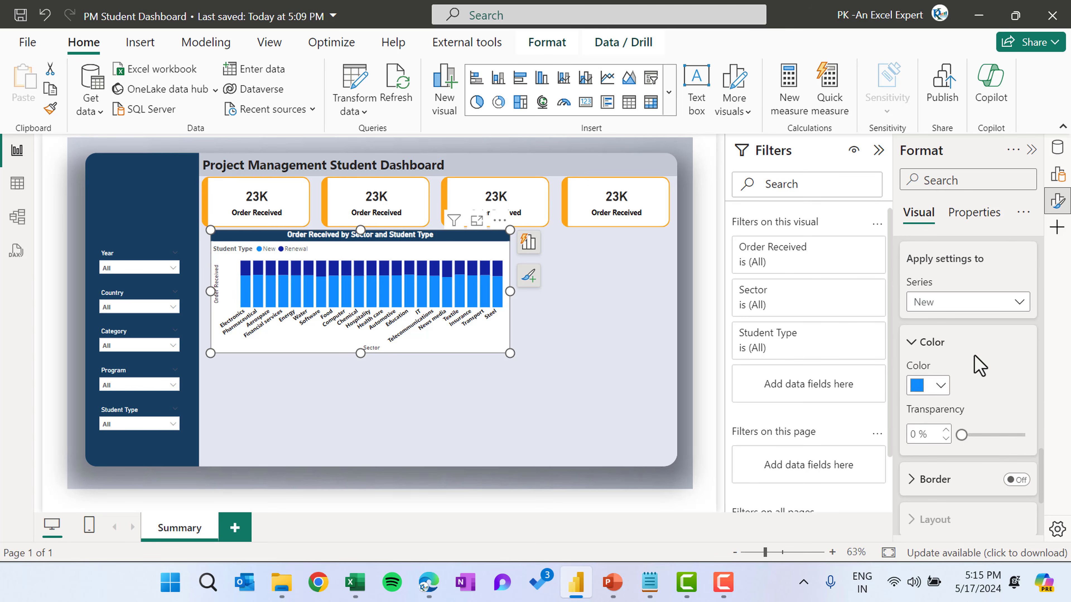
scroll(974, 358, down, 2)
click(939, 279)
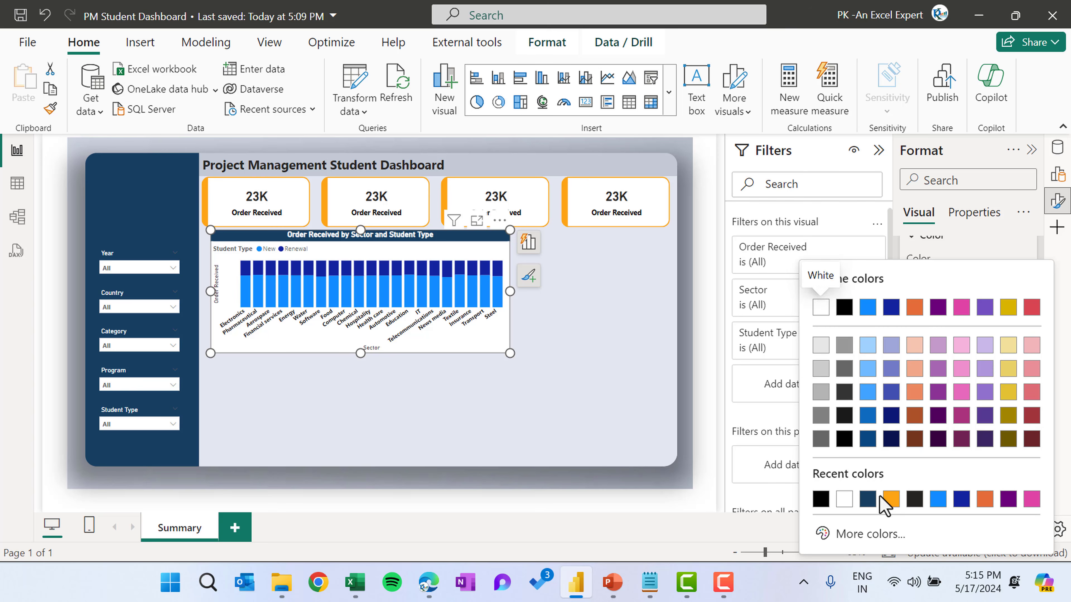
click(896, 501)
Set the Renewal series column color to the dark navy hex code copied from the PowerPoint color slide
scroll(950, 331, up, 2)
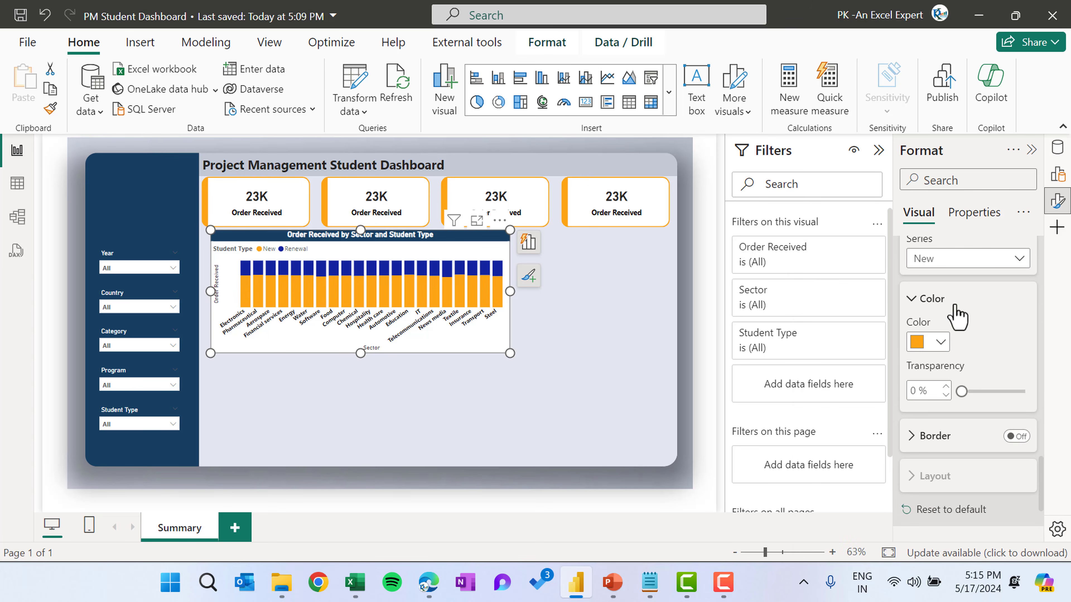
click(955, 259)
click(929, 319)
click(939, 343)
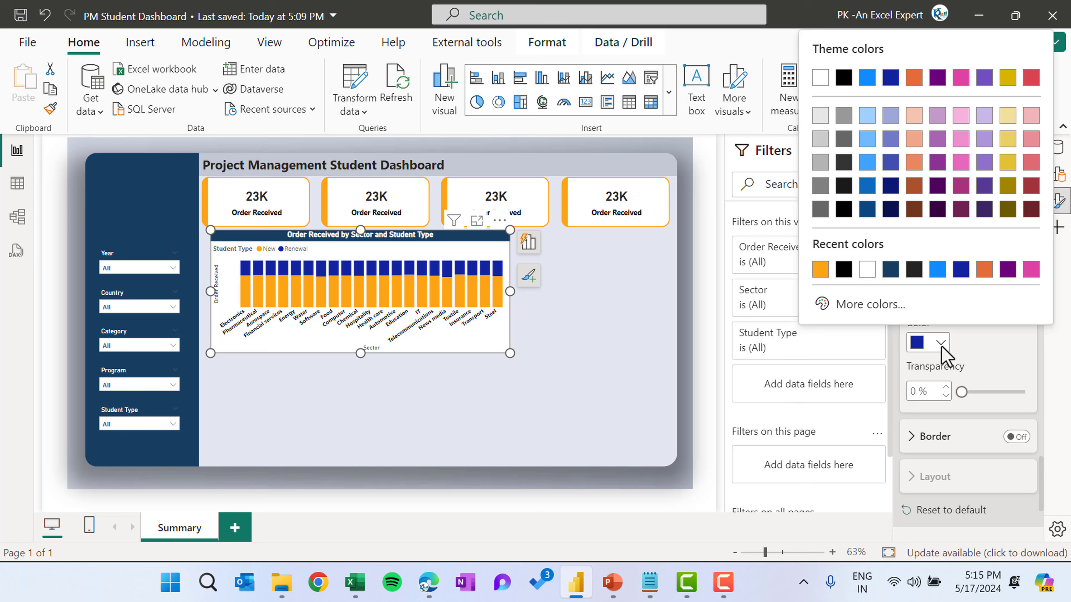
click(970, 358)
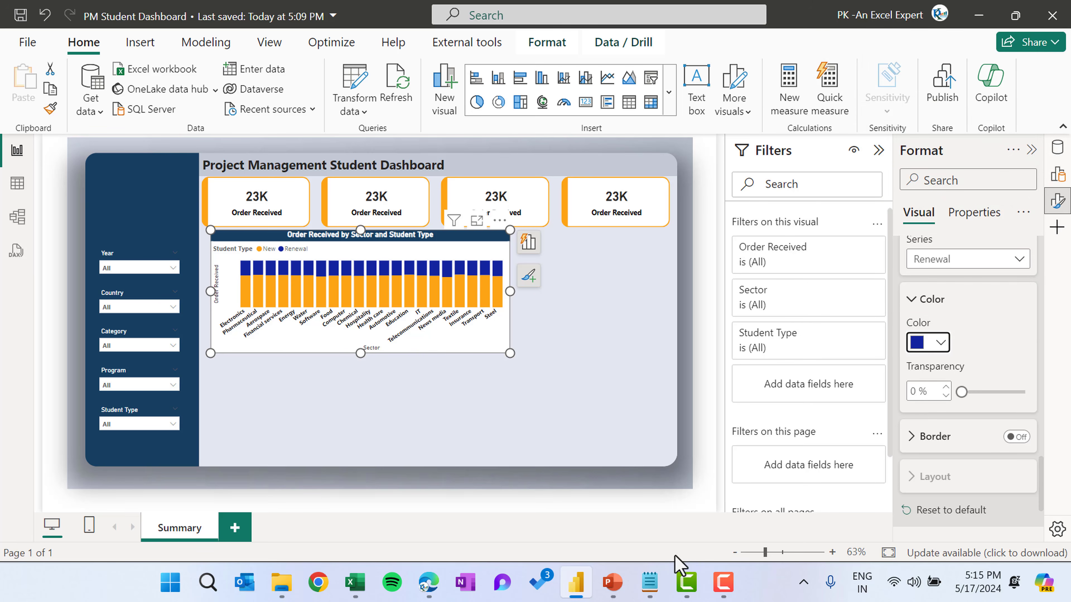
click(612, 582)
click(705, 316)
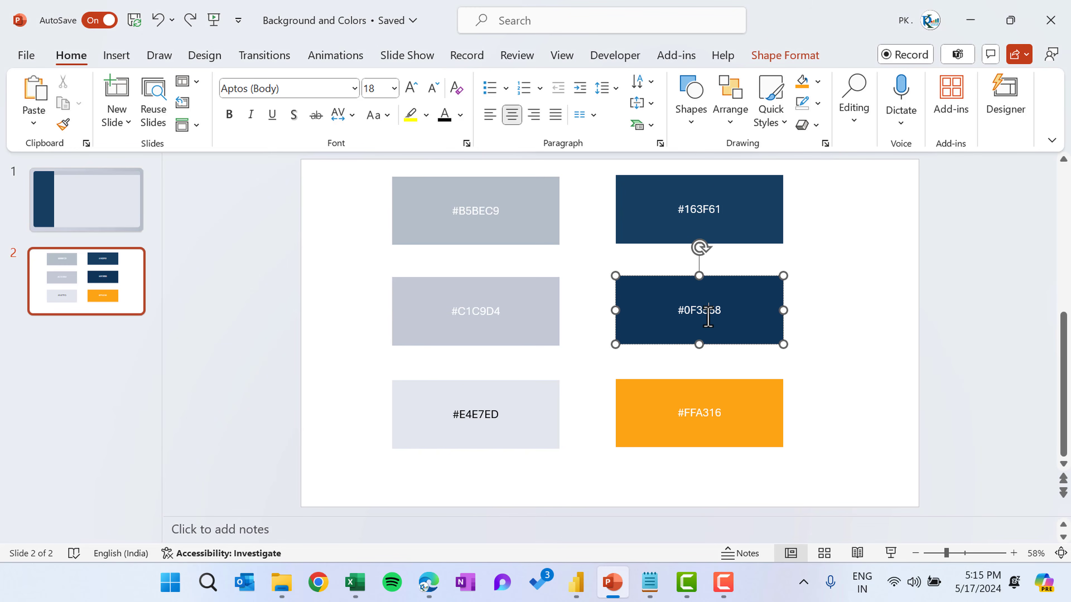
key(ctrl+a)
key(ctrl+c)
key(alt+Tab)
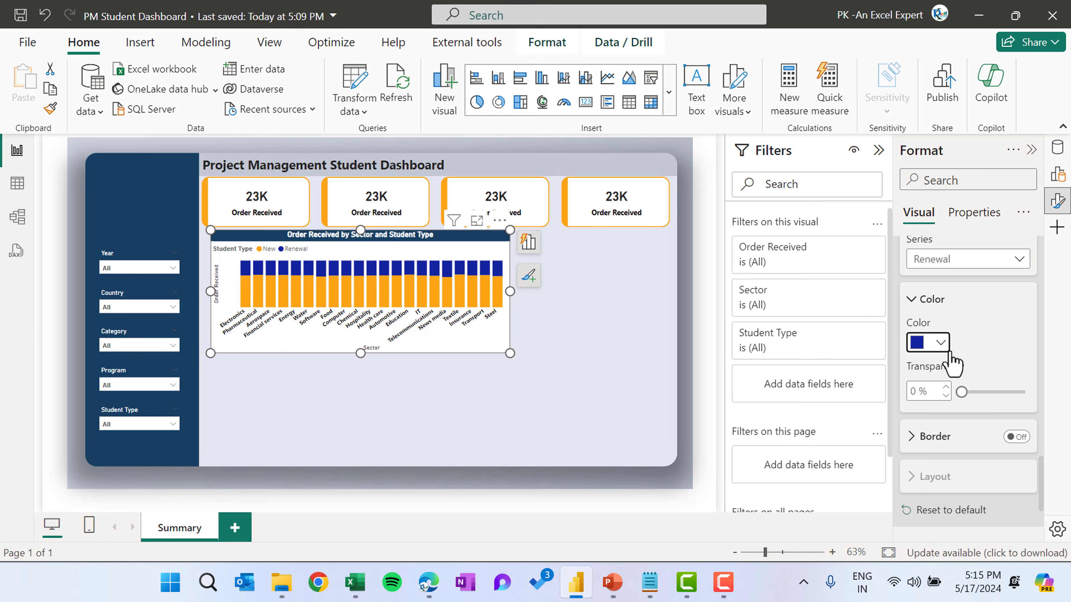
click(940, 343)
click(870, 304)
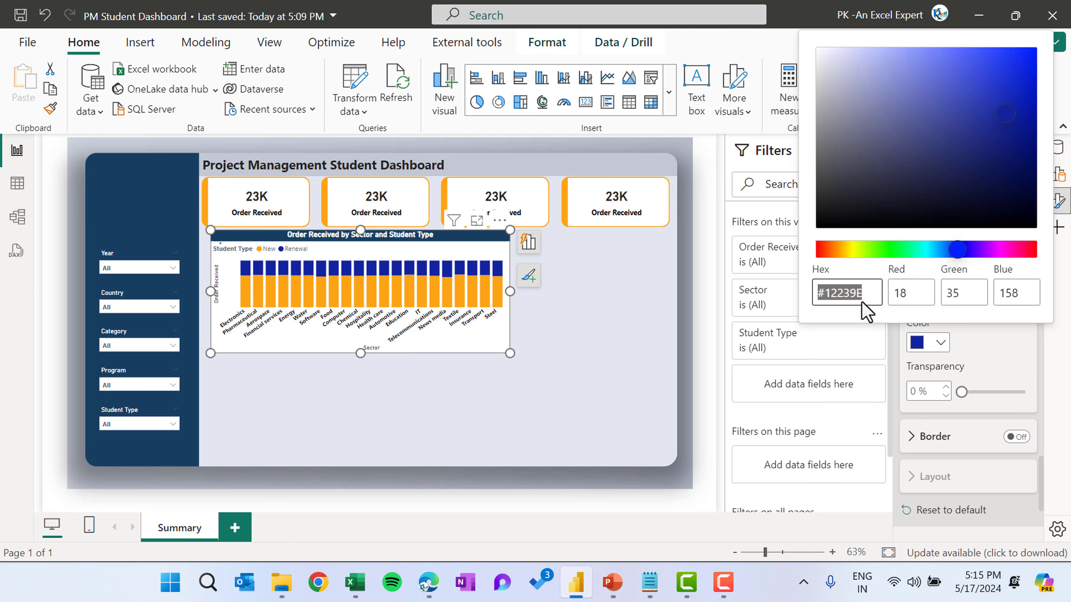
key(ctrl+v)
click(642, 314)
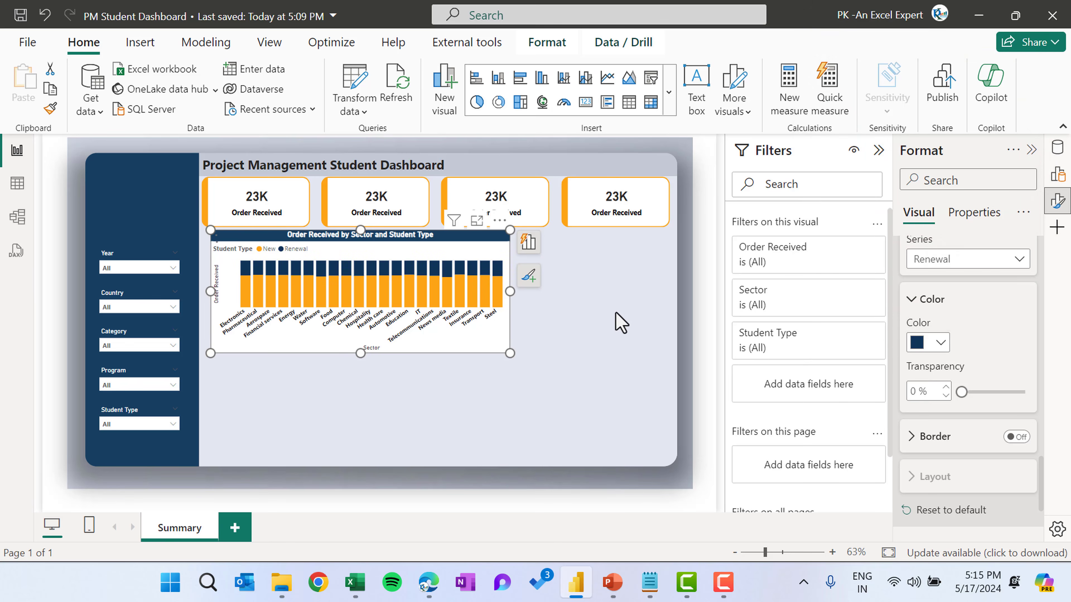
Widen the chart so its right edge reaches about 492, closer to the KPI cards
click(574, 344)
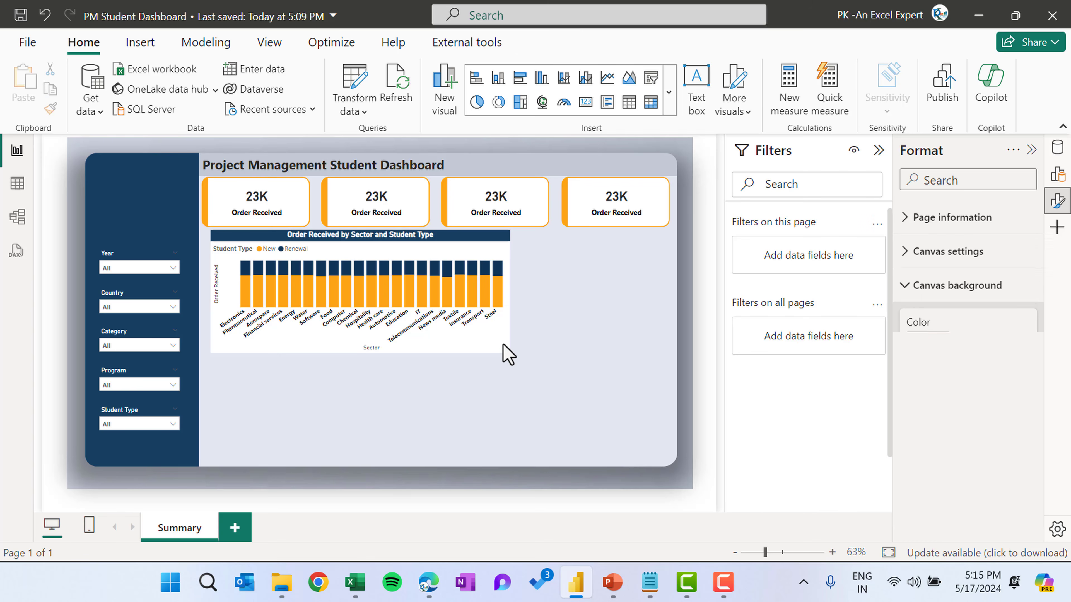
click(509, 351)
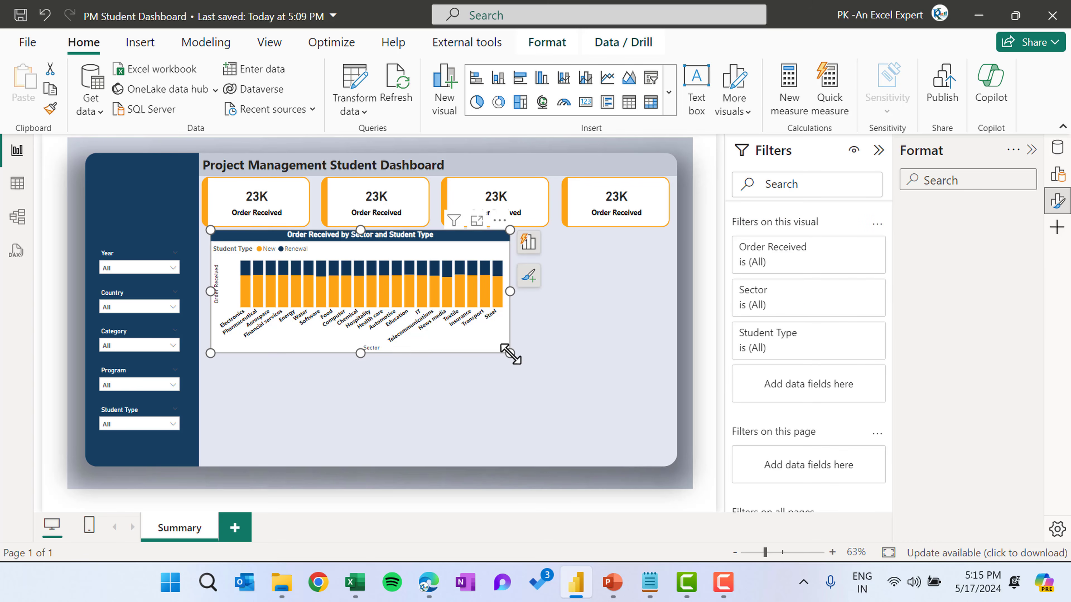
drag(488, 347, 484, 343)
click(485, 285)
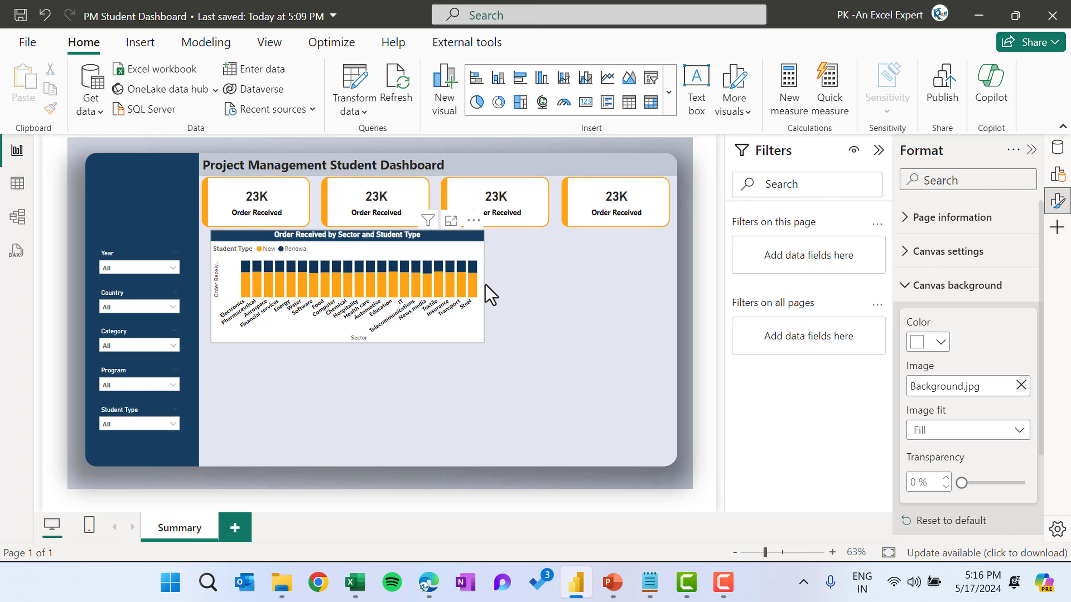
click(485, 285)
drag(484, 284, 515, 285)
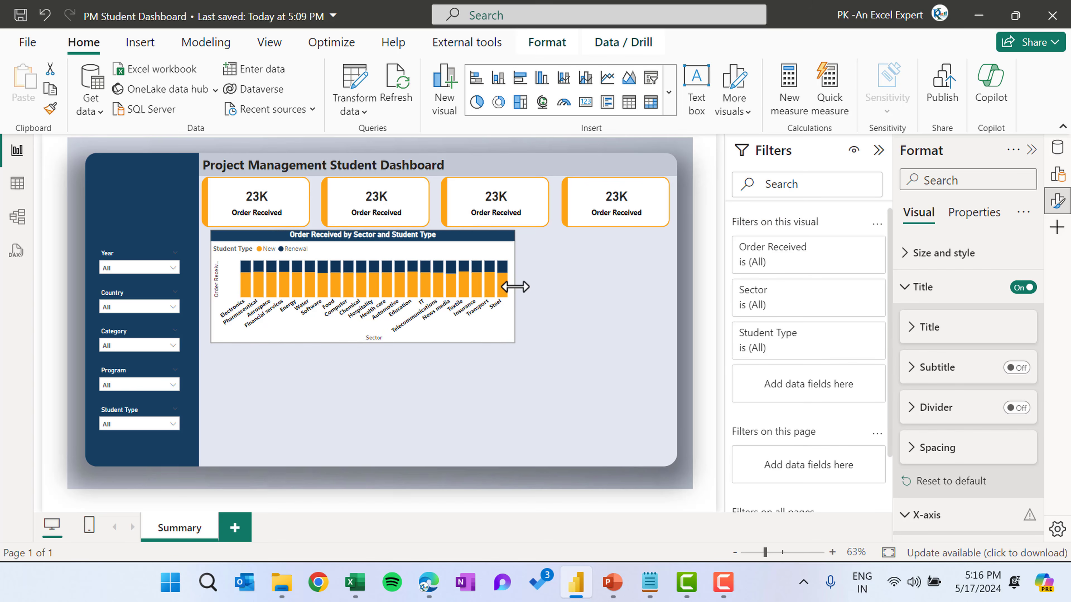
click(664, 320)
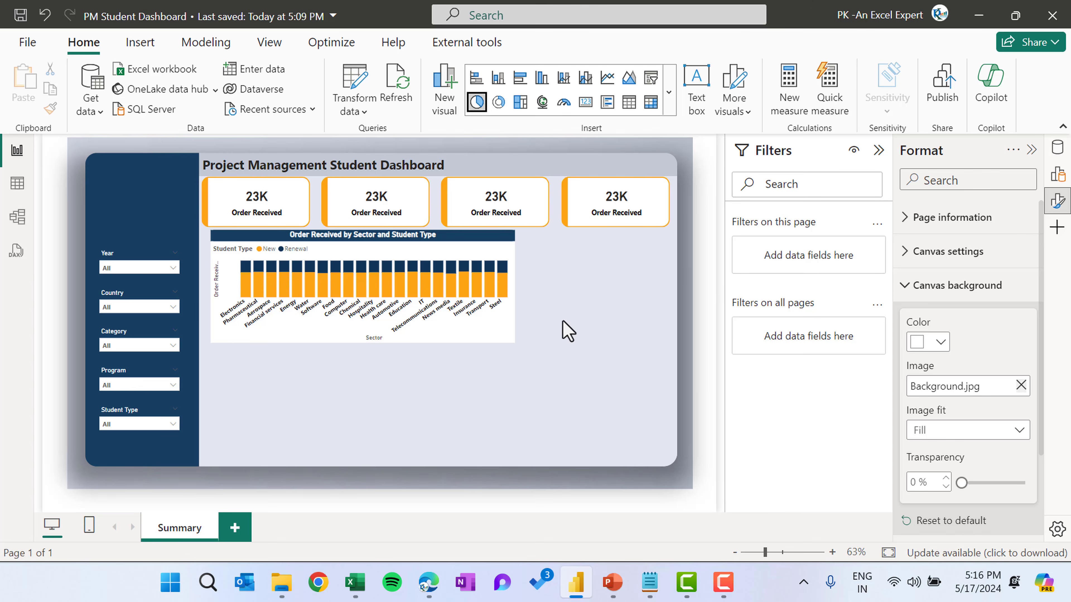
Copy the column chart's formatting onto the new pie chart with Format Painter
click(345, 237)
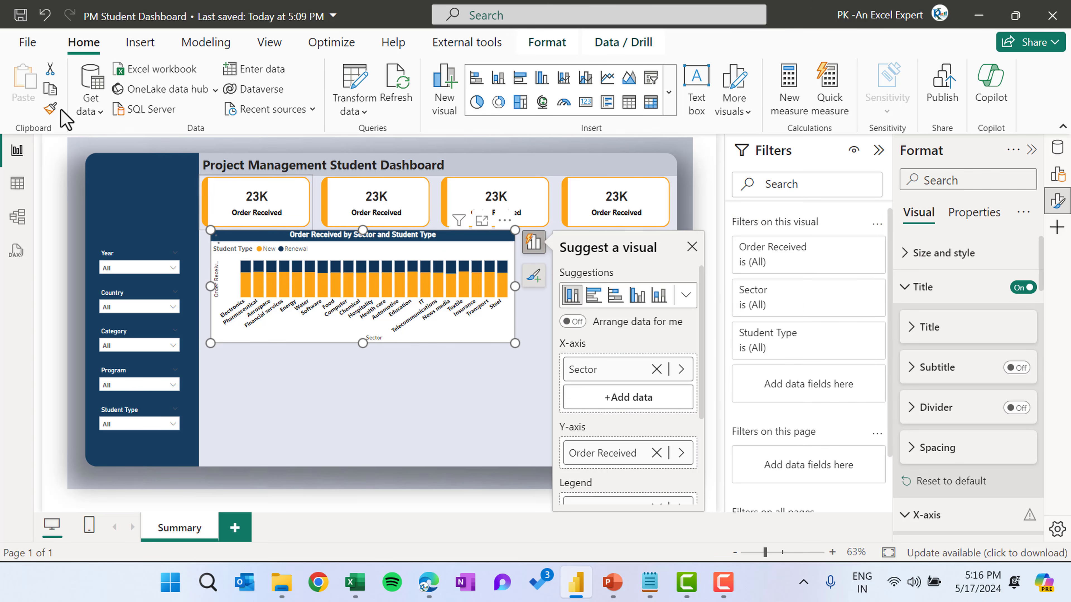
click(49, 108)
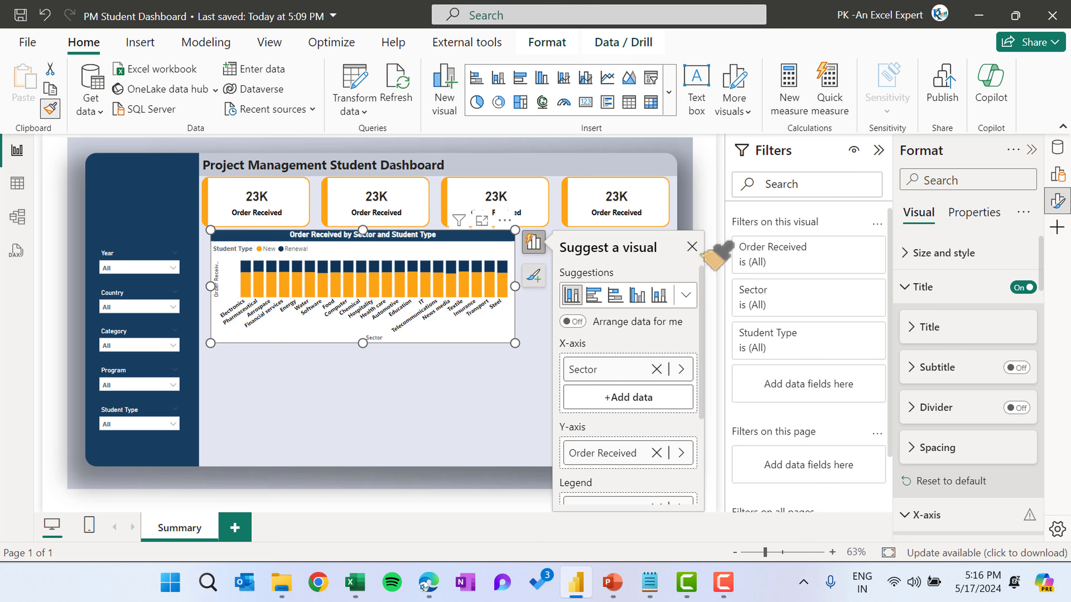
click(692, 247)
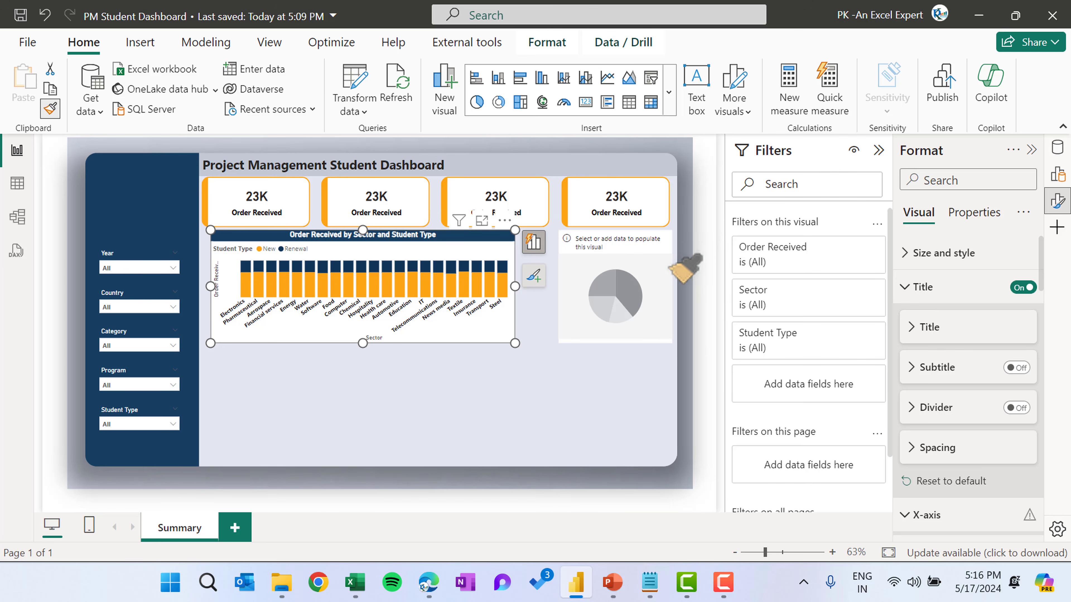
click(661, 261)
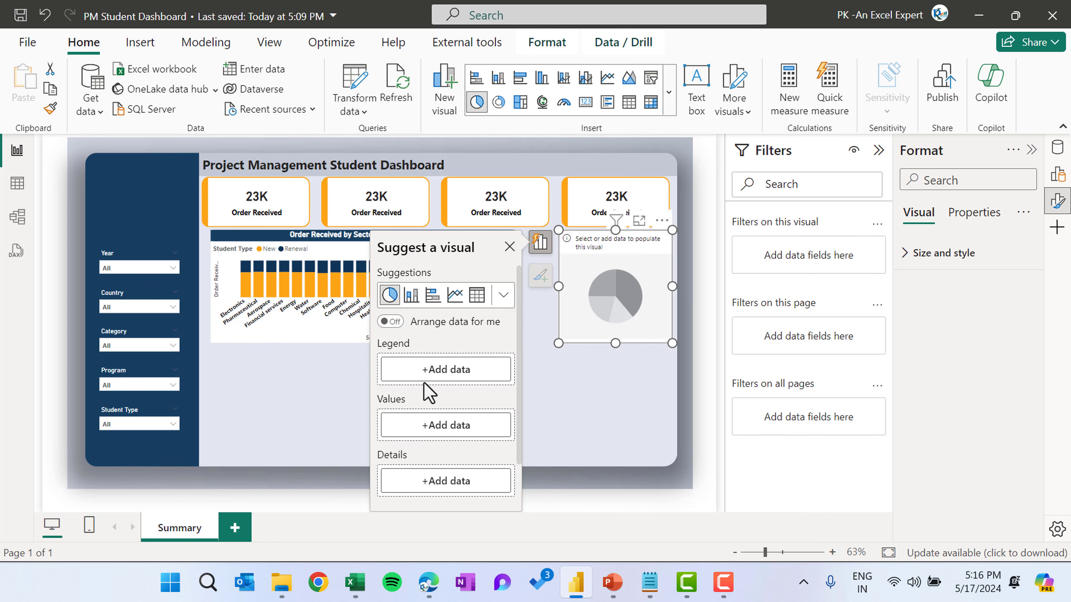
Add Pass% and Fail% as the pie chart's values and close the data list
click(440, 428)
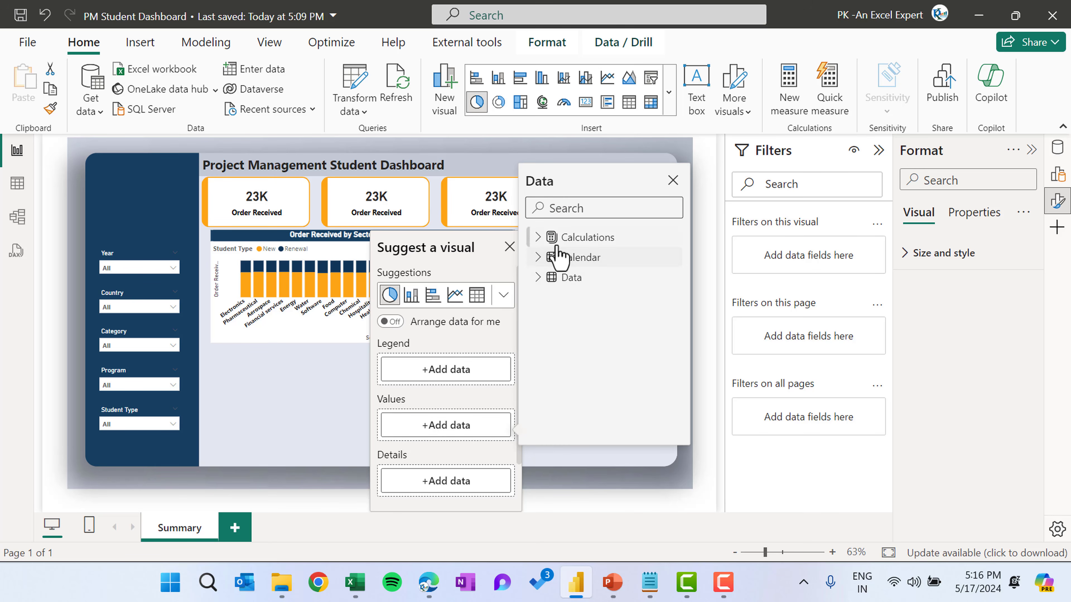
click(540, 238)
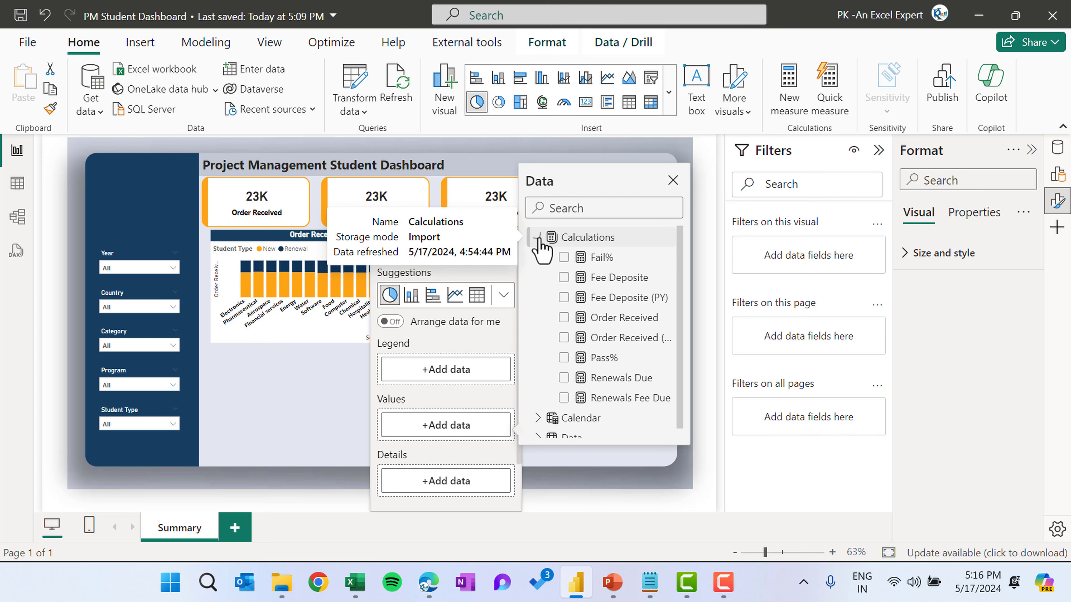
click(564, 358)
click(564, 257)
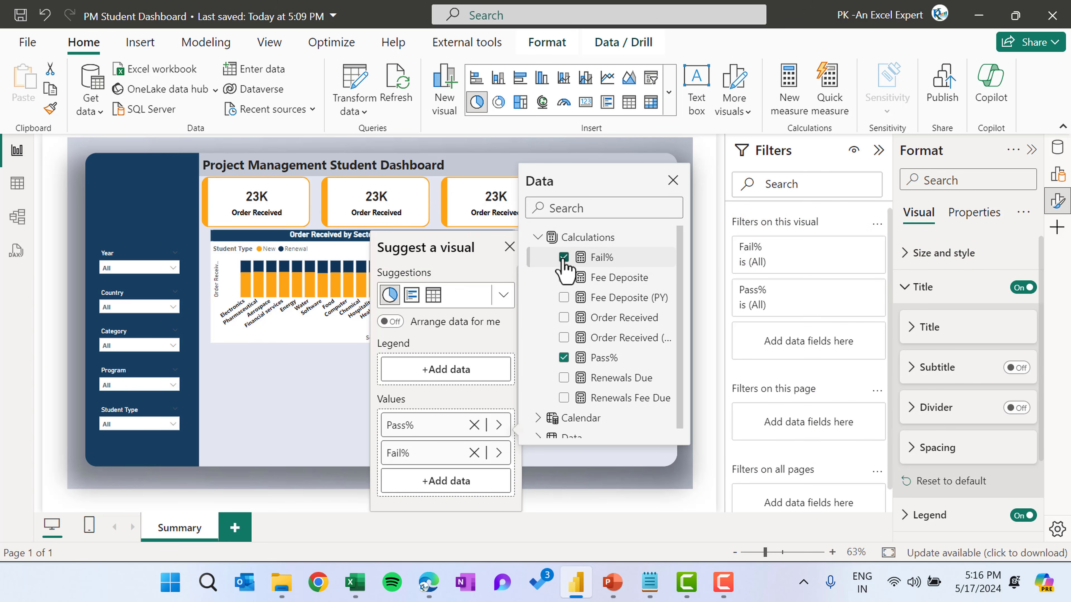
click(510, 249)
click(510, 249)
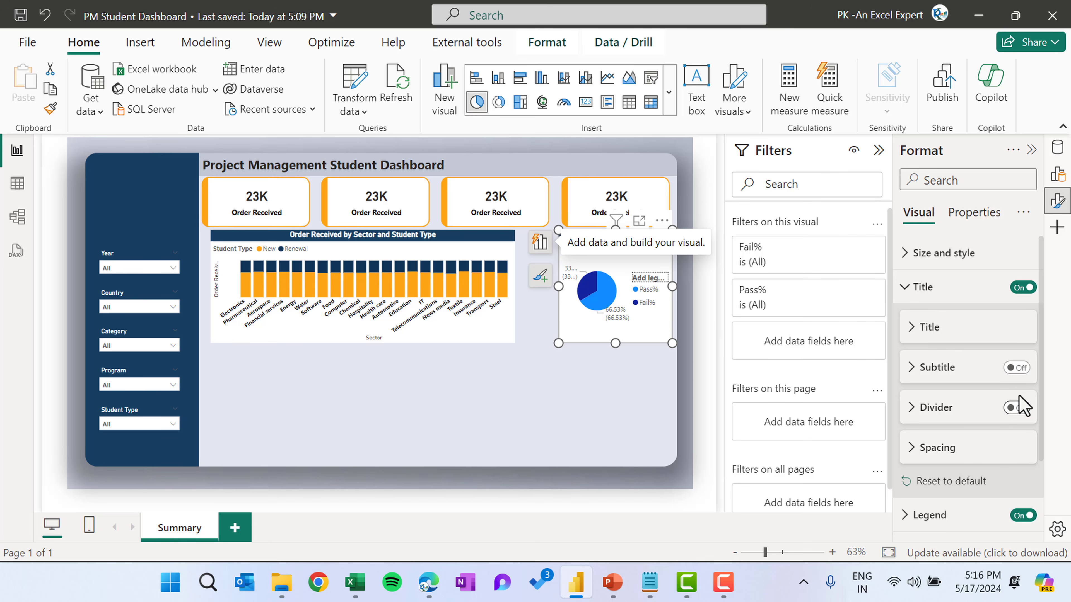
Turn off the pie chart's legend and detail labels
scroll(1013, 325, down, 3)
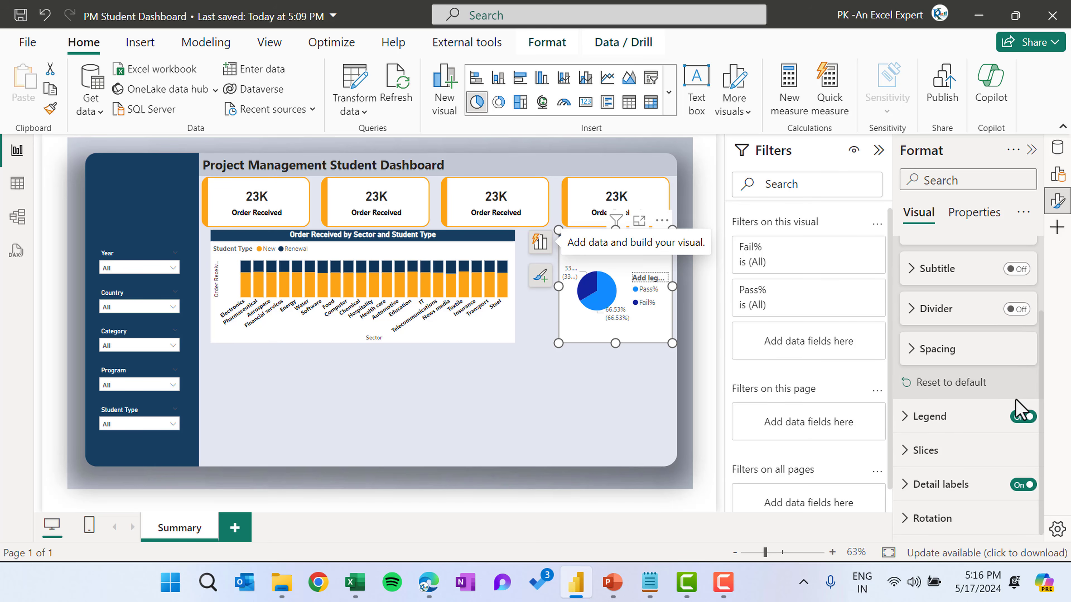
click(1021, 417)
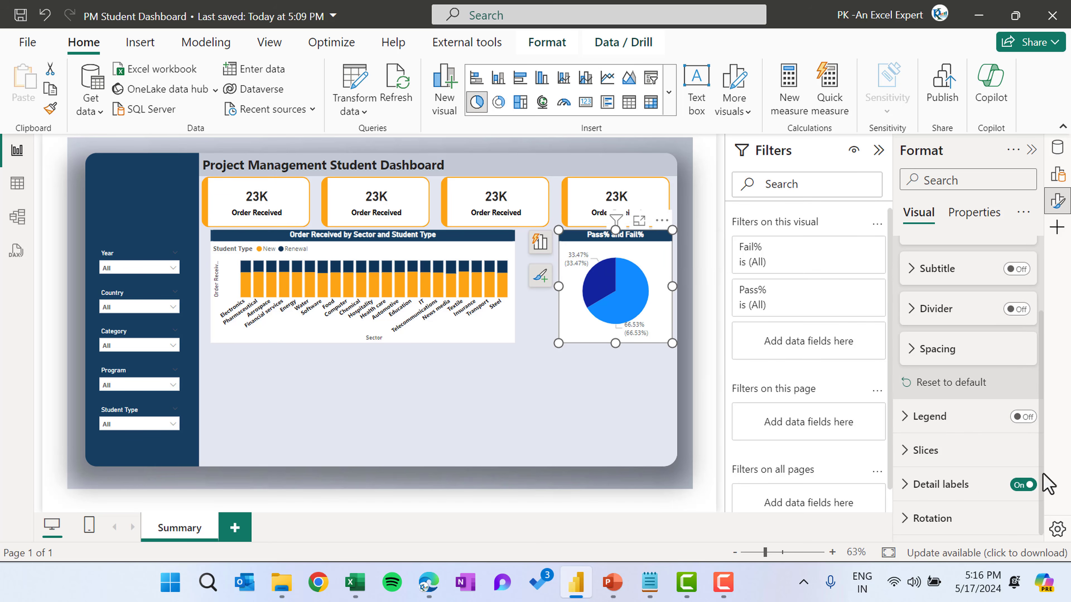
click(1019, 485)
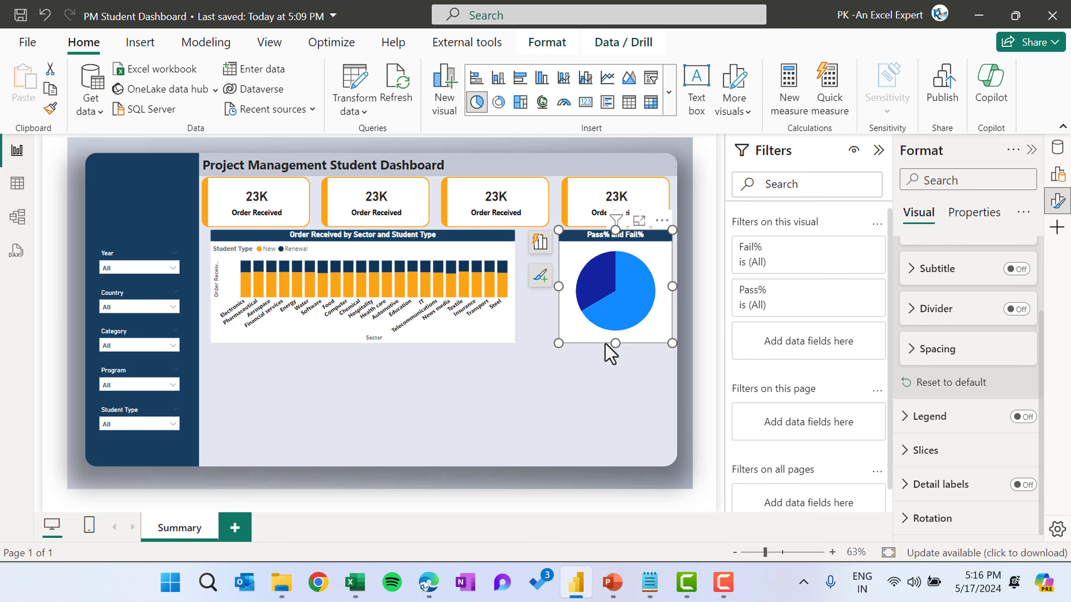
Align the pie chart and the column chart by widening both toward each other to meet at about 520, nudging the pie chart left
mouse_move(560, 344)
mouse_down()
mouse_move(558, 326)
mouse_move(545, 343)
mouse_up()
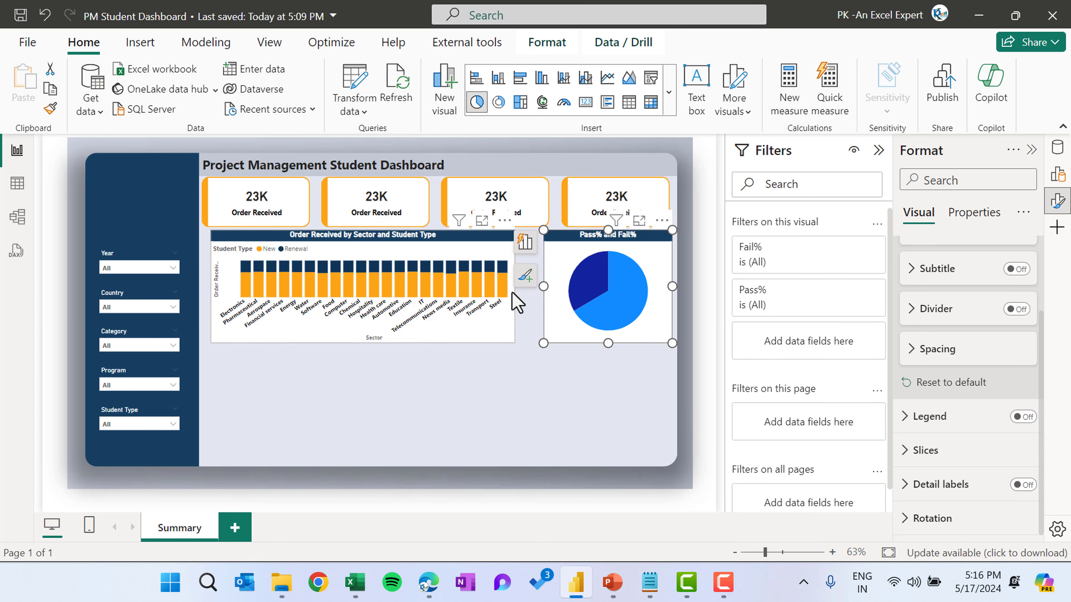
drag(514, 290, 539, 289)
click(630, 248)
key(Left)
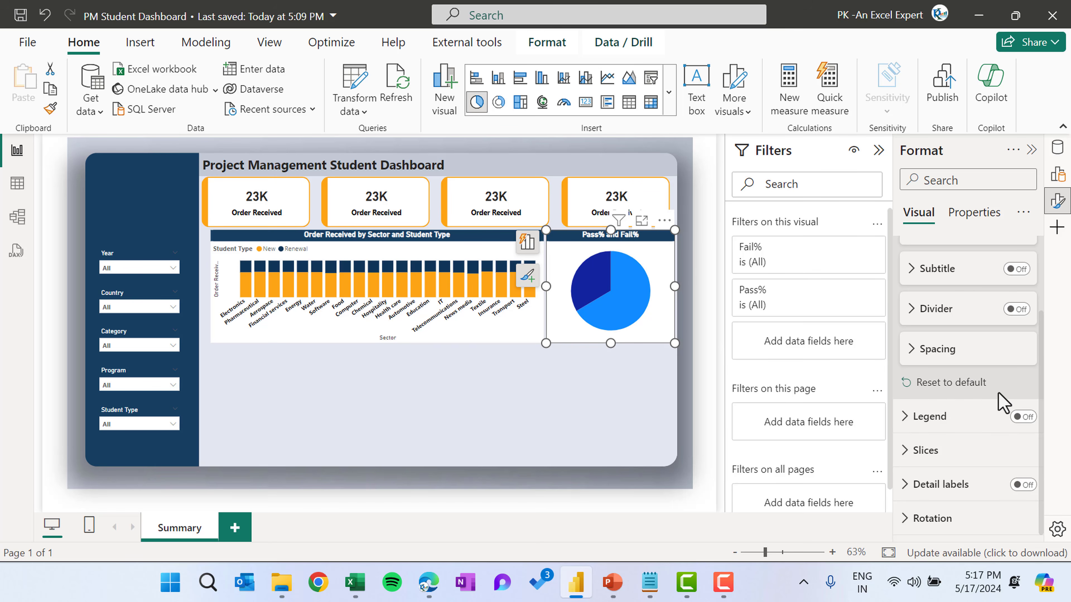
Set the pie chart's Pass% slice color to orange
click(970, 451)
scroll(974, 464, down, 4)
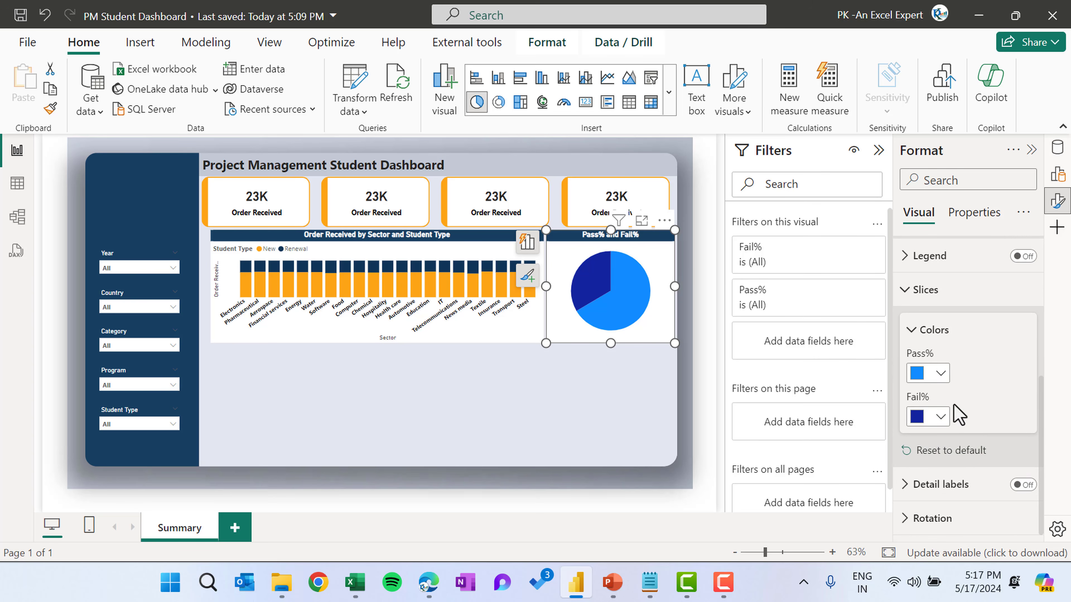
click(940, 372)
click(866, 299)
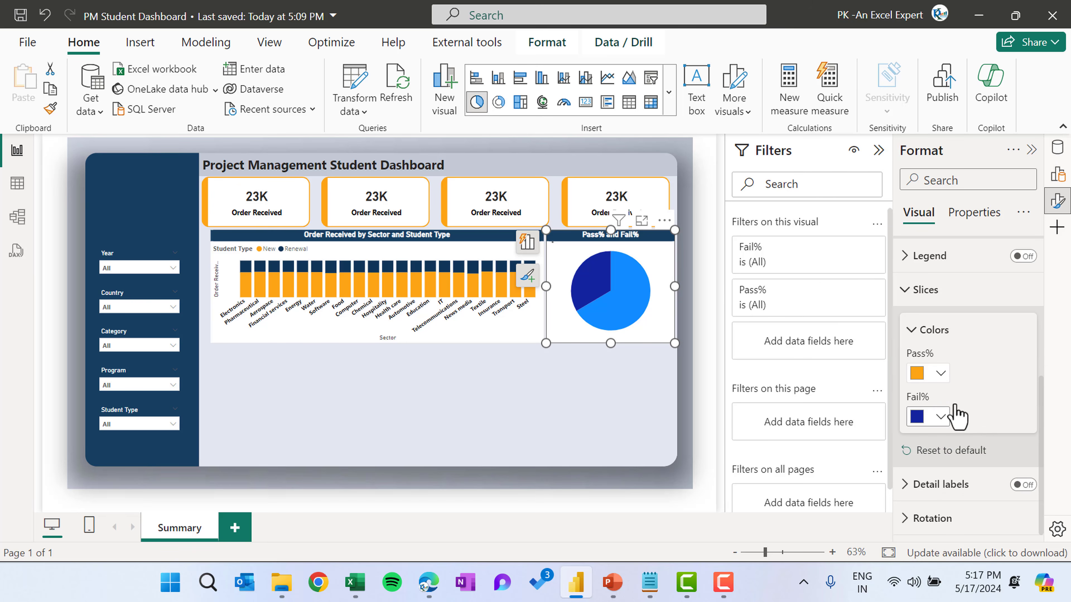
Set the Fail% slice color to the dark navy #0F3558
click(941, 416)
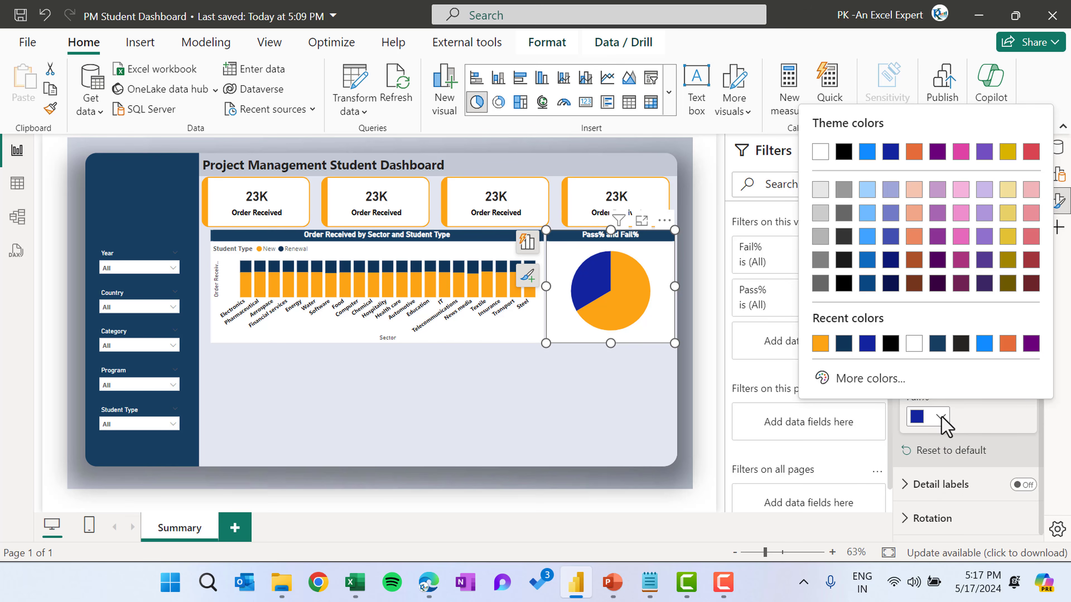
click(889, 345)
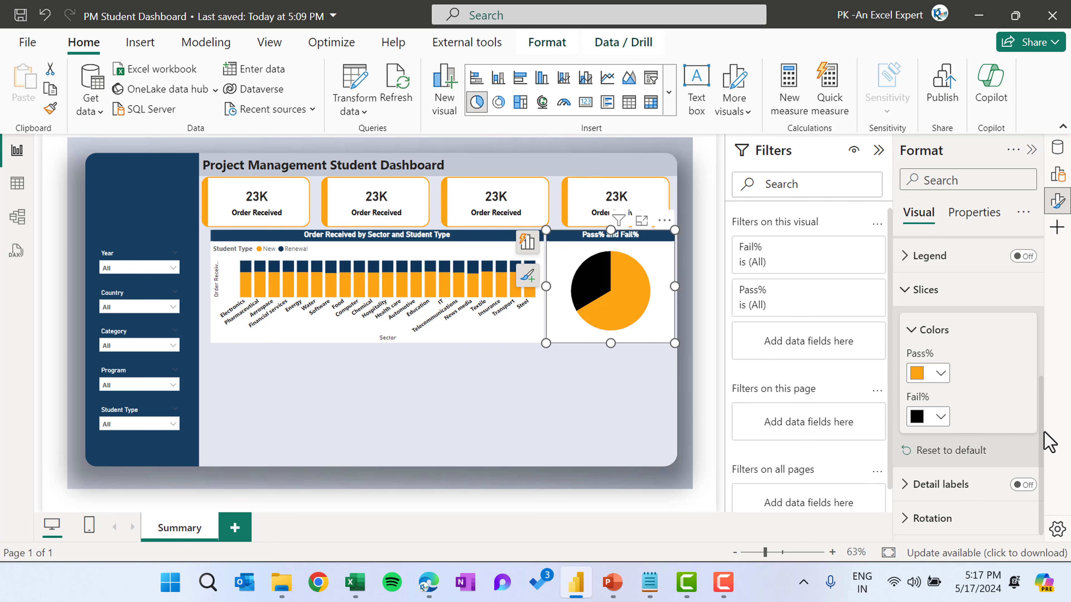
click(939, 417)
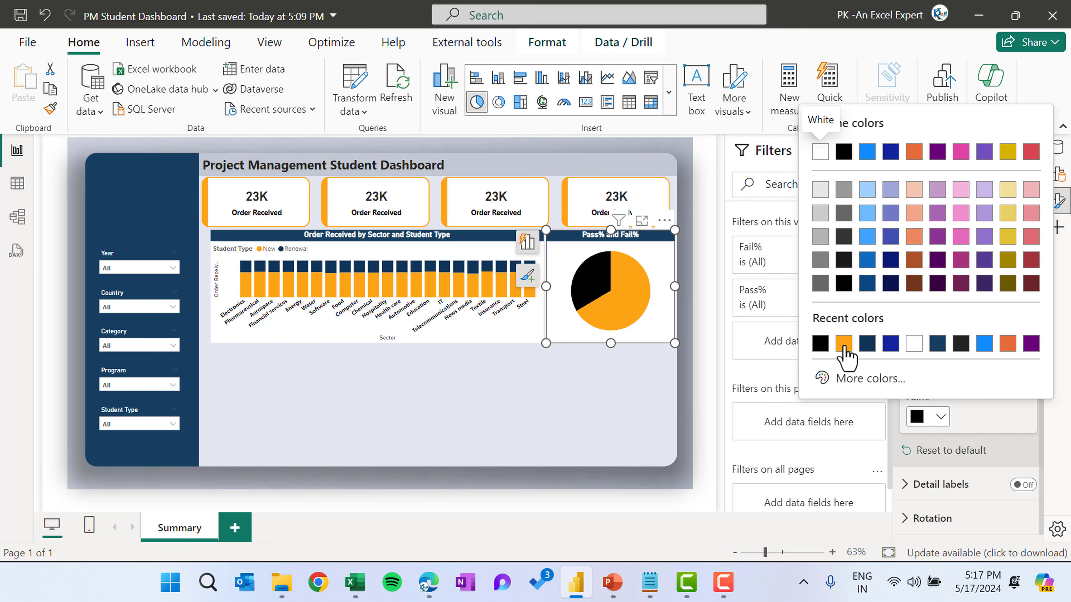
click(867, 344)
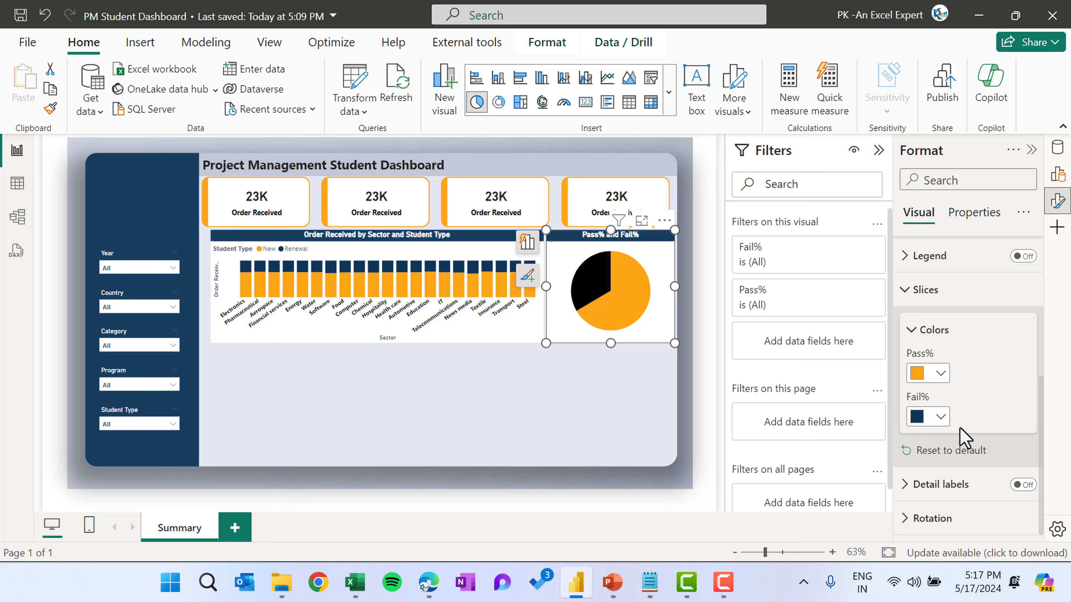
Insert an oval shape and position it over the center of the pie chart
click(603, 398)
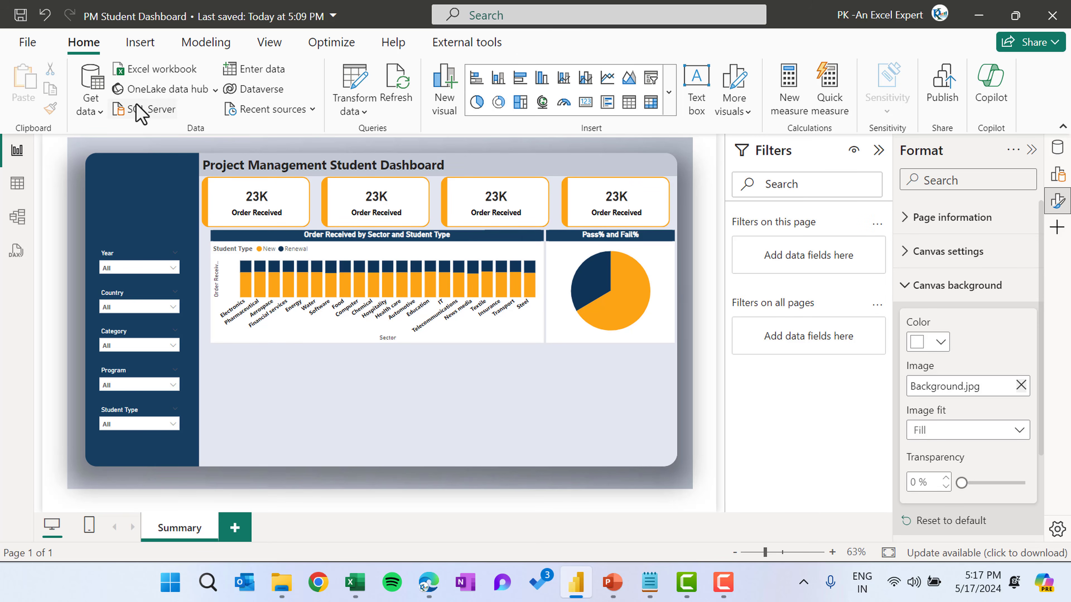
click(142, 43)
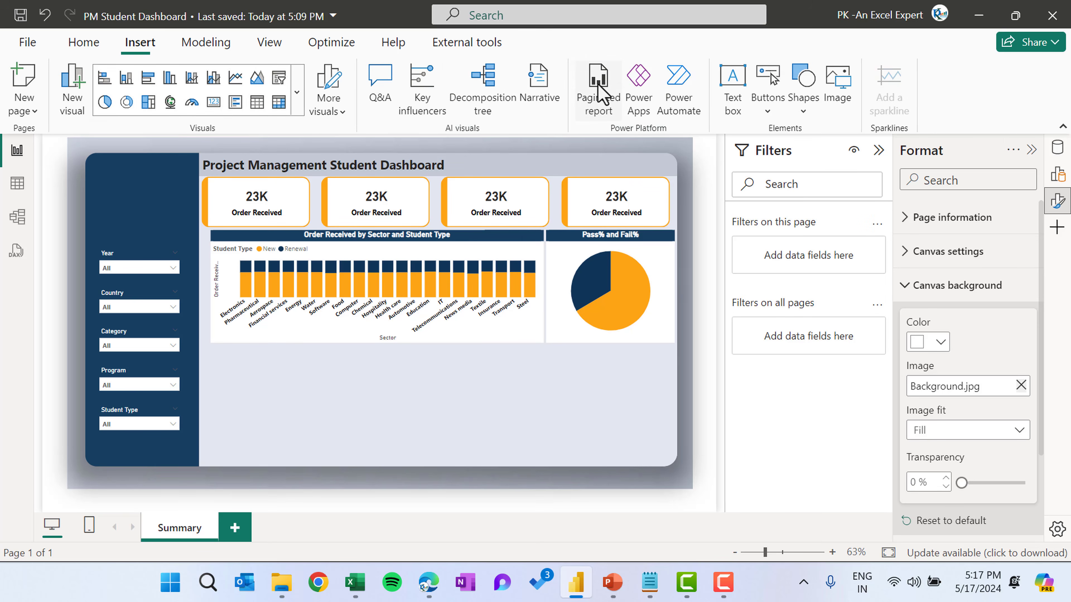
click(804, 110)
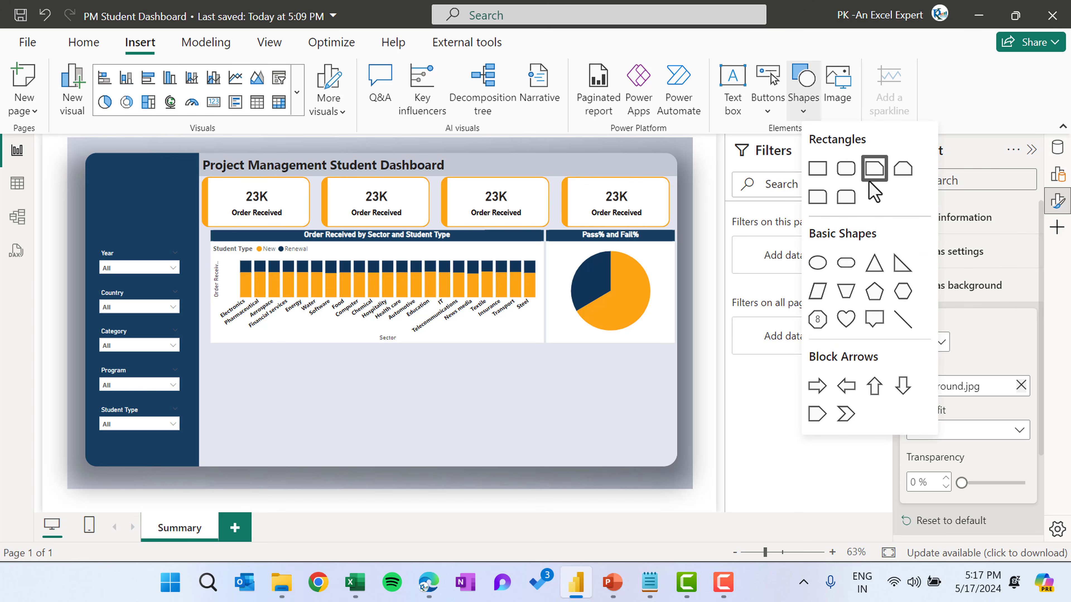
click(817, 262)
drag(135, 181, 641, 300)
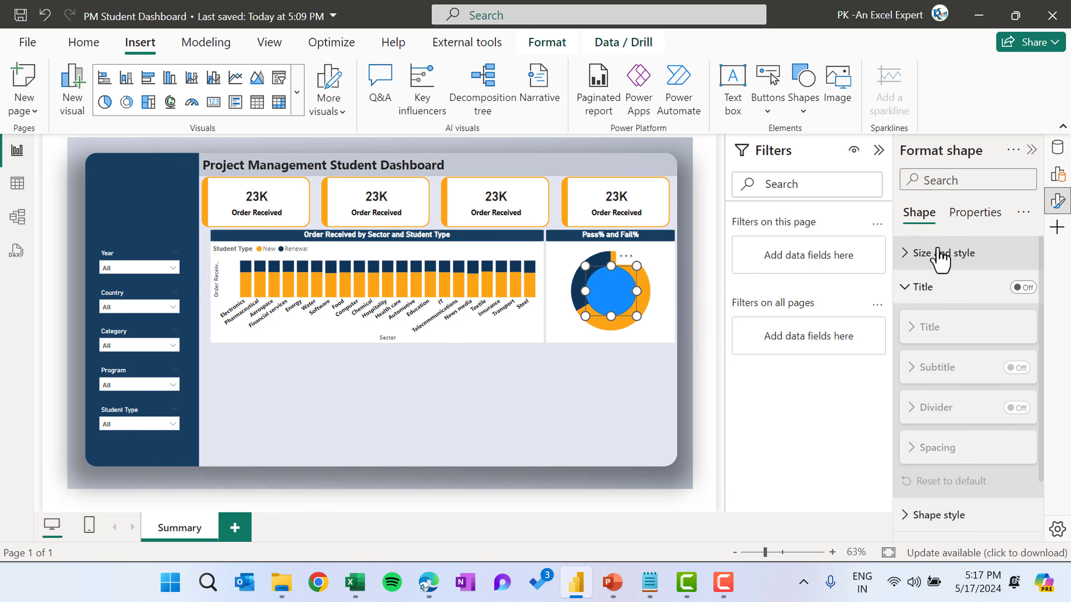
Set the oval's fill color to white and turn off its border
scroll(936, 257, down, 1)
click(970, 453)
scroll(1011, 442, down, 6)
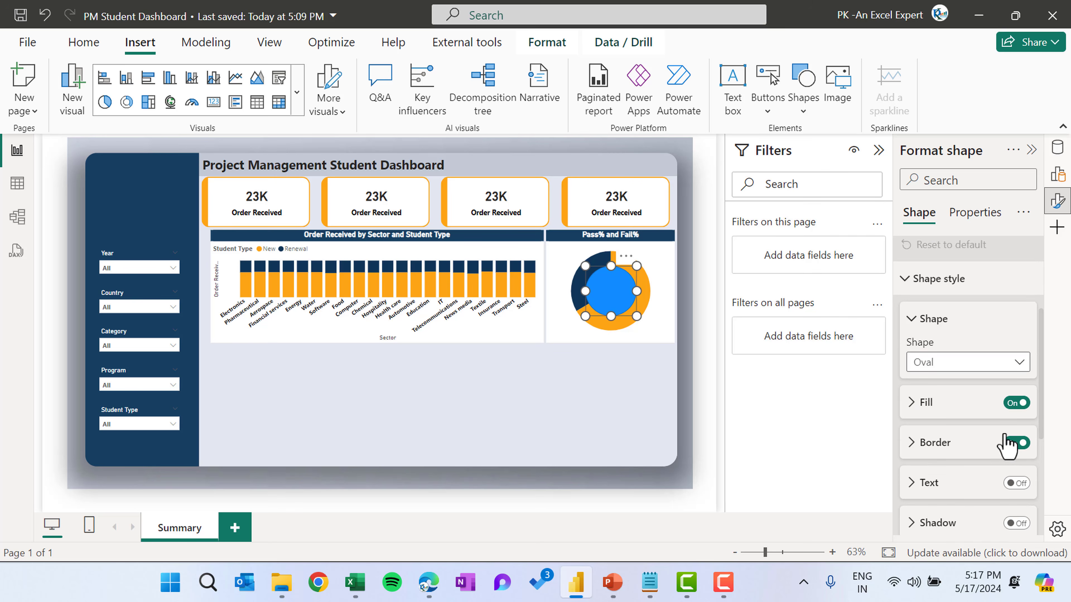
scroll(1000, 441, down, 2)
click(929, 293)
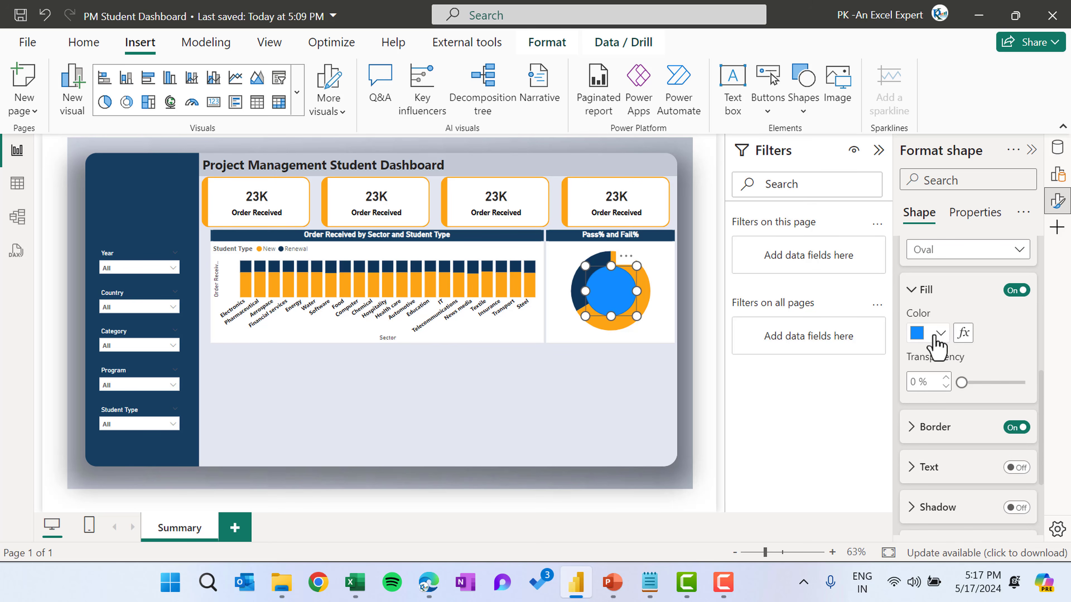
click(934, 334)
click(821, 70)
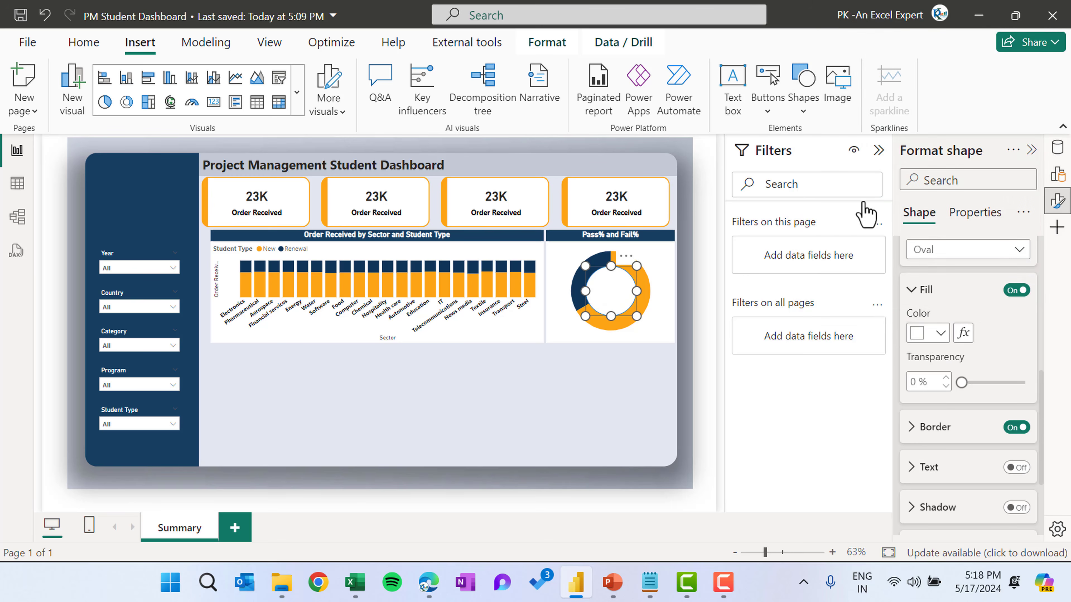
click(1016, 427)
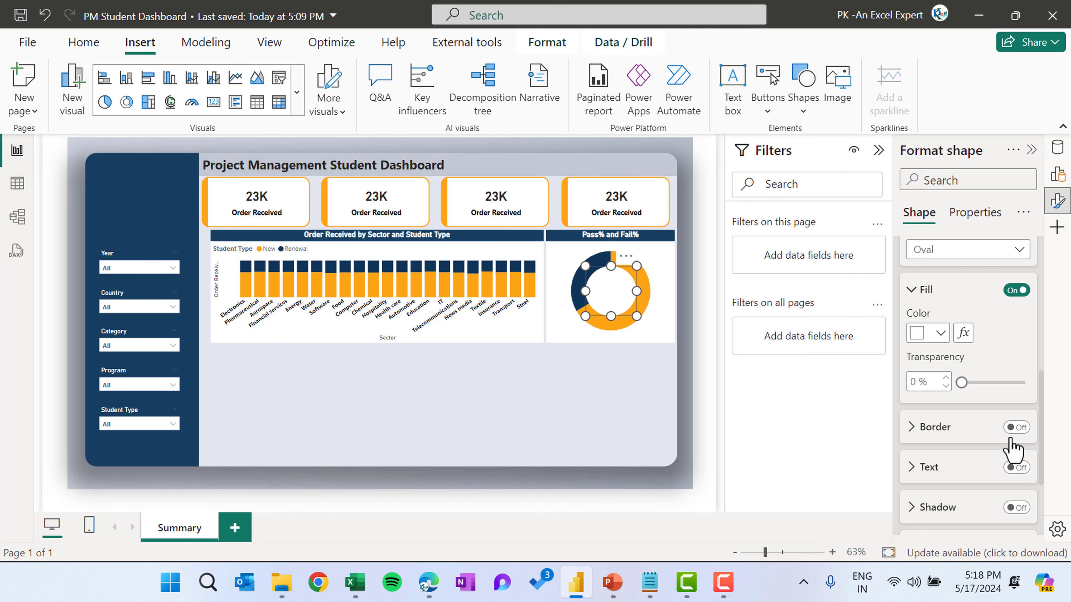
Turn on the oval's shadow and shrink the oval slightly from its corner
scroll(1015, 434, down, 2)
click(1017, 412)
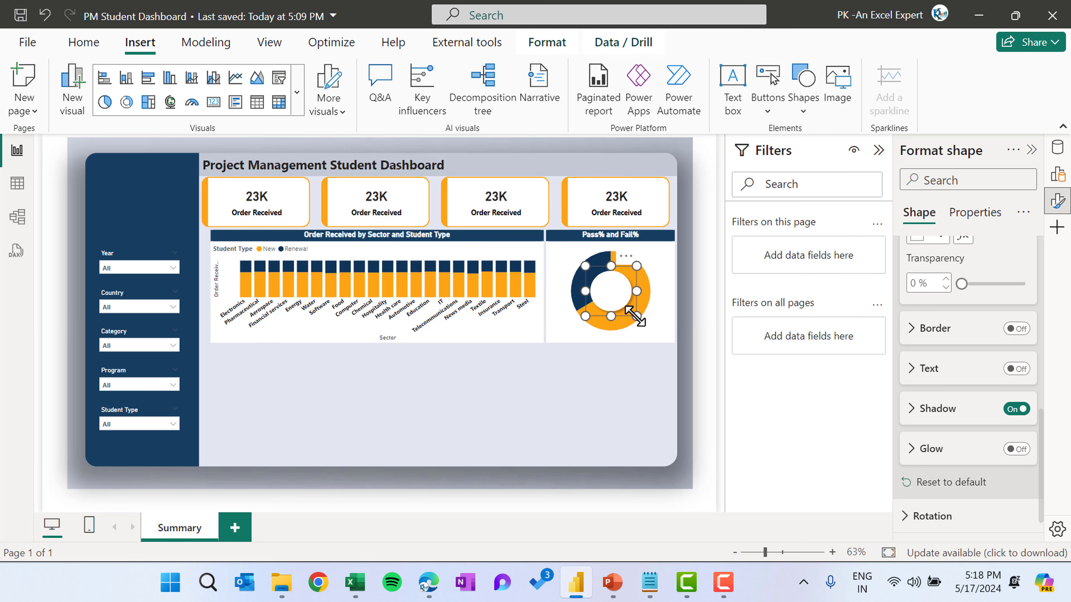
drag(636, 316, 612, 291)
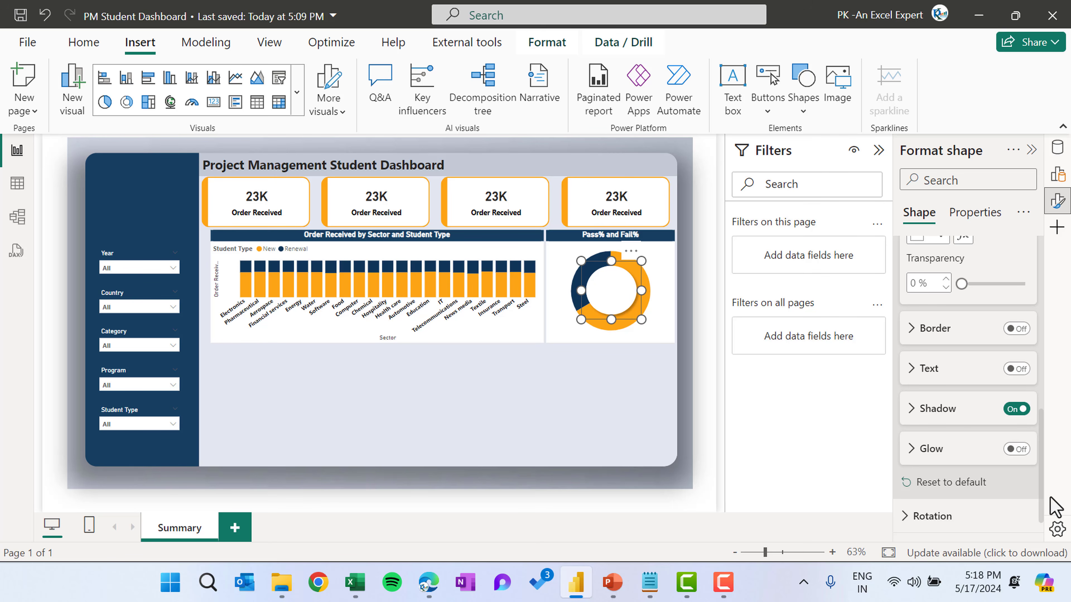
Enable a white glow around the oval
click(934, 450)
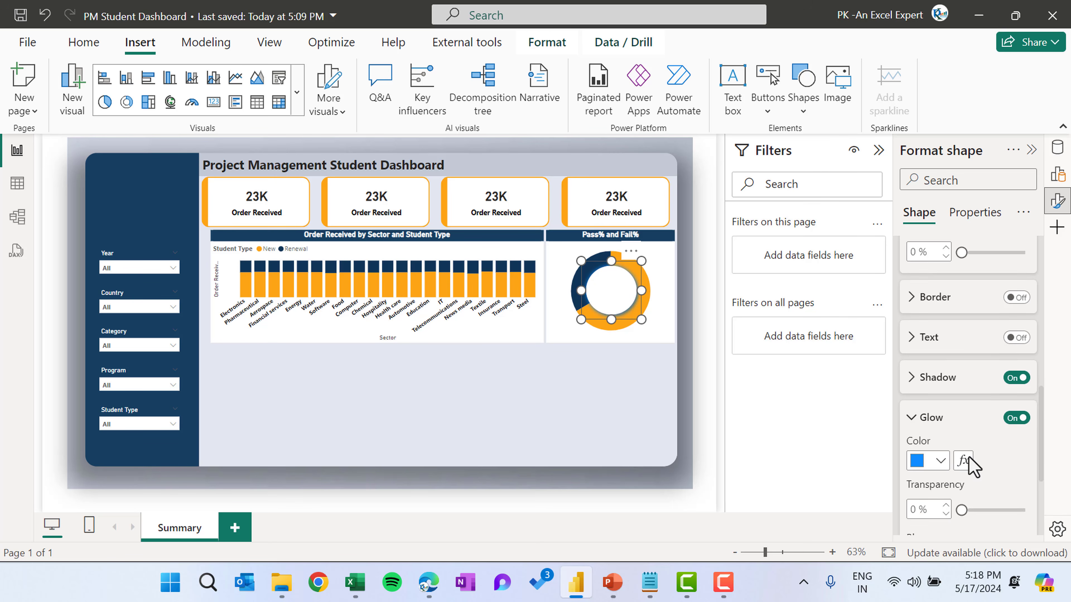
click(940, 406)
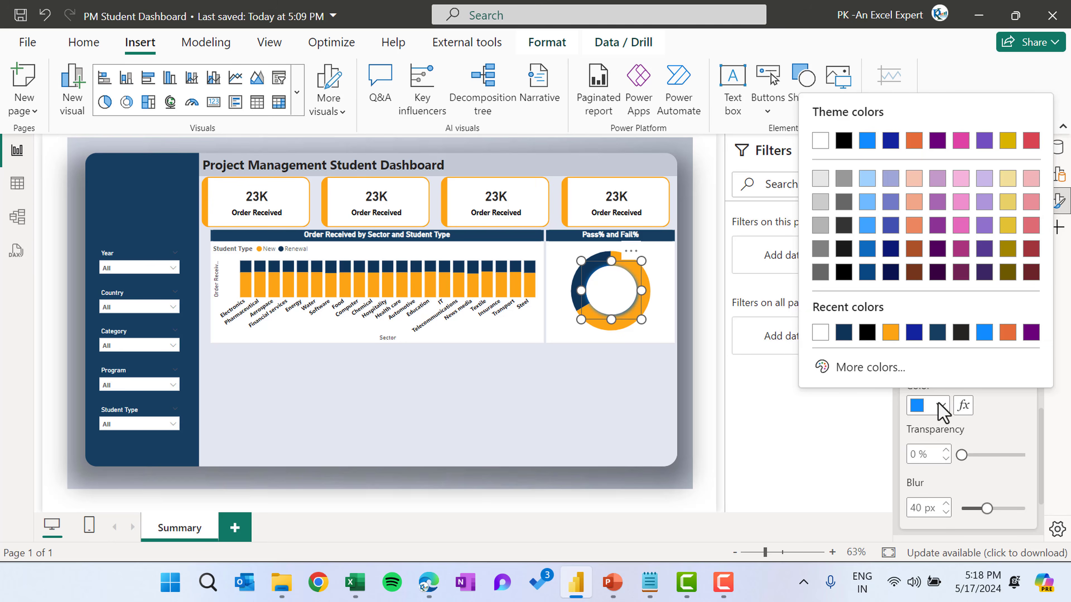
click(820, 142)
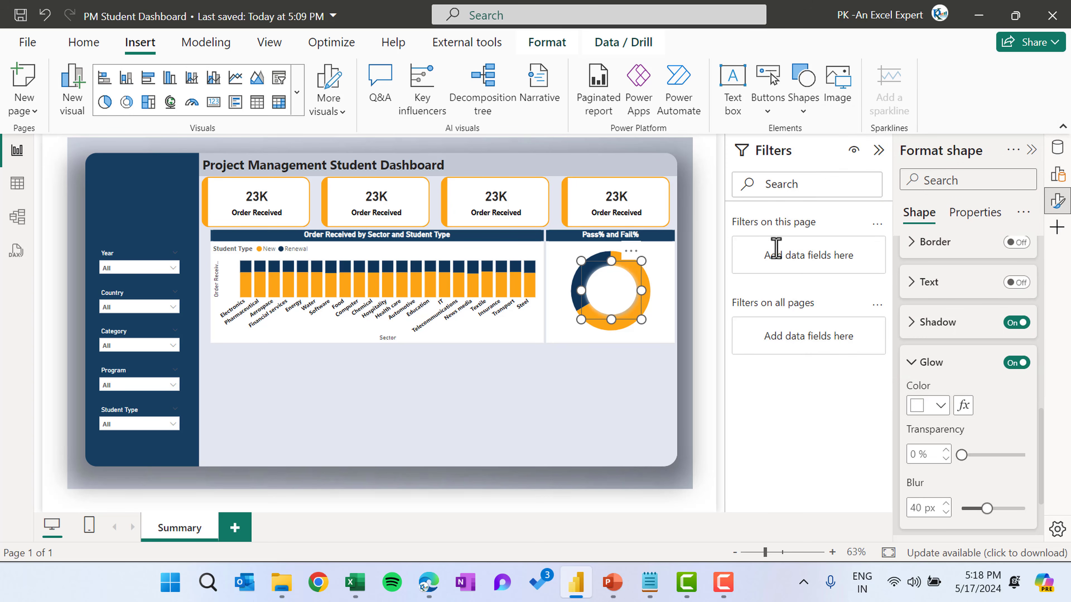
click(631, 394)
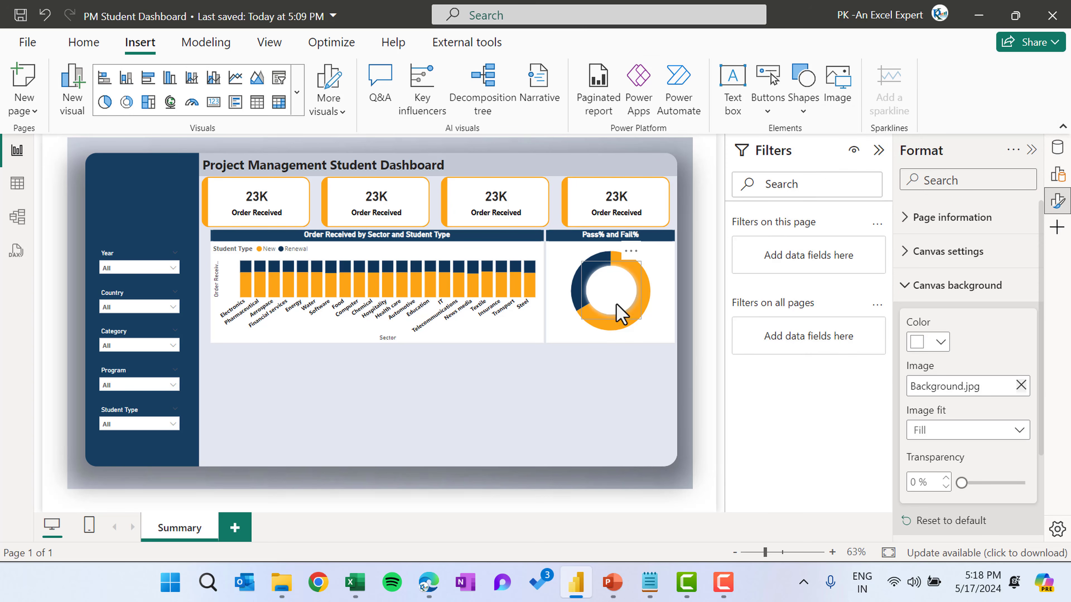
Create a new measure named Pass% as text with the formula FORMAT([Pass%],"0%")
click(620, 297)
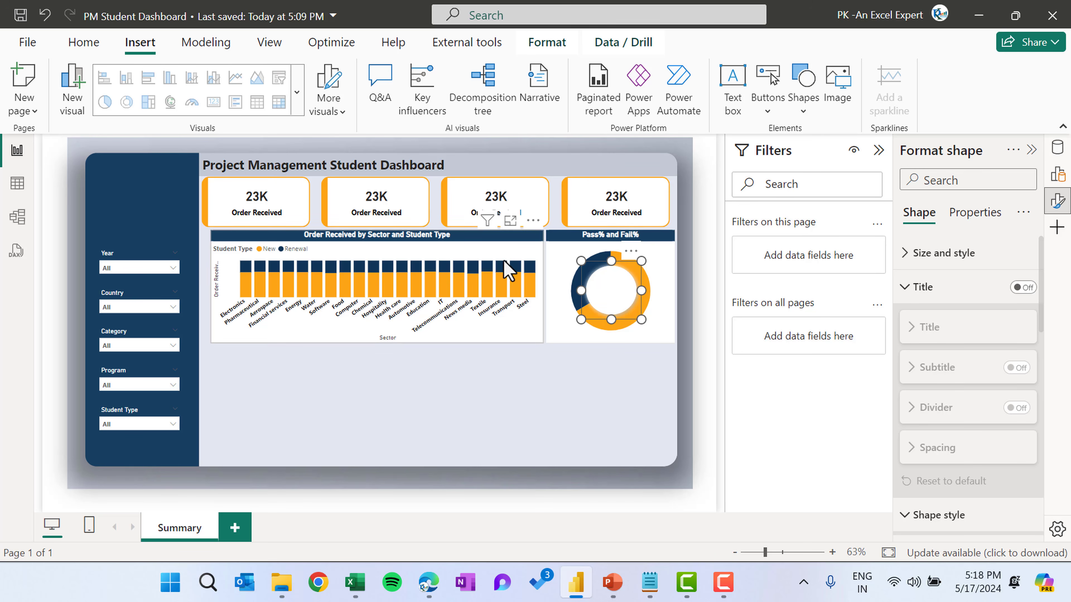
click(1058, 147)
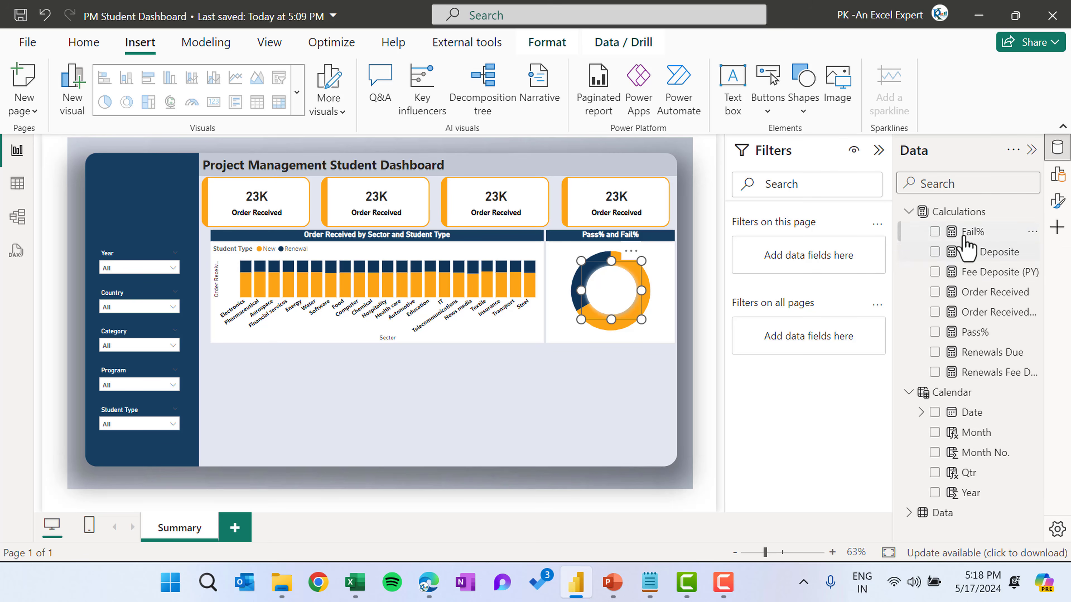
click(953, 332)
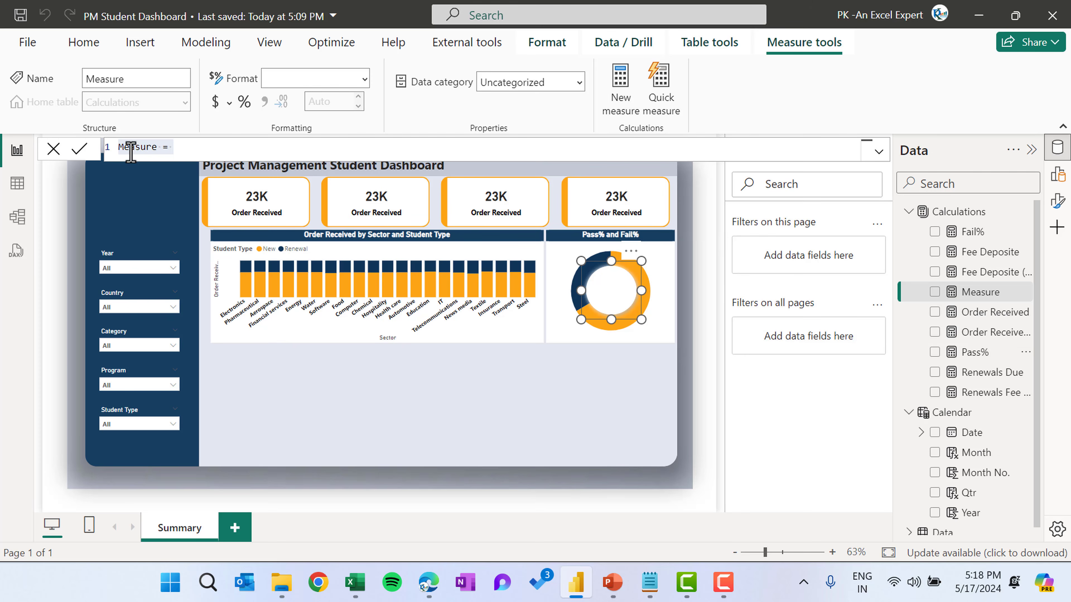
double_click(141, 148)
text(Pass% as text)
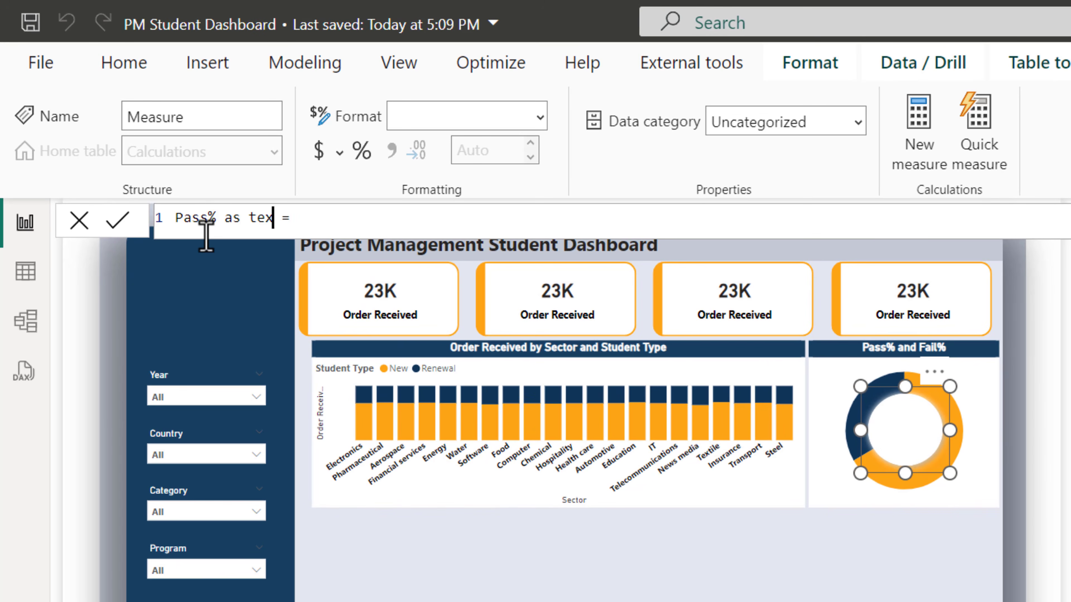
click(565, 222)
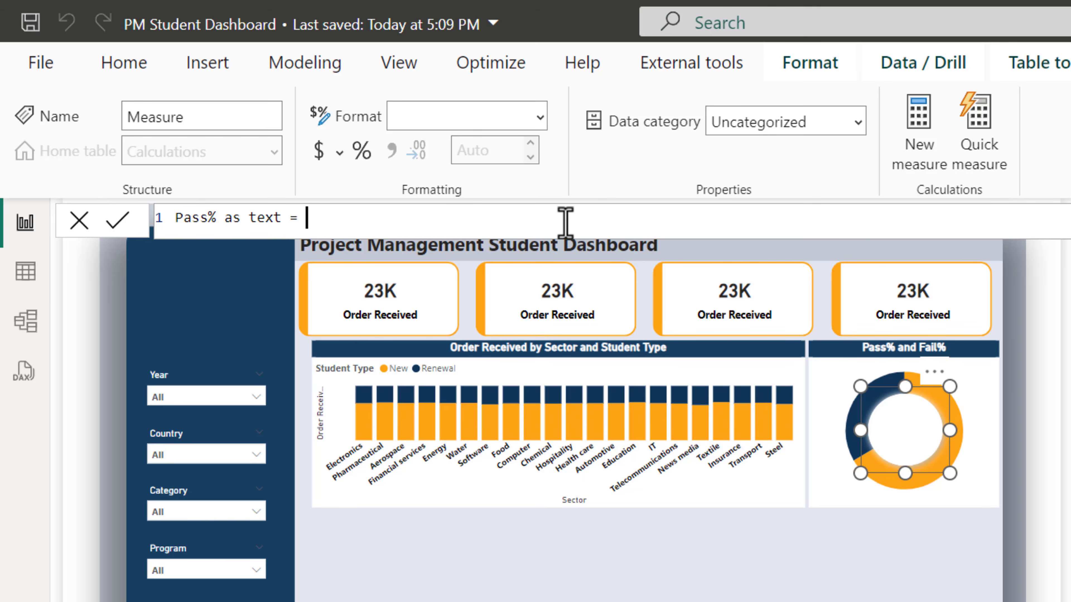
text(form)
key(Tab)
text([pas)
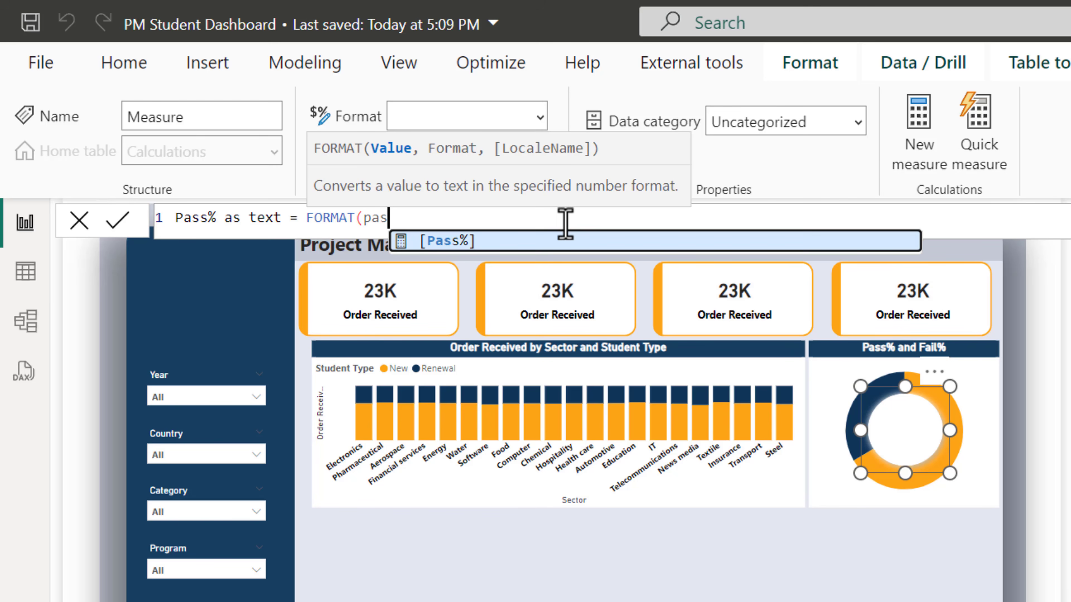
key(Tab)
text(,)
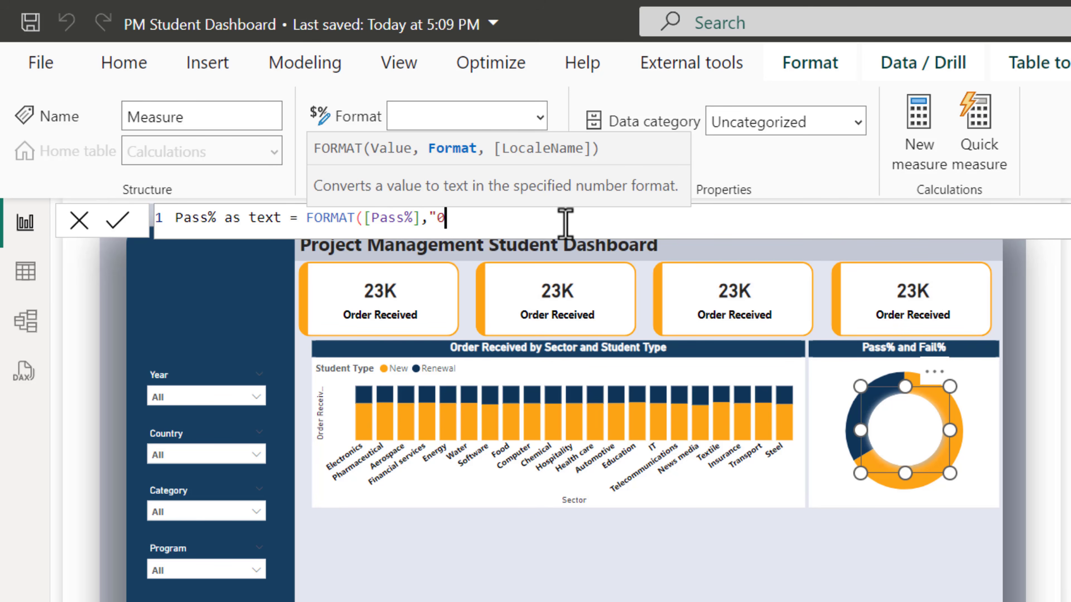
text("0%"))
key(Return)
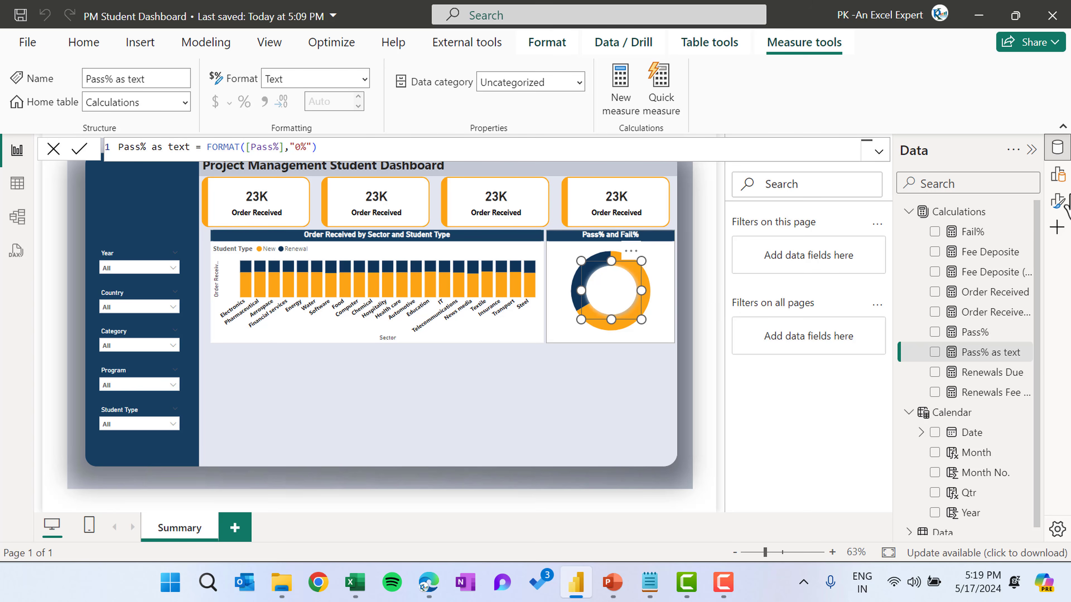
Turn on the oval's text and base it on the Pass% as text field value
click(1061, 203)
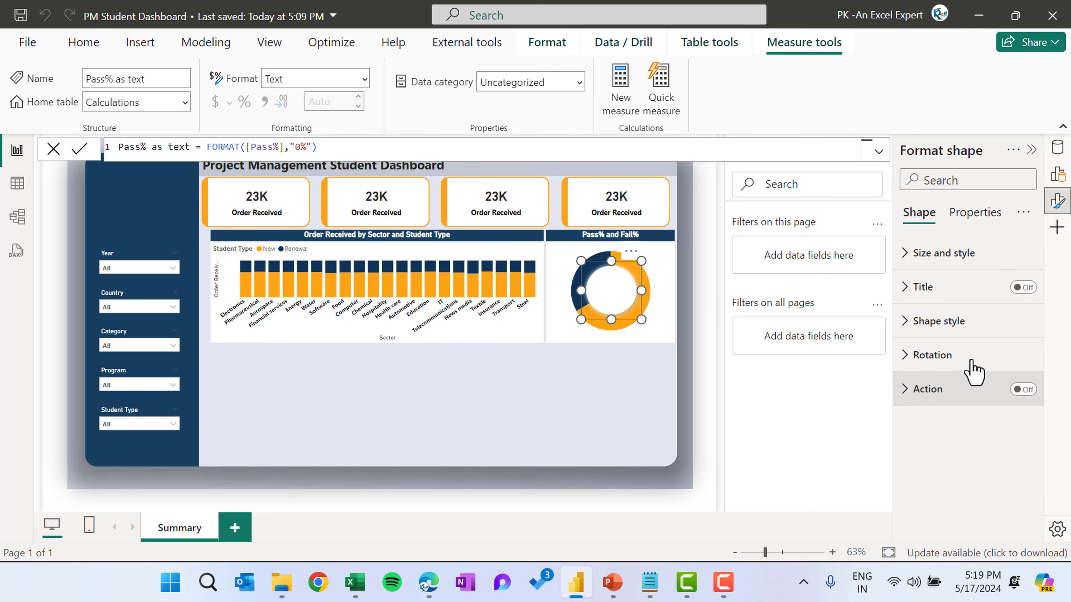
click(946, 324)
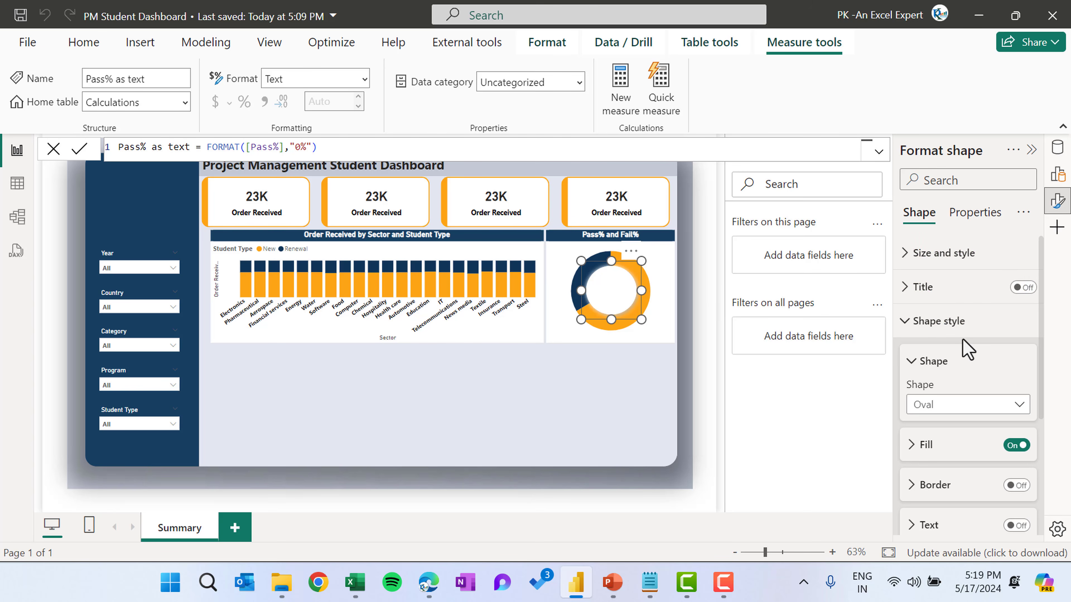
scroll(963, 346, down, 2)
scroll(964, 350, down, 1)
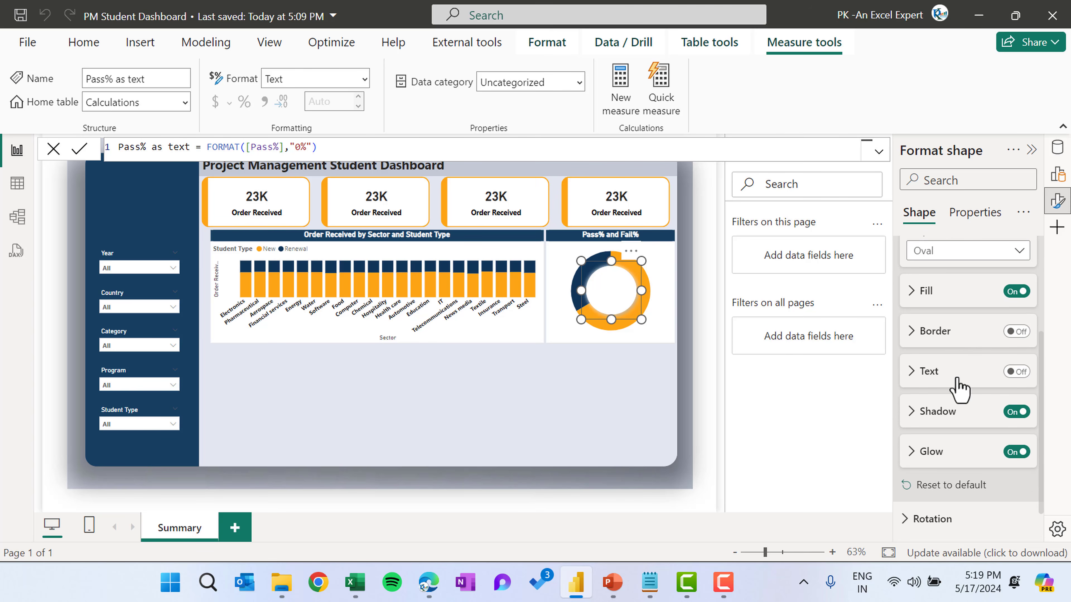
click(955, 371)
click(1016, 372)
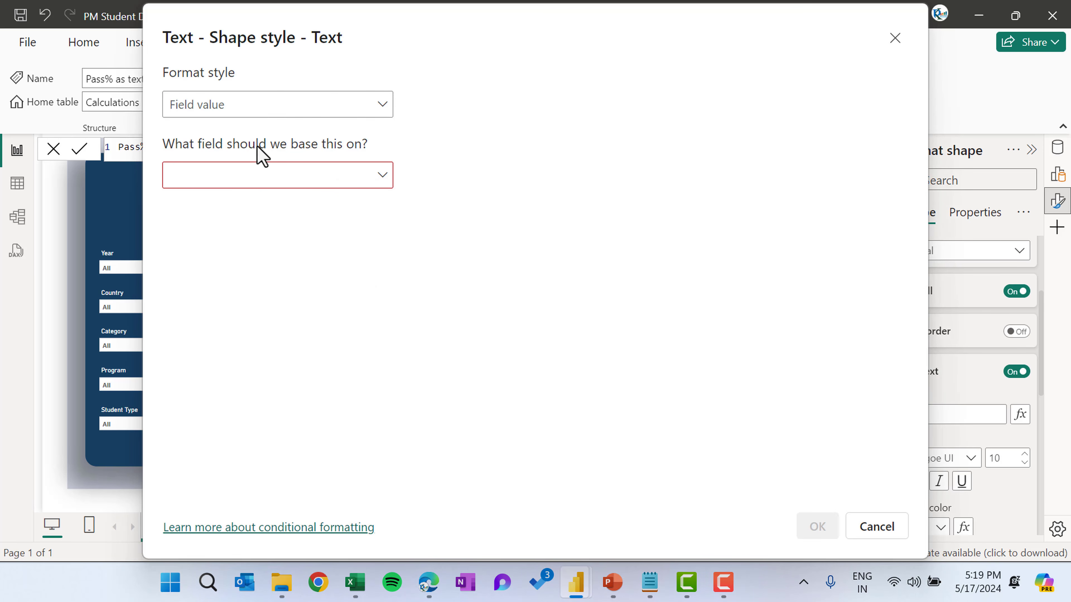
click(242, 180)
click(180, 233)
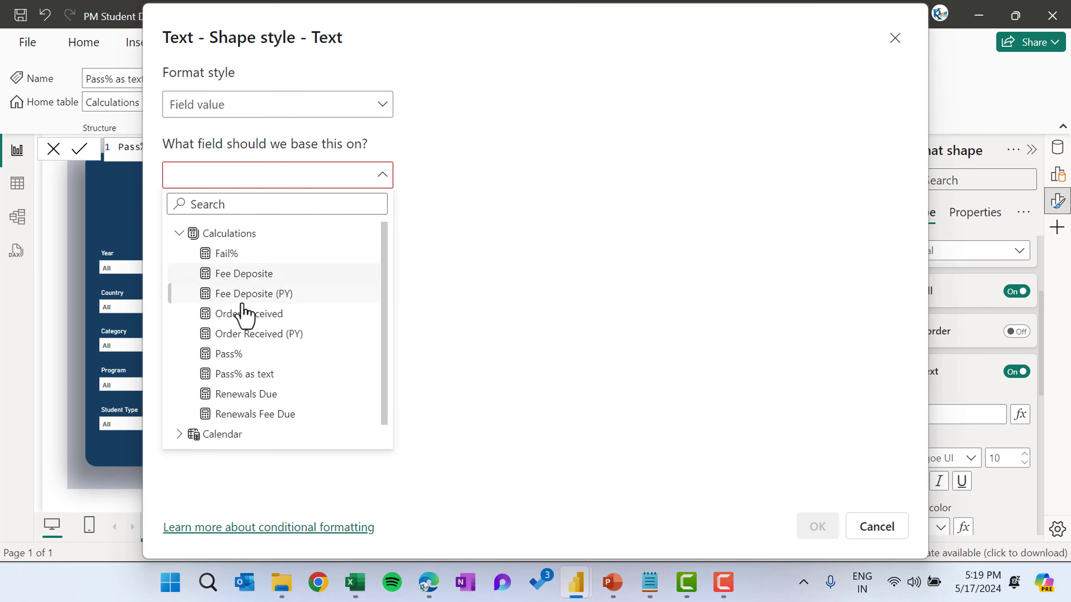
click(254, 374)
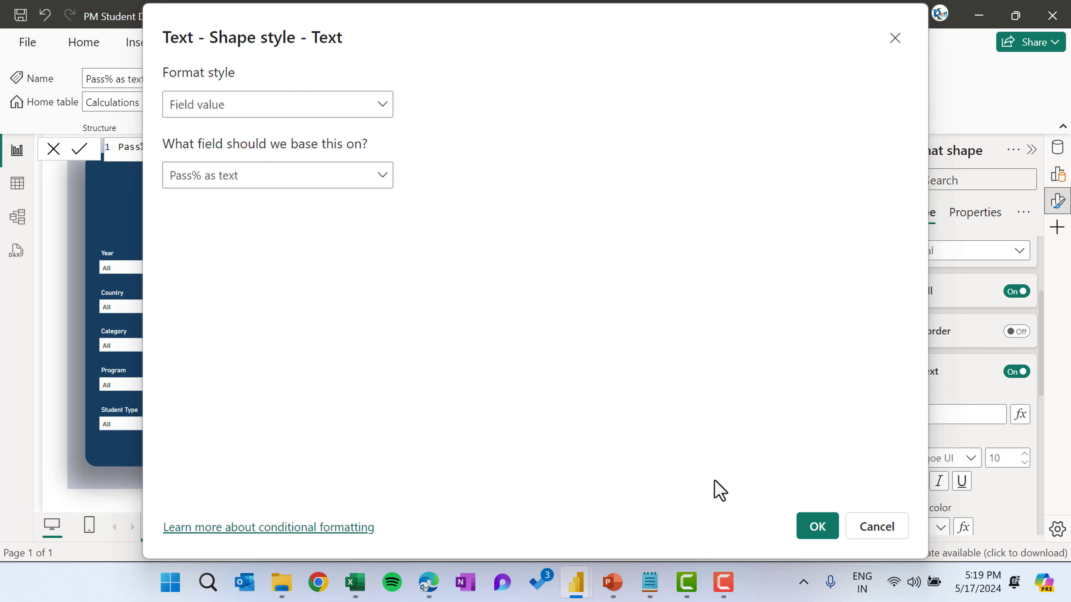
click(818, 527)
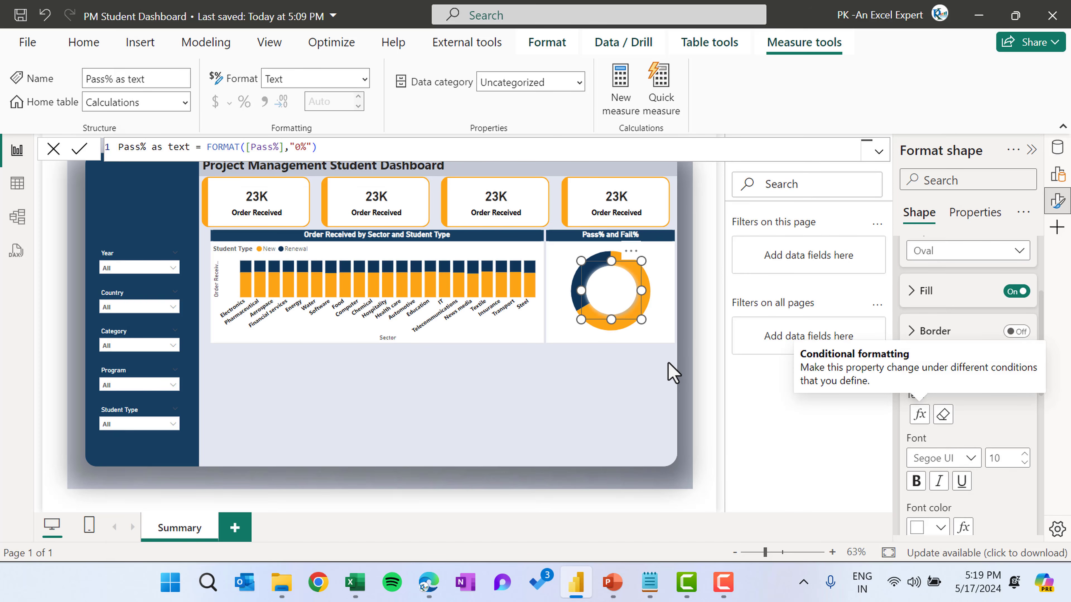
Set the oval text's font color to black
scroll(948, 497, down, 2)
click(933, 478)
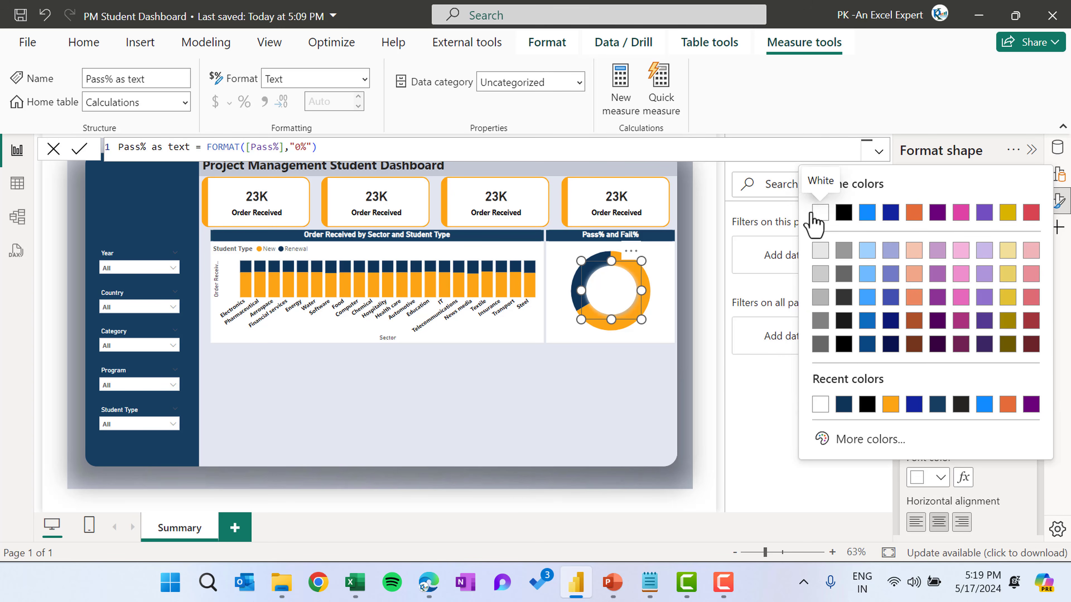
click(843, 213)
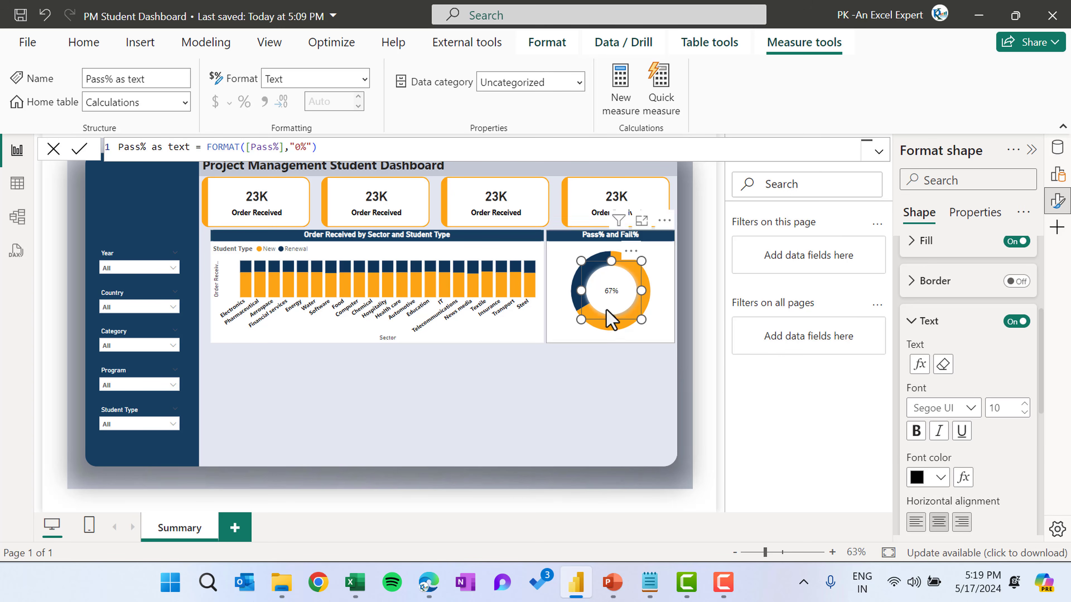
Increase the oval text's font size by two steps and make it bold
scroll(1007, 441, down, 4)
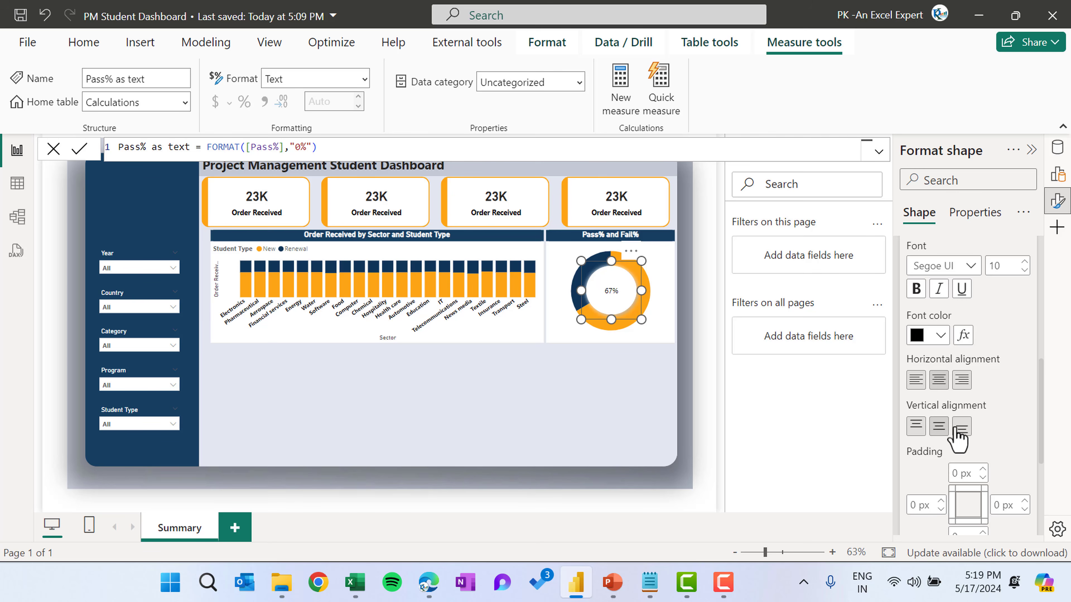
click(1024, 261)
click(1024, 261)
click(917, 289)
click(628, 398)
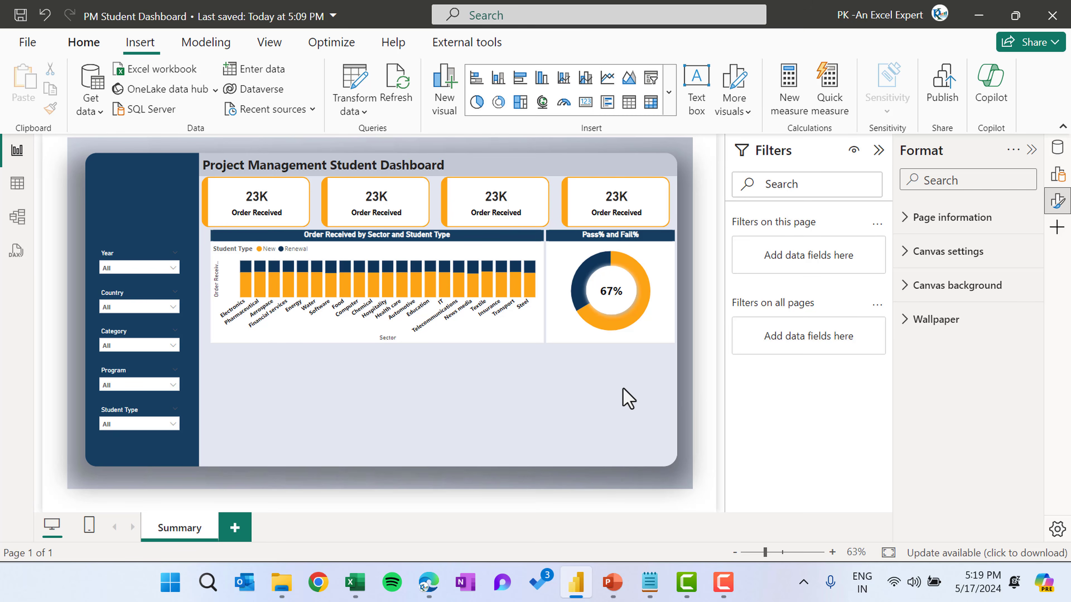
Paste a copy of the sector bar chart below the original and narrow its width
click(879, 151)
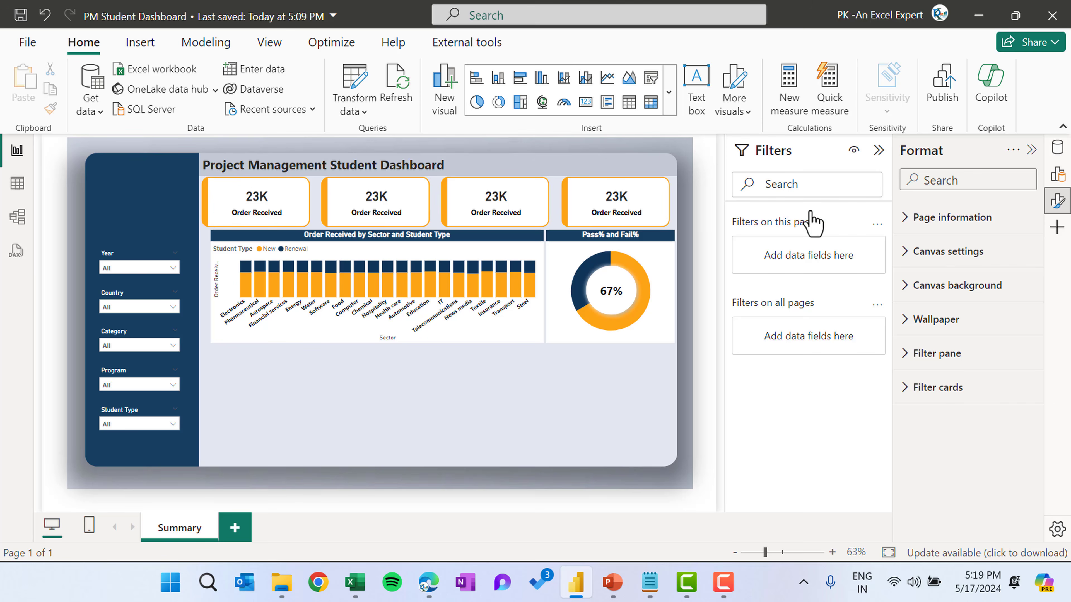
click(523, 239)
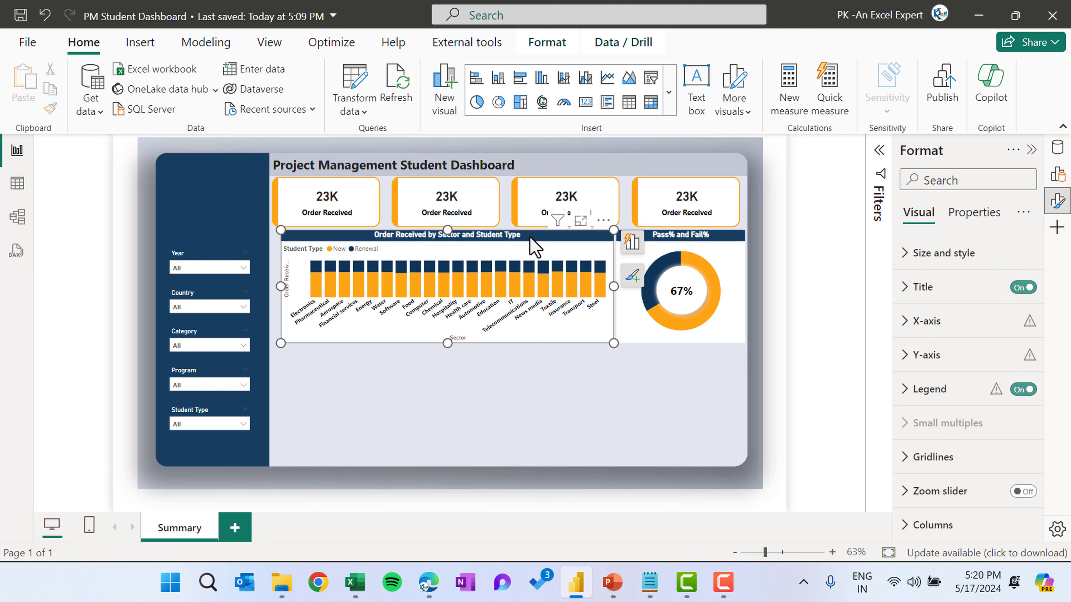
click(462, 398)
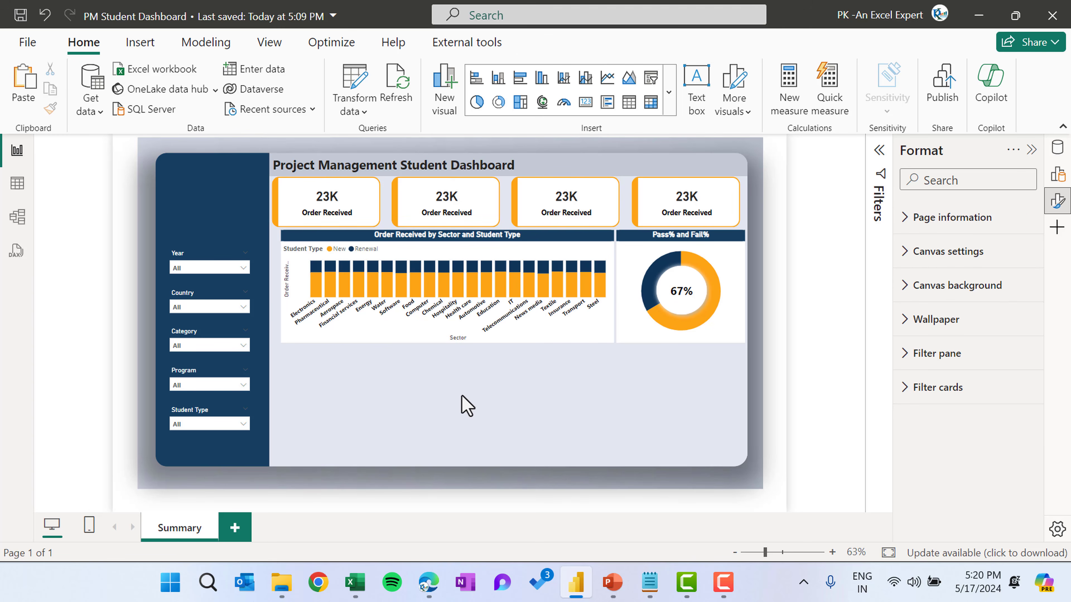
key(ctrl+v)
drag(504, 247, 508, 363)
drag(612, 403, 547, 404)
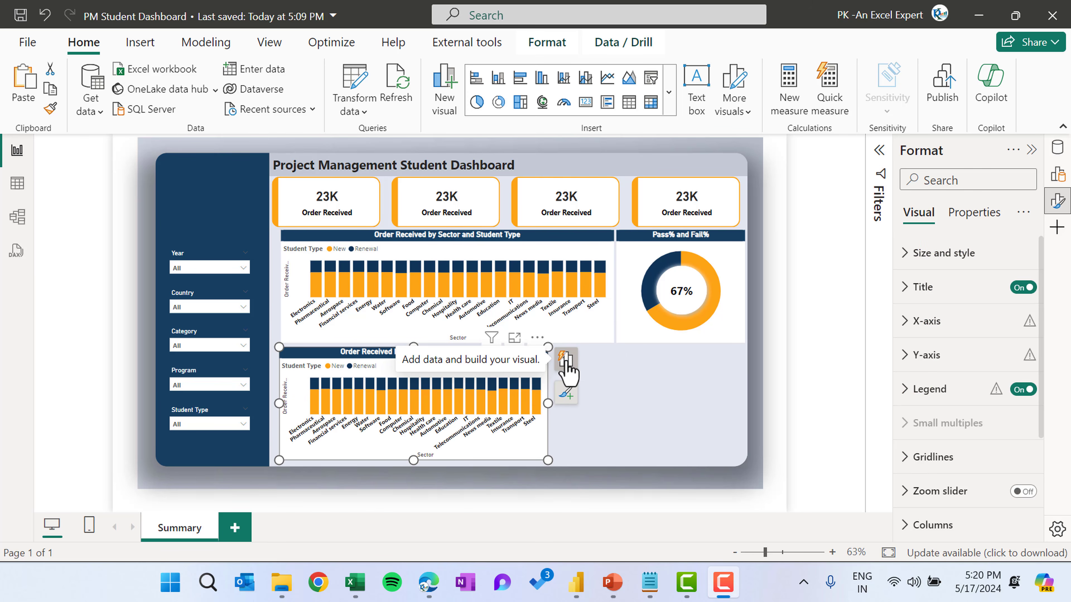
Replace the copied chart's X-axis field Sector with Program
click(566, 362)
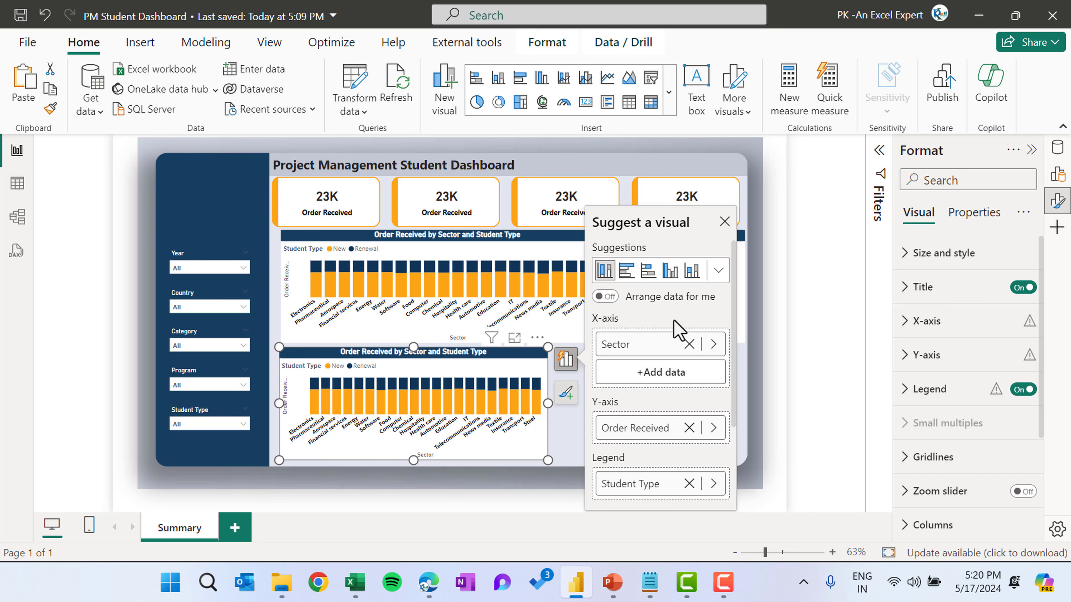
click(689, 344)
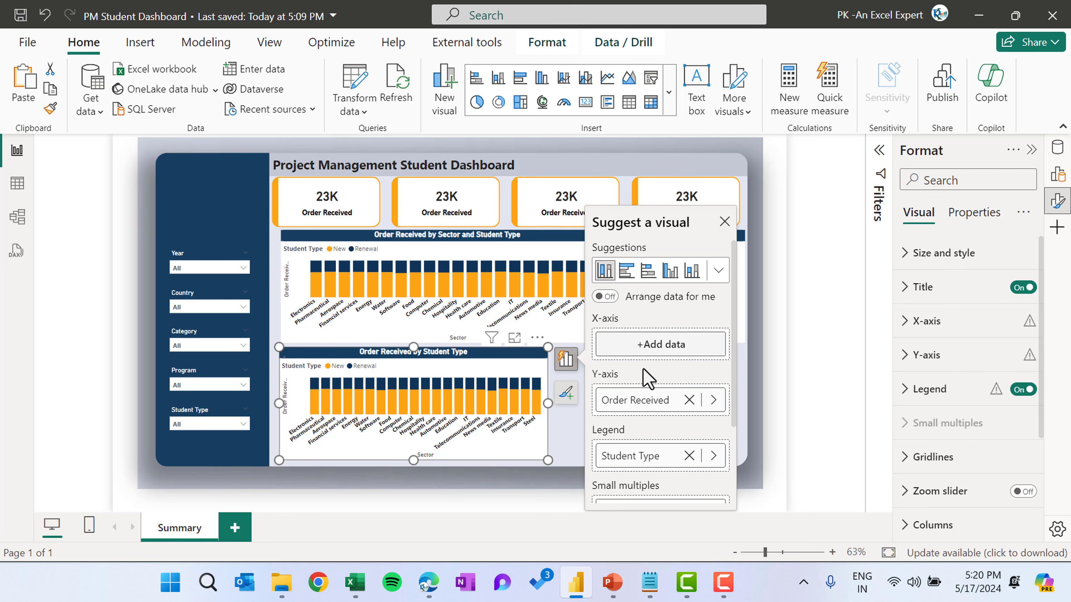
click(660, 344)
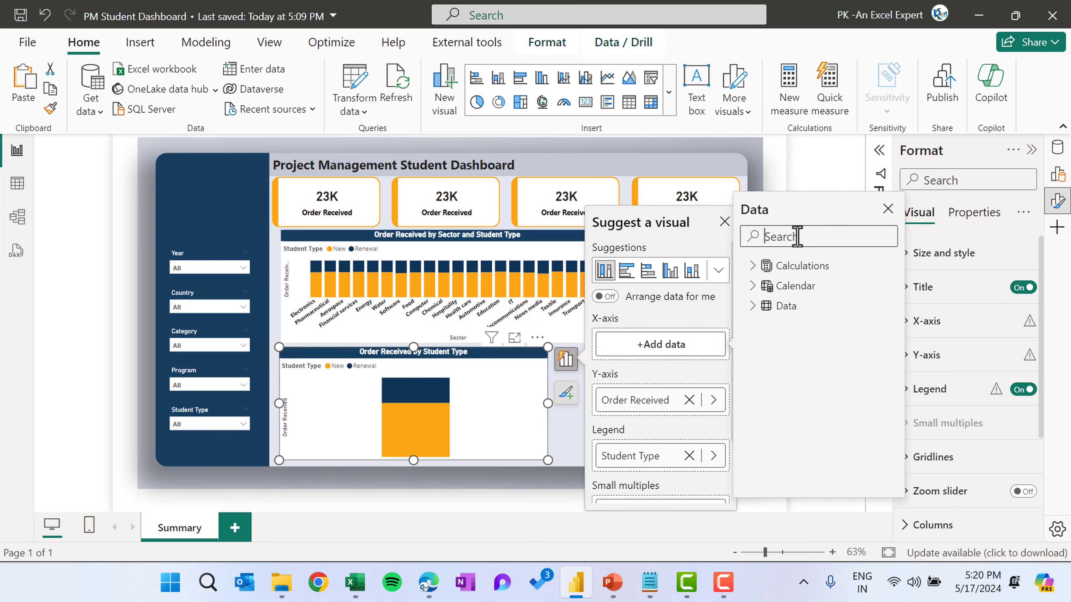
text(prog)
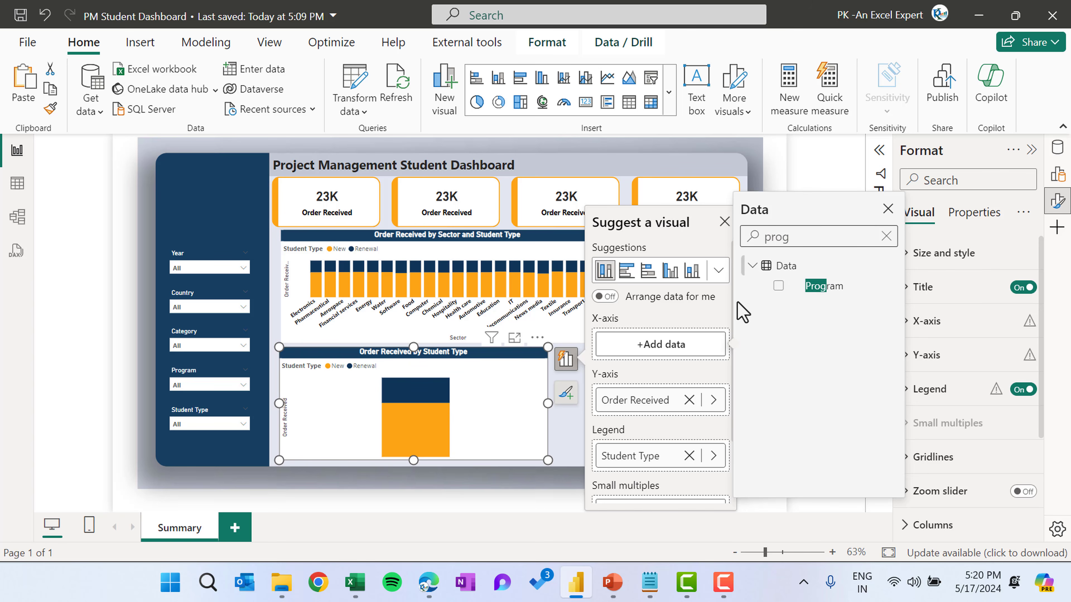
click(778, 285)
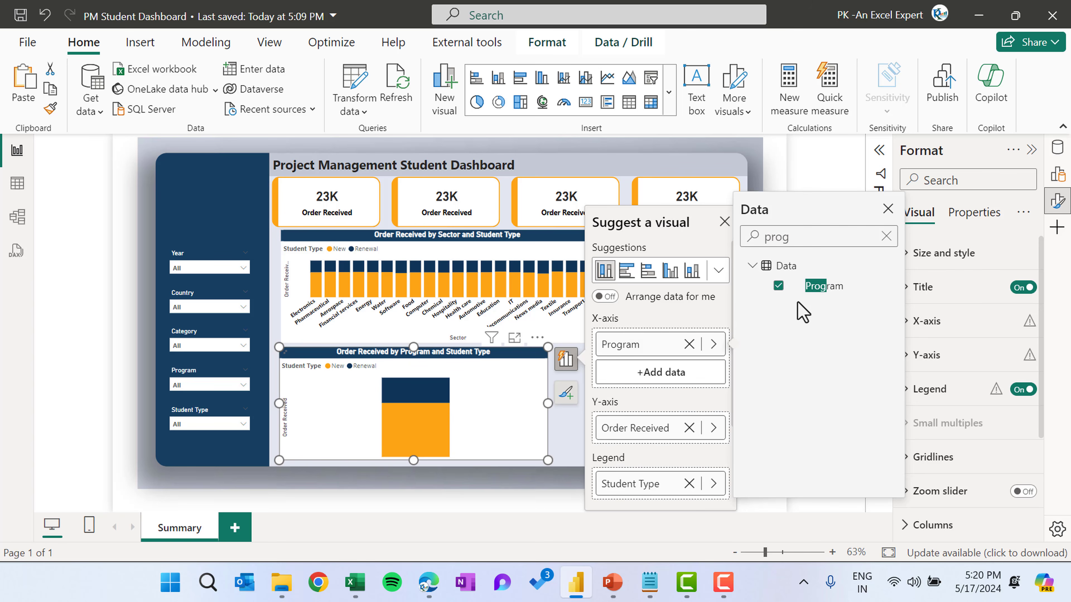
click(724, 222)
click(628, 408)
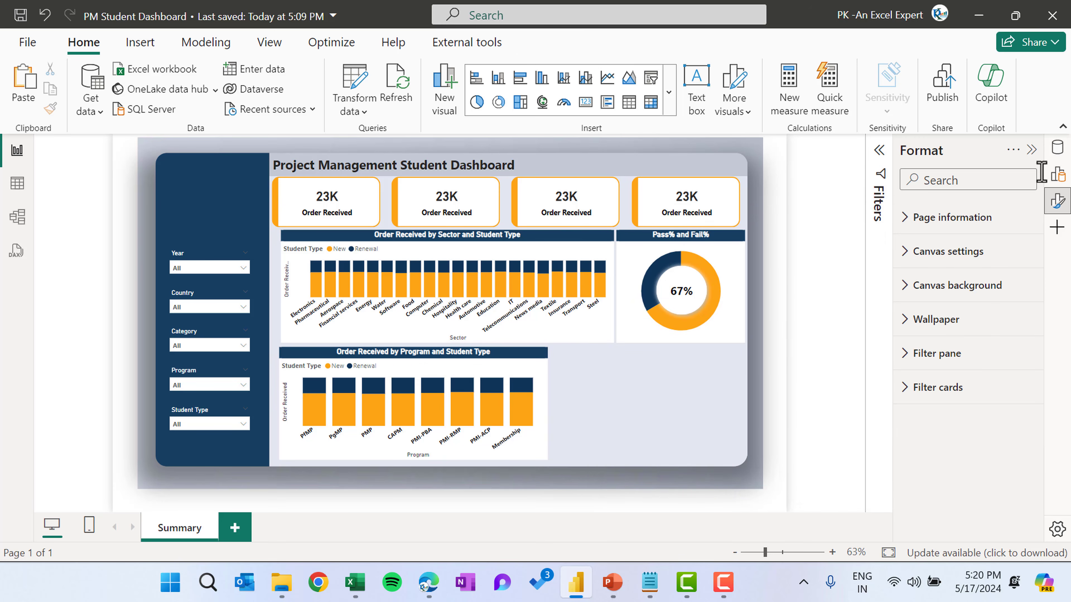
Import the Aster Plot custom visual from the Power BI visuals marketplace
click(1058, 178)
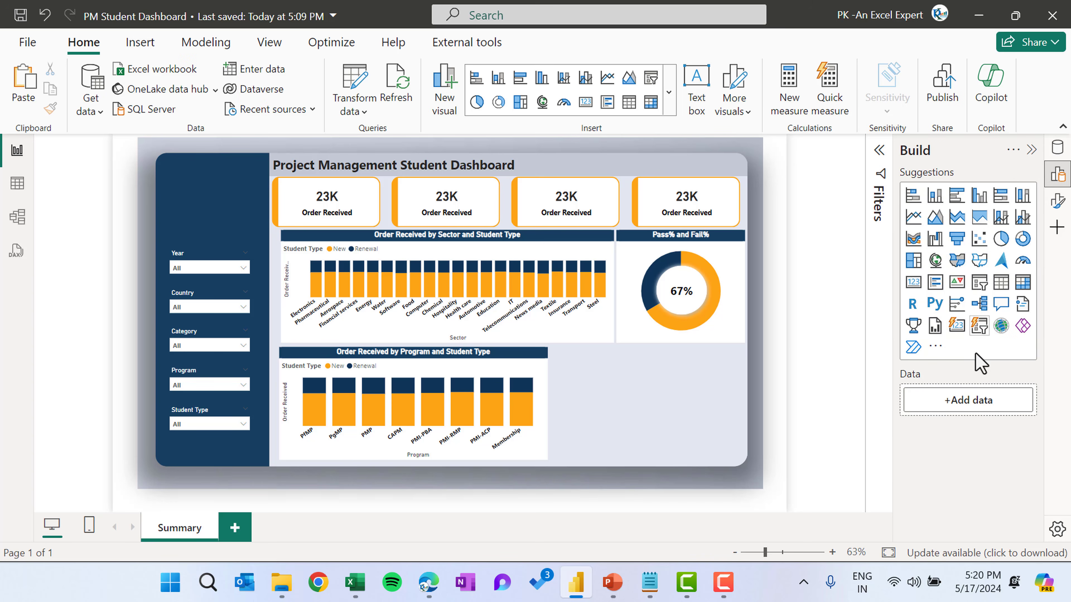
click(935, 346)
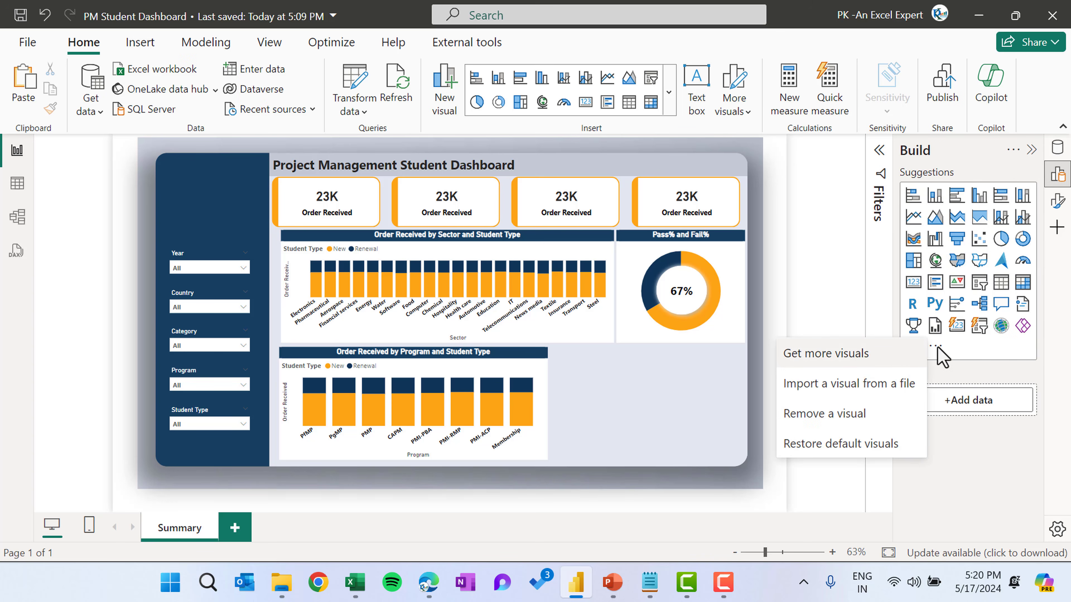
click(826, 356)
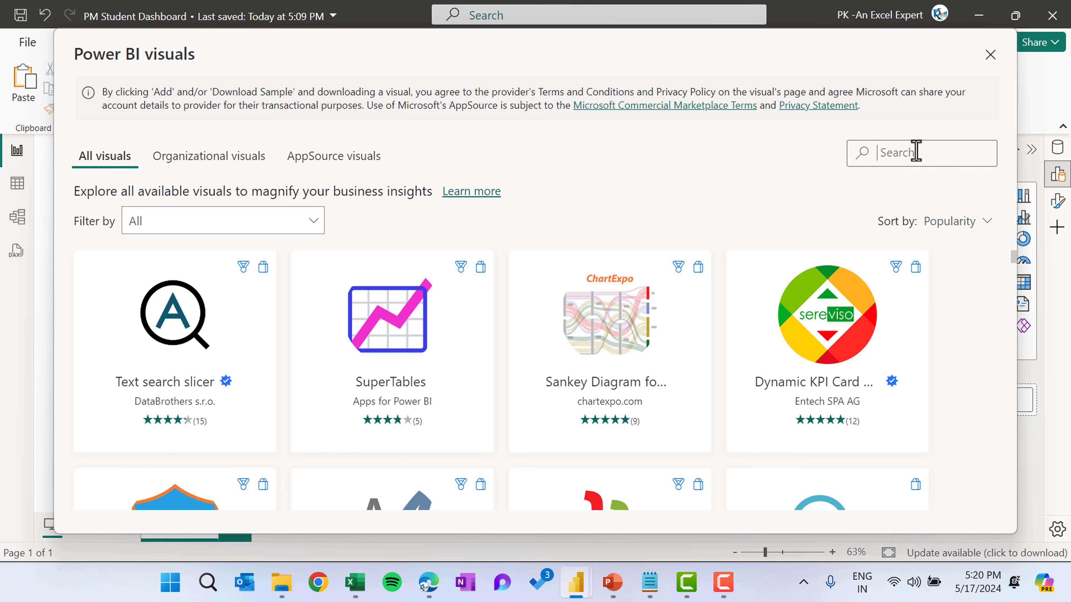
text(aster)
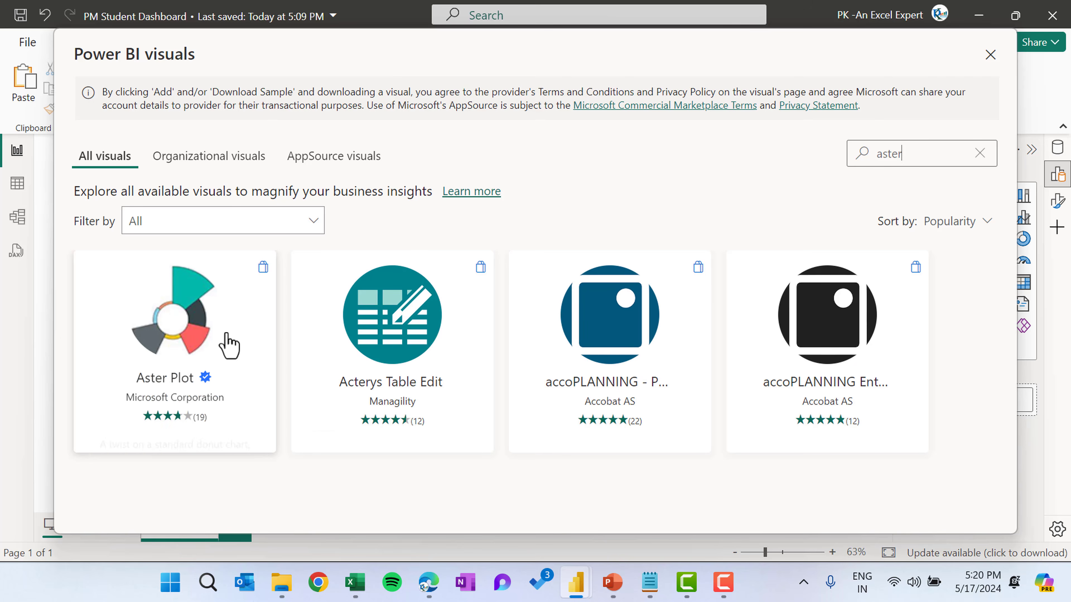
click(229, 343)
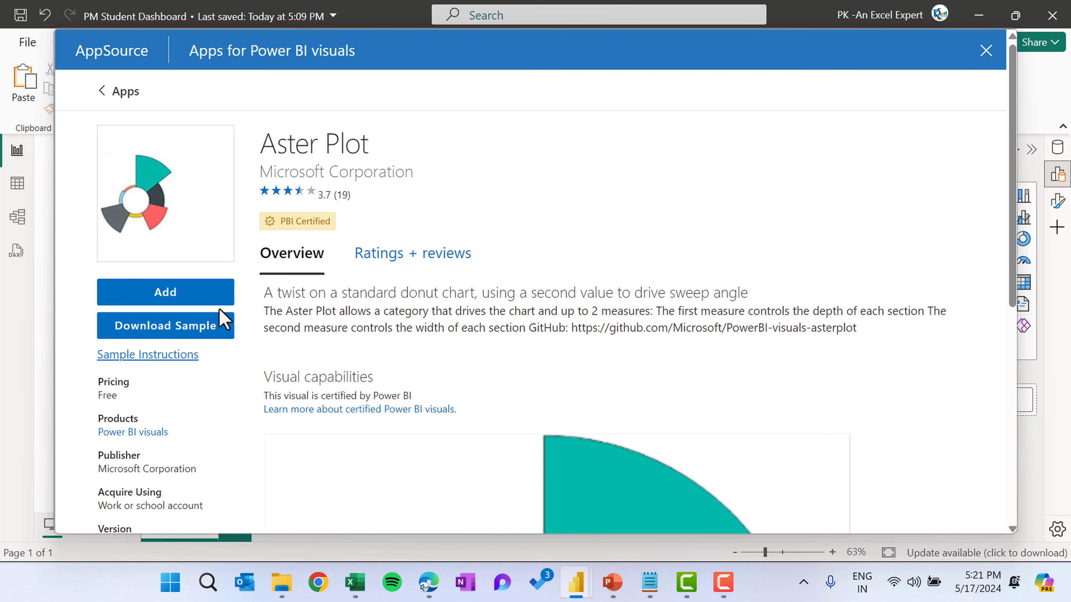
click(215, 302)
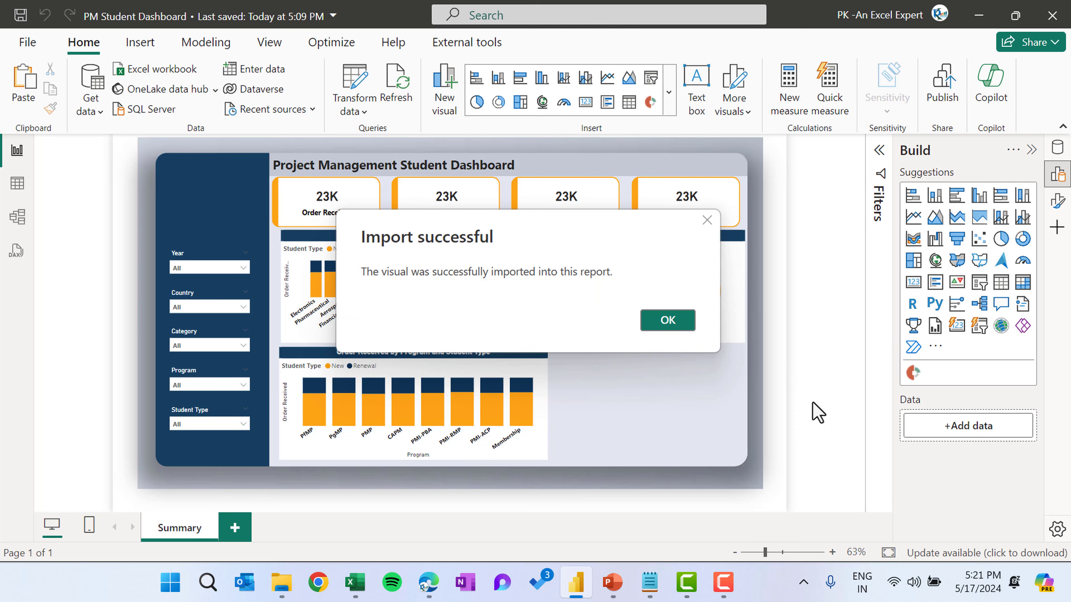
click(670, 324)
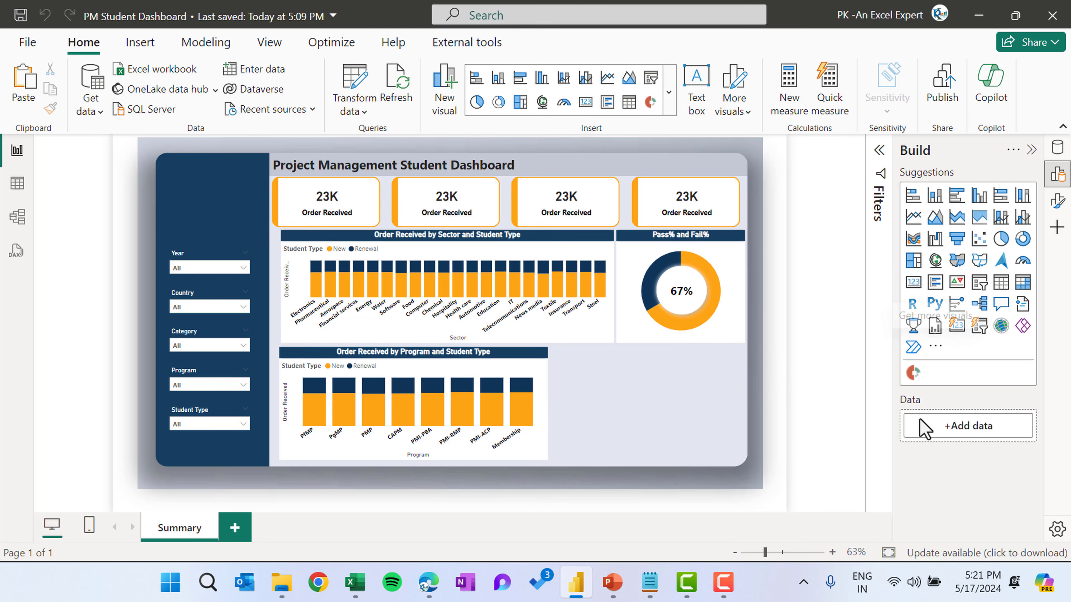
Insert an Aster Plot visual and place it beside the program chart in the lower-right area
click(913, 376)
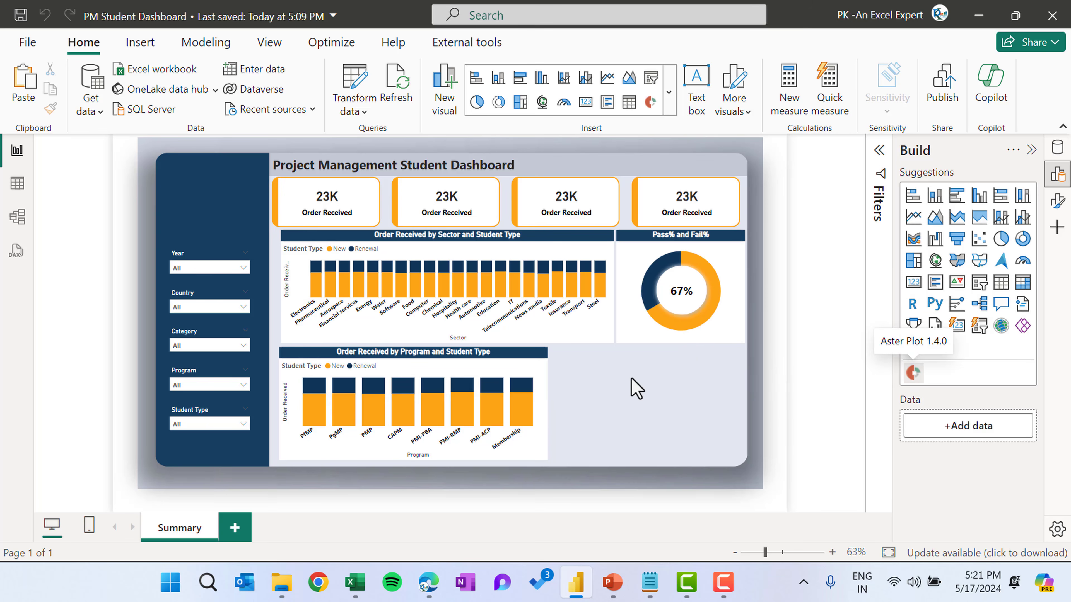
drag(214, 194, 610, 388)
drag(659, 445, 743, 452)
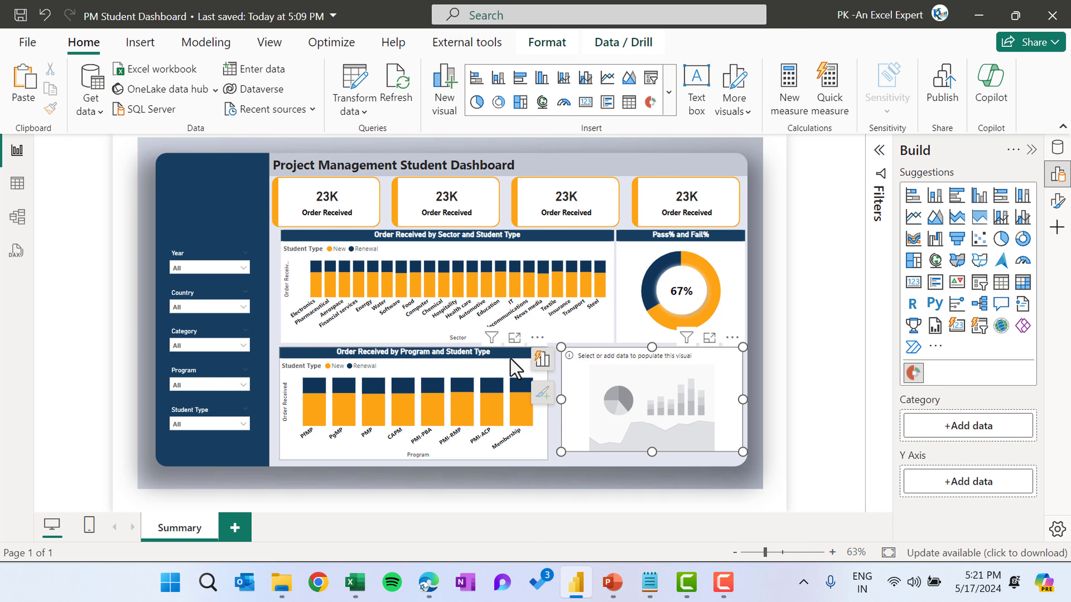
Assign Reference as the Aster Plot's category and Order Received as its Y axis, then nudge its size
click(515, 367)
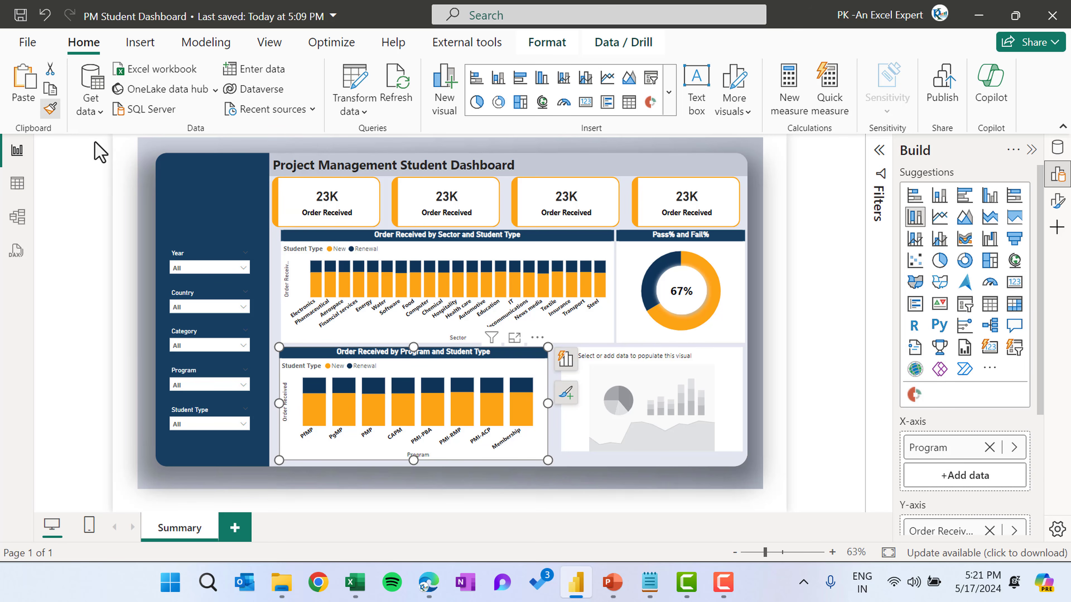
click(658, 379)
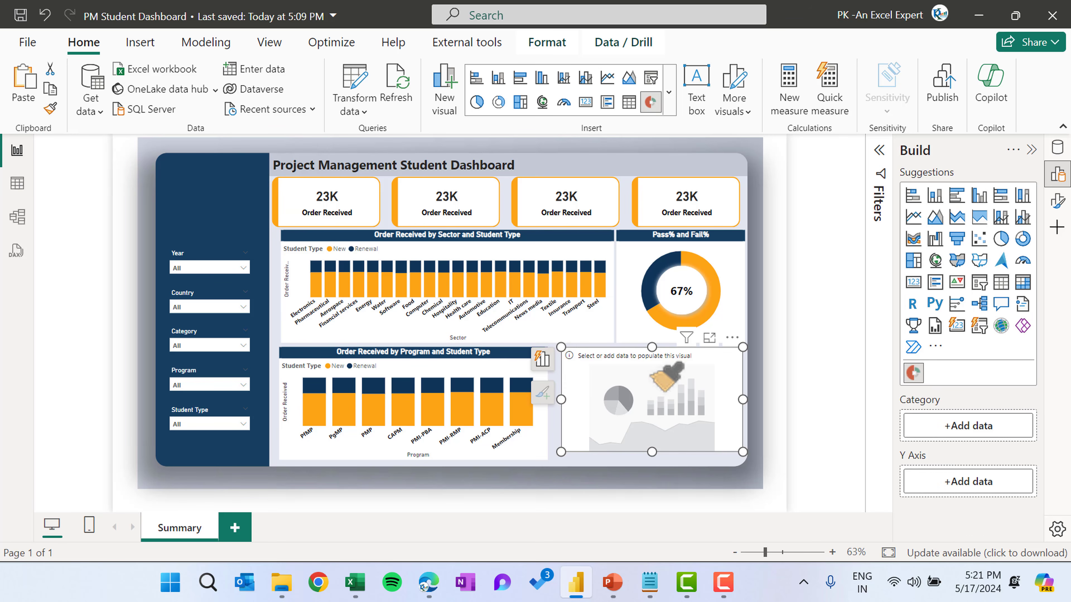
click(542, 359)
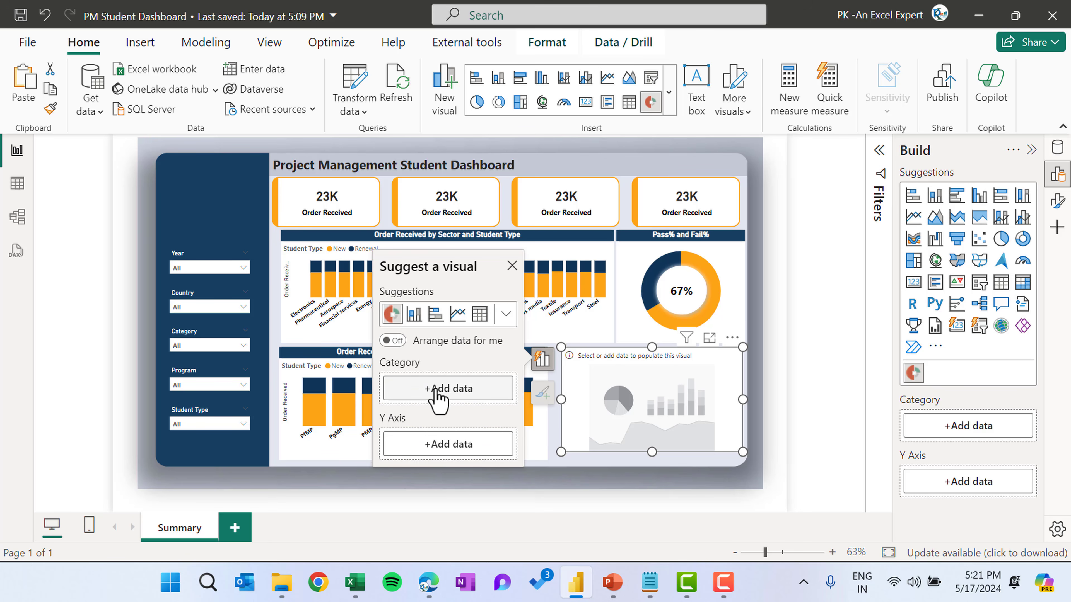
click(438, 393)
text(ref)
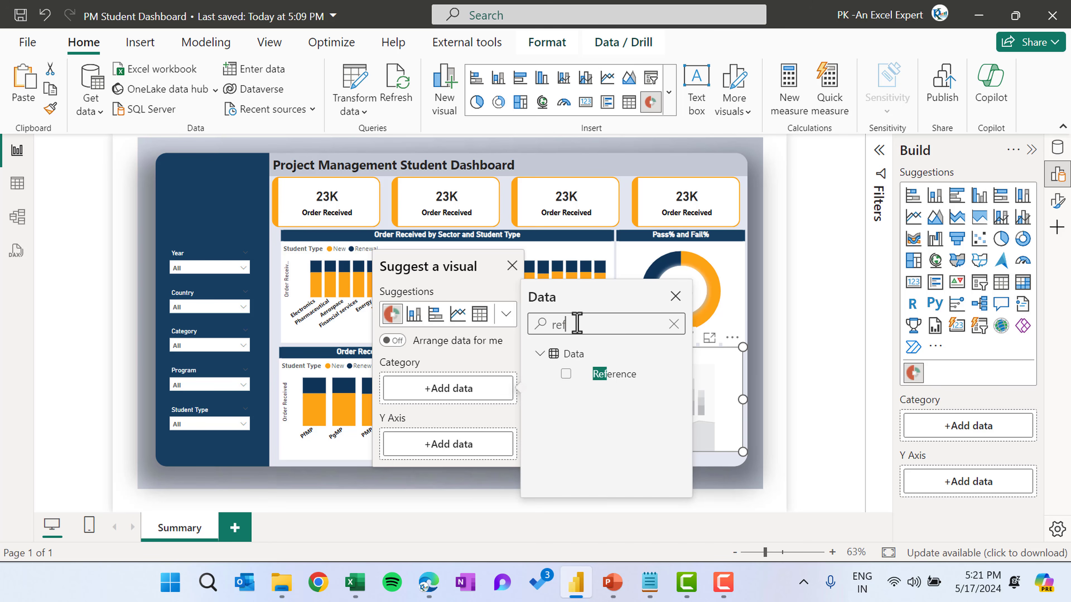
click(453, 447)
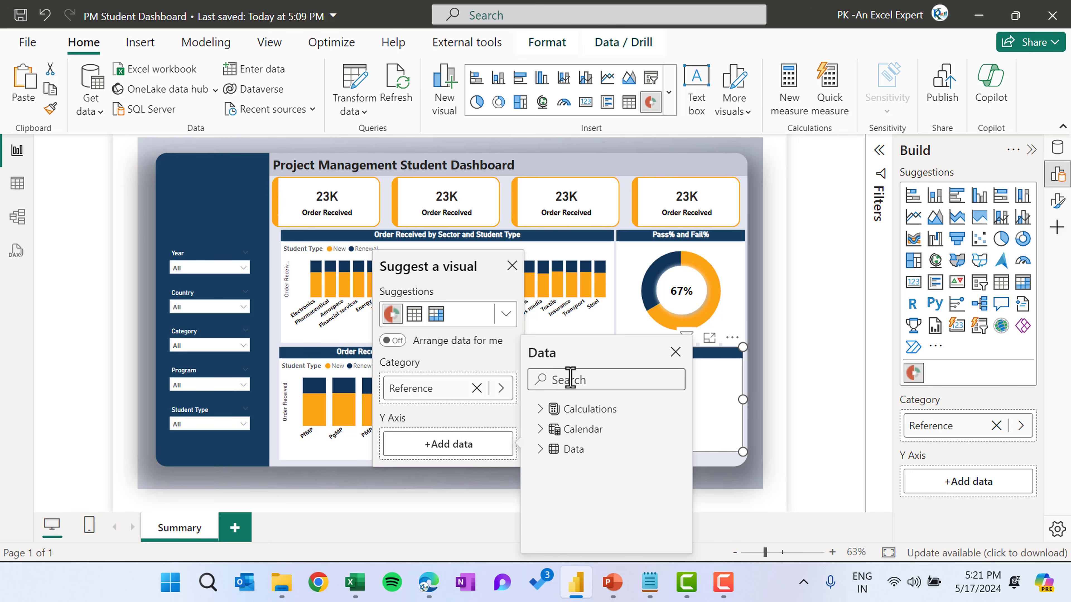
text(ord)
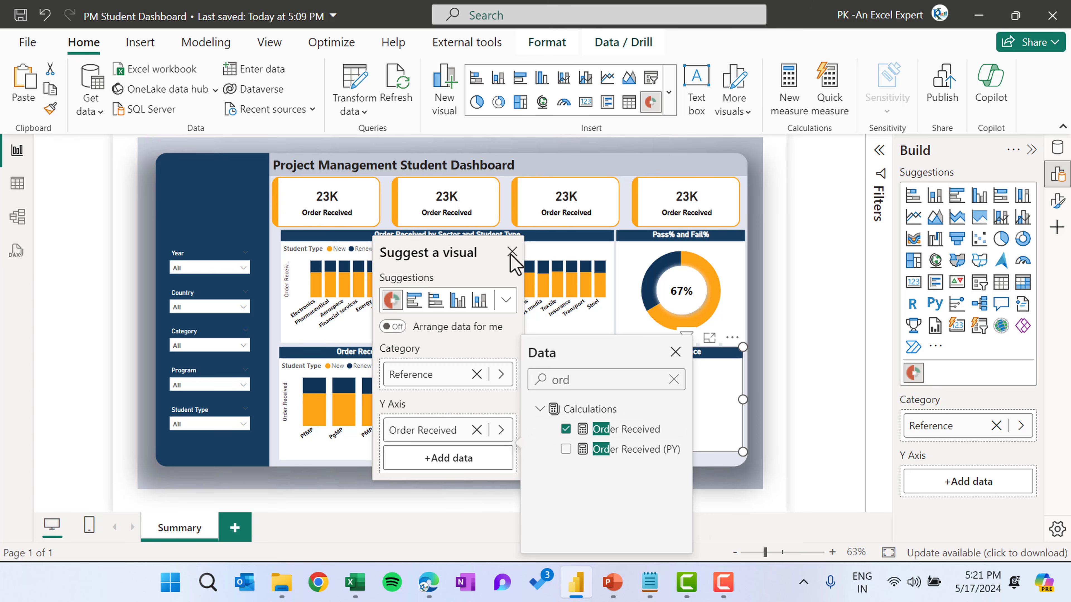
click(511, 252)
drag(562, 454, 555, 463)
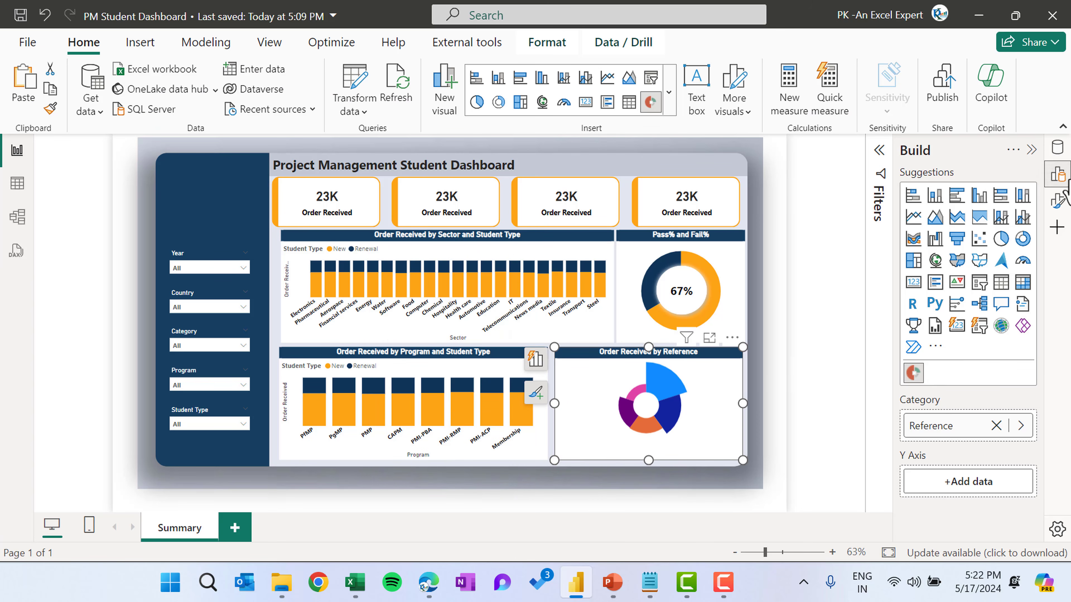
Turn on the Aster Plot's detail labels and legend, and set the legend position to Right Center
click(1056, 202)
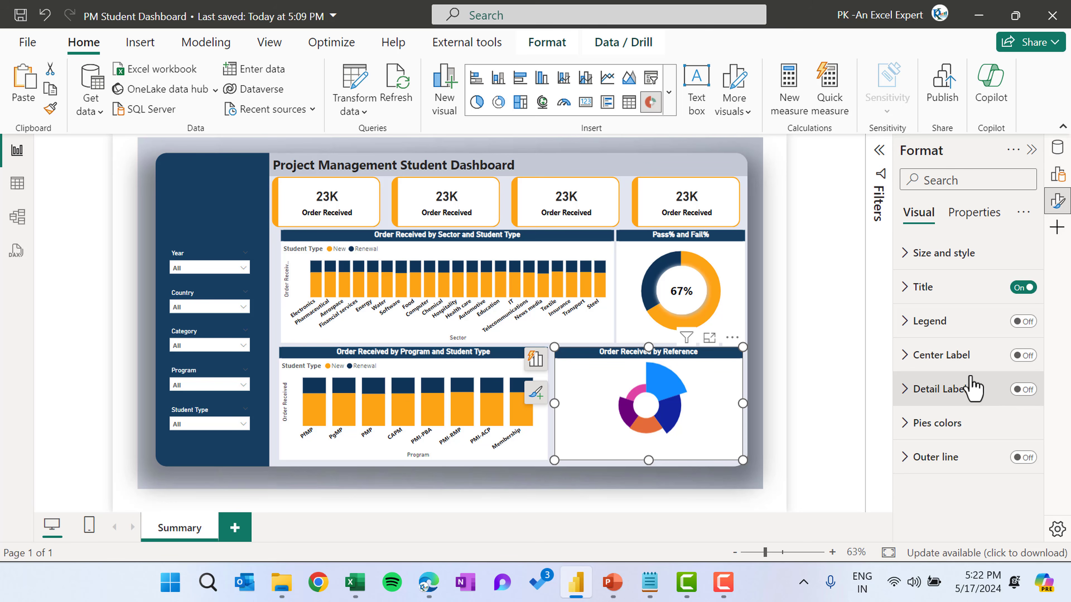
click(1021, 389)
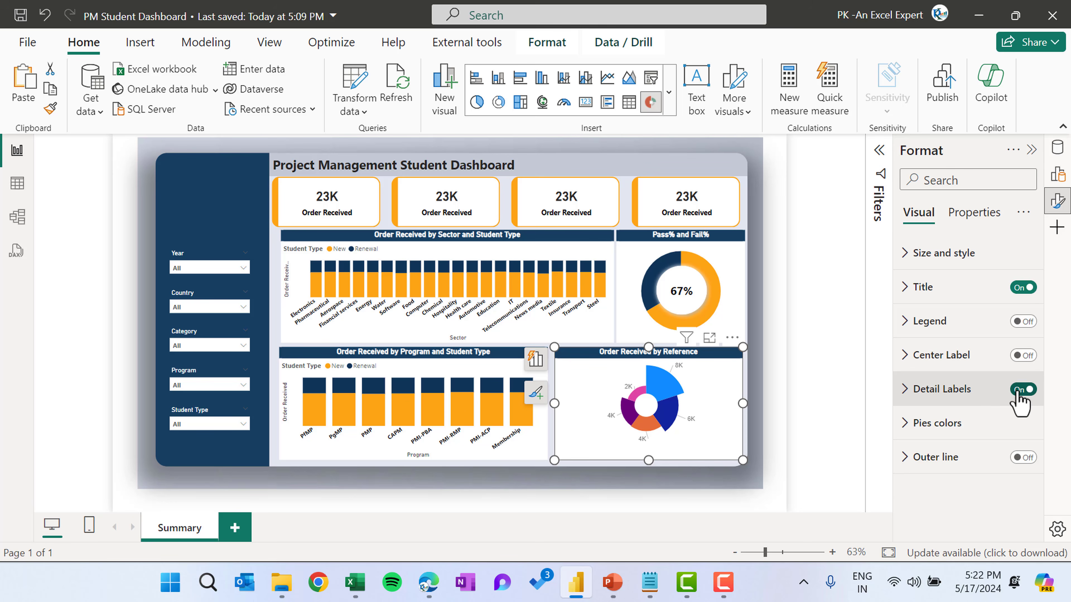
click(1023, 322)
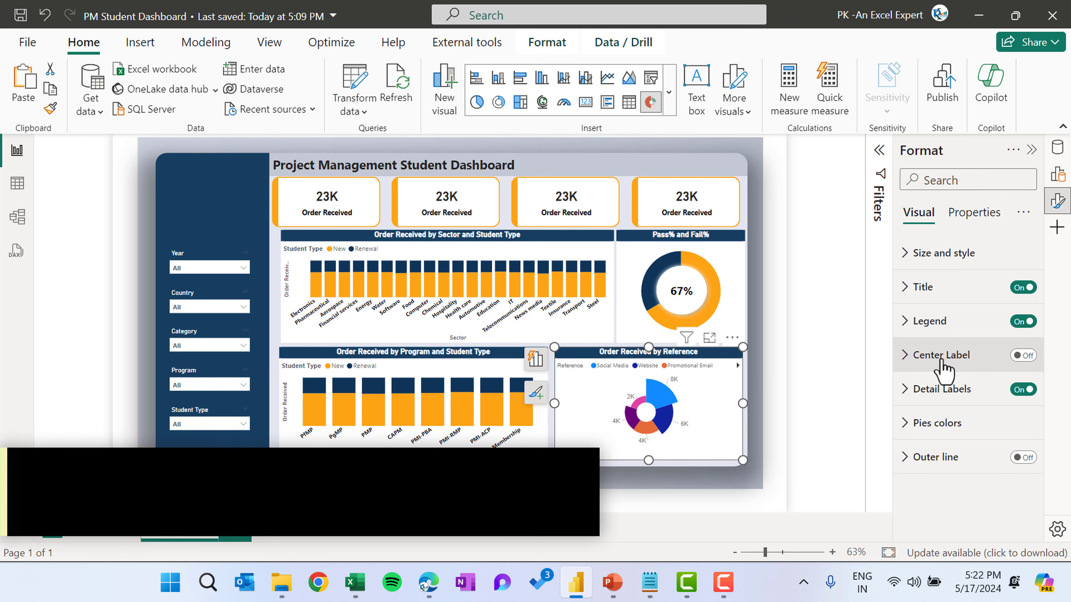
click(929, 321)
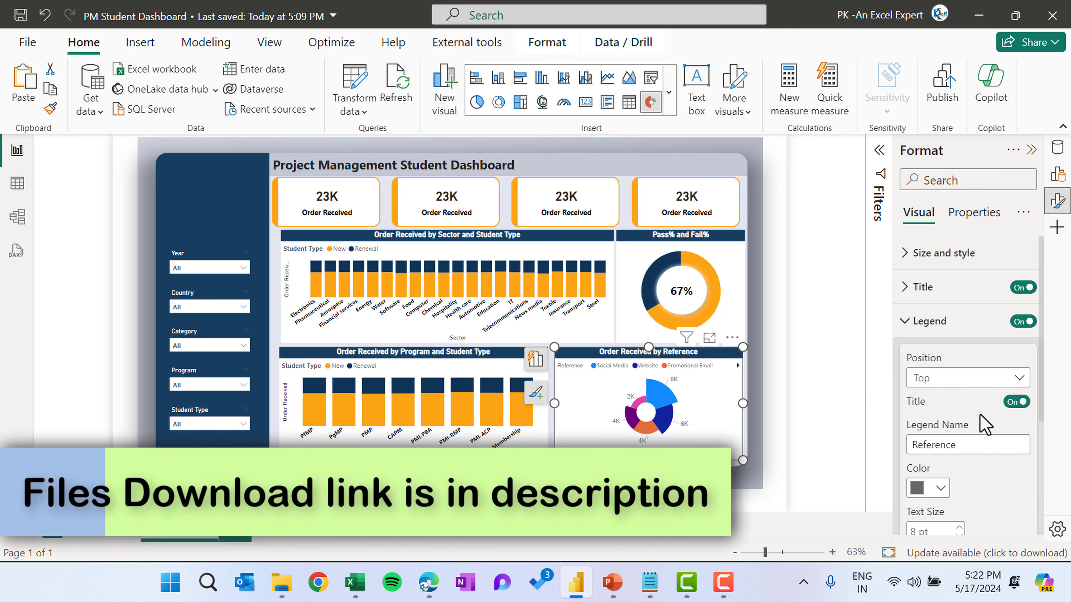
scroll(949, 447, down, 1)
click(957, 346)
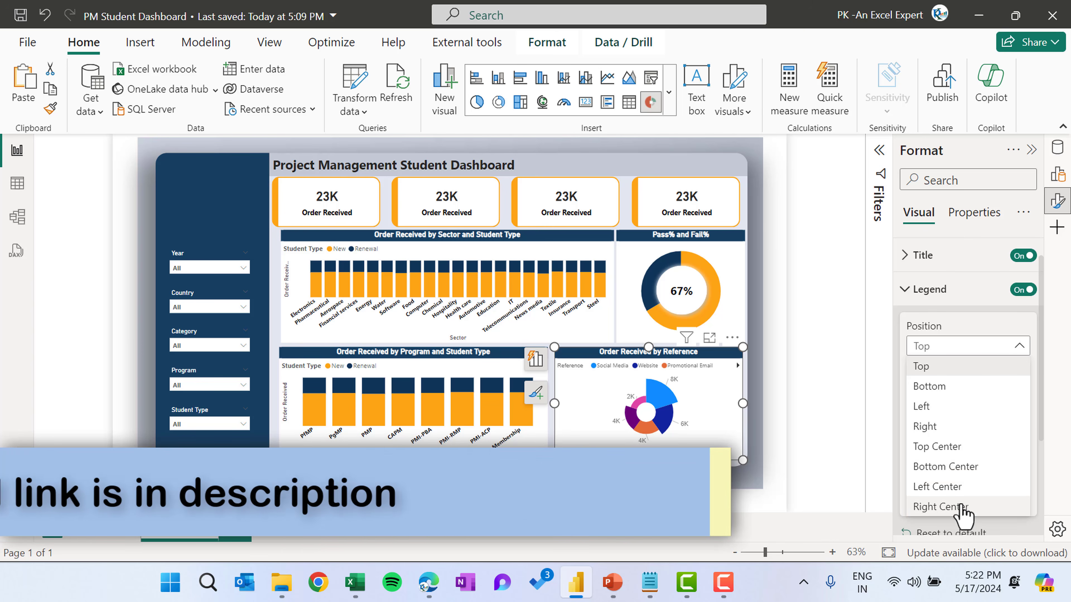
click(940, 506)
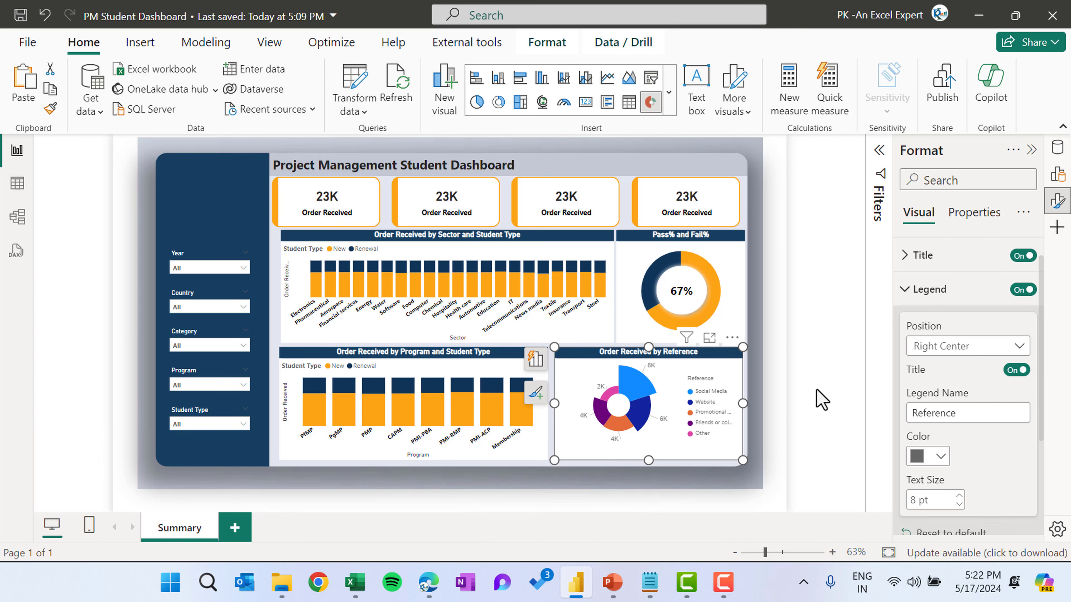
click(811, 394)
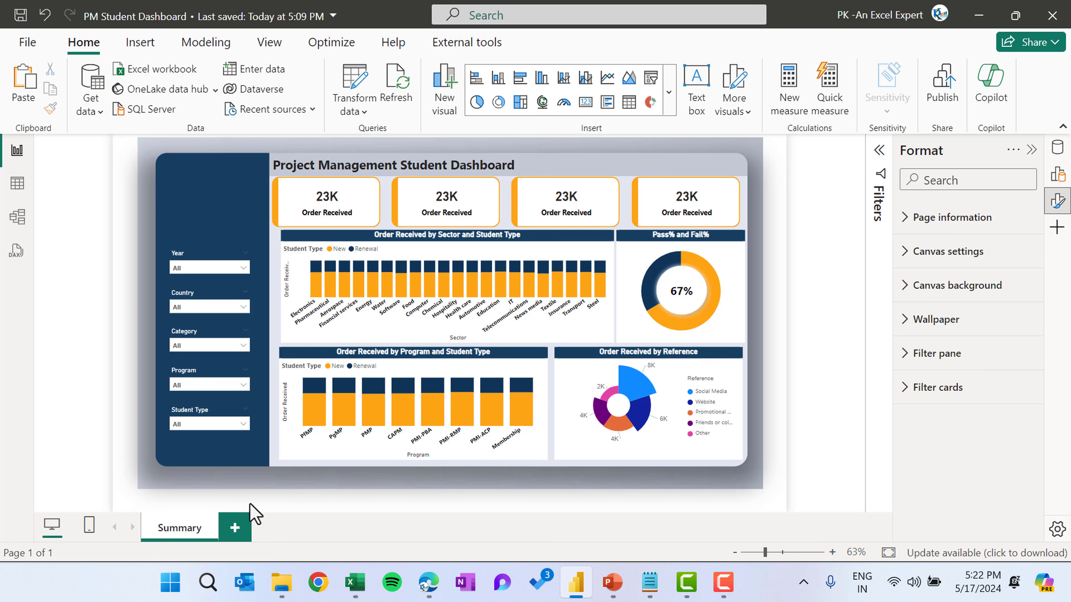
Duplicate the Summary page and rename the copy Trend
right_click(190, 530)
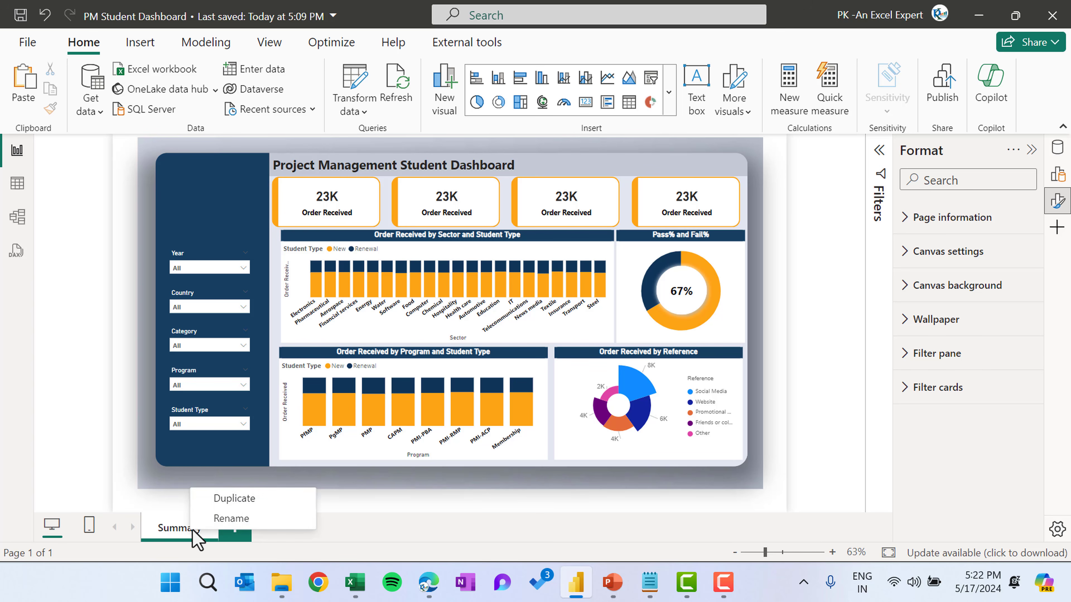
click(234, 498)
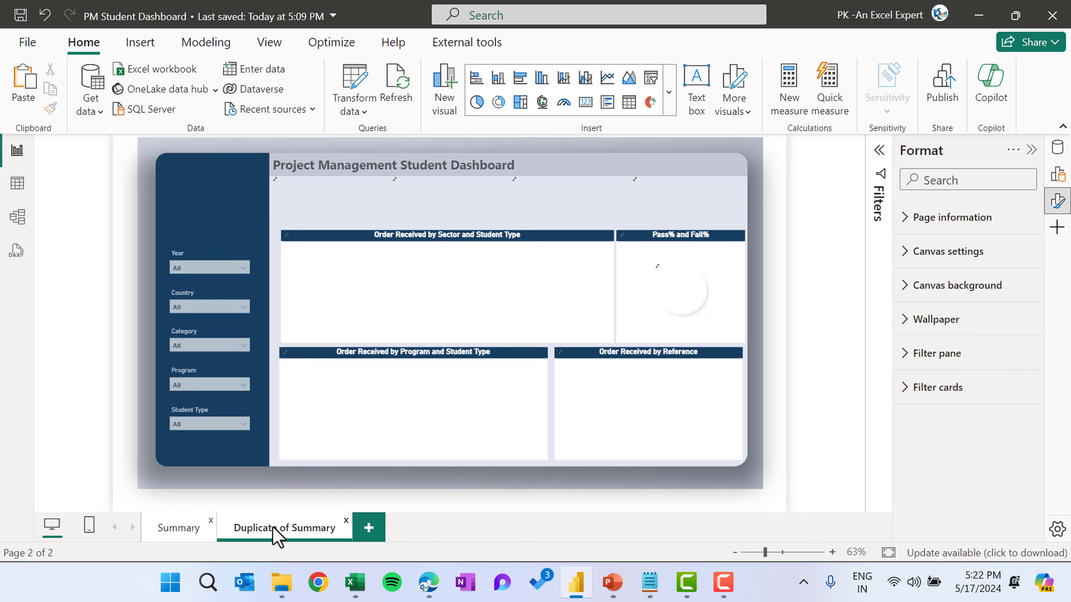
double_click(307, 527)
text(T)
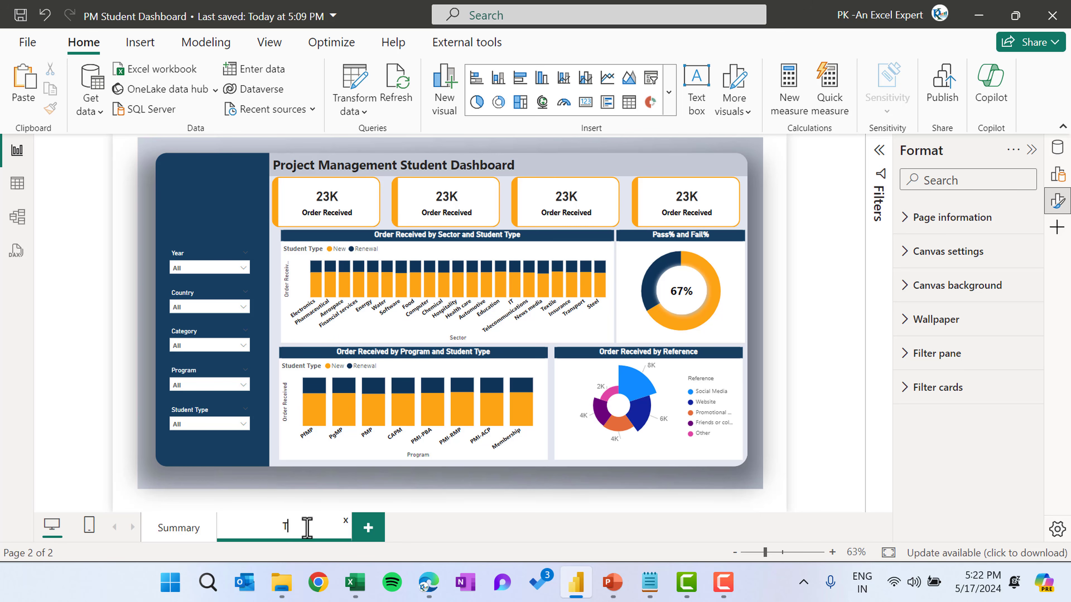
text(rend)
key(Return)
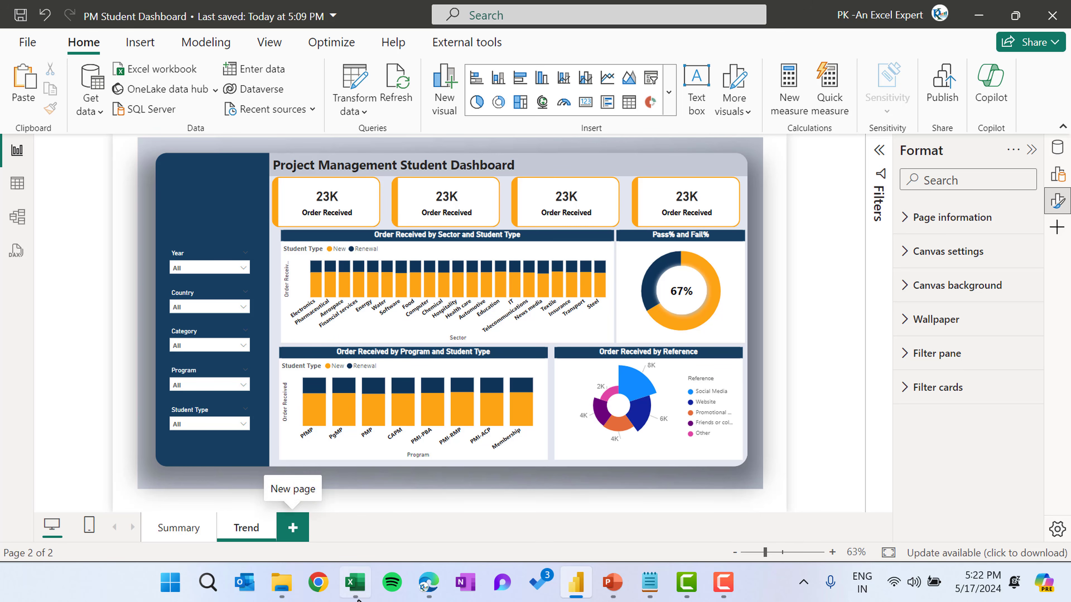
On the Trend page, delete the KPI cards, donut, program chart and Aster Plot, keeping only the sector chart
click(359, 200)
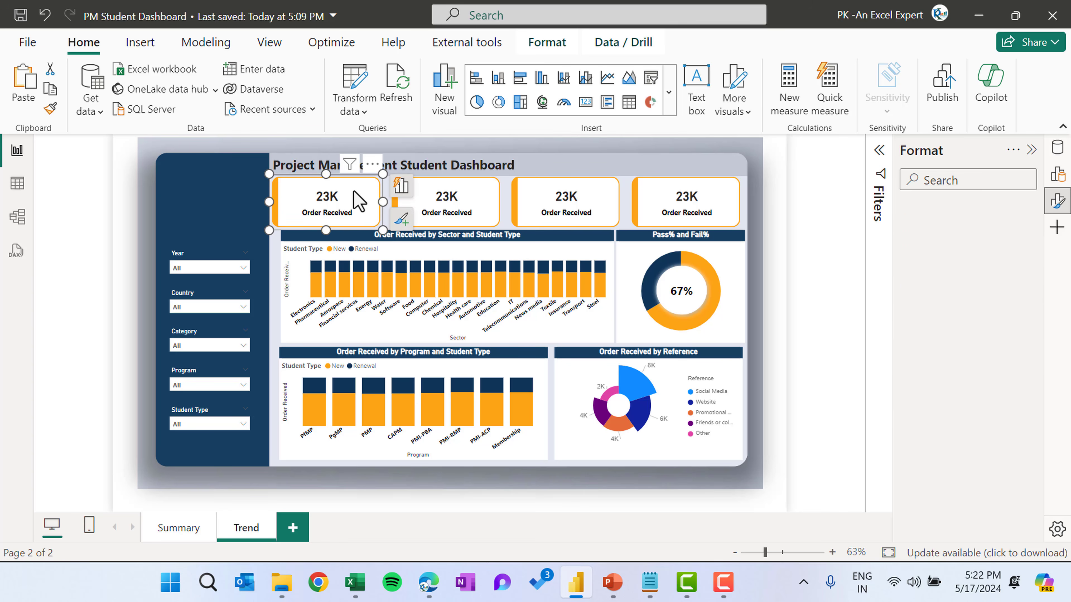
key(Delete)
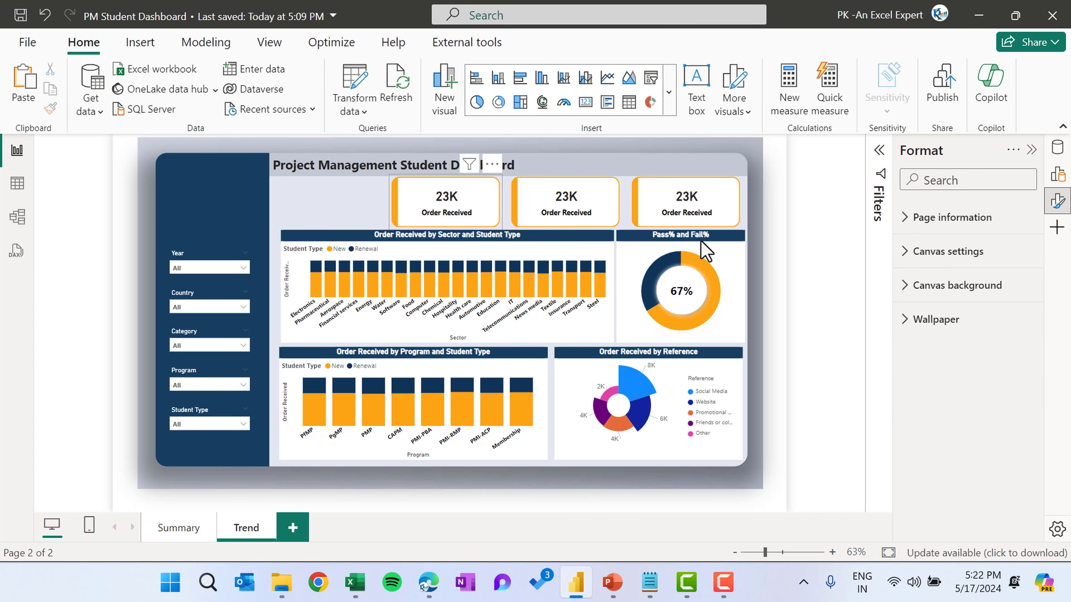
click(704, 210)
key(Delete)
click(695, 284)
key(Delete)
click(696, 286)
key(Delete)
click(649, 356)
key(Delete)
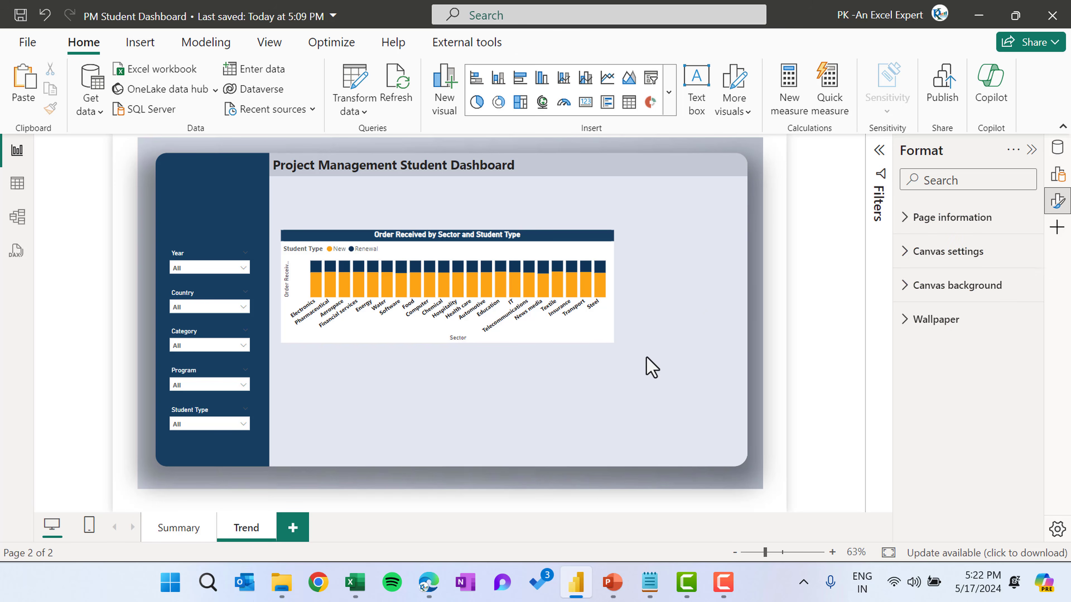
Move the sector chart up under the title and convert it to a line chart
drag(469, 238, 463, 189)
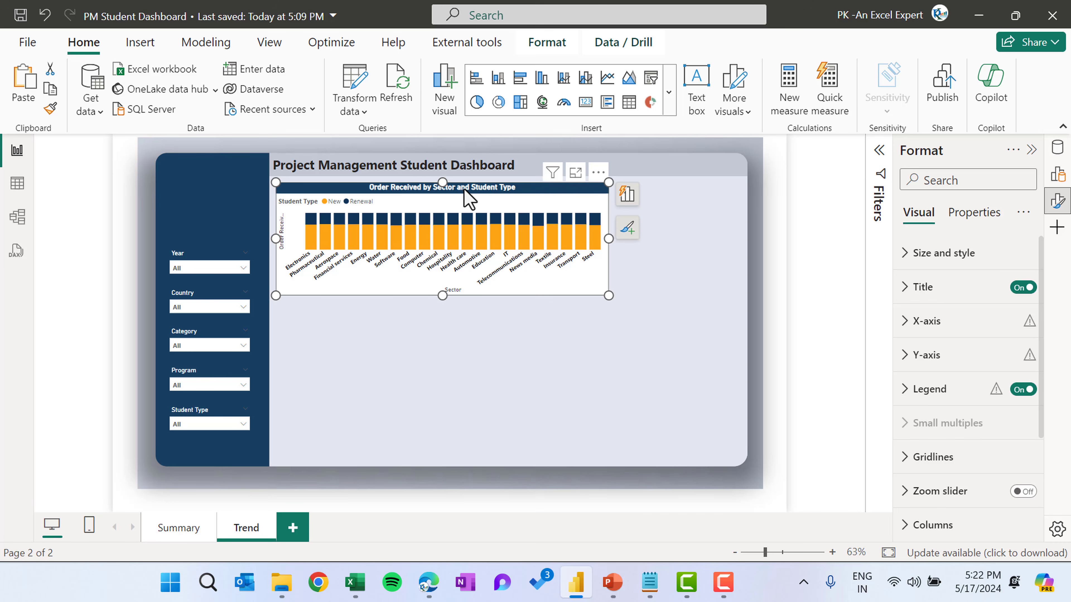
click(607, 82)
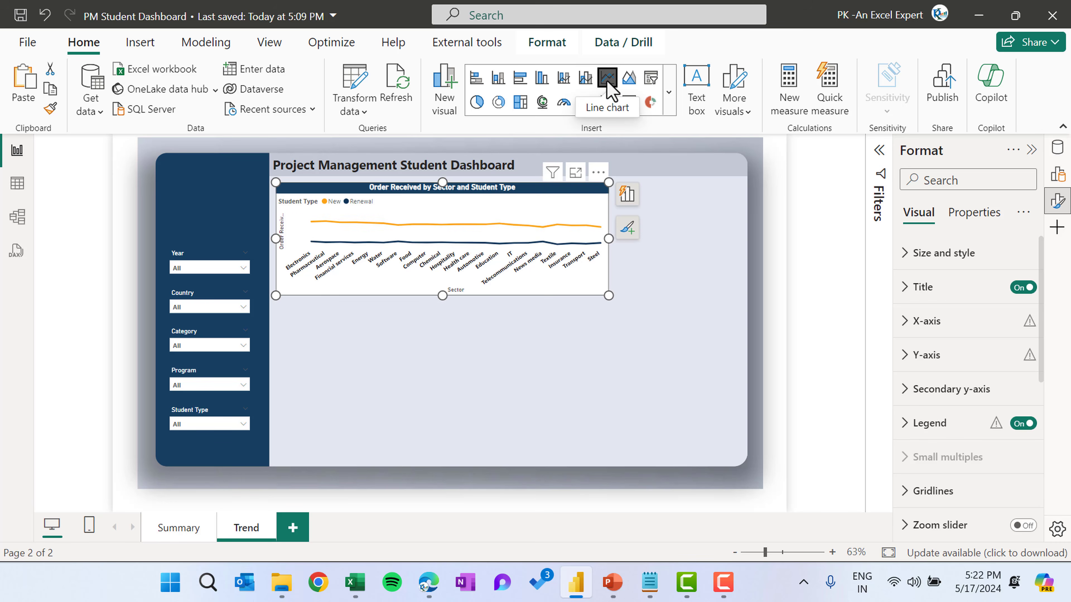
Replace the line chart's X-axis field Sector with Month from the Calendar table
click(627, 195)
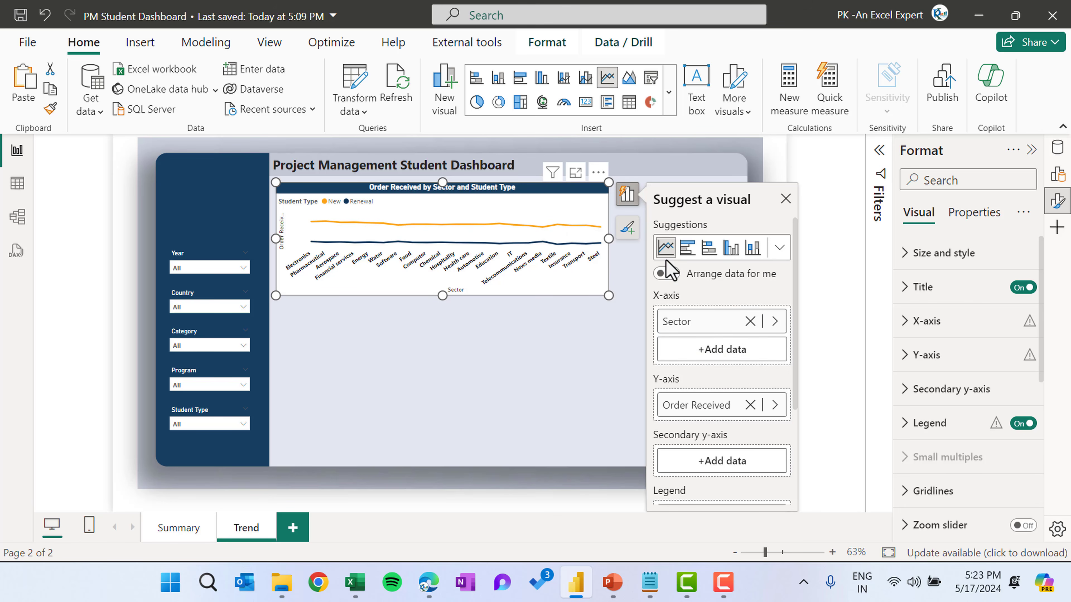
click(710, 324)
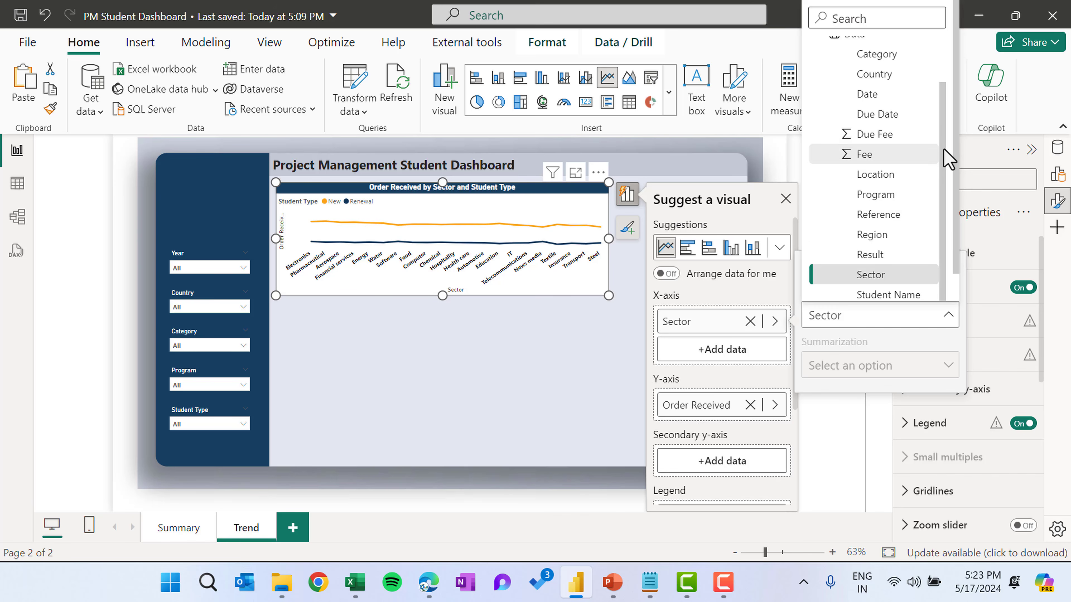
scroll(951, 111, up, 2)
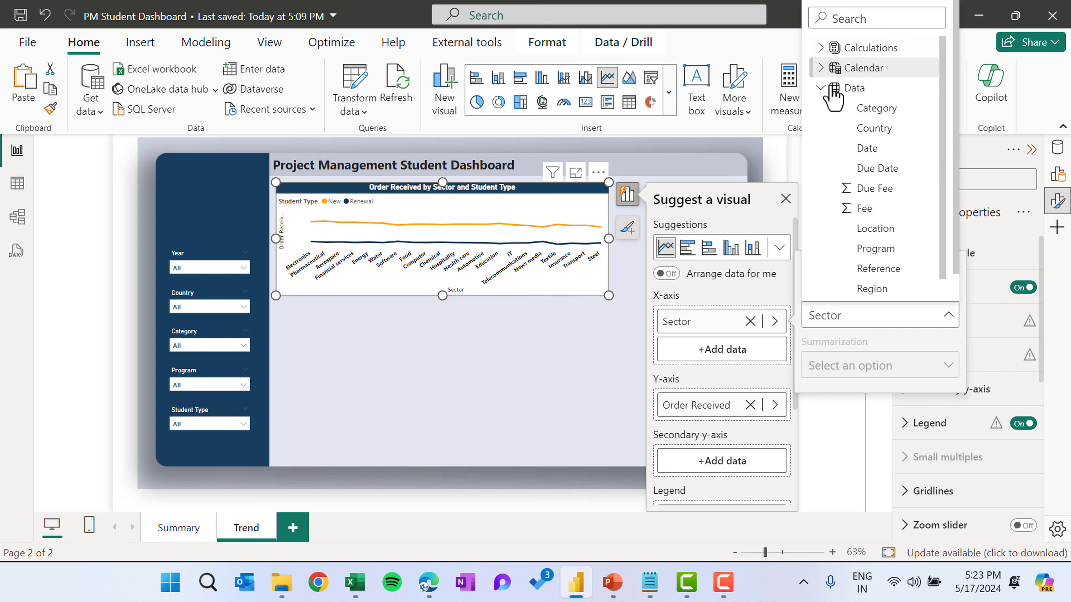
click(822, 68)
click(871, 108)
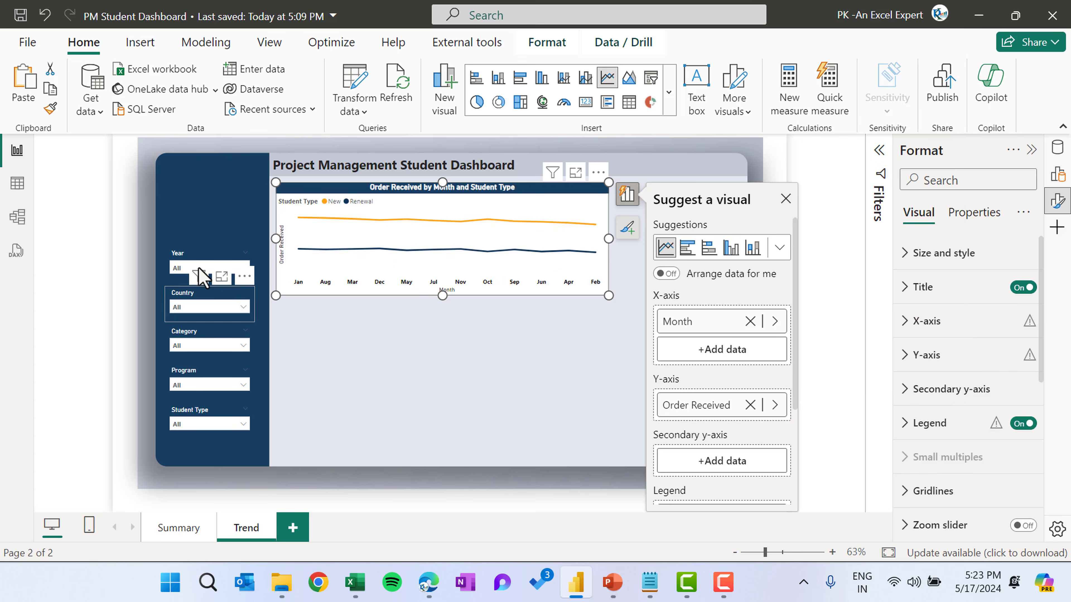
Filter the Year slicer to 2020
click(196, 269)
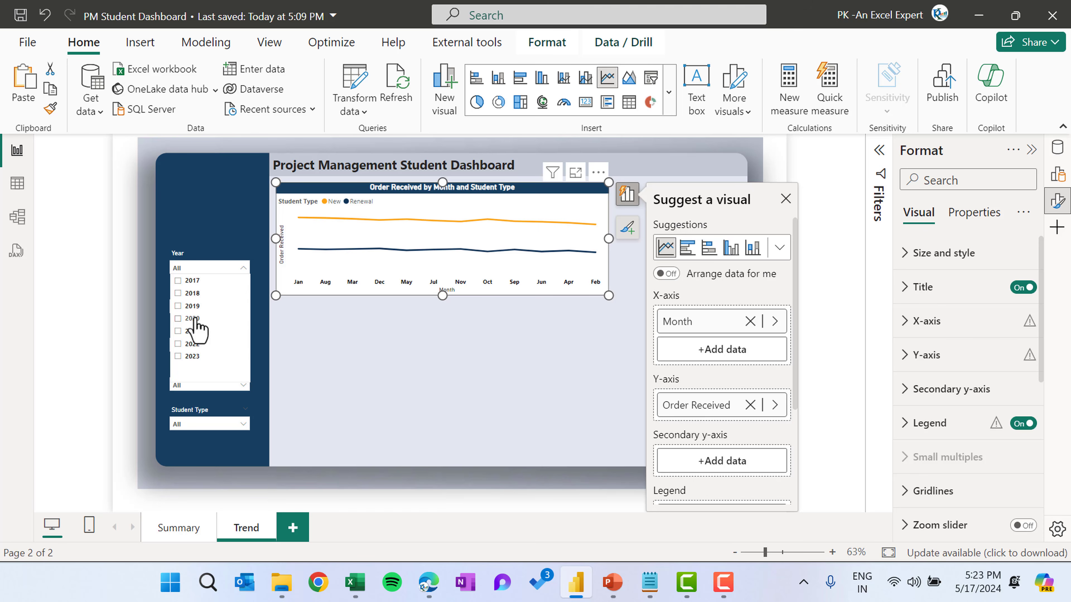
click(194, 319)
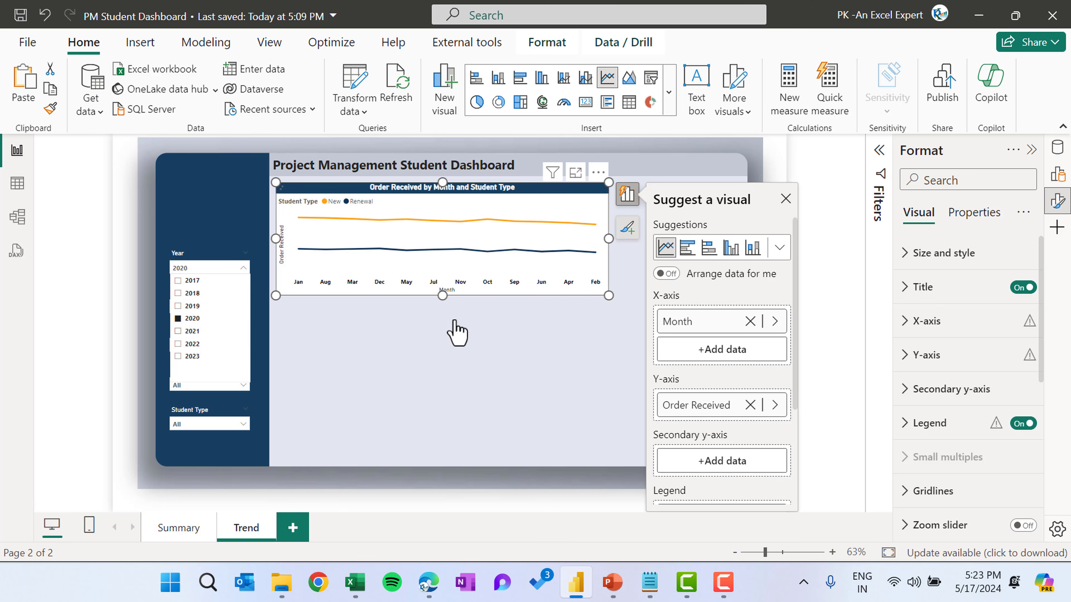
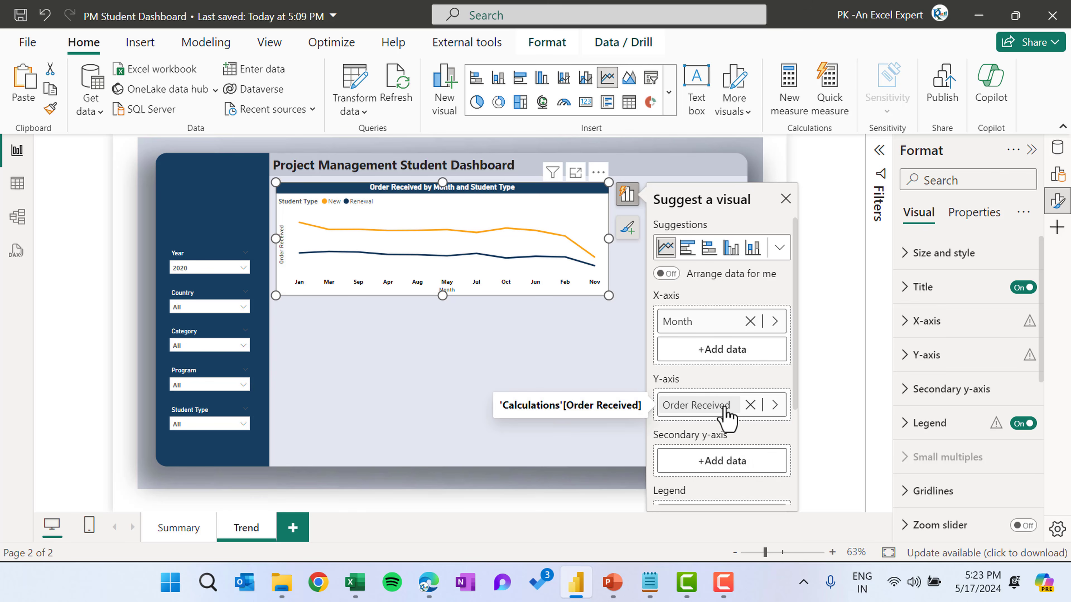
Rename the line chart's Y-axis field to Order Received (CY)
double_click(725, 405)
click(734, 405)
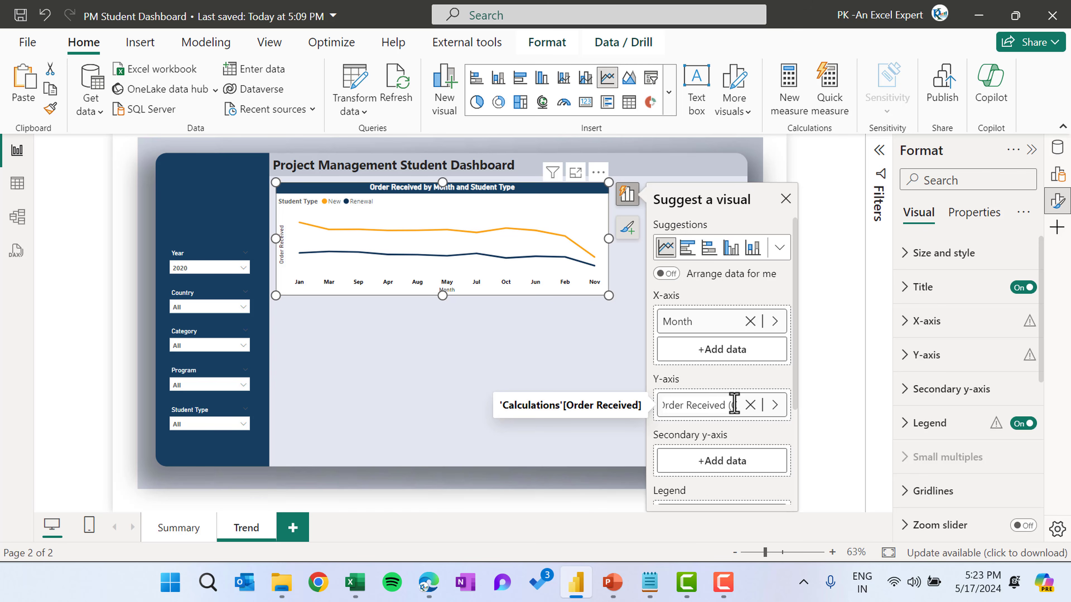
text((CY))
key(Return)
Remove Student Type from the legend and add Order Received (PY) to the Y-axis
scroll(759, 401, down, 3)
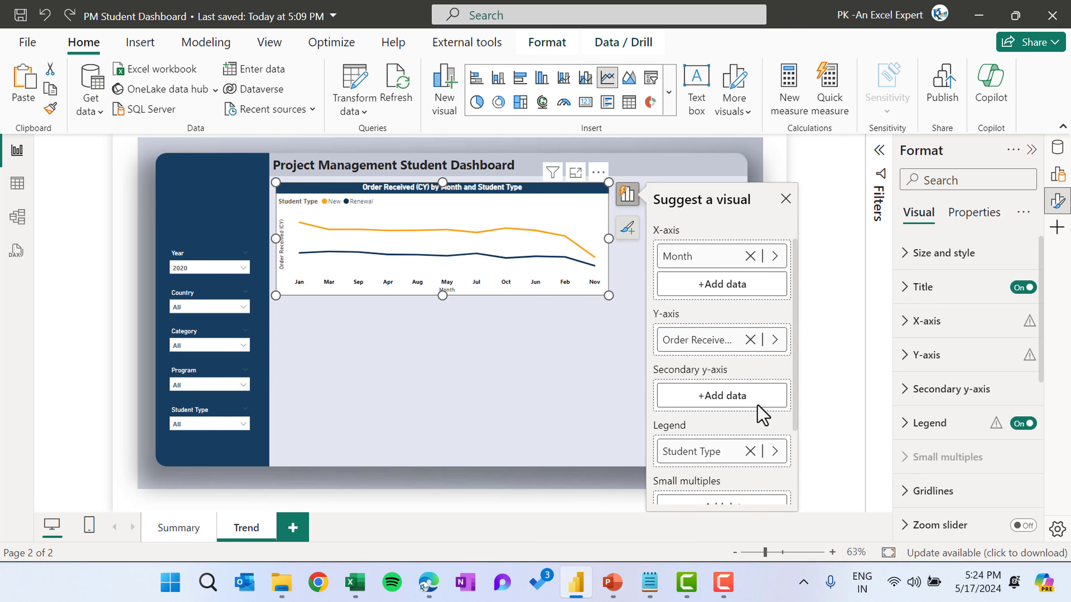
click(750, 418)
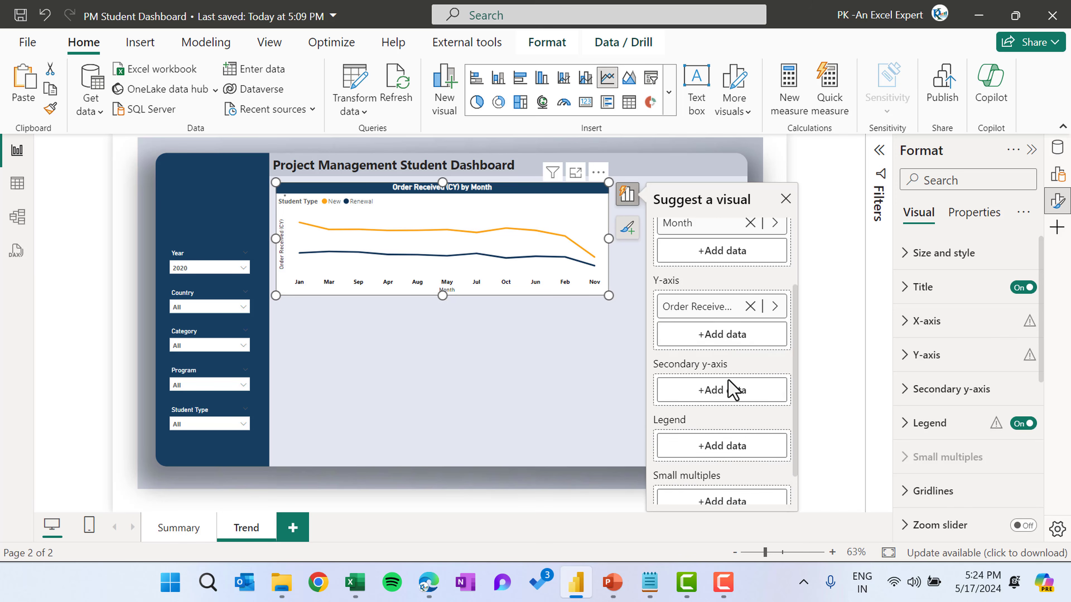
click(734, 390)
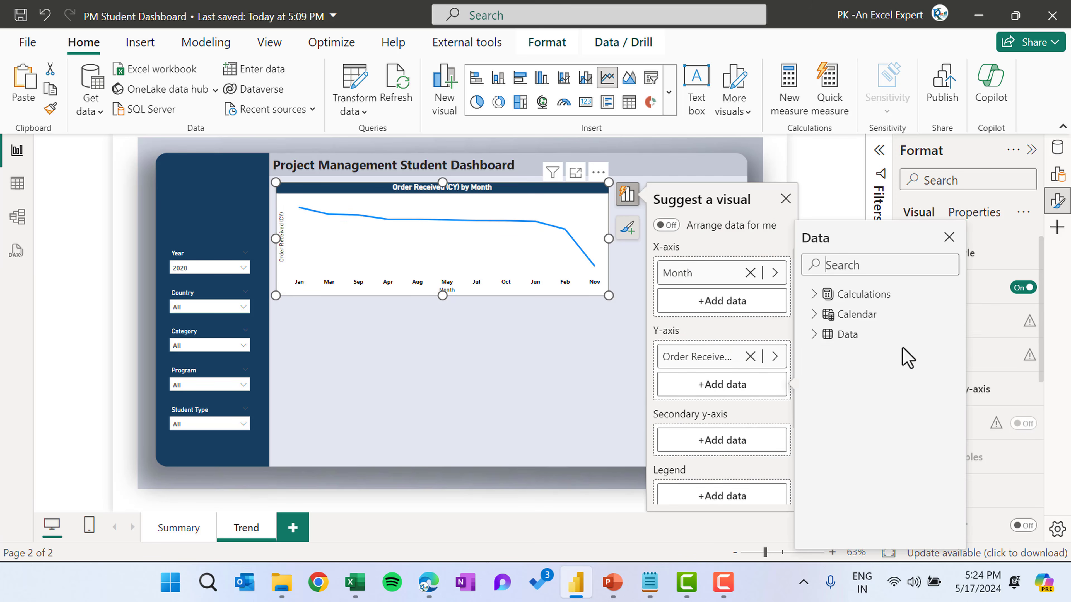
click(814, 295)
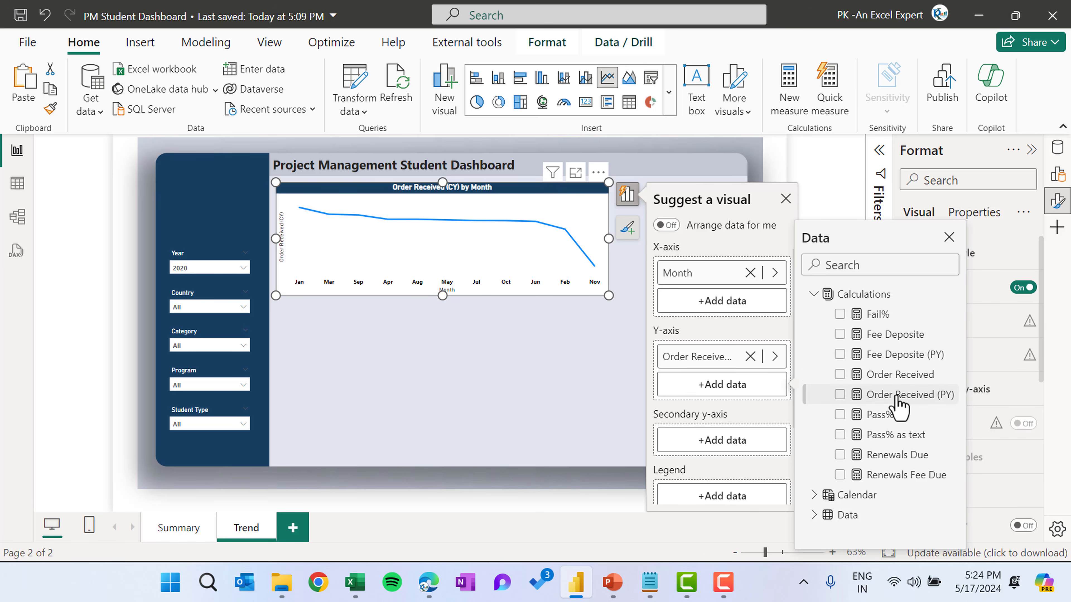
click(839, 394)
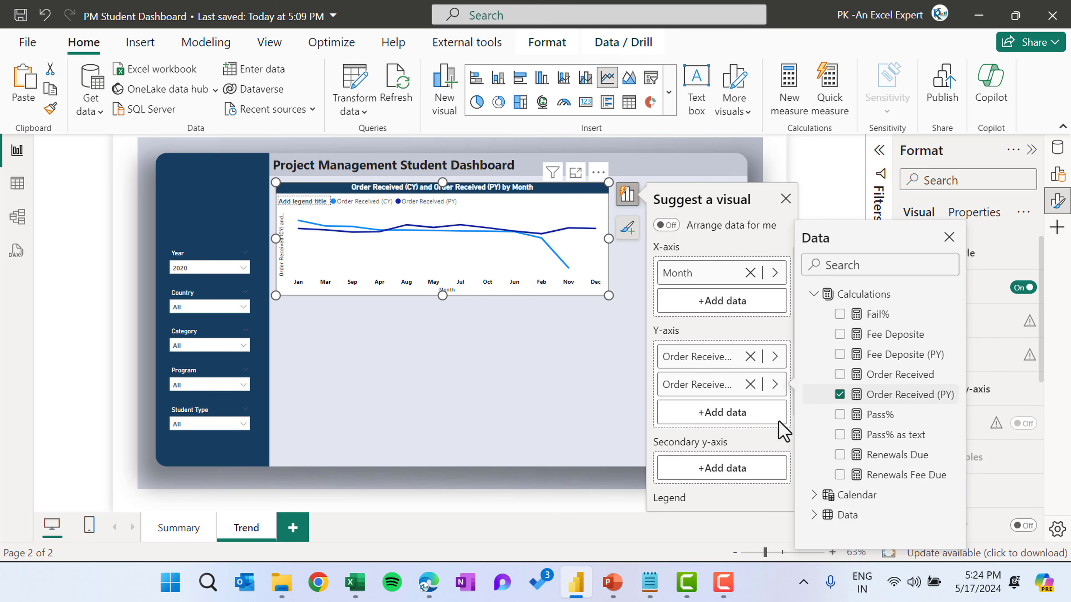
click(784, 199)
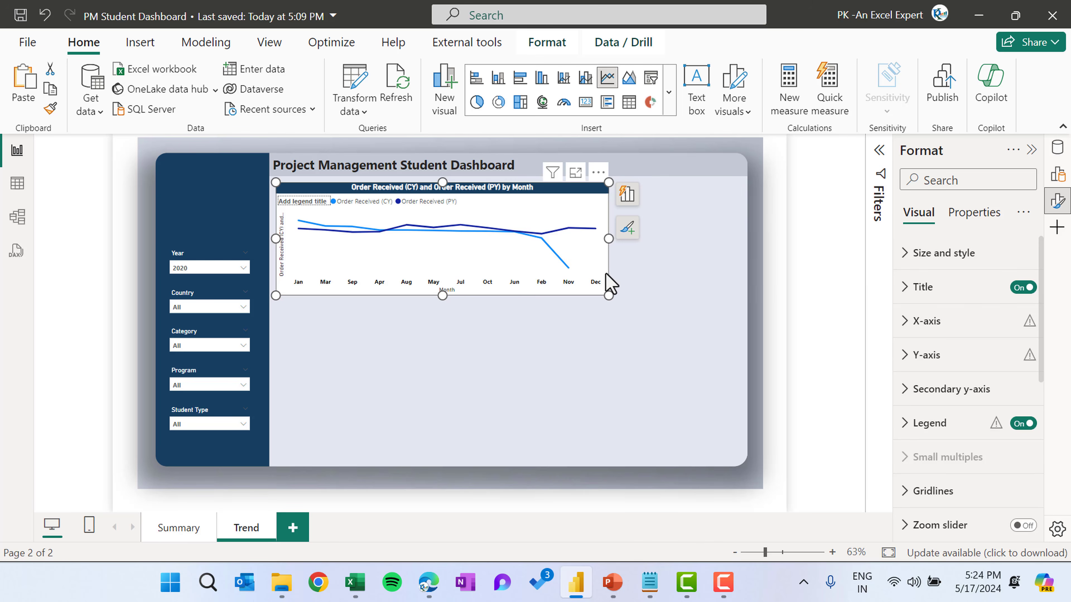
Set the Order Received (CY) line colour to orange in the chart's line formatting
scroll(958, 337, down, 2)
scroll(956, 341, down, 1)
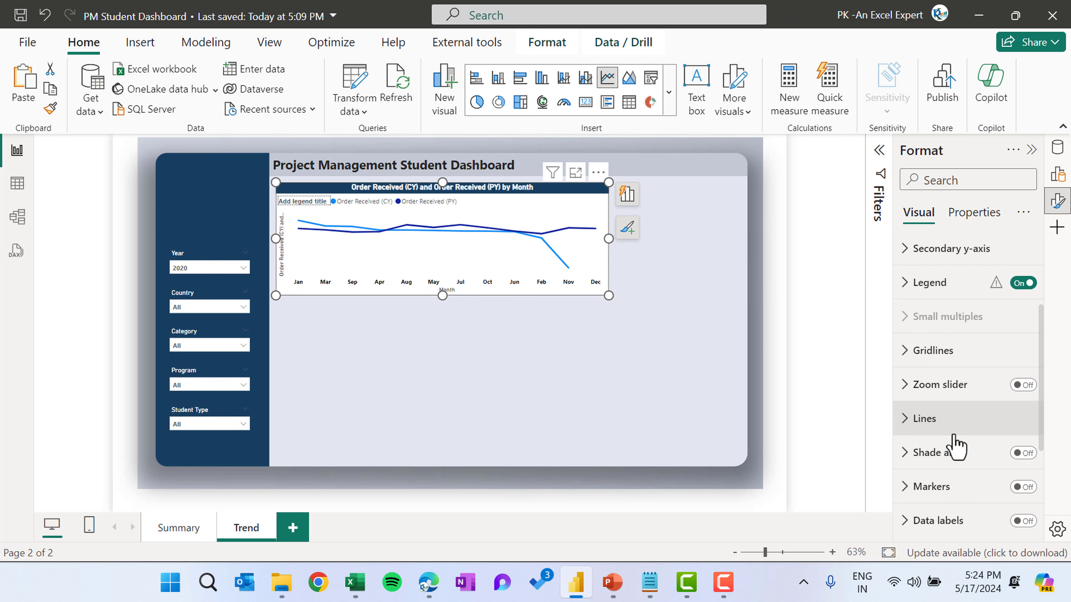
click(965, 417)
scroll(970, 436, down, 3)
click(951, 350)
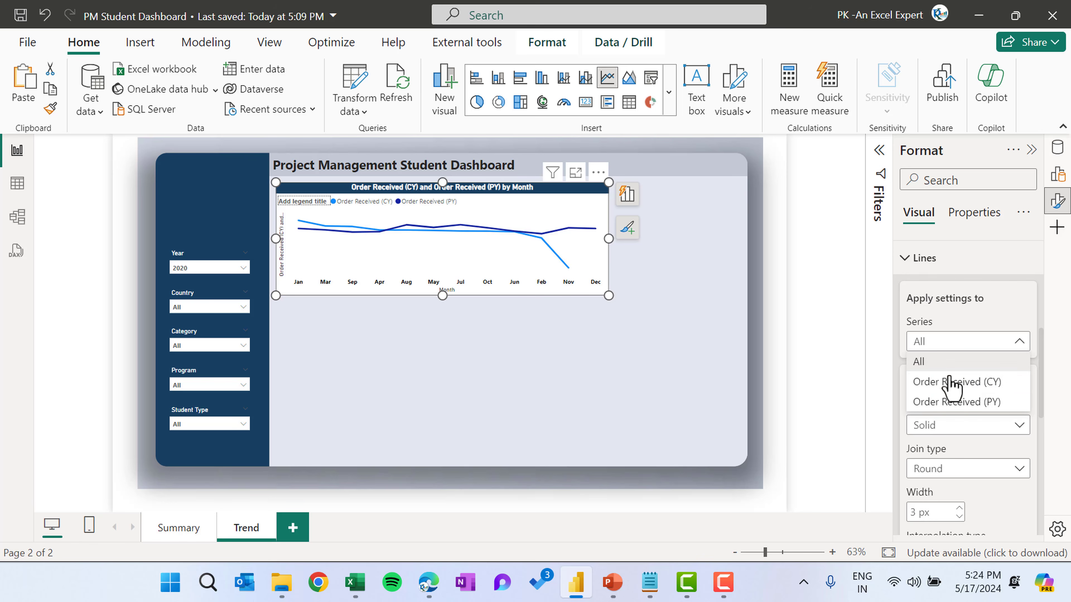
click(962, 382)
scroll(1005, 346, down, 2)
scroll(1006, 350, down, 2)
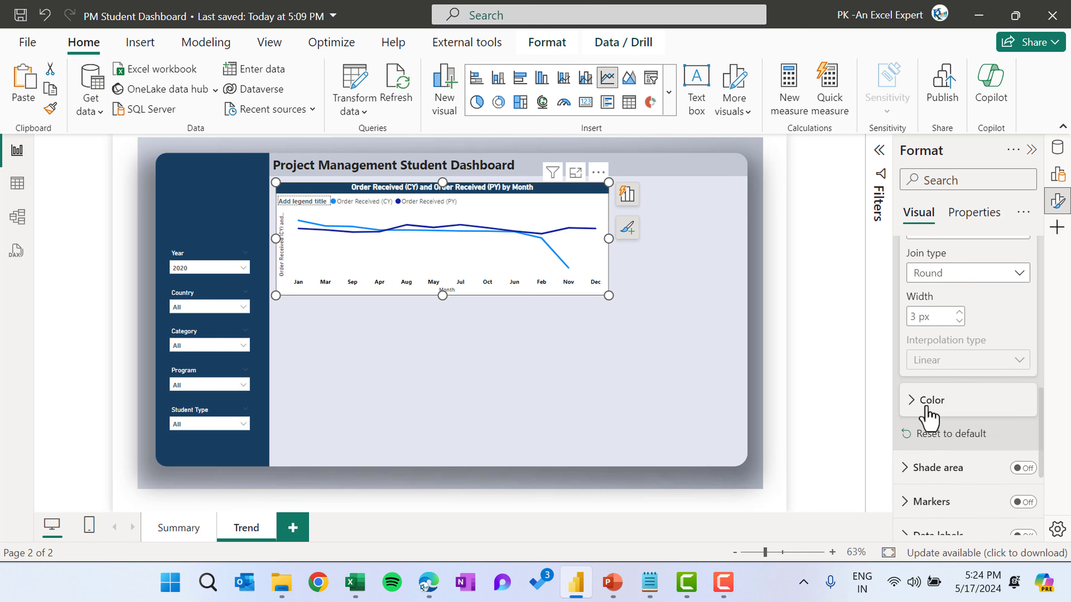
click(917, 403)
scroll(969, 415, down, 2)
click(939, 330)
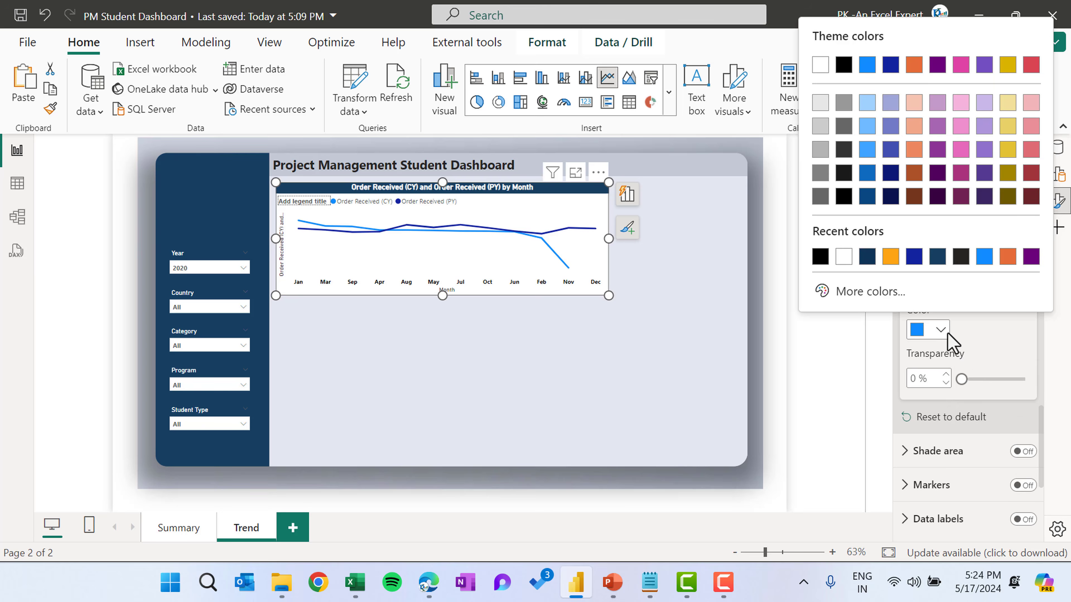
click(891, 256)
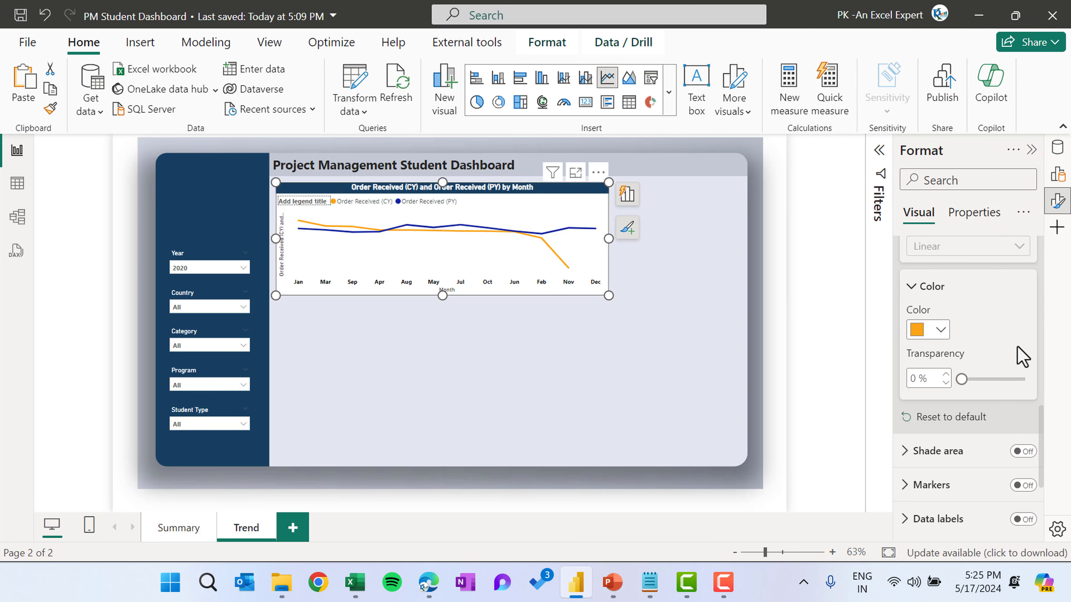
Turn on markers for the chart's lines
scroll(1021, 357, down, 3)
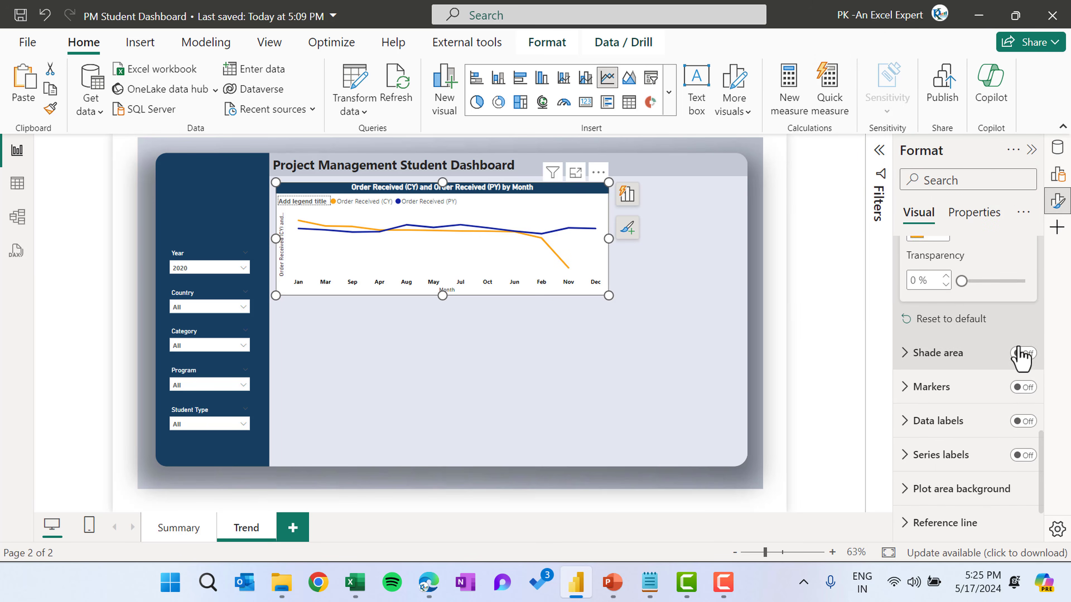
click(1023, 383)
click(931, 383)
scroll(969, 435, down, 3)
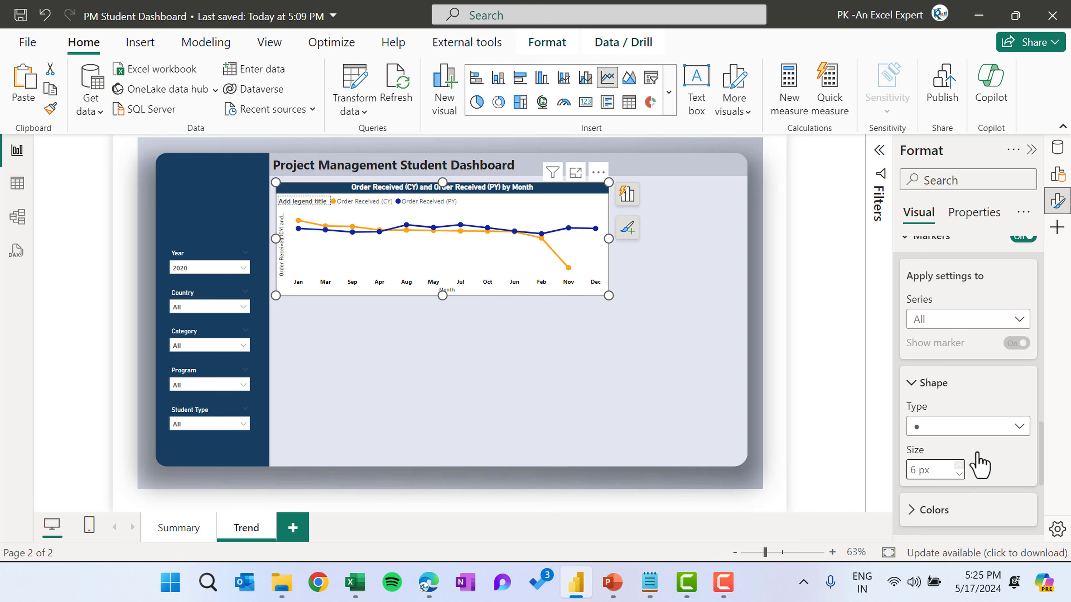
Set the Order Received (PY) line colour to dark navy
scroll(969, 460, up, 5)
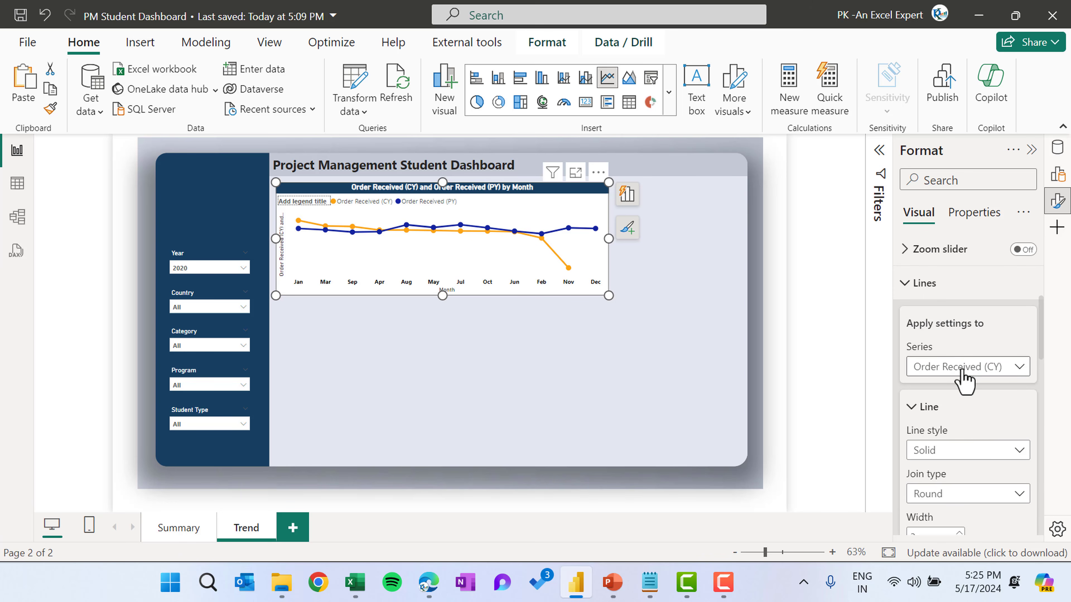
click(957, 367)
click(955, 428)
scroll(987, 458, down, 3)
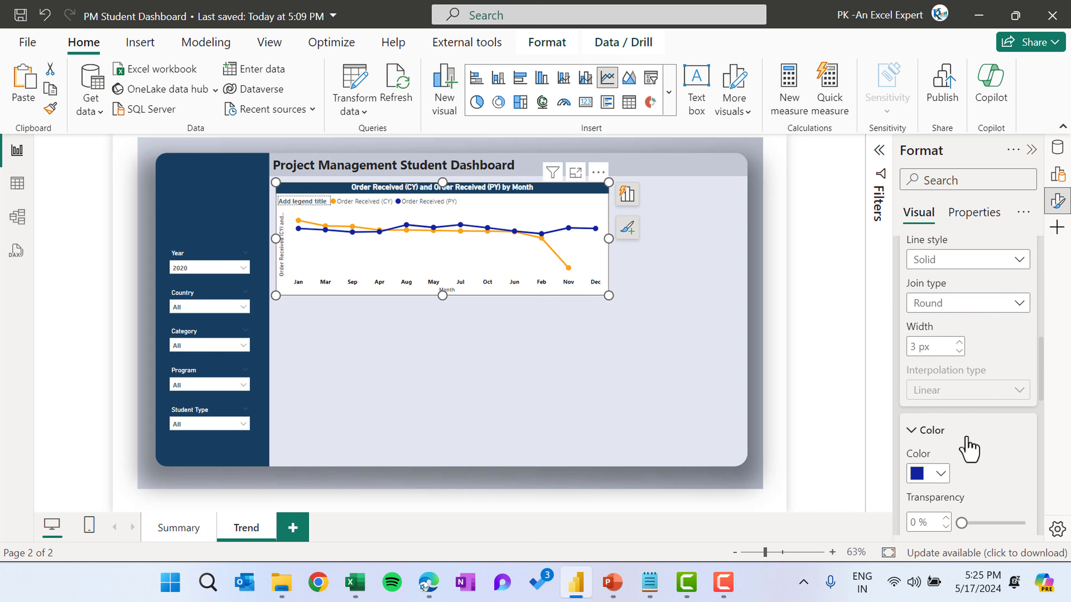
click(927, 473)
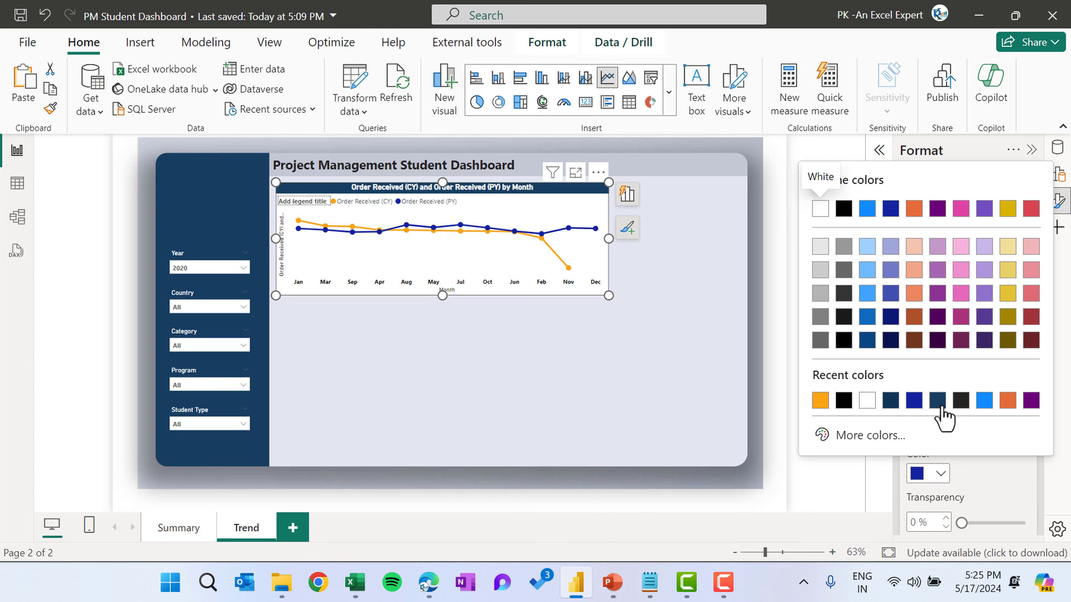
click(891, 402)
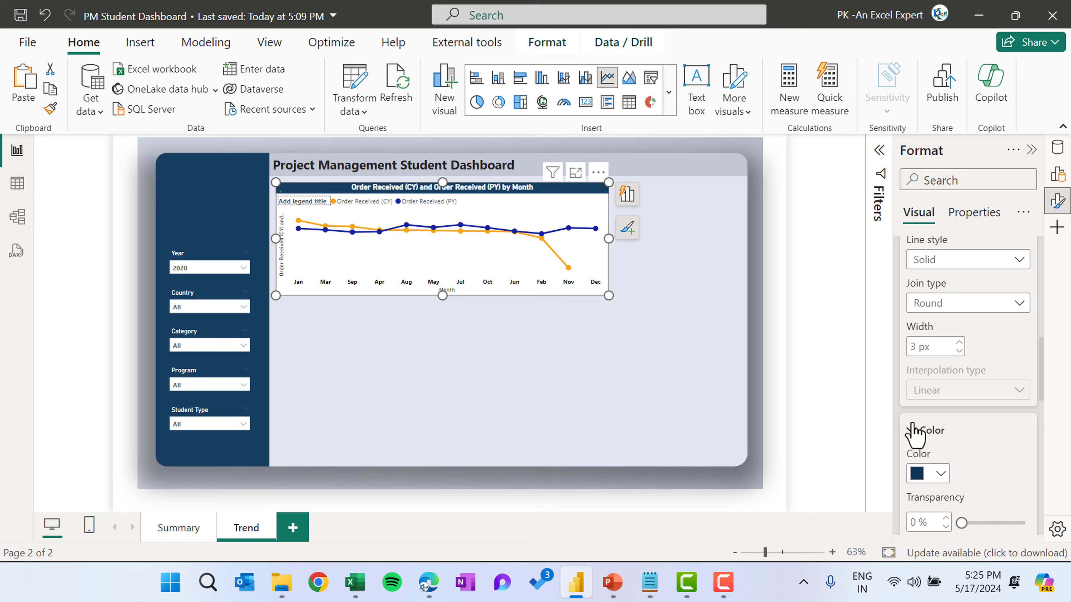
click(941, 477)
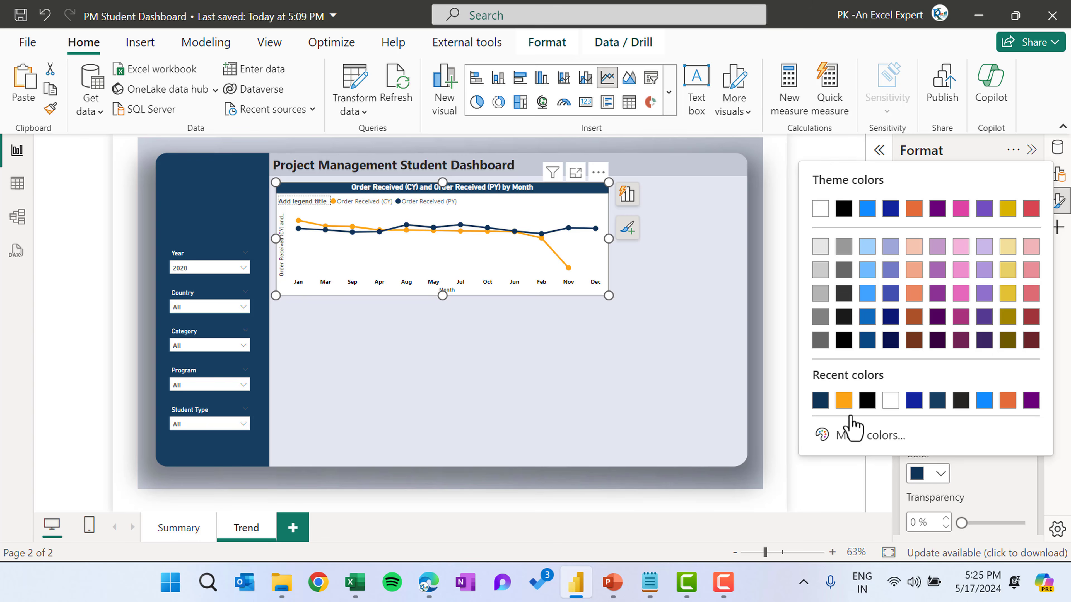
click(977, 475)
scroll(980, 483, down, 4)
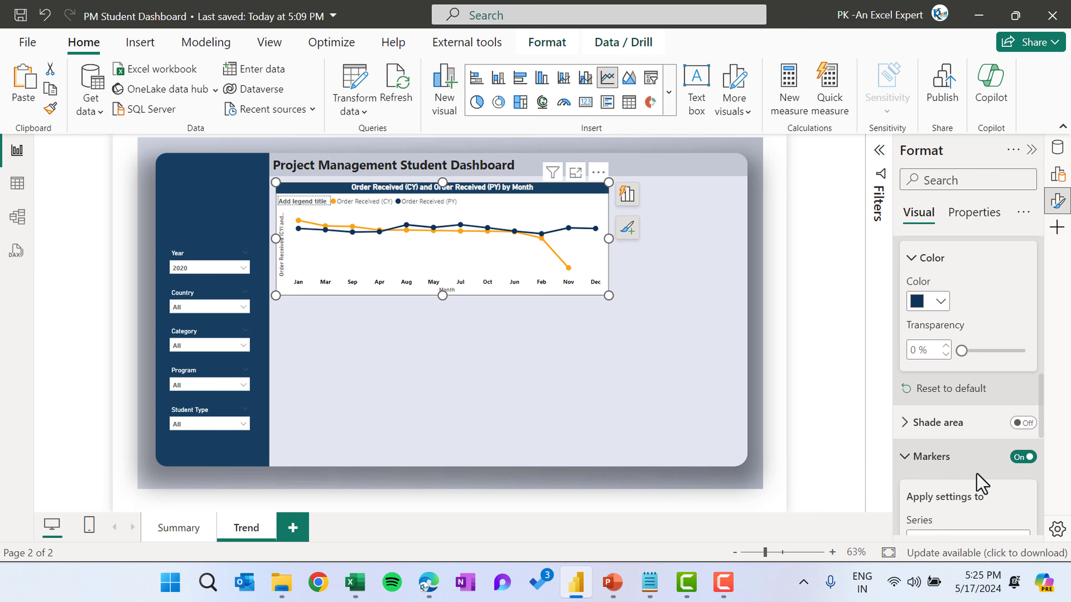
click(611, 332)
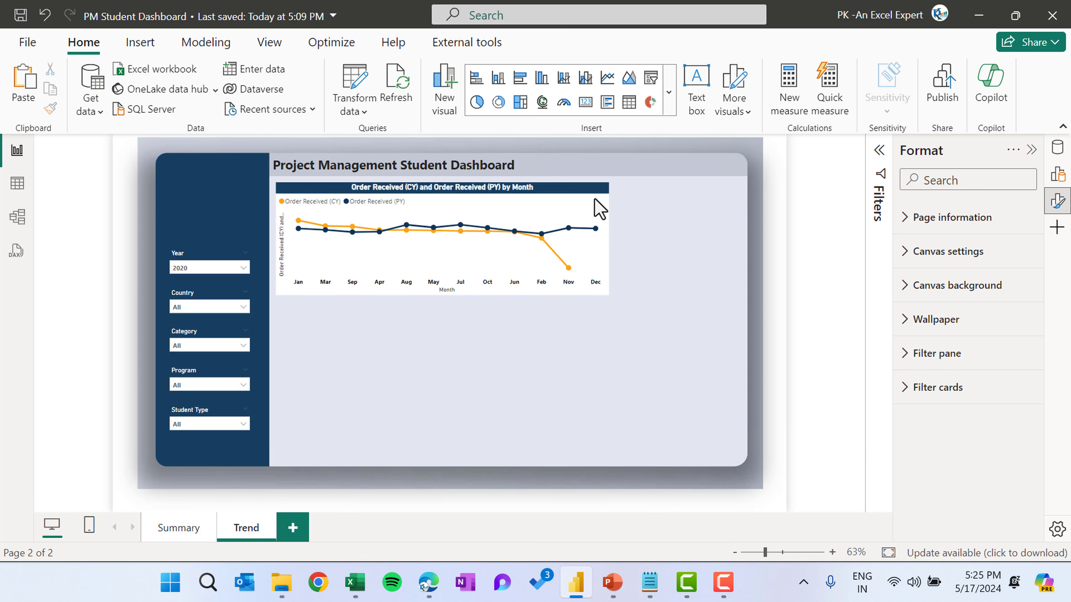
Duplicate the line chart and place the copy below the original
click(570, 200)
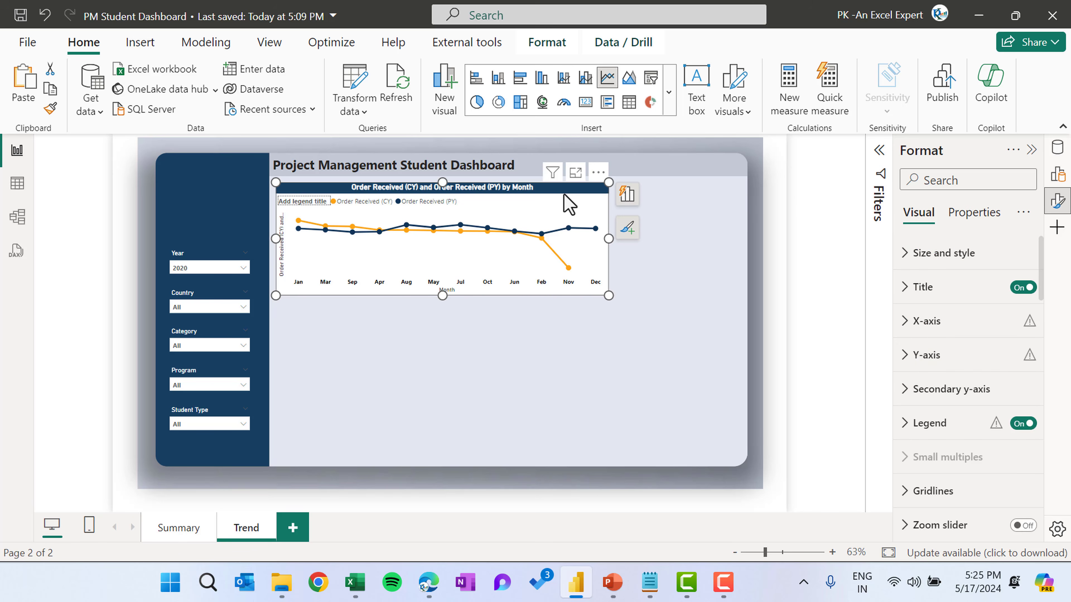
key(ctrl+c)
key(ctrl+v)
drag(567, 203, 565, 355)
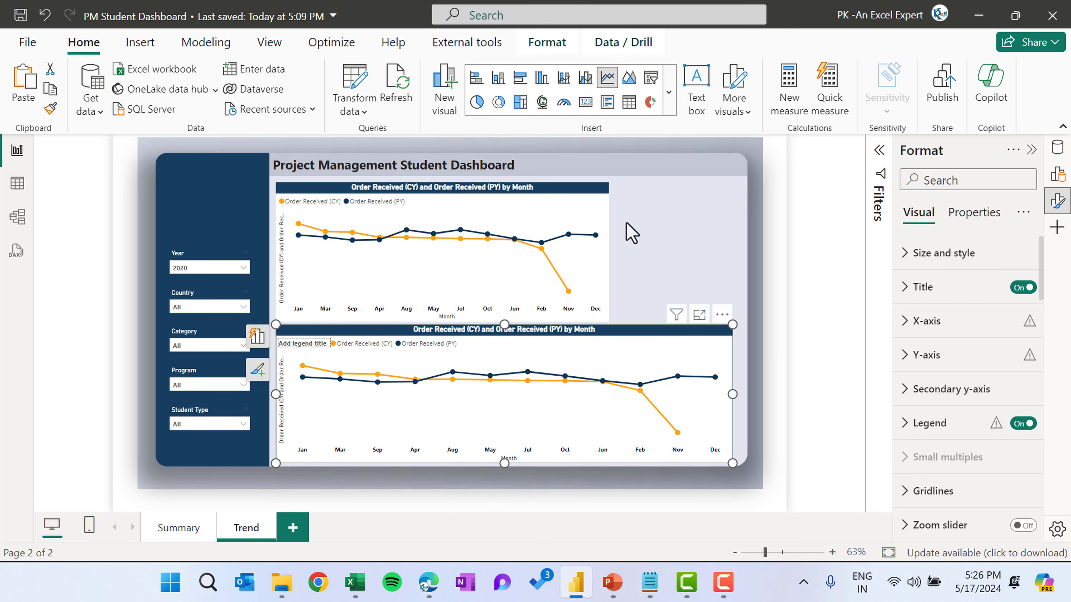
Resize the upper chart to be taller and slightly narrower, leaving room on its right
click(626, 232)
click(609, 251)
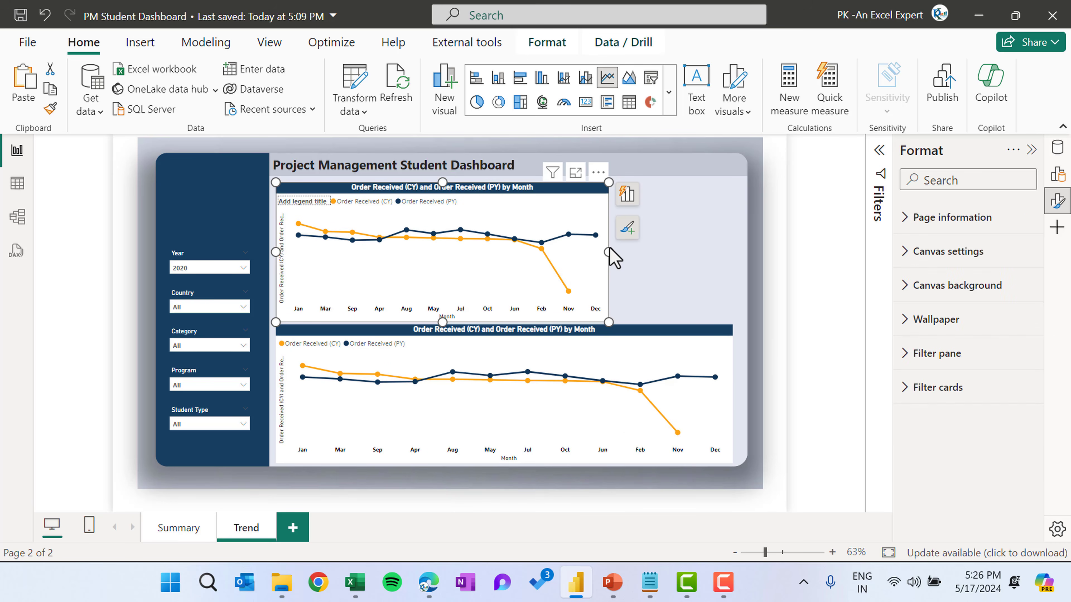
drag(599, 254, 587, 253)
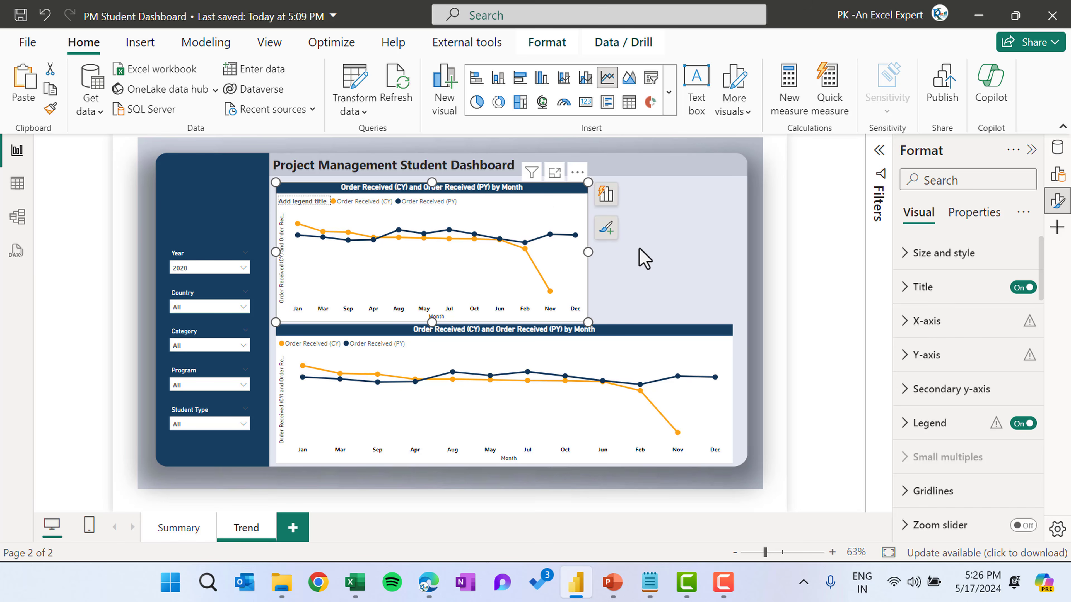
Paste another copy of the chart and fit it into the space to the right of the upper chart
key(ctrl+v)
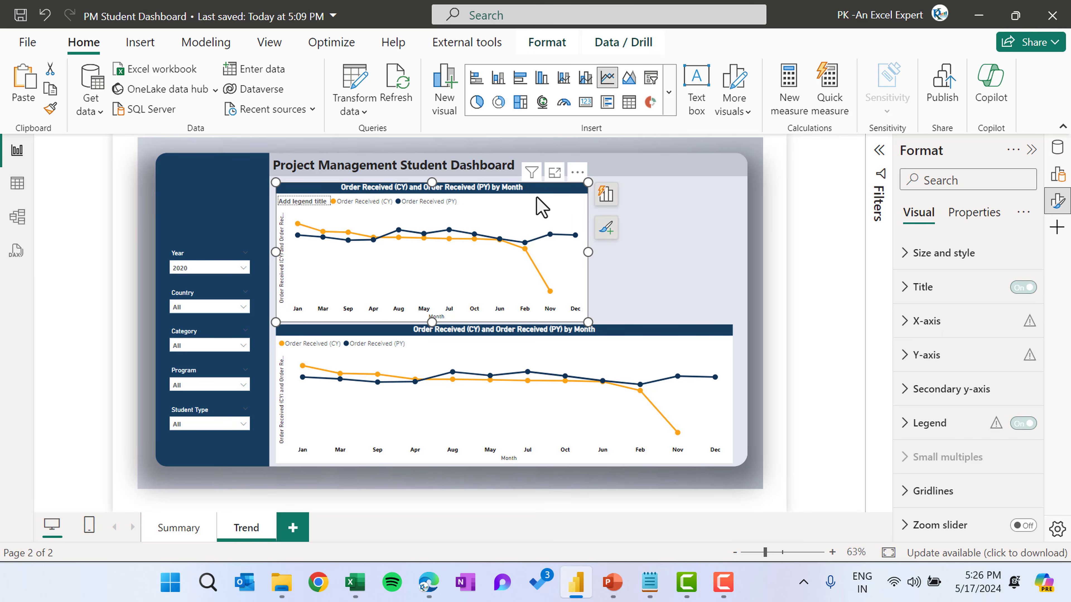
drag(457, 197, 689, 192)
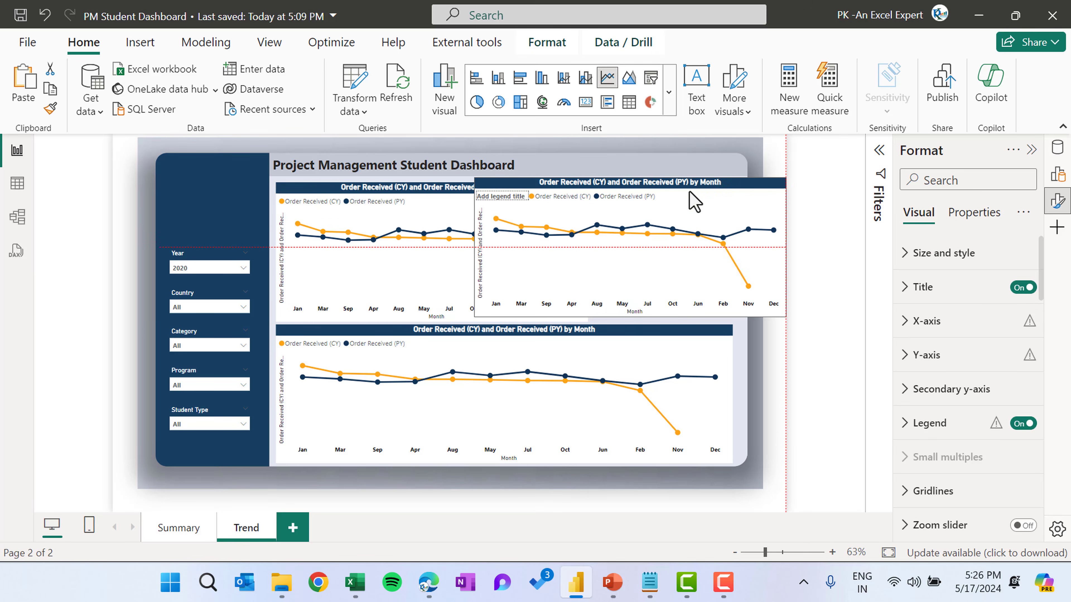
drag(789, 251, 635, 253)
drag(547, 206, 660, 205)
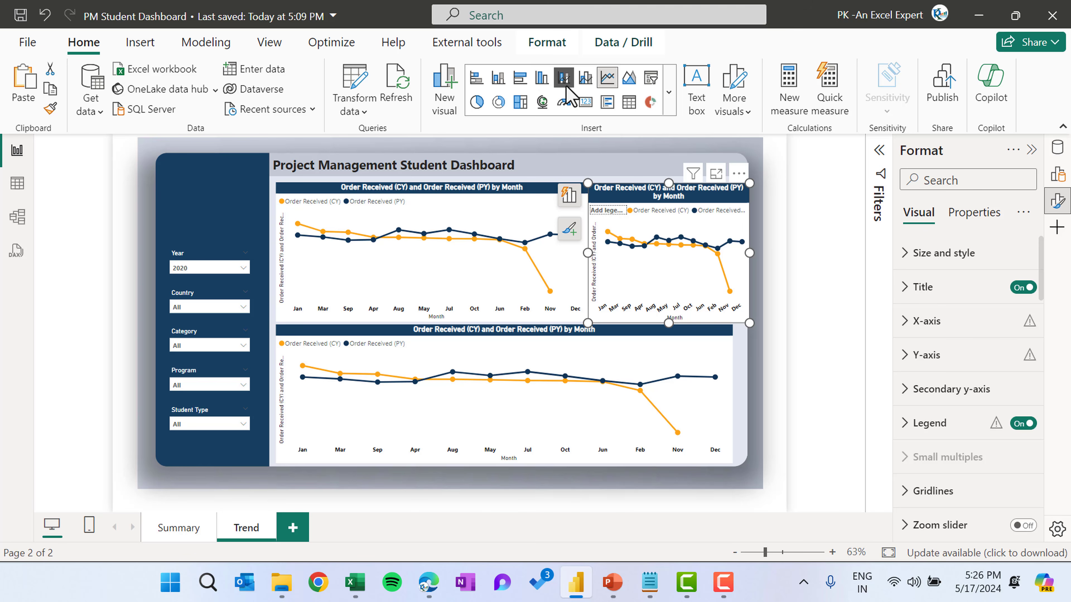
Convert the right-hand chart to a line and clustered column chart and remove both column y-axis fields
click(585, 78)
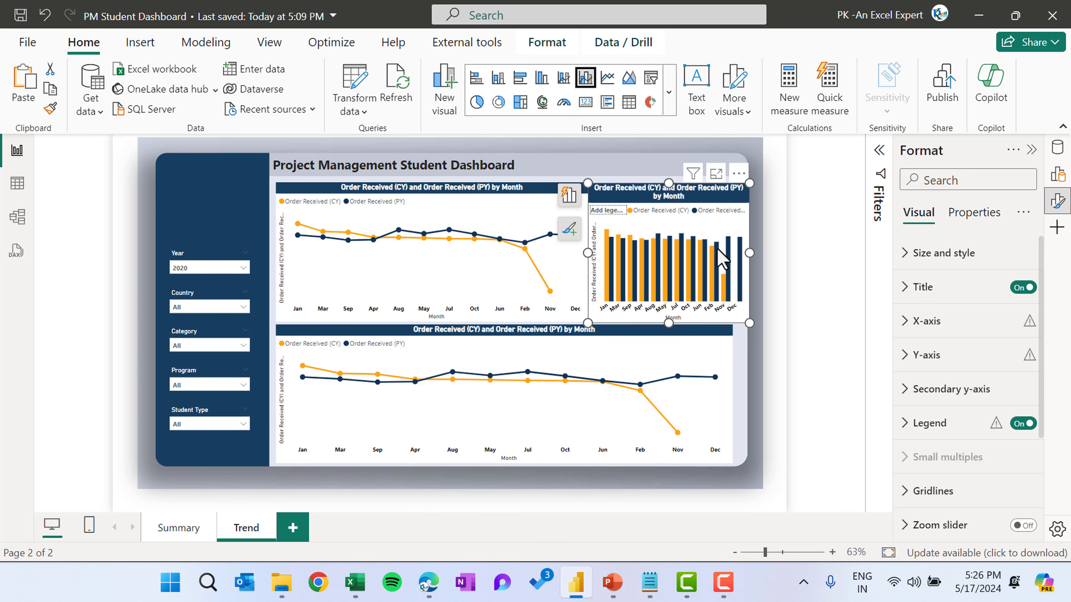
click(569, 196)
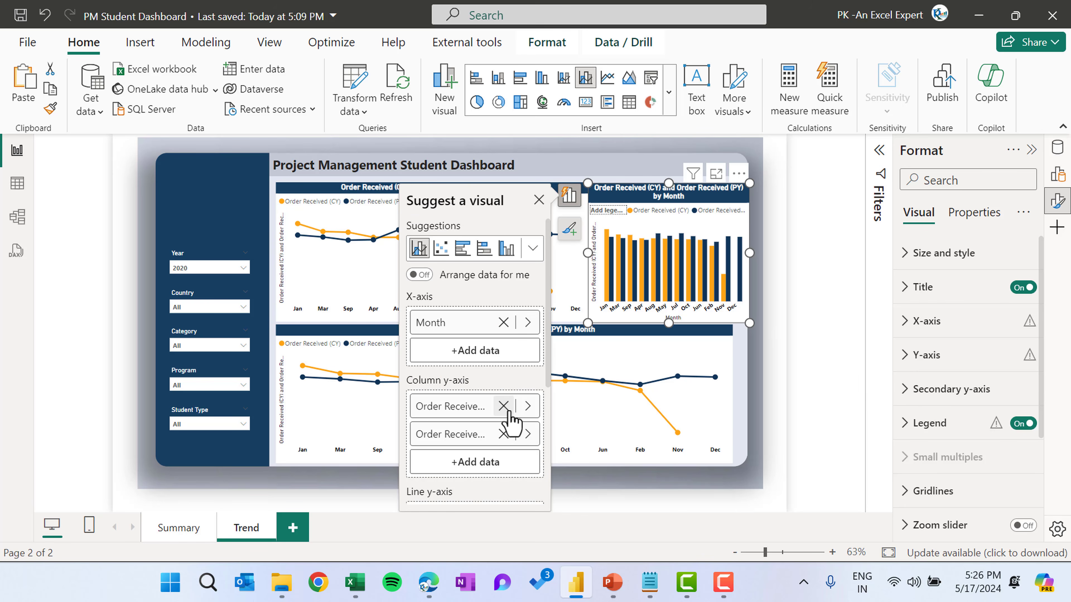
click(503, 433)
click(503, 406)
Add Renewals Due from Calculations to the column y-axis
click(506, 407)
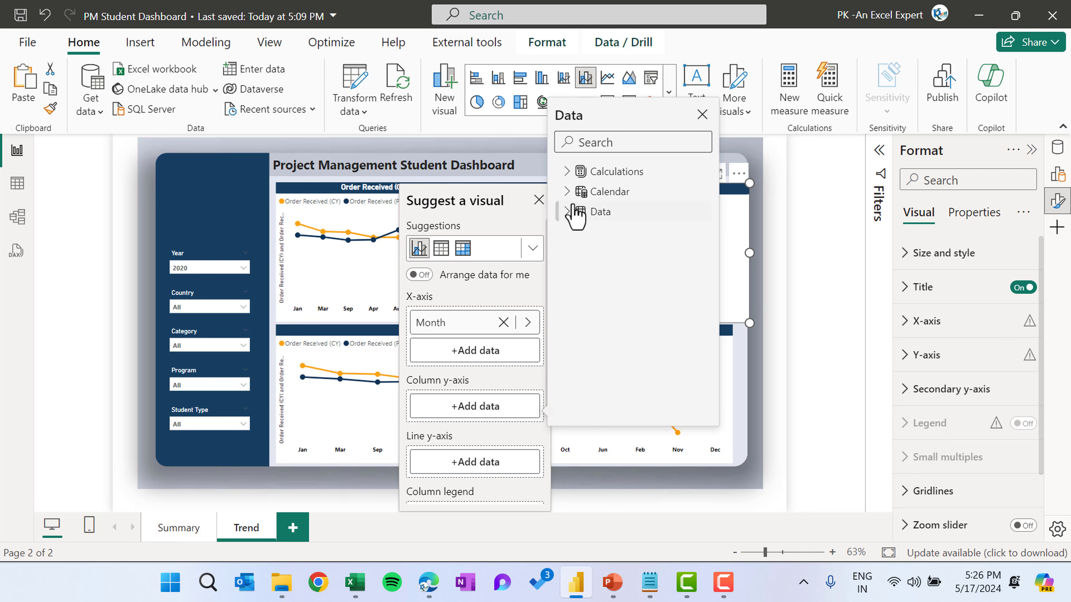
click(569, 172)
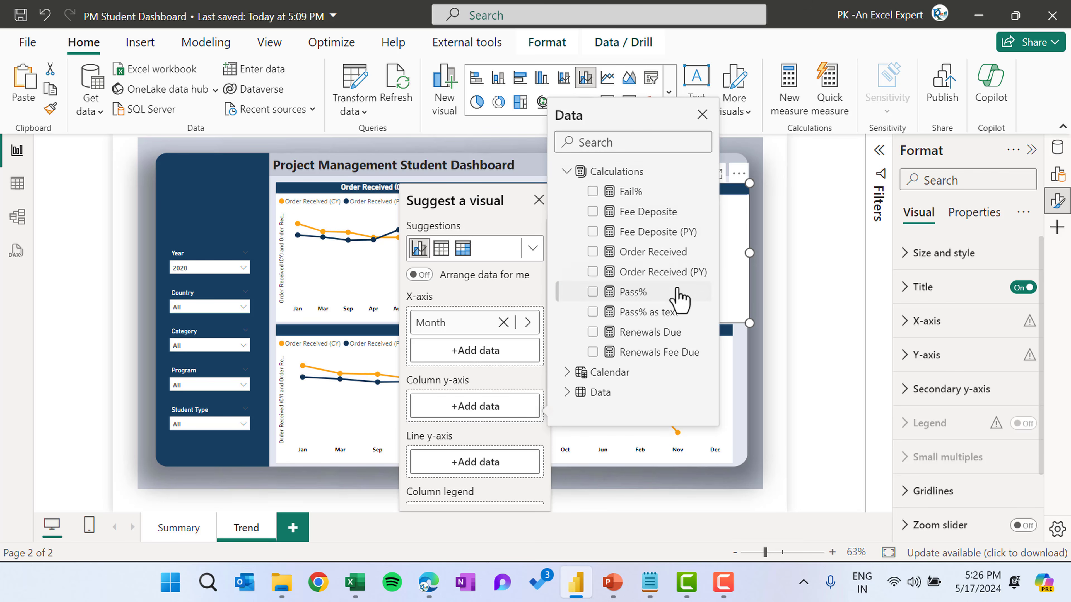
click(592, 333)
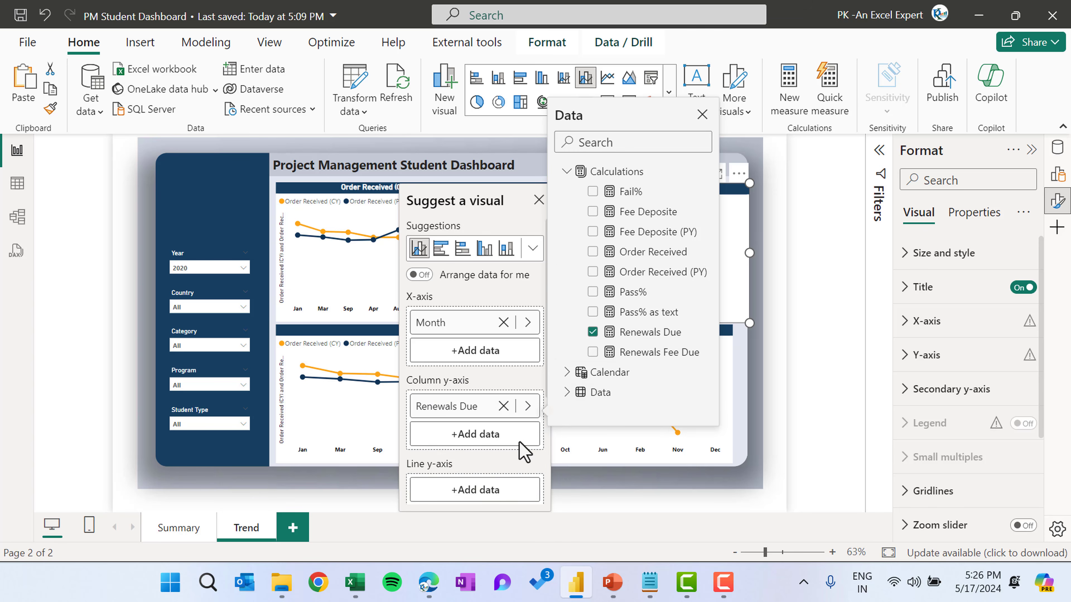
Add Renewals Fee Due from Calculations to the combo chart's line y-axis
click(484, 490)
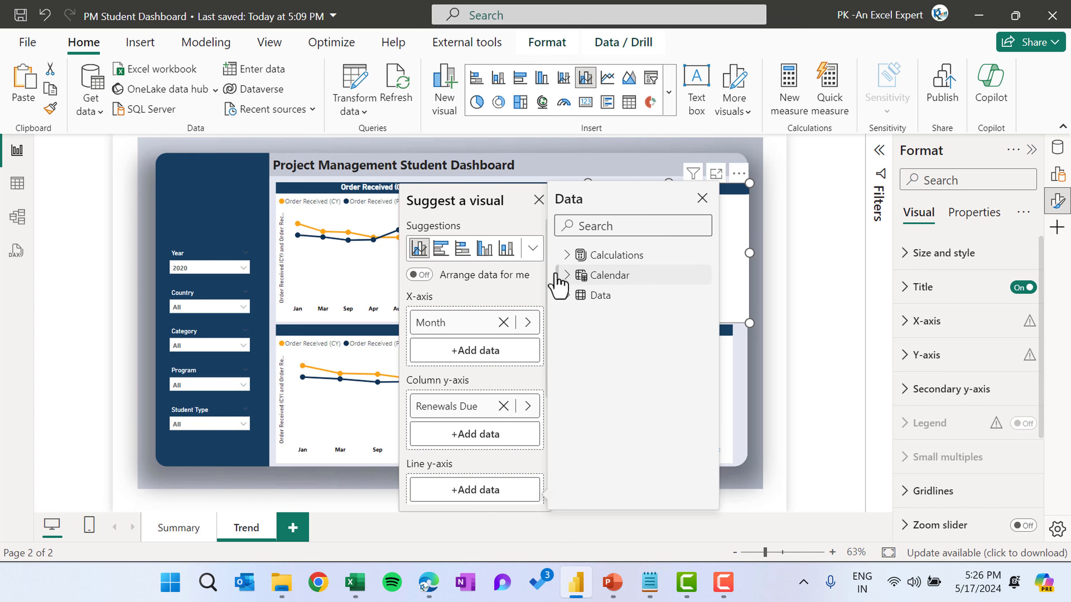
click(569, 255)
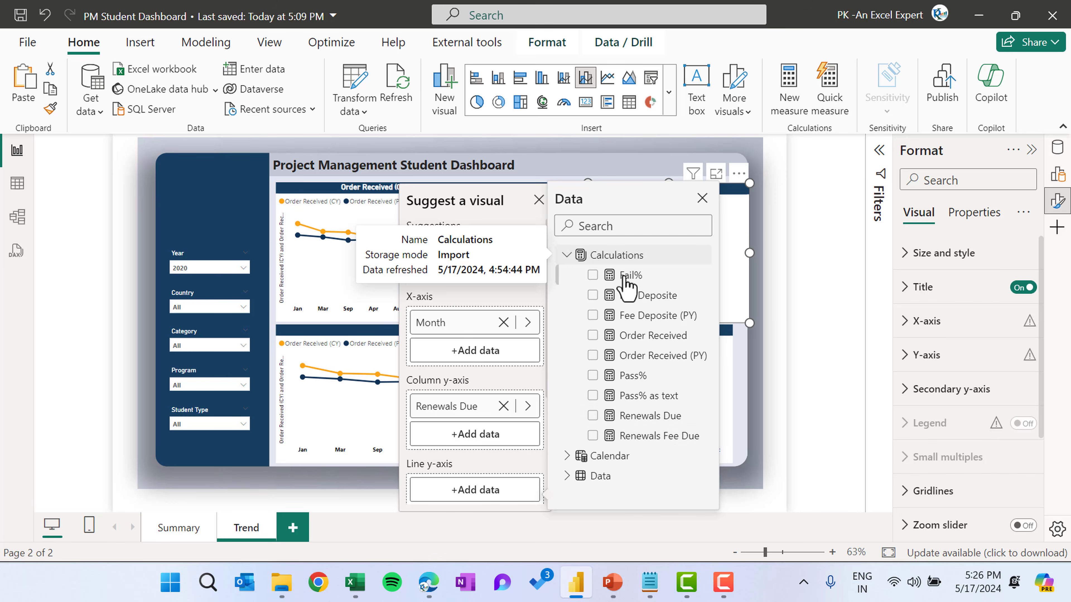
click(592, 435)
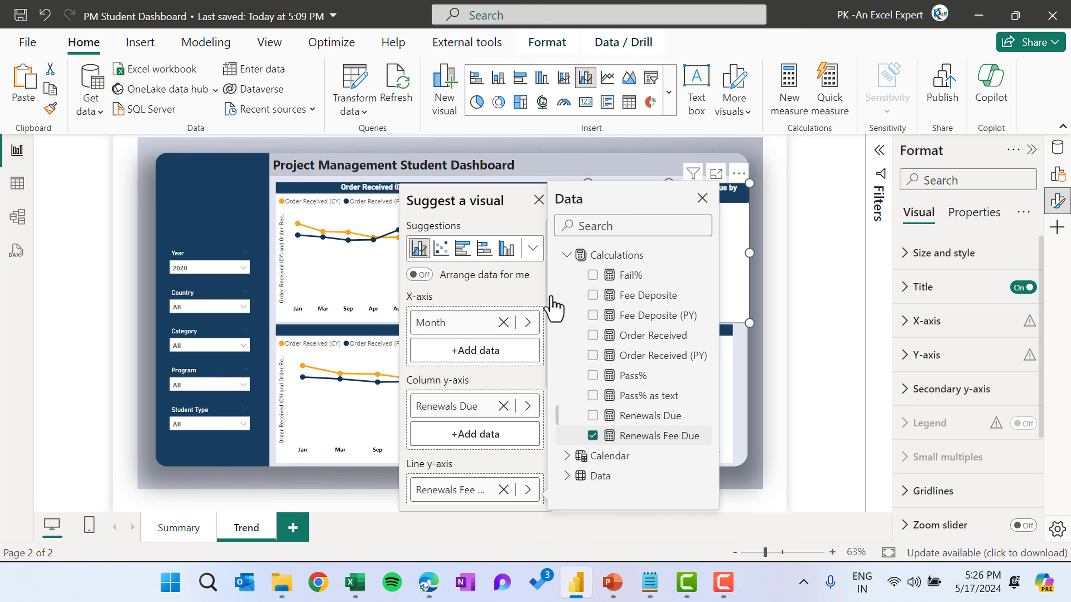
click(538, 200)
click(749, 254)
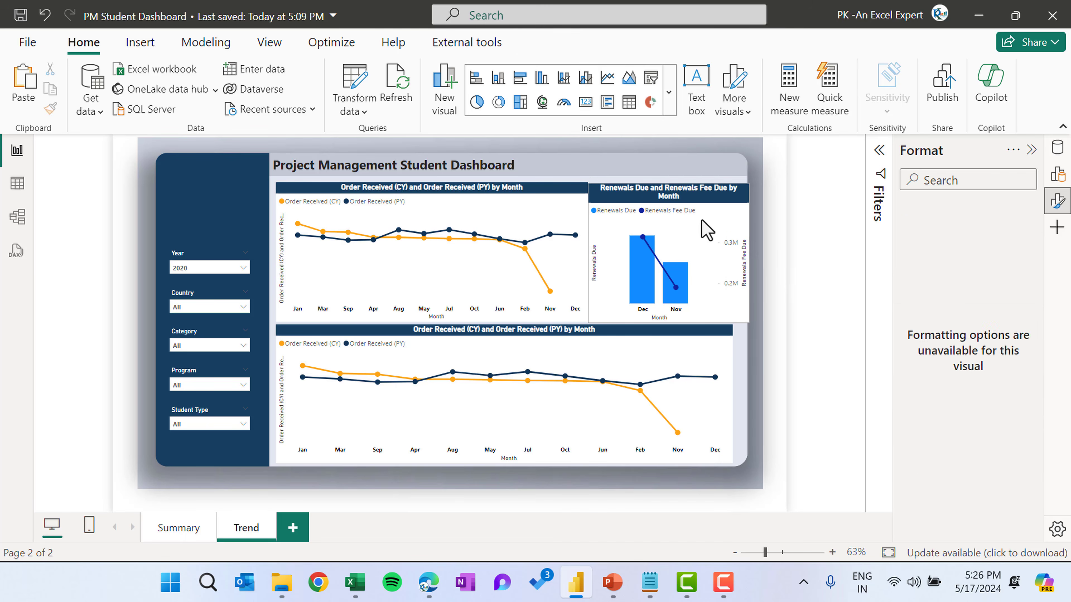
Set the combo chart's column colour to the recent orange
click(608, 196)
drag(588, 252, 593, 252)
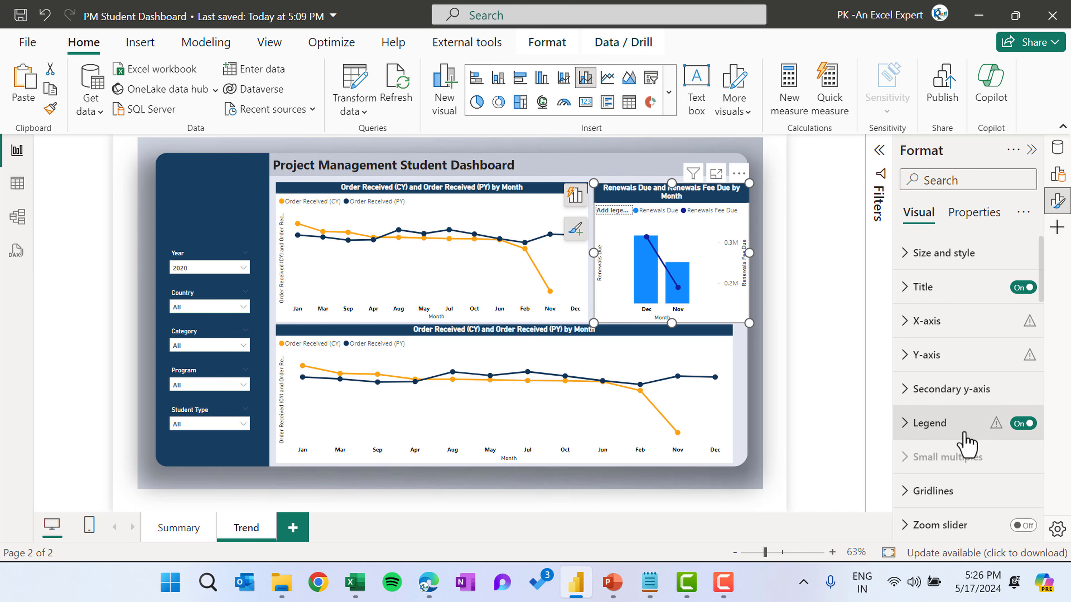
scroll(965, 485, down, 3)
click(951, 435)
scroll(948, 443, down, 2)
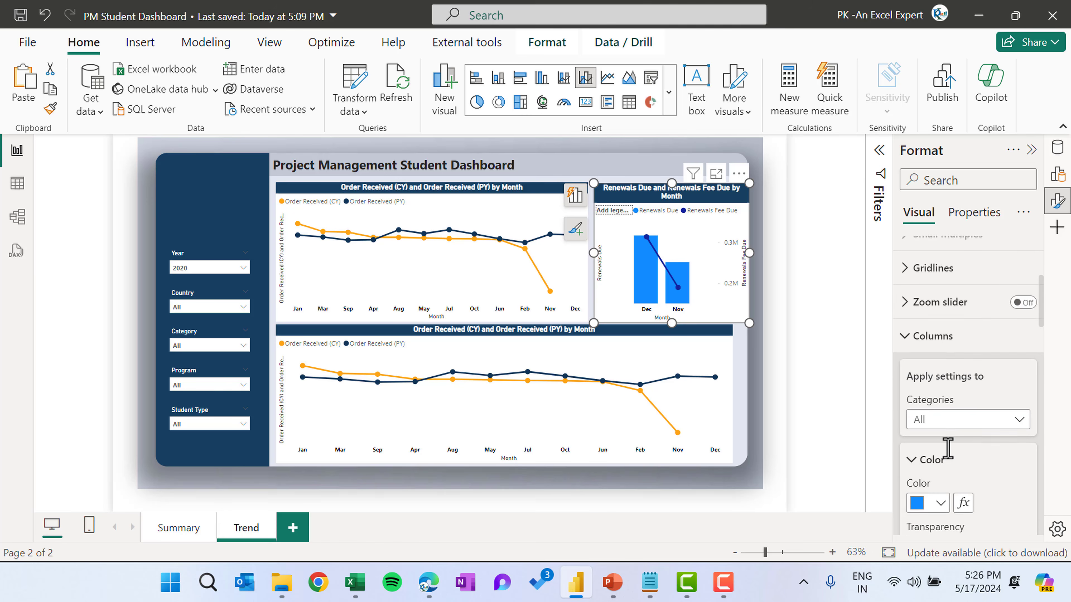
click(939, 464)
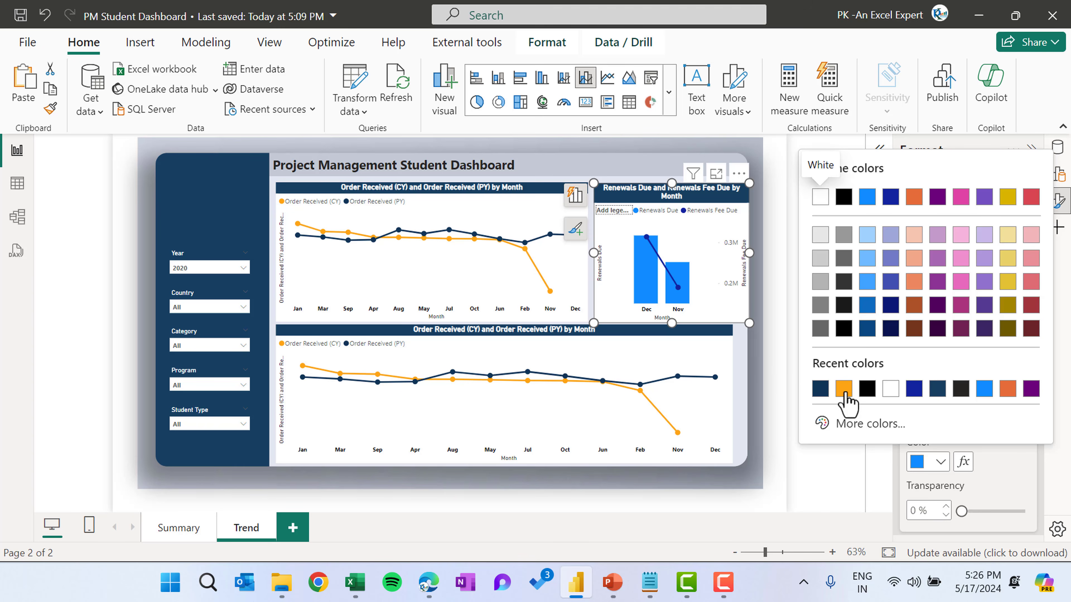
click(843, 389)
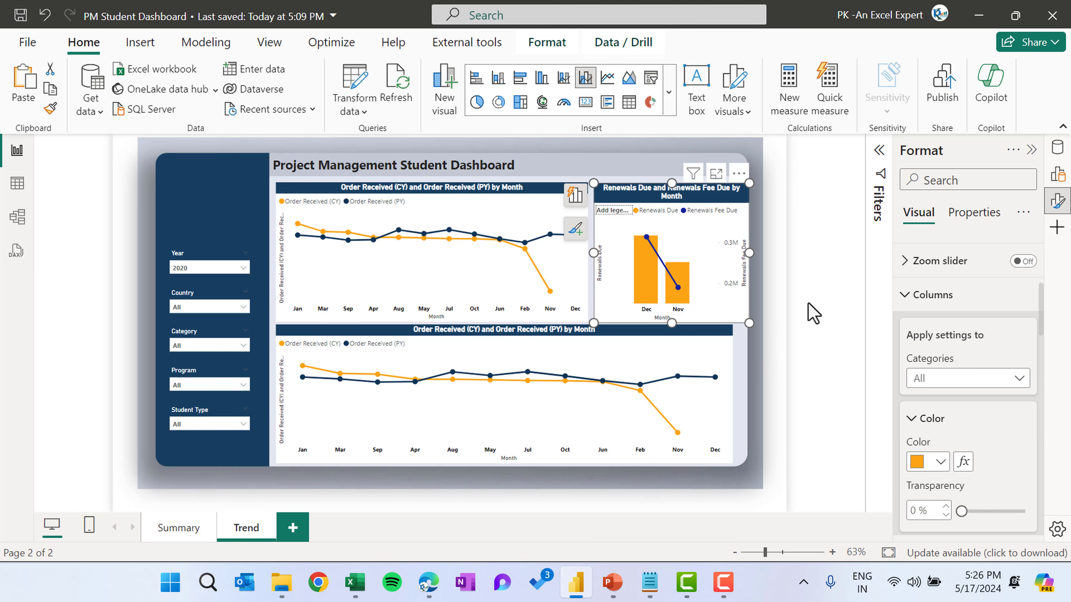
click(739, 383)
click(726, 381)
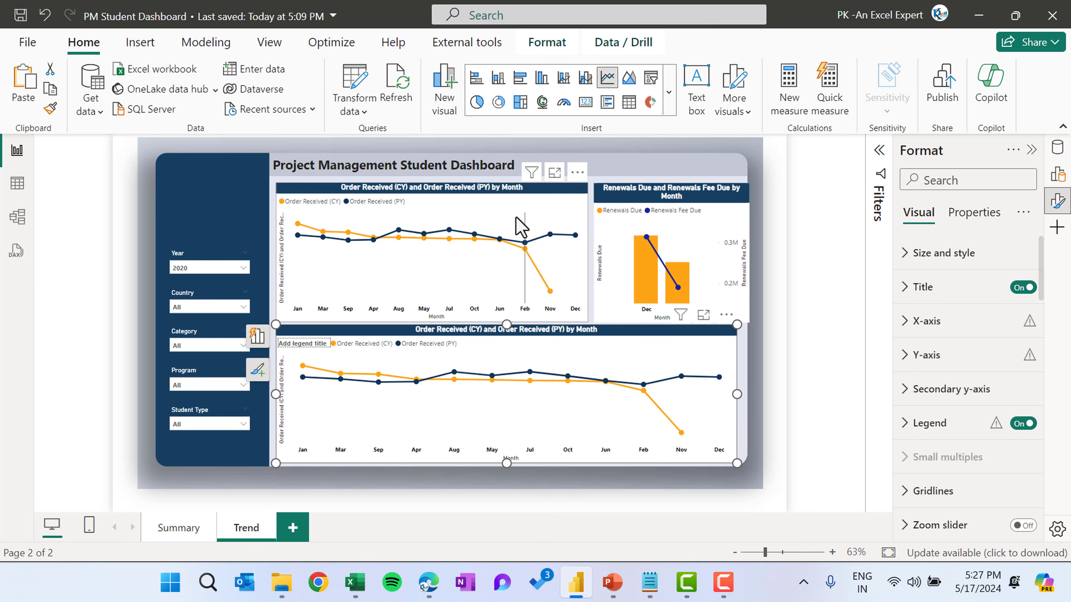
Replace the lower chart's y-axis fields with Fee Deposite and Fee Deposite (PY) from Calculations
click(529, 206)
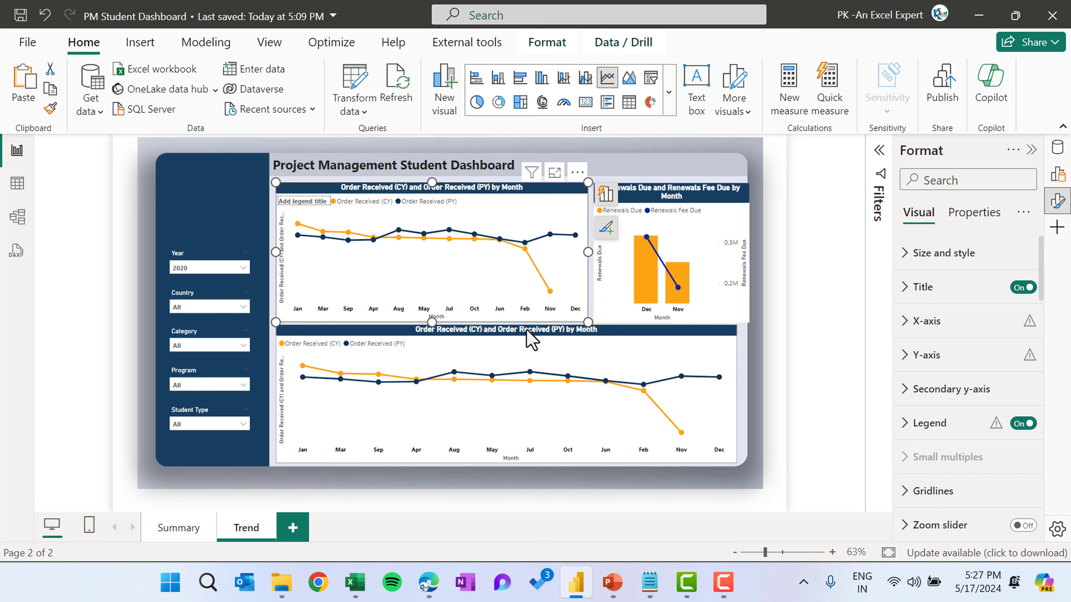
click(518, 340)
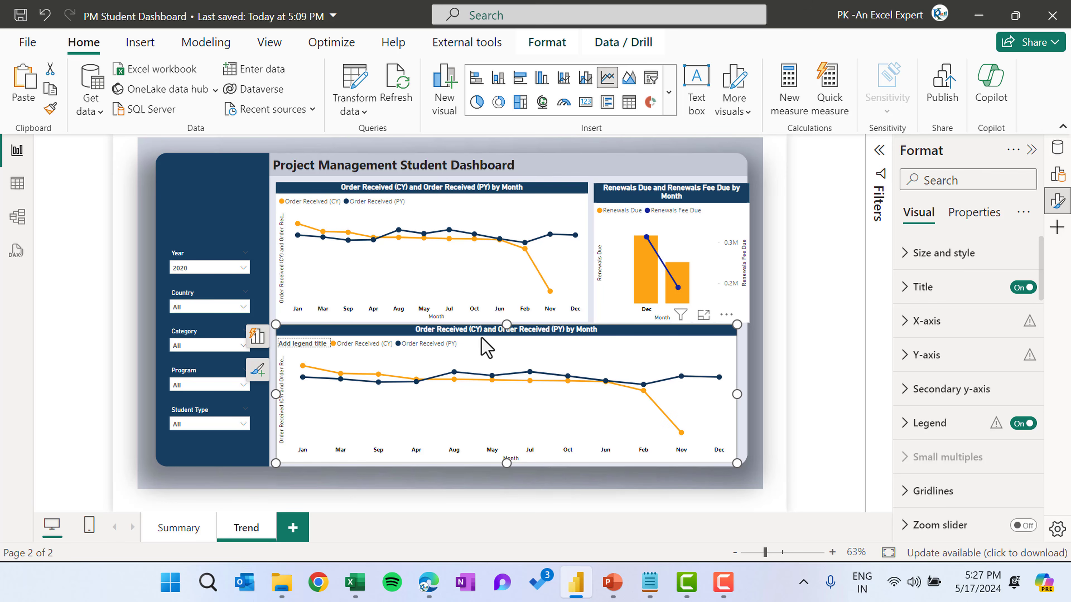
click(264, 342)
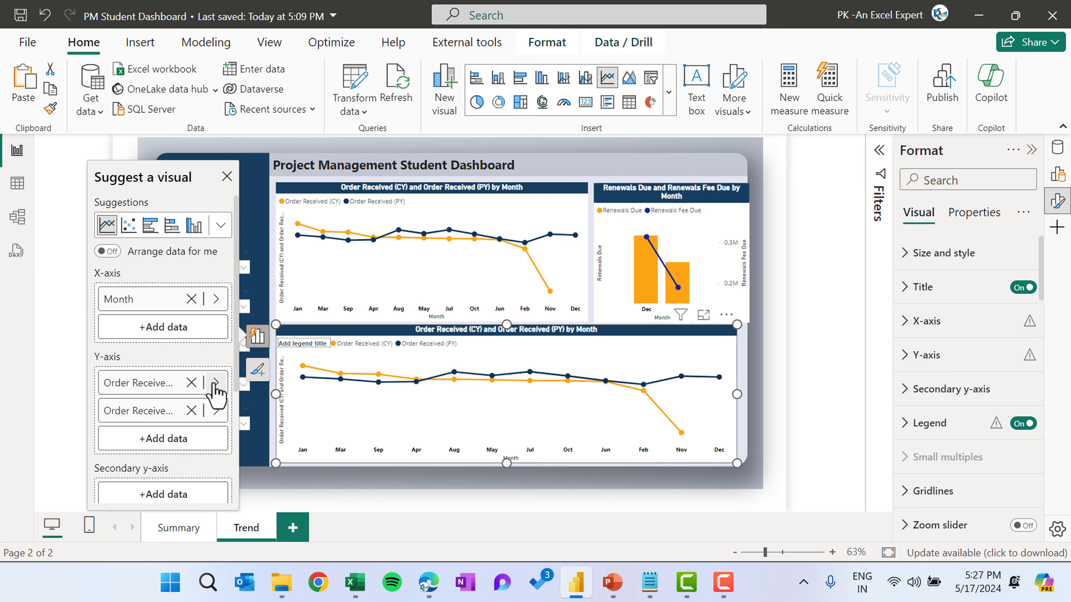
click(192, 388)
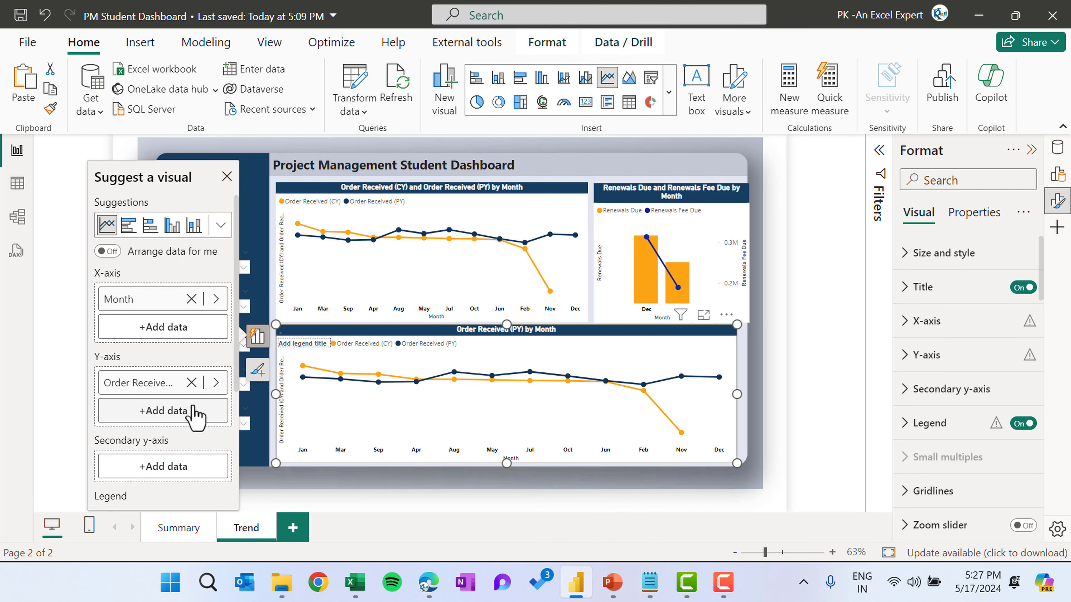
click(191, 383)
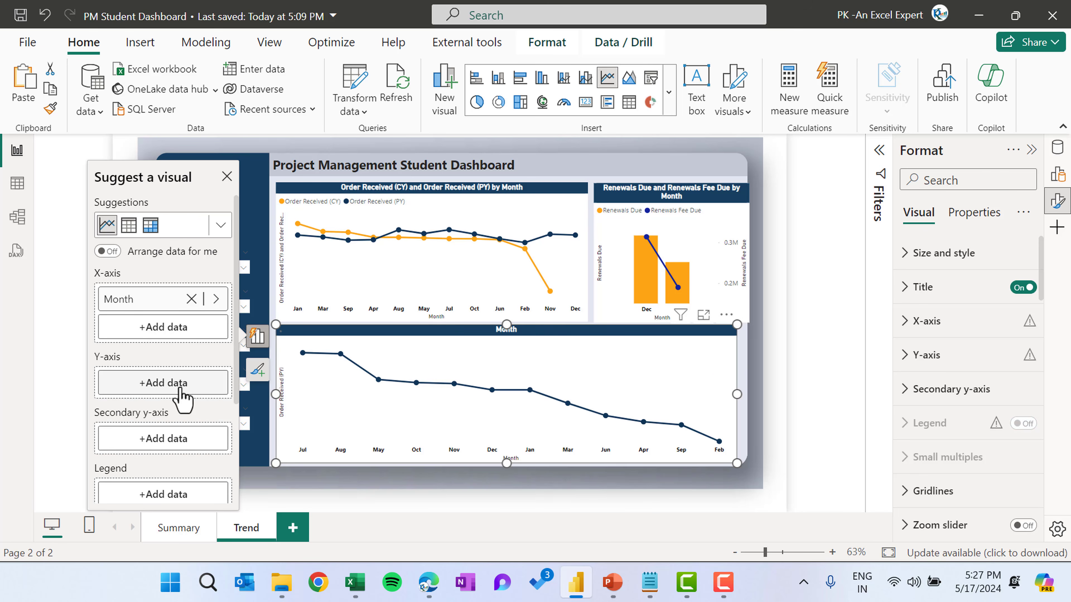
click(164, 383)
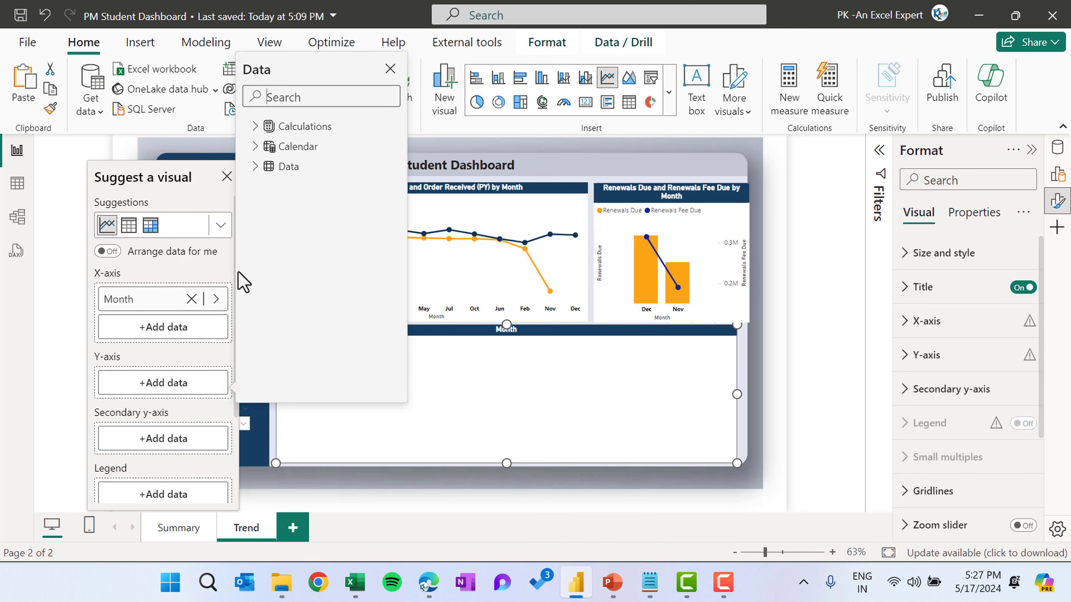
click(256, 126)
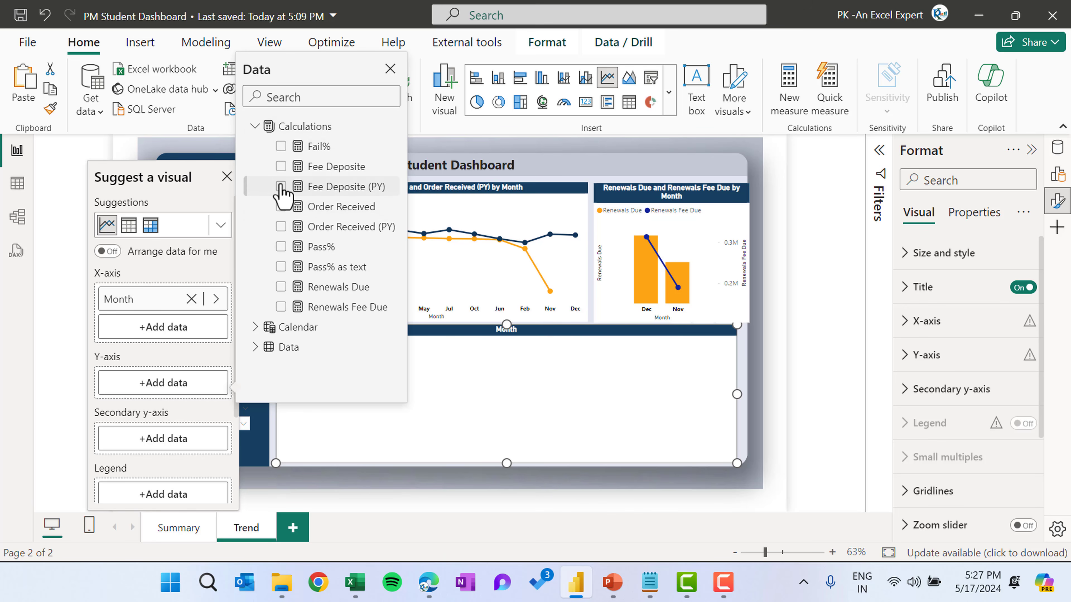
click(280, 166)
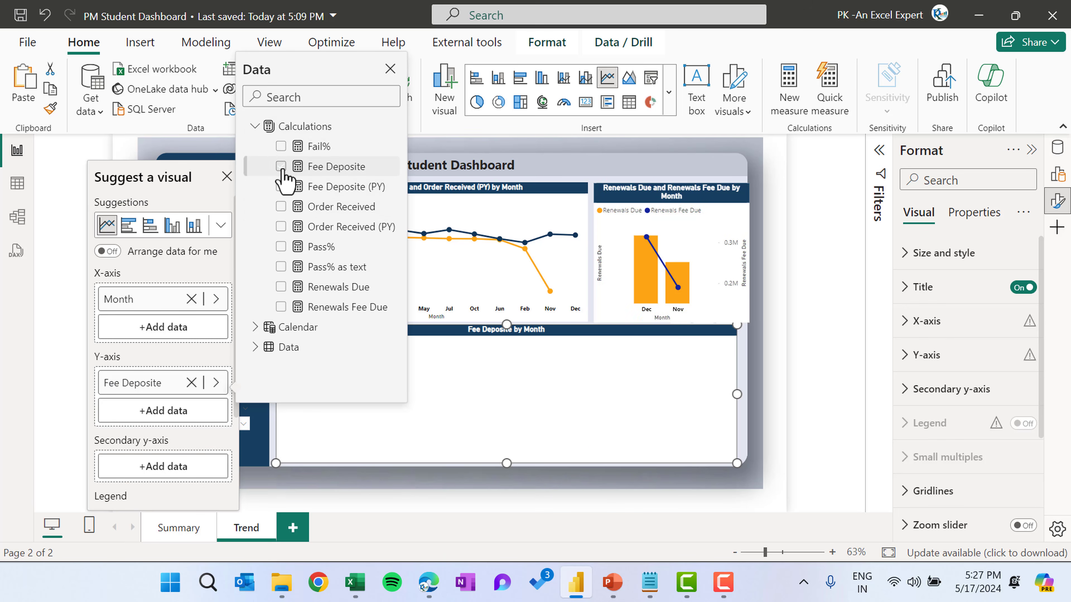
click(172, 411)
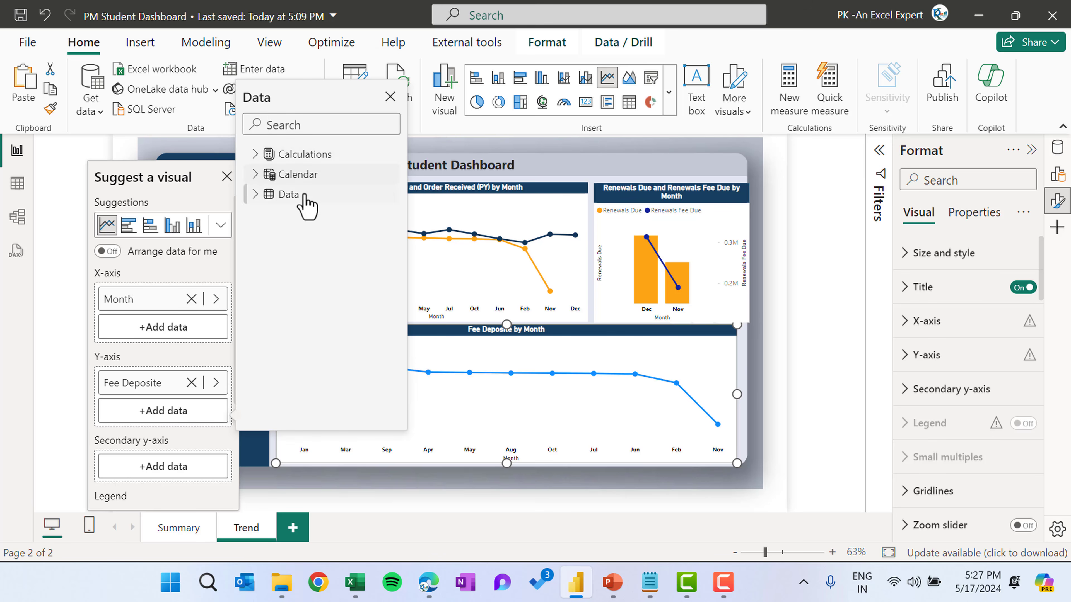
click(256, 156)
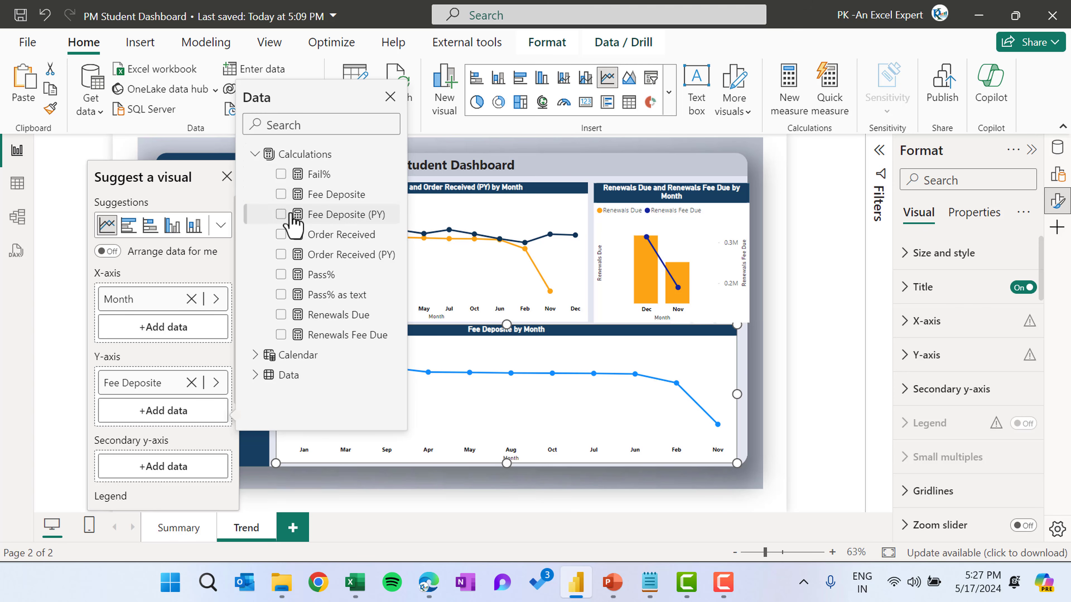
click(281, 215)
Rename the Fee Deposite field in the lower chart to Fee Deposite (CY)
click(158, 383)
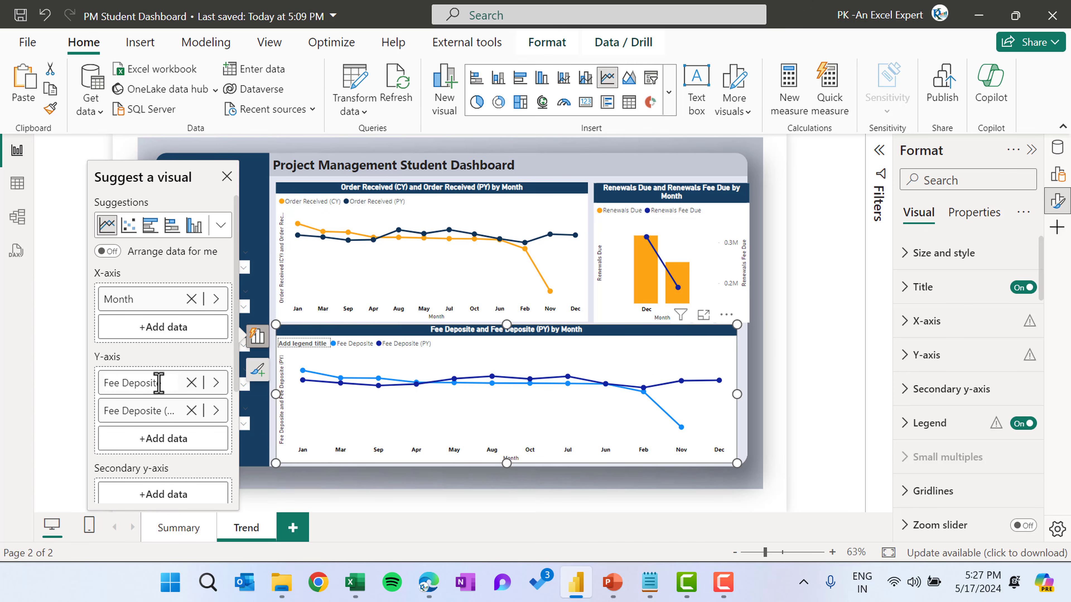
double_click(164, 382)
click(166, 382)
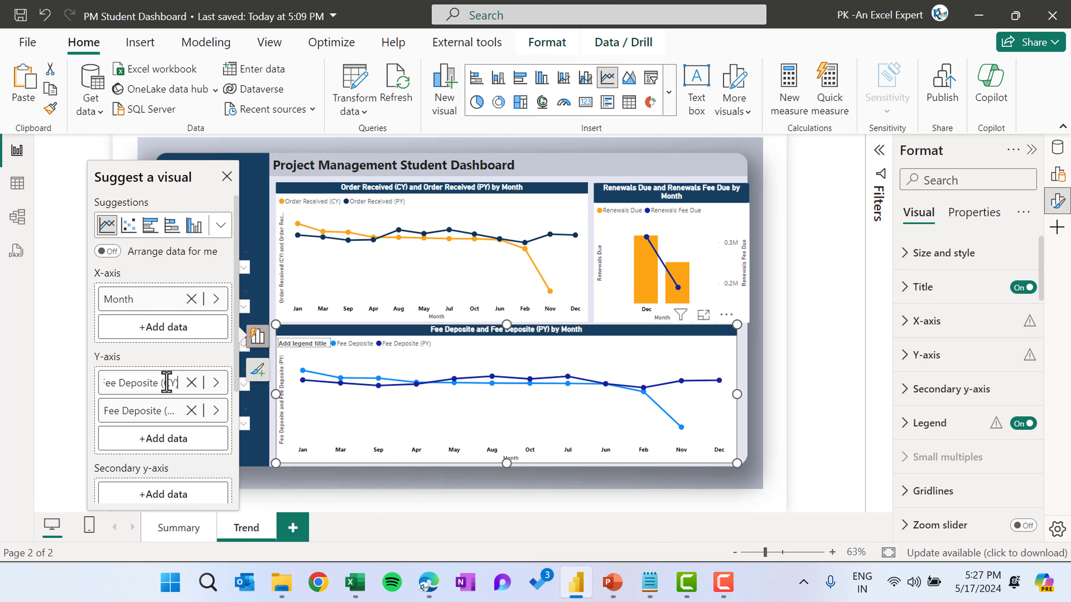
key(Return)
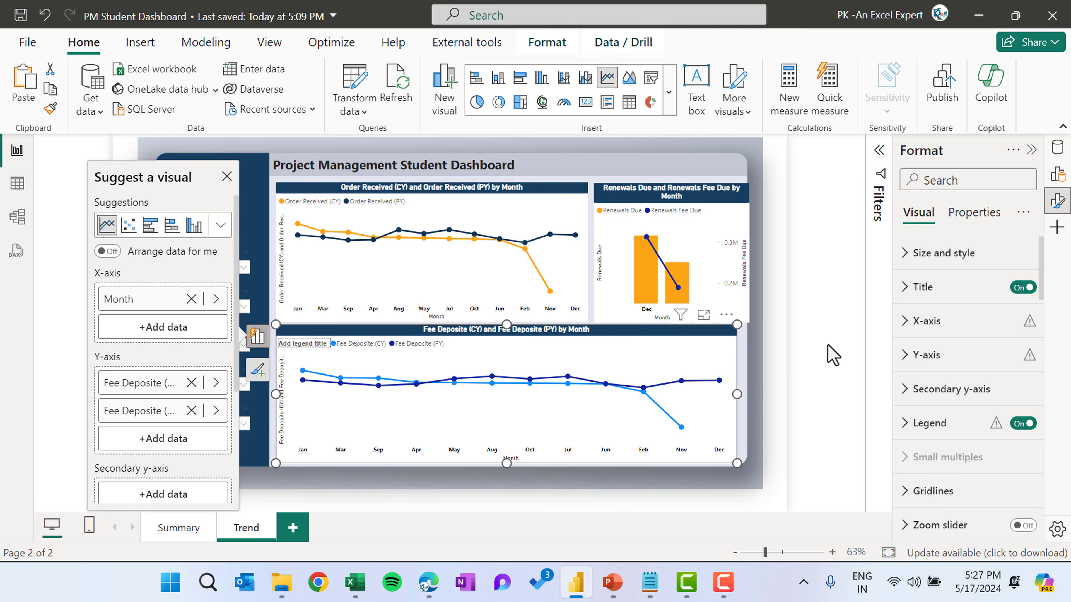
Set the Fee Deposite (CY) line colour to the recent orange
scroll(968, 431, down, 3)
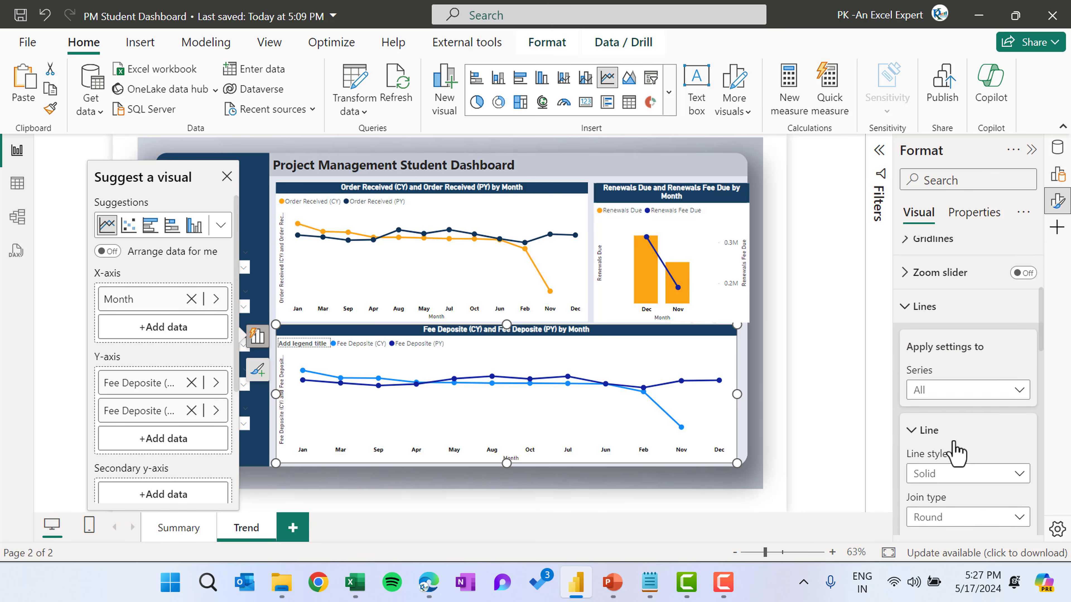
click(951, 390)
click(966, 429)
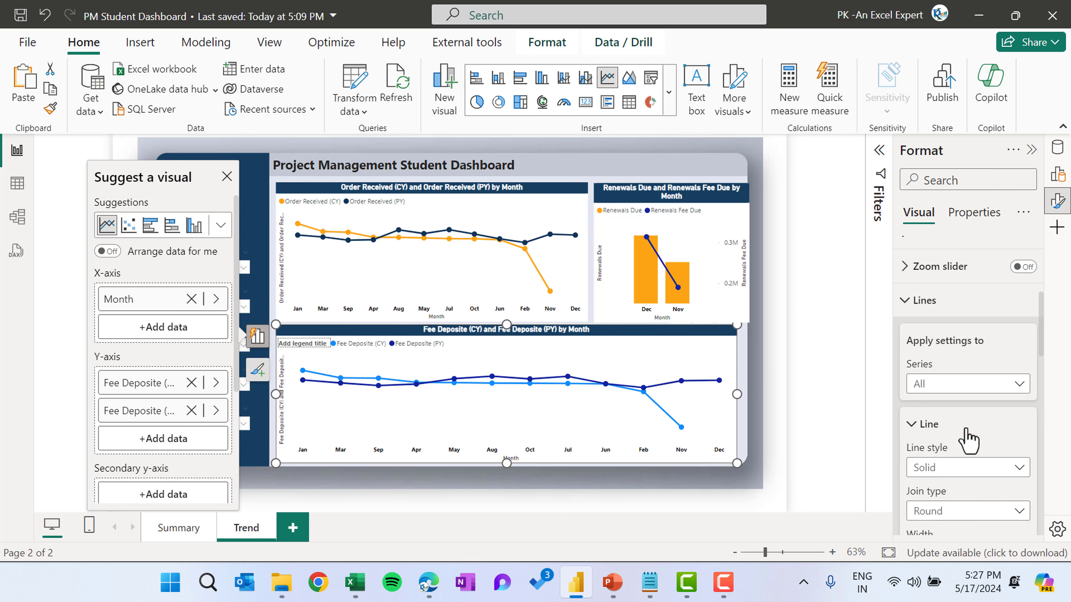
scroll(968, 439, down, 5)
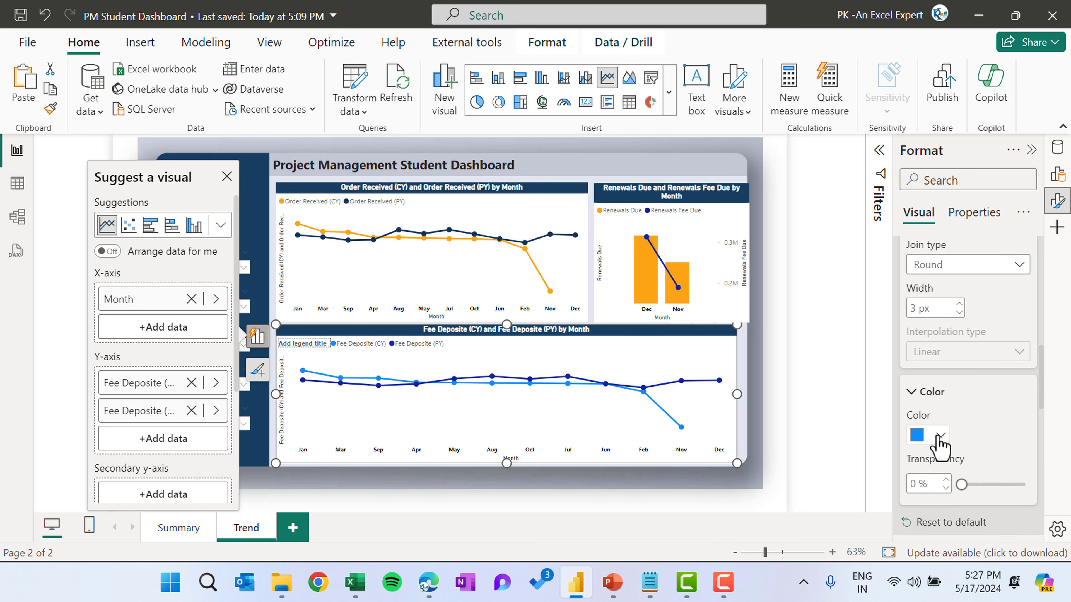
click(940, 438)
click(819, 357)
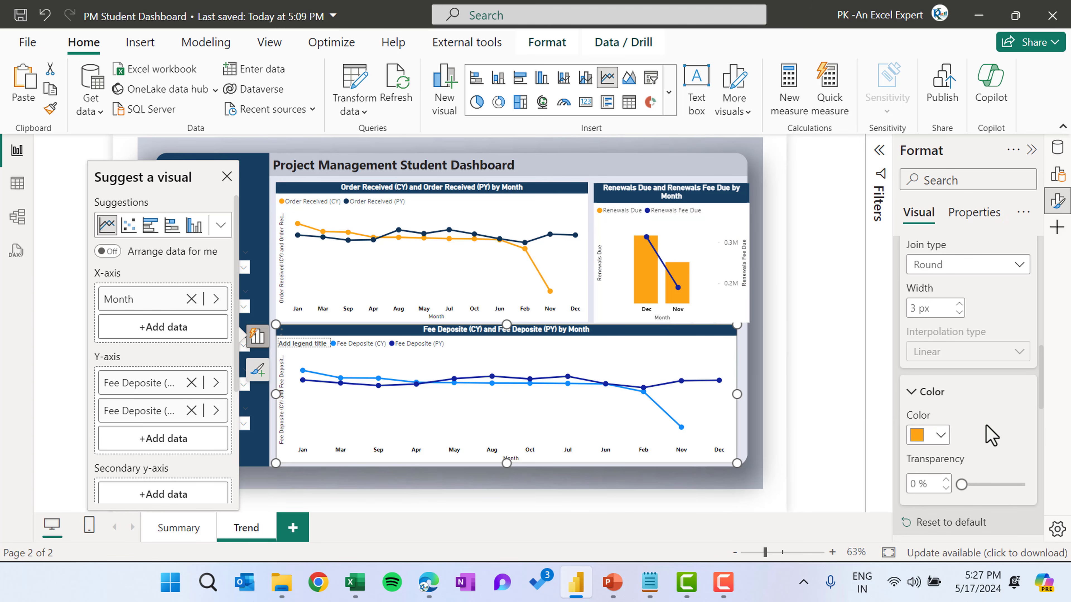
Set the Fee Deposite (PY) line colour to dark navy #0F3558
scroll(958, 337, up, 4)
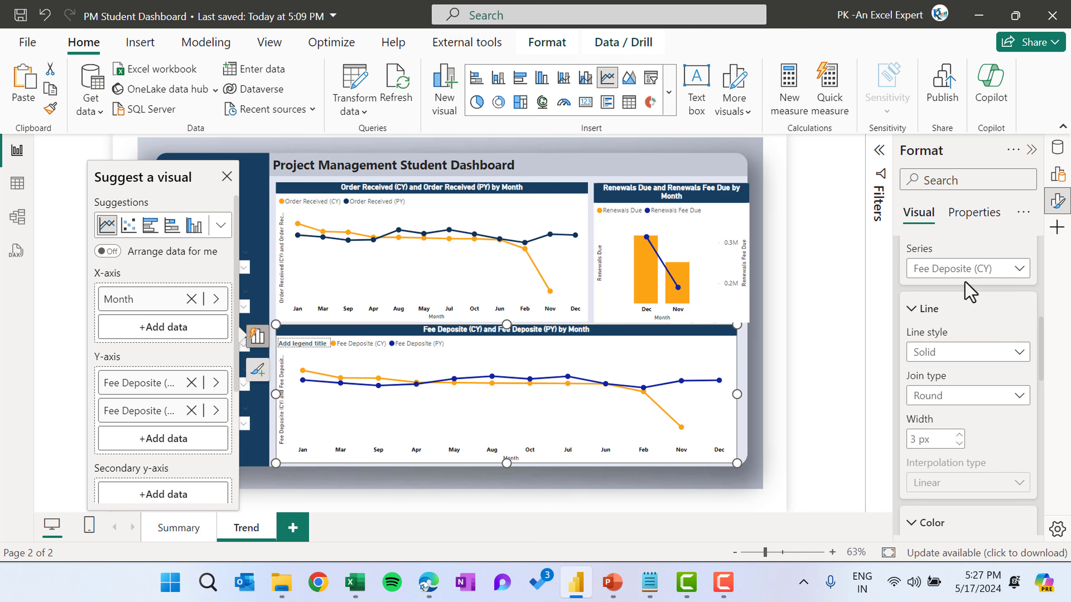
scroll(1011, 325, up, 1)
click(993, 324)
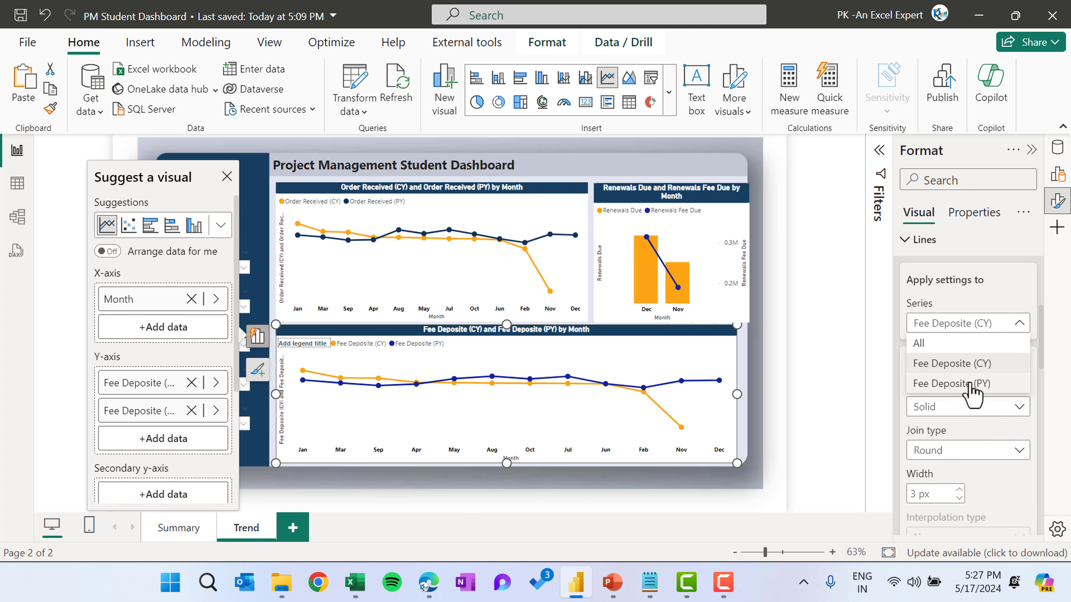
click(984, 425)
scroll(982, 426, down, 5)
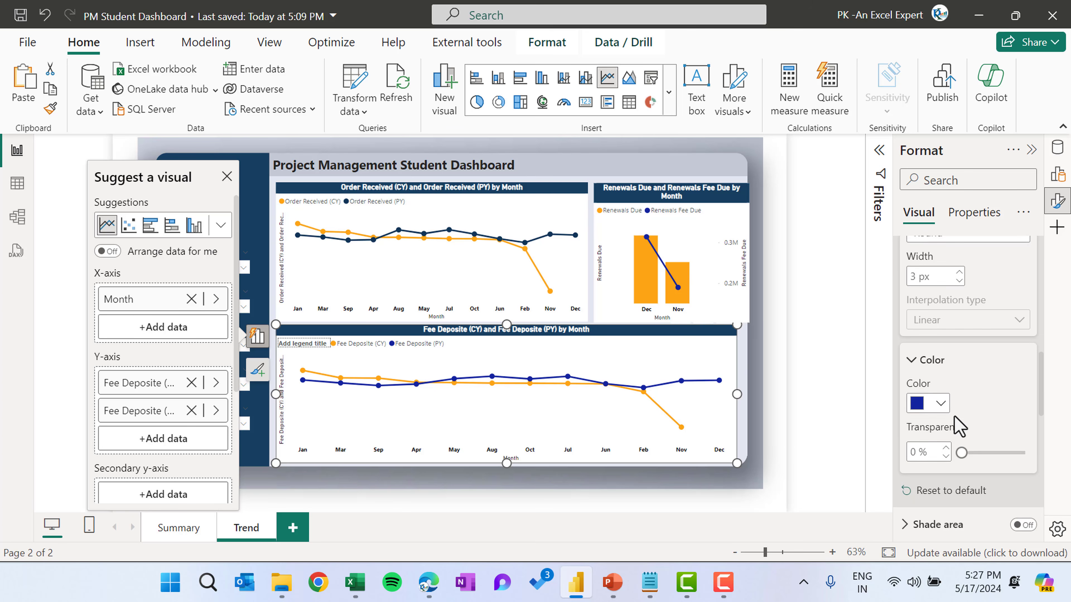
click(940, 405)
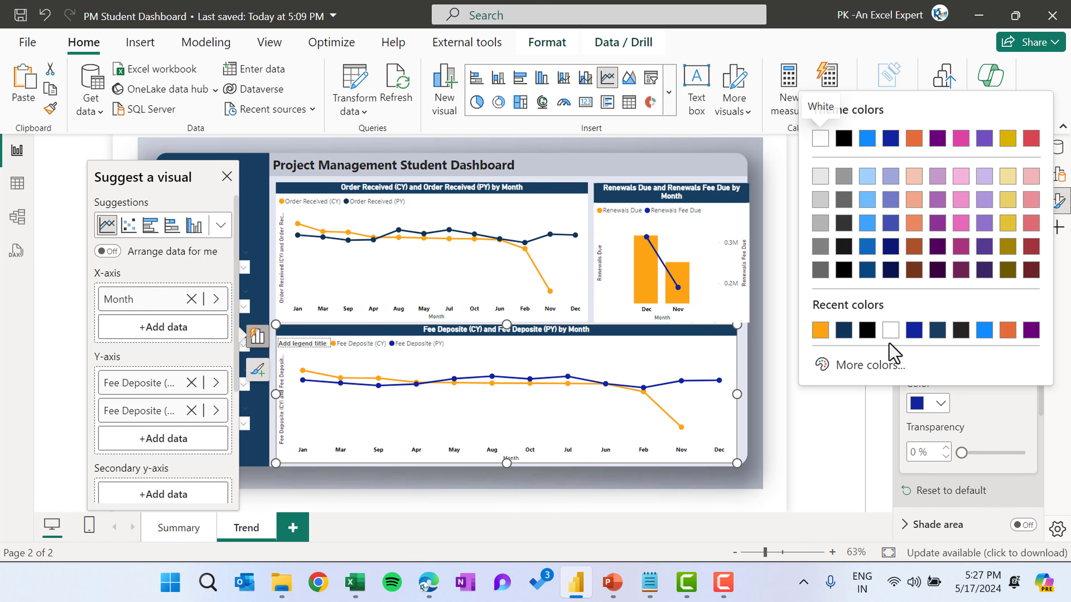
click(843, 330)
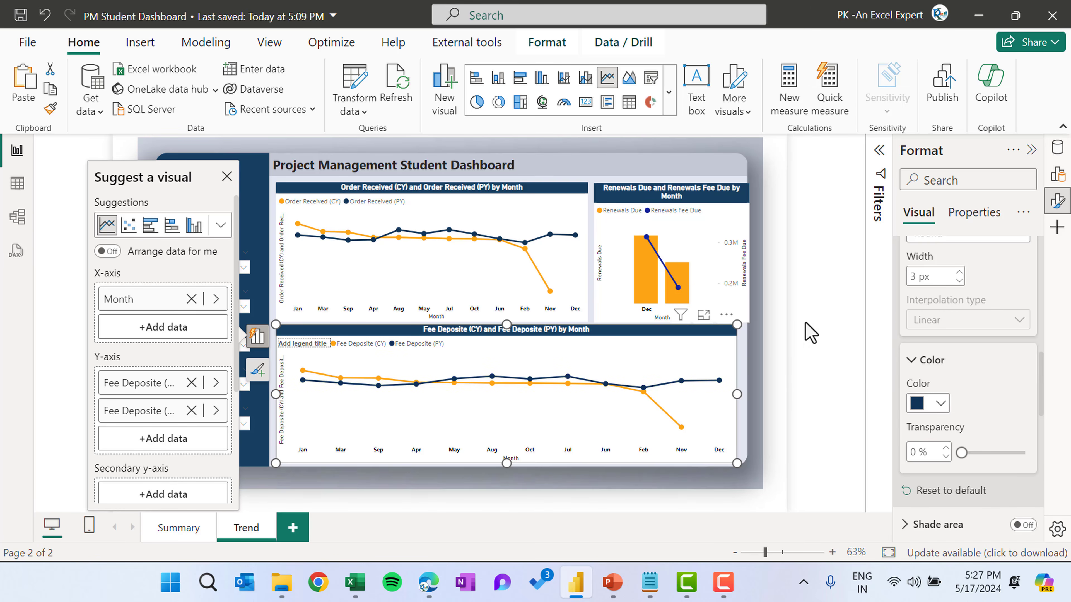
Adjust the widths of the renewals chart and the lower chart so their right edges align
click(819, 311)
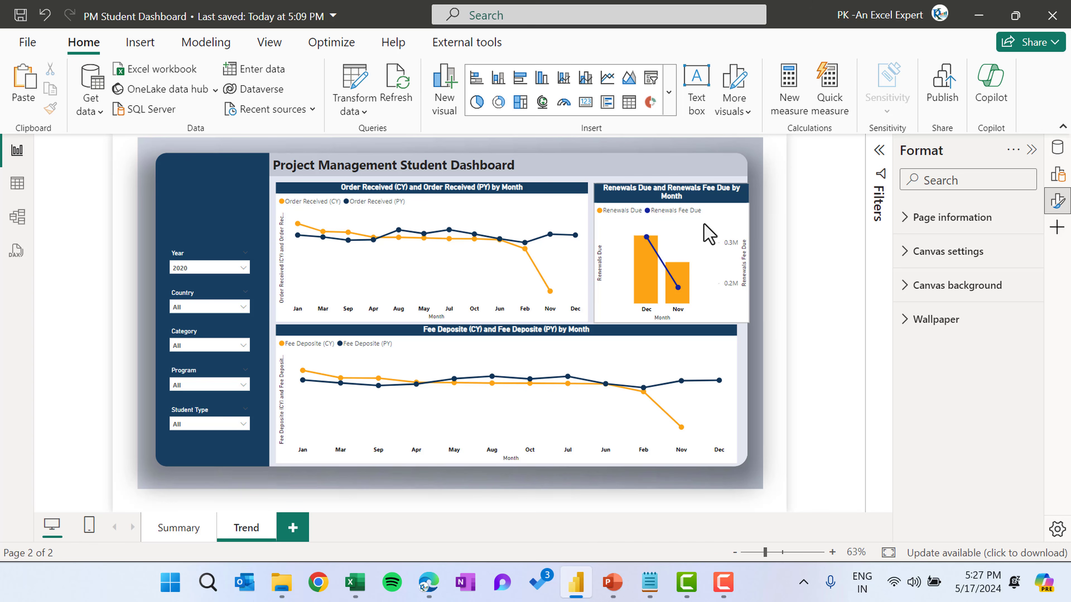
click(748, 250)
drag(750, 253, 734, 254)
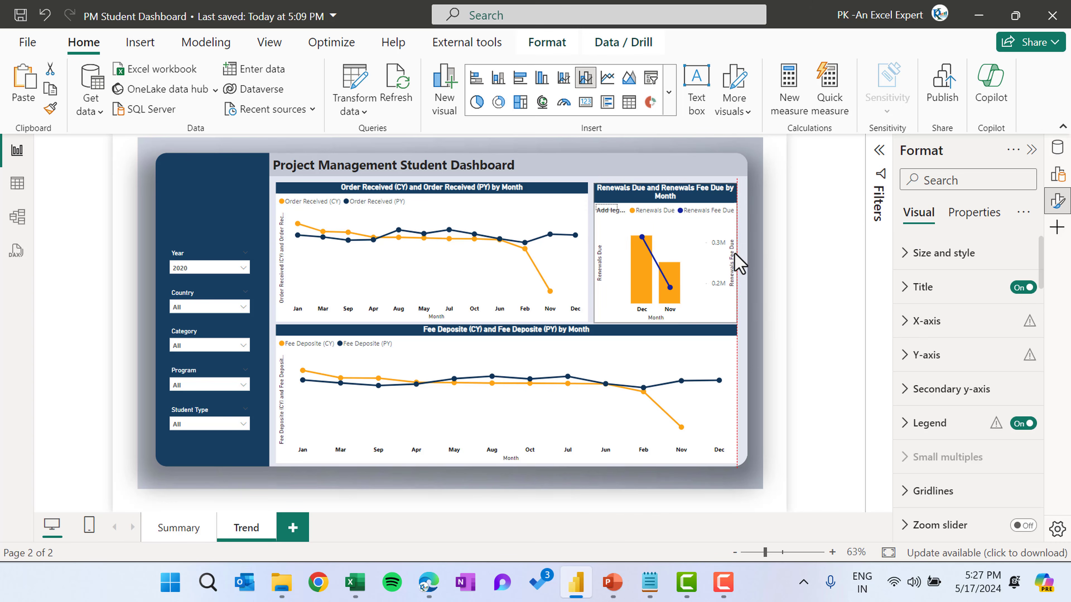
drag(737, 394, 746, 396)
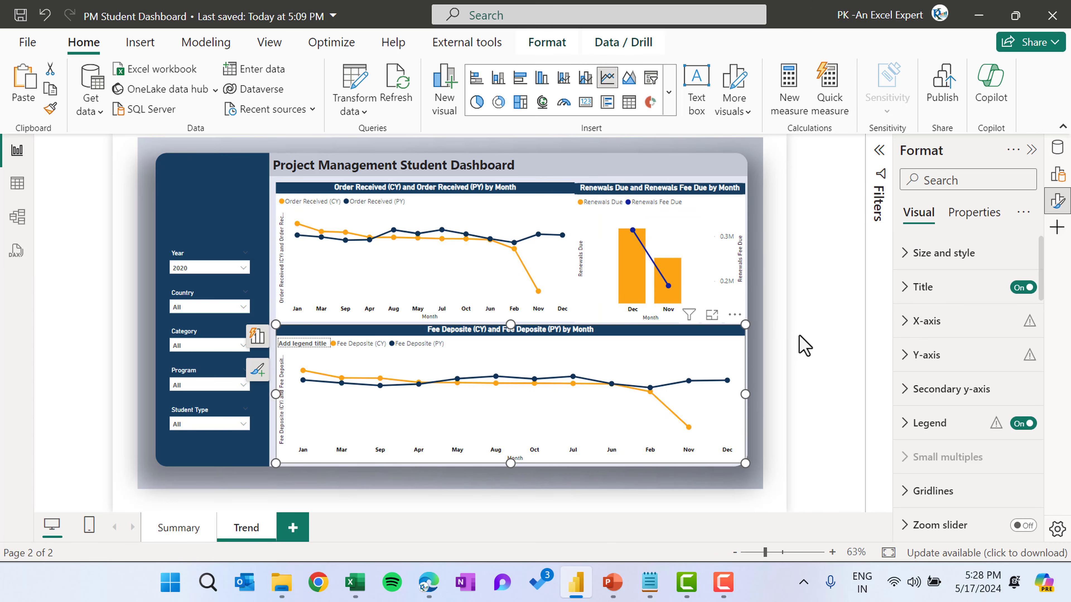
click(798, 336)
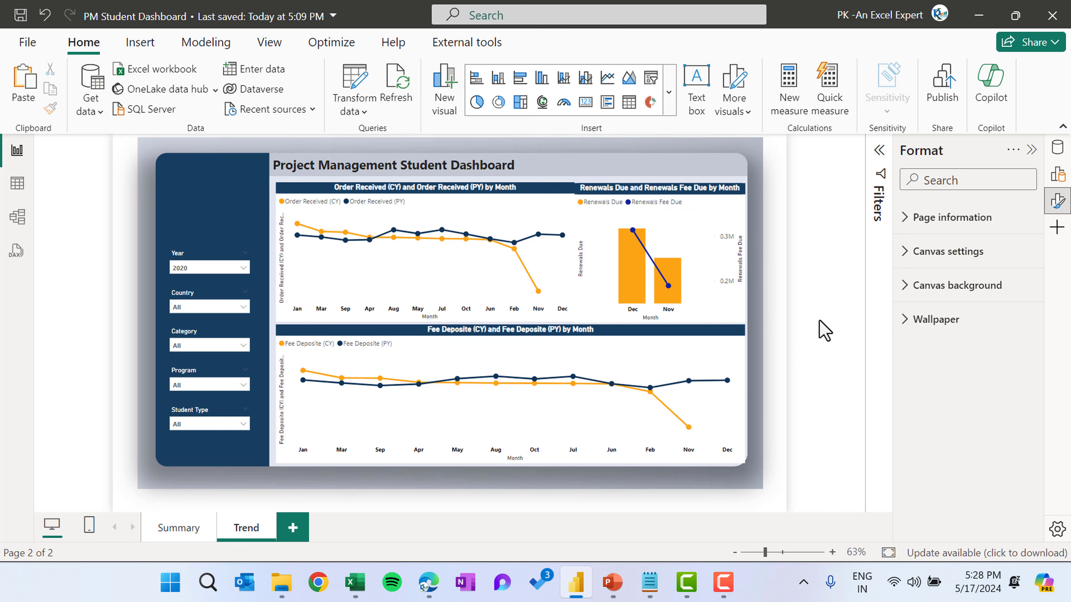
Duplicate the Trend page and rename the copy Details
right_click(248, 542)
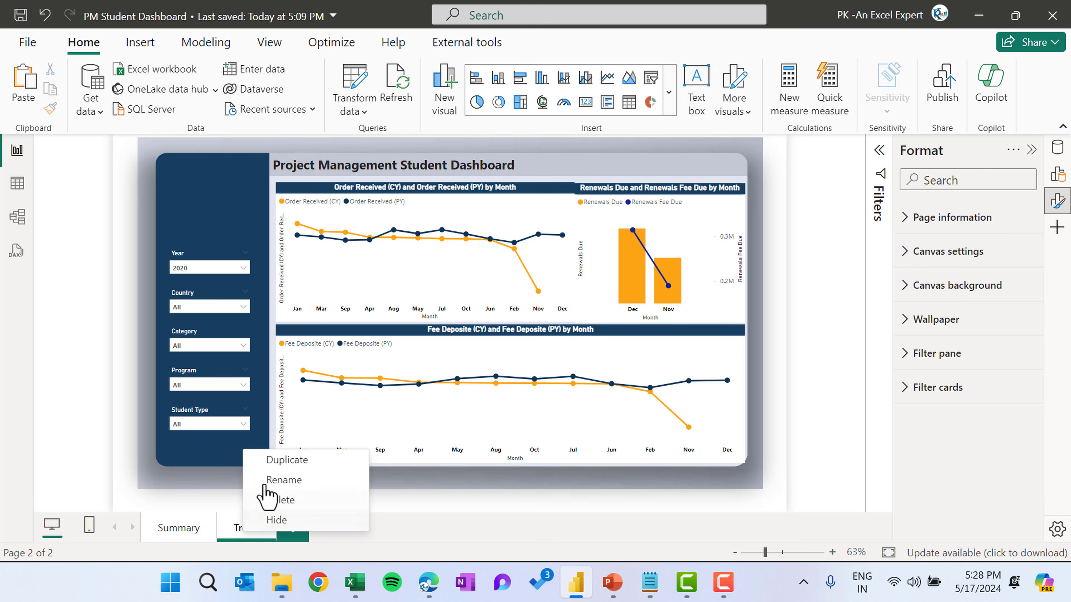
click(284, 462)
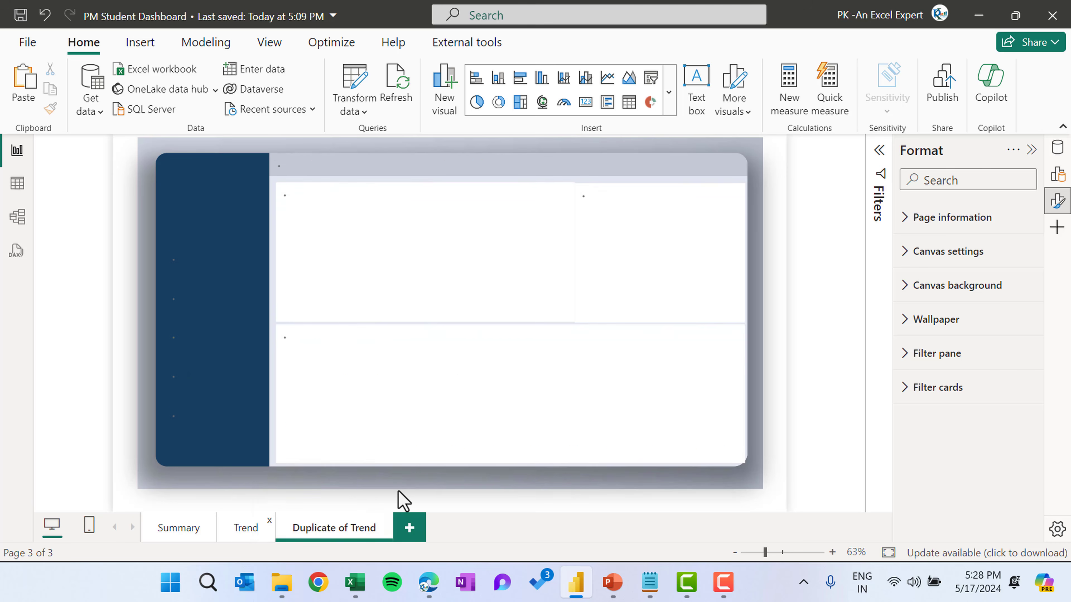
double_click(344, 526)
text(Deta)
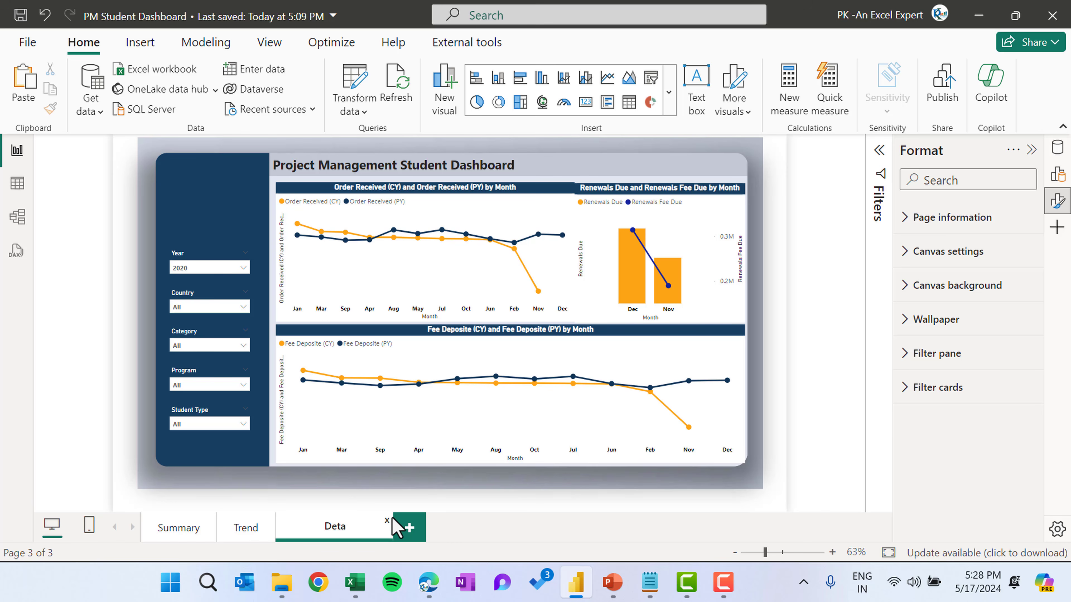
text(ils)
key(Return)
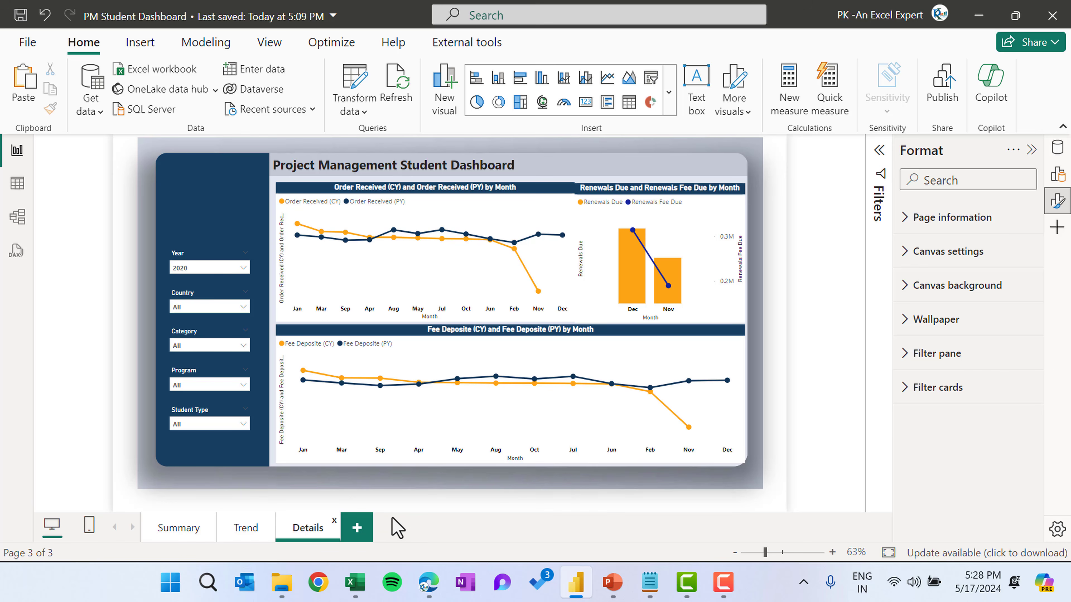
Delete the fee deposit line chart and the renewals combo chart from the Details page
click(670, 336)
key(Delete)
click(664, 195)
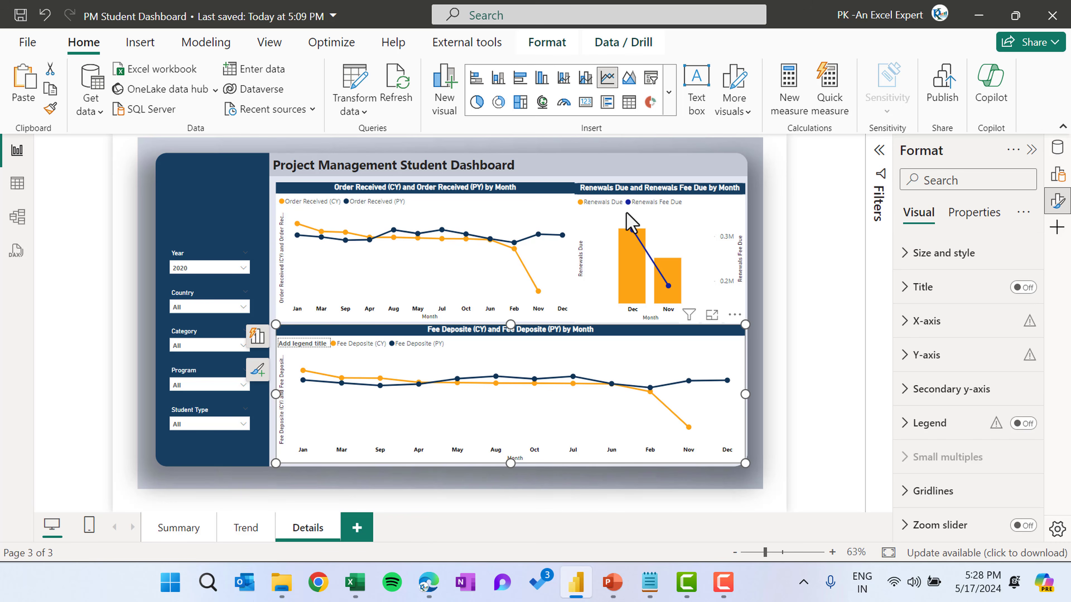
key(Delete)
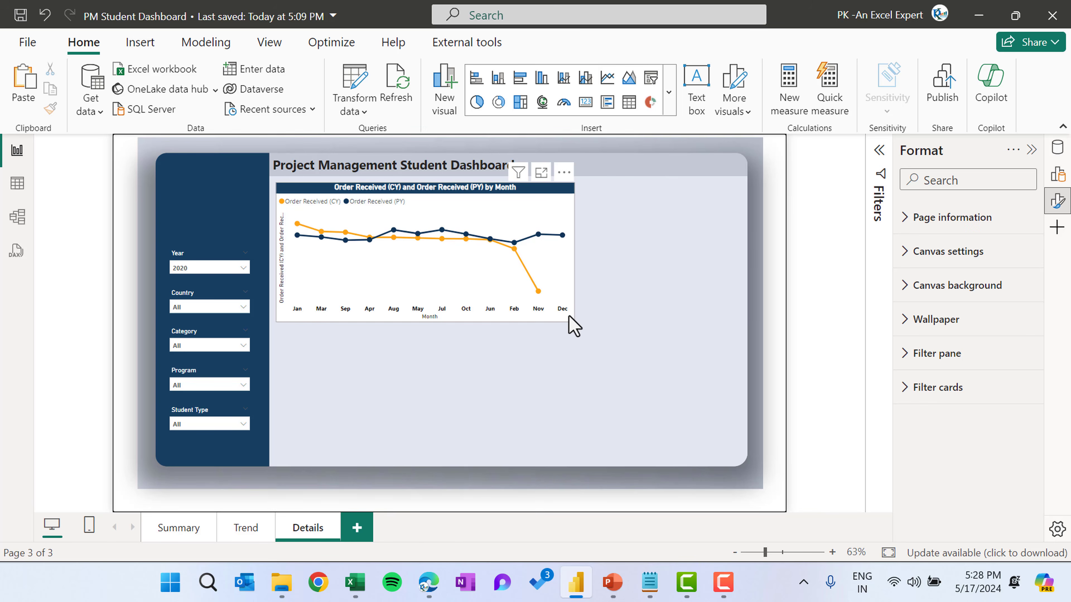
Enlarge the order received chart to fill the page area and convert it to a table visual
click(574, 323)
drag(574, 323, 739, 464)
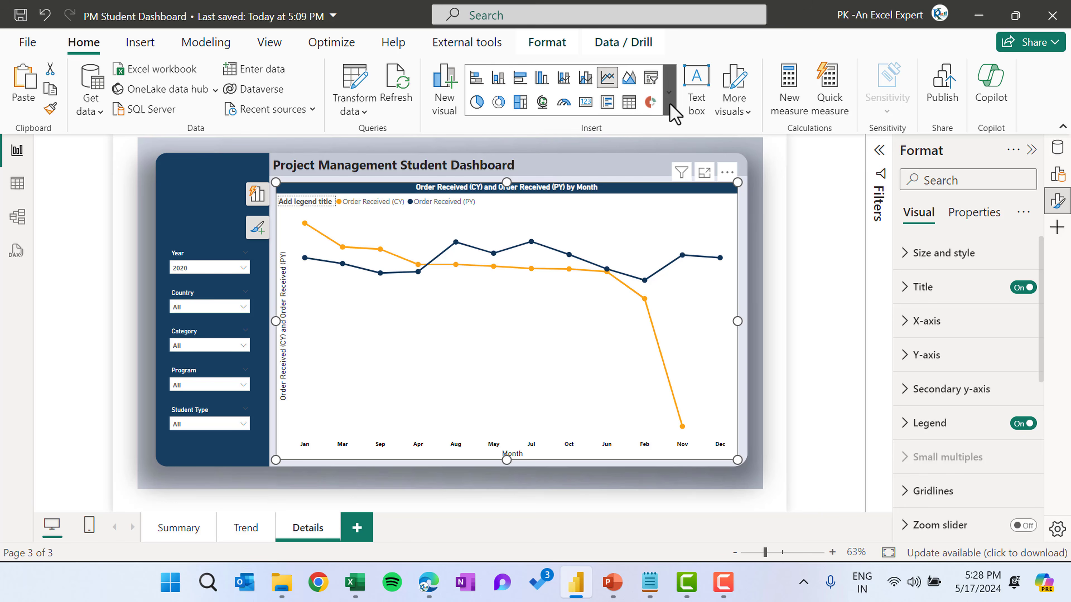
click(632, 110)
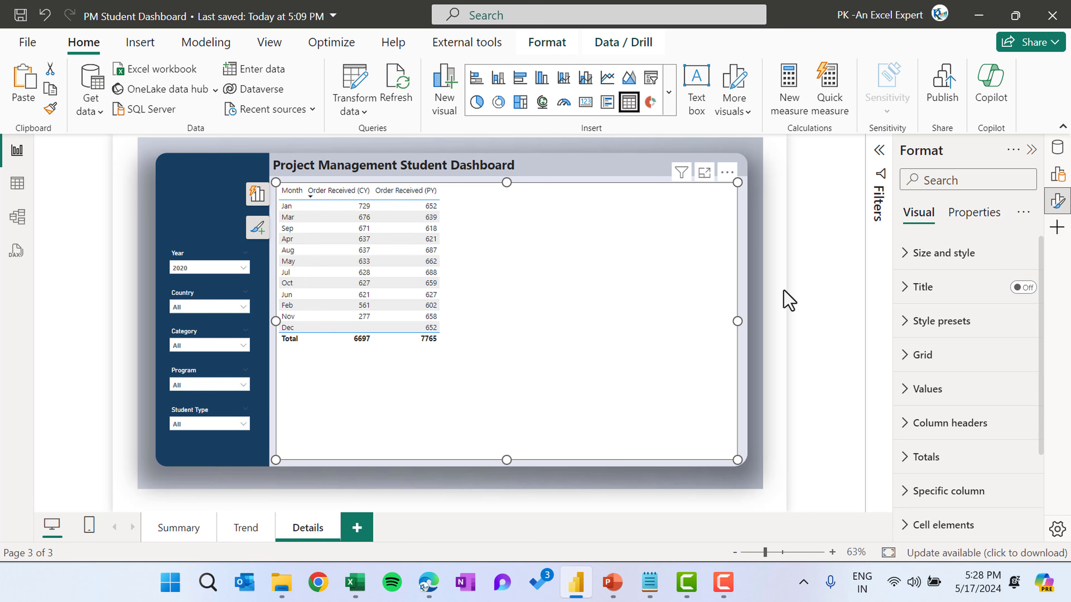
Remove the Month, Order Received (CY) and Order Received (PY) fields from the table
click(260, 195)
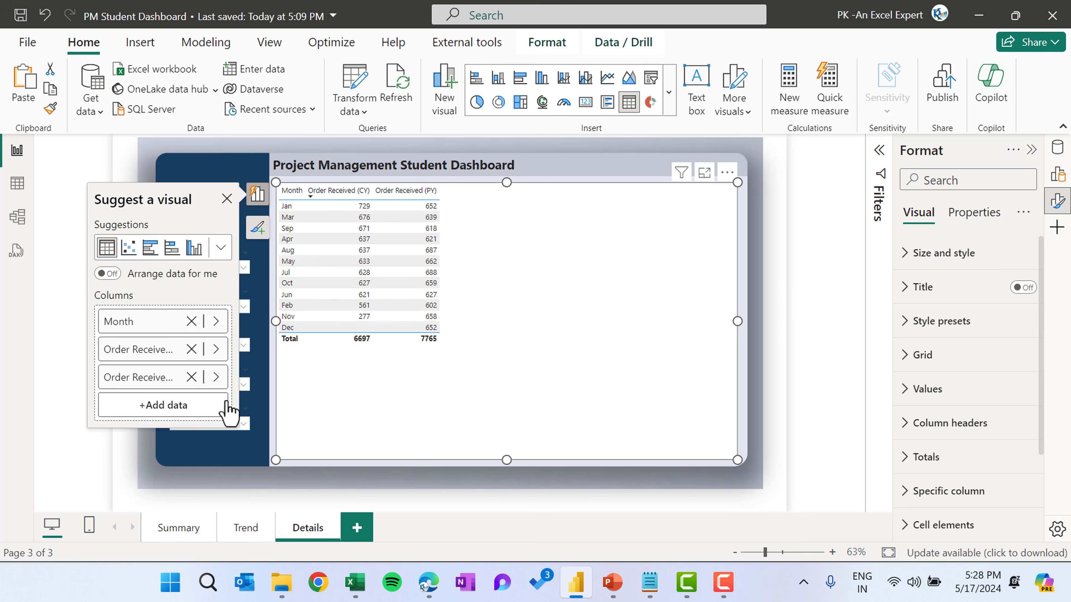
click(191, 377)
click(191, 349)
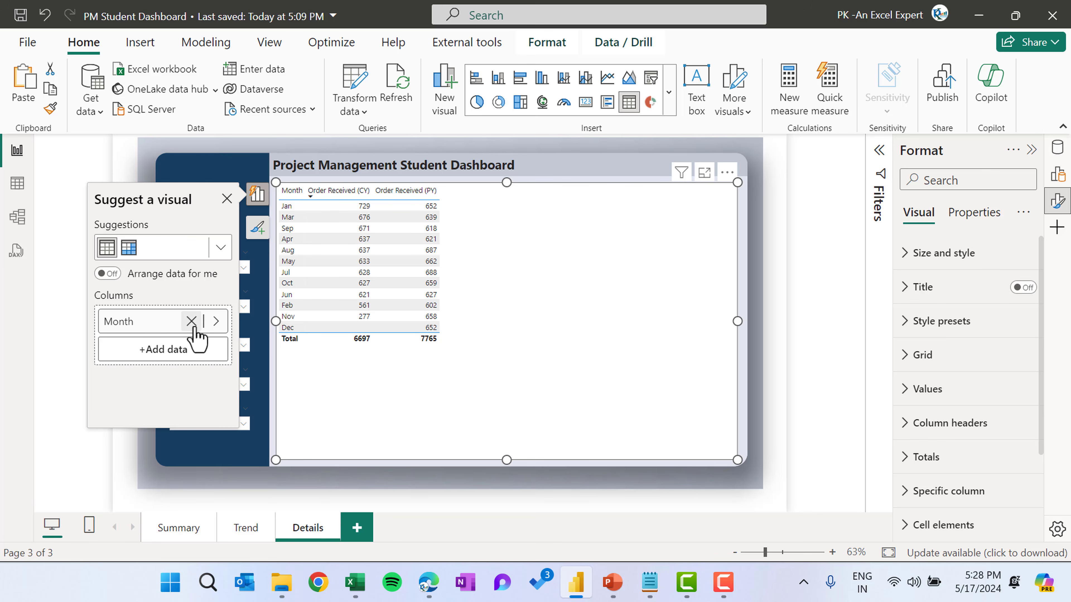
click(191, 322)
click(177, 332)
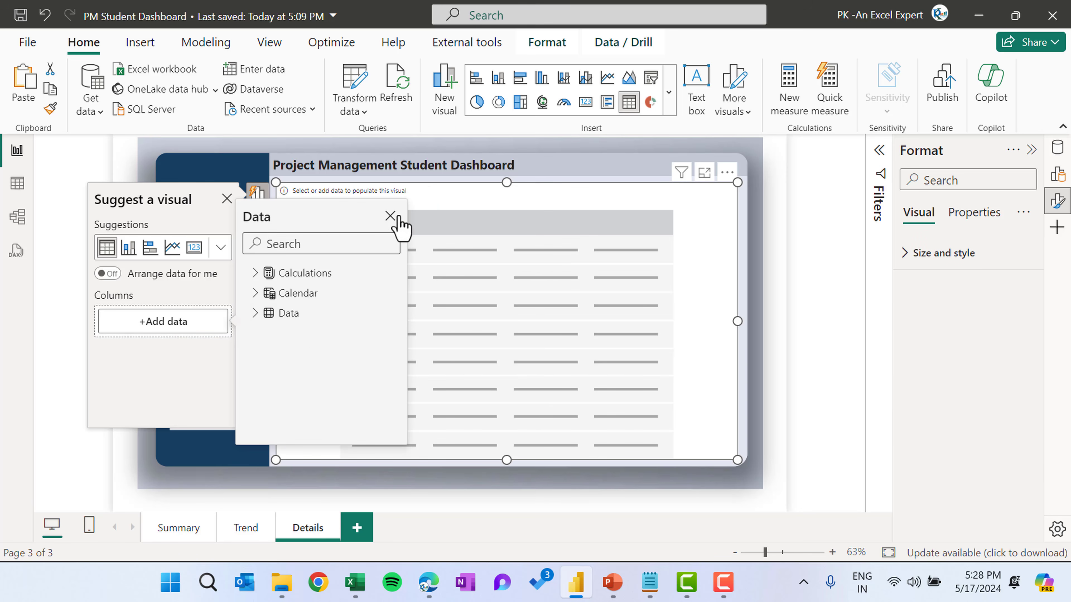
click(391, 216)
click(227, 199)
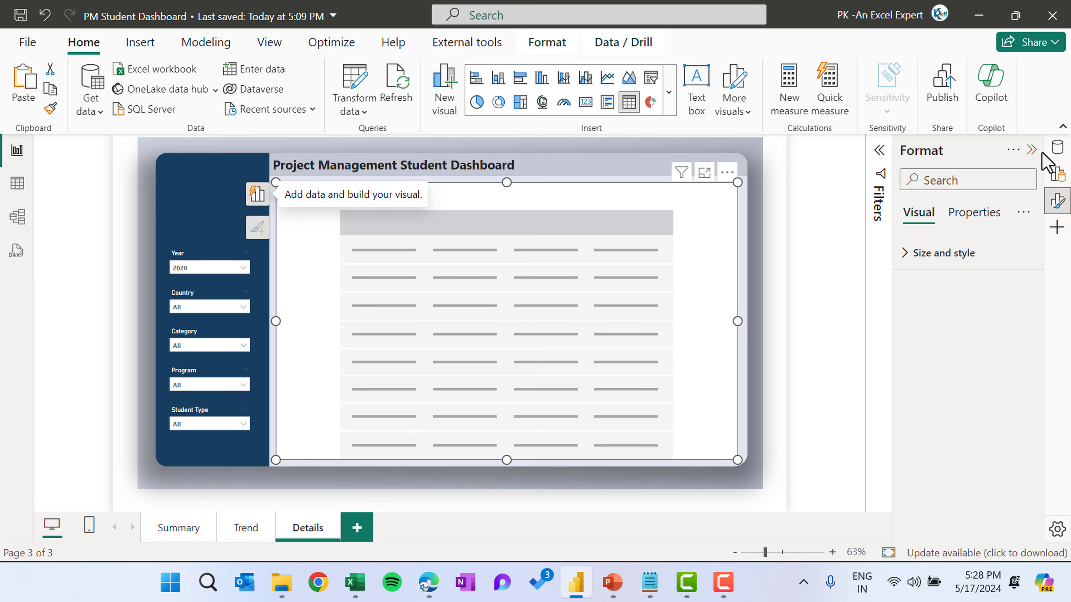
Add Country, Location, Program, Reference, Region, Category, Sector, Student Type and Due Fee fields to the table
click(1057, 147)
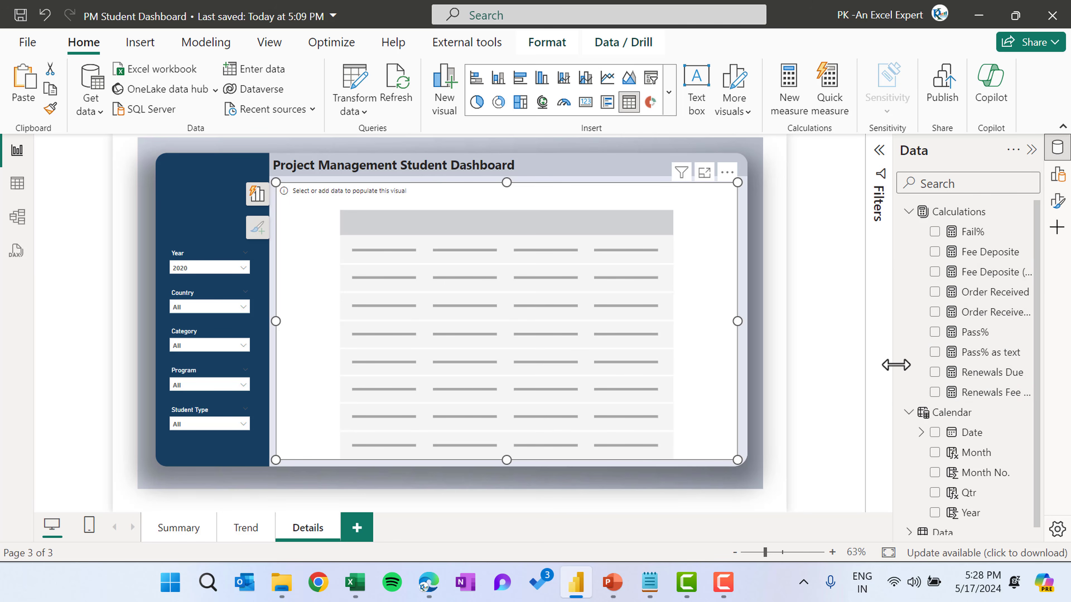
drag(892, 365, 830, 363)
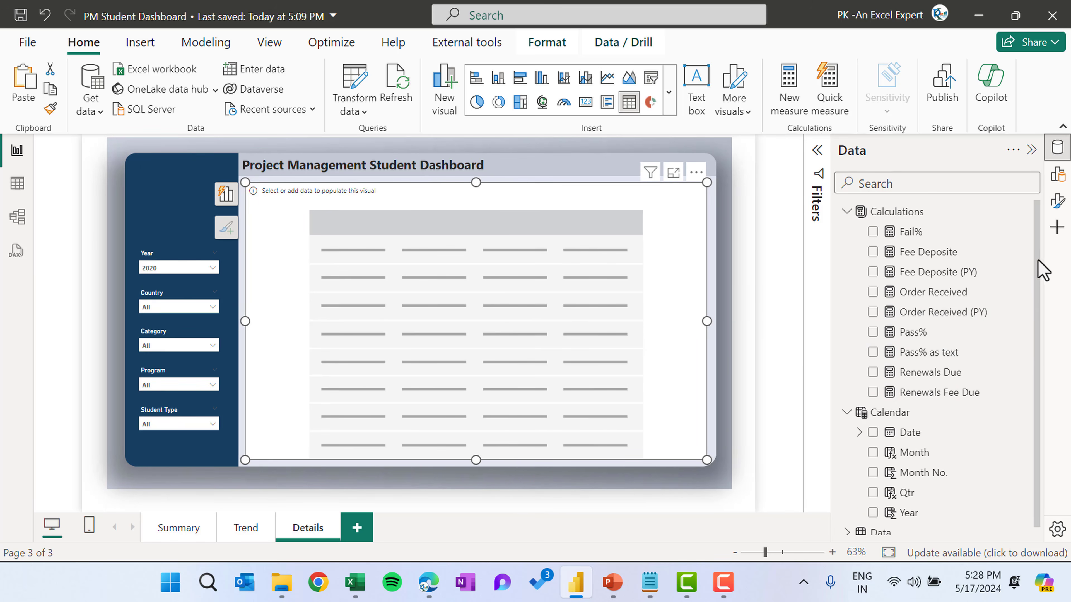
click(847, 526)
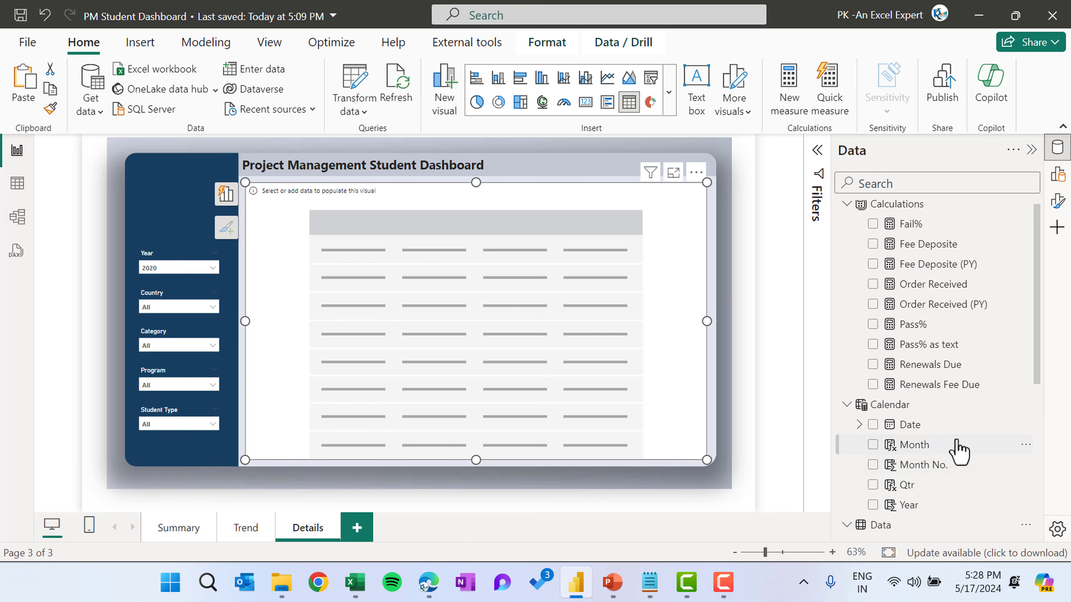
scroll(956, 447, down, 5)
click(872, 349)
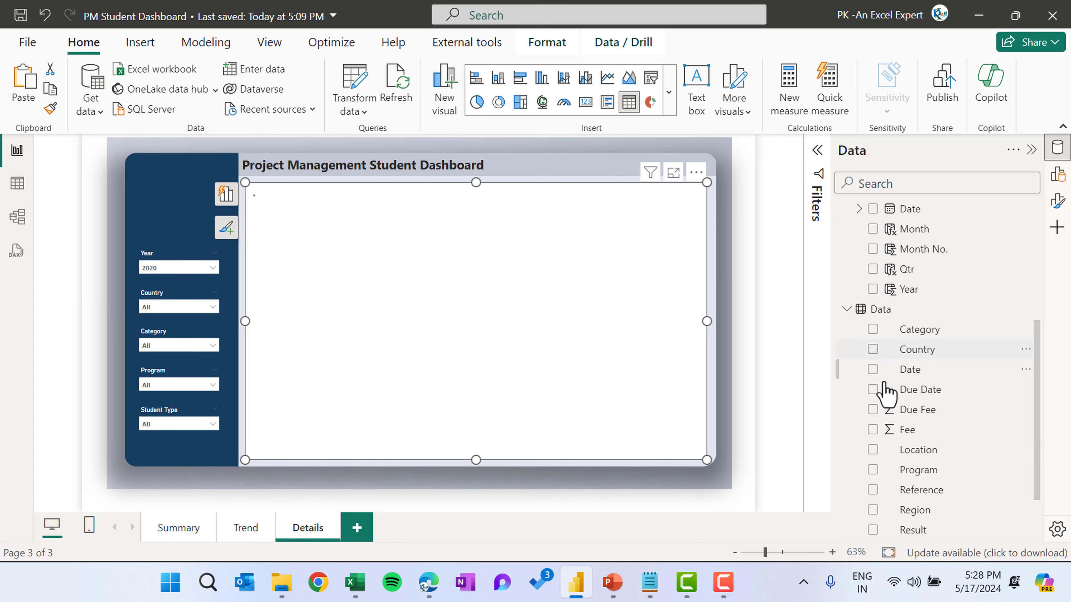
scroll(881, 404, down, 2)
click(878, 397)
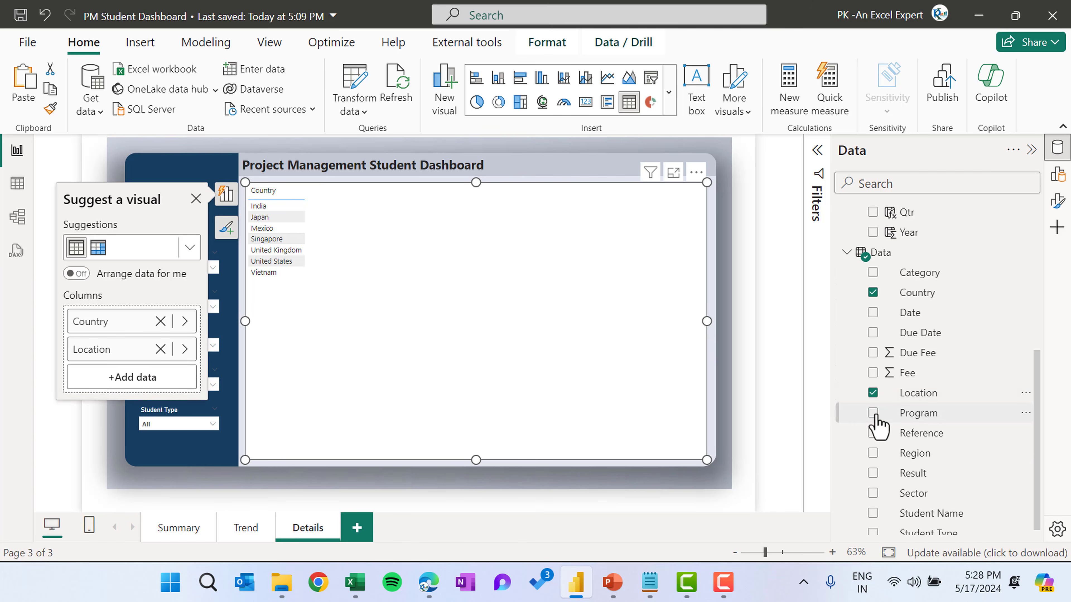
click(877, 414)
click(878, 433)
click(873, 454)
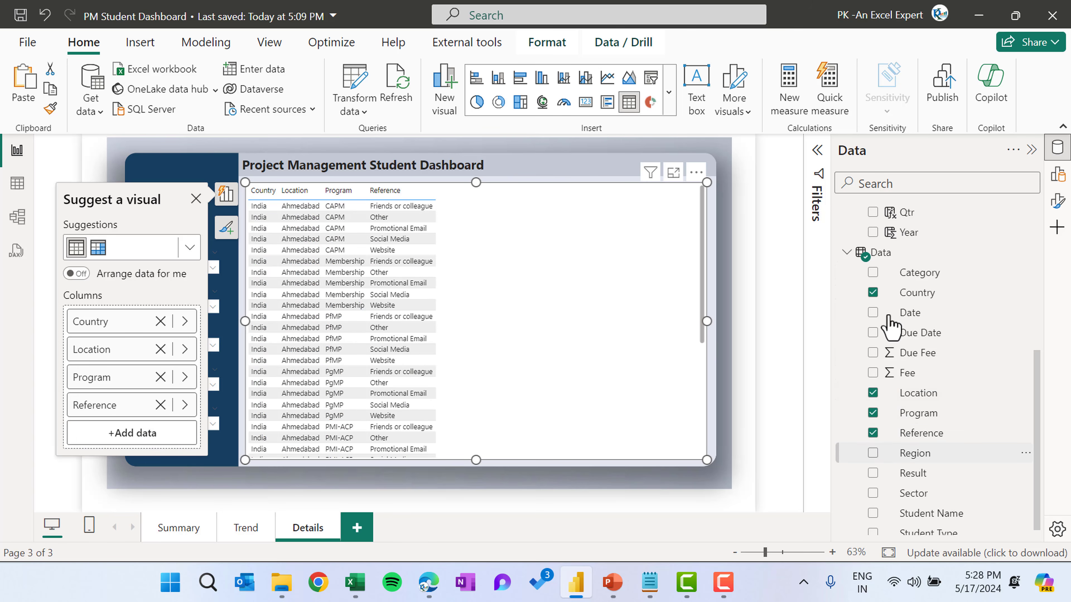
click(872, 272)
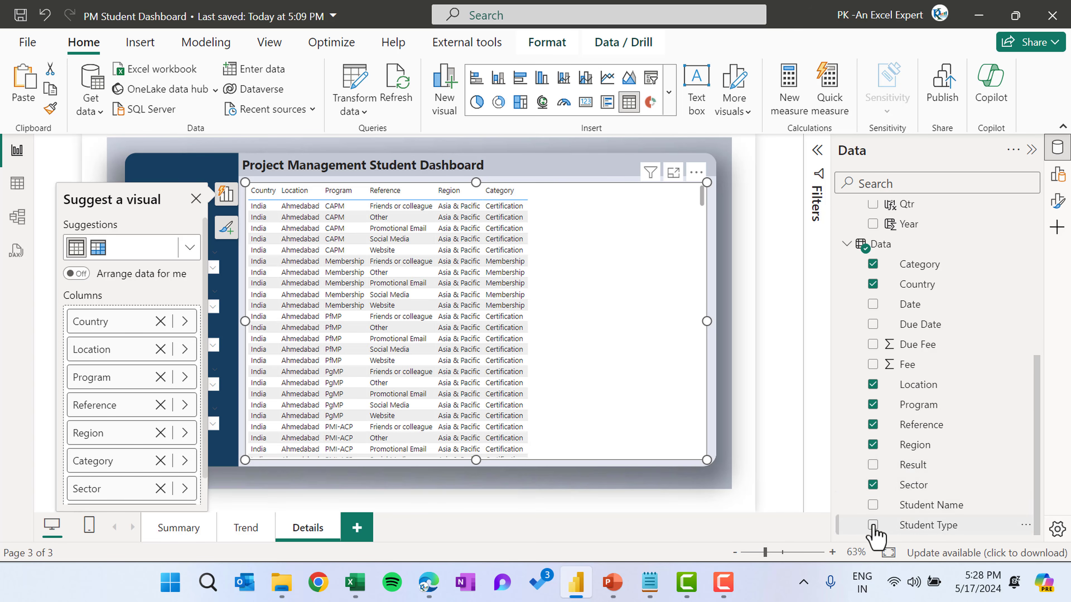
click(872, 364)
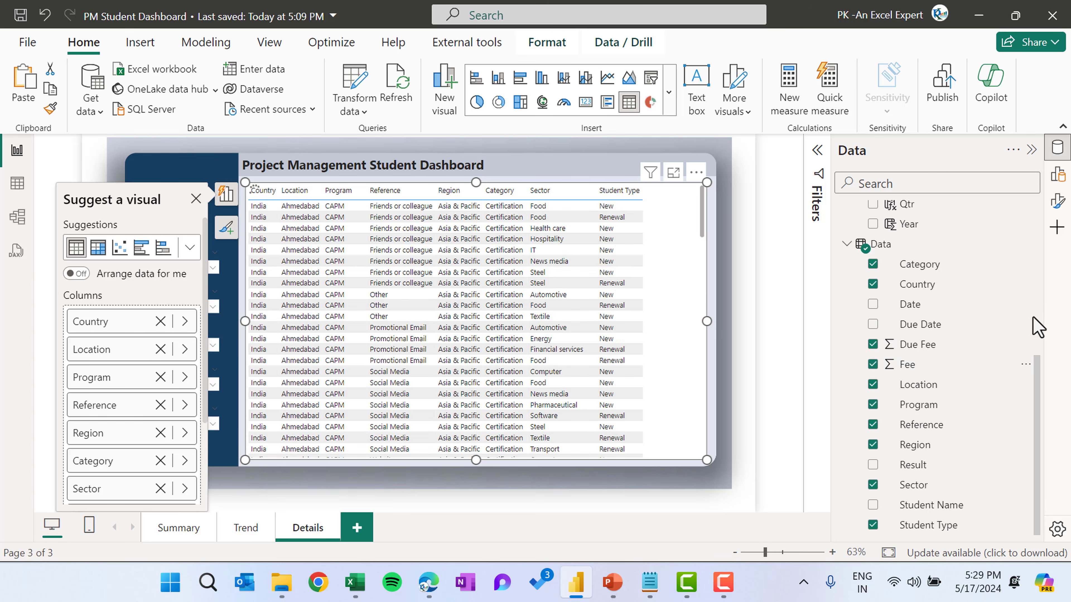
Add the Pass% and Order Received measures to the table
scroll(923, 287, up, 5)
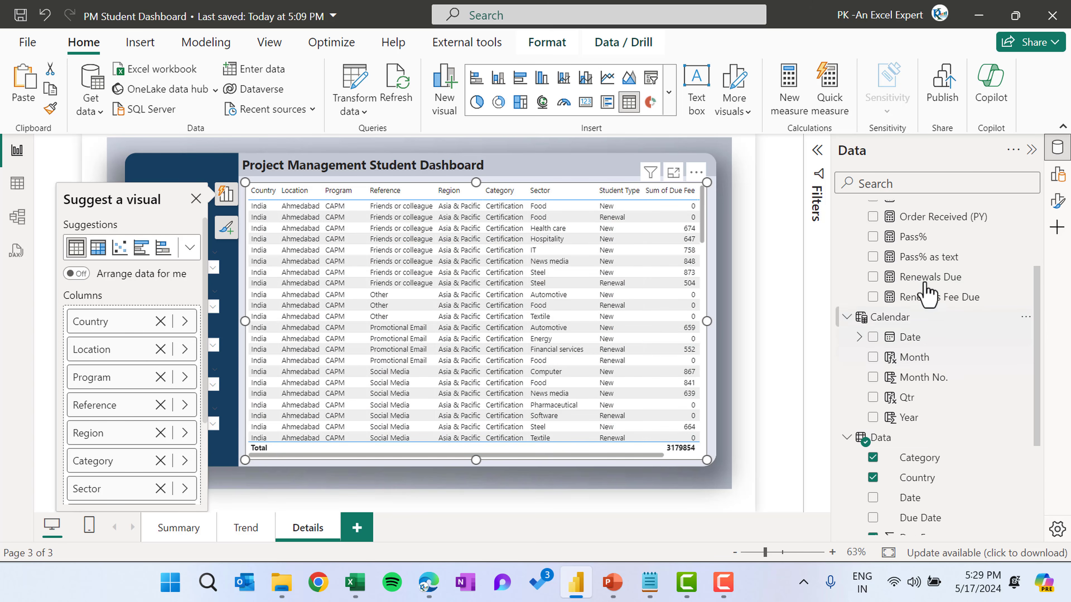
click(911, 288)
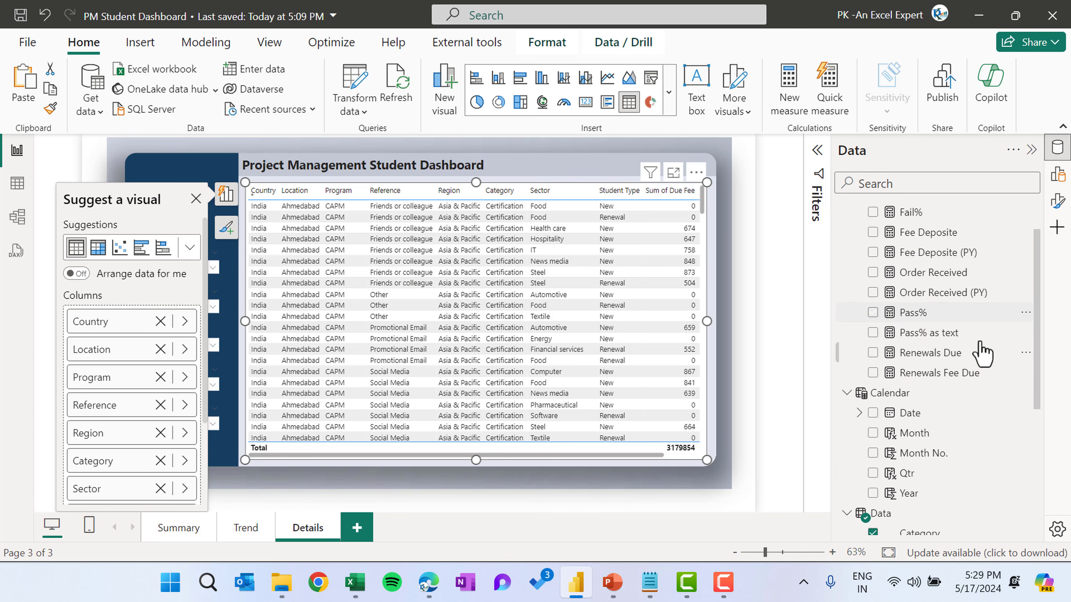
scroll(974, 362, up, 2)
scroll(915, 315, up, 1)
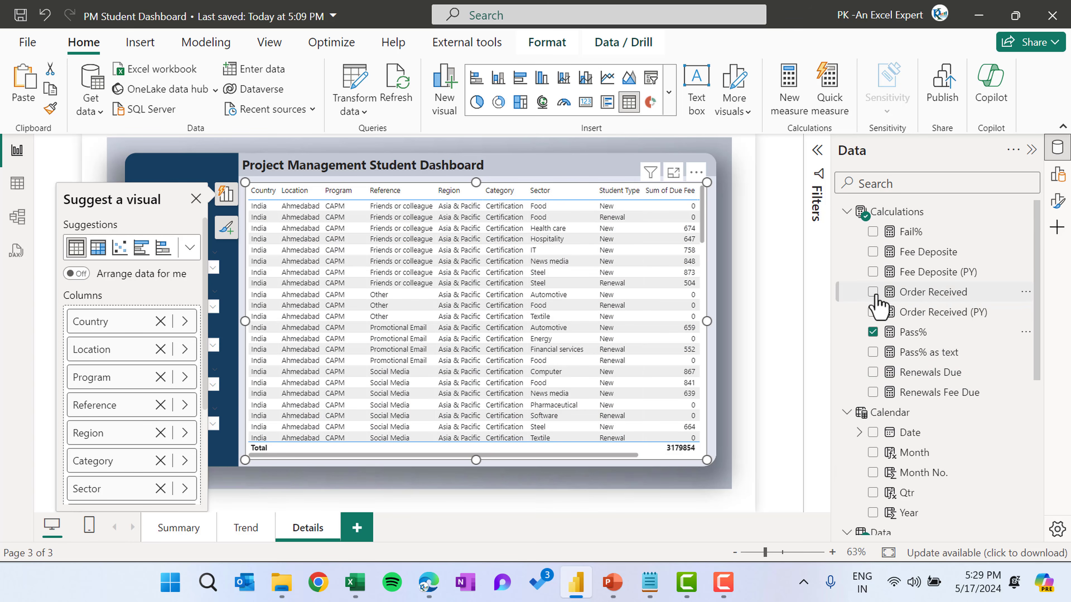
click(944, 297)
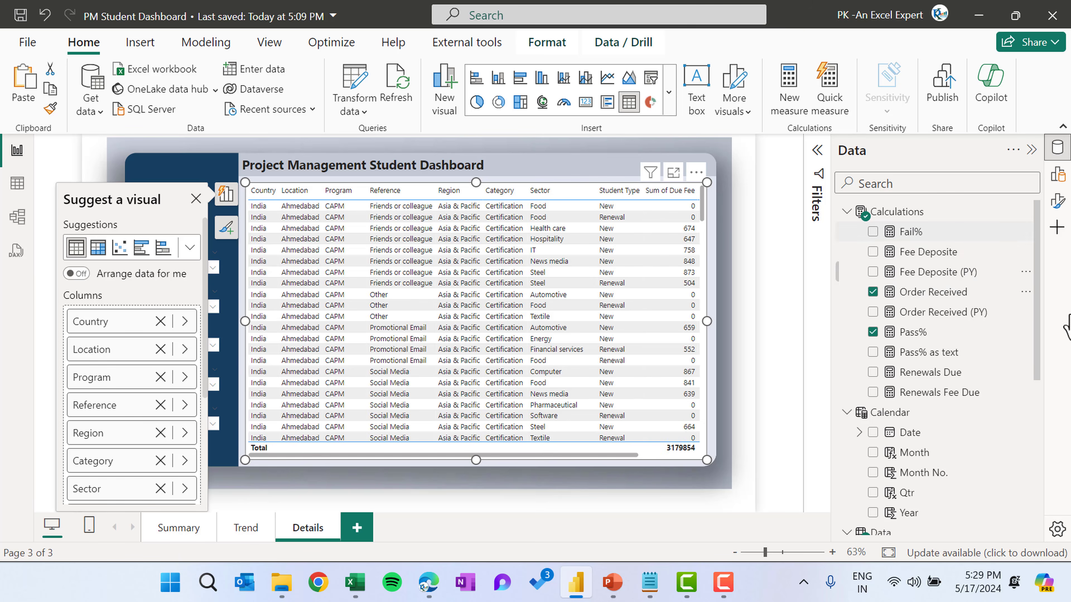
click(1032, 152)
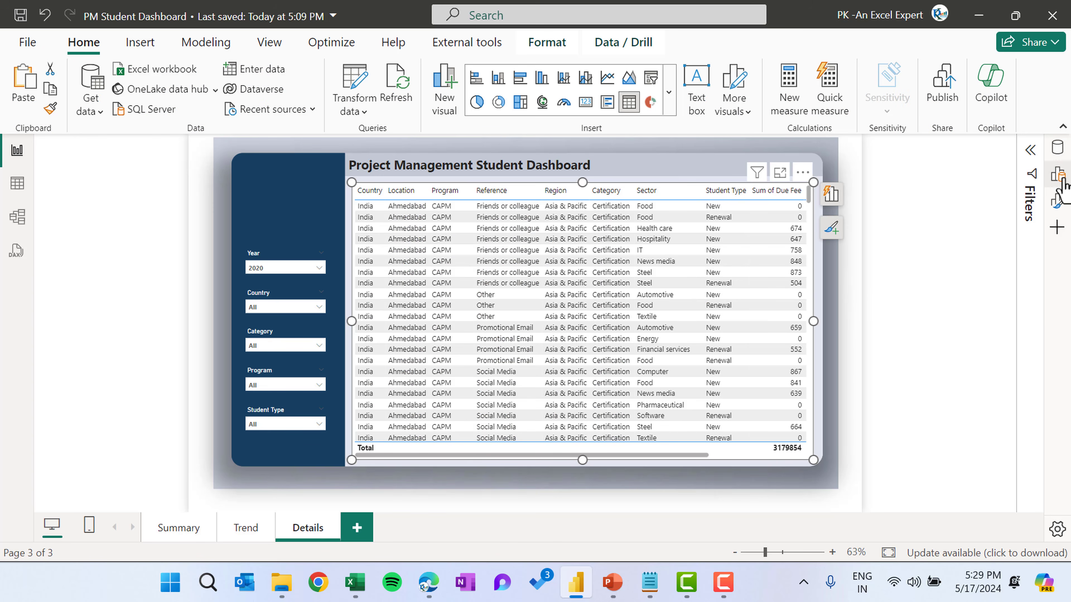
Apply the Minimal style preset to the table
click(1058, 202)
click(1058, 203)
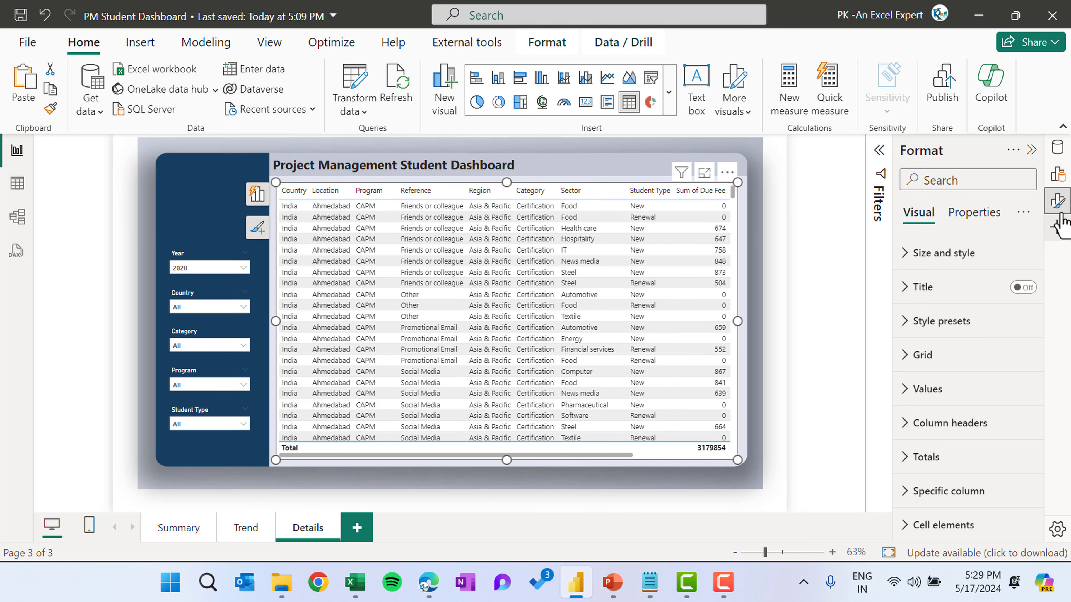
click(955, 333)
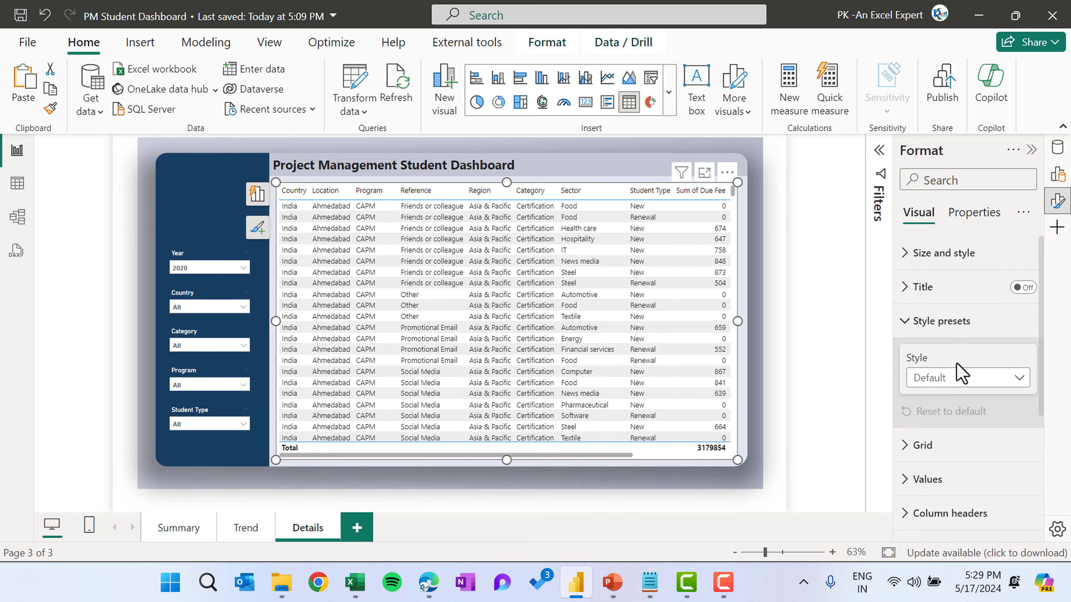
click(955, 379)
click(954, 223)
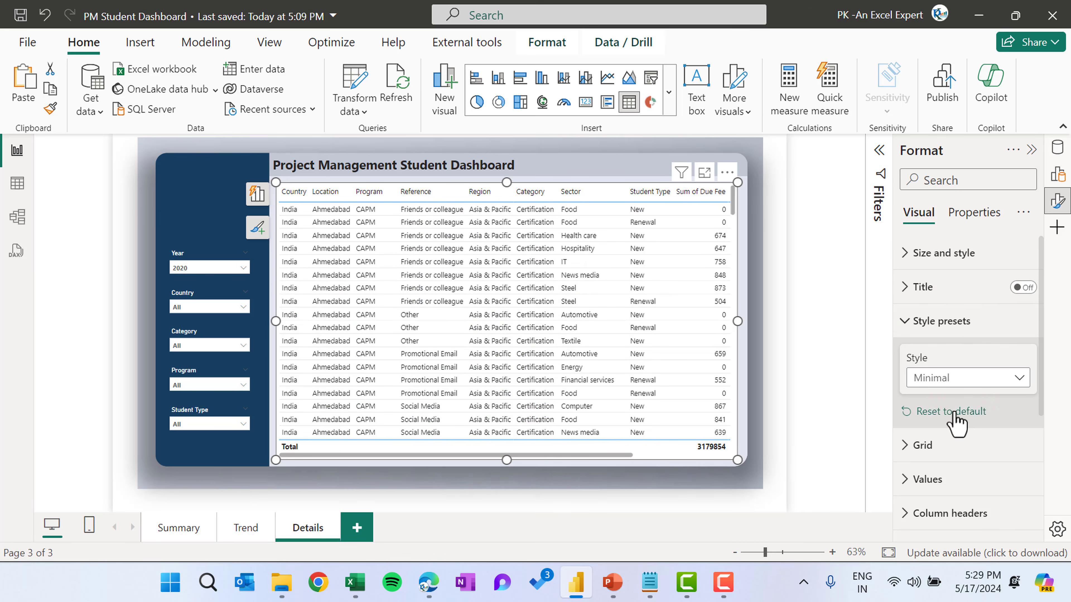
Format the table's column headers with bold text and an orange background
scroll(956, 396, down, 5)
click(954, 346)
scroll(965, 404, down, 2)
scroll(969, 420, down, 1)
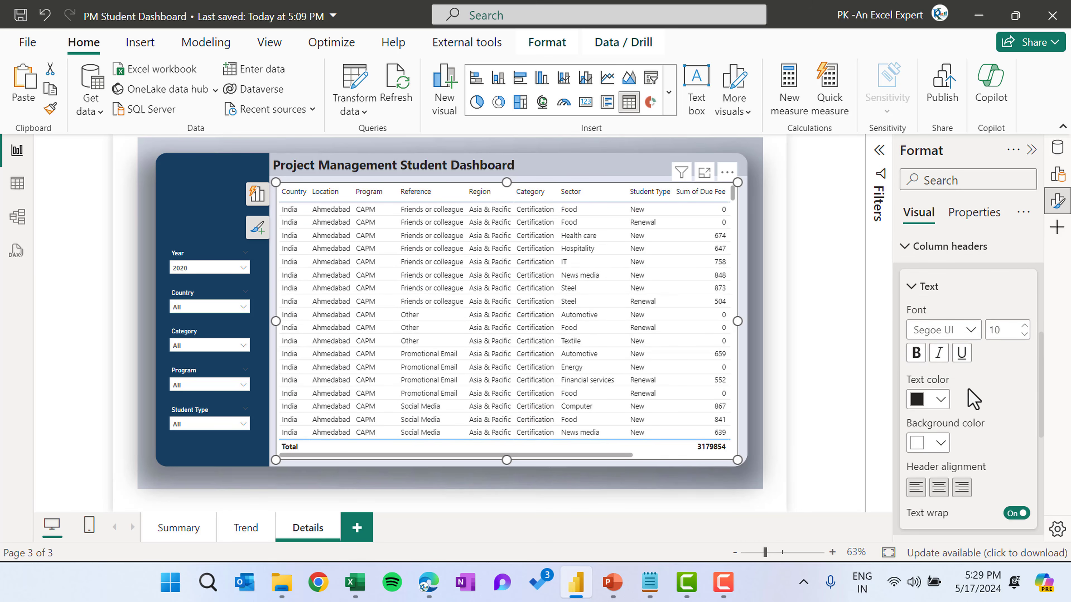
click(940, 400)
click(941, 442)
click(941, 443)
click(867, 371)
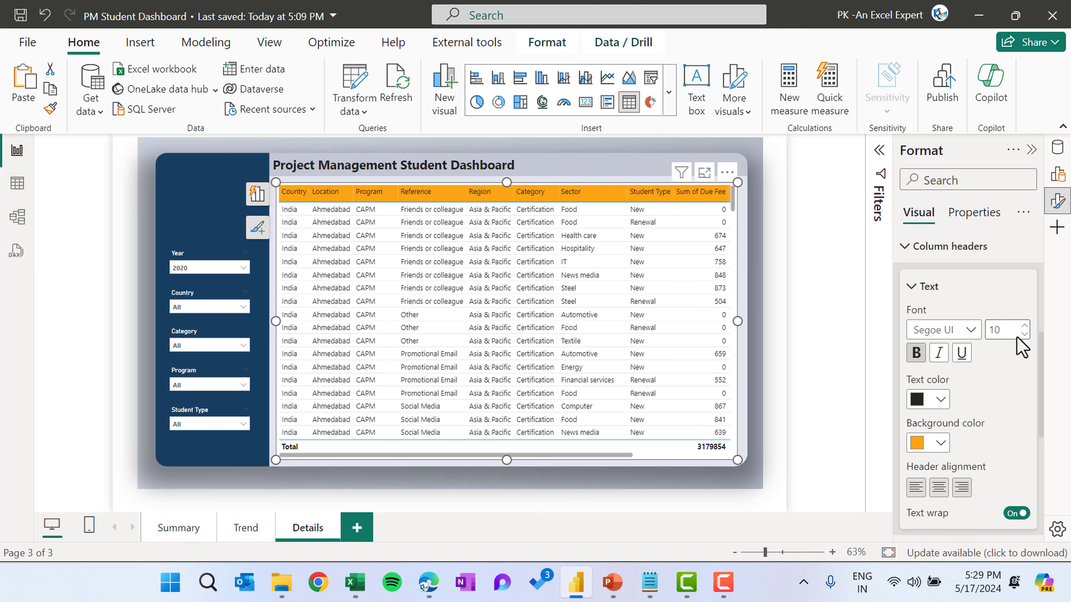
click(822, 214)
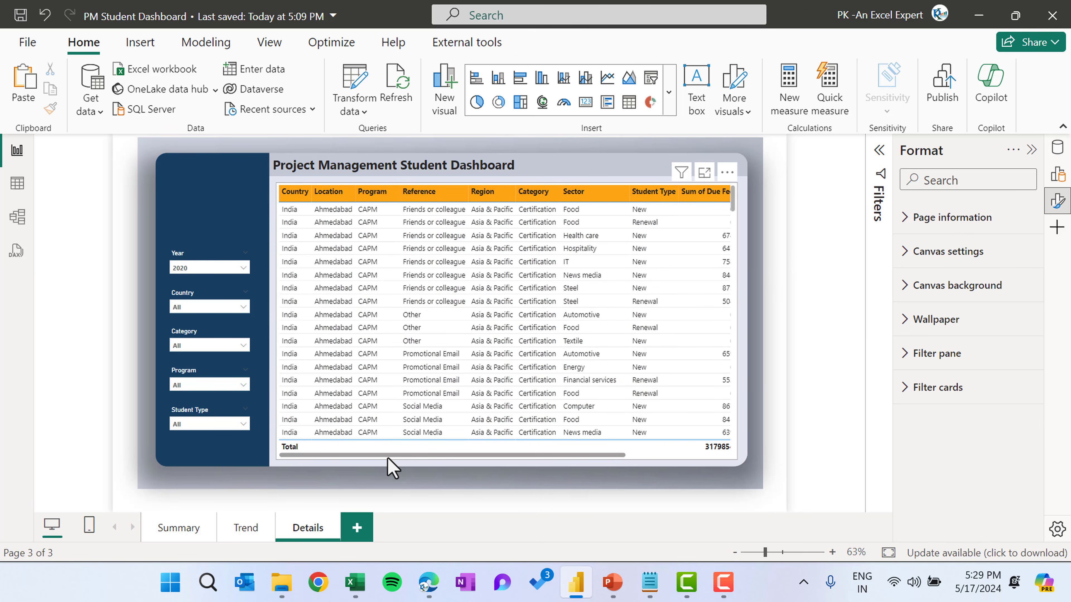
Change the table visual into a matrix
drag(417, 456, 379, 437)
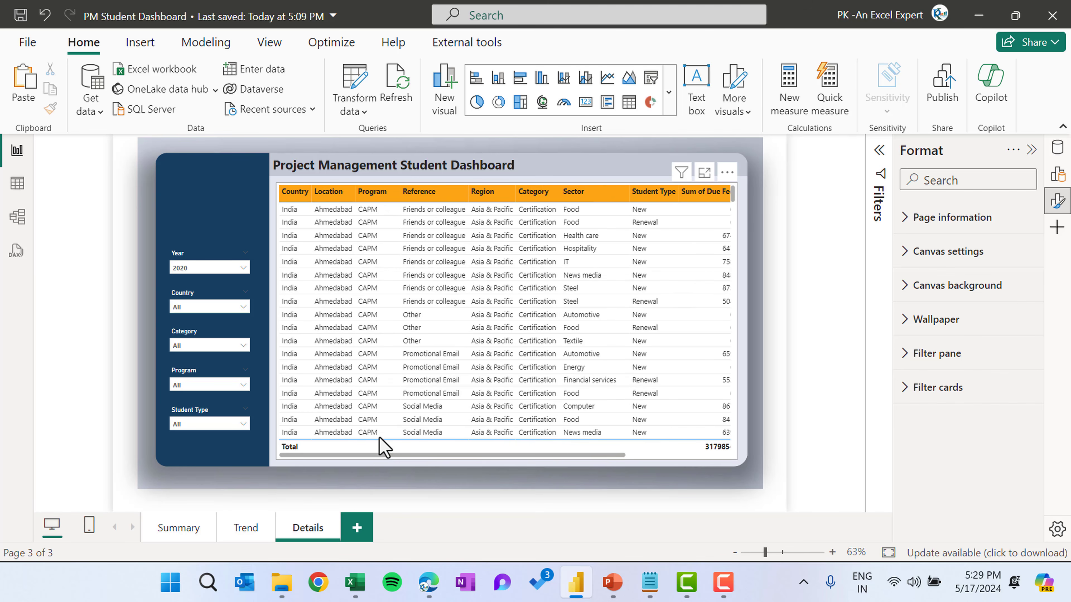
click(735, 198)
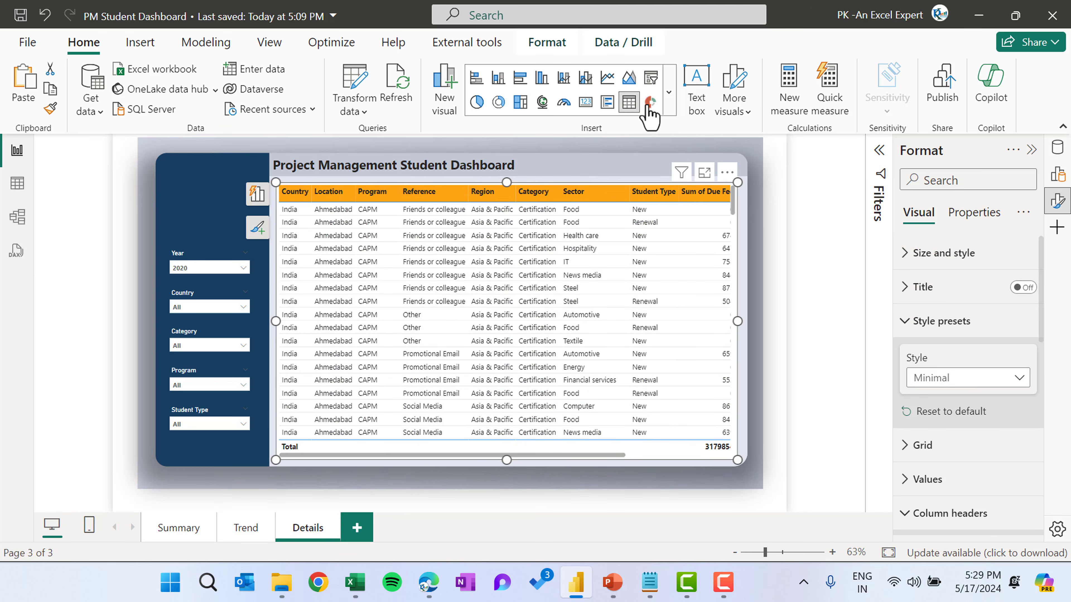
click(668, 93)
scroll(597, 375, down, 5)
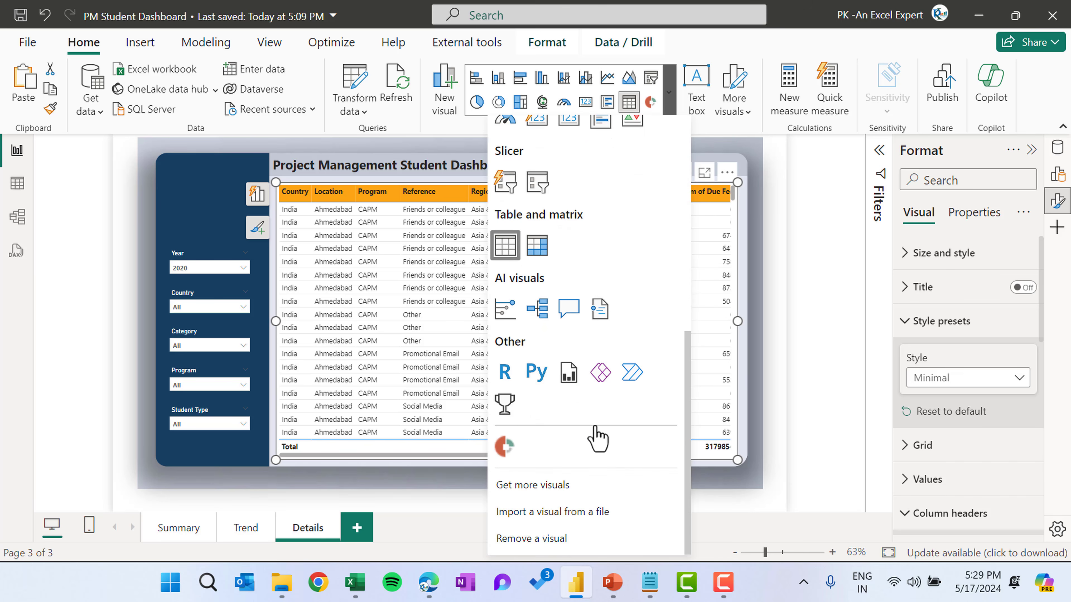
click(537, 247)
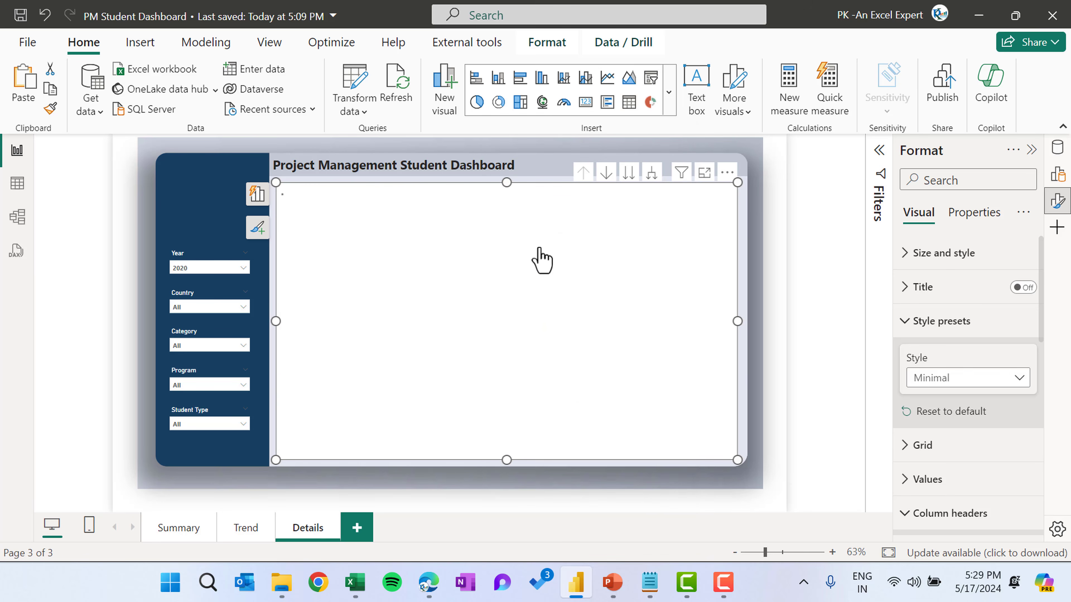
Move the Location field from the matrix columns to its rows, then expand all rows two levels down the hierarchy
click(256, 197)
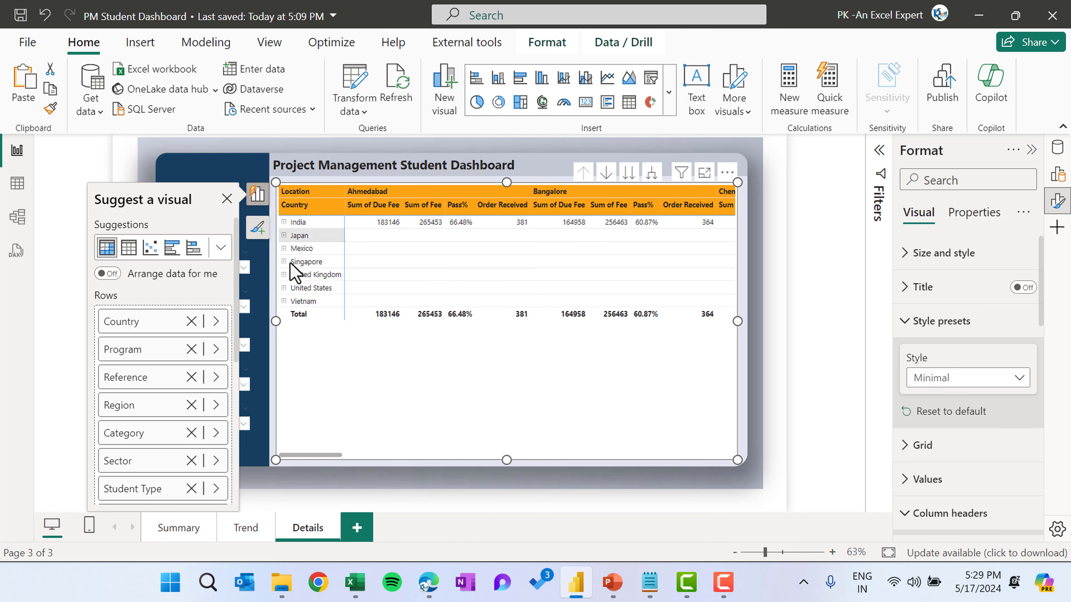
scroll(210, 399, down, 6)
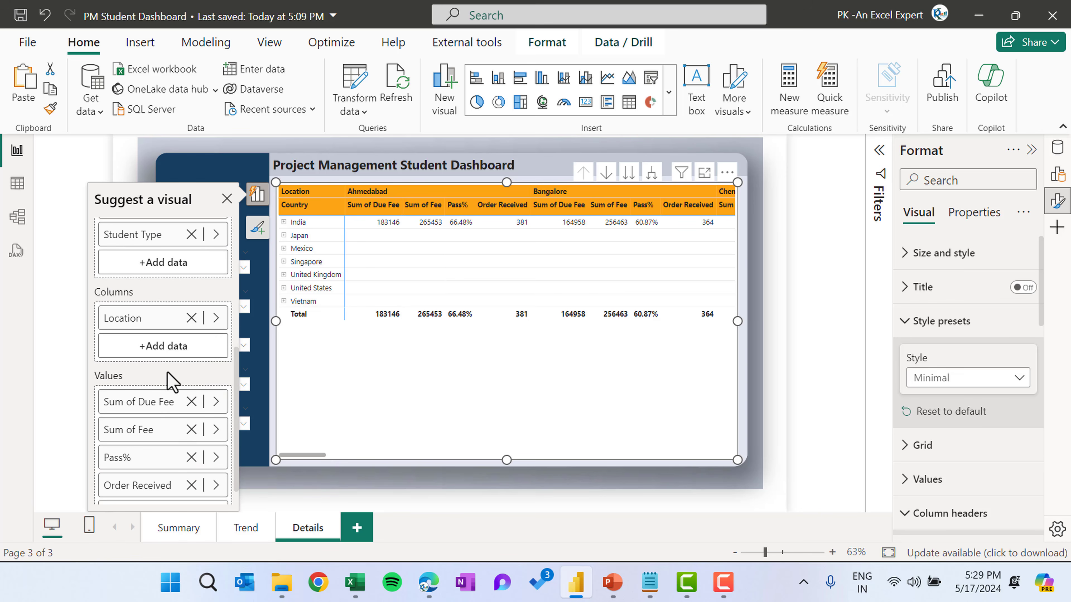
scroll(160, 371, up, 2)
drag(150, 392, 167, 320)
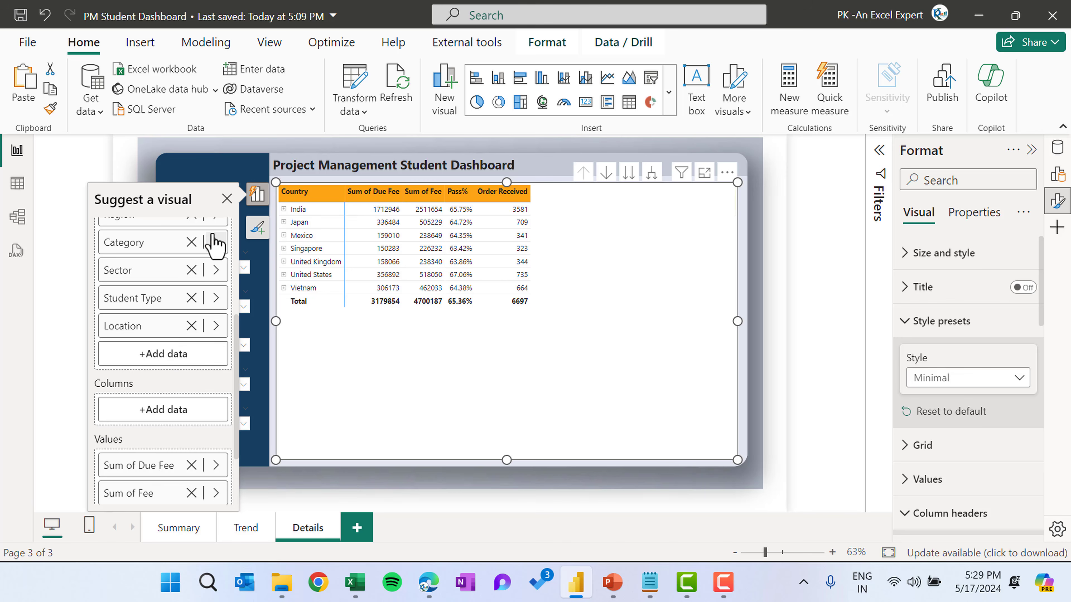
click(226, 199)
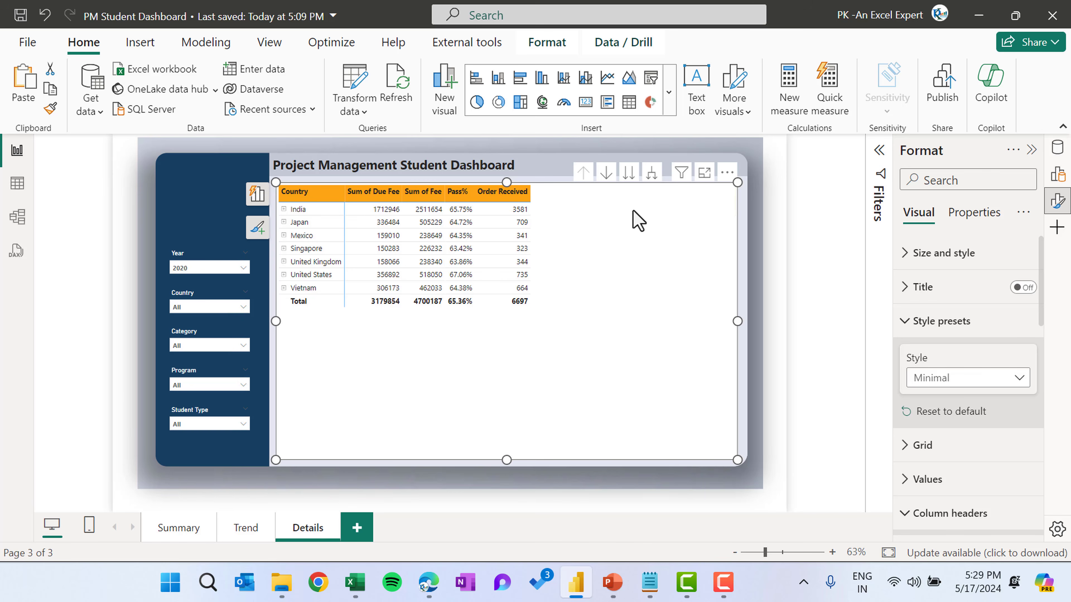
click(652, 174)
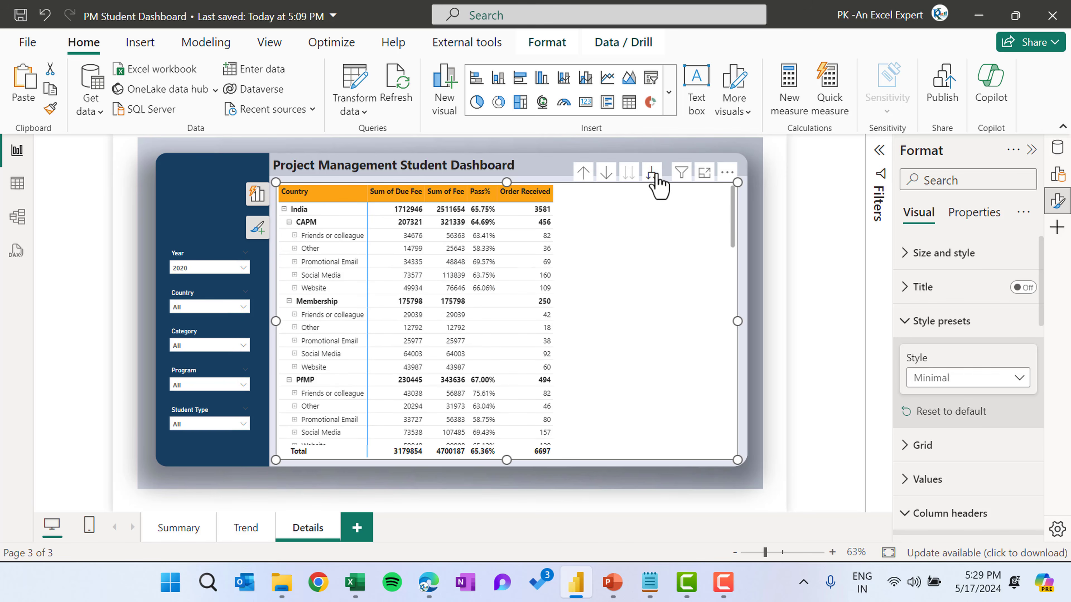
click(652, 174)
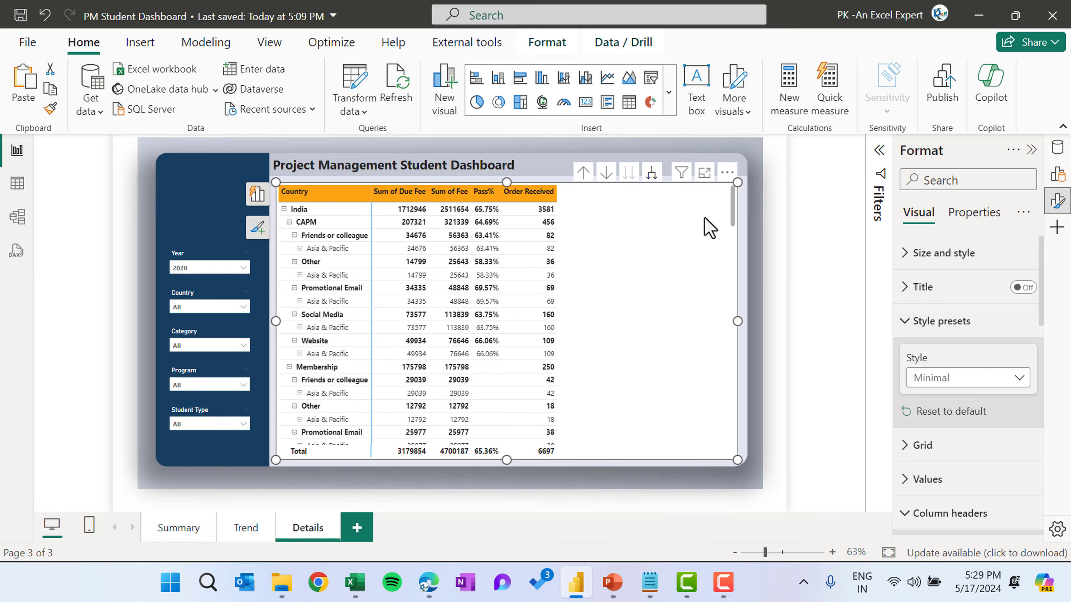
Turn off the stepped layout option in the matrix's row header settings
click(921, 321)
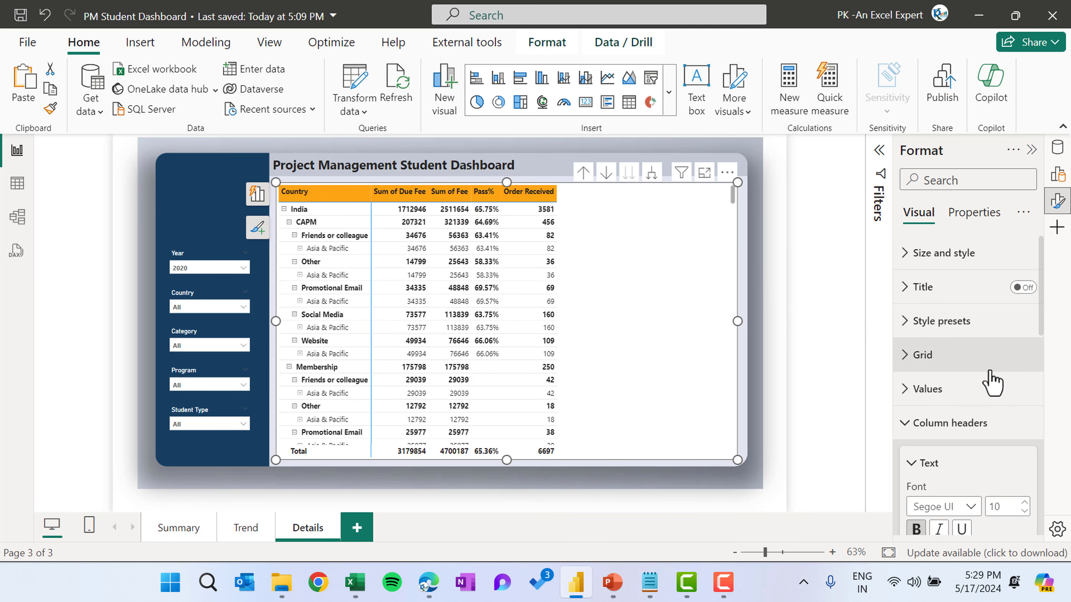
click(978, 420)
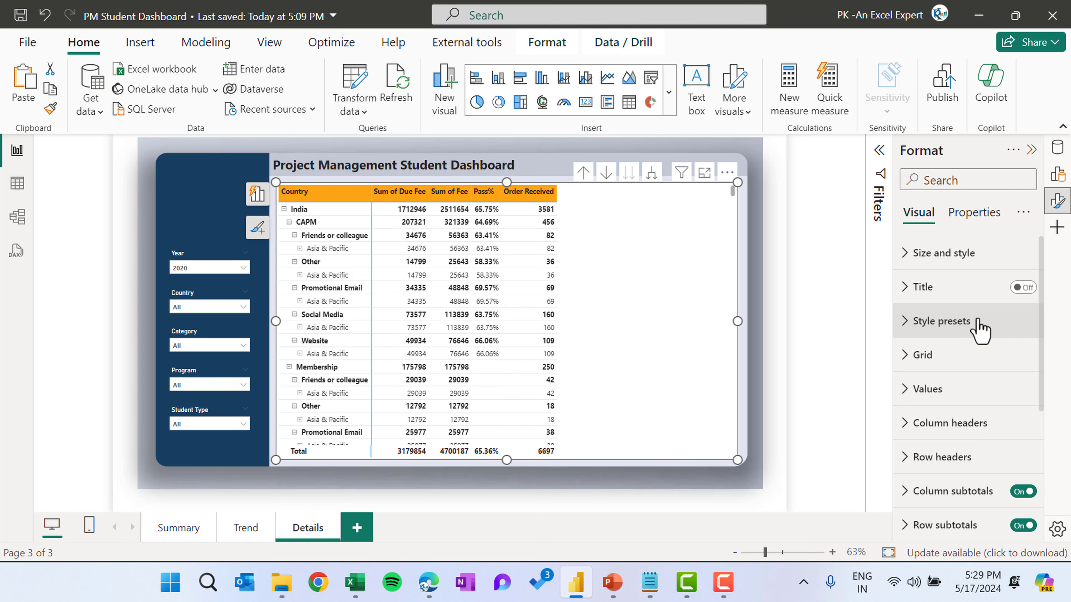
scroll(979, 329, down, 5)
click(965, 295)
scroll(995, 422, down, 4)
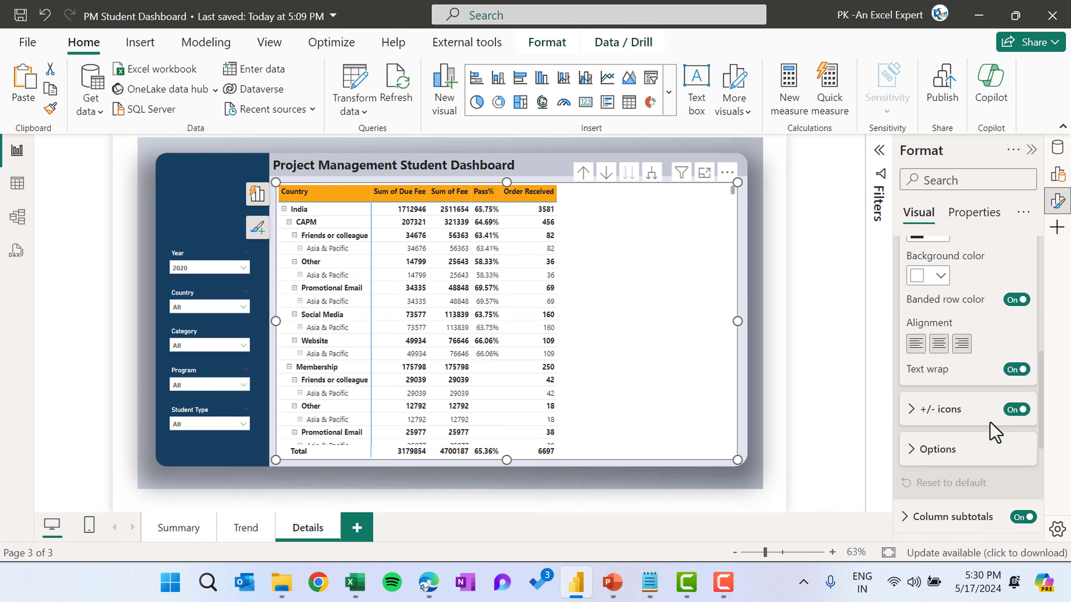
scroll(995, 432, down, 1)
click(953, 438)
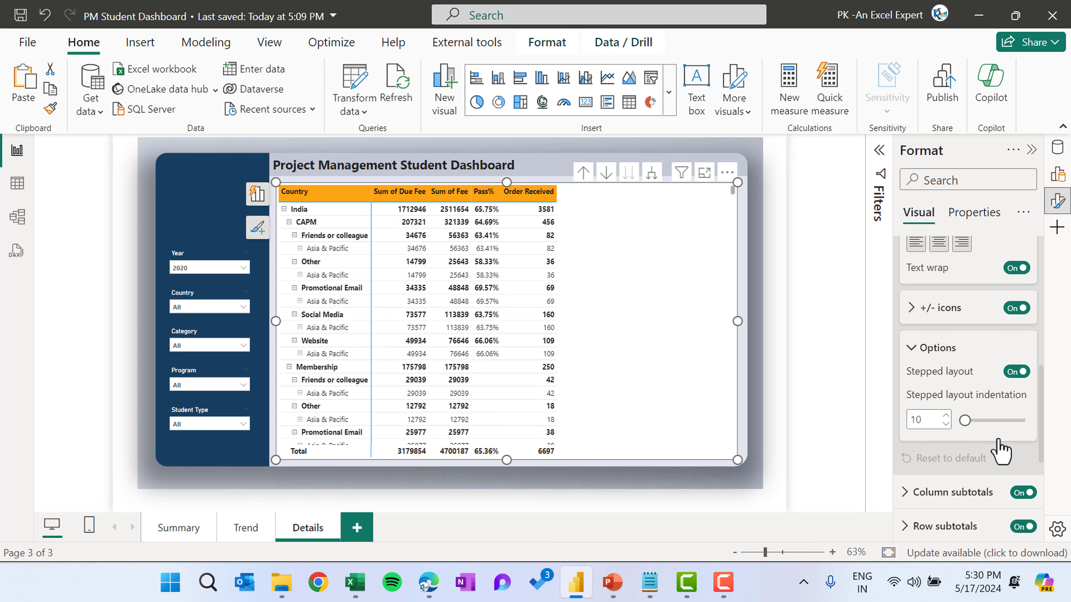
scroll(995, 447, down, 3)
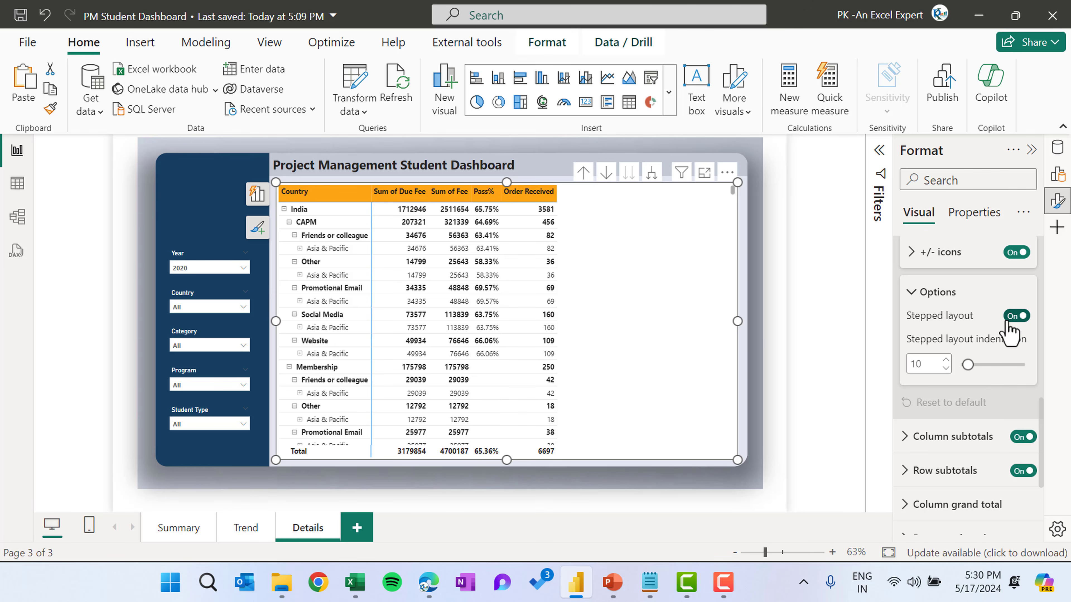
click(1015, 316)
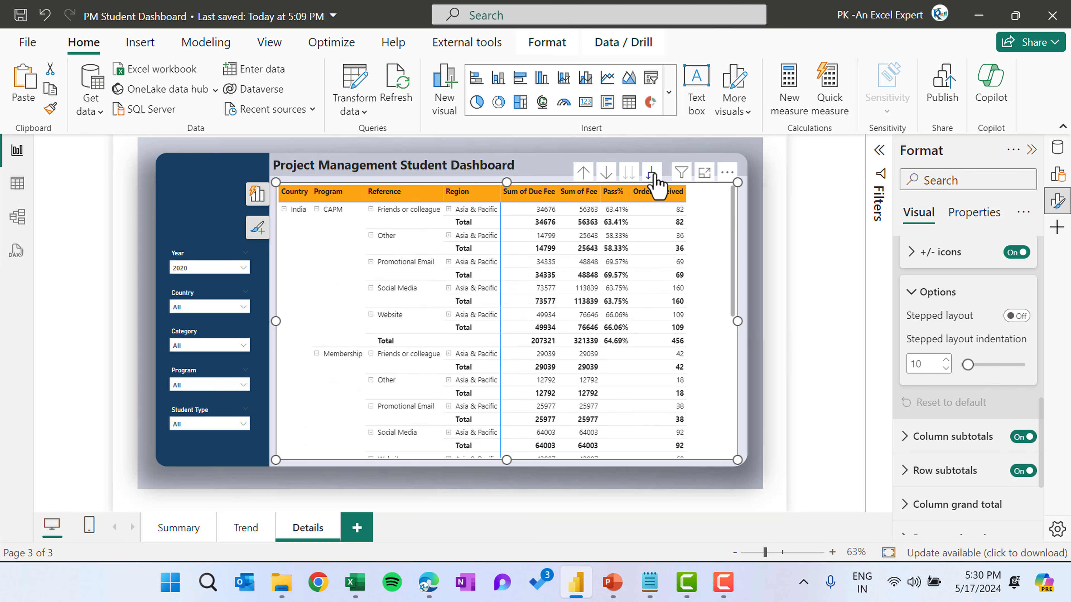
click(839, 228)
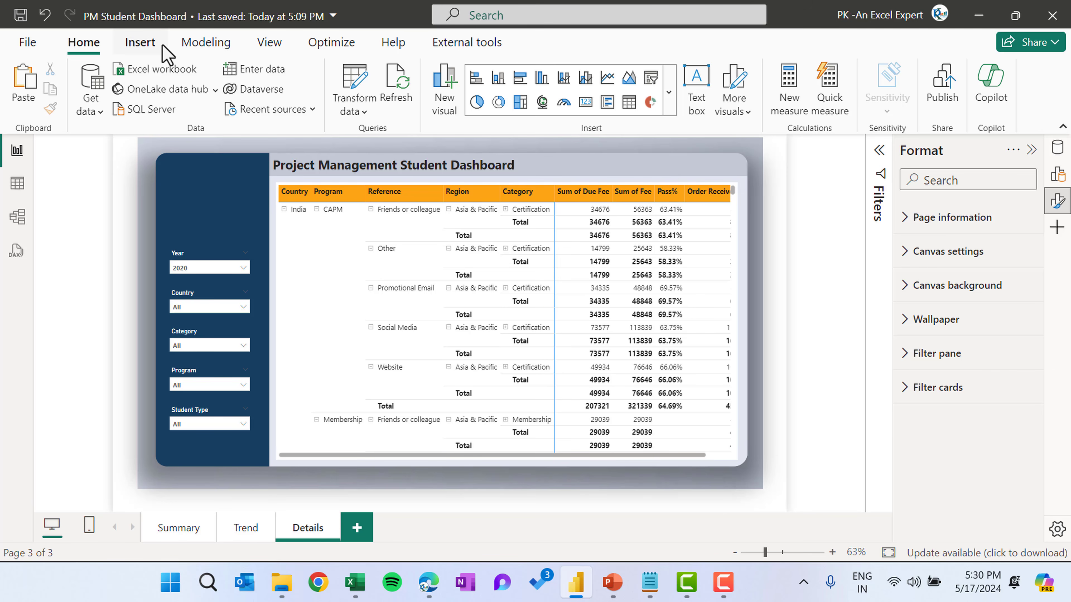
Insert a Clear all slicers button and place it at the header's top-right corner beside the title
click(152, 43)
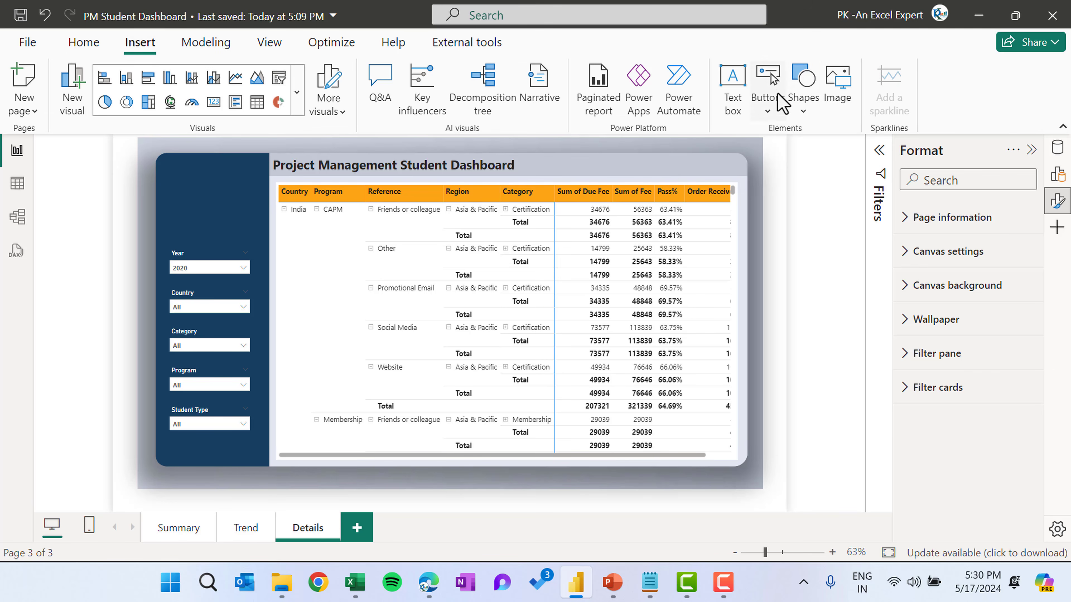
click(768, 109)
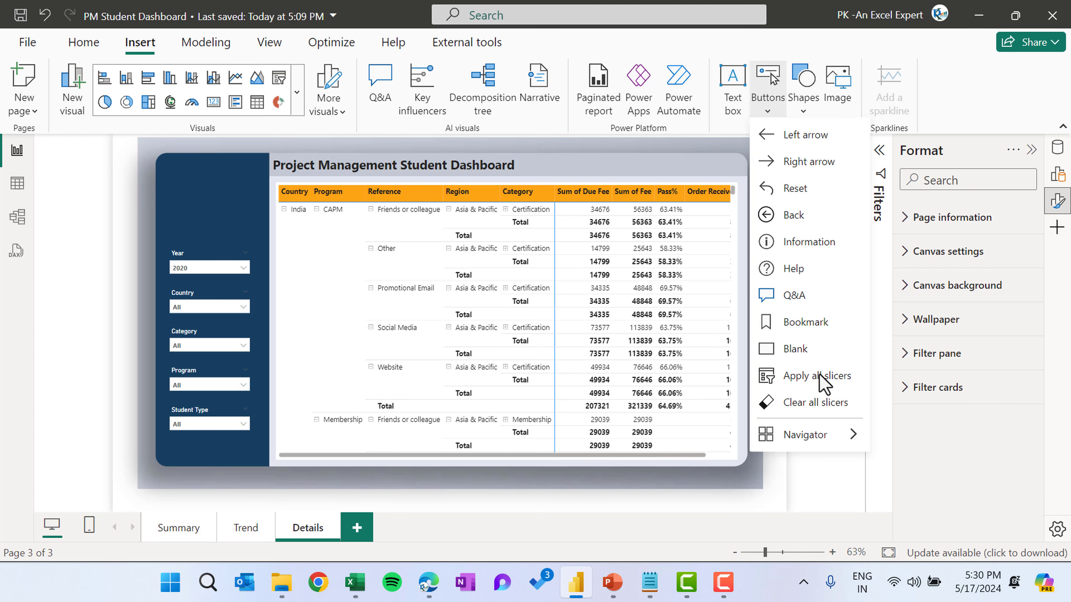
click(810, 406)
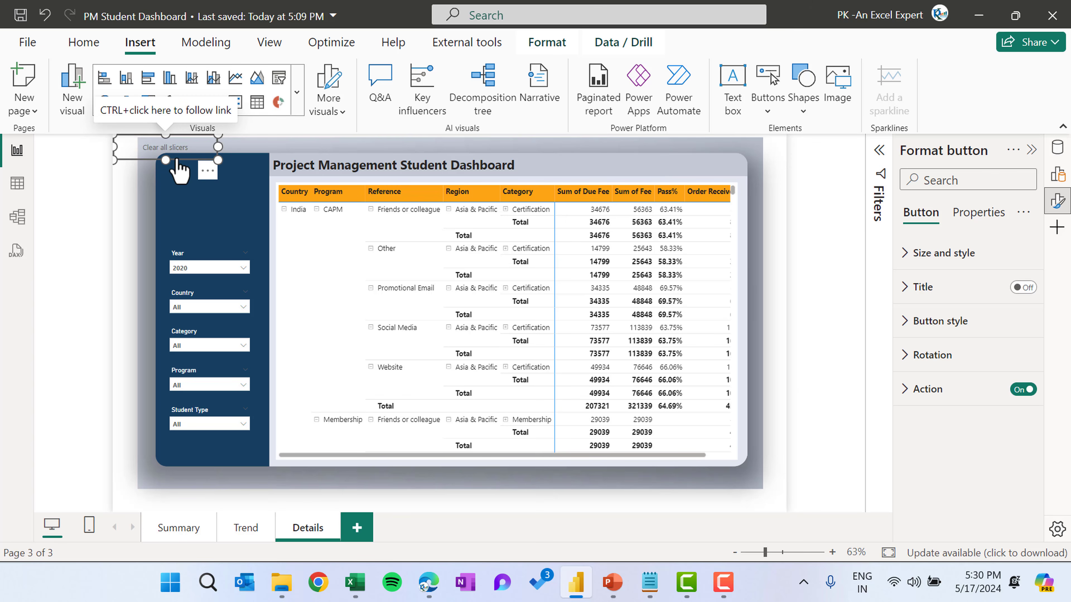
drag(178, 161, 672, 153)
drag(672, 159, 708, 166)
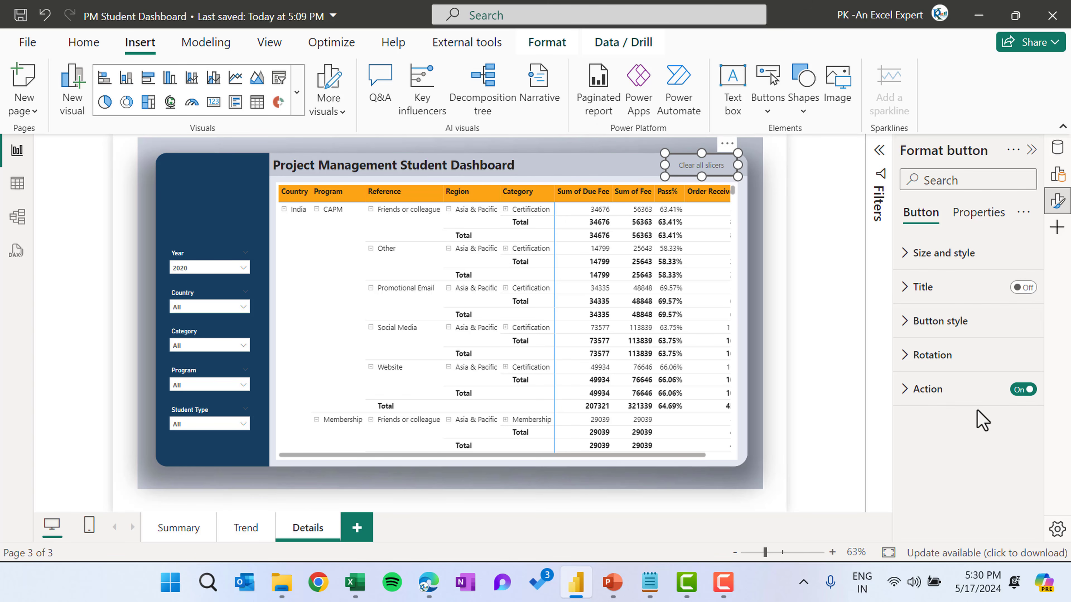
Set the button's default shape to Rounded Rectangle with 50% rounded corners
click(949, 324)
scroll(982, 379, down, 2)
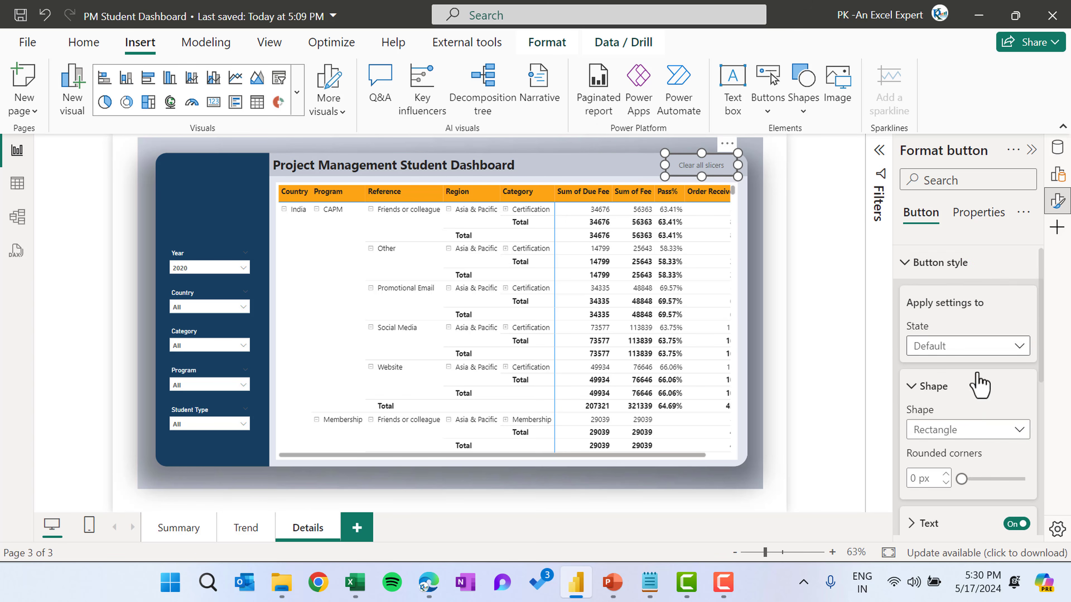
scroll(979, 382, down, 1)
click(953, 290)
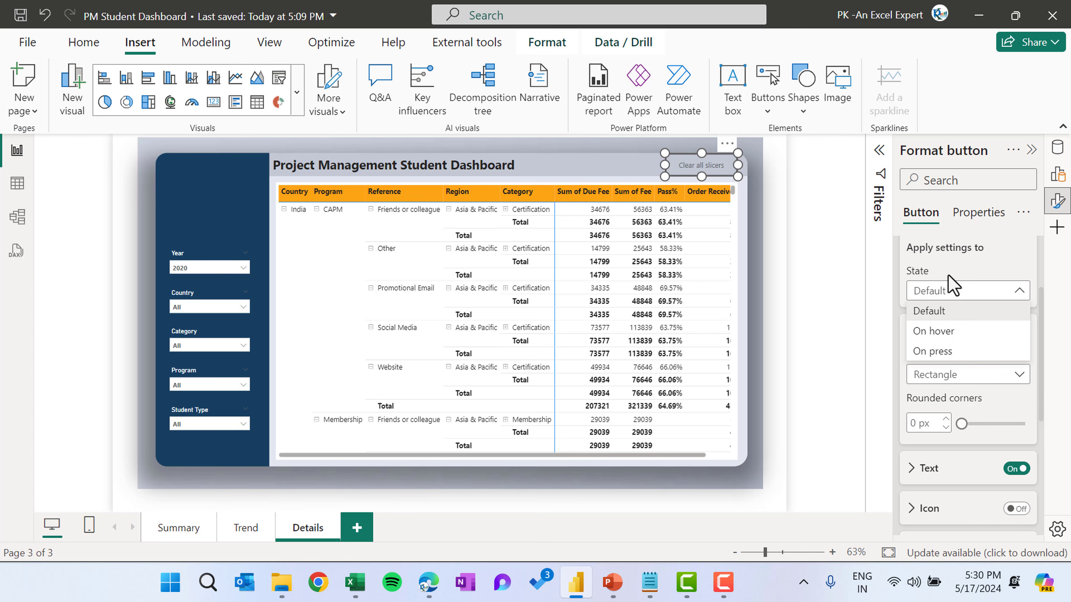
click(959, 281)
click(939, 374)
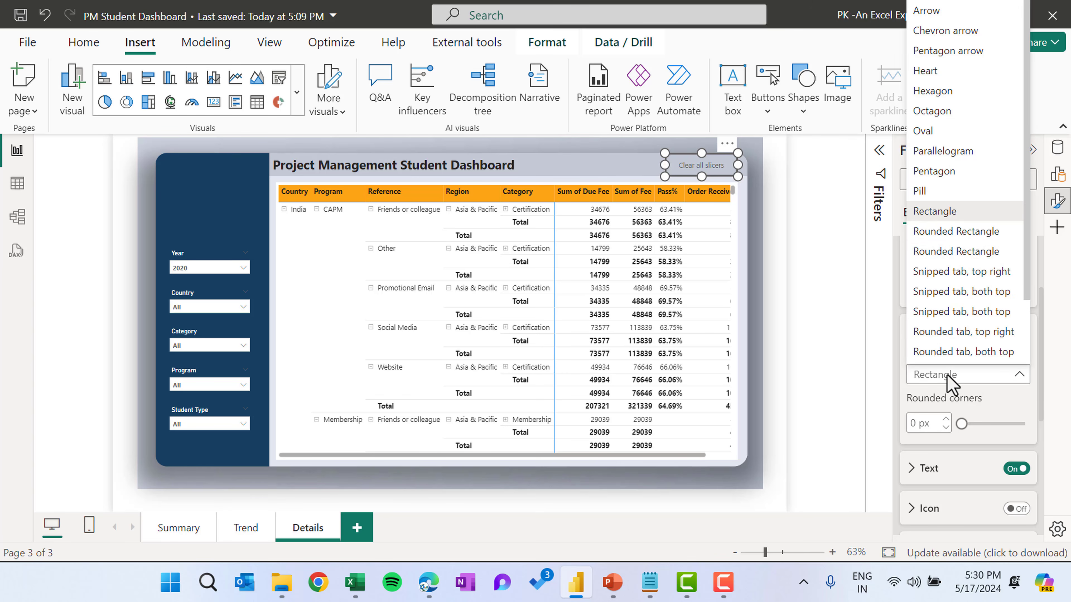
click(956, 231)
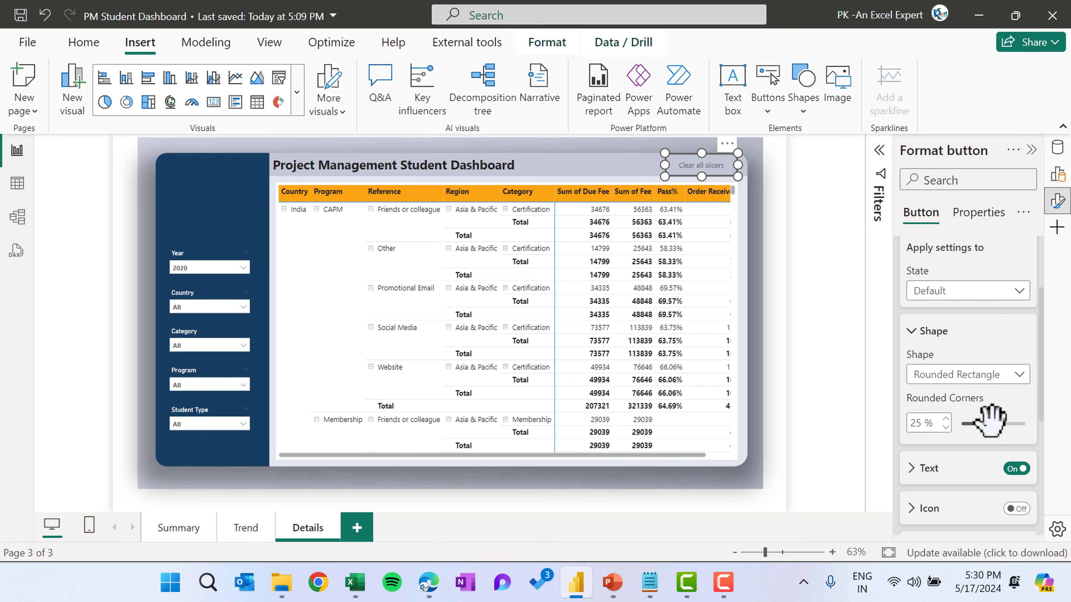
drag(990, 420, 1053, 425)
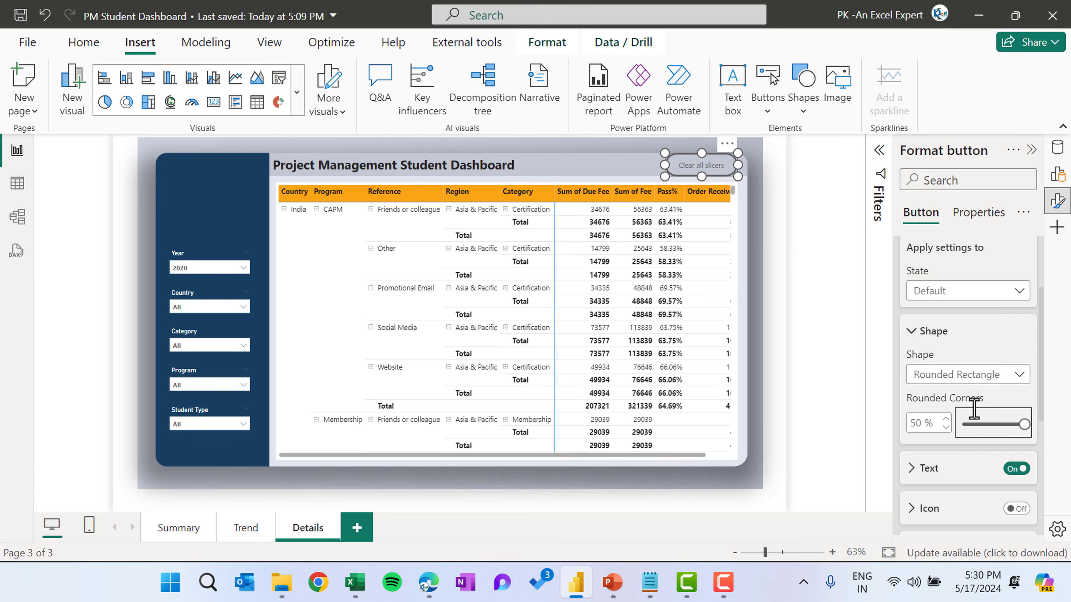
Turn on the button fill and set its color to White
scroll(972, 442, down, 2)
scroll(971, 419, down, 2)
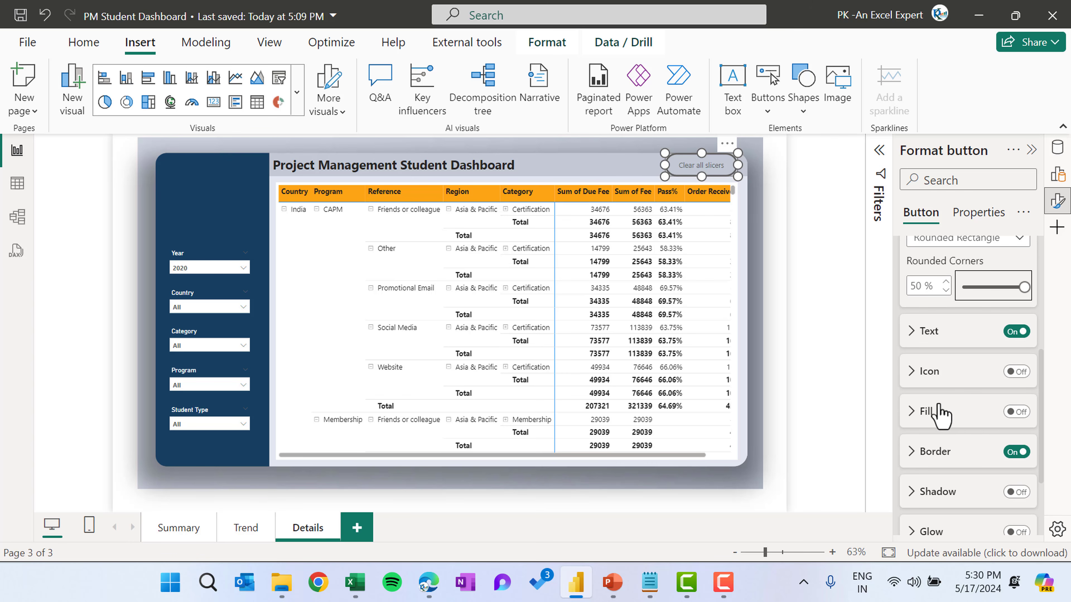
click(948, 418)
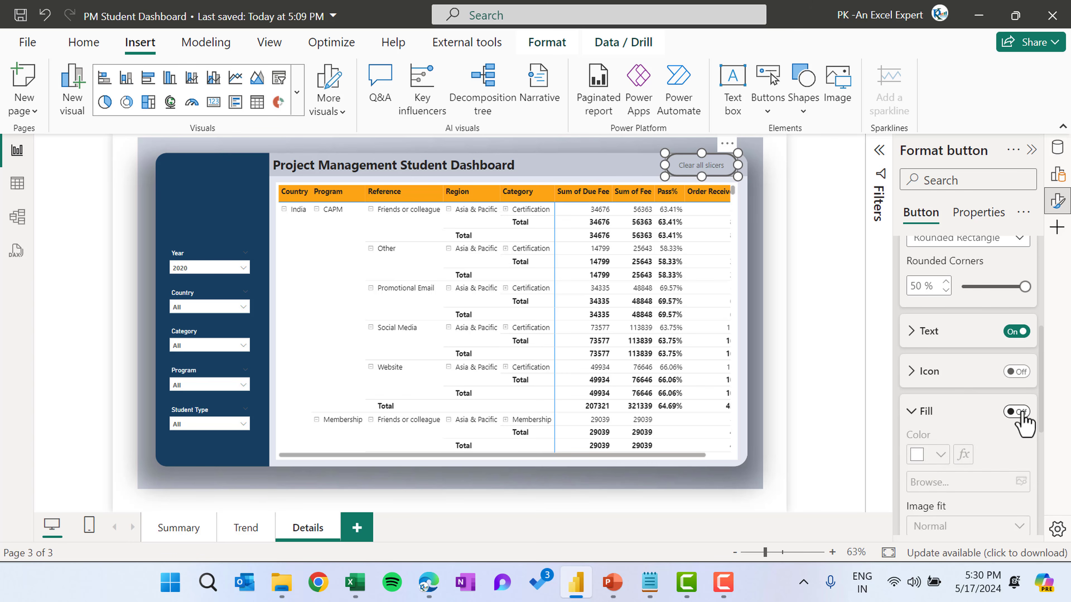
click(1016, 412)
click(940, 455)
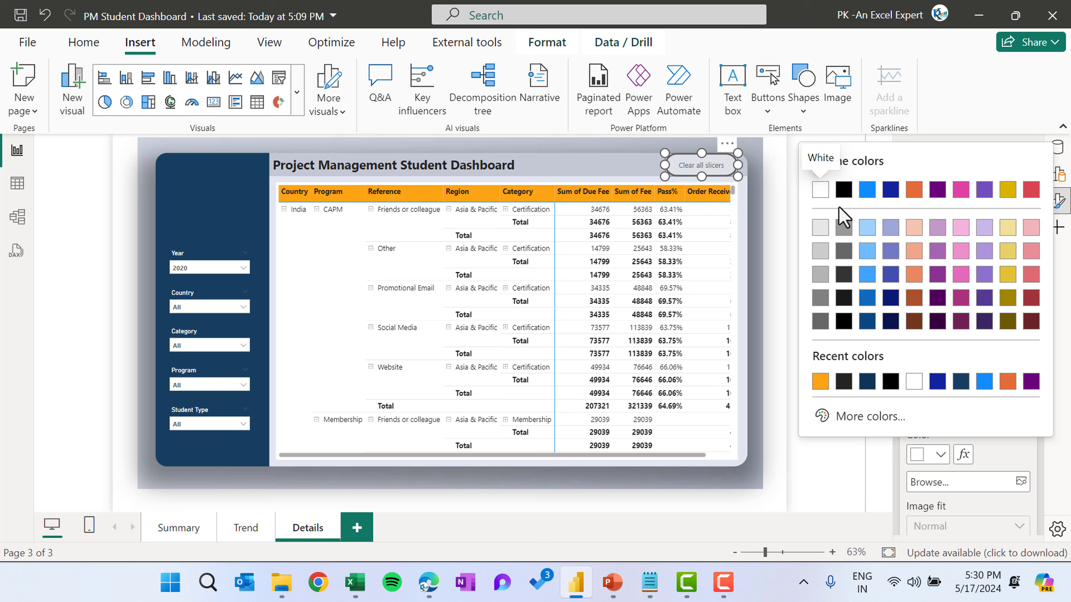
click(823, 190)
Turn off the button's border
click(927, 372)
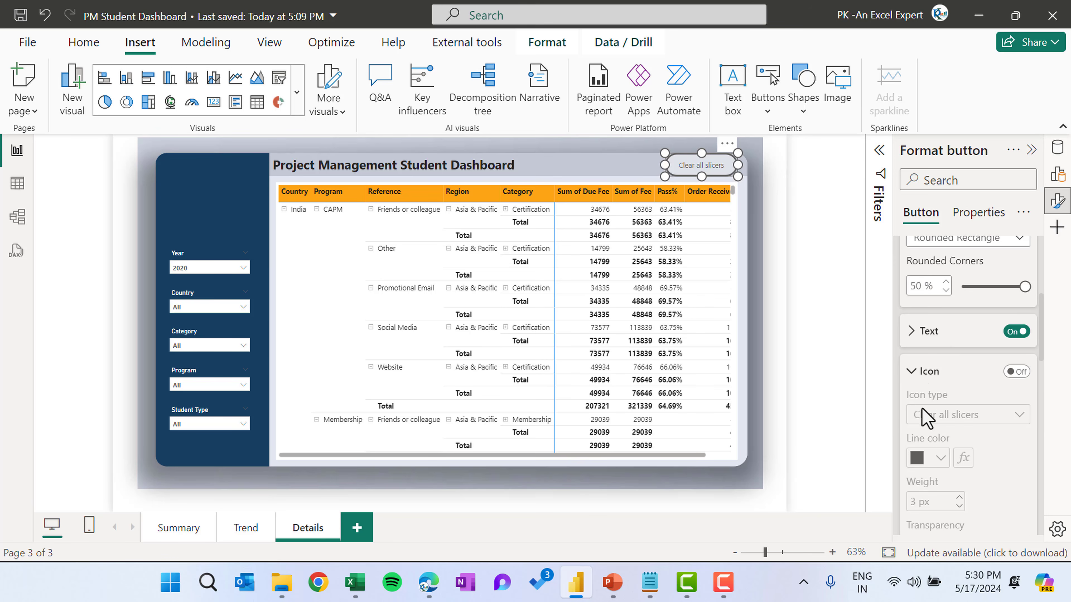
click(920, 377)
click(938, 411)
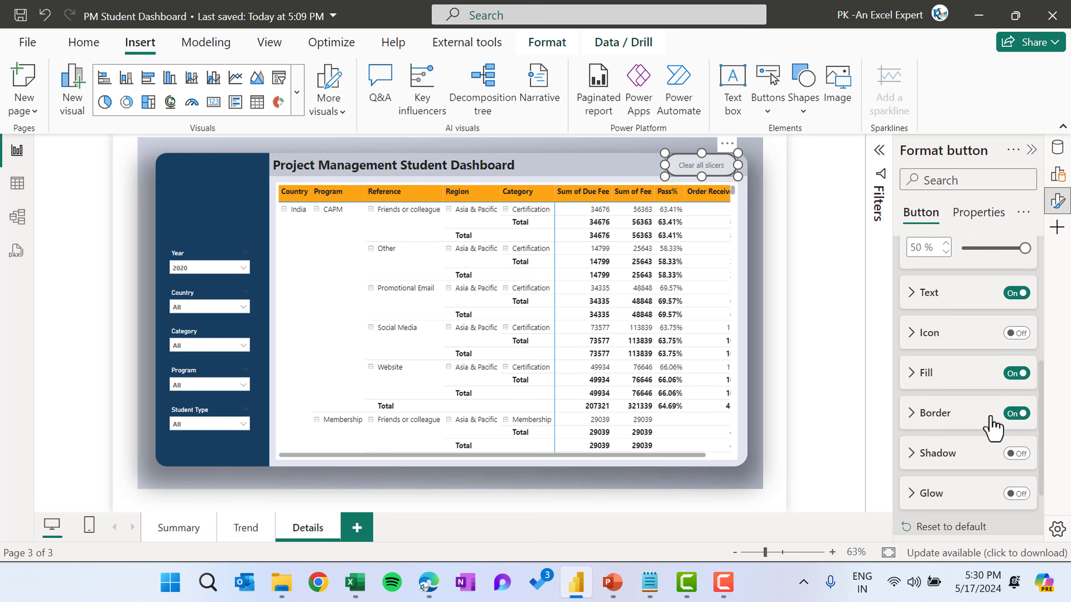
scroll(1012, 388, down, 1)
click(1012, 384)
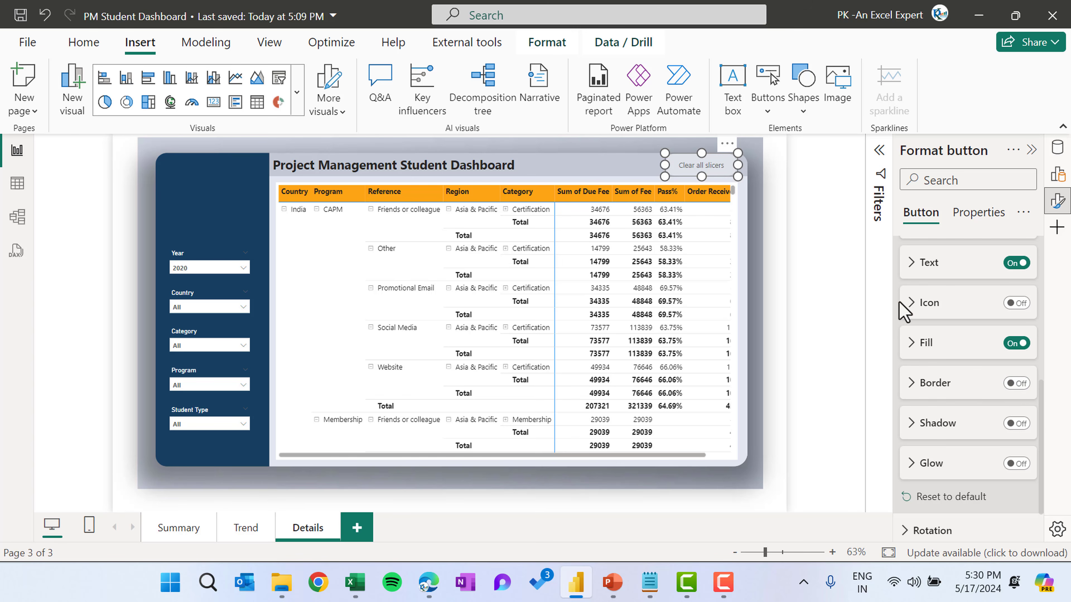
Set the button fill transparency to 0%
click(930, 343)
scroll(987, 455, down, 2)
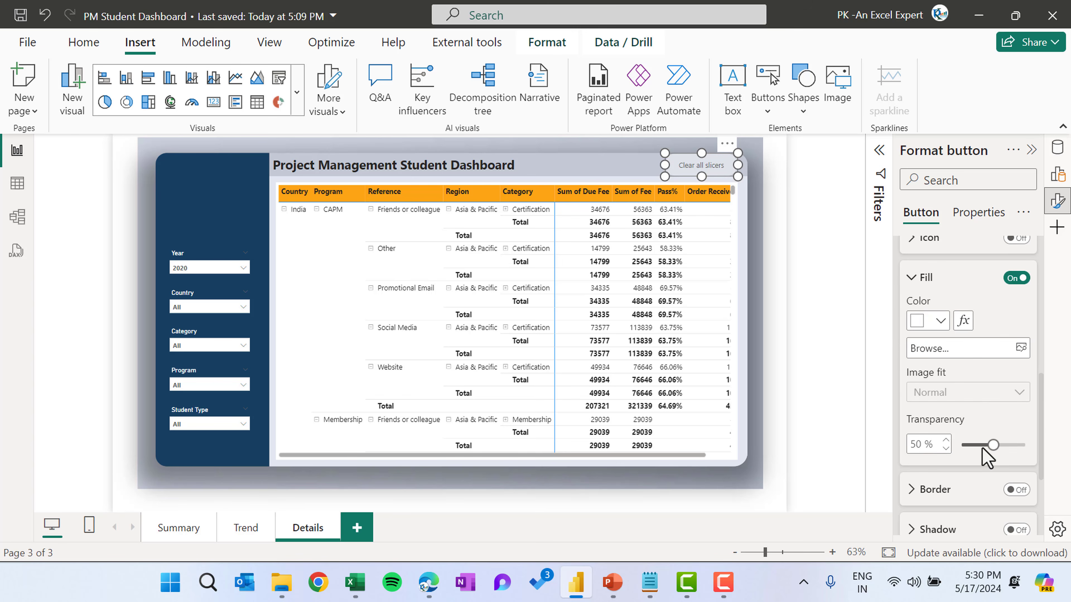
drag(988, 444, 955, 444)
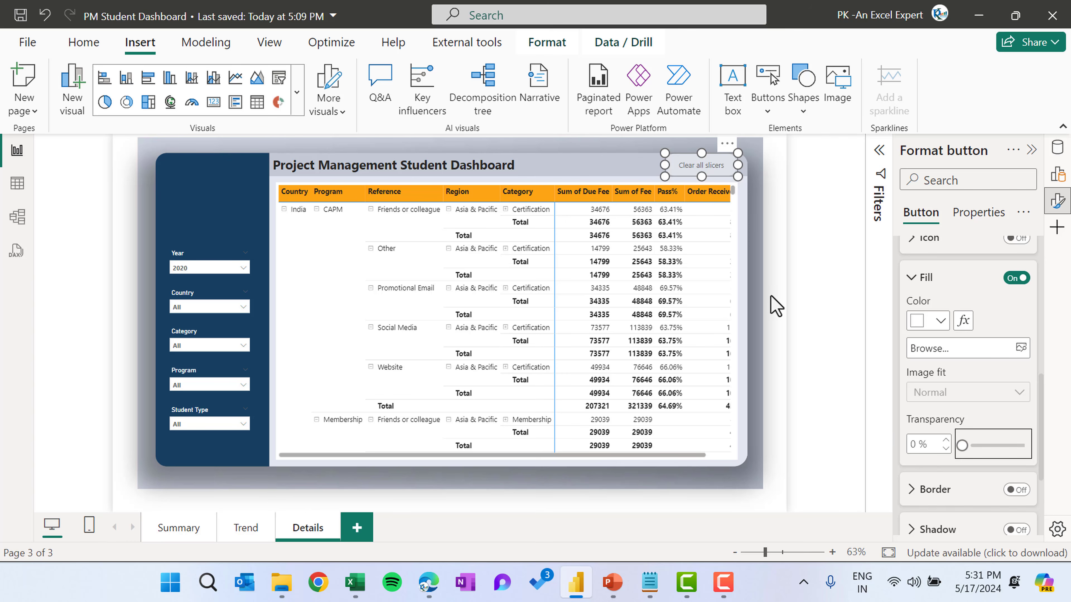
click(745, 188)
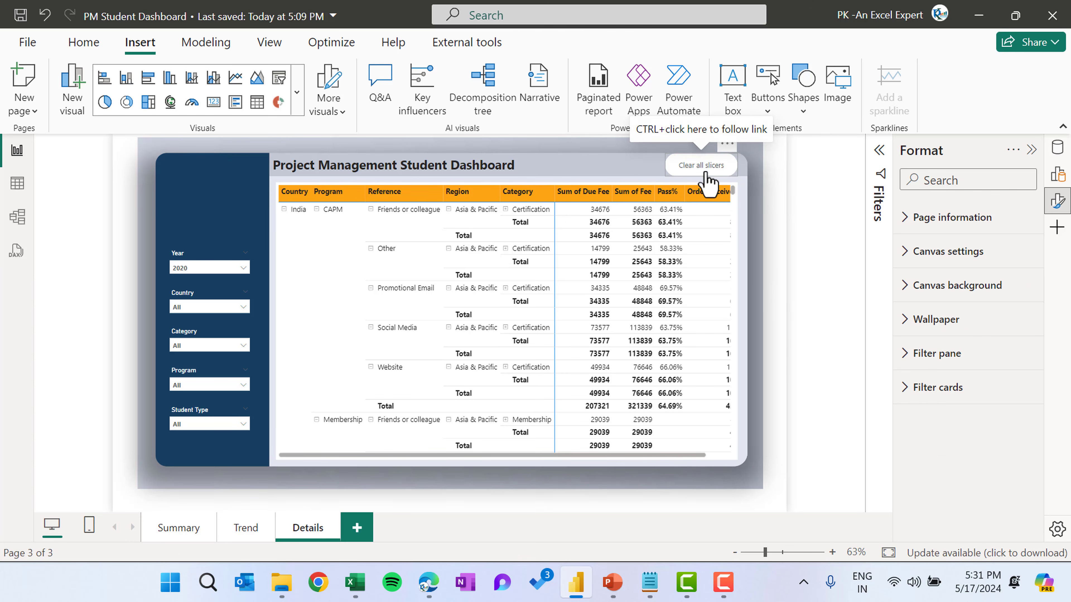
Move the Clear all slicers button slightly further right in the header
click(702, 171)
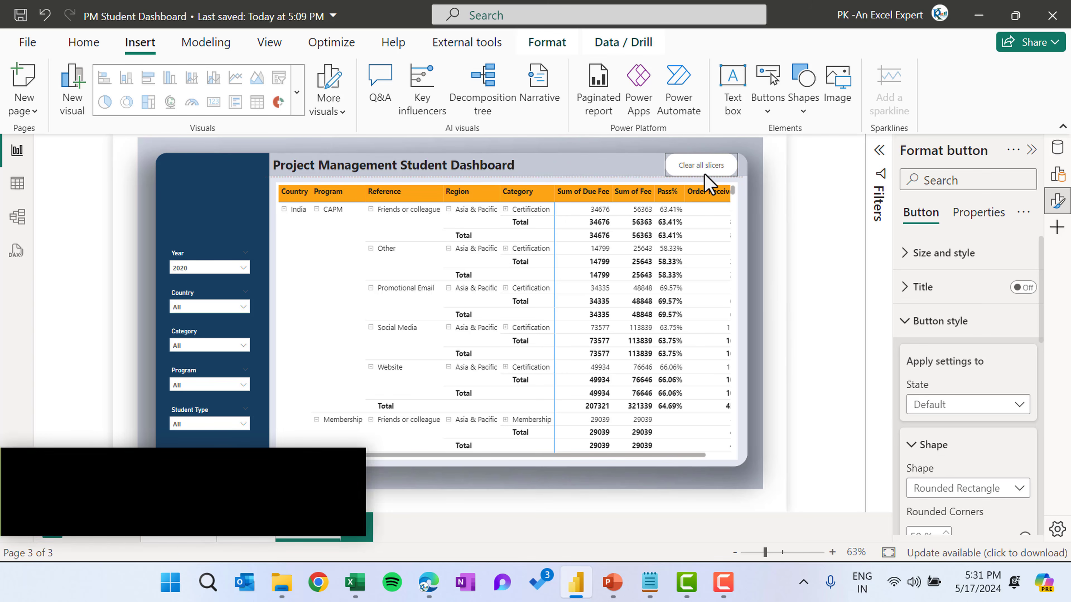
drag(709, 173, 722, 168)
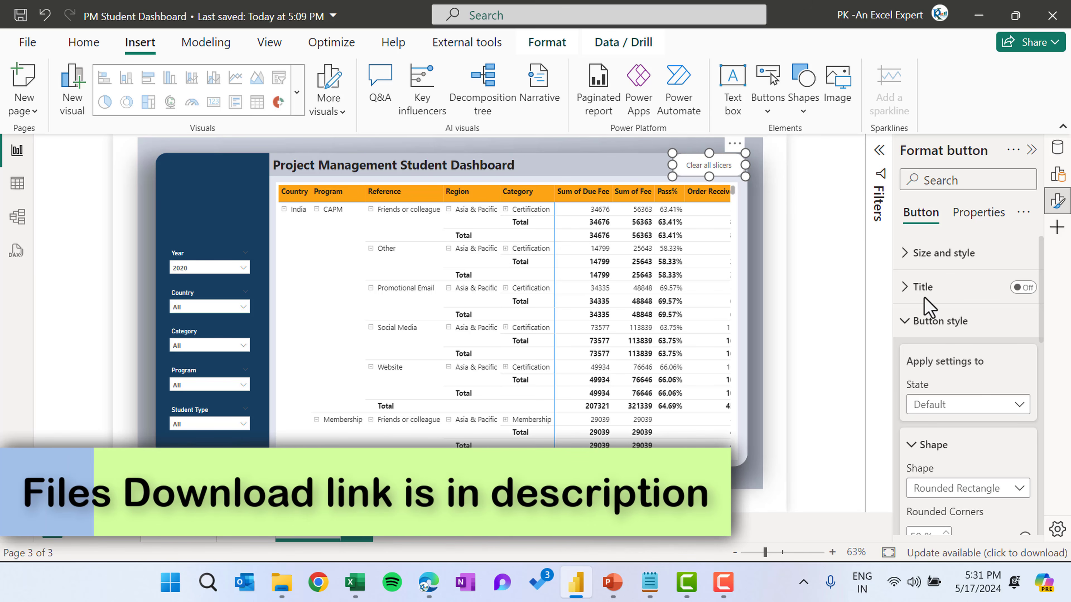
Set the Clear all slicers button's On press state fill color to orange
click(970, 404)
click(928, 461)
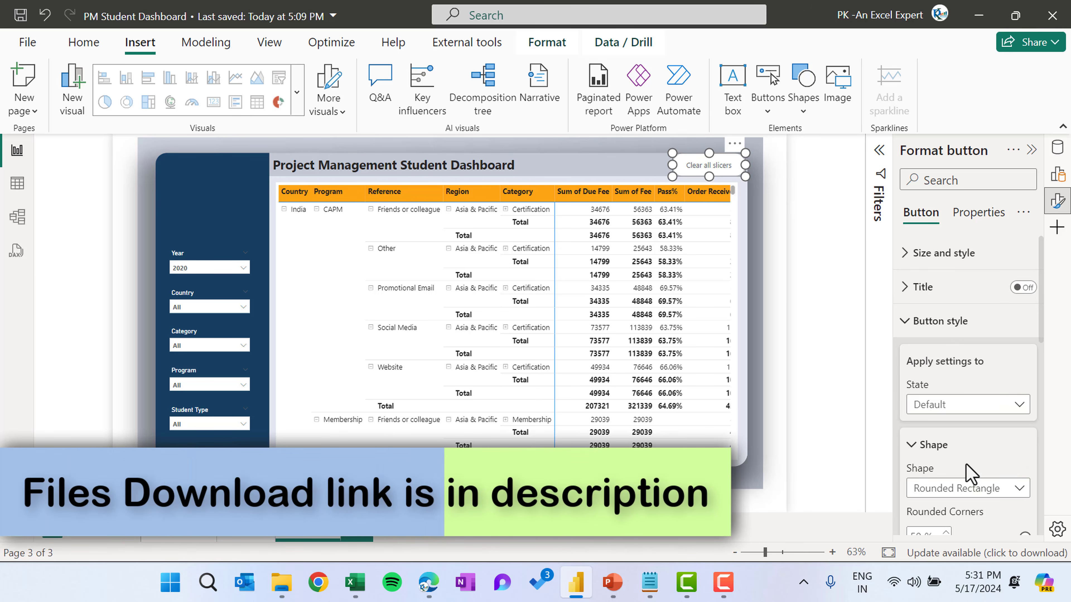
scroll(1005, 457, down, 5)
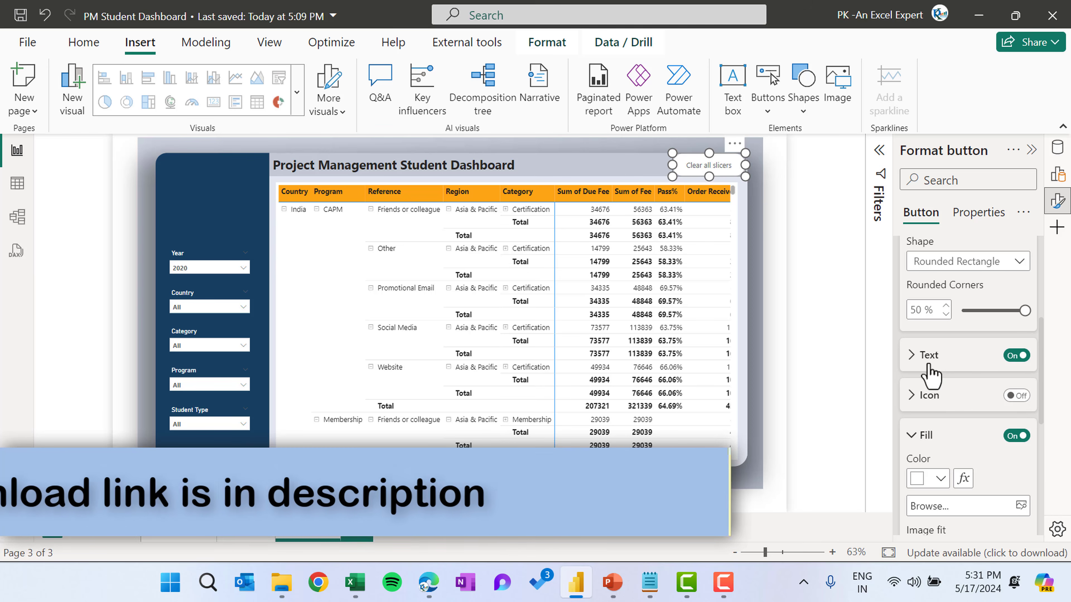
scroll(950, 431, down, 1)
click(939, 408)
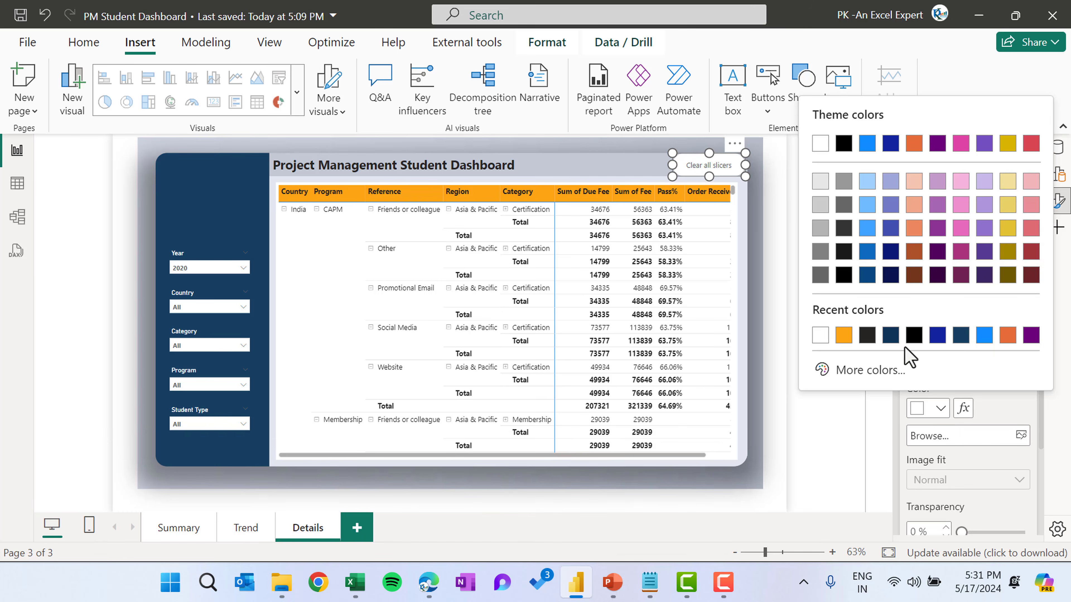
click(841, 339)
click(819, 270)
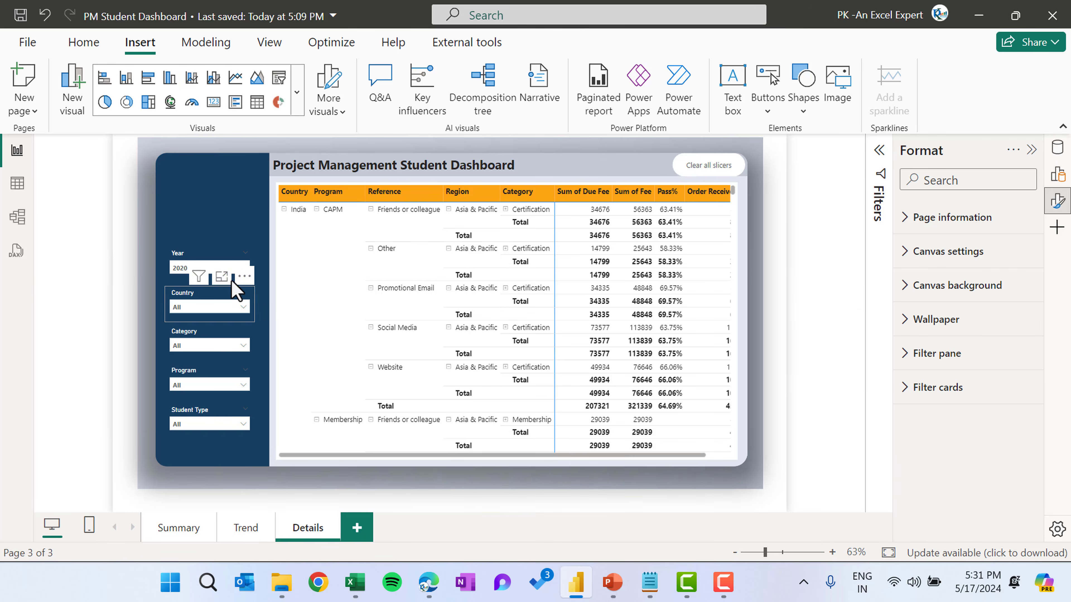
Test the Clear all slicers button, then copy and paste it onto the Summary page header
ctrl+click(704, 169)
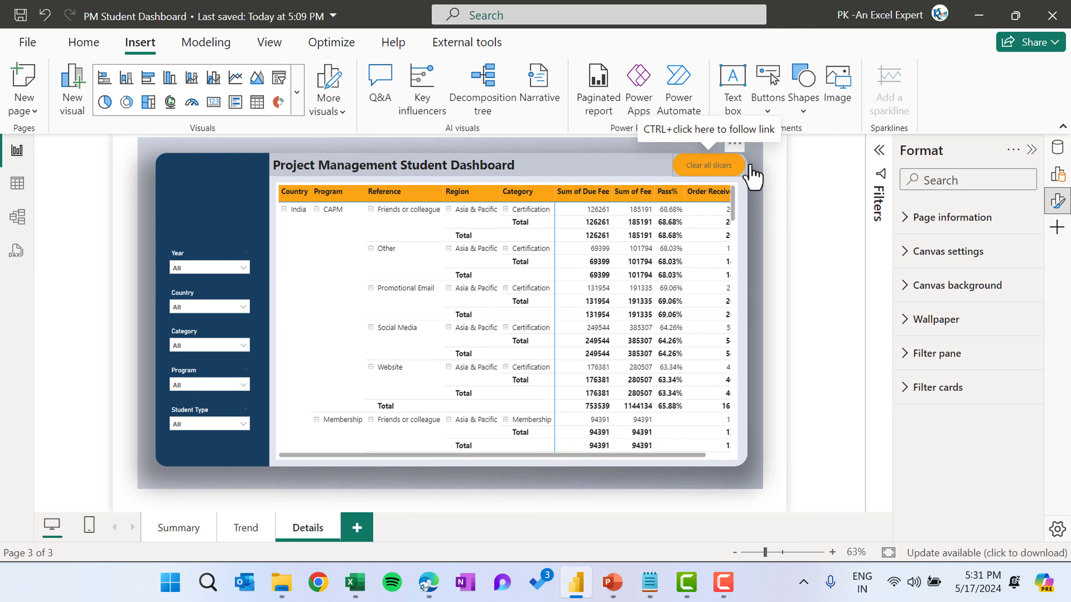
click(736, 167)
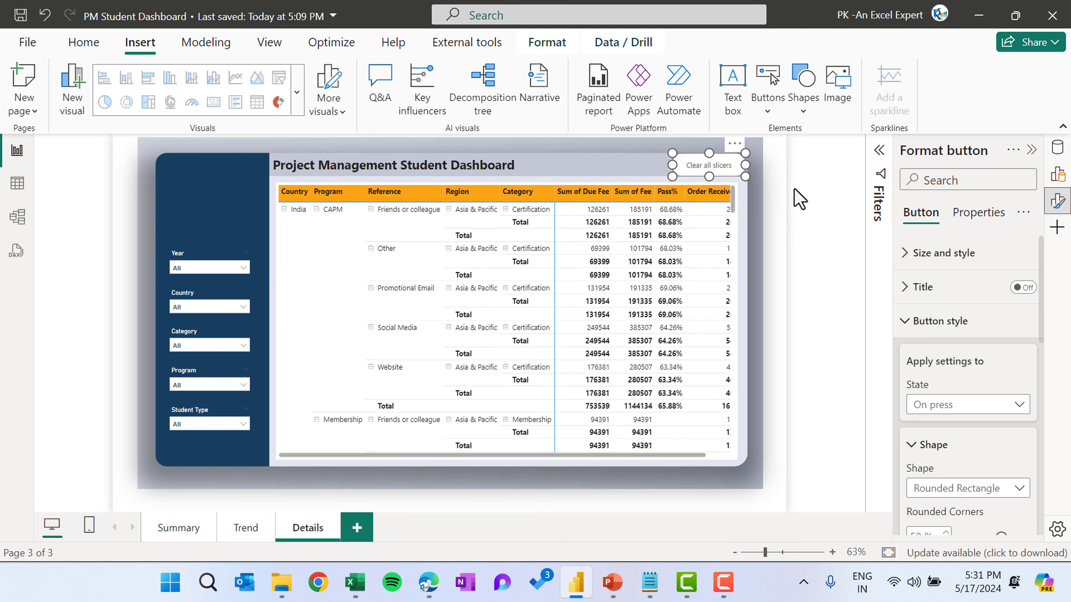
click(246, 528)
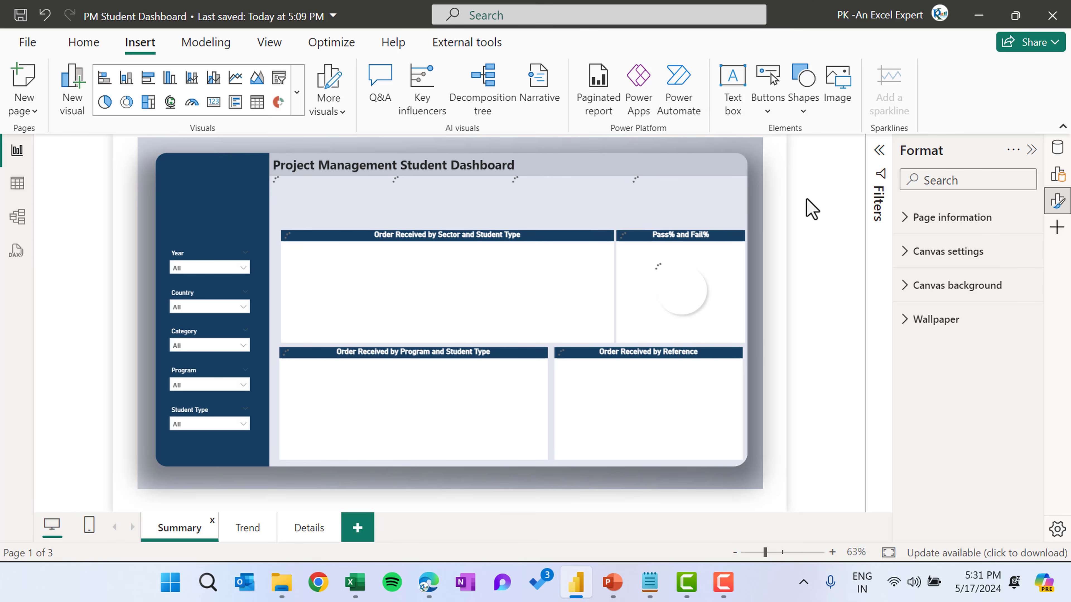
key(ctrl+v)
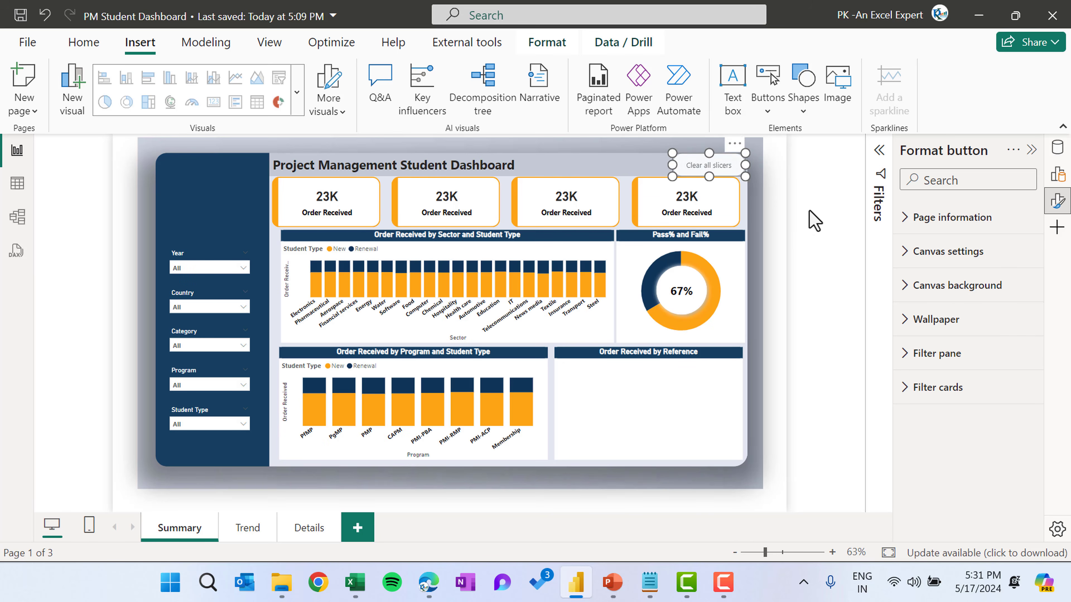
click(205, 189)
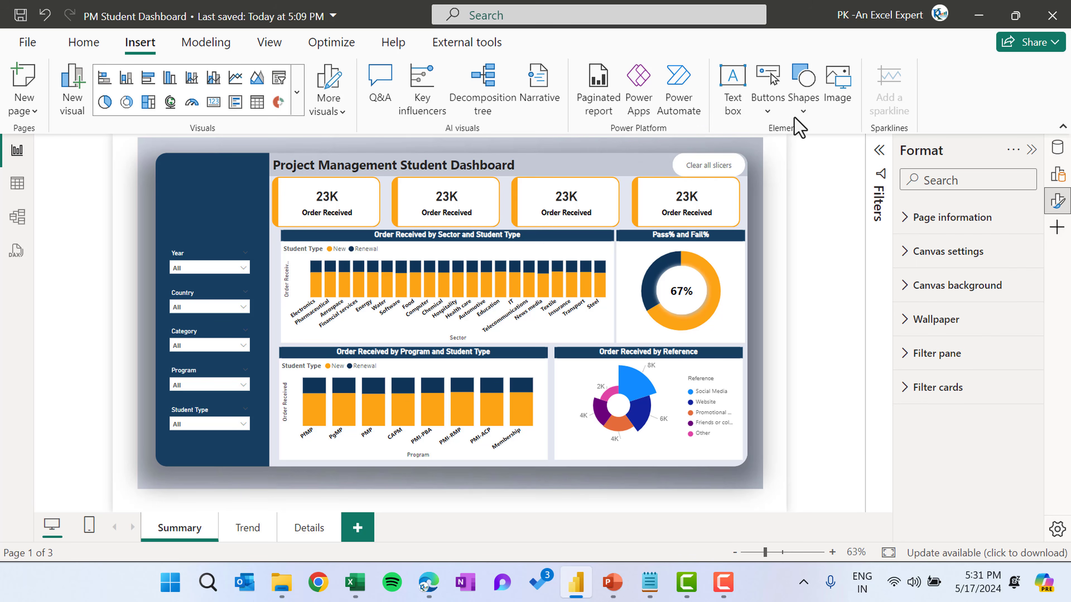
Insert a Page navigator and move it to the top of the left sidebar on the Summary page
click(776, 112)
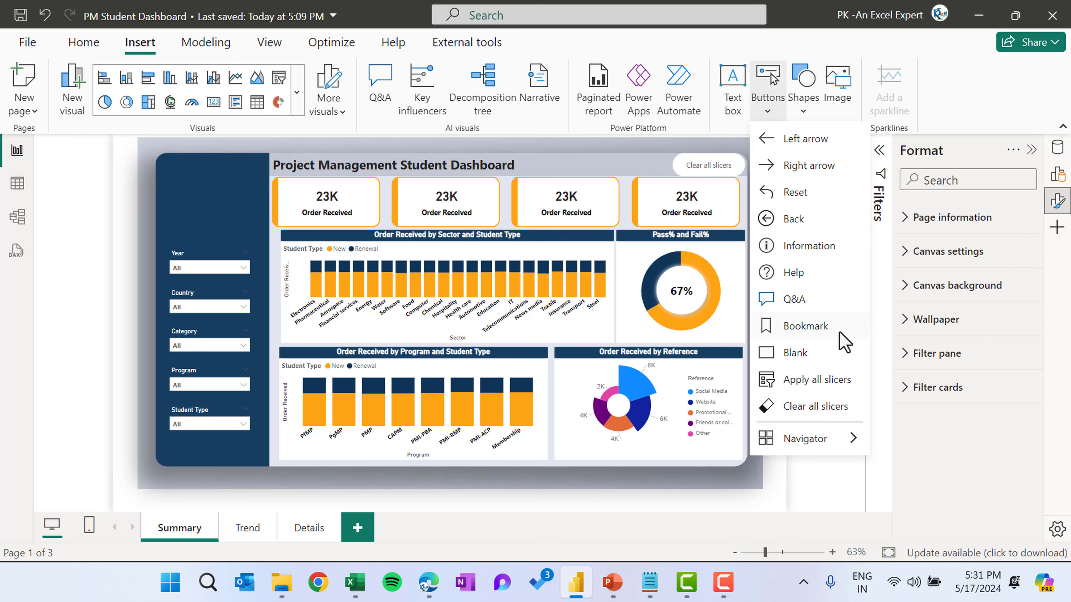
mouse_move(802, 445)
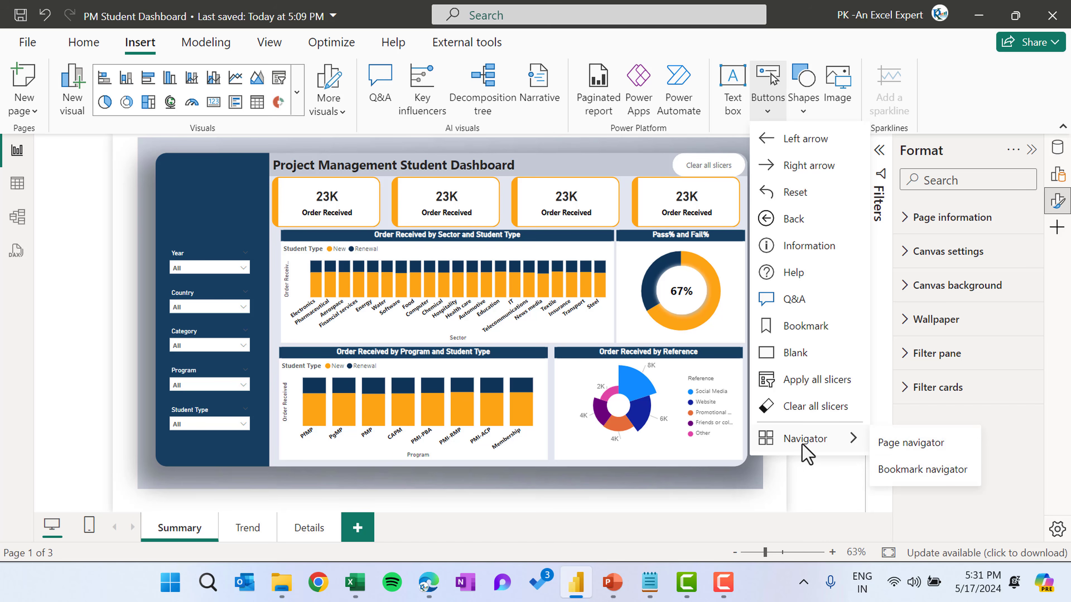
click(925, 447)
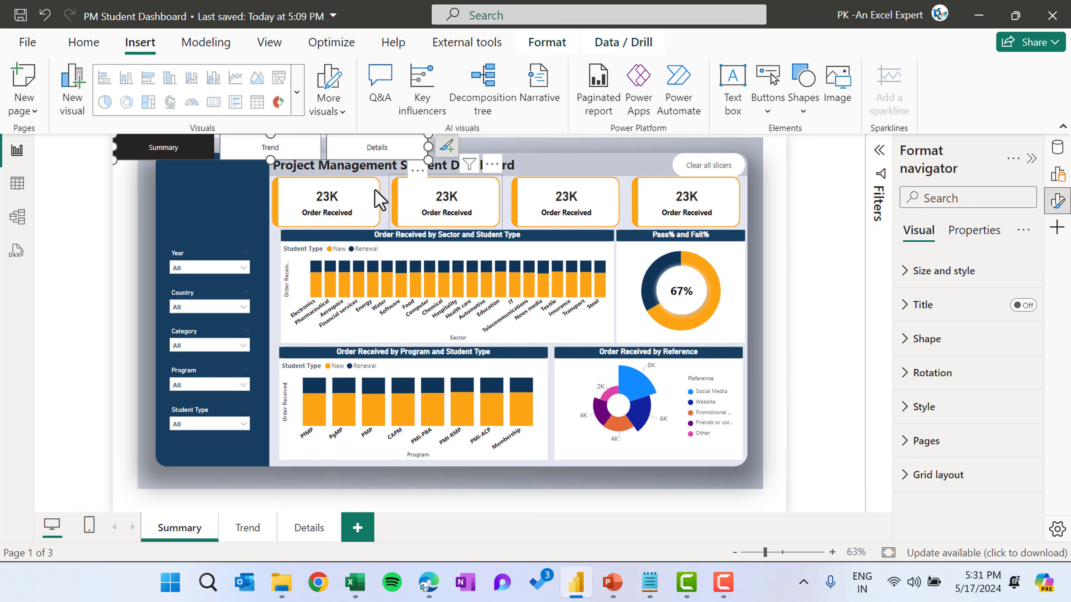
drag(428, 159, 236, 233)
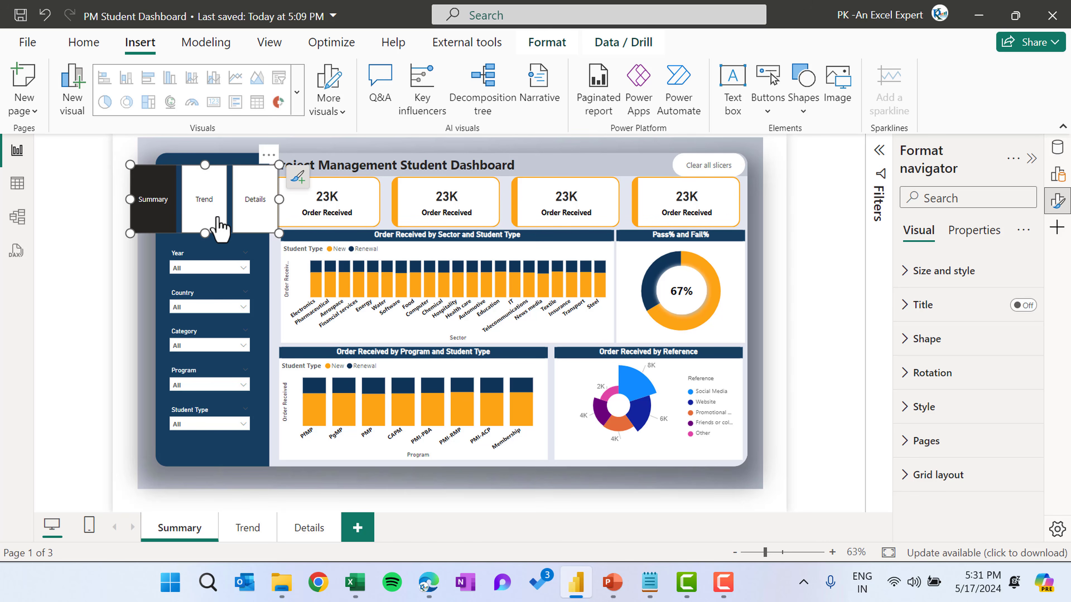
drag(205, 166, 206, 182)
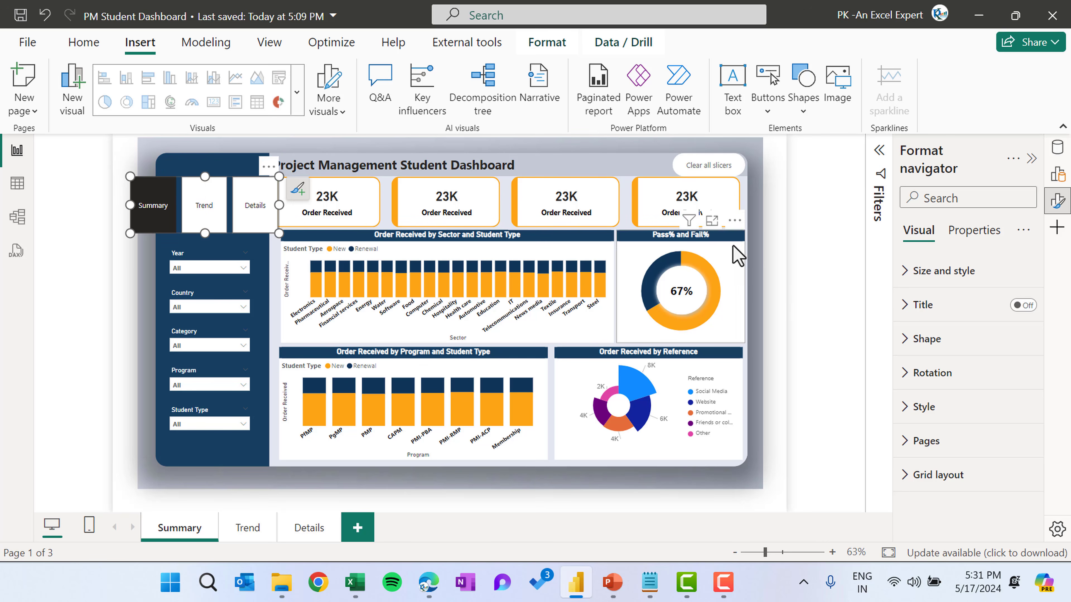
Set the navigator's grid layout orientation to Vertical and resize it to fit the sidebar
click(951, 485)
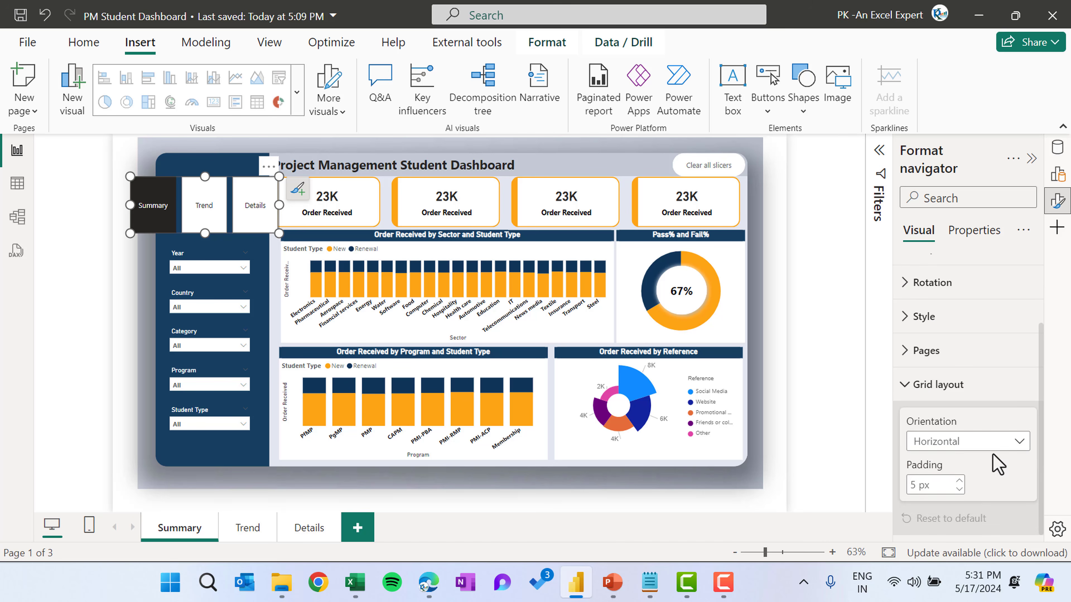
click(993, 442)
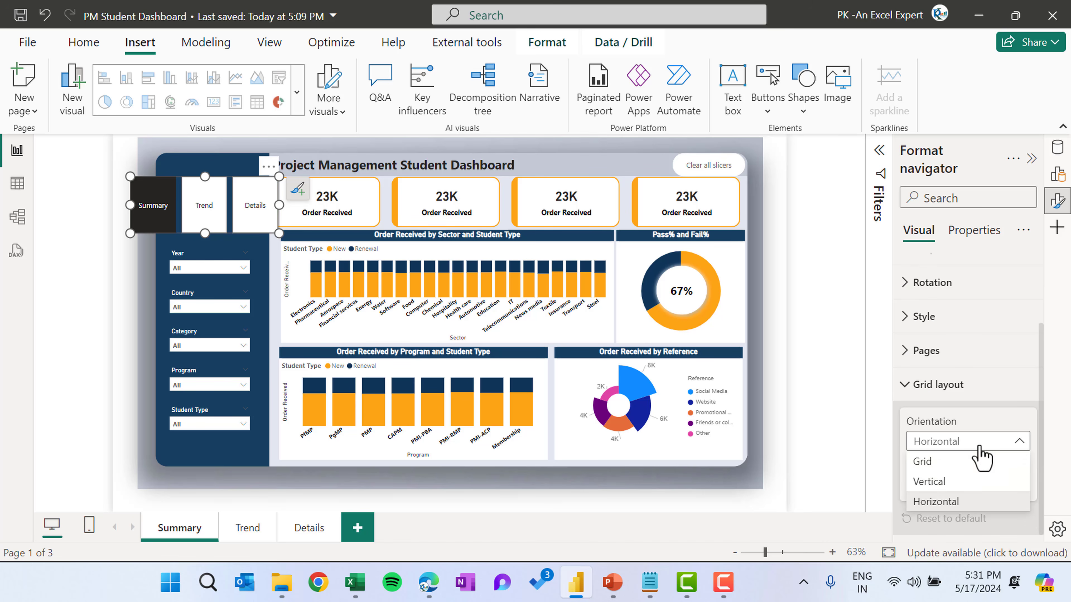
click(961, 482)
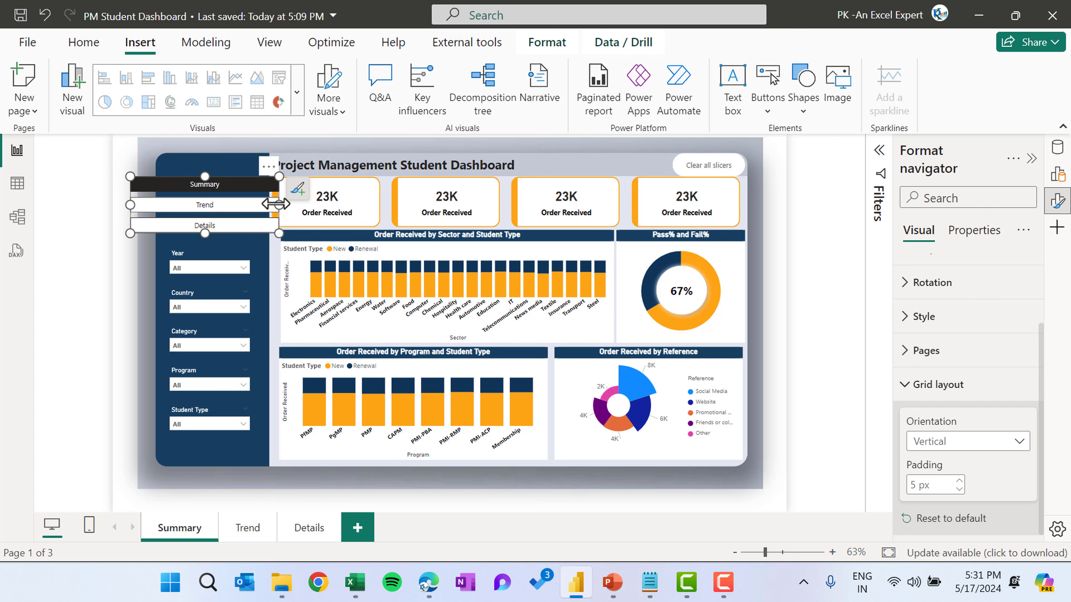
drag(276, 204, 156, 165)
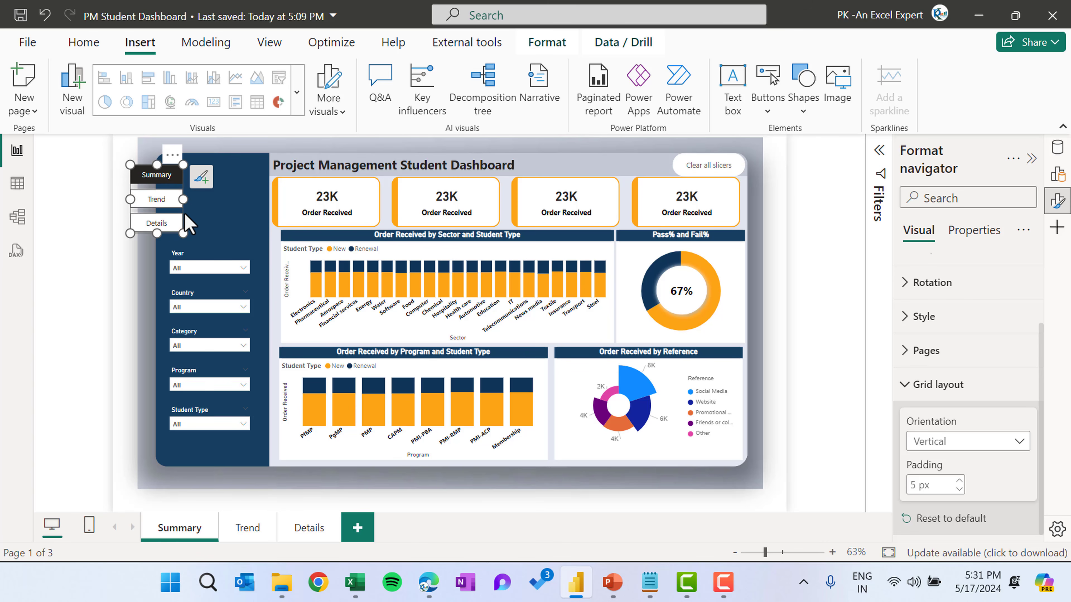
drag(185, 214, 231, 211)
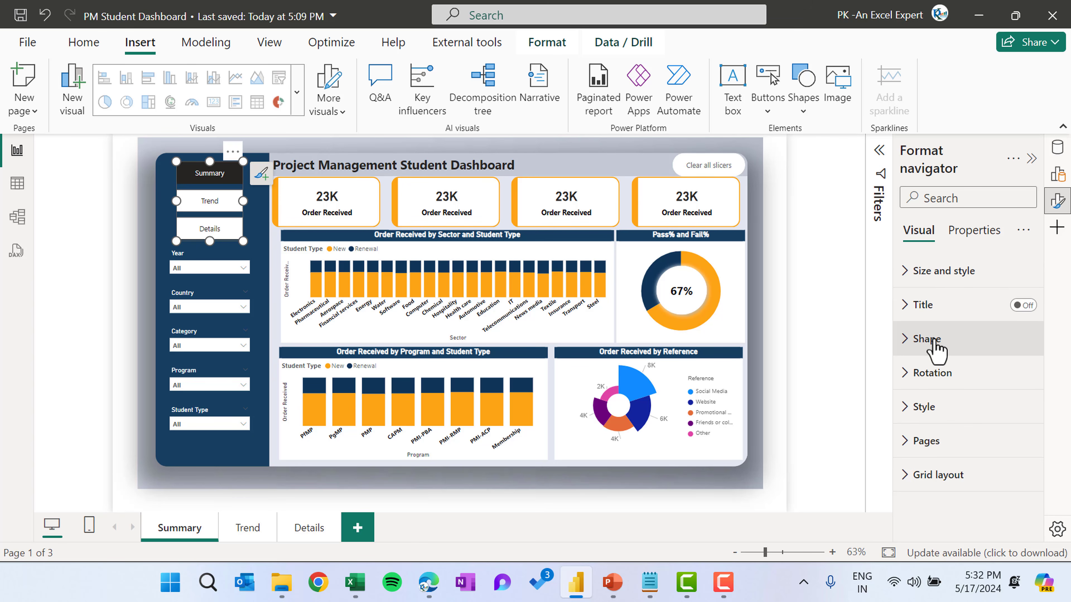
Change the navigator buttons' shape to Rounded Rectangle with 50% rounded corners
click(926, 339)
scroll(970, 371, down, 2)
click(970, 353)
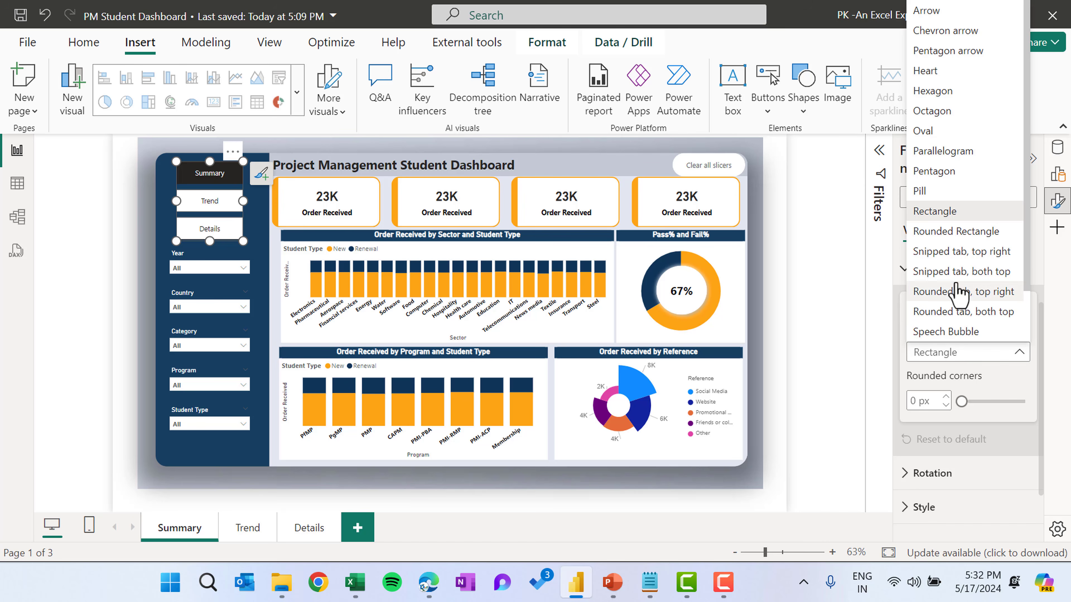
click(970, 232)
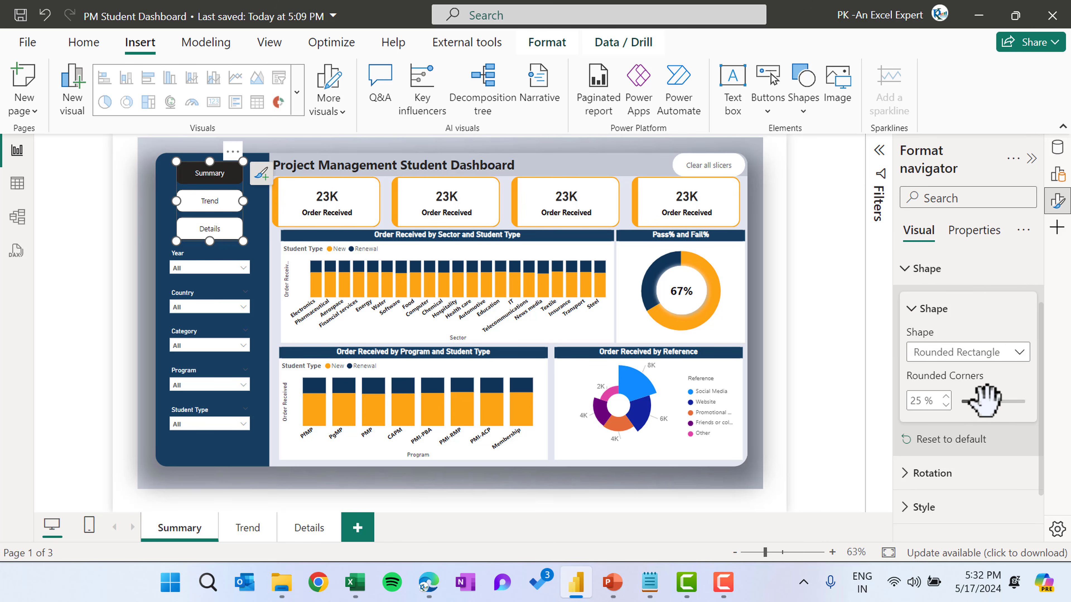
drag(984, 401, 1022, 401)
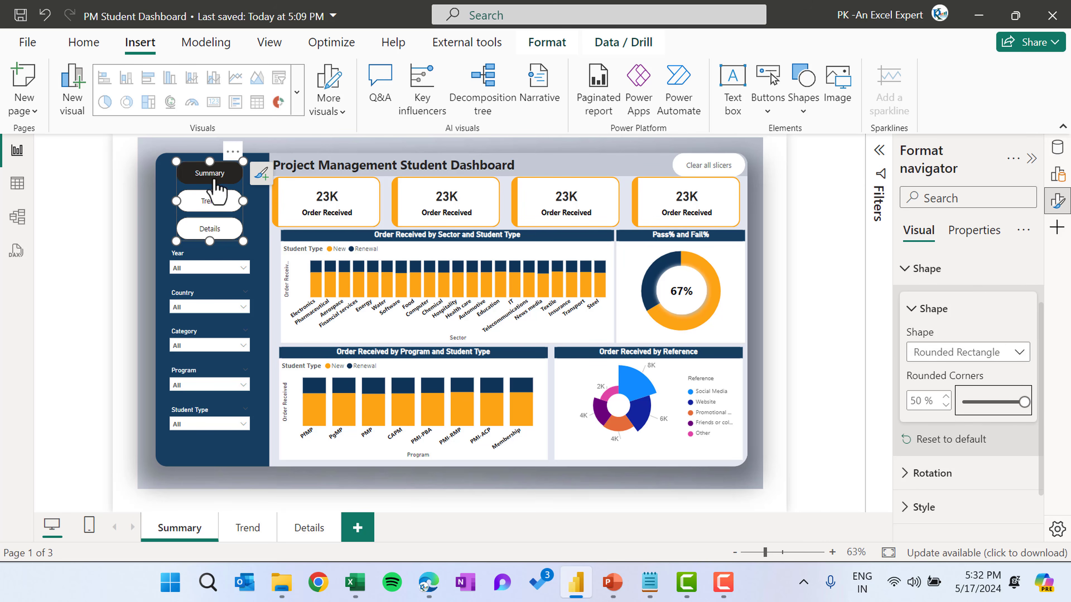
drag(175, 201, 169, 201)
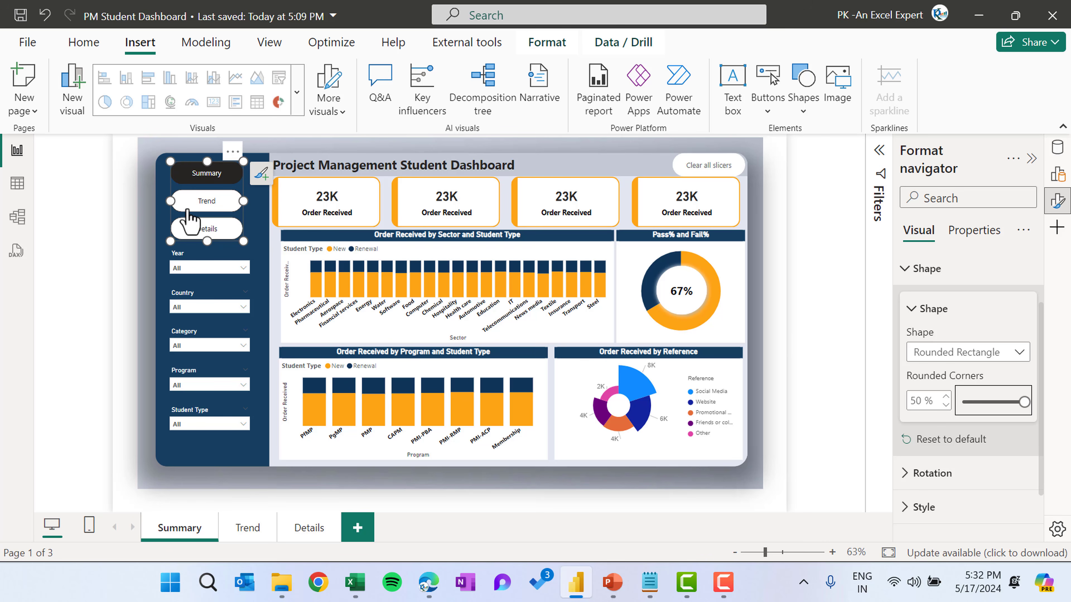
click(982, 270)
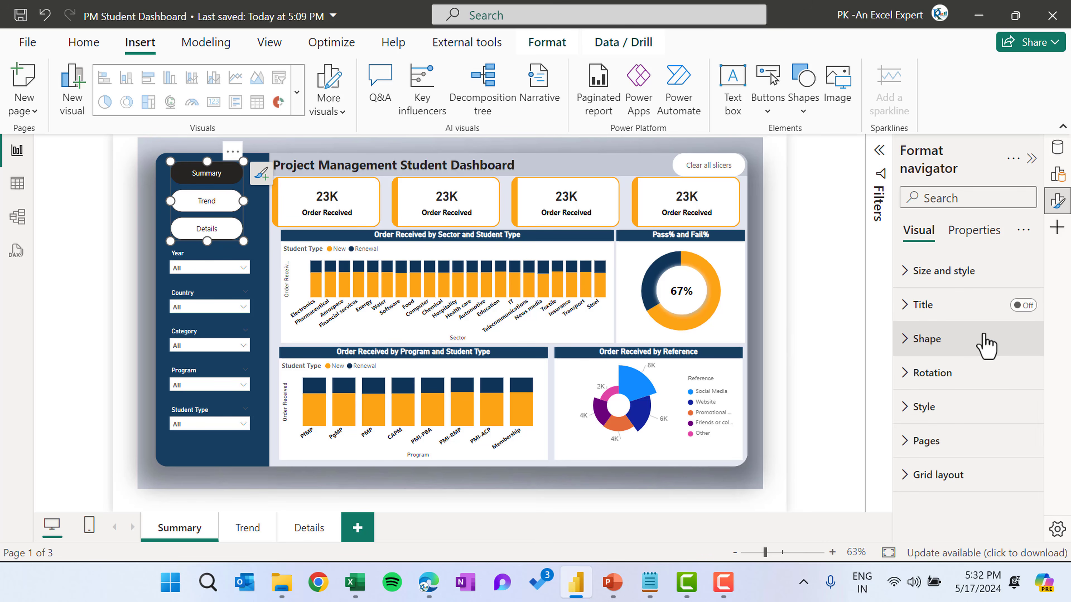
Set the navigator's text font to Segoe UI Bold
click(956, 405)
scroll(956, 411, down, 2)
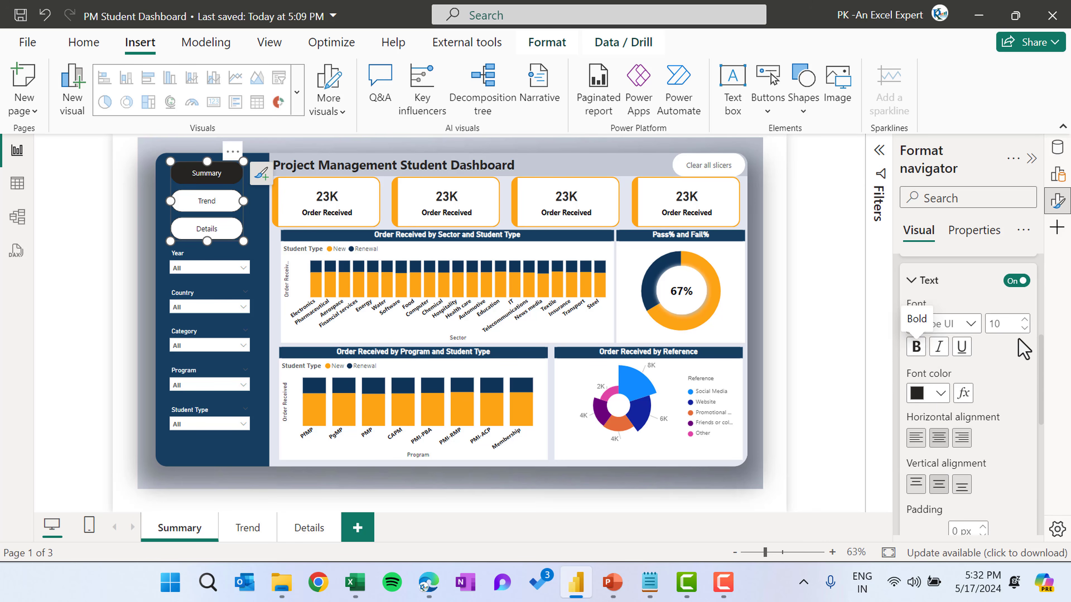
click(969, 325)
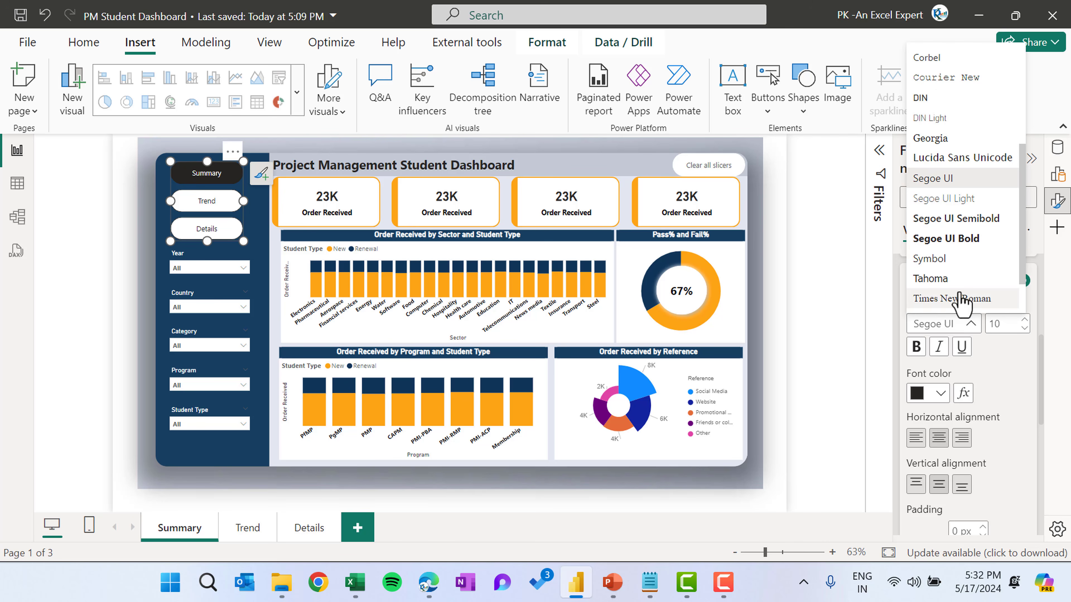
click(955, 230)
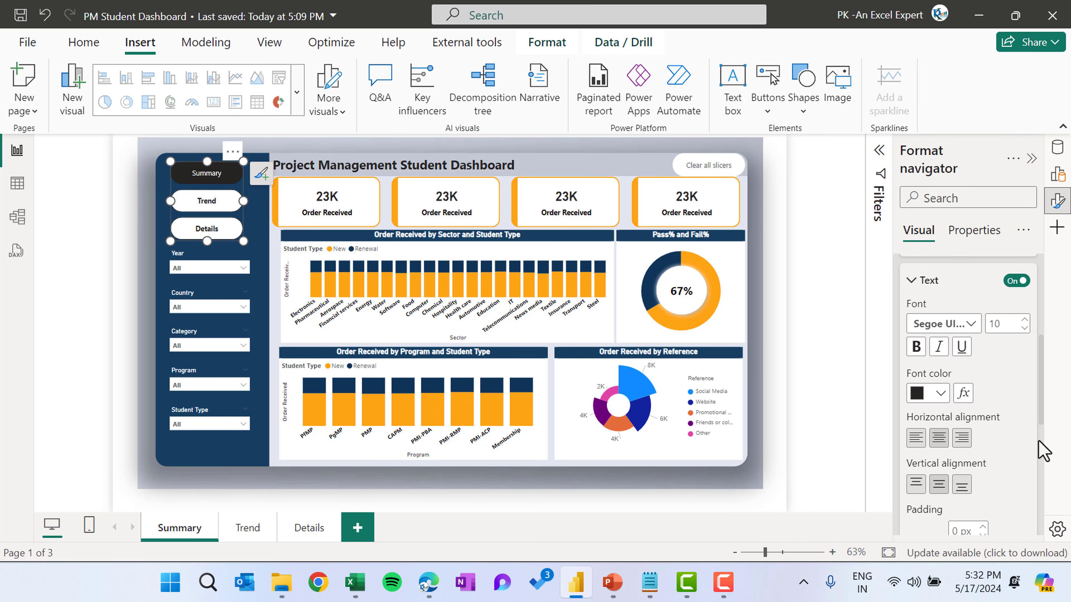
Set the navigator's Selected state fill color to orange
scroll(1007, 409, up, 2)
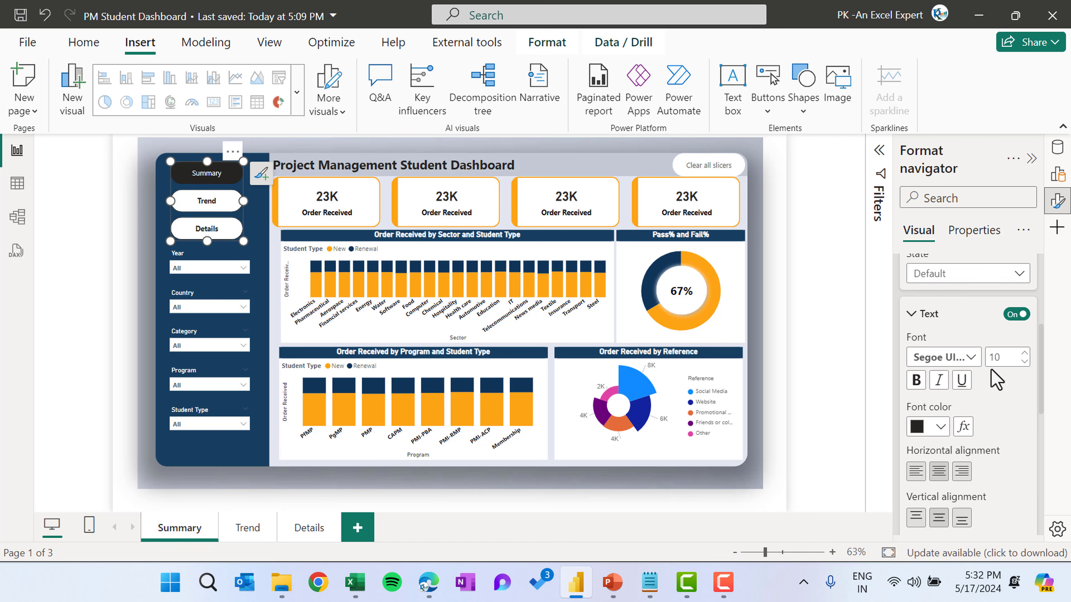
click(965, 296)
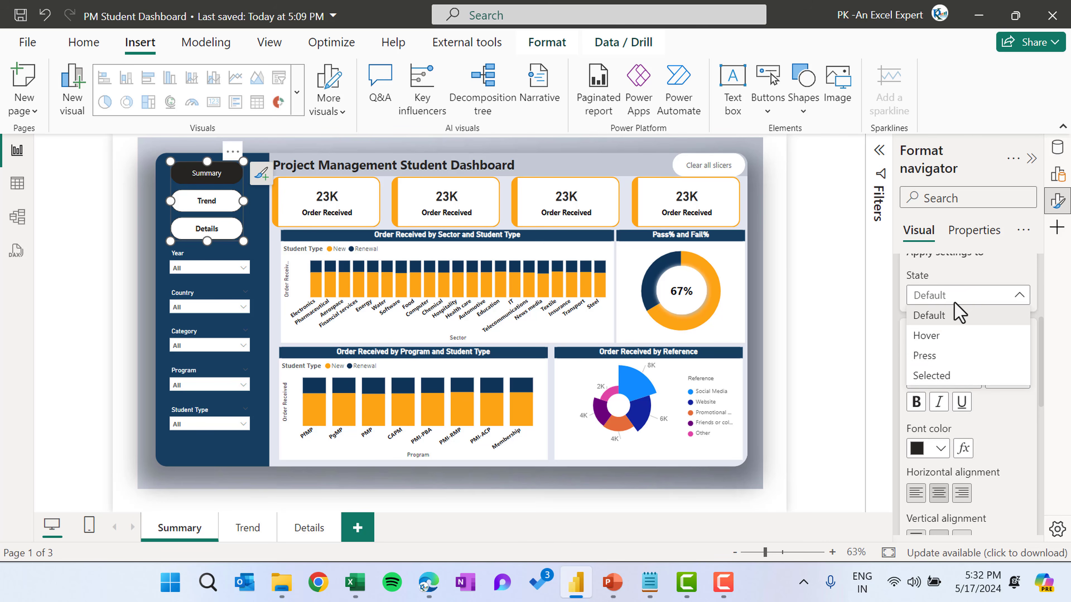
click(950, 376)
scroll(983, 453, down, 2)
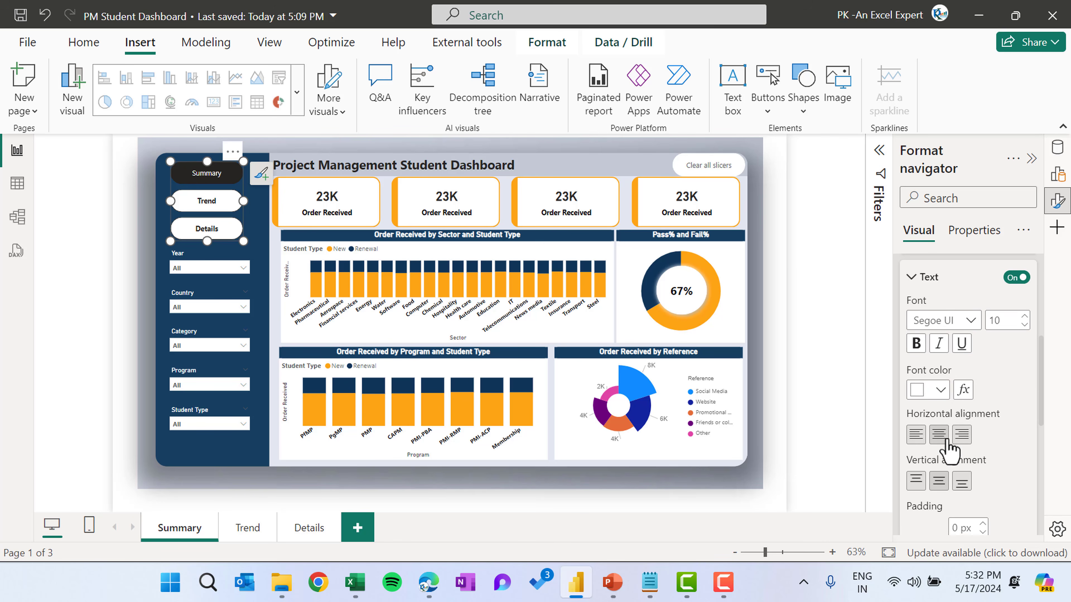
scroll(965, 422, down, 4)
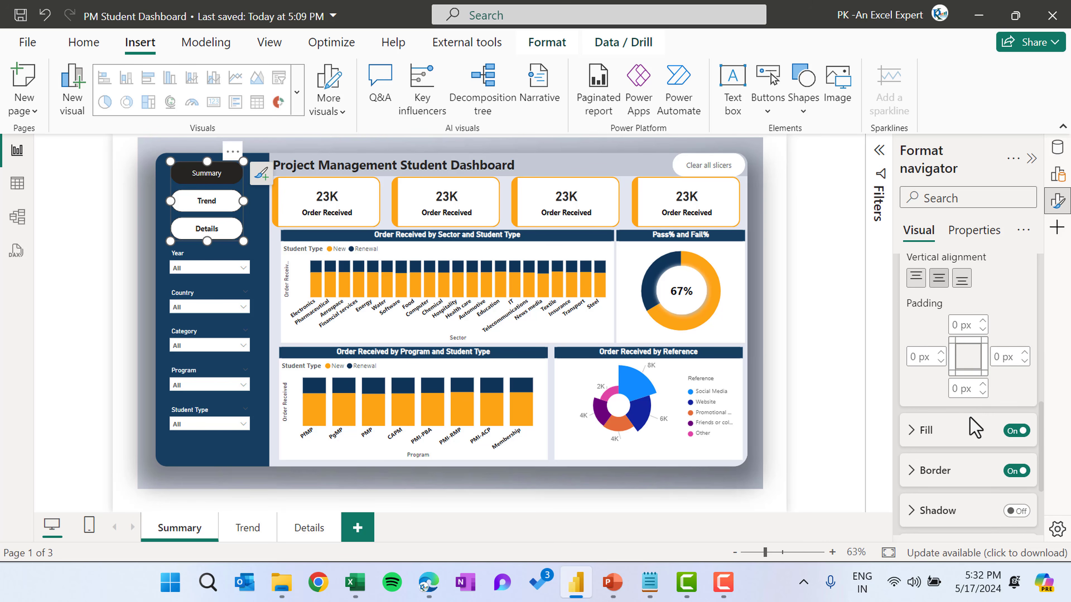
scroll(970, 431, down, 1)
click(966, 434)
scroll(963, 437, down, 2)
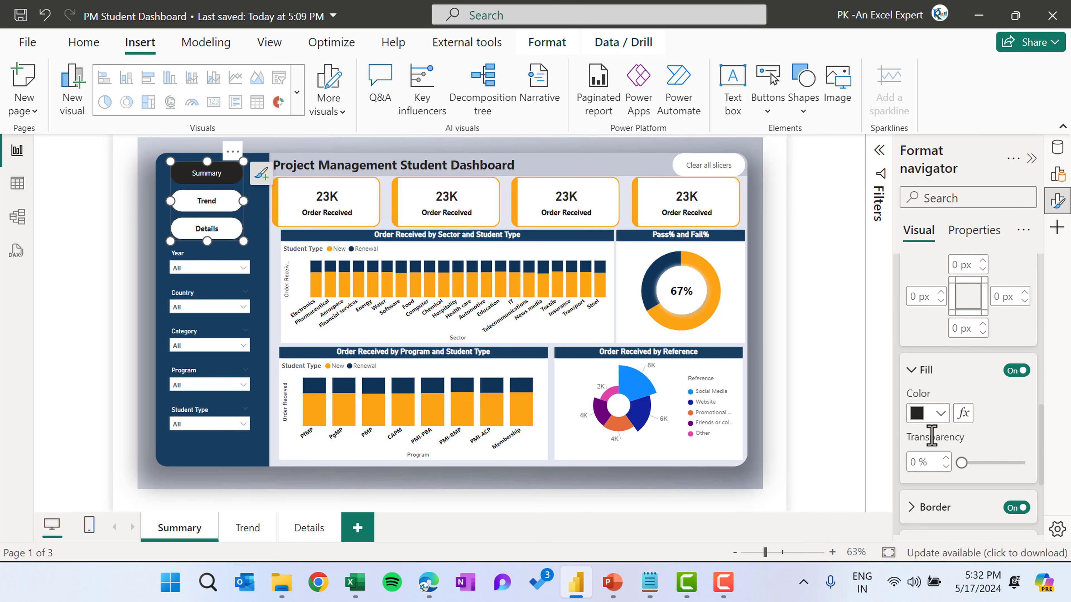
click(939, 415)
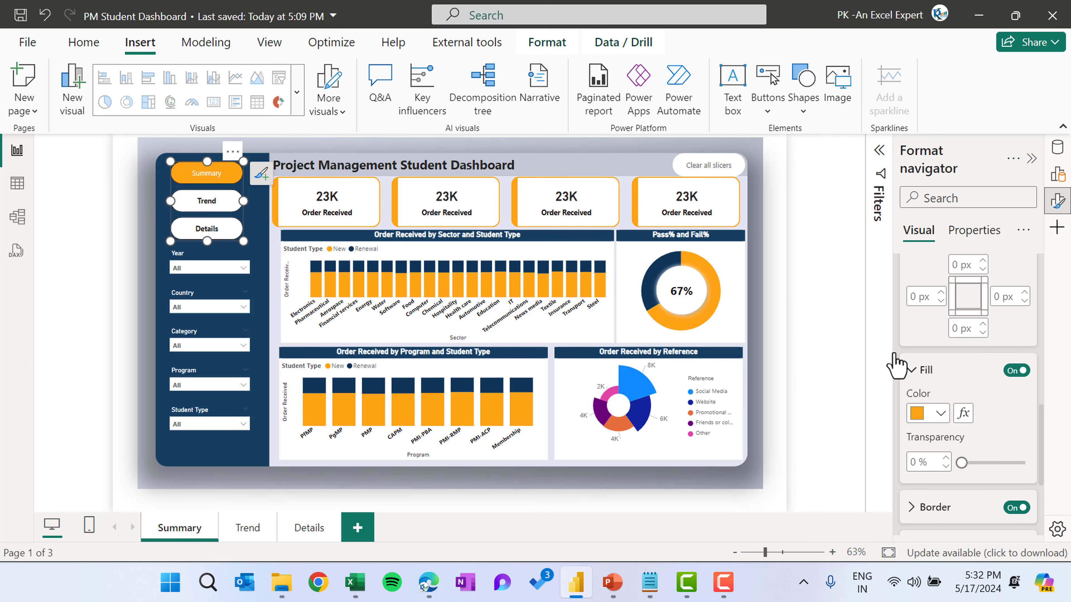
click(857, 213)
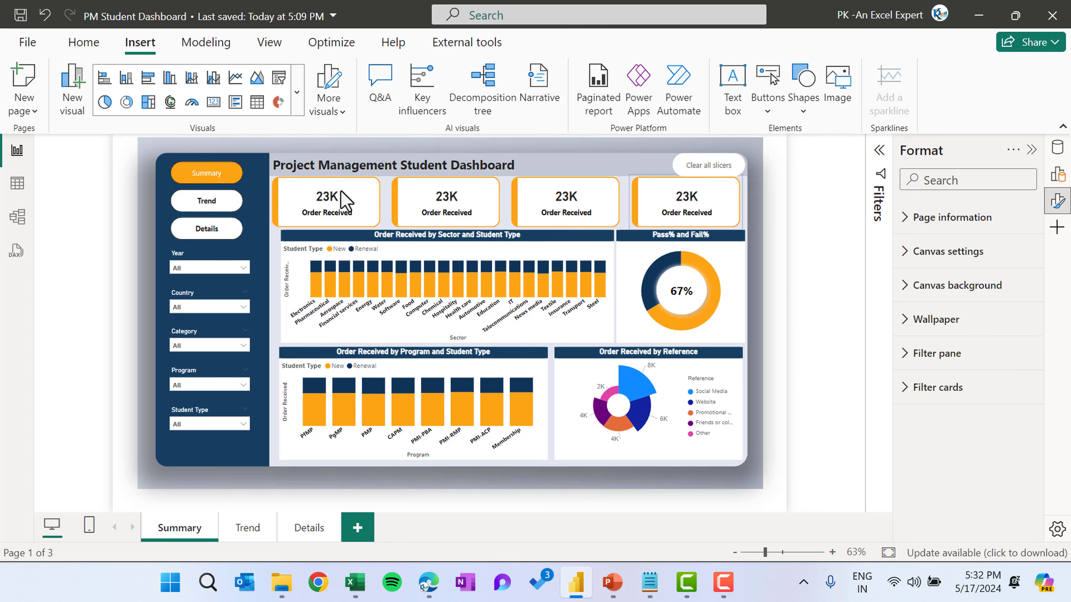
click(241, 171)
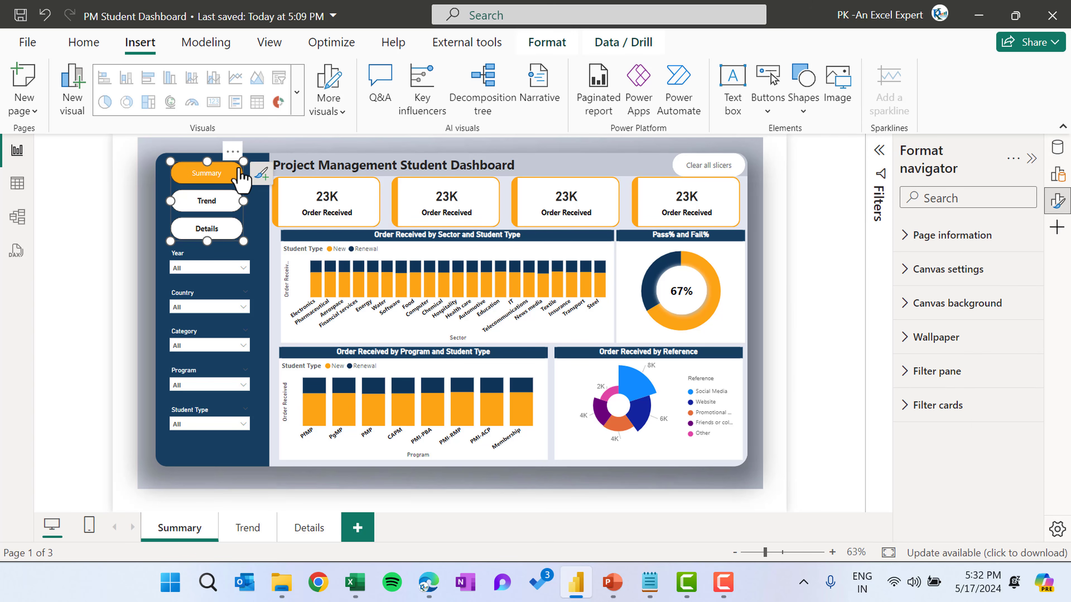
Paste the copied page navigator onto the Trend and Details pages
click(252, 527)
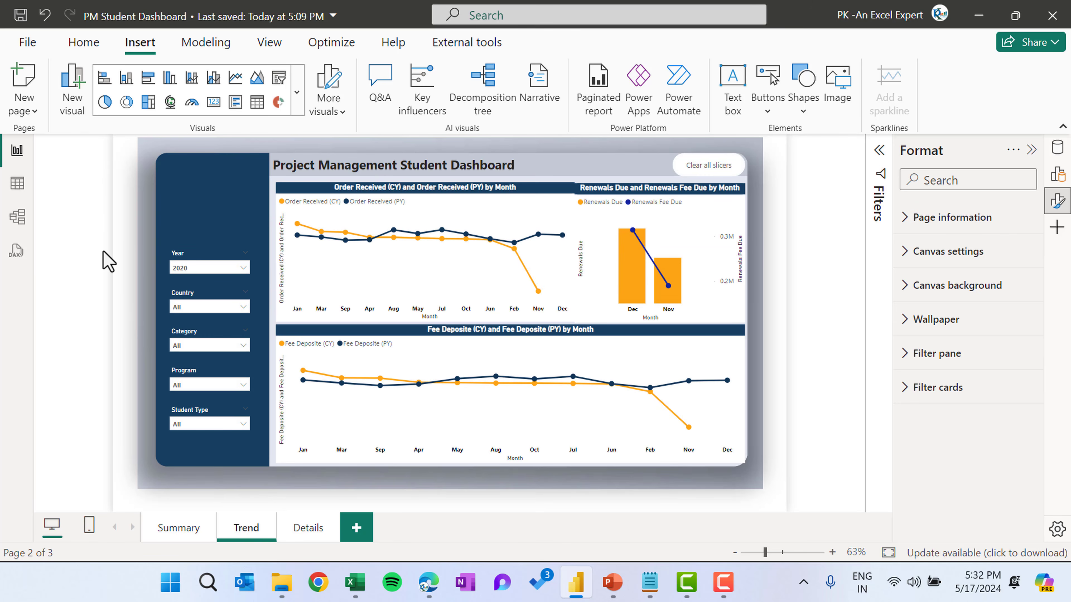
key(ctrl+v)
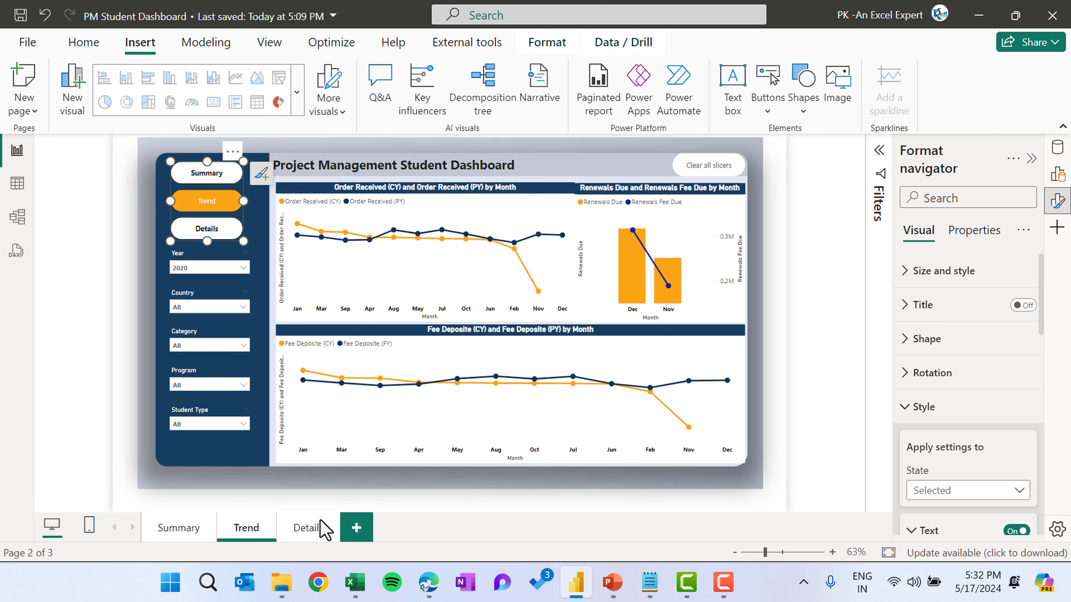
click(316, 529)
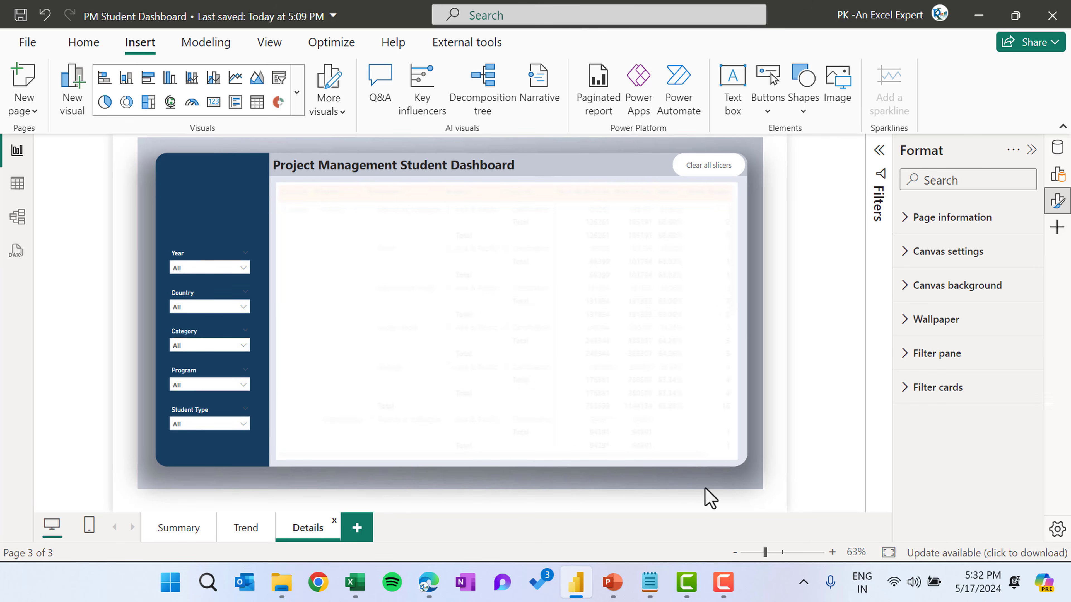
key(ctrl+v)
click(784, 215)
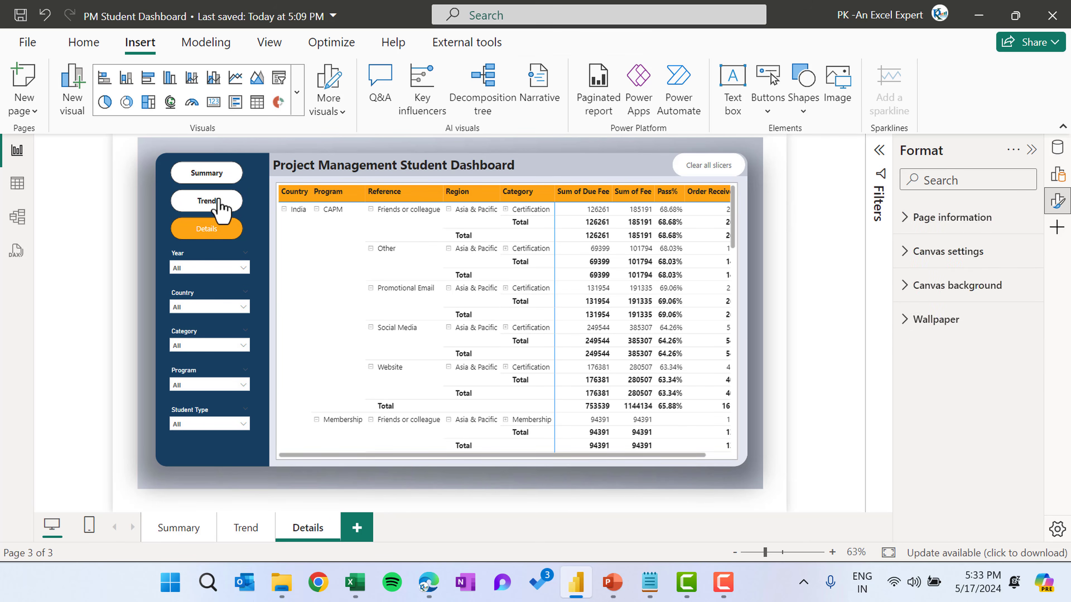
Return to the Summary page, publish the report to My workspace and open it in the Power BI service
ctrl+click(217, 178)
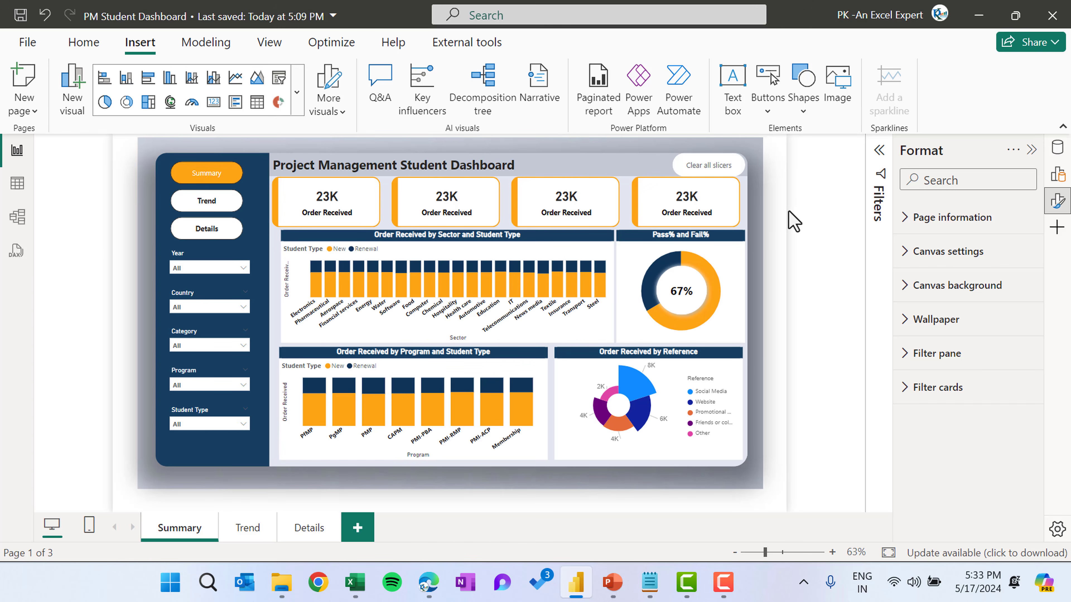
click(87, 42)
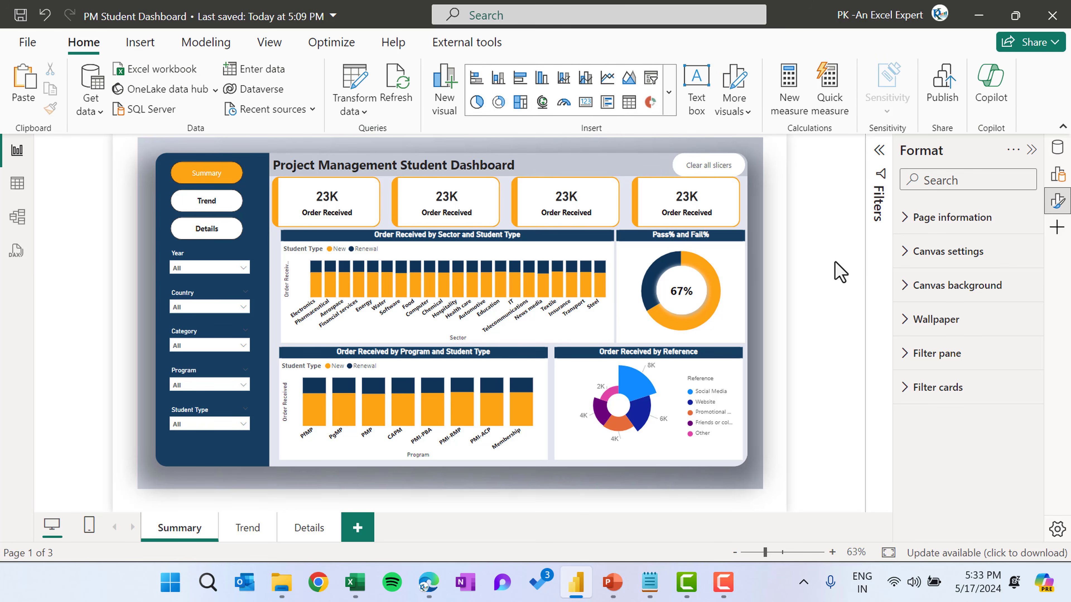
click(610, 322)
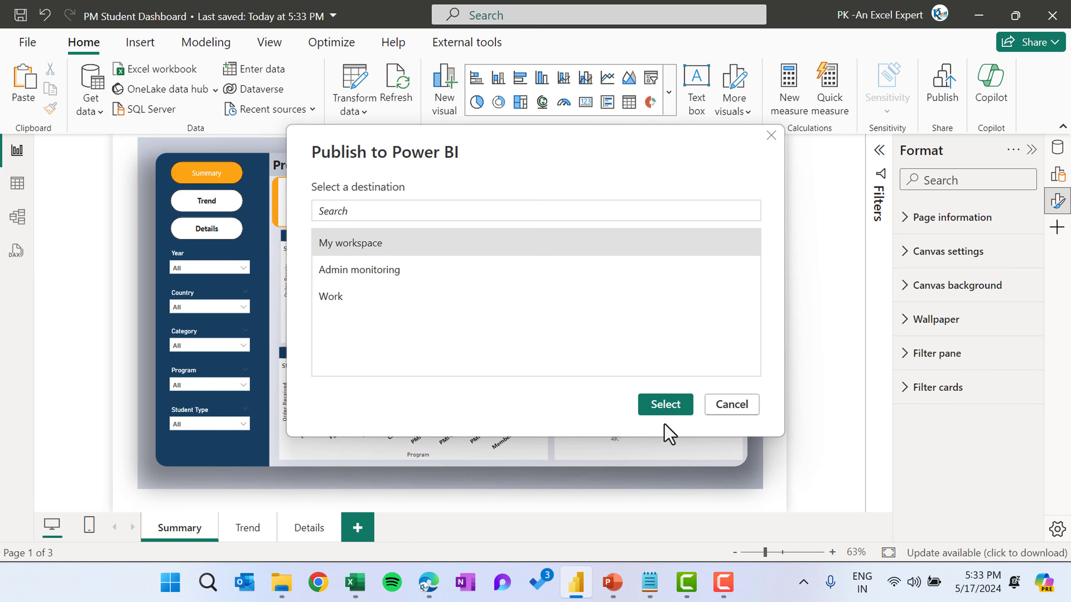
click(666, 406)
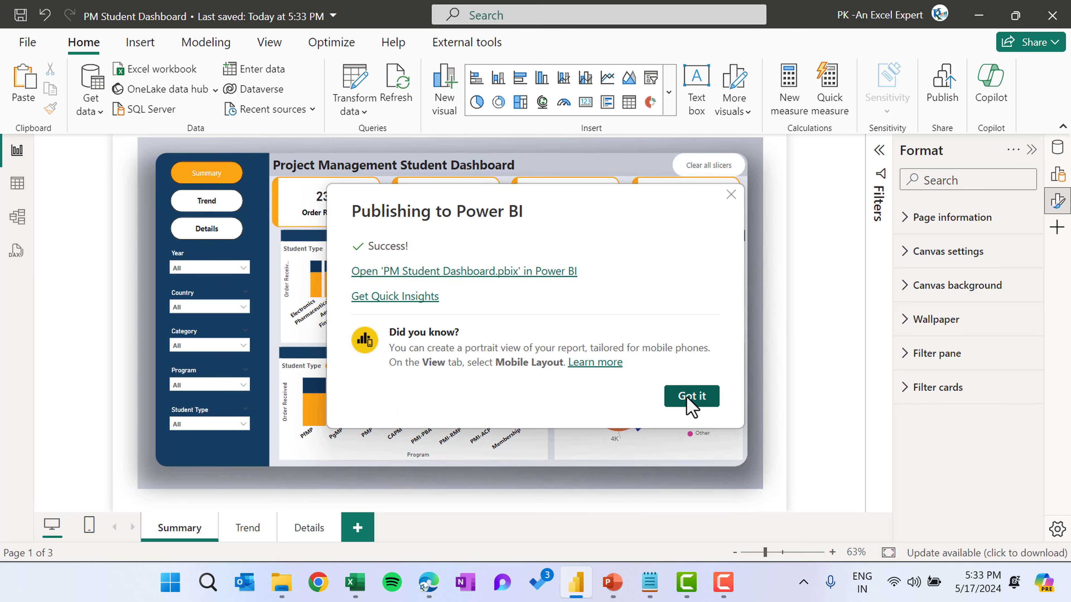
click(533, 272)
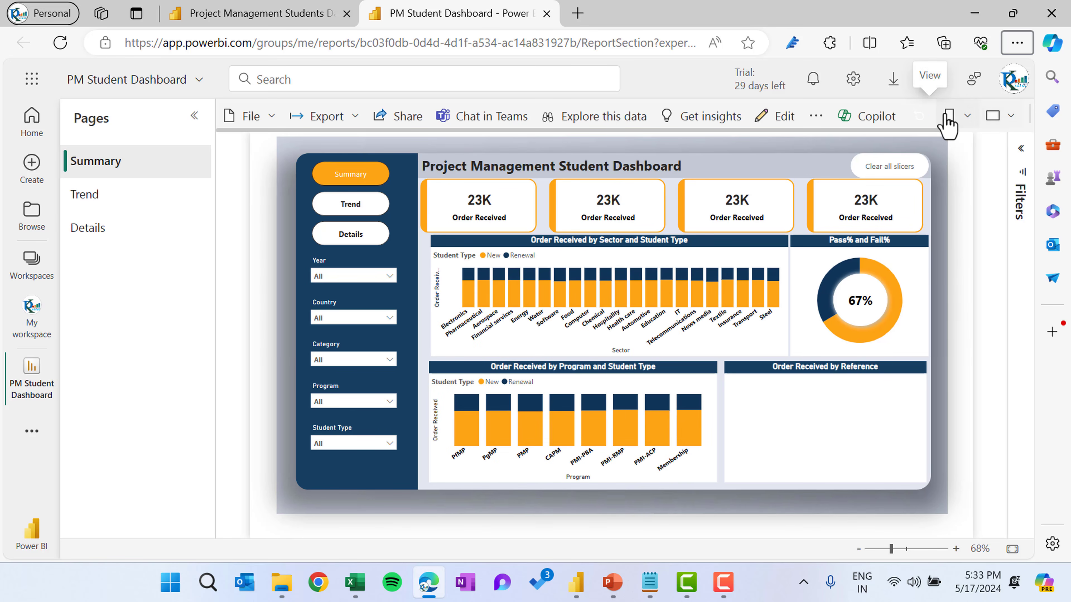
View the published report in full screen mode, then exit full screen
click(1011, 121)
click(952, 152)
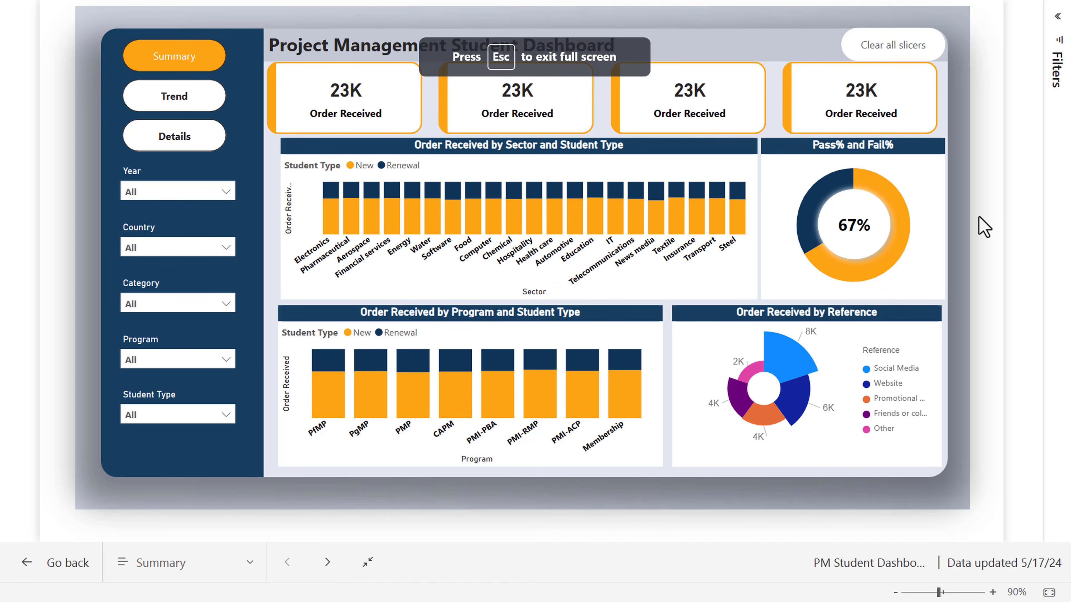
click(184, 110)
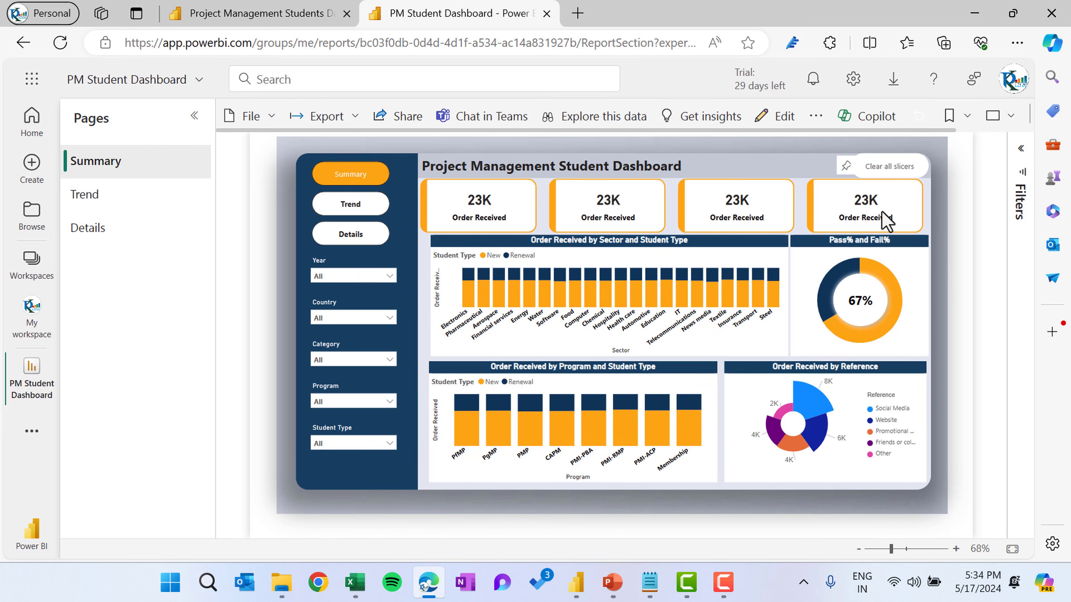
Switch back to Power BI Desktop and change the second card's field to Fee Deposite
click(576, 581)
click(690, 394)
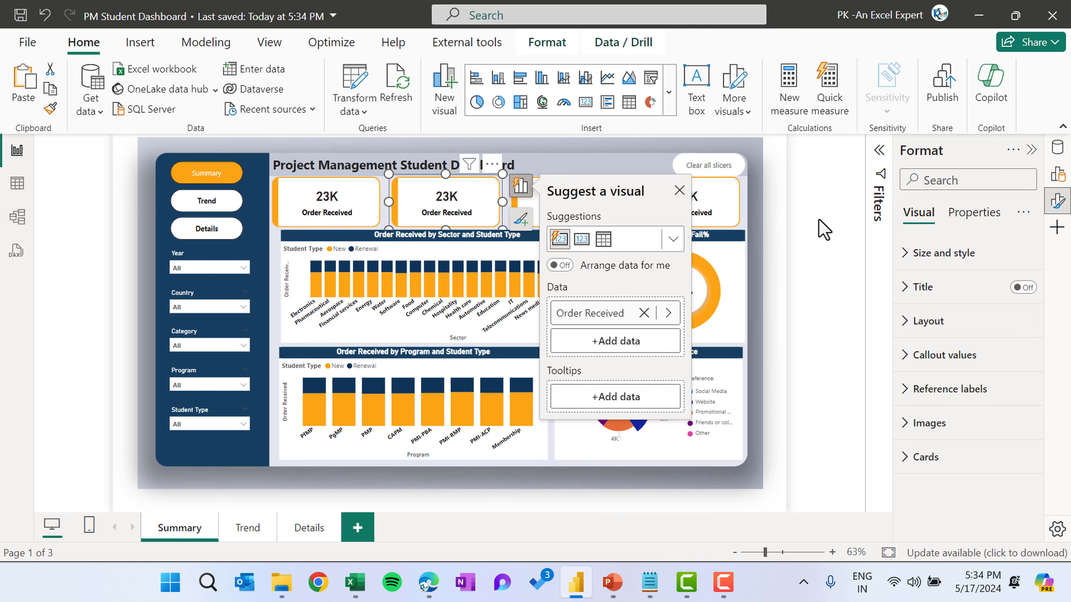
click(594, 315)
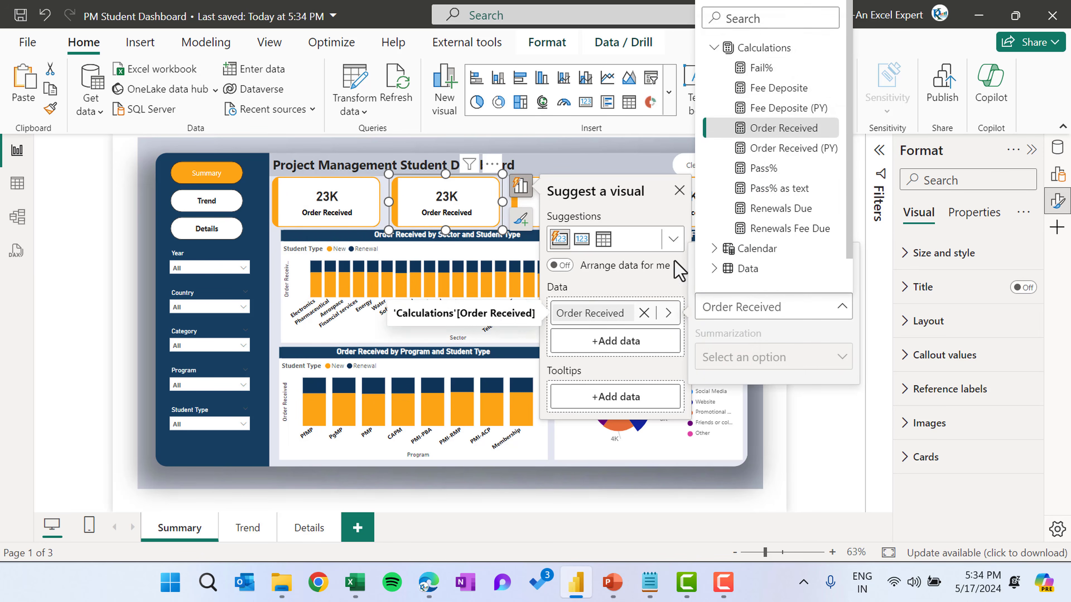
click(778, 88)
click(583, 199)
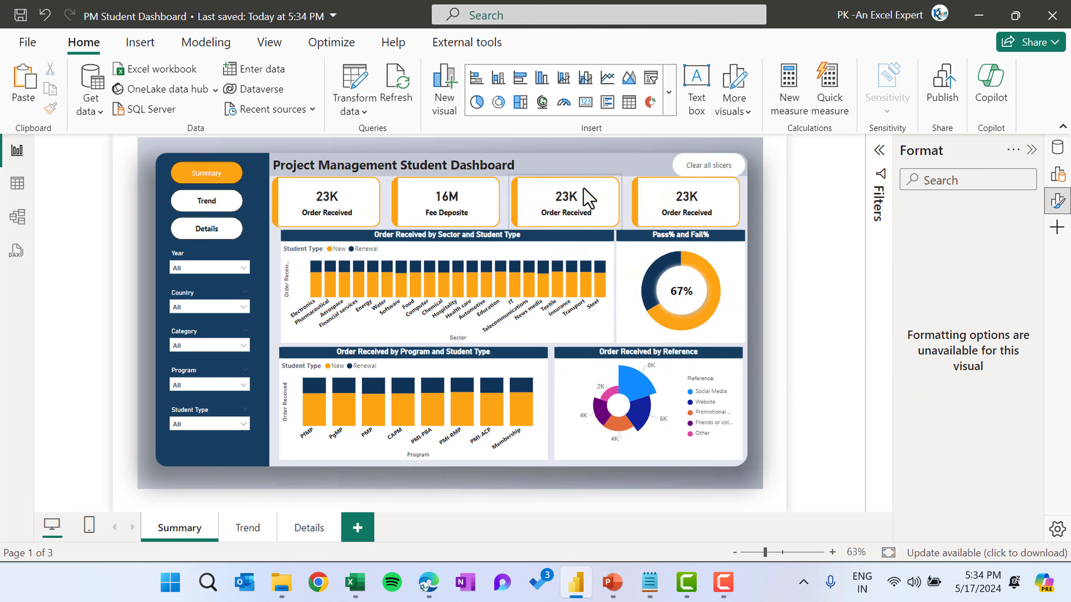
Change the third card's field to Renewals Due
click(587, 211)
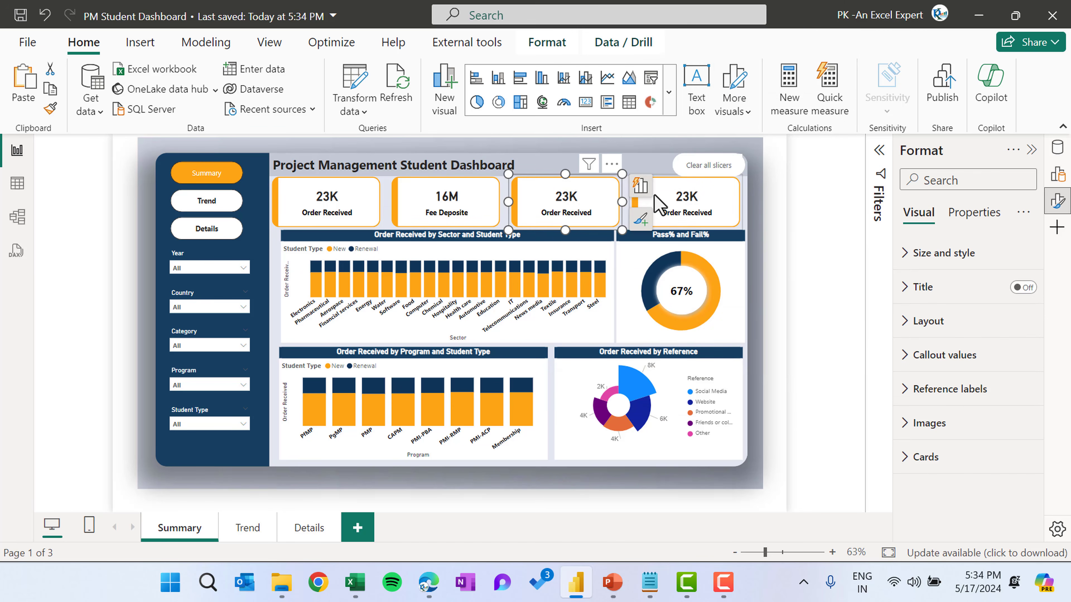
click(640, 187)
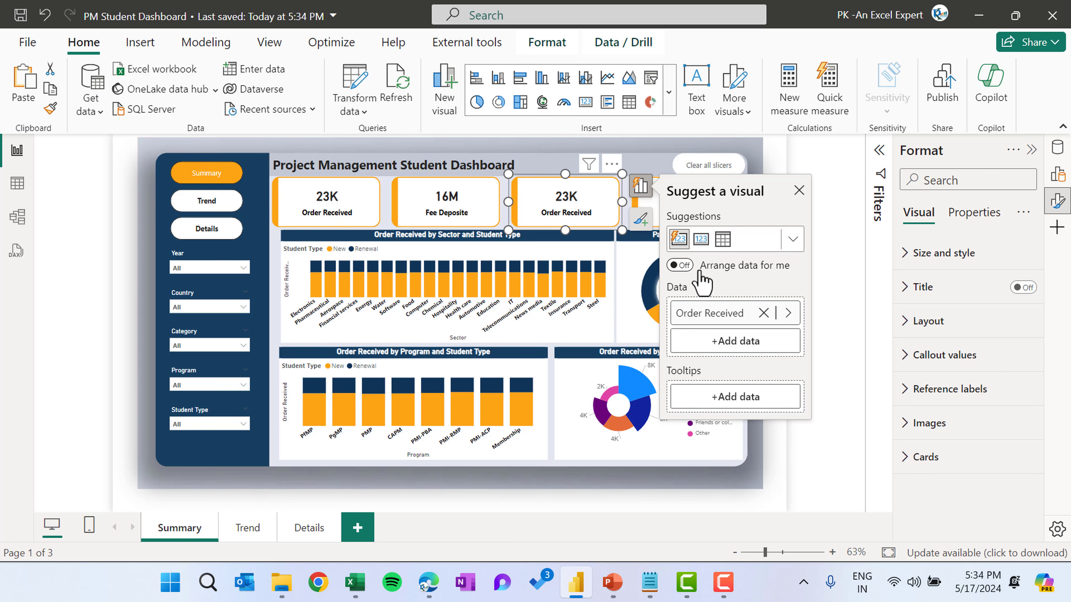
click(712, 314)
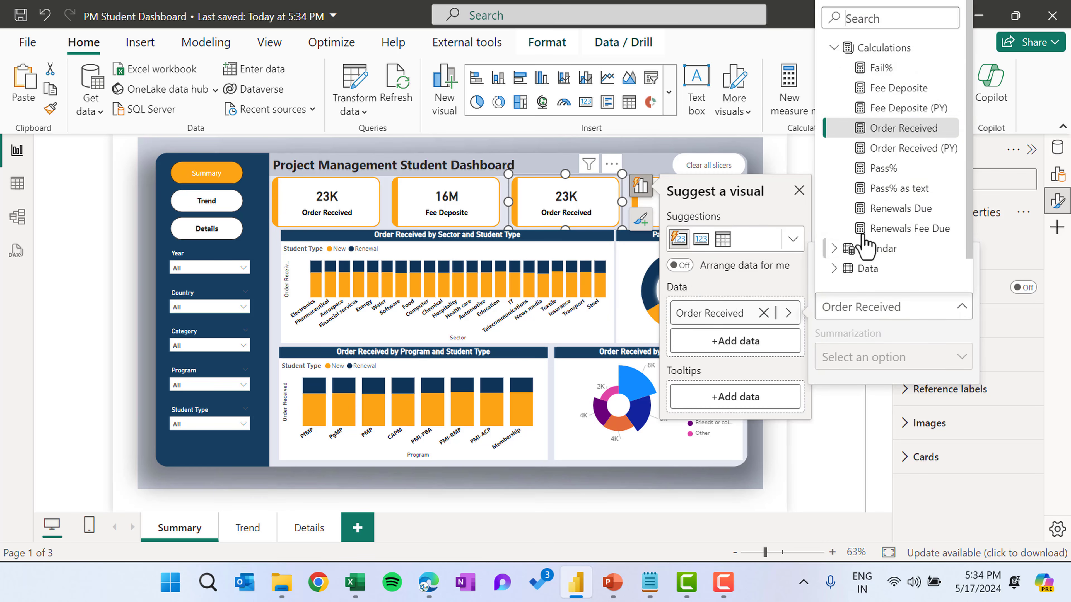
click(902, 209)
click(833, 220)
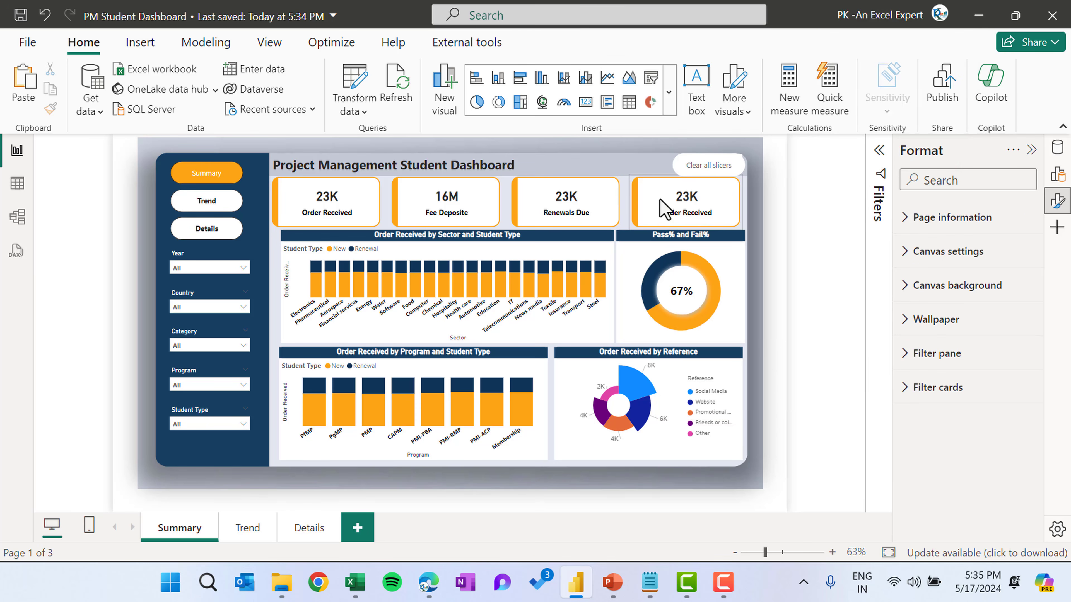
Change the fourth card's field to Renewals Fee Due
click(693, 210)
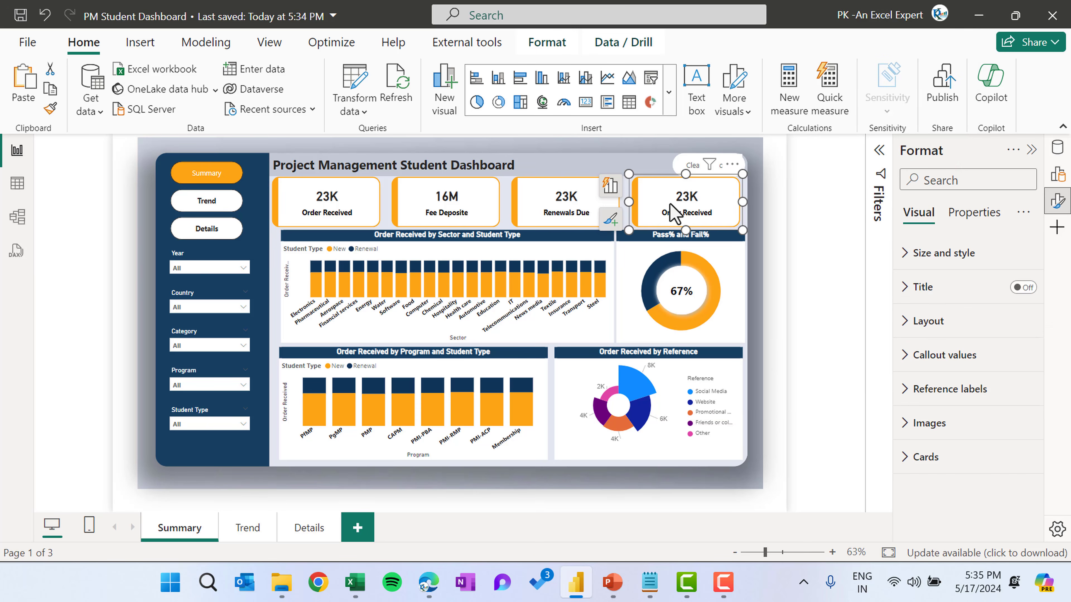
click(615, 189)
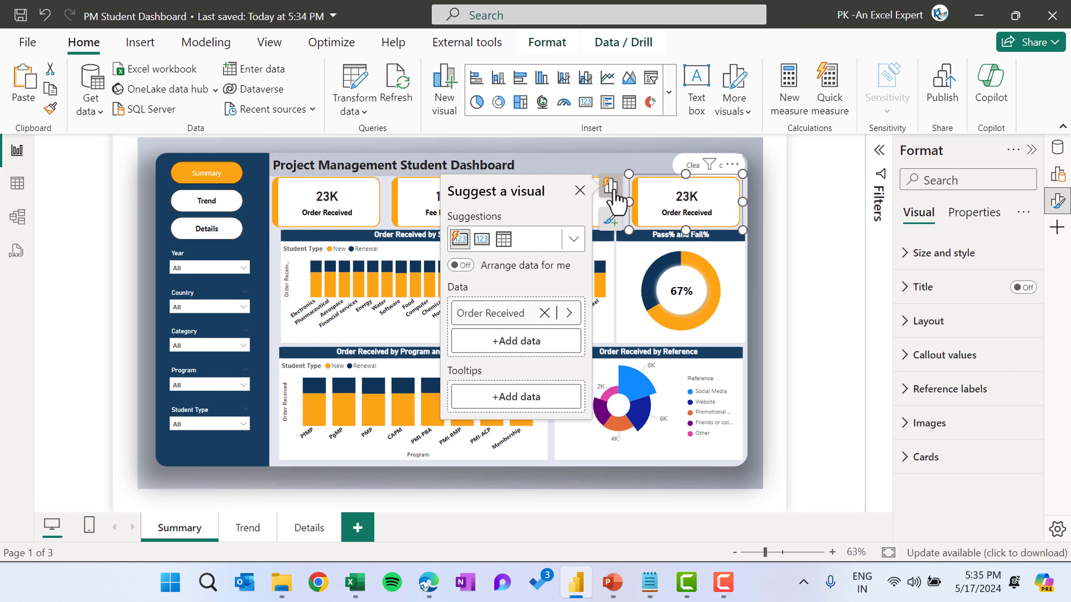
click(505, 315)
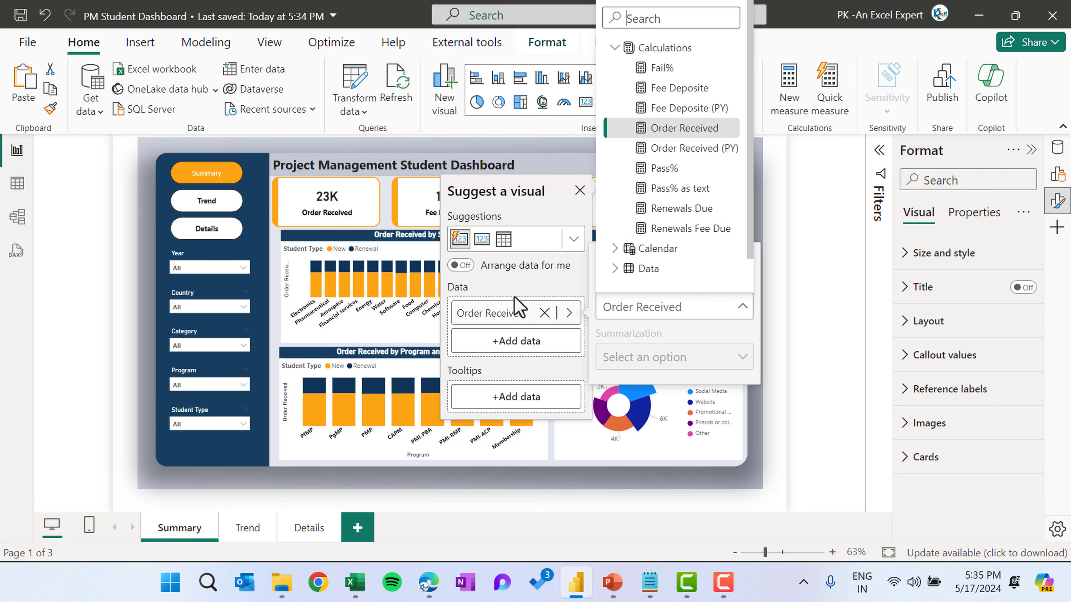
click(825, 224)
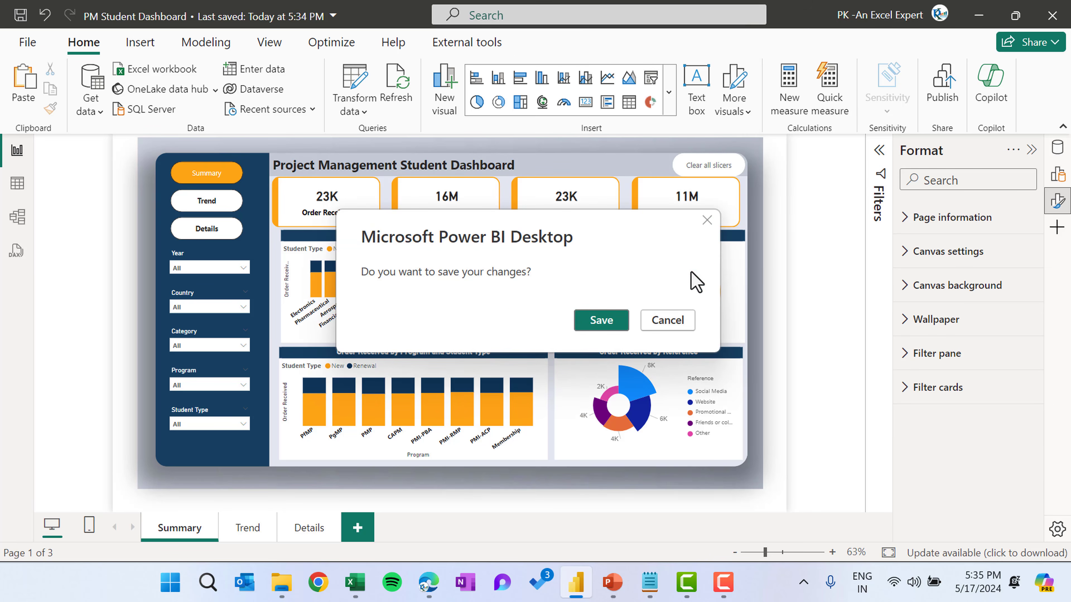
Save the changes and republish the report to My workspace, replacing the existing semantic model
click(590, 321)
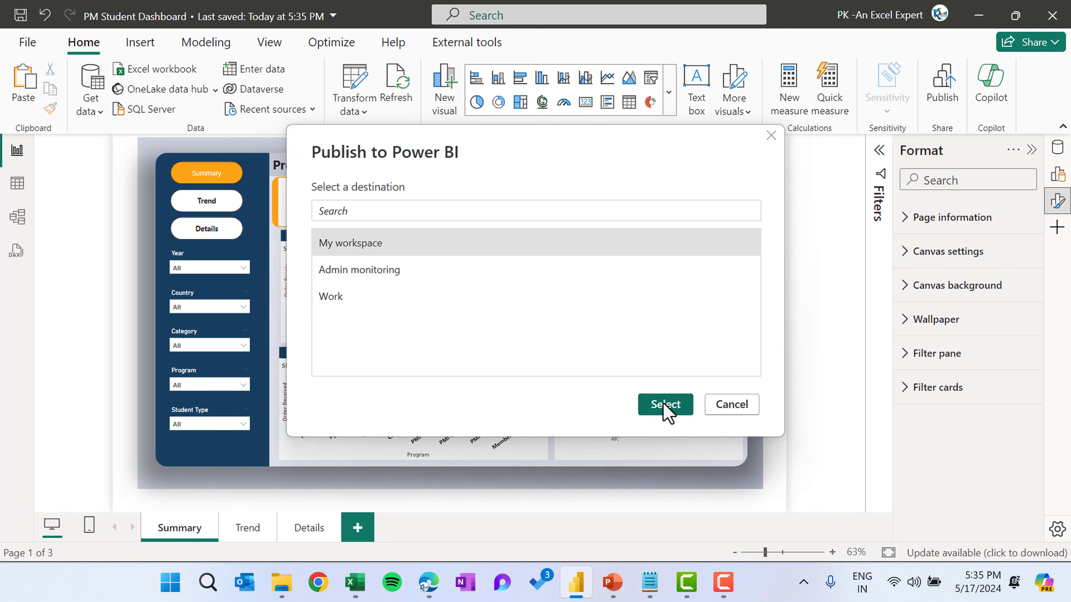
click(665, 405)
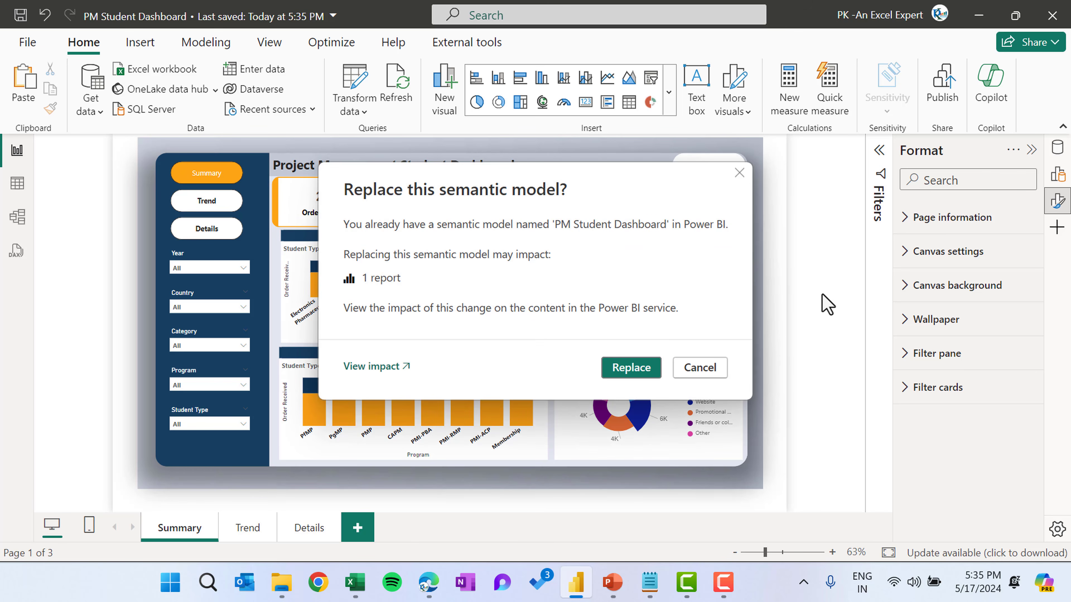
click(631, 368)
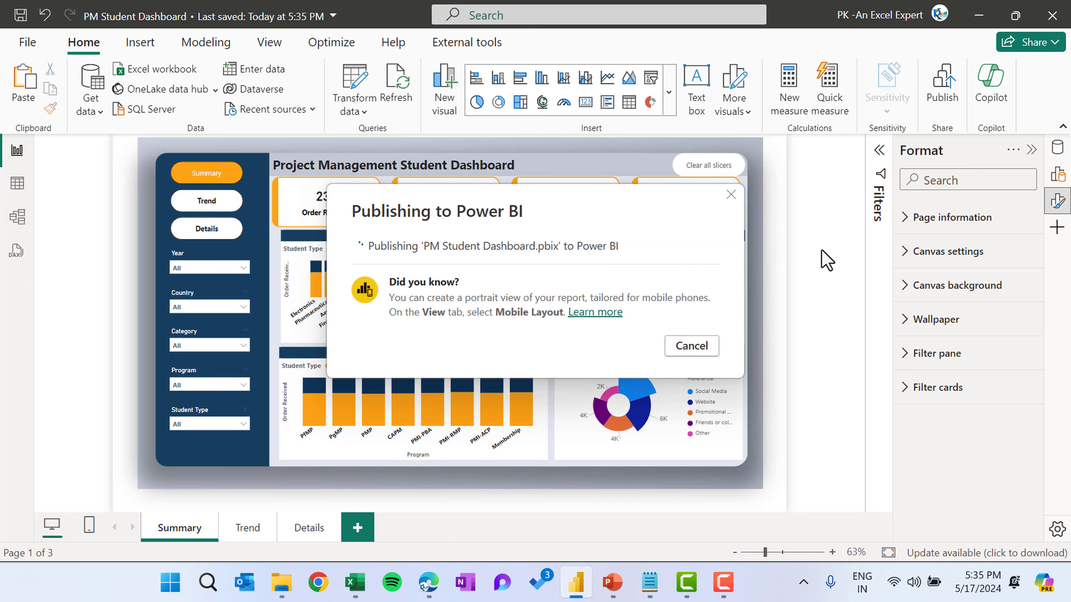